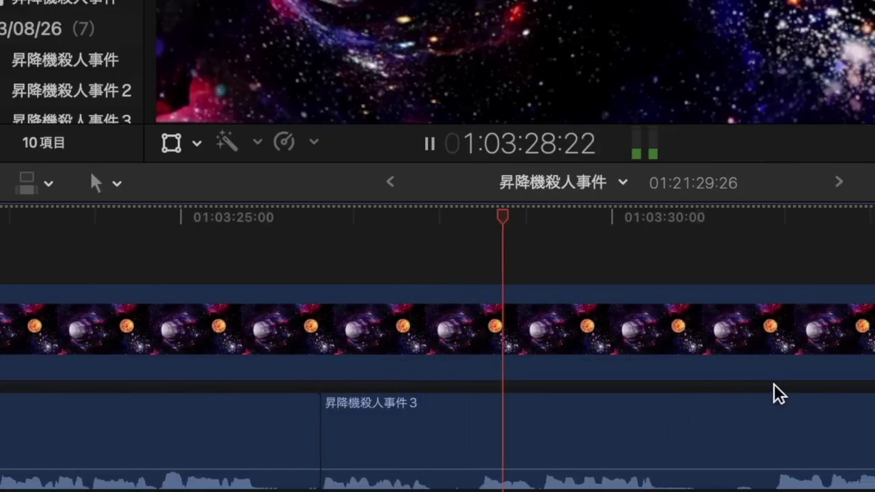
Step: Split the 昇降機殺人事件 3 audio clip where speech resumes at about 01:03:31:25
{"action": "left_click", "coordinate": [777, 403]}
{"action": "key", "text": "space"}
{"action": "key", "text": "b"}
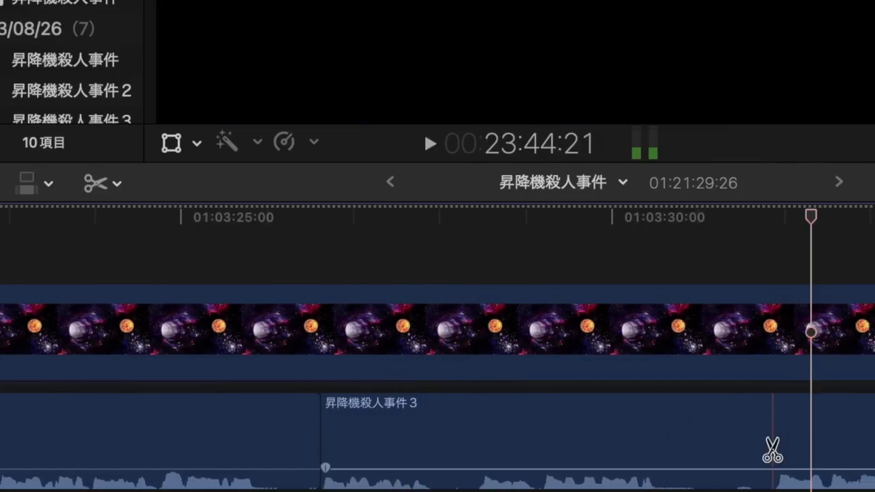
{"action": "left_click", "coordinate": [772, 453]}
{"action": "key", "text": "space"}
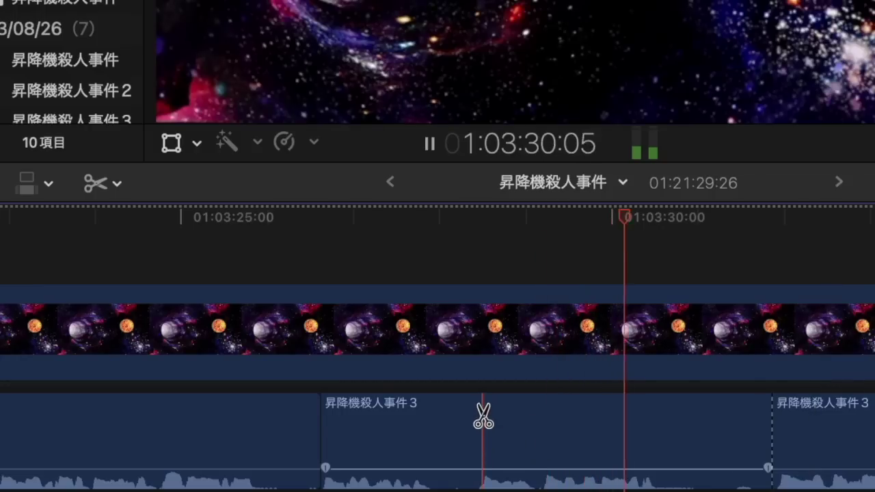
Step: Split the audio clip where speech stops at about 01:03:30:15 and delete the silent segment up to the next cut
{"action": "key", "text": "space"}
{"action": "key", "text": "space"}
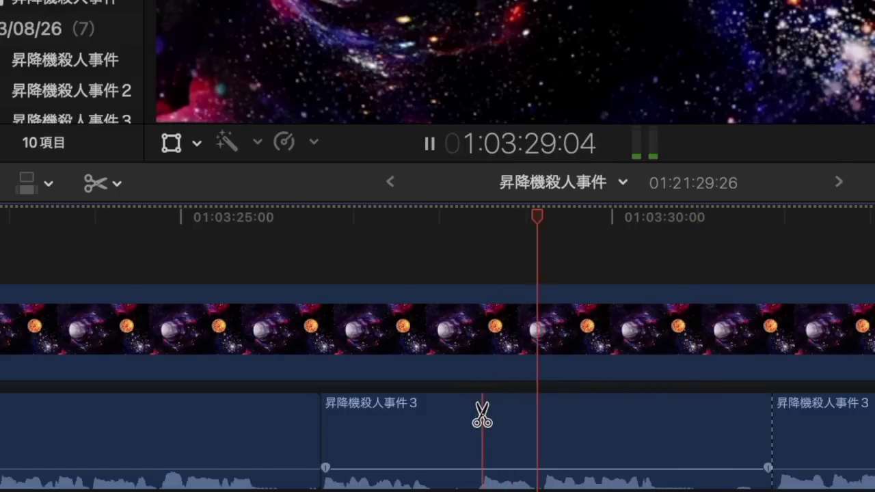
{"action": "scroll", "coordinate": [481, 414], "scroll_direction": "right", "scroll_amount": 2}
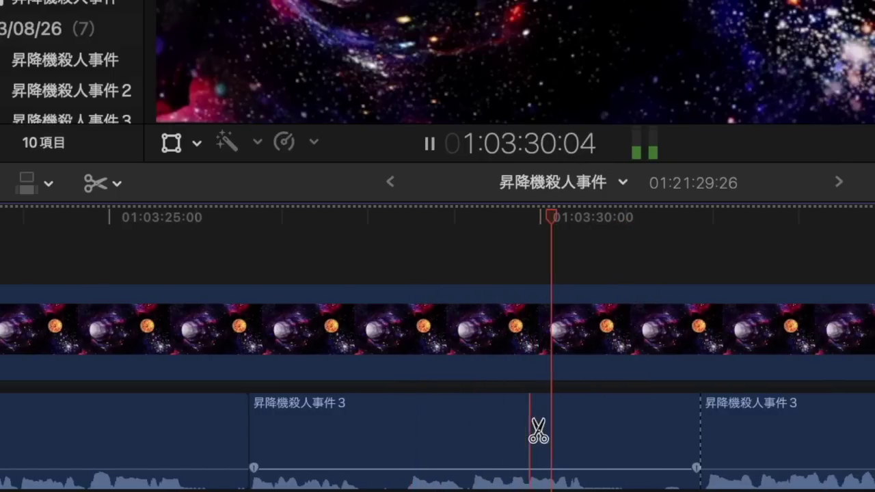
{"action": "left_click", "coordinate": [583, 445]}
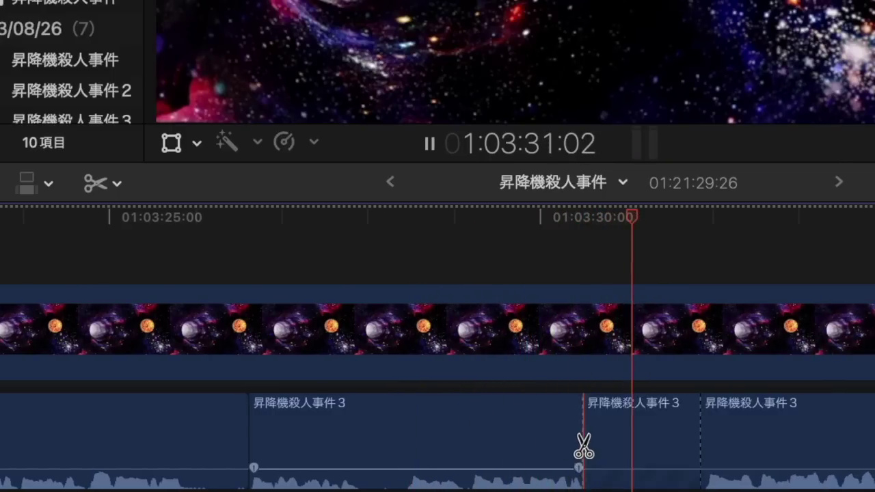
{"action": "key", "text": "space"}
{"action": "key", "text": "a"}
{"action": "left_click", "coordinate": [629, 448]}
{"action": "key", "text": "Delete"}
Step: Insert the copied 毒死 clip at the 01:03:30:15 cut and trim about 0.7 seconds off its end
{"action": "key", "text": "w"}
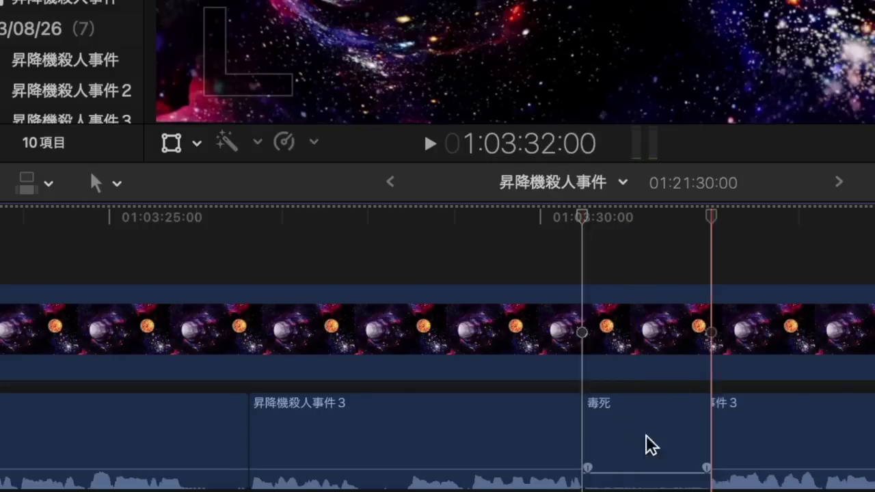
{"action": "left_click_drag", "start_coordinate": [704, 429], "coordinate": [641, 430]}
{"action": "key", "text": "space"}
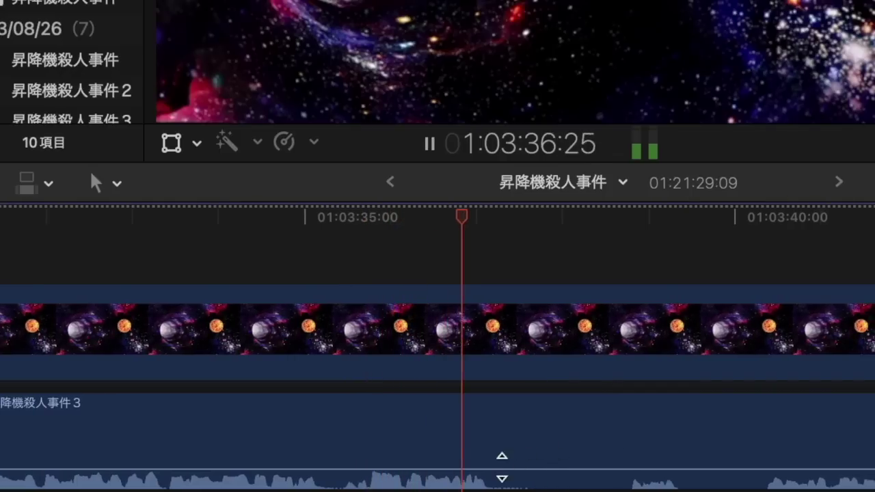
Step: Replace the silent gap in the audio between about 01:03:37:05 and 01:03:38:22 with the copied 毒死 clip
{"action": "mouse_move", "coordinate": [495, 468]}
{"action": "left_click_drag", "start_coordinate": [491, 468], "coordinate": [490, 469]}
{"action": "key", "text": "space"}
{"action": "key", "text": "b"}
{"action": "left_click", "coordinate": [490, 469]}
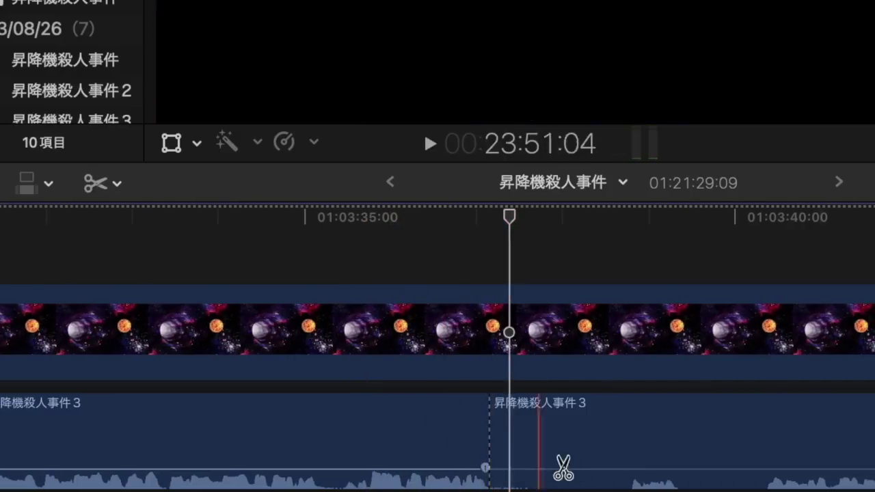
{"action": "key", "text": "space"}
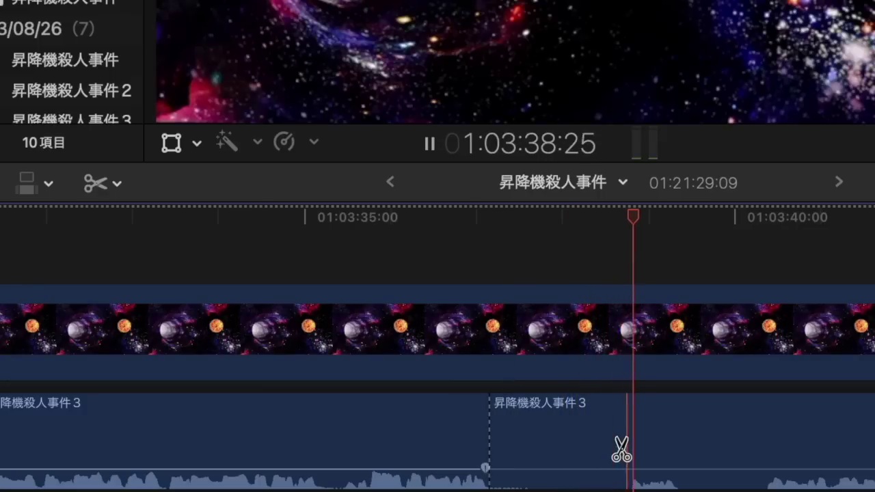
{"action": "key", "text": "space"}
{"action": "left_click", "coordinate": [624, 448]}
{"action": "key", "text": "a"}
{"action": "left_click", "coordinate": [595, 442]}
{"action": "key", "text": "BackSpace"}
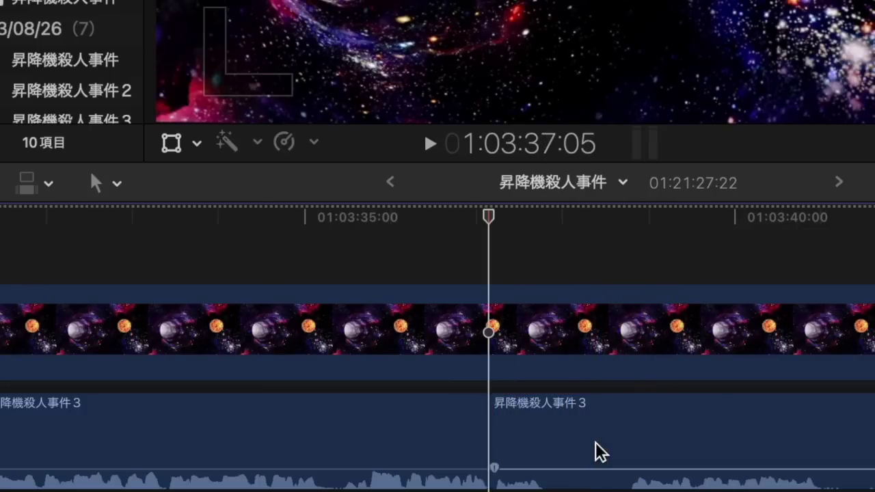
{"action": "key", "text": "super+v"}
{"action": "key", "text": "space"}
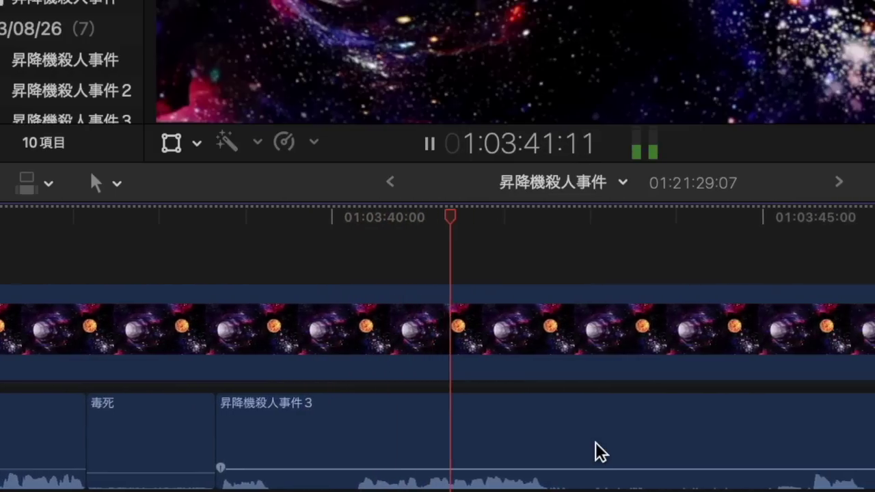
Step: Replace the quiet gap in the audio between about 01:03:42:16 and 01:03:45:13 with the copied 毒死 clip
{"action": "mouse_move", "coordinate": [482, 469]}
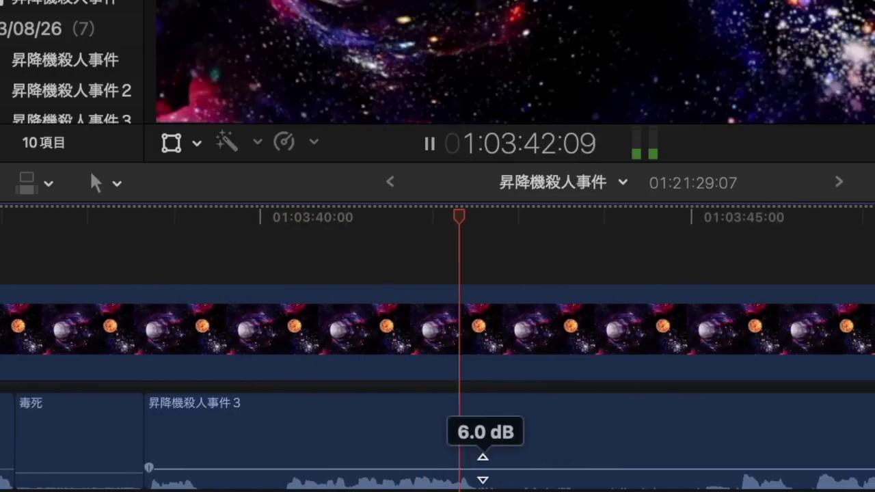
{"action": "key", "text": "space"}
{"action": "key", "text": "b"}
{"action": "left_click", "coordinate": [477, 469]}
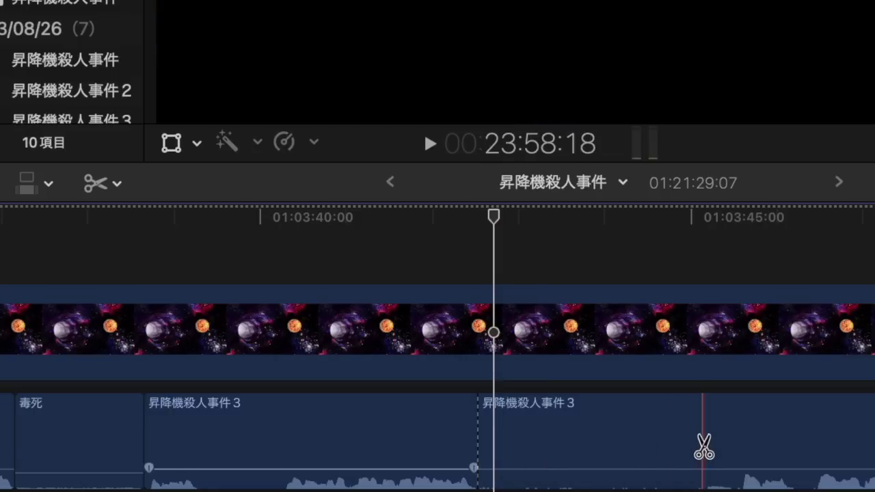
{"action": "left_click", "coordinate": [730, 445]}
{"action": "key", "text": "a"}
{"action": "left_click", "coordinate": [674, 445]}
{"action": "key", "text": "Delete"}
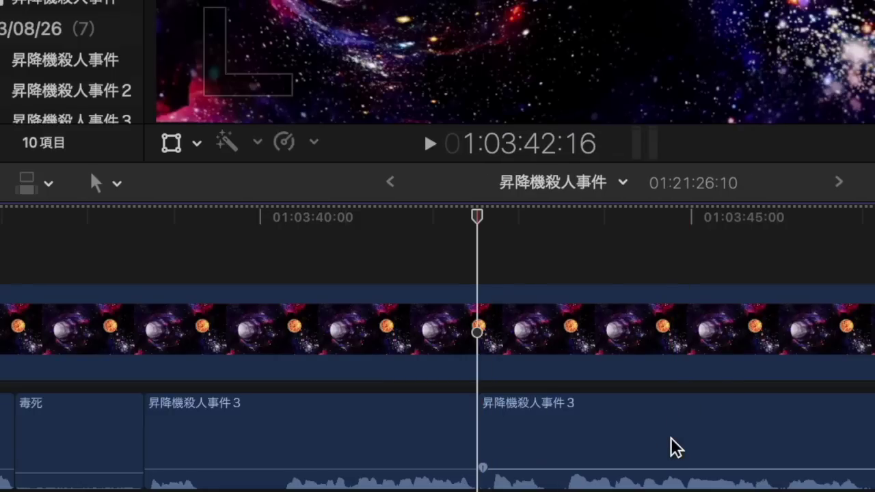
{"action": "key", "text": "super+v"}
{"action": "key", "text": "space"}
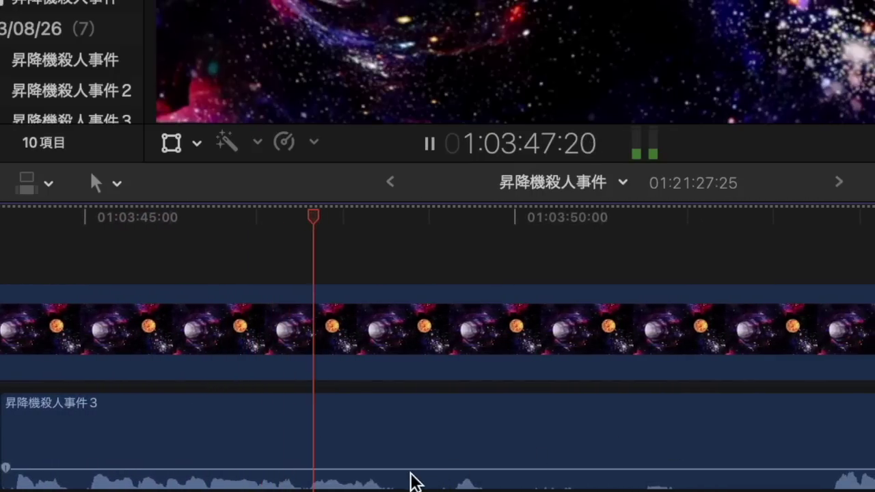
Step: Cut out the audio between about 01:03:48:14 and 01:03:53:18 and insert the copied 毒死 clip in its place
{"action": "key", "text": "space"}
{"action": "key", "text": "b"}
{"action": "left_click", "coordinate": [345, 469]}
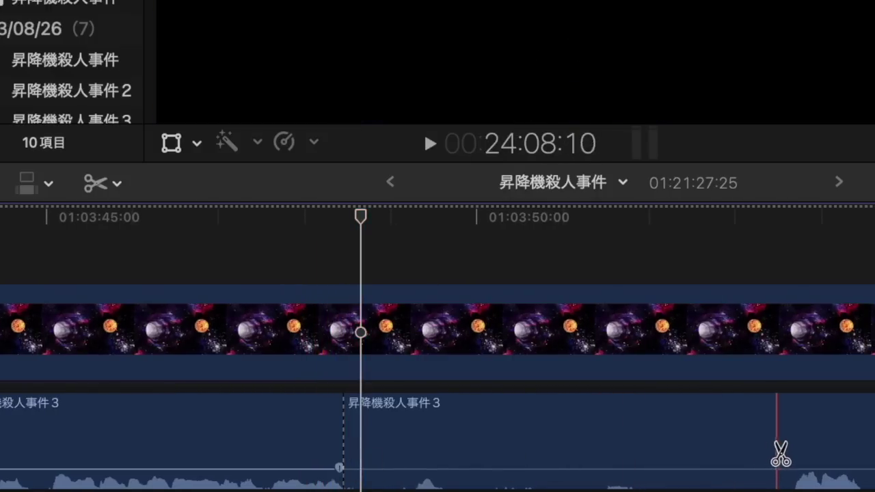
{"action": "left_click", "coordinate": [785, 451]}
{"action": "key", "text": "a"}
{"action": "left_click", "coordinate": [723, 446]}
{"action": "key", "text": "Delete"}
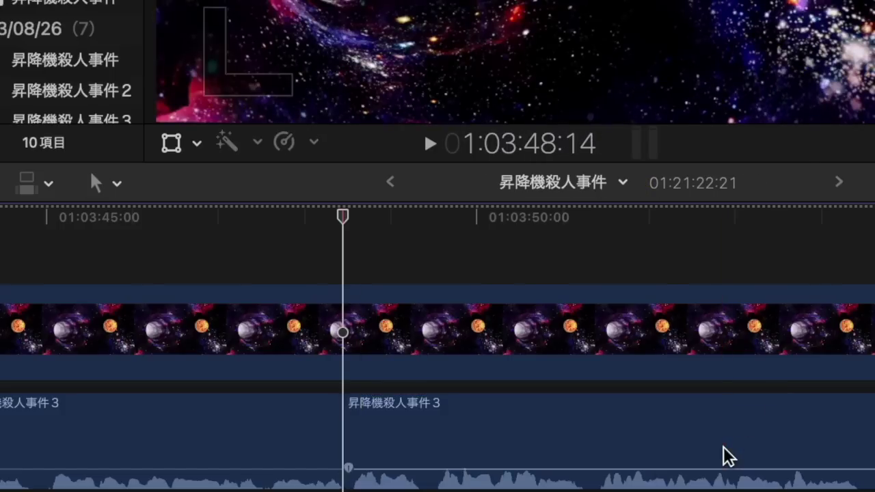
{"action": "key", "text": "w"}
{"action": "key", "text": "space"}
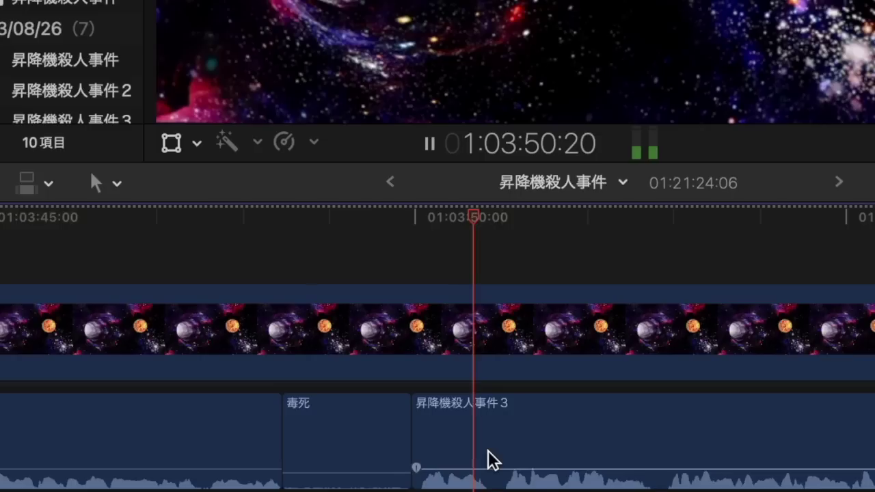
Step: Cut out the short utterance in the audio between about 01:03:56:26 and 01:03:57:28
{"action": "key", "text": "space"}
{"action": "left_click", "coordinate": [482, 453]}
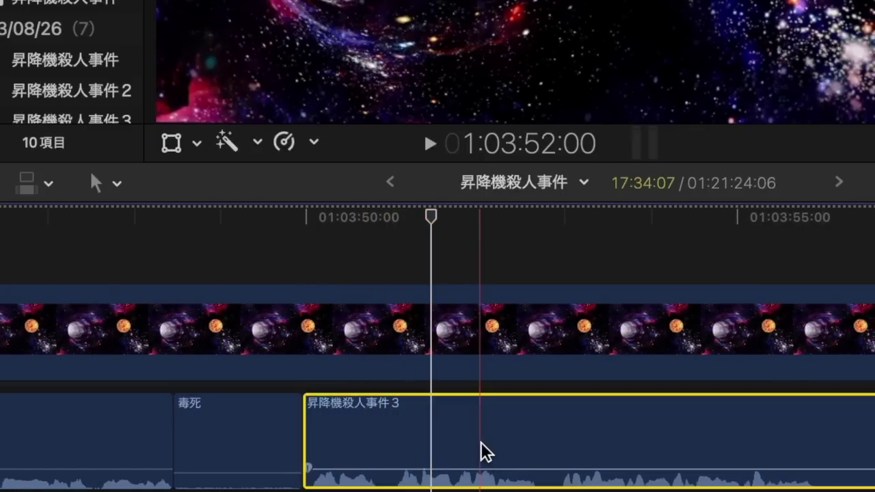
{"action": "key", "text": "space"}
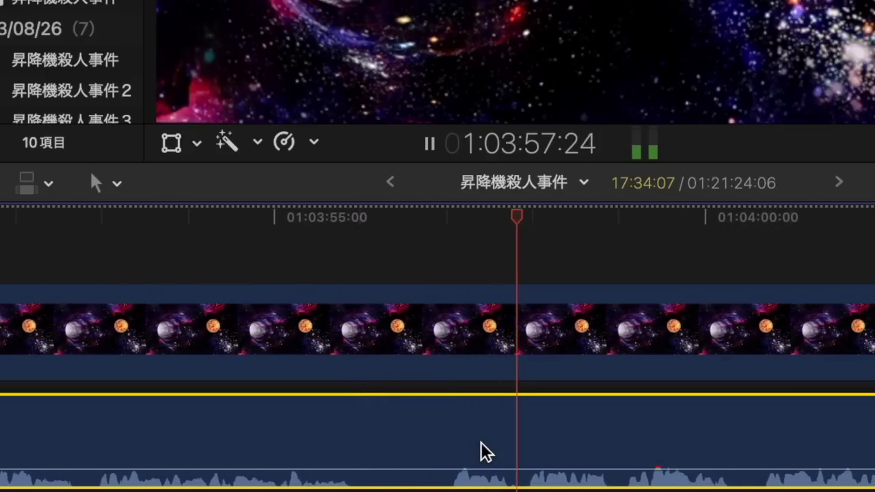
{"action": "key", "text": "space"}
{"action": "key", "text": "b"}
{"action": "left_click", "coordinate": [530, 448]}
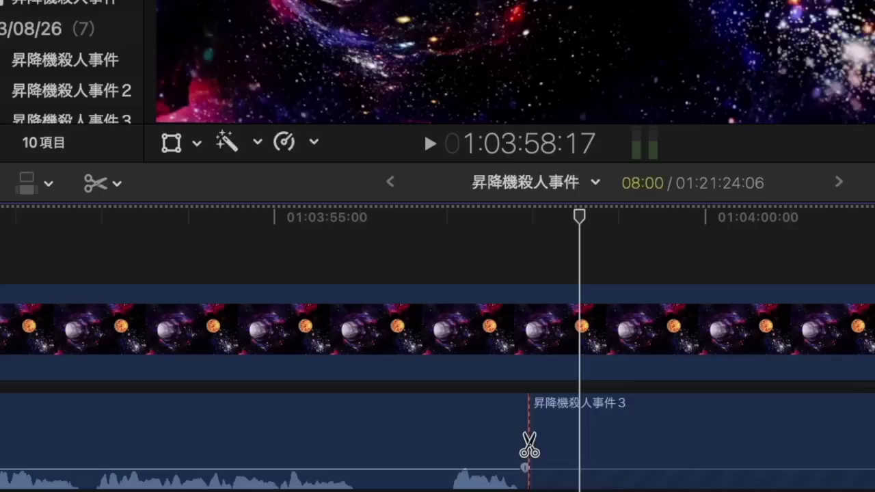
{"action": "left_click", "coordinate": [437, 448]}
{"action": "key", "text": "a"}
{"action": "left_click", "coordinate": [463, 454]}
{"action": "key", "text": "BackSpace"}
{"action": "key", "text": "space"}
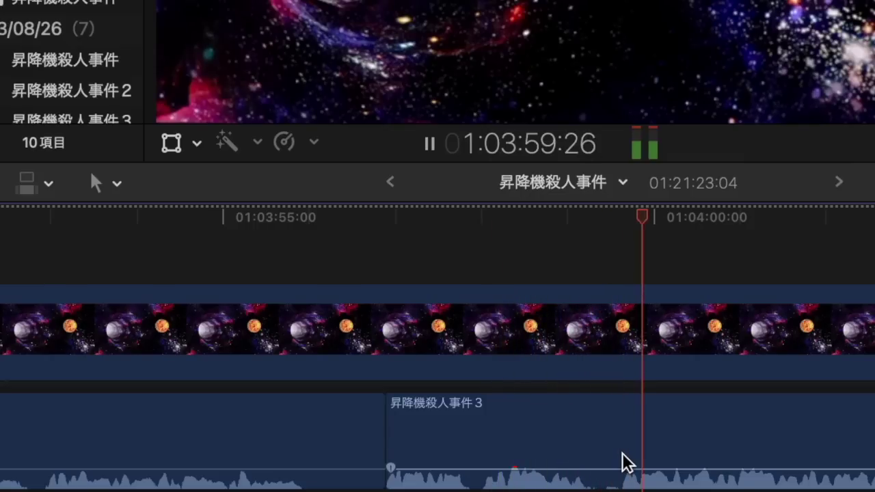
Step: Split the audio clip at about 01:03:59:19 and delete the segment between the 01:03:56:26 cut and this point
{"action": "key", "text": "b"}
{"action": "left_click", "coordinate": [623, 462]}
{"action": "key", "text": "a"}
{"action": "left_click", "coordinate": [581, 462]}
{"action": "key", "text": "Delete"}
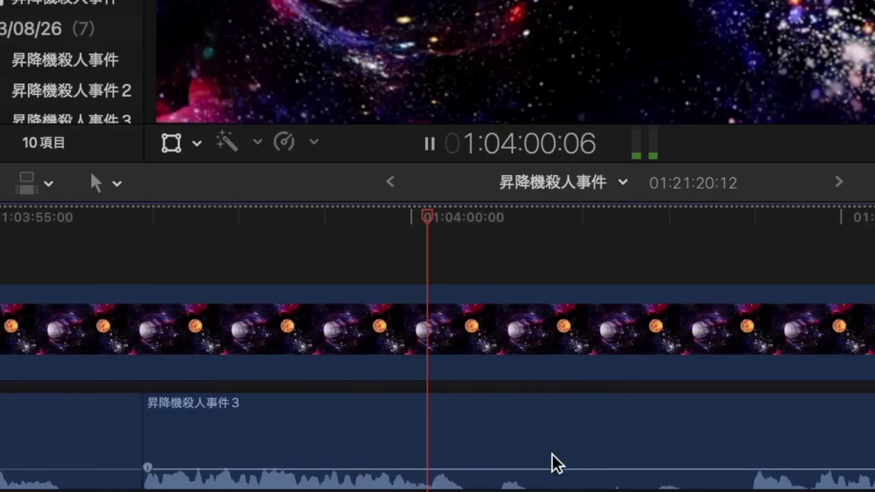
Step: Replace the quiet gap in the audio between about 01:04:00:19 and 01:04:03:28 with the copied 毒死 clip
{"action": "key", "text": "space"}
{"action": "key", "text": "b"}
{"action": "left_click", "coordinate": [465, 471]}
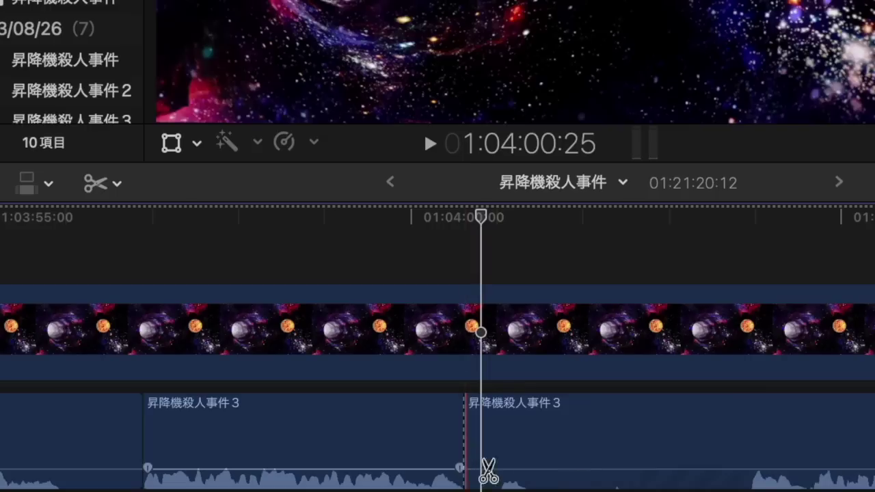
{"action": "left_click", "coordinate": [749, 438]}
{"action": "key", "text": "a"}
{"action": "left_click", "coordinate": [696, 432]}
{"action": "key", "text": "BackSpace"}
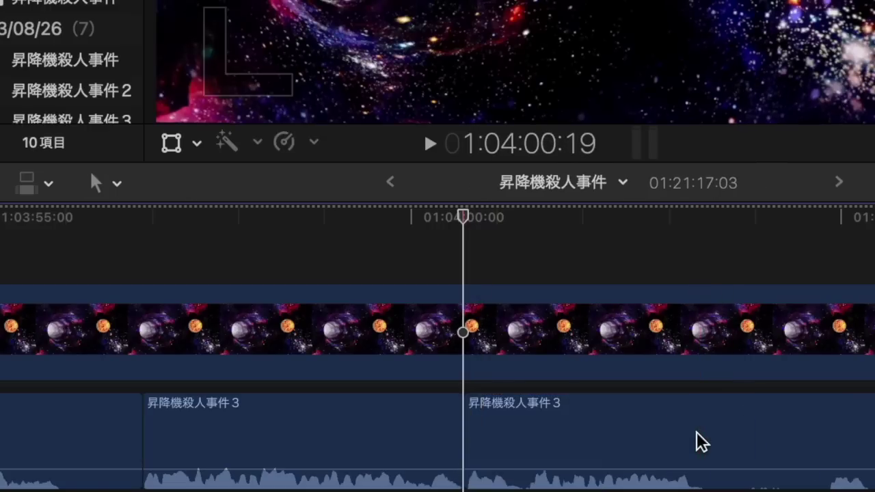
{"action": "key", "text": "super+v"}
{"action": "key", "text": "space"}
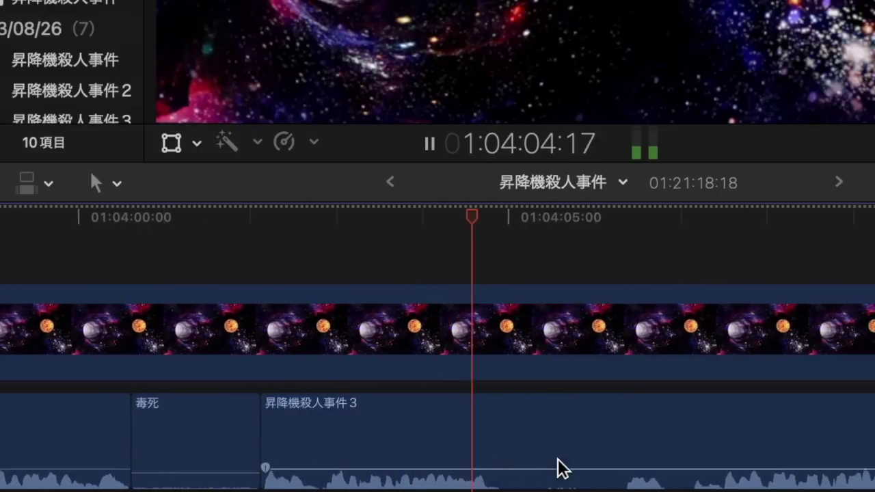
Step: Cut out the silent gap in the audio between about 01:04:04:23 and 01:04:06:09
{"action": "key", "text": "space"}
{"action": "key", "text": "b"}
{"action": "left_click", "coordinate": [490, 468]}
{"action": "key", "text": "space"}
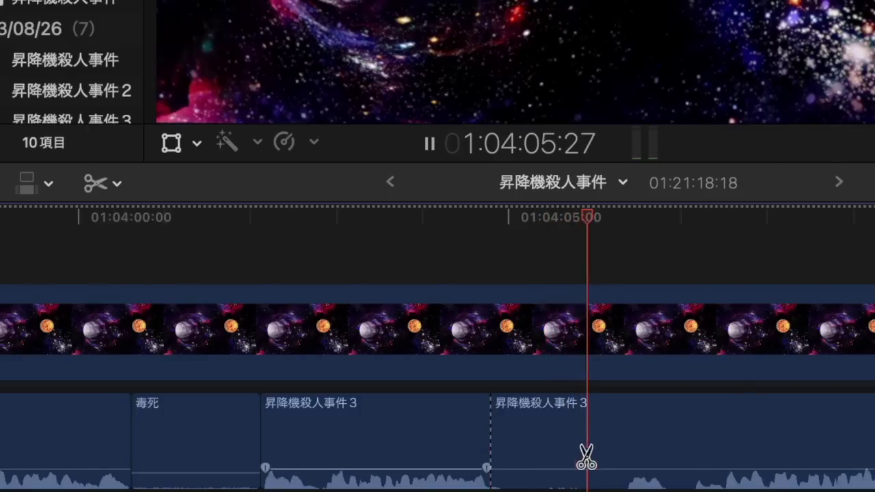
{"action": "key", "text": "space"}
{"action": "left_click", "coordinate": [622, 456]}
{"action": "key", "text": "a"}
{"action": "left_click", "coordinate": [585, 454]}
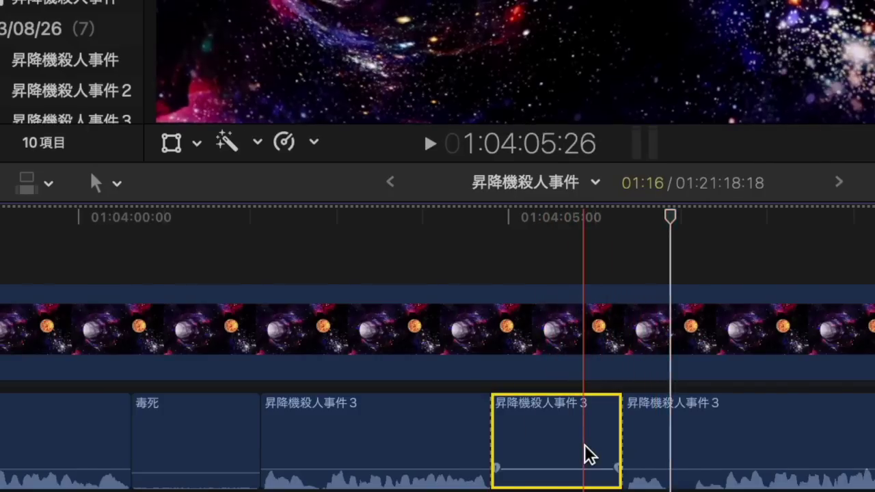
{"action": "key", "text": "BackSpace"}
Step: Insert the copied 毒死 clip at about 01:04:04:23 and trim about 0.6 seconds off its end
{"action": "key", "text": "super+v"}
{"action": "left_click", "coordinate": [612, 437]}
{"action": "left_click_drag", "start_coordinate": [612, 438], "coordinate": [559, 437]}
{"action": "key", "text": "space"}
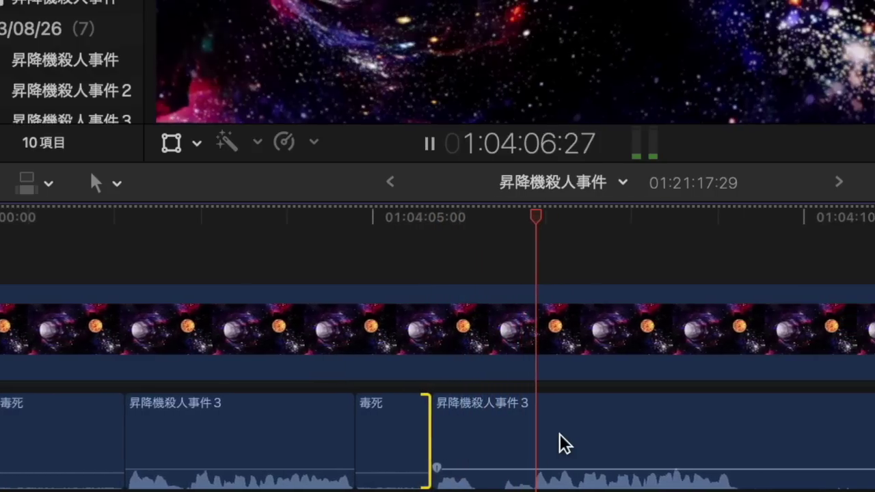
Step: Split the audio at about 01:04:06:25, delete all segments back to about 01:04:02:04, and trim the following clip's start by one frame
{"action": "key", "text": "space"}
{"action": "key", "text": "b"}
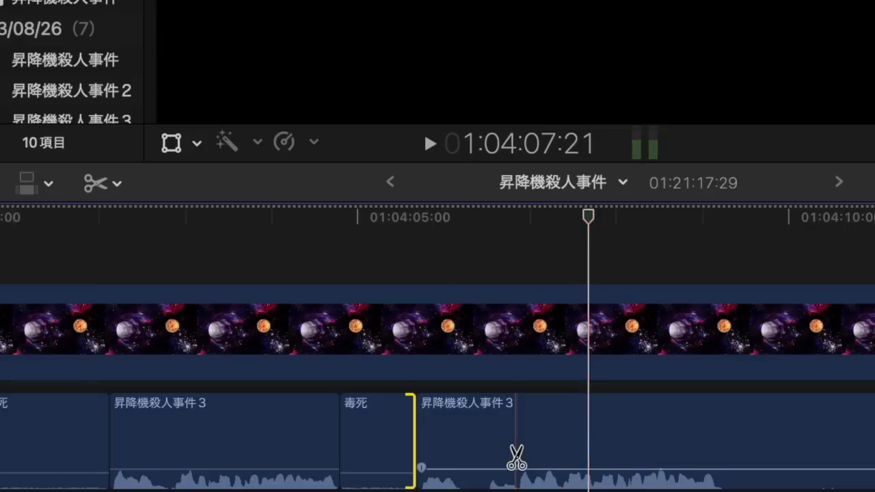
{"action": "left_click", "coordinate": [516, 458]}
{"action": "key", "text": "a"}
{"action": "left_click", "coordinate": [462, 423]}
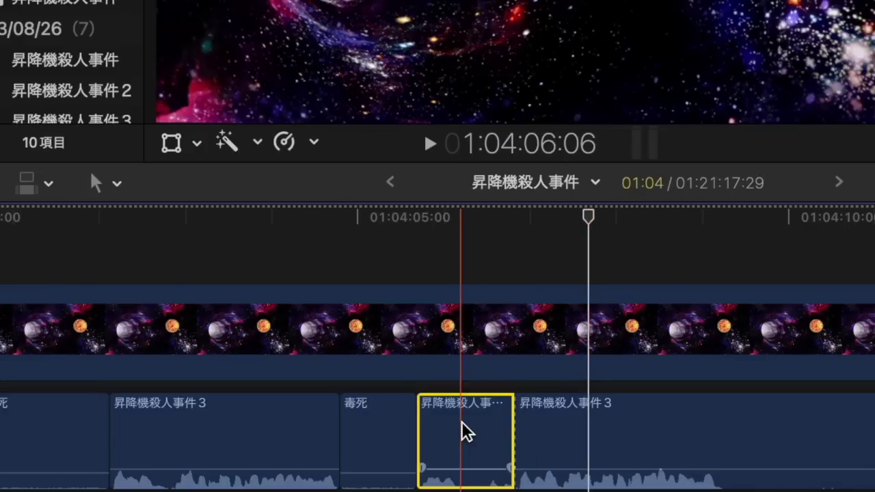
{"action": "key", "text": "Delete"}
{"action": "left_click", "coordinate": [369, 440]}
{"action": "key", "text": "Delete"}
{"action": "left_click", "coordinate": [269, 441]}
{"action": "key", "text": "Delete"}
{"action": "key", "text": "space"}
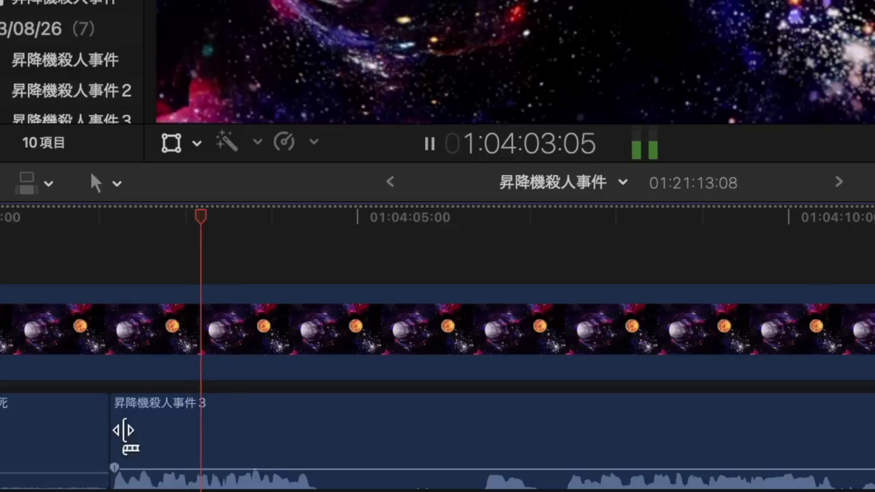
{"action": "left_click_drag", "start_coordinate": [120, 429], "coordinate": [117, 429]}
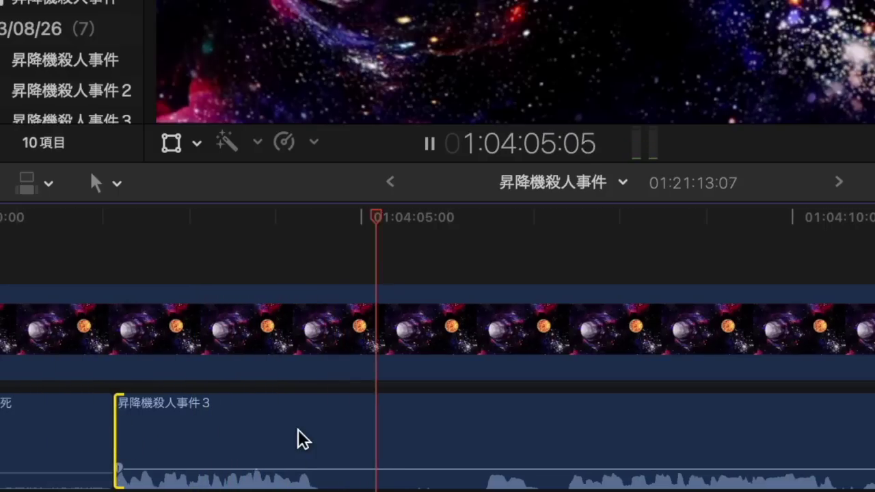
Step: Replace the silent gap in the audio between about 01:04:04:16 and 01:04:06:11 with the copied 毒死 clip
{"action": "key", "text": "space"}
{"action": "key", "text": "b"}
{"action": "left_click", "coordinate": [323, 444]}
{"action": "key", "text": "space"}
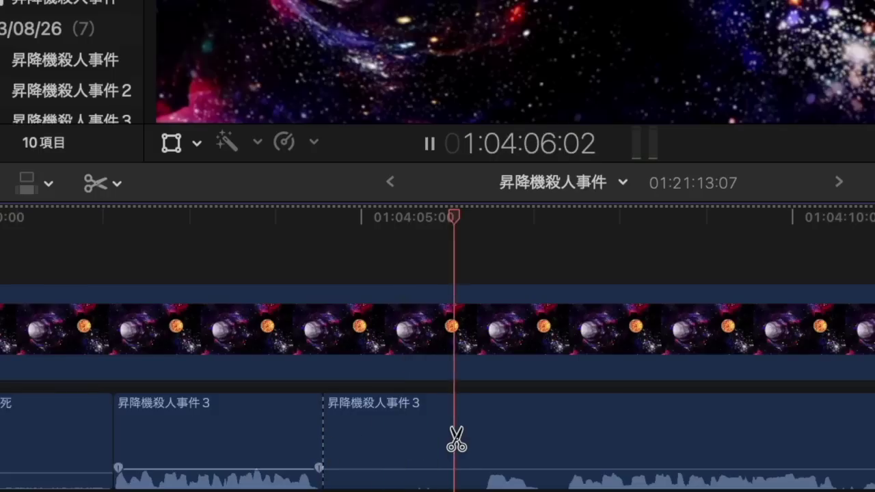
{"action": "left_click", "coordinate": [480, 436]}
{"action": "key", "text": "space"}
{"action": "key", "text": "a"}
{"action": "left_click", "coordinate": [439, 432]}
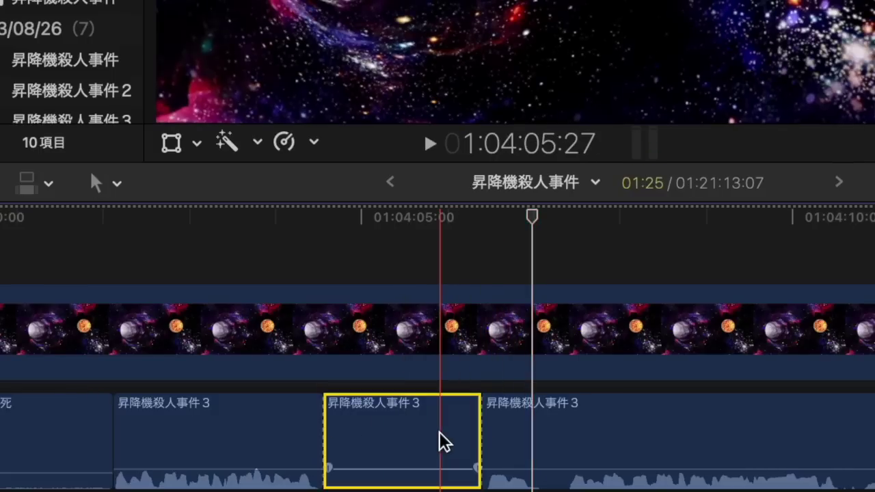
{"action": "key", "text": "Delete"}
{"action": "key", "text": "super+v"}
Step: Split the audio at about 01:04:10:21 and 01:04:07:00 and delete the unwanted take between the two cuts
{"action": "key", "text": "space"}
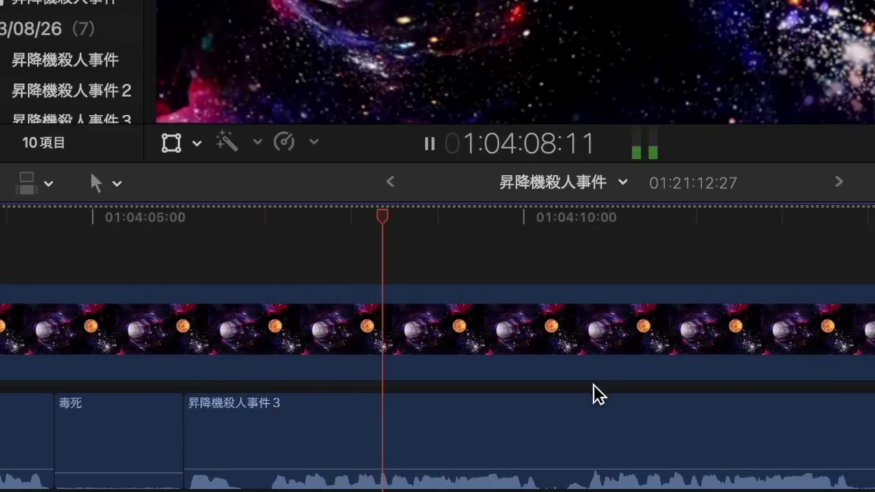
{"action": "left_click", "coordinate": [591, 388]}
{"action": "key", "text": "space"}
{"action": "key", "text": "b"}
{"action": "left_click", "coordinate": [585, 457]}
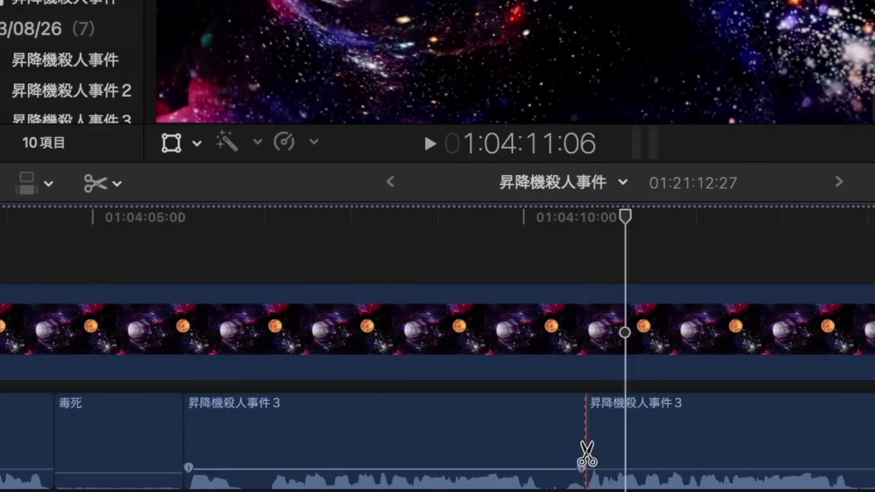
{"action": "left_click", "coordinate": [266, 462]}
{"action": "key", "text": "a"}
{"action": "left_click", "coordinate": [296, 458]}
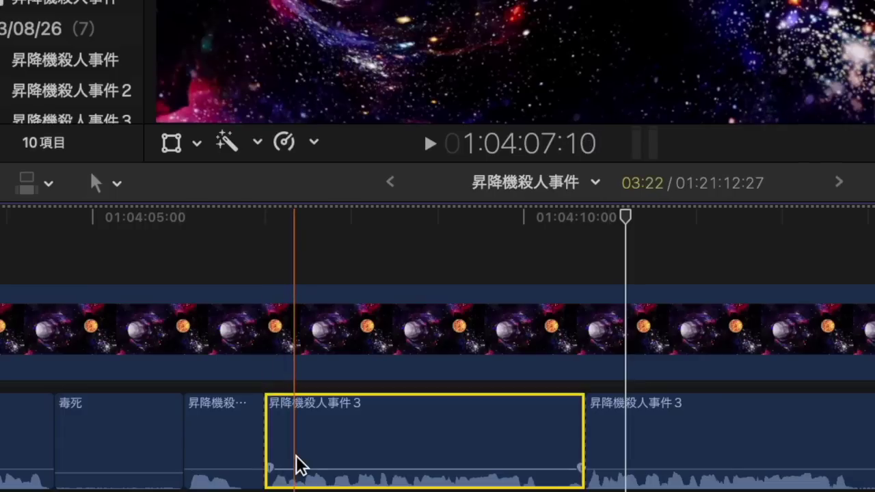
{"action": "key", "text": "BackSpace"}
Step: Replace the quiet stretch of audio between about 01:04:14:14 and 01:04:17:28 with the copied 毒死 clip
{"action": "key", "text": "space"}
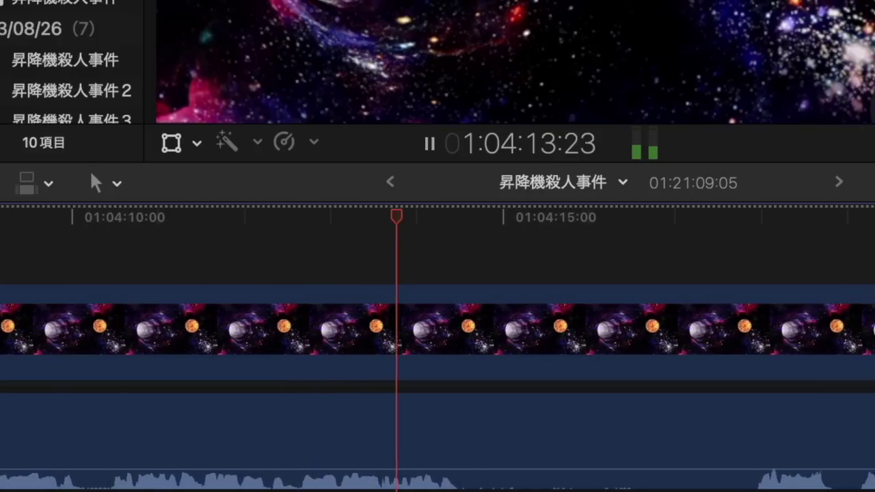
{"action": "key", "text": "space"}
{"action": "key", "text": "b"}
{"action": "left_click", "coordinate": [458, 477]}
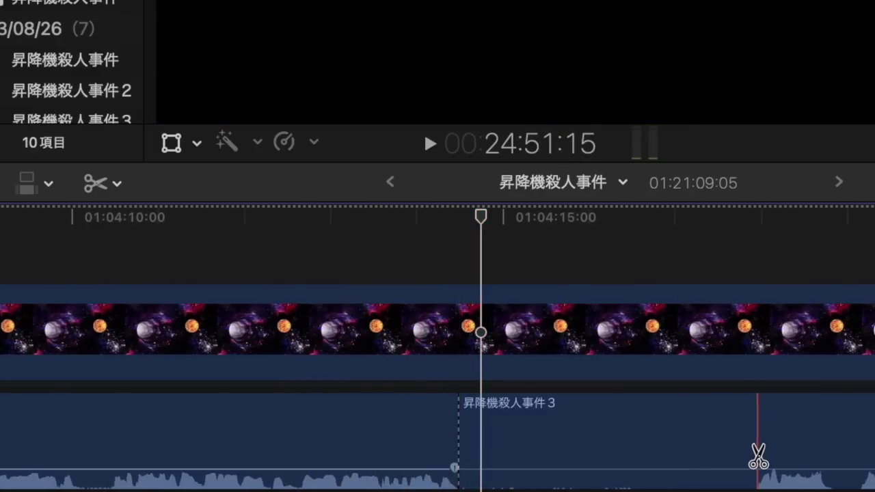
{"action": "left_click", "coordinate": [757, 455]}
{"action": "key", "text": "a"}
{"action": "left_click", "coordinate": [731, 451]}
{"action": "key", "text": "BackSpace"}
{"action": "key", "text": "super+v"}
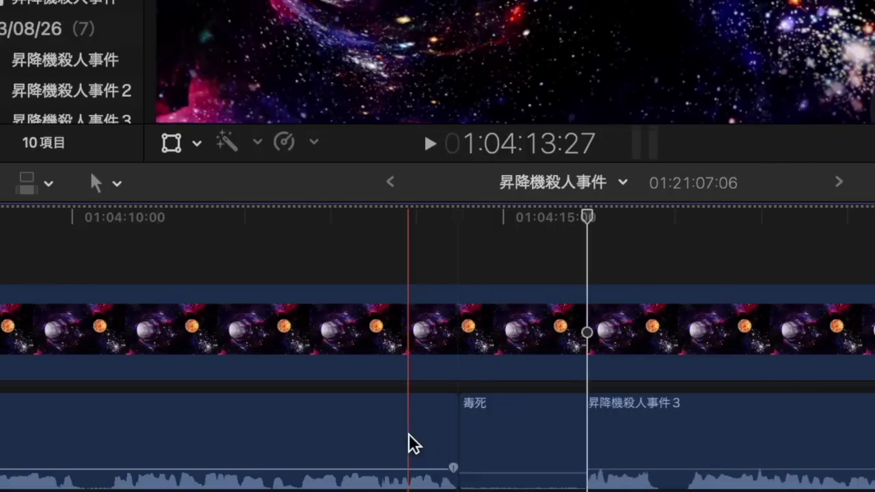
Step: Play back the edit, then replace the quiet audio between about 01:04:20:03 and 01:04:23:23 with the 毒死 clip
{"action": "key", "text": "space"}
{"action": "left_click", "coordinate": [195, 388]}
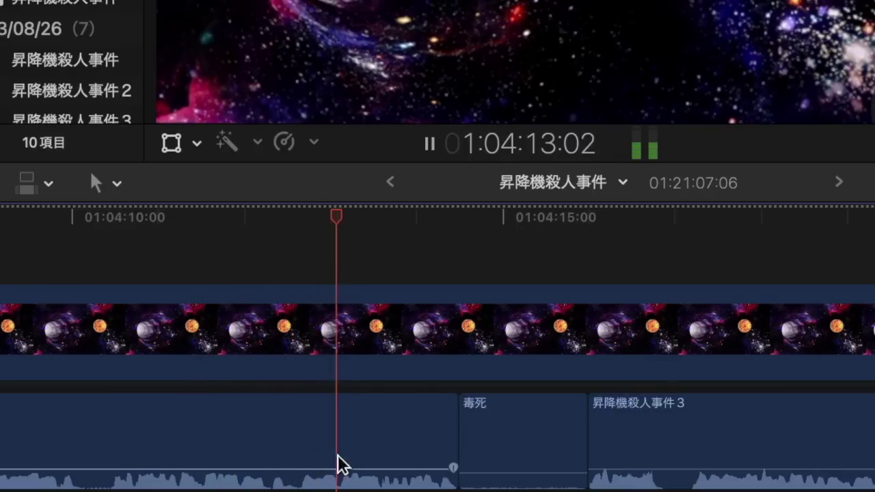
{"action": "scroll", "coordinate": [403, 486], "scroll_direction": "right", "scroll_amount": 5}
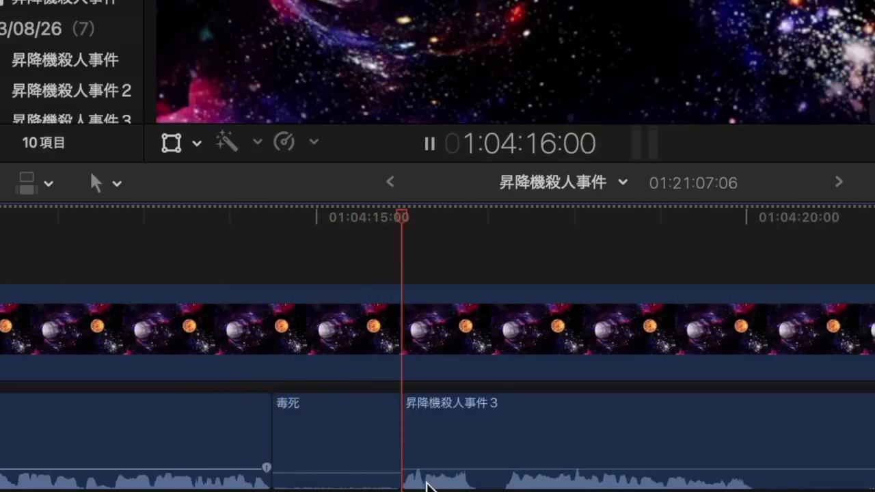
{"action": "scroll", "coordinate": [510, 481], "scroll_direction": "right", "scroll_amount": 6}
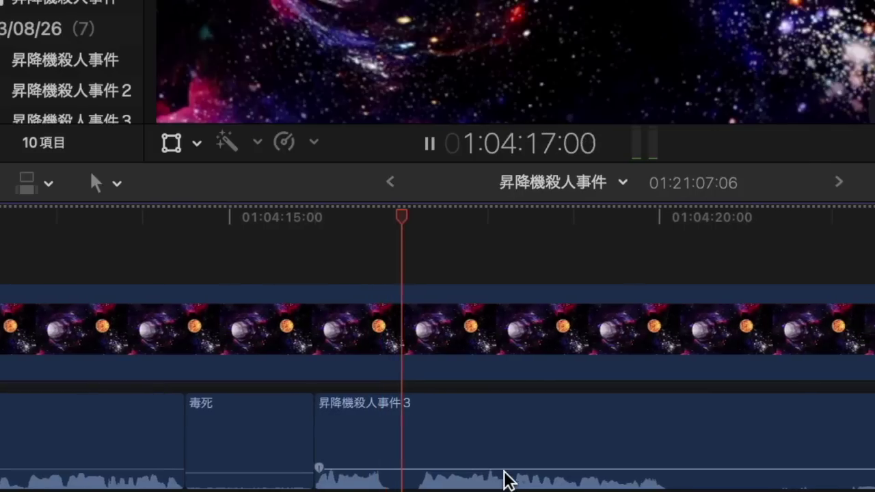
{"action": "scroll", "coordinate": [509, 481], "scroll_direction": "right", "scroll_amount": 4}
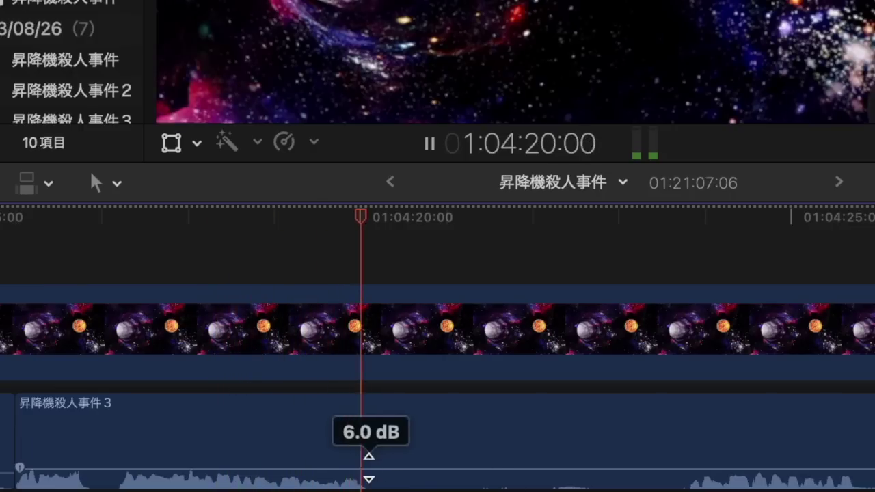
{"action": "key", "text": "b"}
{"action": "left_click", "coordinate": [368, 469]}
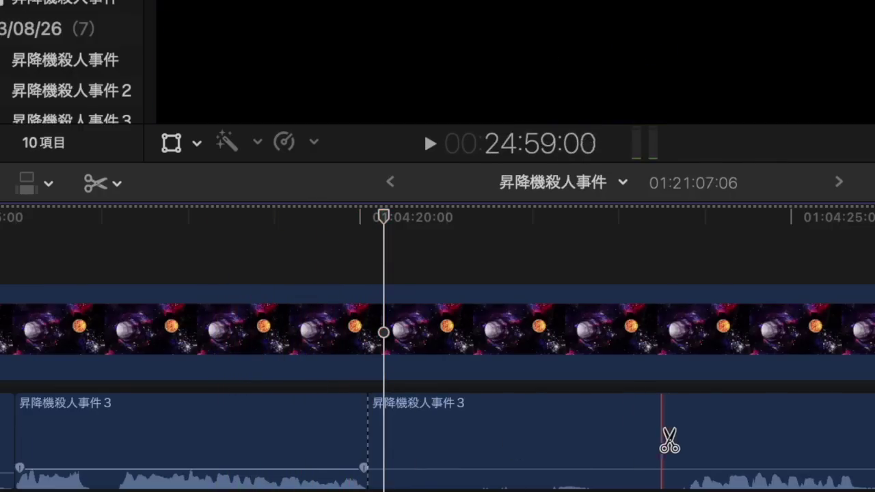
{"action": "left_click", "coordinate": [677, 441]}
{"action": "key", "text": "a"}
{"action": "left_click", "coordinate": [659, 437]}
{"action": "key", "text": "Delete"}
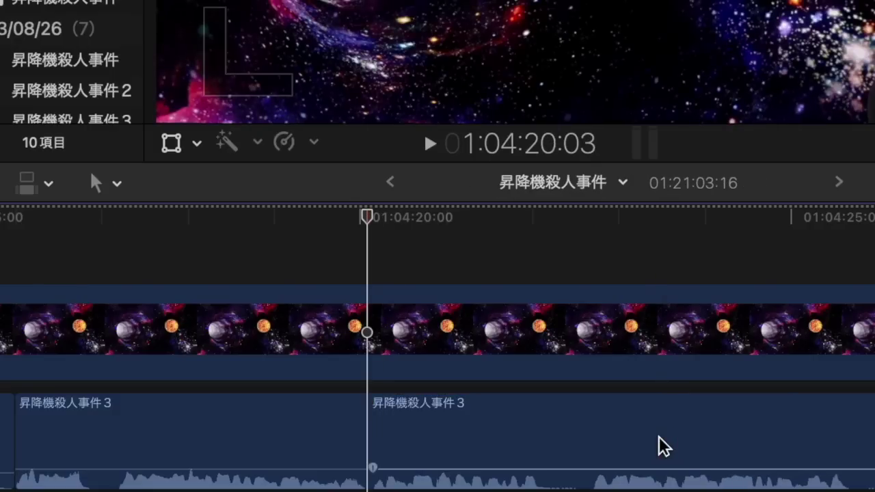
{"action": "key", "text": "w"}
Step: Replace the pause in the audio between about 01:04:27:05 and 01:04:29:02 with the copied 毒死 clip
{"action": "key", "text": "space"}
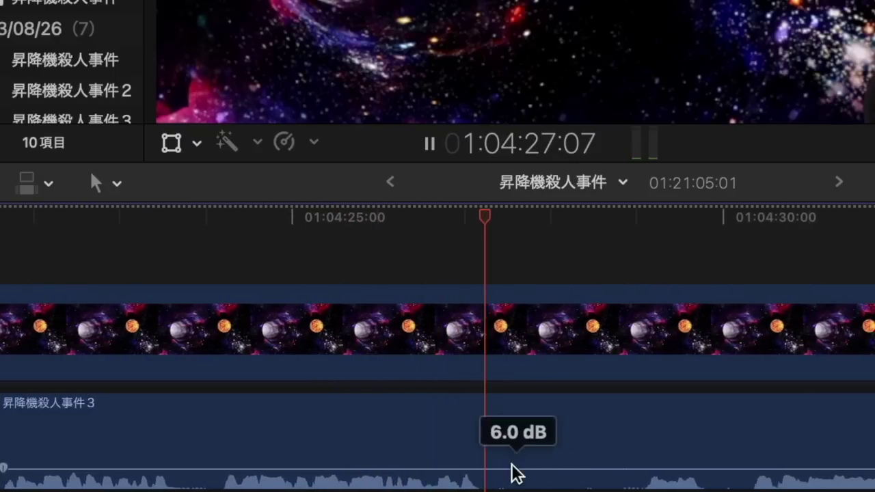
{"action": "key", "text": "space"}
{"action": "key", "text": "b"}
{"action": "left_click", "coordinate": [480, 458]}
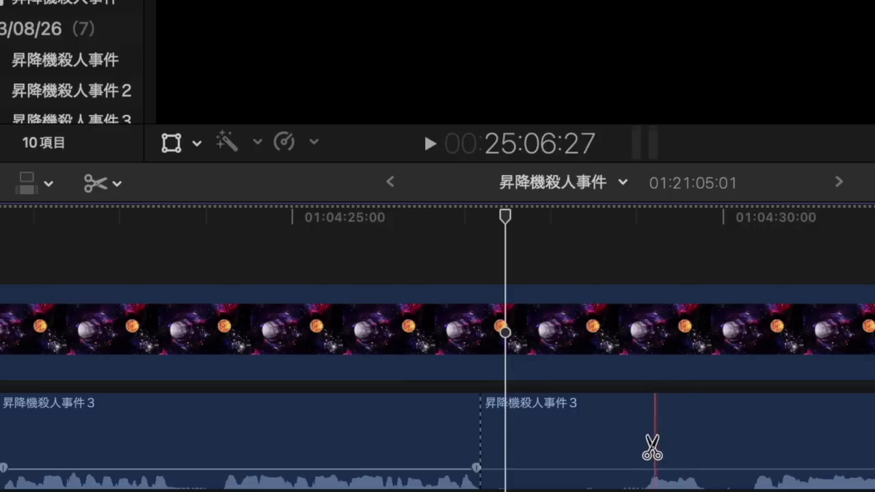
{"action": "left_click", "coordinate": [644, 448]}
{"action": "key", "text": "a"}
{"action": "left_click", "coordinate": [616, 449]}
{"action": "key", "text": "Delete"}
{"action": "key", "text": "super+v"}
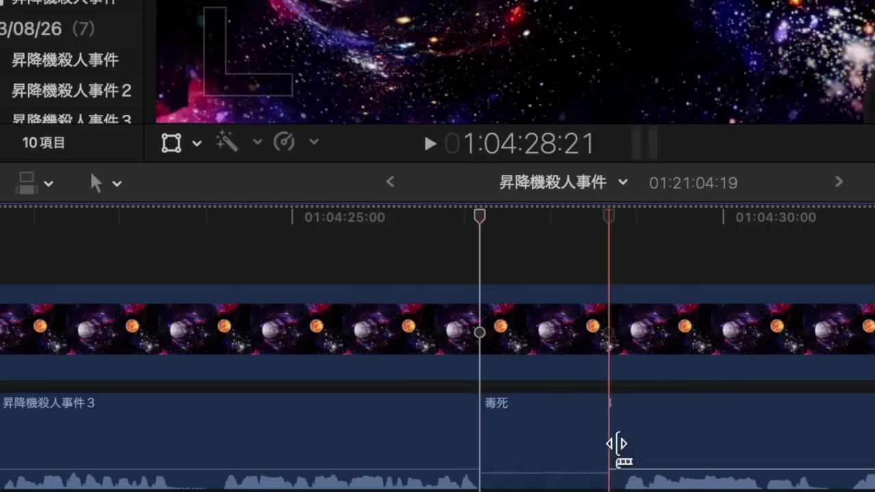
Step: Replace the pause between about 01:04:32:04 and 01:04:32:17 with the 毒死 clip and trim about 1.1 seconds off its end
{"action": "key", "text": "space"}
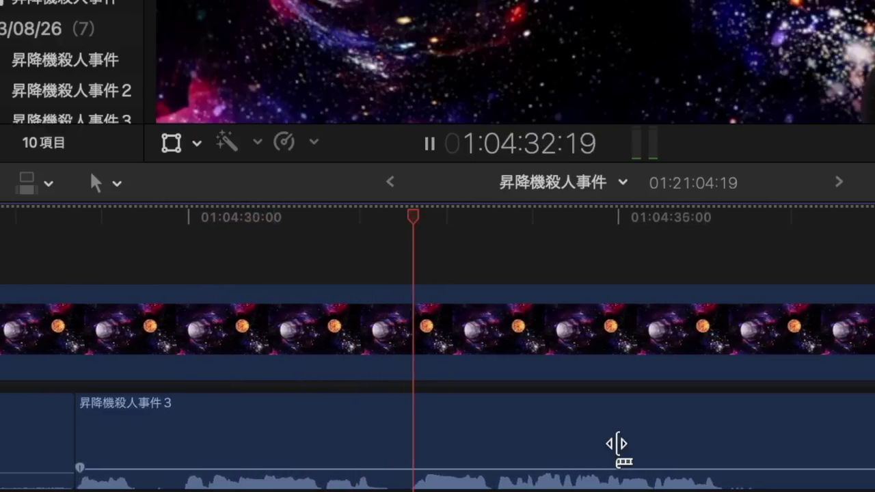
{"action": "key", "text": "b"}
{"action": "left_click", "coordinate": [338, 465]}
{"action": "key", "text": "space"}
{"action": "left_click", "coordinate": [371, 465]}
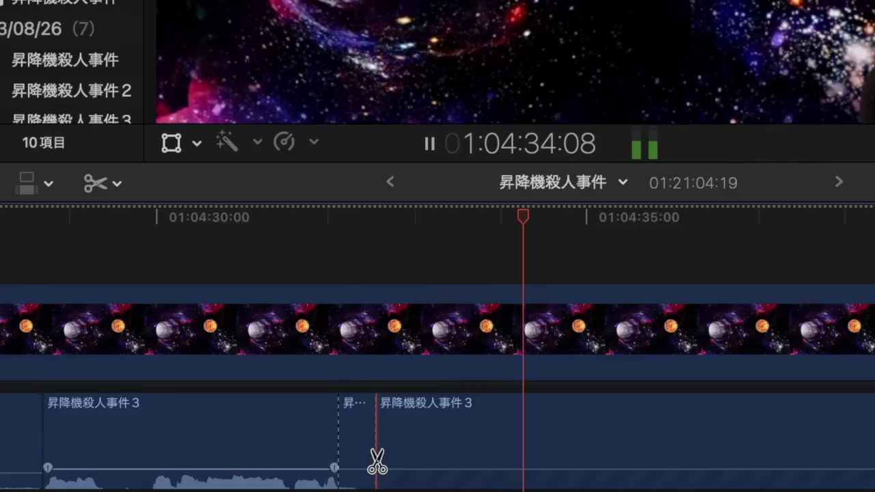
{"action": "key", "text": "space"}
{"action": "key", "text": "a"}
{"action": "left_click", "coordinate": [366, 465]}
{"action": "key", "text": "Delete"}
{"action": "key", "text": "w"}
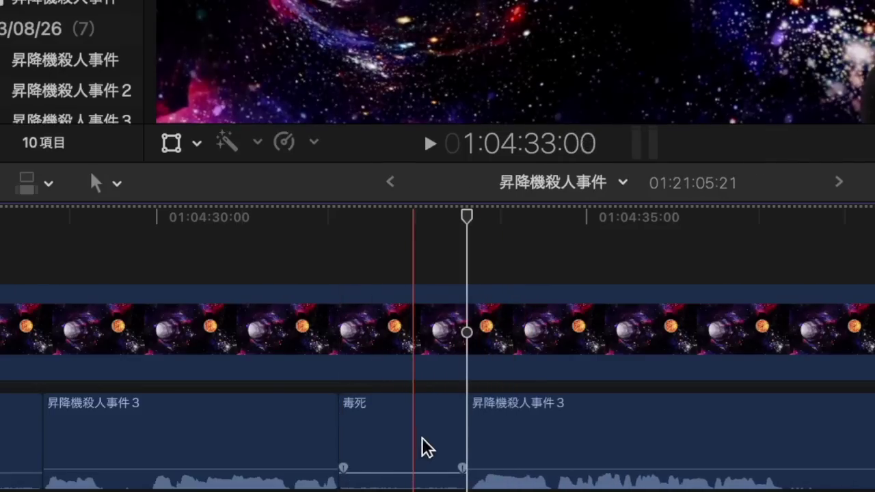
{"action": "left_click_drag", "start_coordinate": [460, 434], "coordinate": [361, 431]}
Step: Replace the audio between about 01:04:36:10 and 01:04:42:03, including the short take inside it, with the copied 毒死 clip
{"action": "key", "text": "space"}
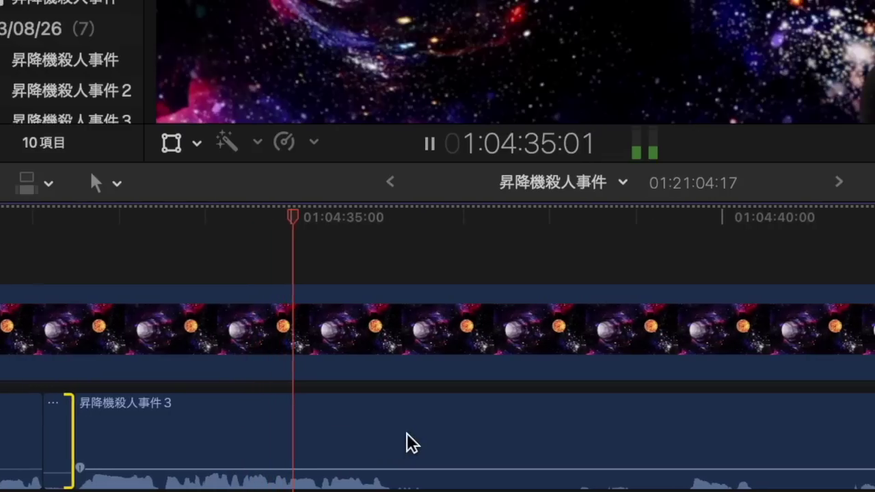
{"action": "mouse_move", "coordinate": [399, 470]}
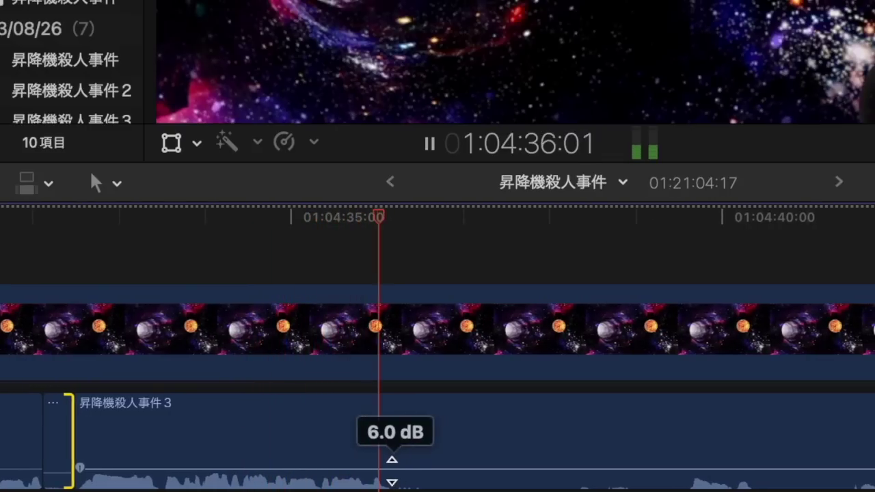
{"action": "key", "text": "space"}
{"action": "key", "text": "b"}
{"action": "left_click", "coordinate": [392, 469]}
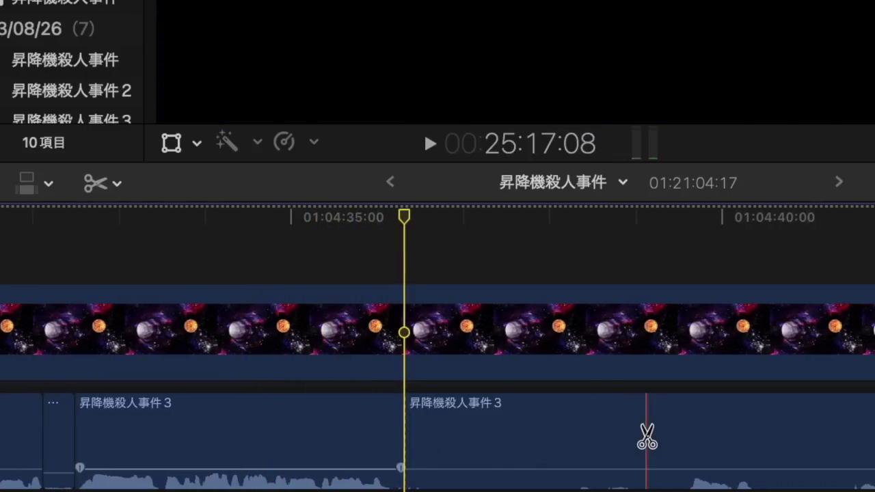
{"action": "key", "text": "space"}
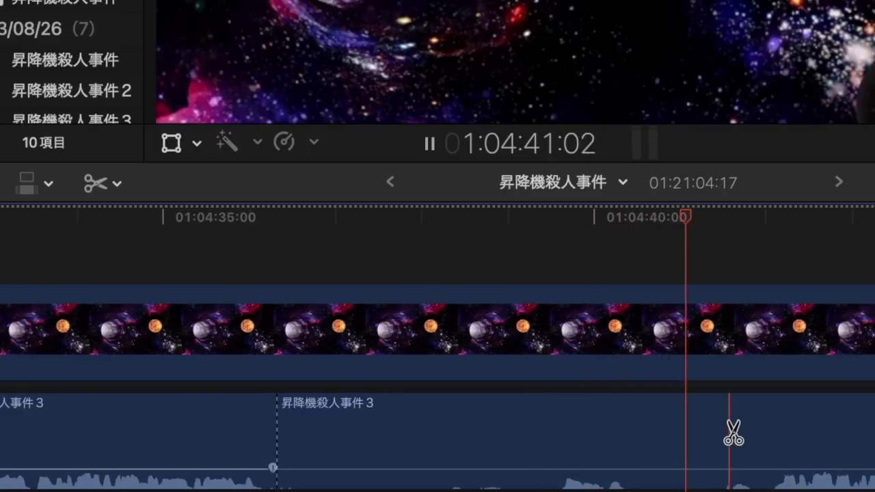
{"action": "left_click", "coordinate": [774, 433]}
{"action": "key", "text": "space"}
{"action": "key", "text": "a"}
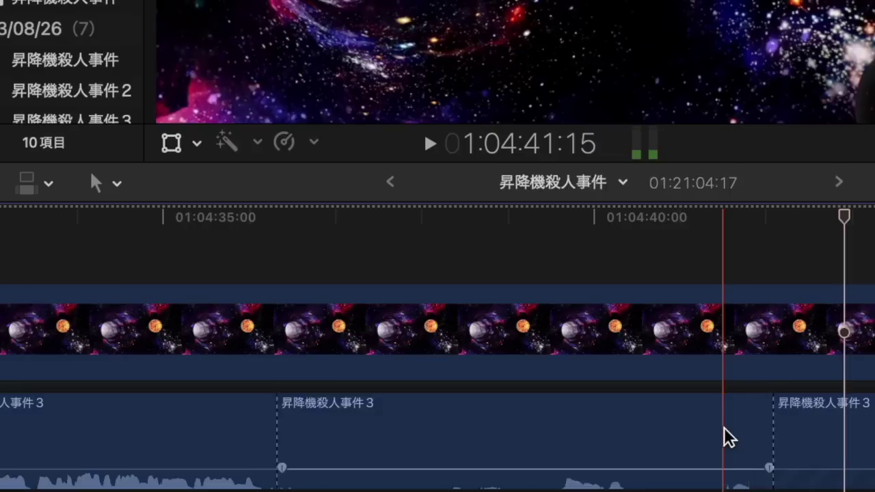
{"action": "left_click", "coordinate": [724, 428]}
{"action": "key", "text": "Delete"}
{"action": "key", "text": "super+v"}
Step: Cut about 1.7 seconds off the start of the narration that follows the 毒死 clip at about 01:04:37:25
{"action": "key", "text": "space"}
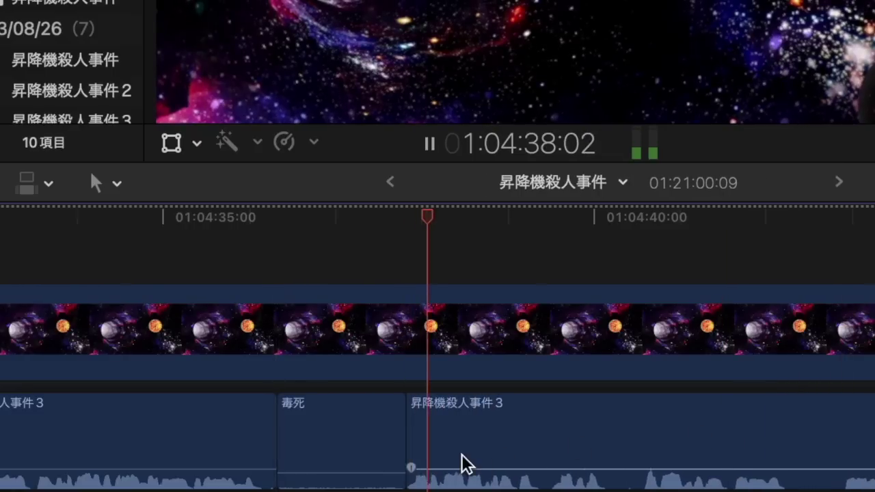
{"action": "key", "text": "space"}
{"action": "key", "text": "b"}
{"action": "left_click", "coordinate": [414, 458]}
{"action": "key", "text": "a"}
{"action": "left_click", "coordinate": [367, 461]}
{"action": "key", "text": "Delete"}
Step: Replace the short gap between about 01:04:38:14 and 01:04:38:26 with the 毒死 clip and trim about 1.2 seconds off its end
{"action": "key", "text": "space"}
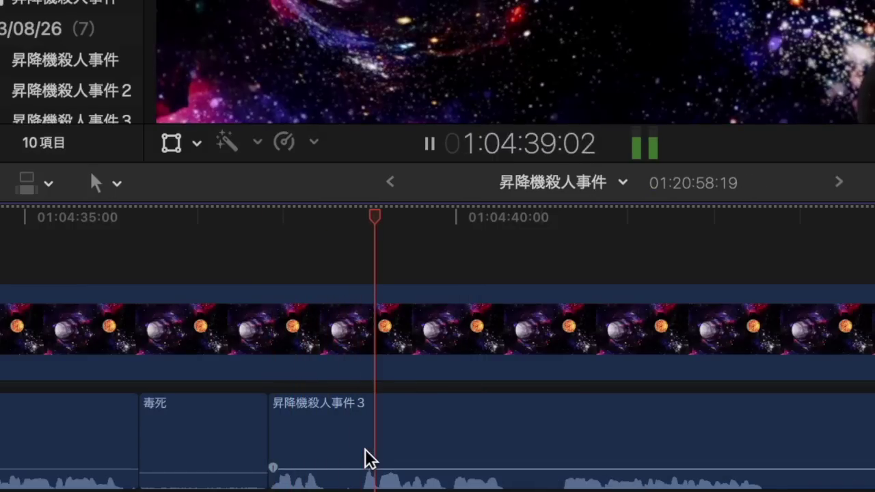
{"action": "key", "text": "space"}
{"action": "key", "text": "b"}
{"action": "left_click", "coordinate": [325, 464]}
{"action": "key", "text": "space"}
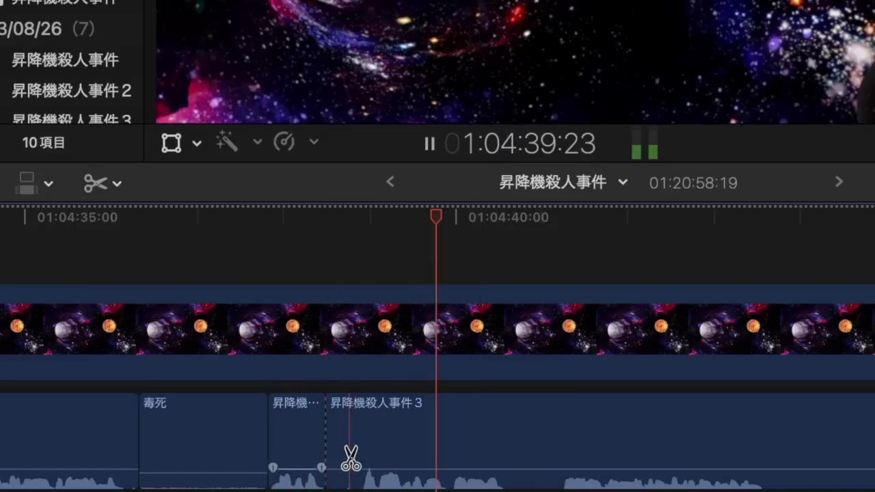
{"action": "left_click", "coordinate": [361, 460]}
{"action": "key", "text": "space"}
{"action": "key", "text": "a"}
{"action": "left_click", "coordinate": [354, 462]}
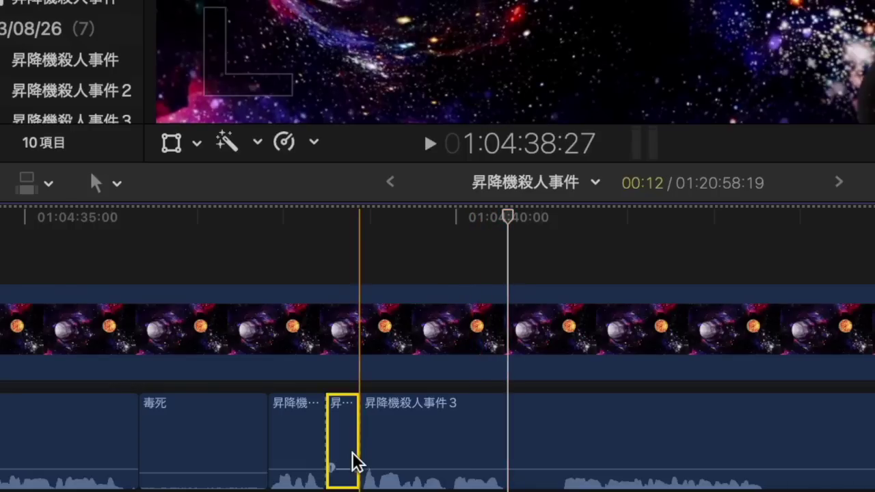
{"action": "key", "text": "Delete"}
{"action": "key", "text": "Down"}
{"action": "left_click_drag", "start_coordinate": [451, 435], "coordinate": [348, 434]}
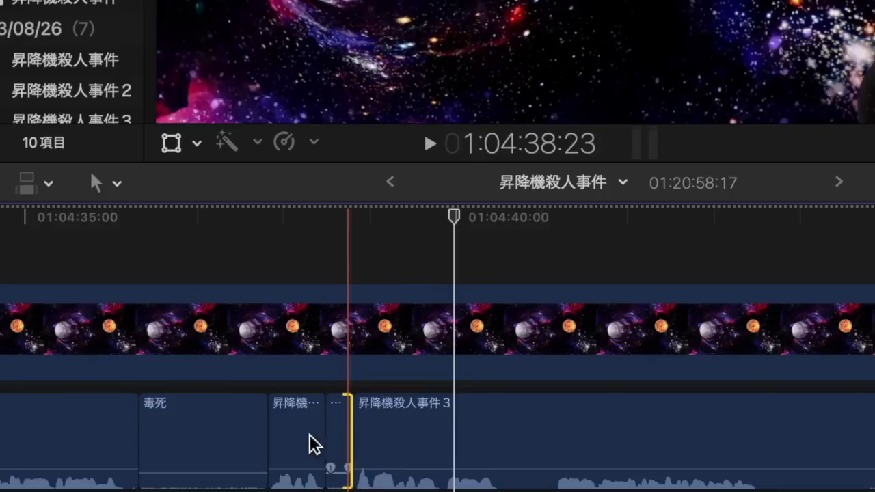
Step: Trim about 0.4 seconds off the end of the 毒死 clip starting at about 01:04:36:10 and play back the following narration
{"action": "left_click_drag", "start_coordinate": [267, 437], "coordinate": [228, 433]}
{"action": "key", "text": "space"}
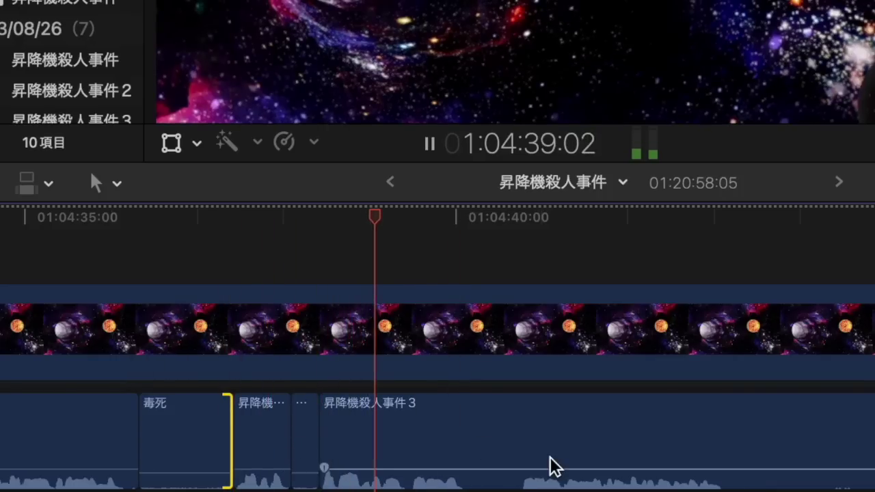
{"action": "scroll", "coordinate": [550, 464], "scroll_direction": "right", "scroll_amount": 2}
{"action": "scroll", "coordinate": [552, 467], "scroll_direction": "right", "scroll_amount": 6}
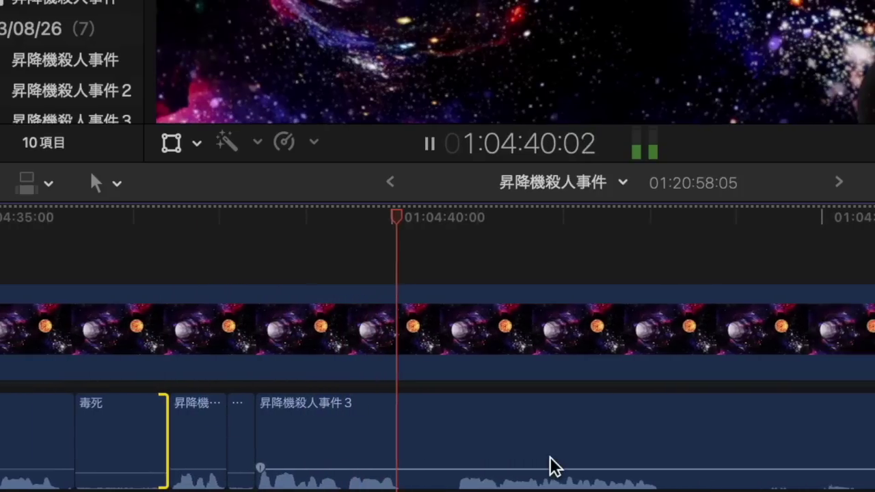
{"action": "scroll", "coordinate": [552, 467], "scroll_direction": "right", "scroll_amount": 8}
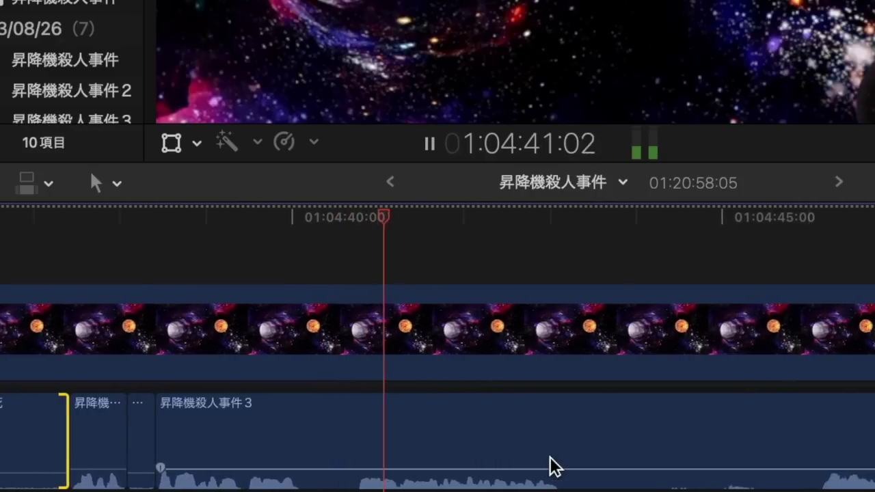
{"action": "scroll", "coordinate": [552, 467], "scroll_direction": "right", "scroll_amount": 3}
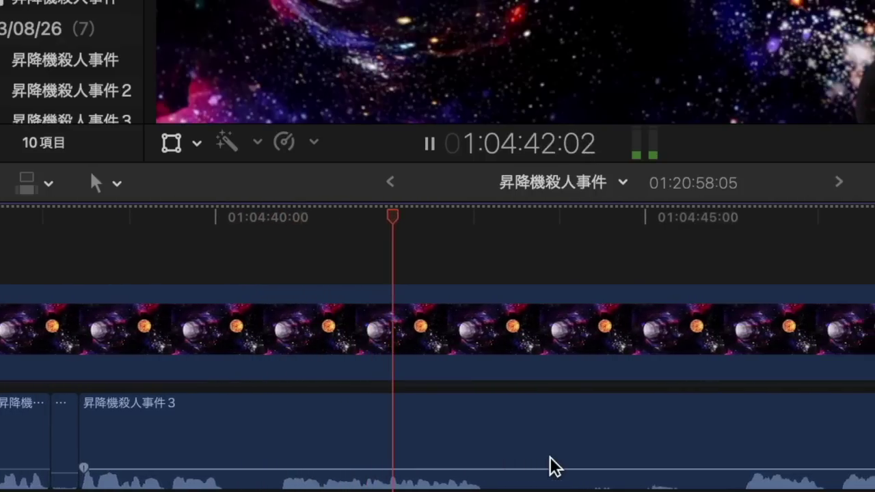
{"action": "scroll", "coordinate": [553, 467], "scroll_direction": "right", "scroll_amount": 5}
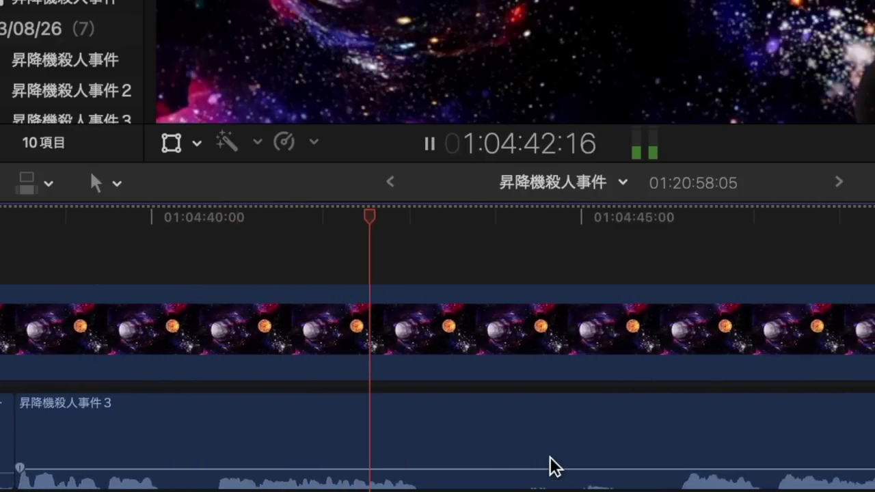
Step: Replace the pause between about 01:04:43:04 and 01:04:46:04 in the narration with the copied 毒死 clip
{"action": "key", "text": "space"}
{"action": "key", "text": "b"}
{"action": "left_click", "coordinate": [421, 470]}
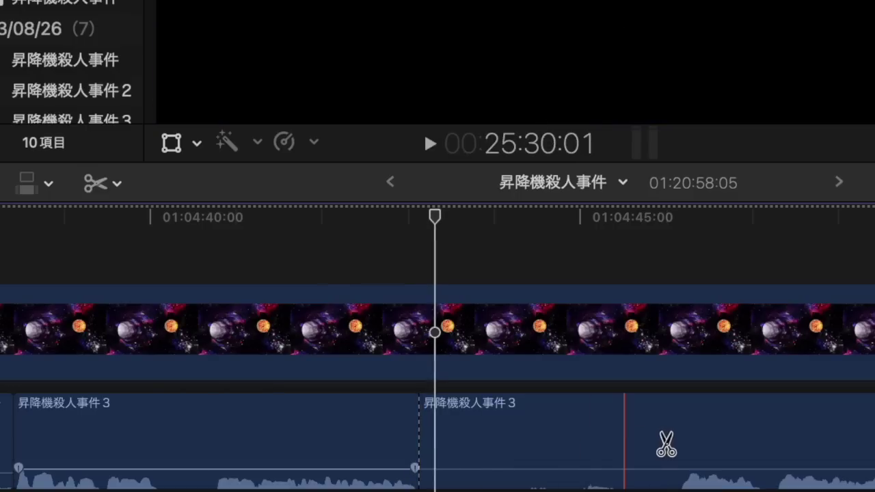
{"action": "key", "text": "a"}
{"action": "left_click", "coordinate": [625, 441]}
{"action": "key", "text": "Delete"}
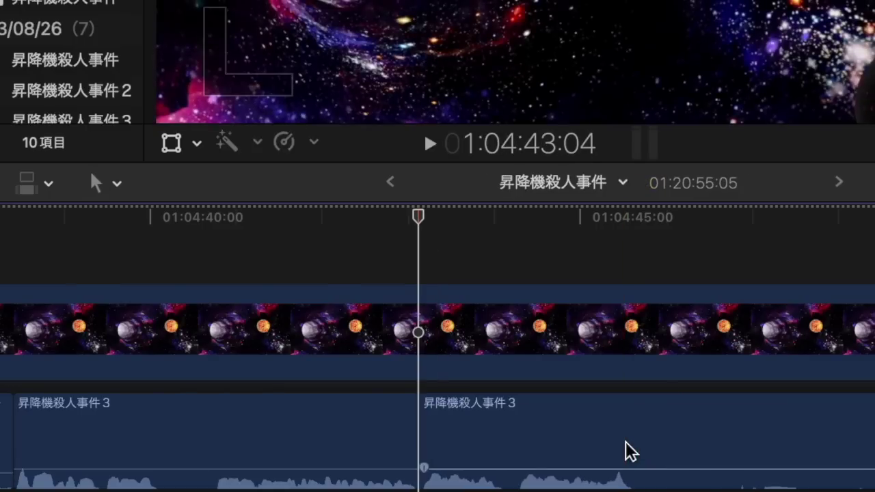
{"action": "key", "text": "super+v"}
{"action": "key", "text": "space"}
{"action": "scroll", "coordinate": [640, 439], "scroll_direction": "right", "scroll_amount": 1}
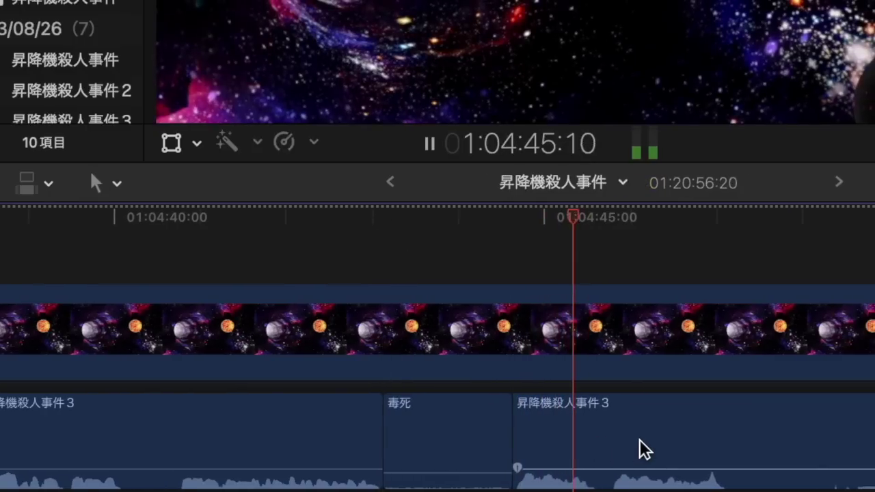
Step: Cut about 1.1 seconds off the start of the narration that follows the 毒死 clip at about 01:04:44:19
{"action": "key", "text": "space"}
{"action": "key", "text": "b"}
{"action": "left_click", "coordinate": [609, 461]}
{"action": "key", "text": "a"}
{"action": "left_click", "coordinate": [580, 461]}
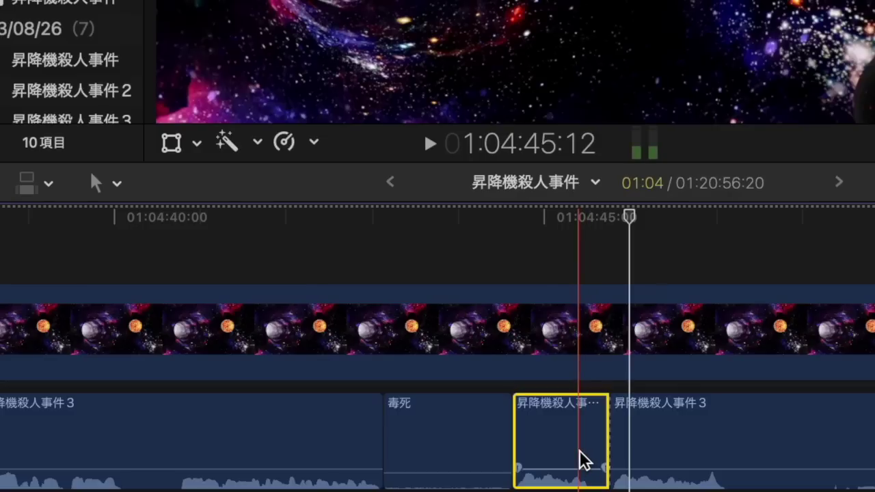
{"action": "key", "text": "Delete"}
{"action": "key", "text": "space"}
{"action": "scroll", "coordinate": [580, 460], "scroll_direction": "right", "scroll_amount": 5}
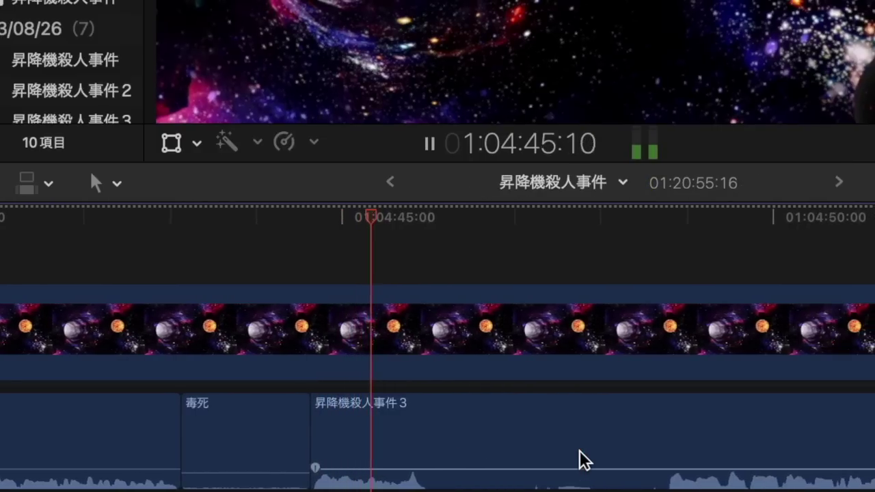
Step: Replace the pause between about 01:04:46:00 and 01:04:48:21 in the narration with the 毒死 clip
{"action": "key", "text": "space"}
{"action": "key", "text": "b"}
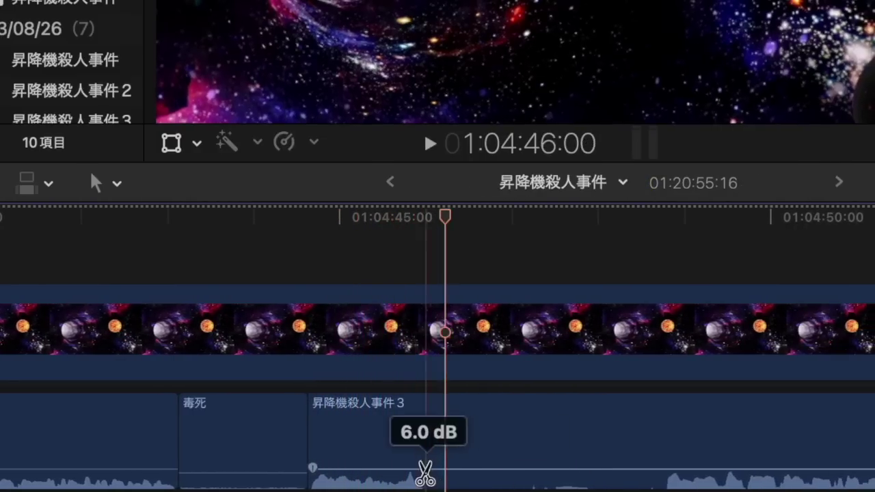
{"action": "left_click", "coordinate": [425, 459]}
{"action": "left_click", "coordinate": [660, 432]}
{"action": "key", "text": "a"}
{"action": "left_click", "coordinate": [613, 429]}
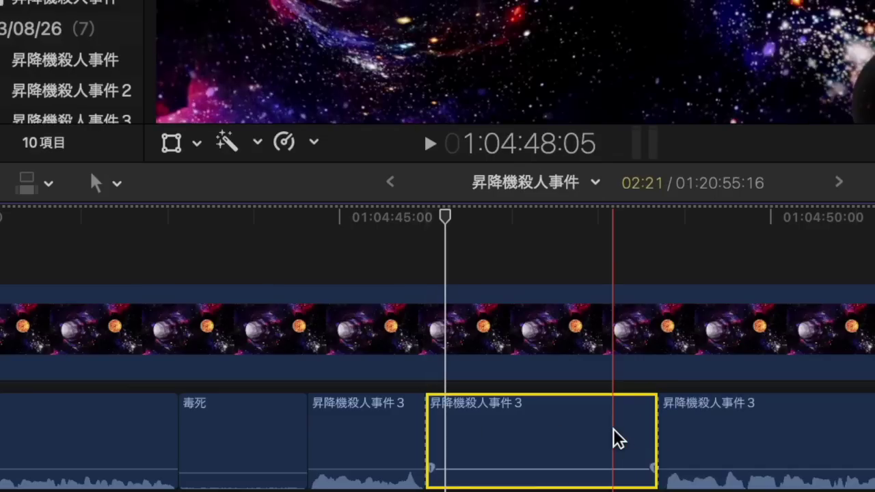
{"action": "key", "text": "Delete"}
{"action": "key", "text": "super+v"}
{"action": "key", "text": "space"}
{"action": "scroll", "coordinate": [613, 429], "scroll_direction": "right", "scroll_amount": 5}
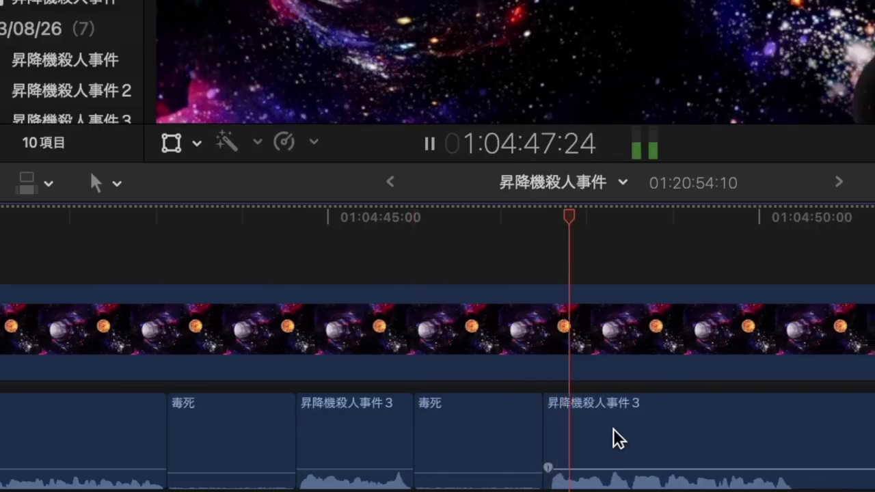
Step: Replace the pause between about 01:04:50:12 and 01:04:51:29 with the 毒死 clip and trim about 0.5 seconds off its end
{"action": "left_click", "coordinate": [710, 385]}
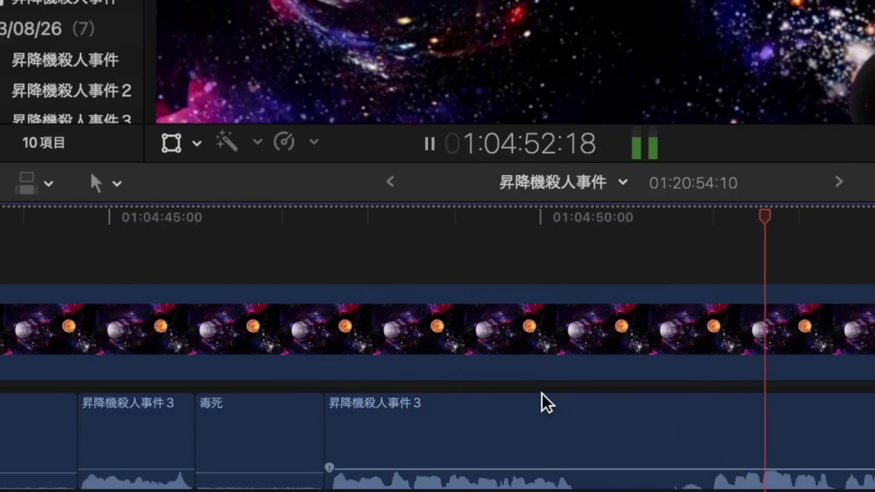
{"action": "left_click", "coordinate": [548, 421]}
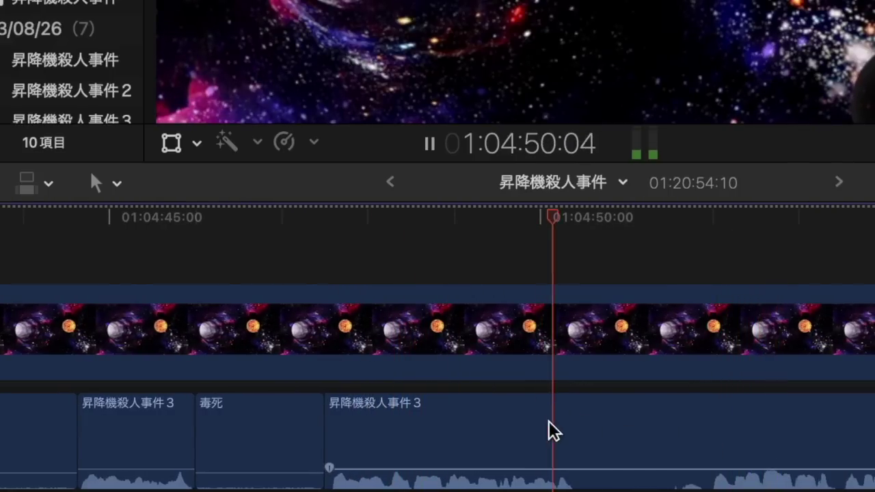
{"action": "key", "text": "b"}
{"action": "left_click", "coordinate": [573, 469]}
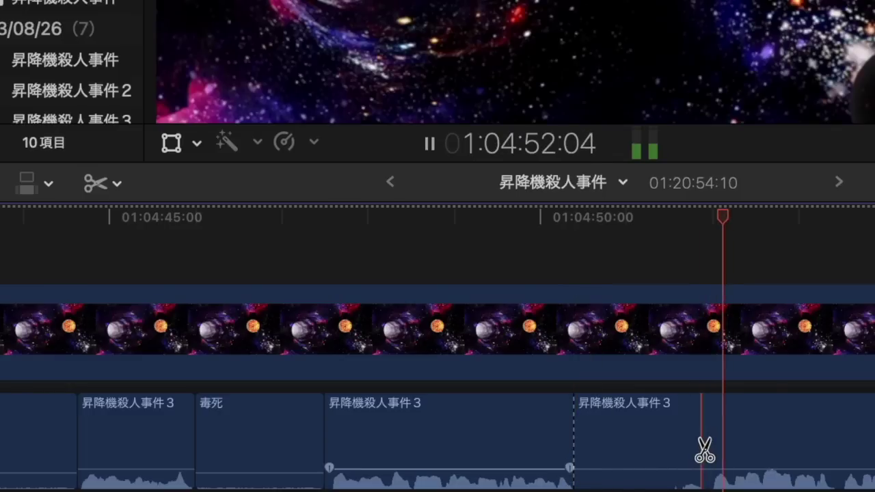
{"action": "left_click", "coordinate": [708, 444]}
{"action": "key", "text": "space"}
{"action": "key", "text": "a"}
{"action": "left_click", "coordinate": [654, 446]}
{"action": "key", "text": "BackSpace"}
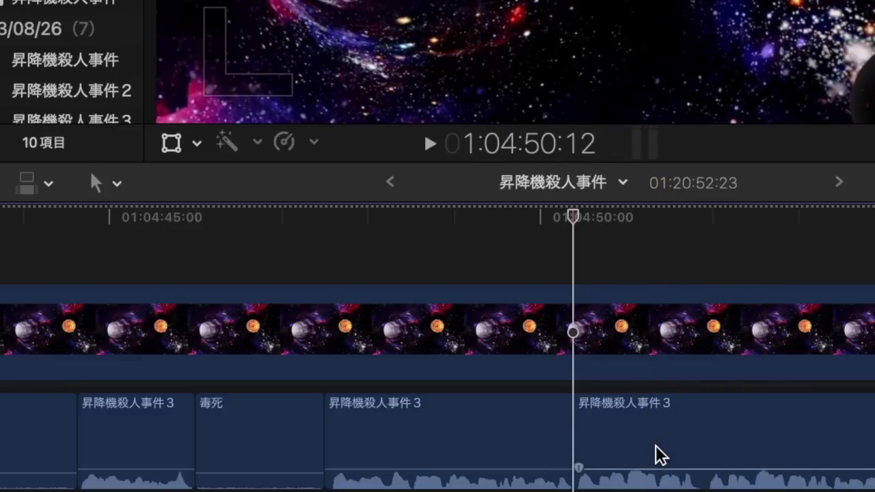
{"action": "left_click", "coordinate": [698, 444]}
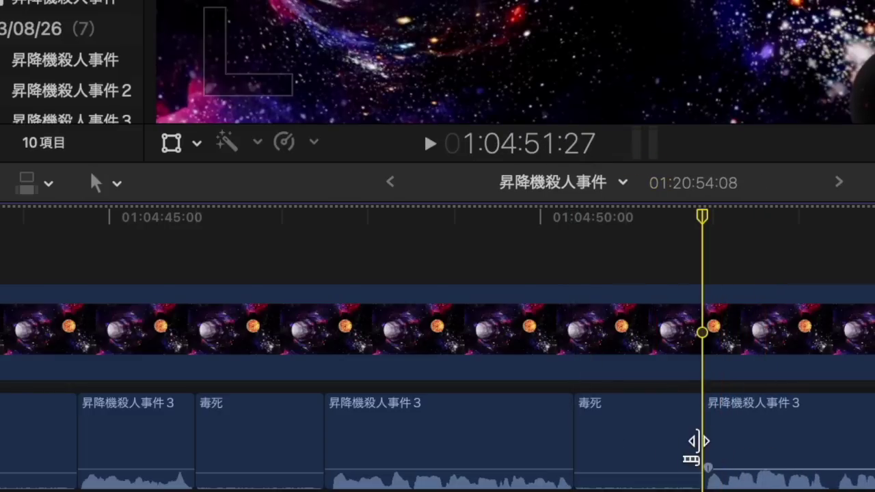
{"action": "left_click_drag", "start_coordinate": [689, 443], "coordinate": [648, 443]}
{"action": "key", "text": "space"}
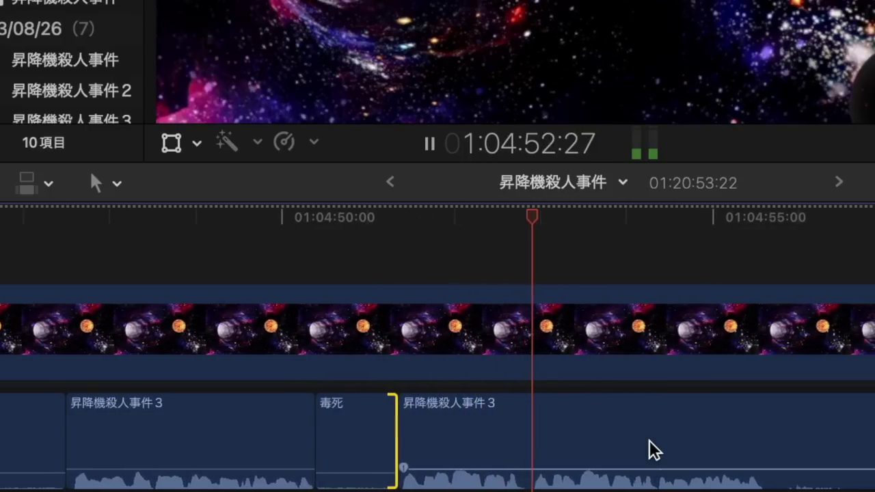
Step: Cut about 1.5 seconds off the start of the narration that follows the trimmed 毒死 clip at about 01:04:51:10
{"action": "key", "text": "space"}
{"action": "key", "text": "b"}
{"action": "left_click", "coordinate": [498, 461]}
{"action": "key", "text": "a"}
{"action": "left_click", "coordinate": [464, 466]}
{"action": "key", "text": "BackSpace"}
{"action": "key", "text": "space"}
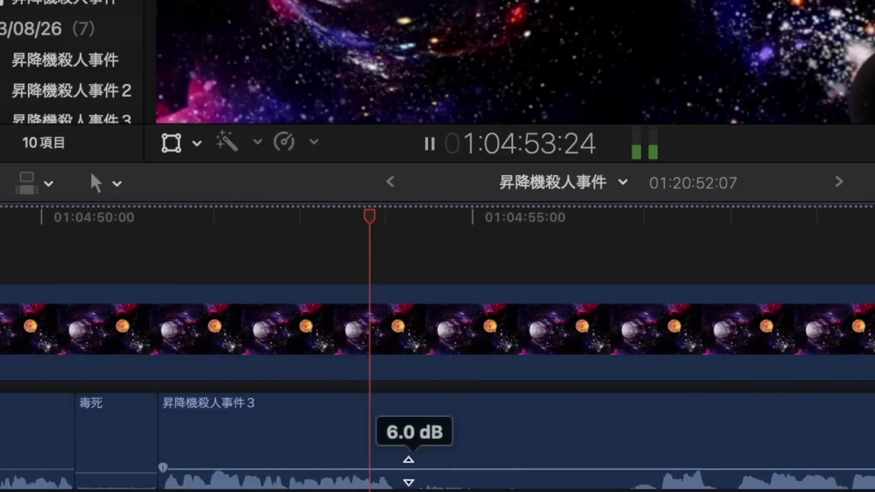
Step: Replace the audio between about 01:04:54:03 and 01:04:57:05 with the 毒死 clip and play back the following narration
{"action": "key", "text": "space"}
{"action": "key", "text": "b"}
{"action": "left_click", "coordinate": [392, 469]}
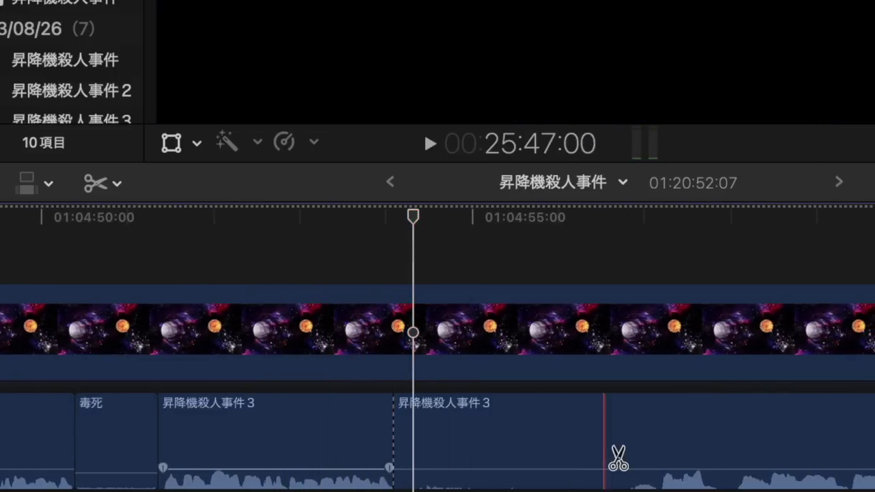
{"action": "key", "text": "space"}
{"action": "left_click", "coordinate": [634, 455]}
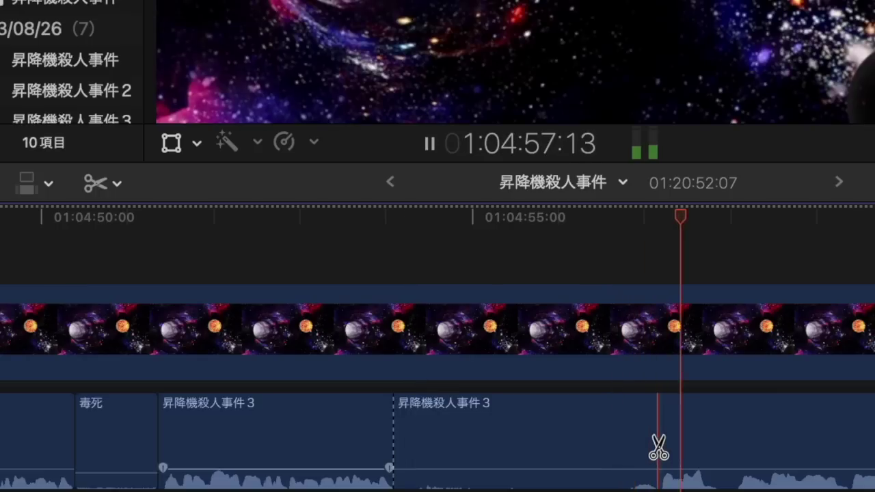
{"action": "left_click", "coordinate": [658, 448]}
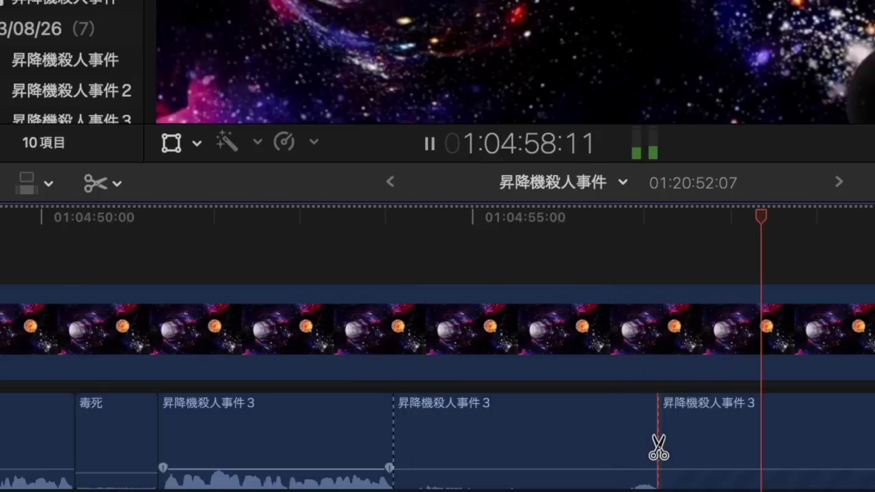
{"action": "key", "text": "space"}
{"action": "key", "text": "a"}
{"action": "left_click", "coordinate": [592, 444]}
{"action": "key", "text": "Delete"}
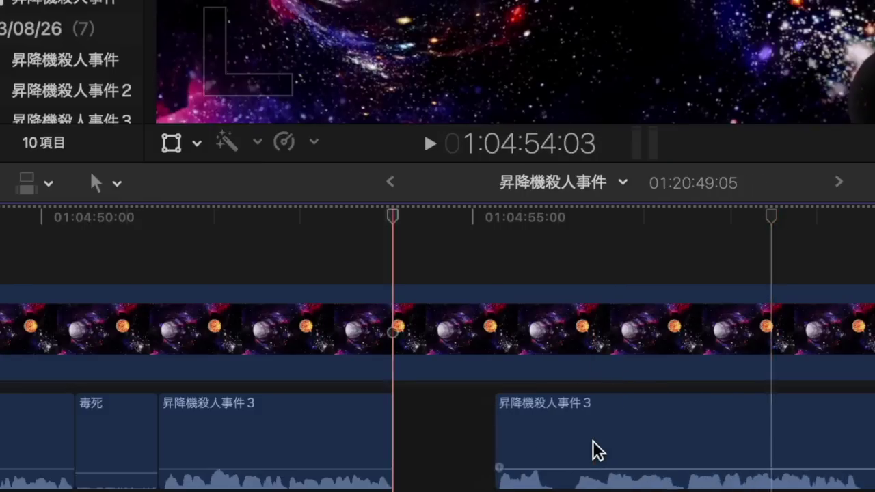
{"action": "key", "text": "super+v"}
{"action": "key", "text": "space"}
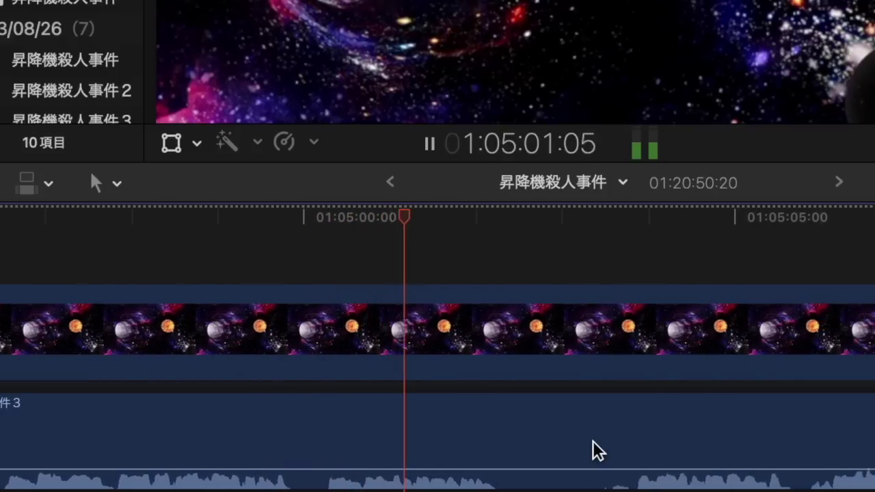
Step: Replace the pause between about 01:05:02:08 and 01:05:03:26 in the narration with the 毒死 clip
{"action": "key", "text": "b"}
{"action": "left_click", "coordinate": [459, 468]}
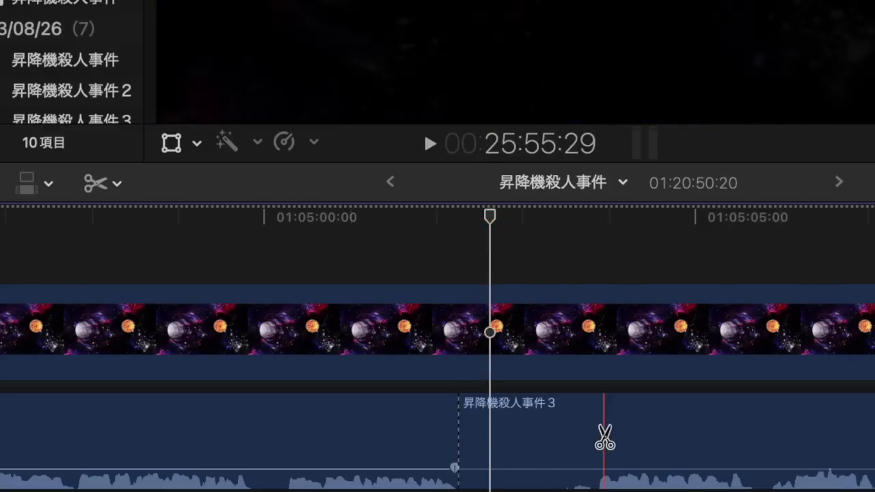
{"action": "left_click", "coordinate": [599, 448]}
{"action": "key", "text": "space"}
{"action": "key", "text": "a"}
{"action": "left_click", "coordinate": [566, 451]}
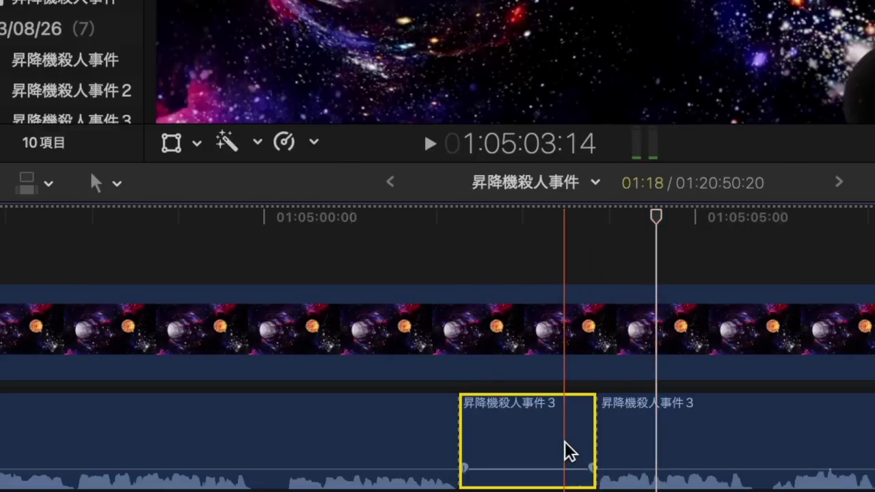
{"action": "key", "text": "BackSpace"}
{"action": "key", "text": "super+v"}
{"action": "key", "text": "space"}
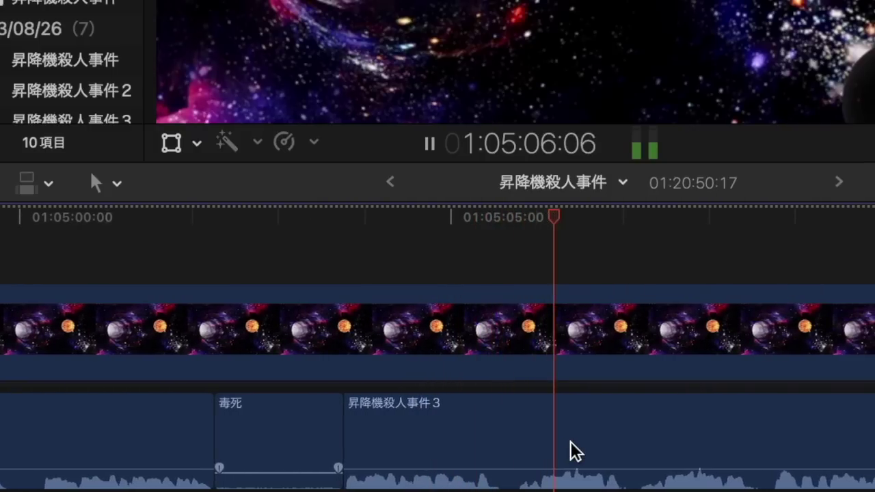
Step: Cut out the unwanted take between about 01:05:05:21 and 01:05:07:05 and play back the following narration
{"action": "key", "text": "space"}
{"action": "key", "text": "b"}
{"action": "left_click", "coordinate": [638, 453]}
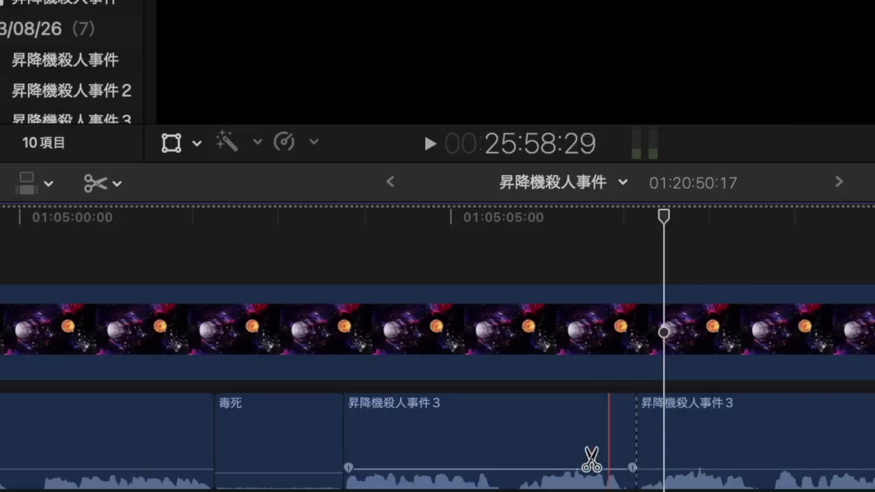
{"action": "left_click", "coordinate": [511, 460]}
{"action": "key", "text": "a"}
{"action": "left_click", "coordinate": [552, 460]}
{"action": "key", "text": "Delete"}
{"action": "key", "text": "space"}
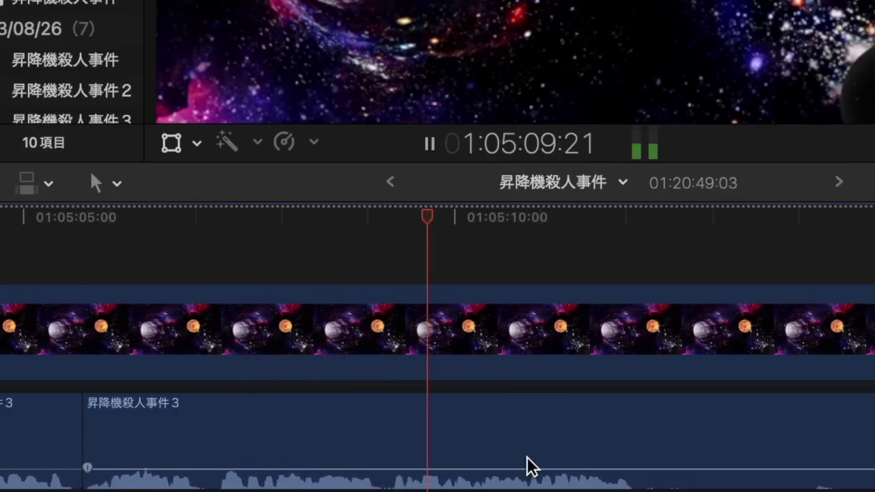
Step: Replace the short gap between about 01:05:09:01 and 01:05:09:09 with the 毒死 clip and trim about 1.2 seconds off its end
{"action": "key", "text": "b"}
{"action": "left_click", "coordinate": [372, 465]}
{"action": "key", "text": "space"}
{"action": "key", "text": "space"}
{"action": "key", "text": "a"}
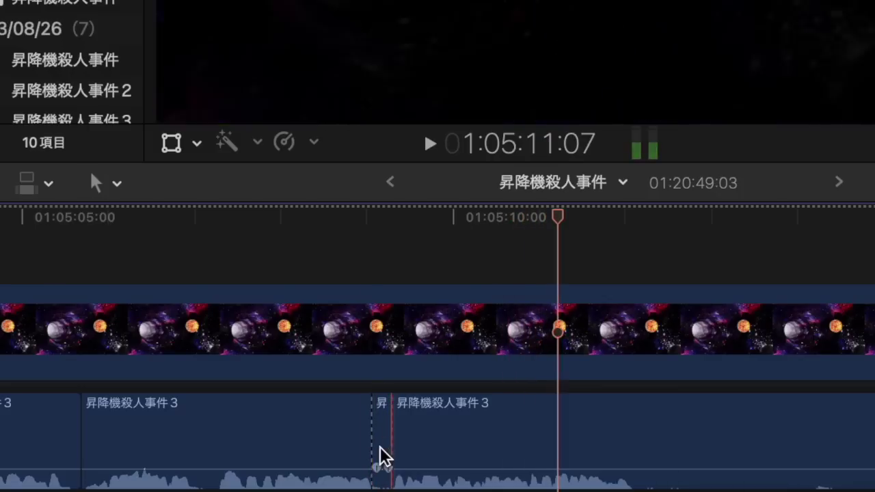
{"action": "key", "text": "super+v"}
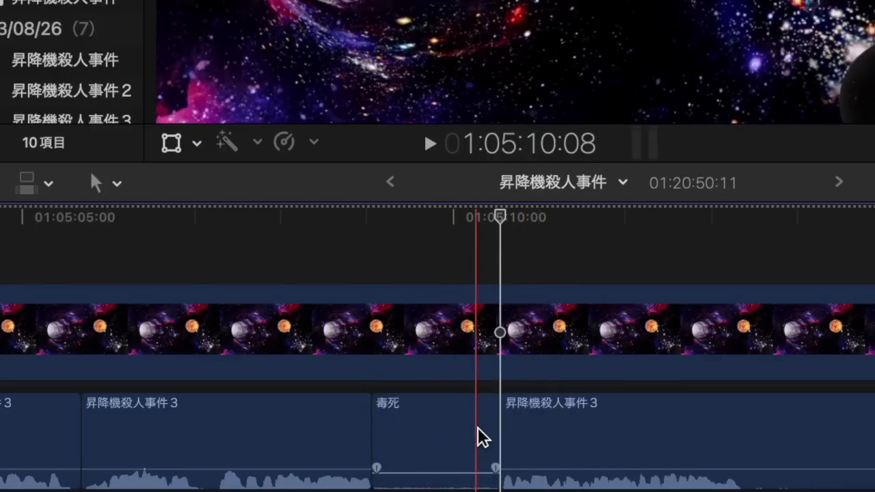
{"action": "left_click_drag", "start_coordinate": [491, 430], "coordinate": [386, 436]}
{"action": "key", "text": "space"}
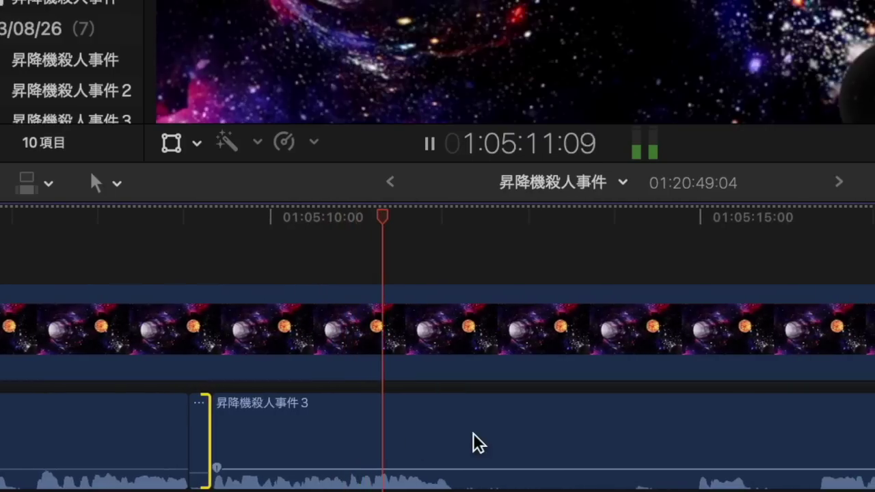
Step: Replace the audio between about 01:05:12:04 and 01:05:14:28 with the 毒死 clip and play back the following narration
{"action": "key", "text": "space"}
{"action": "key", "text": "b"}
{"action": "left_click", "coordinate": [454, 469]}
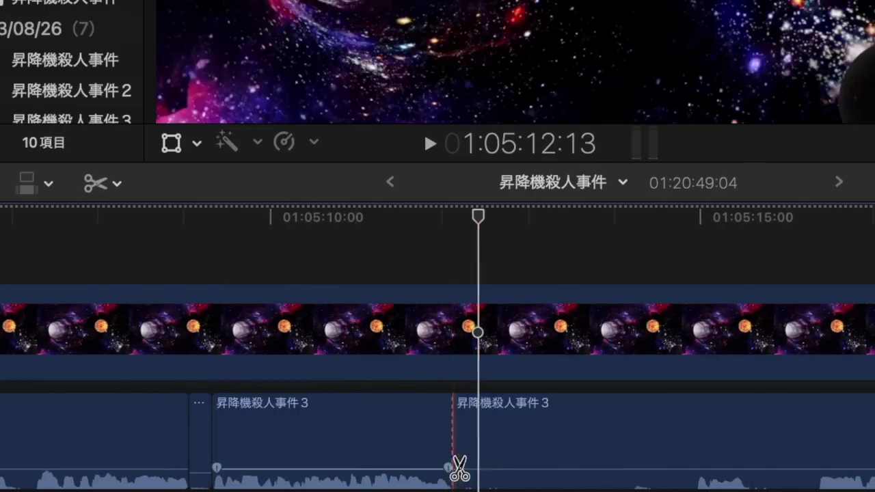
{"action": "left_click", "coordinate": [694, 430]}
{"action": "key", "text": "a"}
{"action": "left_click", "coordinate": [640, 444]}
{"action": "key", "text": "Delete"}
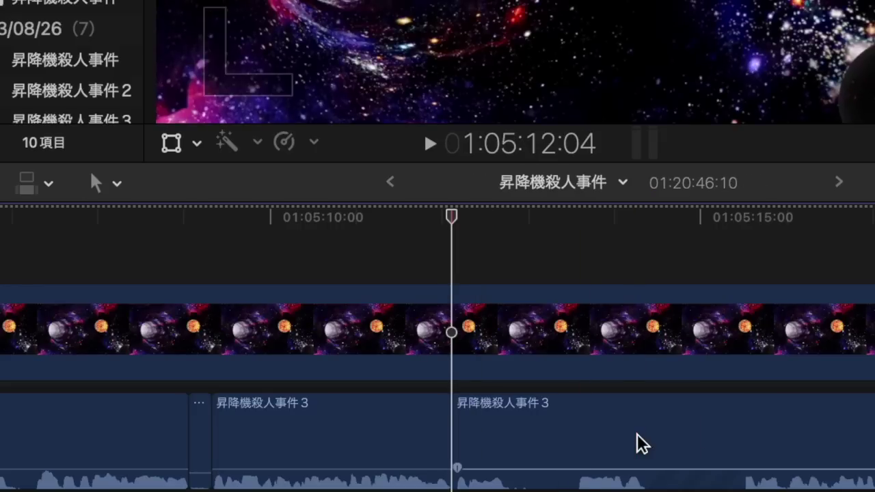
{"action": "key", "text": "space"}
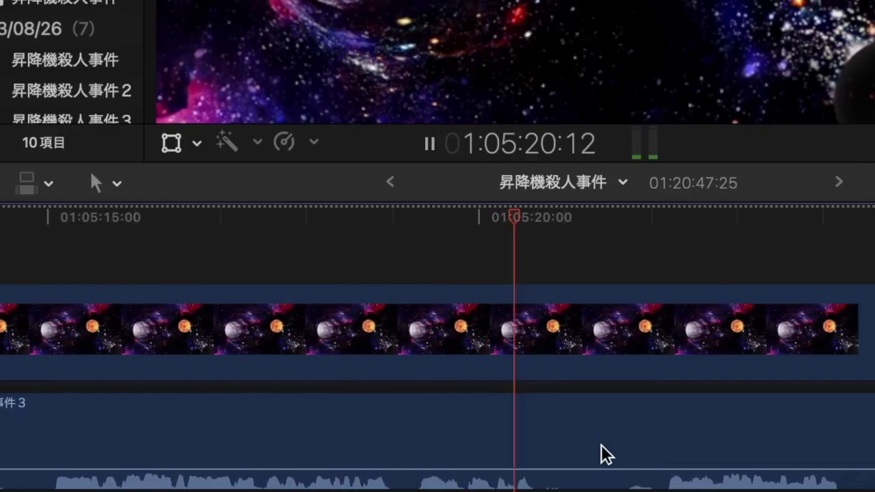
Step: Replace the pause between about 01:05:20:19 and 01:05:22:04 with the 毒死 clip and trim about 0.8 seconds off its end
{"action": "key", "text": "space"}
{"action": "key", "text": "b"}
{"action": "left_click", "coordinate": [532, 469]}
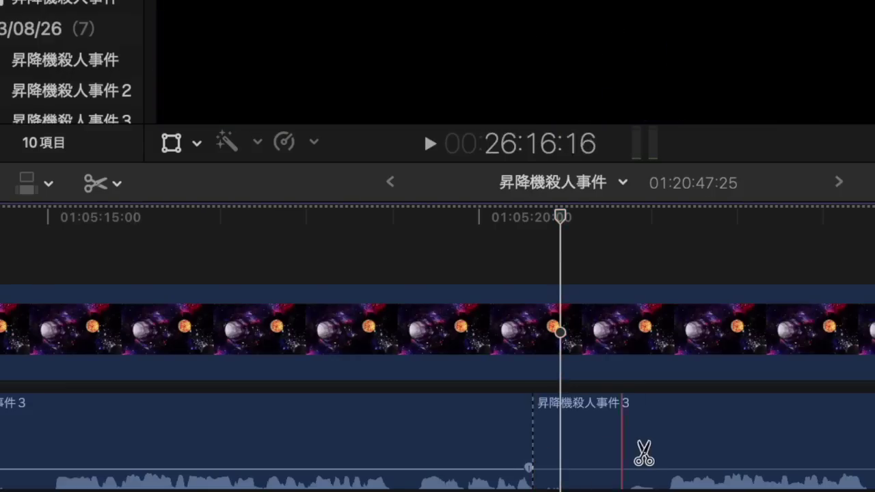
{"action": "key", "text": "space"}
{"action": "key", "text": "space"}
{"action": "left_click", "coordinate": [662, 451]}
{"action": "key", "text": "a"}
{"action": "left_click", "coordinate": [622, 442]}
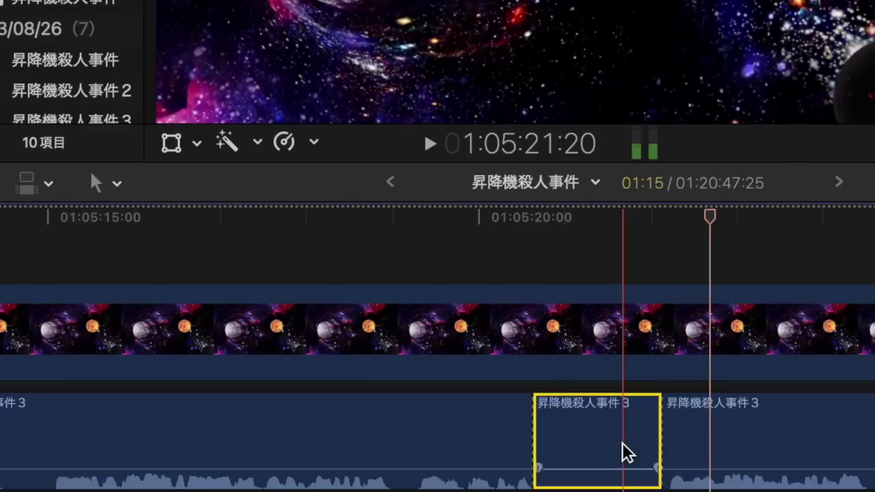
{"action": "key", "text": "Delete"}
{"action": "left_click_drag", "start_coordinate": [659, 439], "coordinate": [596, 441]}
{"action": "key", "text": "space"}
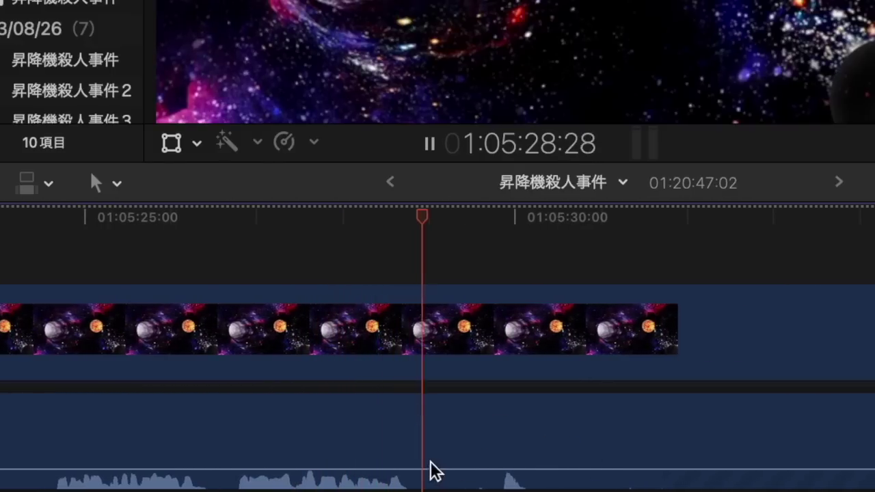
Step: Replace the audio between about 01:05:28:25 and 01:05:33:20 with the 毒死 clip and play back the following narration
{"action": "key", "text": "space"}
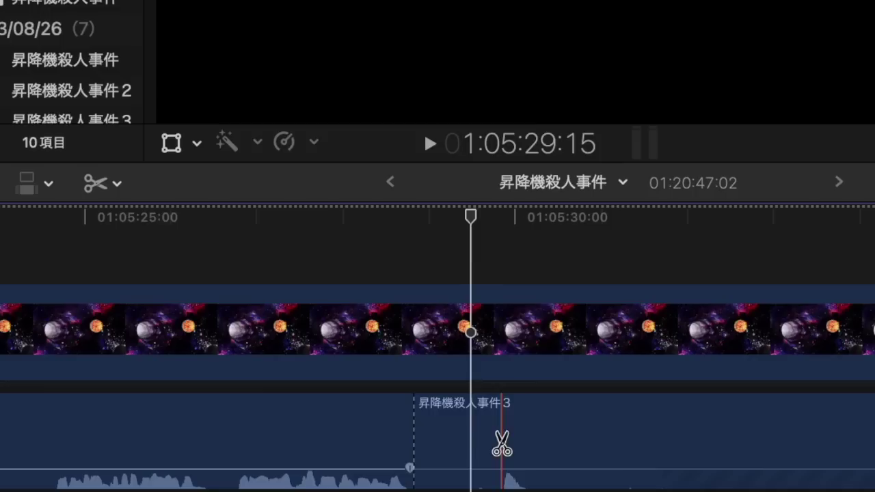
{"action": "key", "text": "space"}
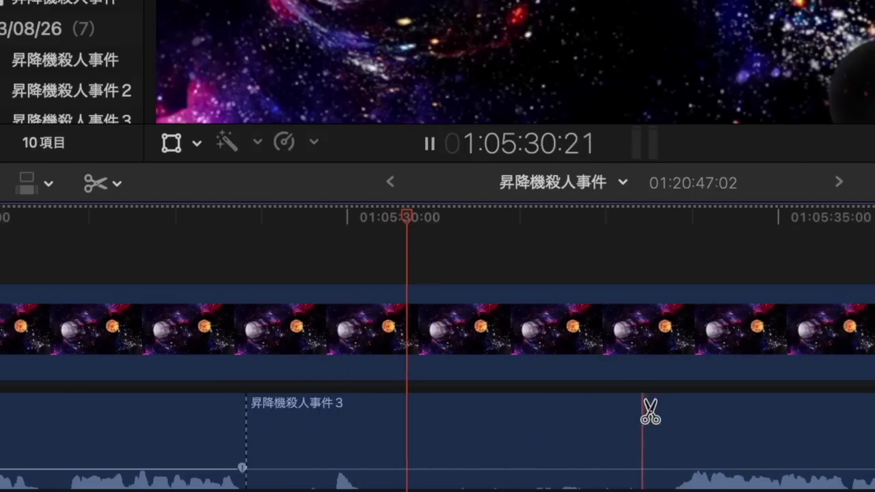
{"action": "left_click", "coordinate": [663, 425]}
{"action": "key", "text": "a"}
{"action": "left_click", "coordinate": [594, 426]}
{"action": "key", "text": "BackSpace"}
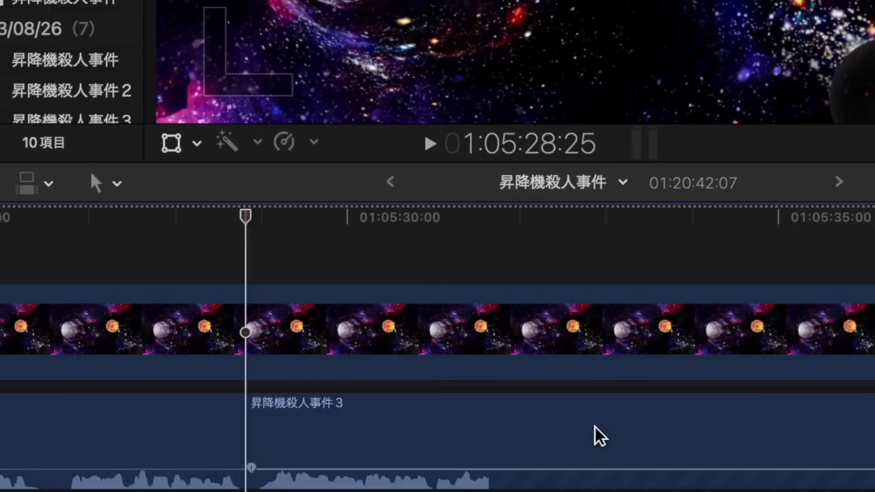
{"action": "key", "text": "super+v"}
{"action": "key", "text": "space"}
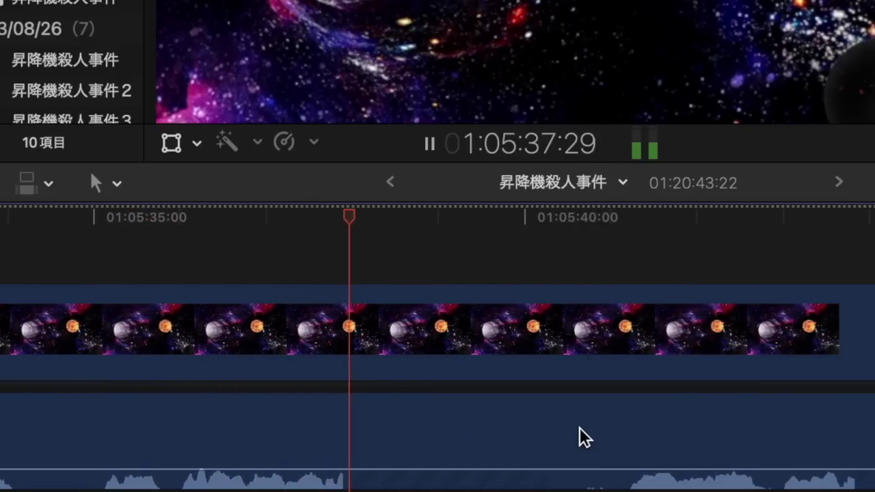
Step: Replace the audio between about 01:05:38:20 and 01:05:41:05 with the 毒死 clip and play back the following narration
{"action": "key", "text": "space"}
{"action": "key", "text": "space"}
{"action": "key", "text": "space"}
{"action": "key", "text": "b"}
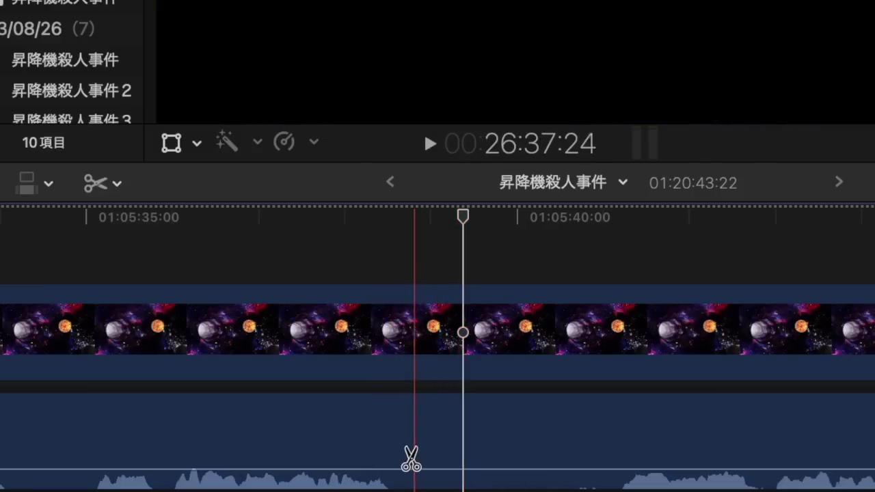
{"action": "left_click", "coordinate": [402, 462]}
{"action": "left_click", "coordinate": [621, 442]}
{"action": "key", "text": "a"}
{"action": "left_click", "coordinate": [572, 435]}
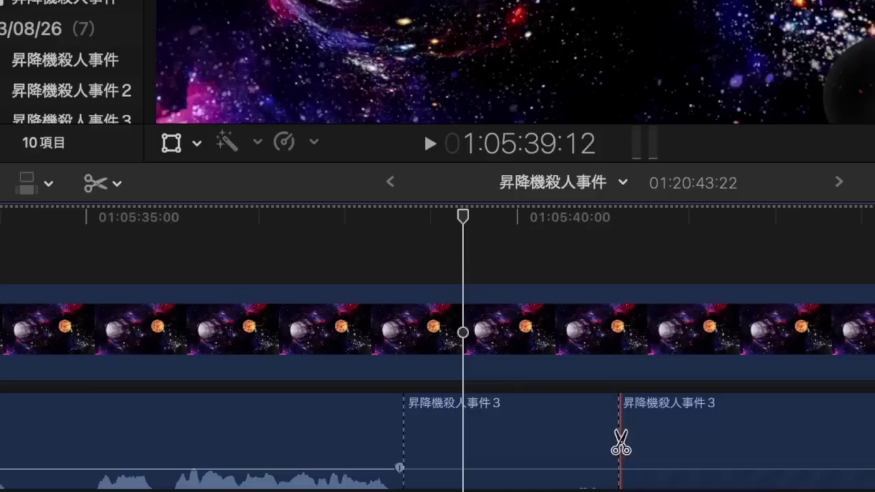
{"action": "key", "text": "BackSpace"}
{"action": "key", "text": "super+v"}
{"action": "key", "text": "space"}
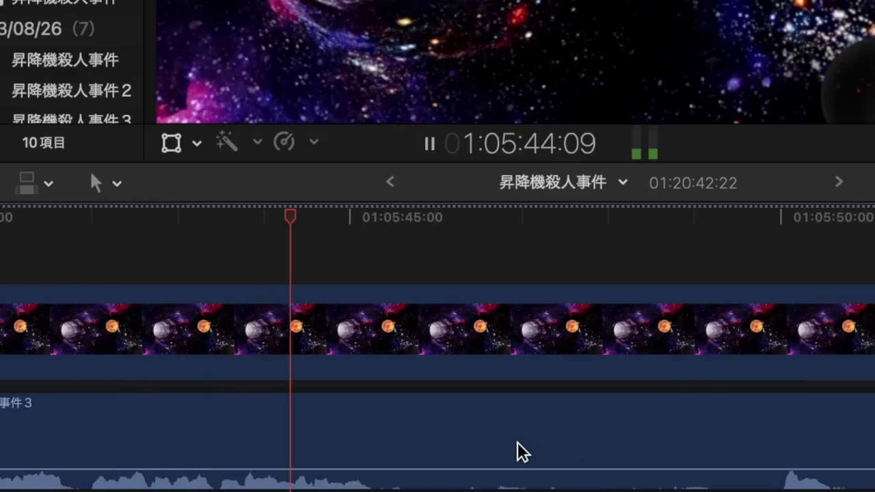
Step: Replace the audio between about 01:05:45:09 and 01:05:49:29 with the 毒死 clip and play back the following narration
{"action": "key", "text": "space"}
{"action": "key", "text": "b"}
{"action": "left_click", "coordinate": [375, 465]}
{"action": "key", "text": "space"}
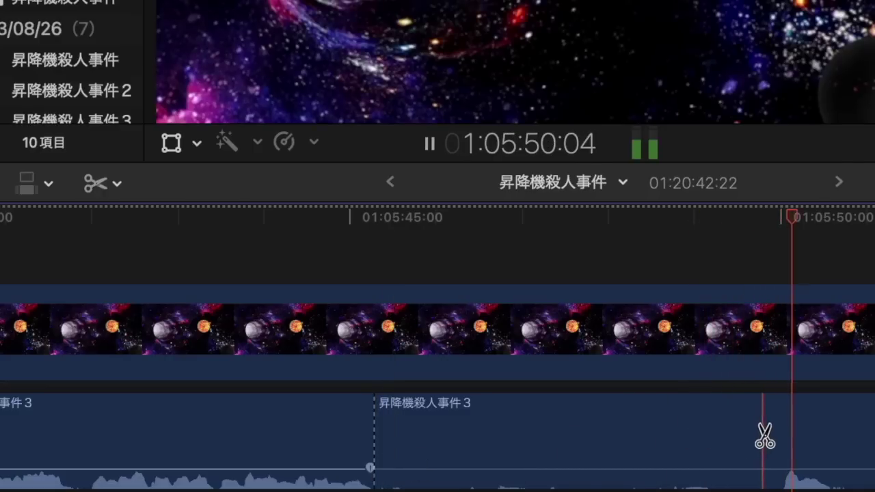
{"action": "key", "text": "space"}
{"action": "key", "text": "a"}
{"action": "left_click", "coordinate": [739, 437]}
{"action": "key", "text": "Delete"}
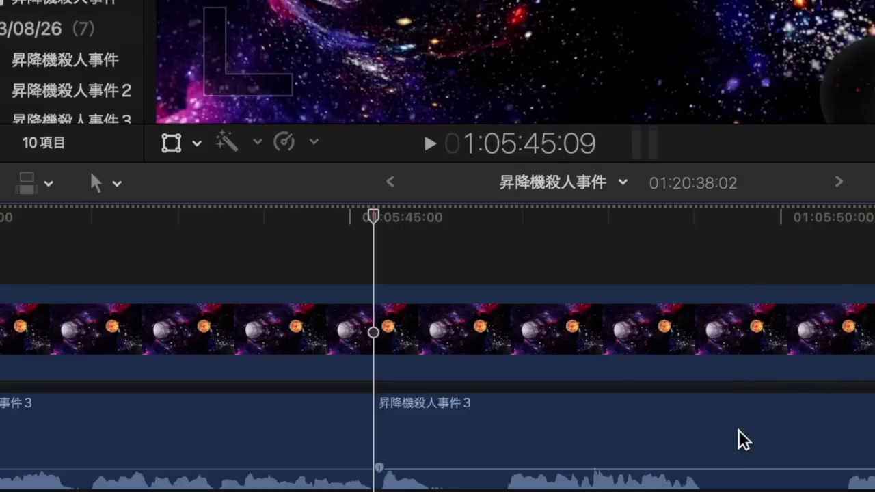
{"action": "key", "text": "super+v"}
{"action": "key", "text": "space"}
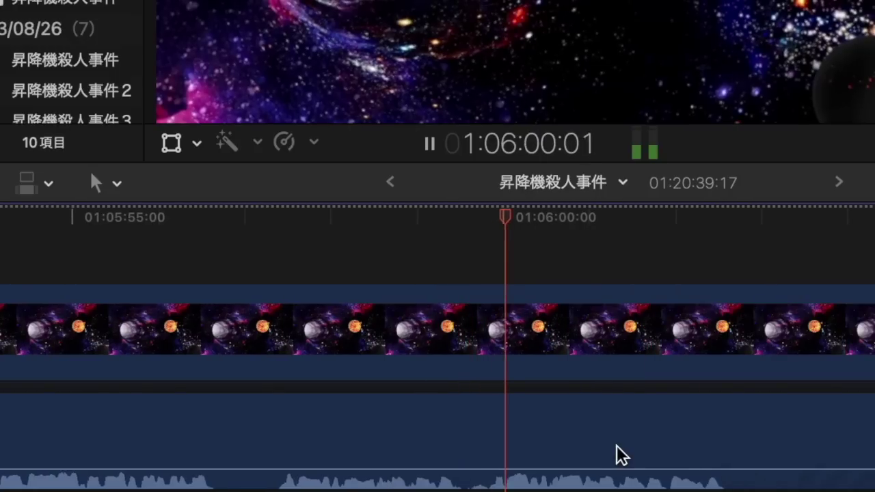
Step: Cut out the unwanted take between about 01:05:57:10 and 01:05:59:26 and play back the joined narration
{"action": "key", "text": "space"}
{"action": "key", "text": "b"}
{"action": "left_click", "coordinate": [490, 458]}
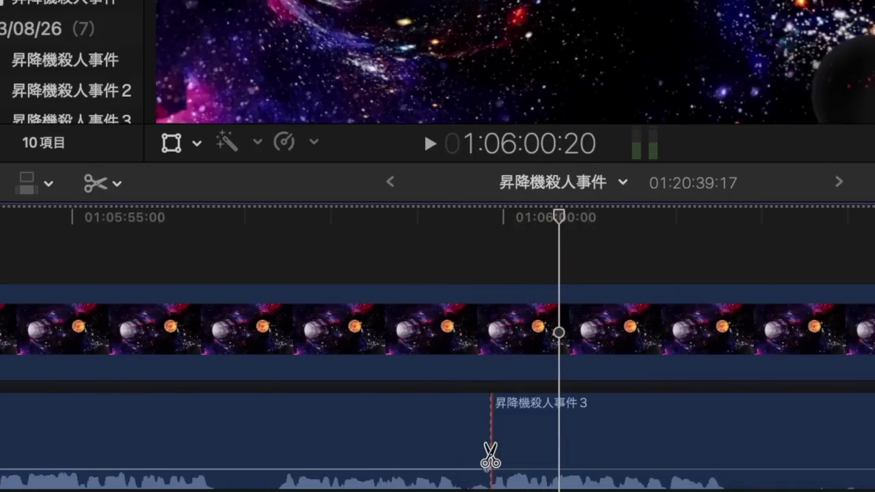
{"action": "left_click", "coordinate": [283, 465]}
{"action": "key", "text": "a"}
{"action": "left_click", "coordinate": [309, 461]}
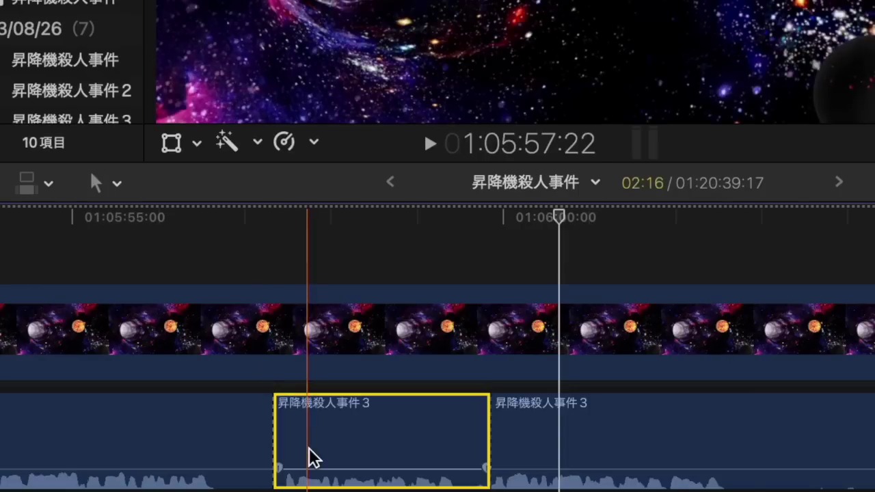
{"action": "key", "text": "Delete"}
{"action": "key", "text": "space"}
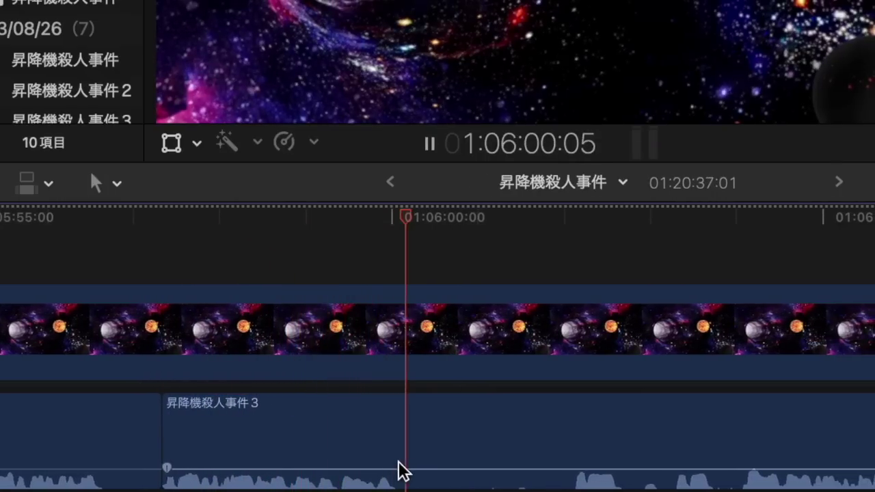
Step: Replace the audio between about 01:06:00:07 and 01:06:03:06 with the 毒死 clip and play back the following narration
{"action": "key", "text": "b"}
{"action": "left_click", "coordinate": [411, 466]}
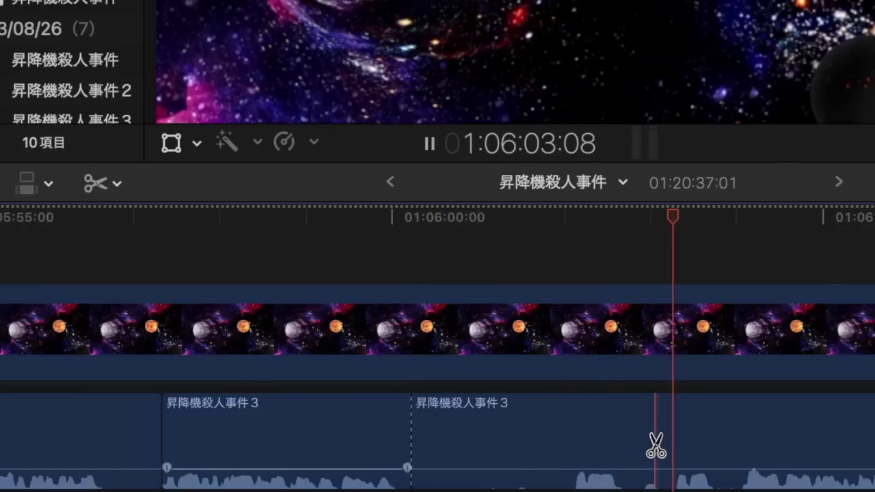
{"action": "left_click", "coordinate": [667, 444]}
{"action": "key", "text": "space"}
{"action": "key", "text": "a"}
{"action": "left_click", "coordinate": [616, 438]}
{"action": "key", "text": "BackSpace"}
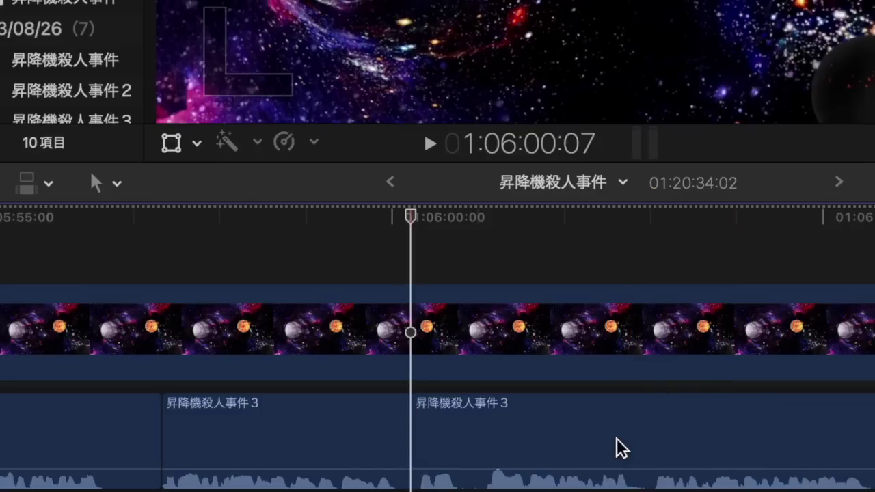
{"action": "key", "text": "w"}
{"action": "key", "text": "space"}
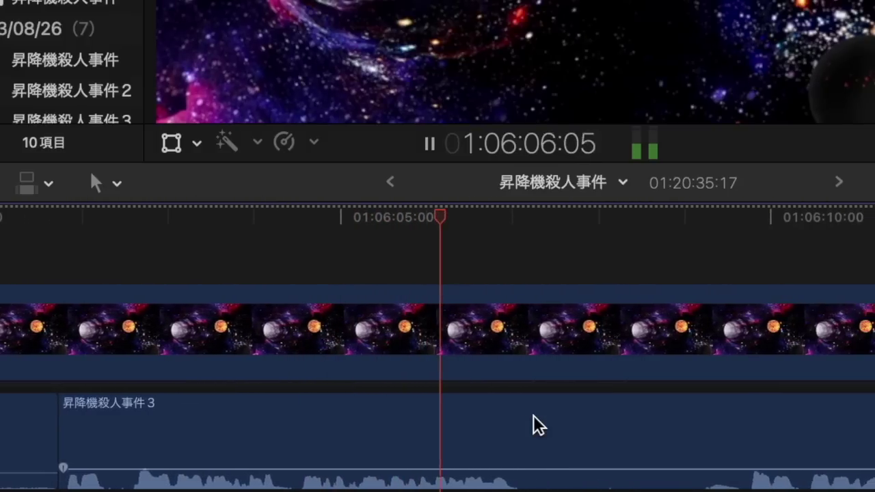
Step: Replace the audio between about 01:06:07:02 and 01:06:09:21 with the 毒死 clip and play back the following narration
{"action": "mouse_move", "coordinate": [521, 467]}
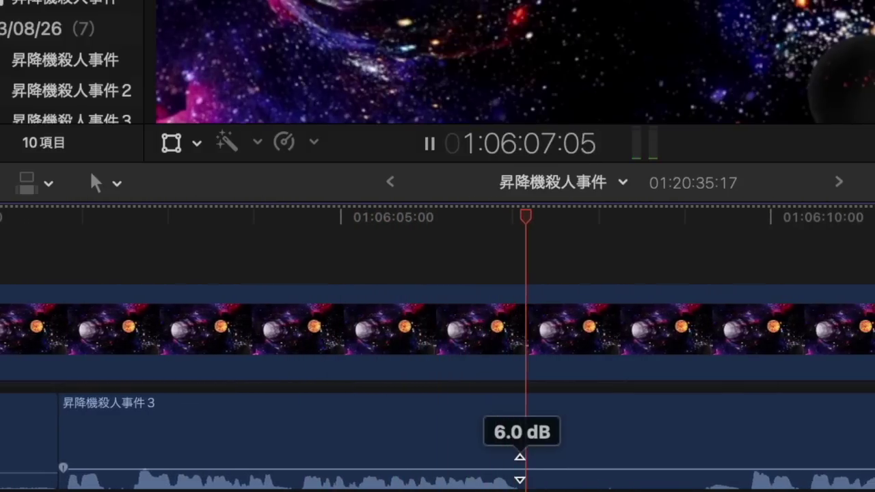
{"action": "key", "text": "space"}
{"action": "key", "text": "b"}
{"action": "left_click", "coordinate": [518, 469]}
{"action": "key", "text": "space"}
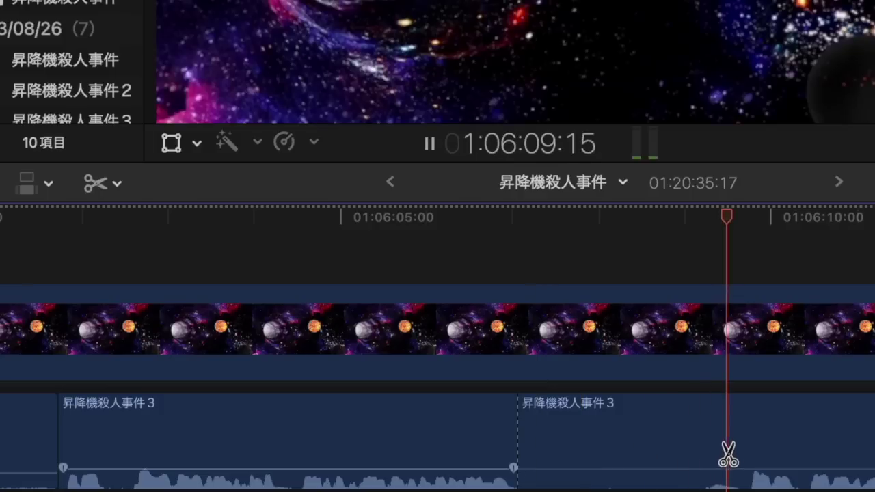
{"action": "key", "text": "space"}
{"action": "left_click", "coordinate": [745, 450]}
{"action": "key", "text": "a"}
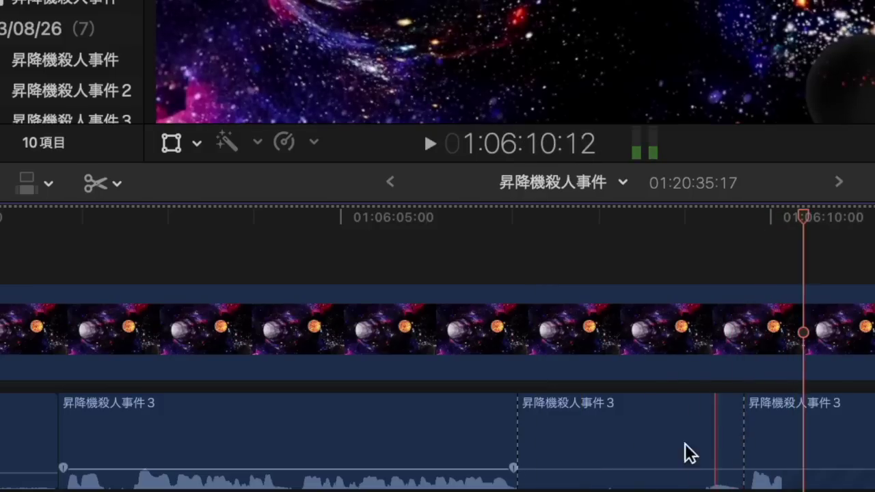
{"action": "left_click", "coordinate": [674, 449]}
{"action": "key", "text": "BackSpace"}
{"action": "key", "text": "super+v"}
{"action": "key", "text": "space"}
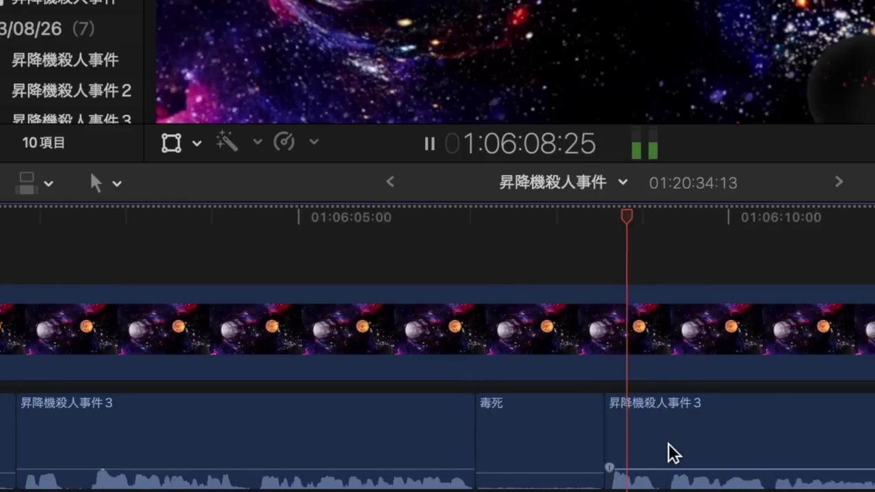
Step: Cut about 0.7 seconds off the start of the narration following the 毒死 clip at about 01:06:08:17 and play it back
{"action": "key", "text": "space"}
{"action": "key", "text": "super+b"}
{"action": "left_click", "coordinate": [639, 459]}
{"action": "key", "text": "Delete"}
{"action": "key", "text": "space"}
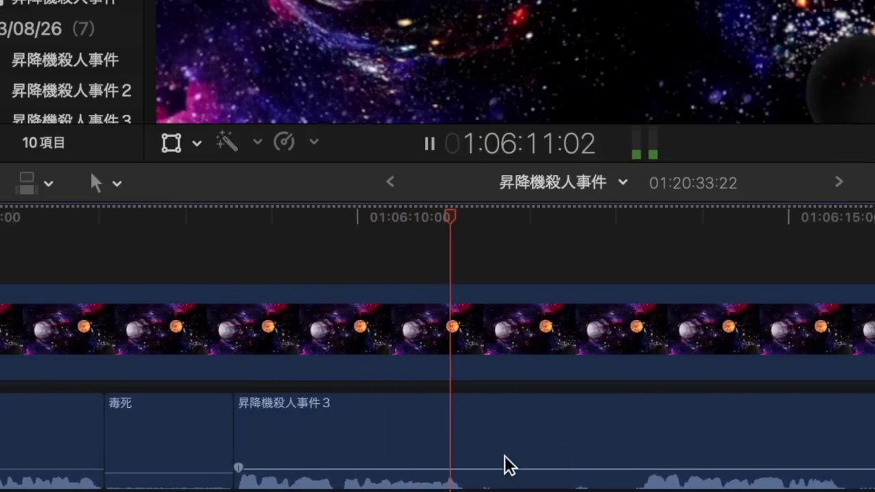
Step: Replace the pause between about 01:06:11:08 and 01:06:13:08 with the 毒死 clip and play back the following narration
{"action": "key", "text": "space"}
{"action": "key", "text": "b"}
{"action": "left_click", "coordinate": [466, 465]}
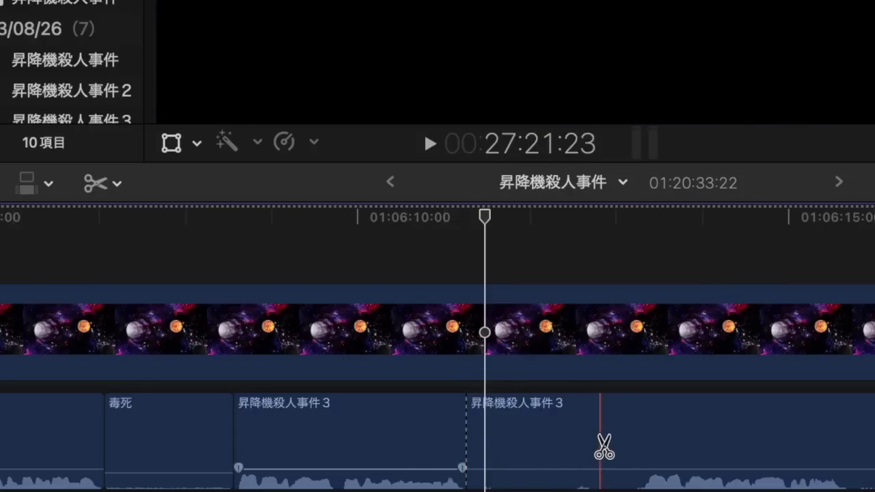
{"action": "left_click", "coordinate": [636, 445]}
{"action": "key", "text": "a"}
{"action": "left_click", "coordinate": [615, 445]}
{"action": "key", "text": "BackSpace"}
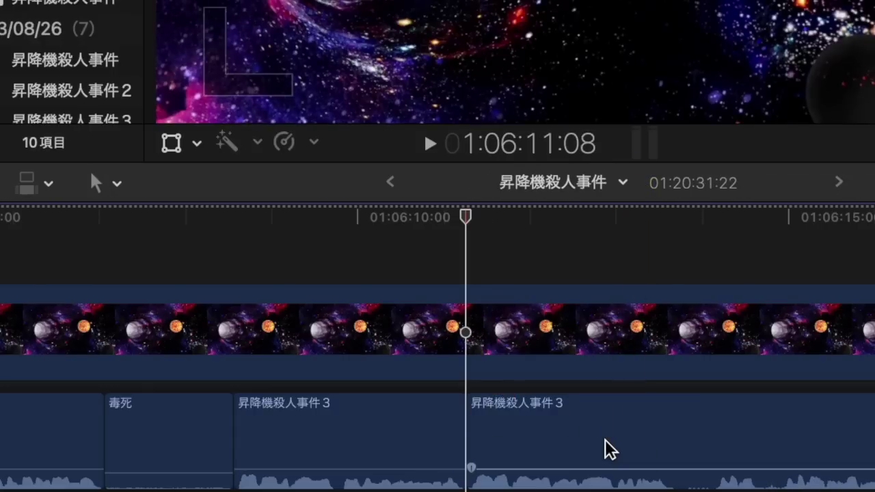
{"action": "key", "text": "super+v"}
{"action": "key", "text": "space"}
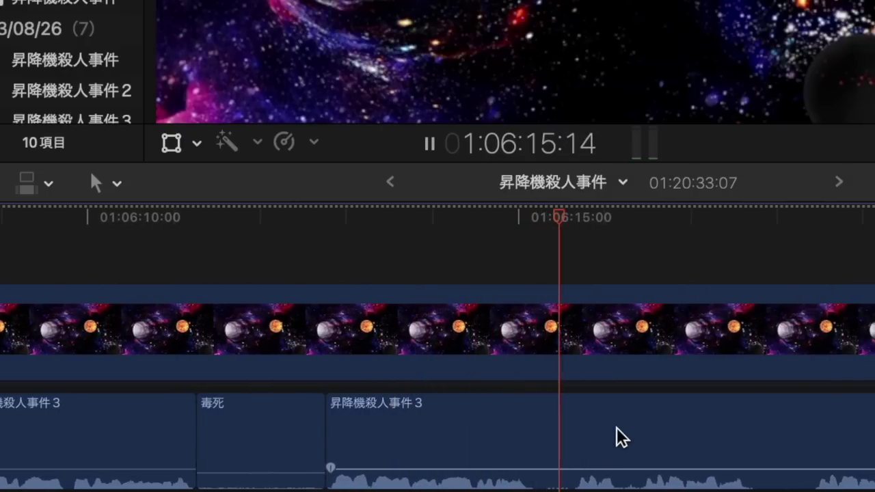
Step: Cut out the short section between about 01:06:15:19 and 01:06:16:13 and play back the joined narration
{"action": "key", "text": "space"}
{"action": "key", "text": "b"}
{"action": "left_click", "coordinate": [641, 466]}
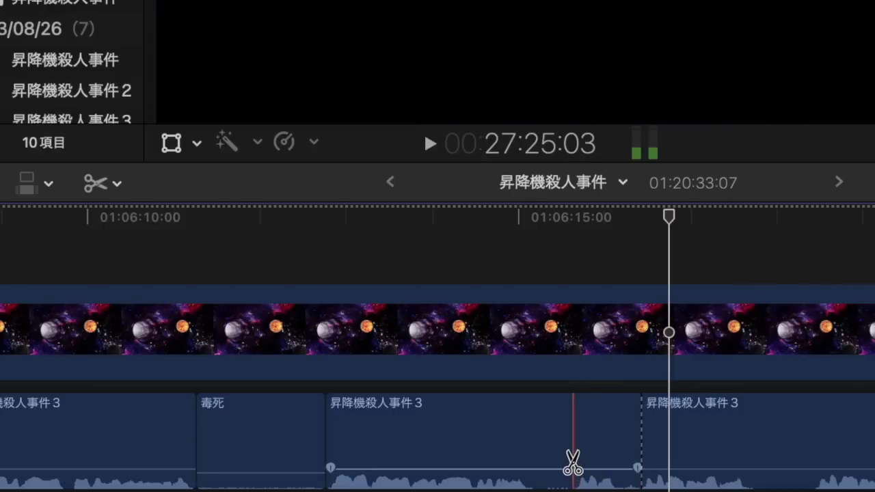
{"action": "left_click", "coordinate": [572, 463]}
{"action": "key", "text": "a"}
{"action": "left_click", "coordinate": [606, 461]}
{"action": "key", "text": "Delete"}
{"action": "key", "text": "space"}
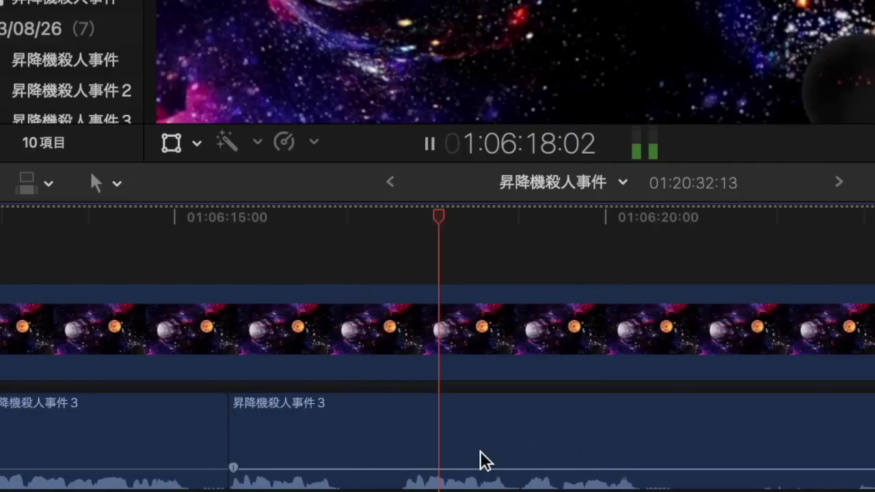
Step: Cut out the unwanted take between about 01:06:15:19 and 01:06:17:18
{"action": "left_click", "coordinate": [399, 459]}
{"action": "key", "text": "a"}
{"action": "left_click", "coordinate": [358, 460]}
{"action": "key", "text": "Delete"}
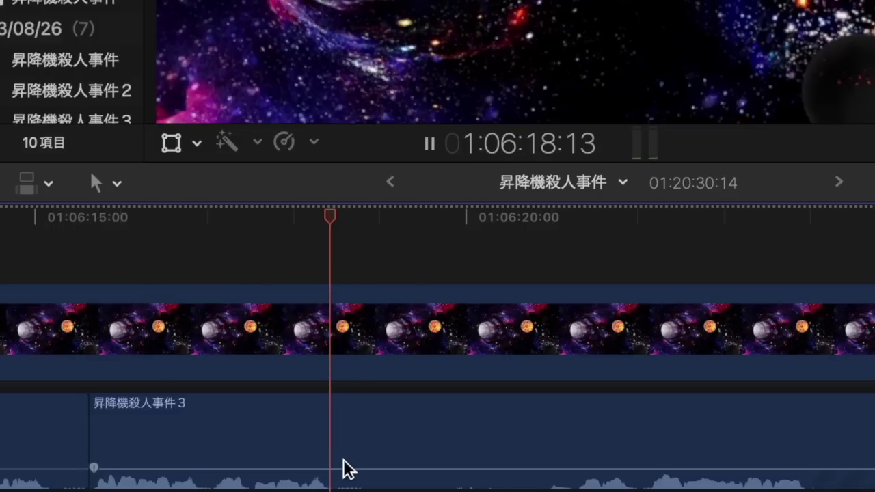
Step: Replace the audio between about 01:06:18:13 and 01:06:21:08 with the 毒死 clip and play back the following narration
{"action": "key", "text": "space"}
{"action": "key", "text": "b"}
{"action": "left_click", "coordinate": [330, 469]}
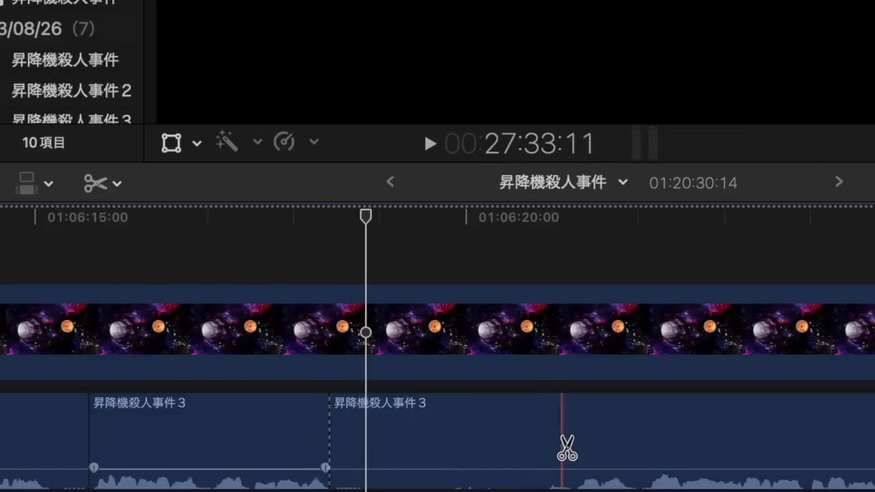
{"action": "left_click", "coordinate": [575, 449]}
{"action": "key", "text": "a"}
{"action": "left_click", "coordinate": [518, 444]}
{"action": "key", "text": "Delete"}
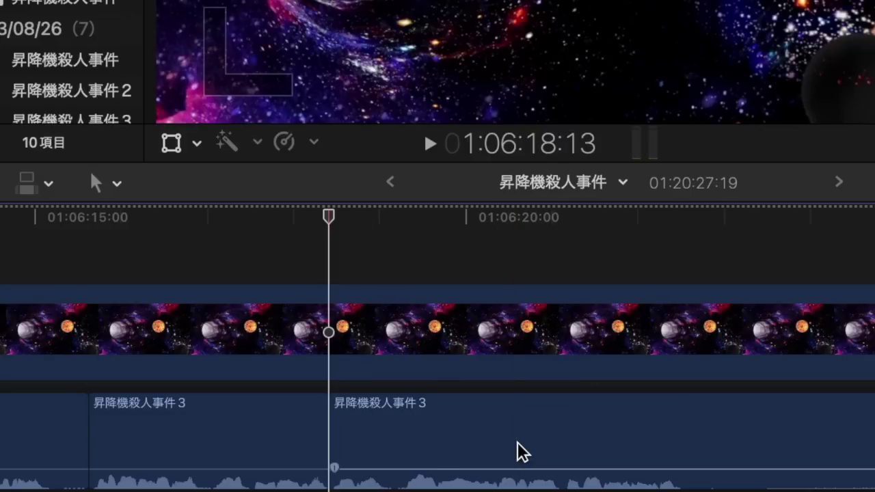
{"action": "key", "text": "w"}
{"action": "key", "text": "space"}
Step: Replace the audio between about 01:06:24:00 and 01:06:38:20 with the 毒死 clip and play back the following narration
{"action": "scroll", "coordinate": [517, 442], "scroll_direction": "right", "scroll_amount": 2}
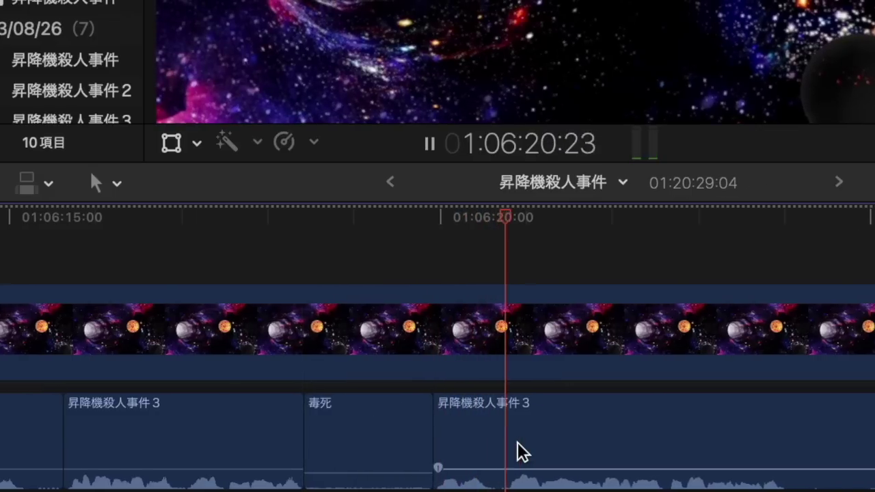
{"action": "scroll", "coordinate": [518, 442], "scroll_direction": "right", "scroll_amount": 5}
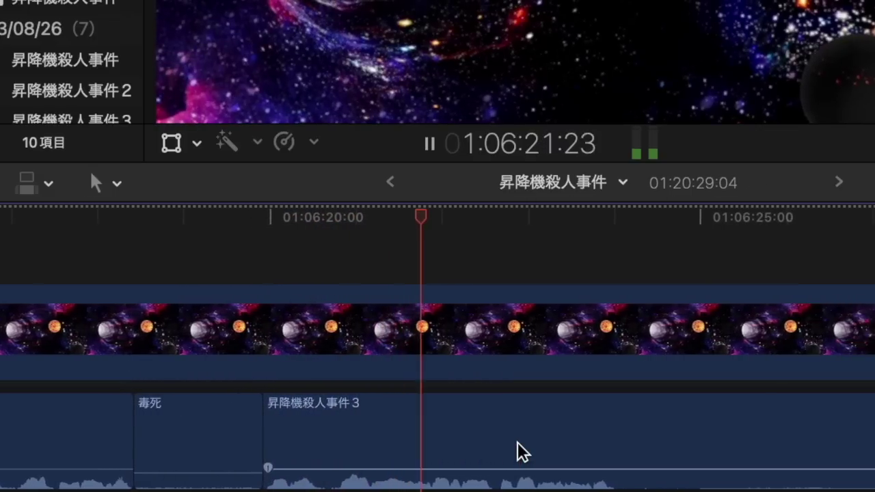
{"action": "scroll", "coordinate": [517, 451], "scroll_direction": "right", "scroll_amount": 4}
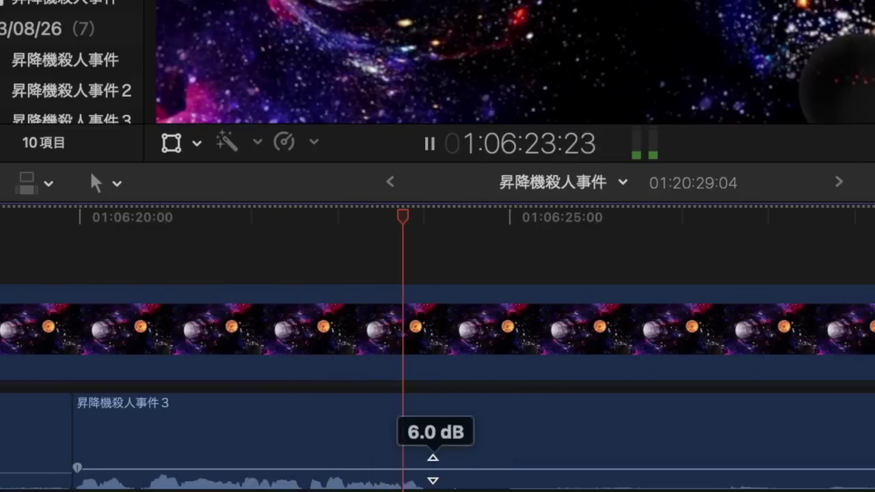
{"action": "key", "text": "space"}
{"action": "key", "text": "b"}
{"action": "left_click", "coordinate": [426, 470]}
{"action": "scroll", "coordinate": [426, 467], "scroll_direction": "right", "scroll_amount": 15}
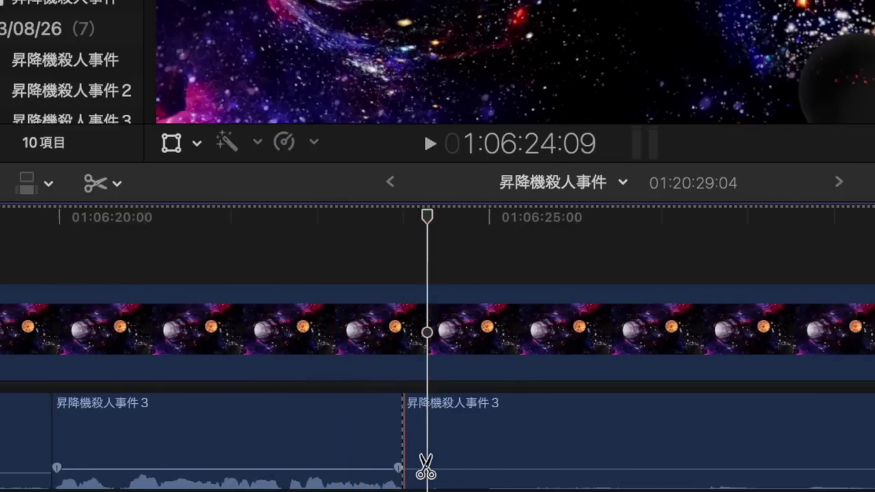
{"action": "scroll", "coordinate": [426, 470], "scroll_direction": "right", "scroll_amount": 5}
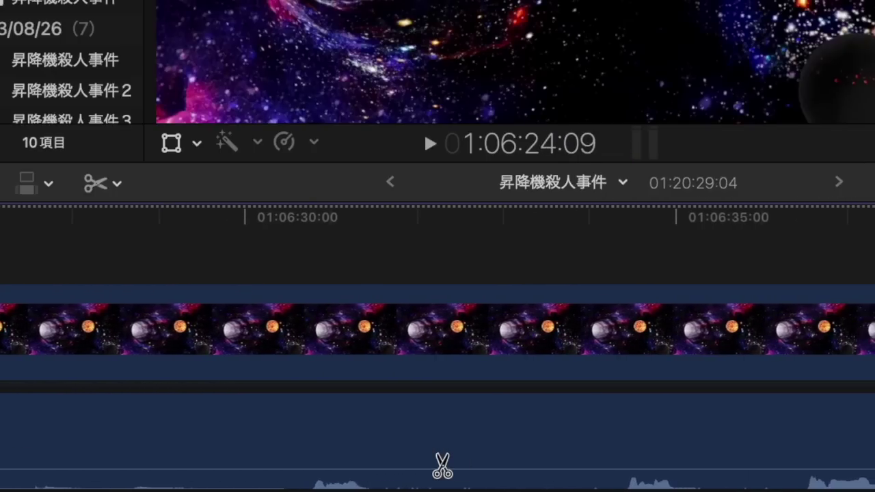
{"action": "key", "text": "space"}
{"action": "scroll", "coordinate": [614, 454], "scroll_direction": "right", "scroll_amount": 10}
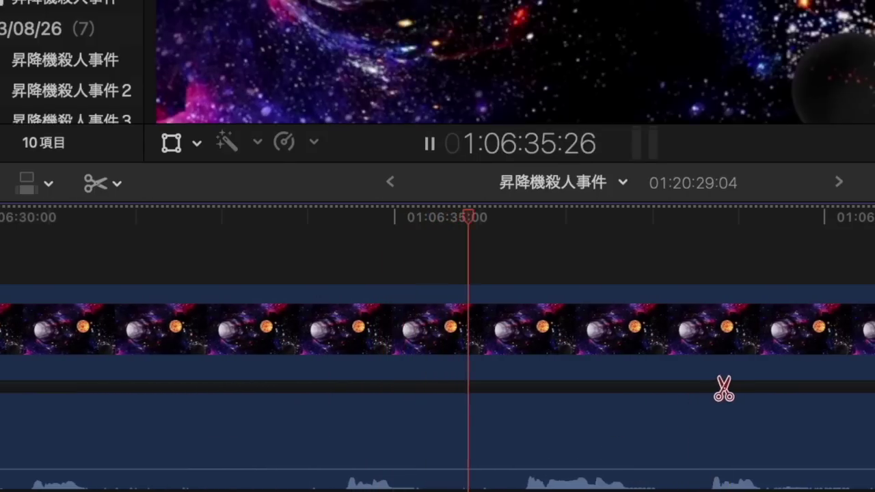
{"action": "left_click", "coordinate": [716, 393]}
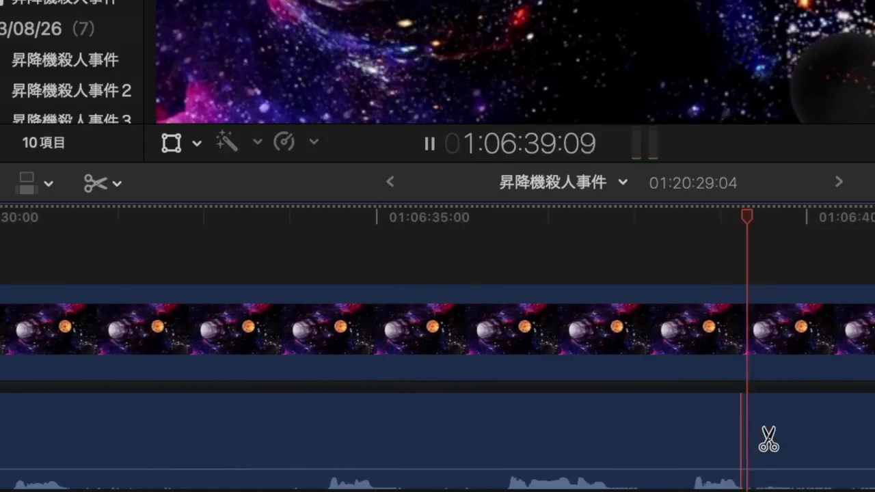
{"action": "scroll", "coordinate": [769, 439], "scroll_direction": "right", "scroll_amount": 7}
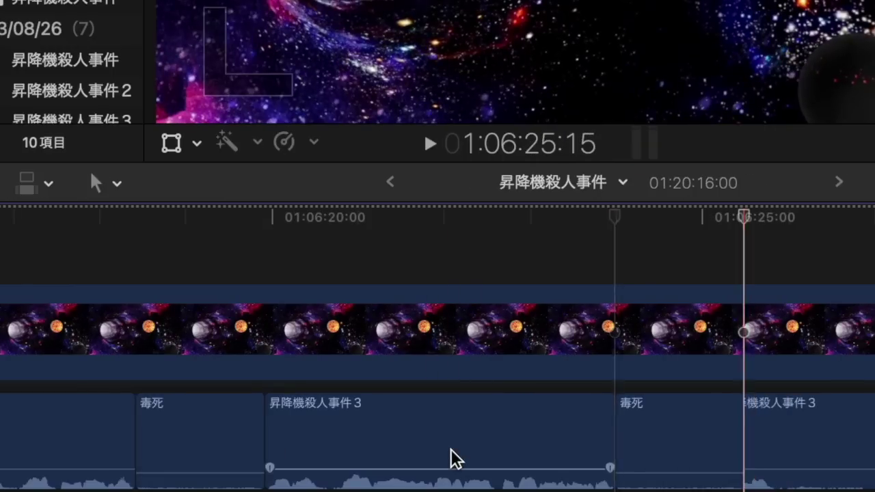
{"action": "key", "text": "space"}
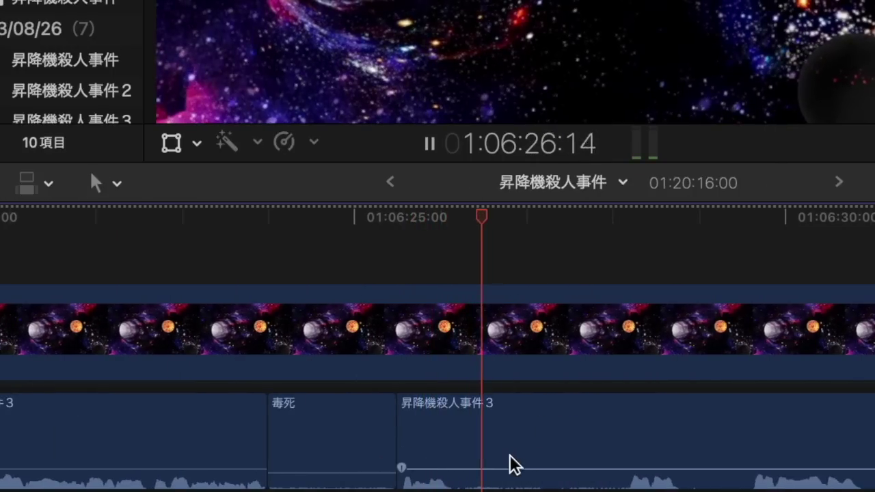
Step: Replace the audio between about 01:06:26:05 and 01:06:29:17 with the 毒死 clip, trim it to about 15 frames, and play back the join
{"action": "key", "text": "space"}
{"action": "key", "text": "b"}
{"action": "left_click", "coordinate": [455, 471]}
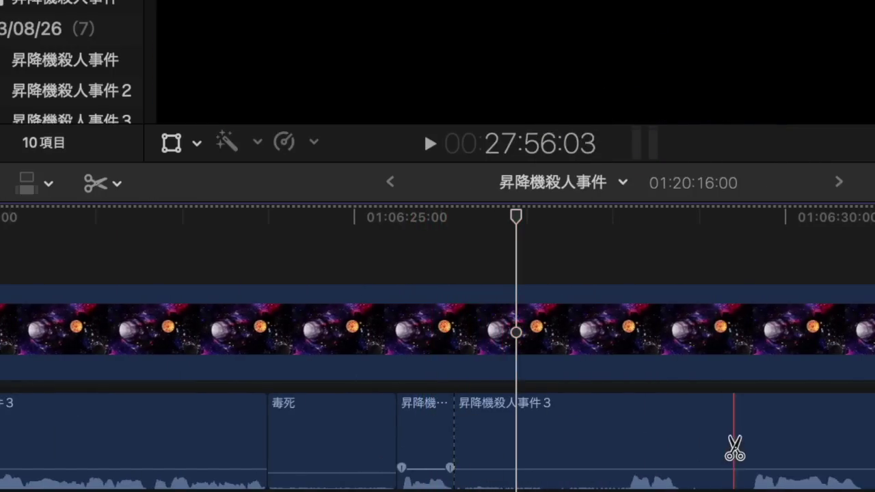
{"action": "key", "text": "space"}
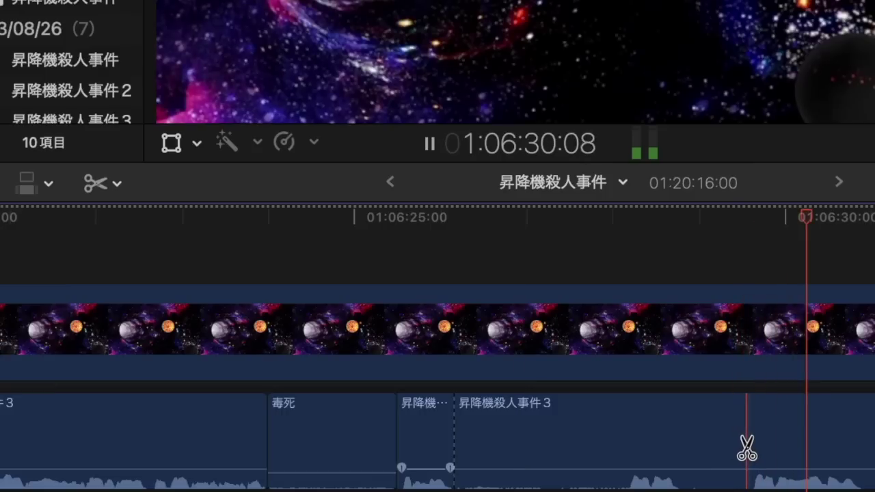
{"action": "key", "text": "a"}
{"action": "left_click", "coordinate": [685, 441]}
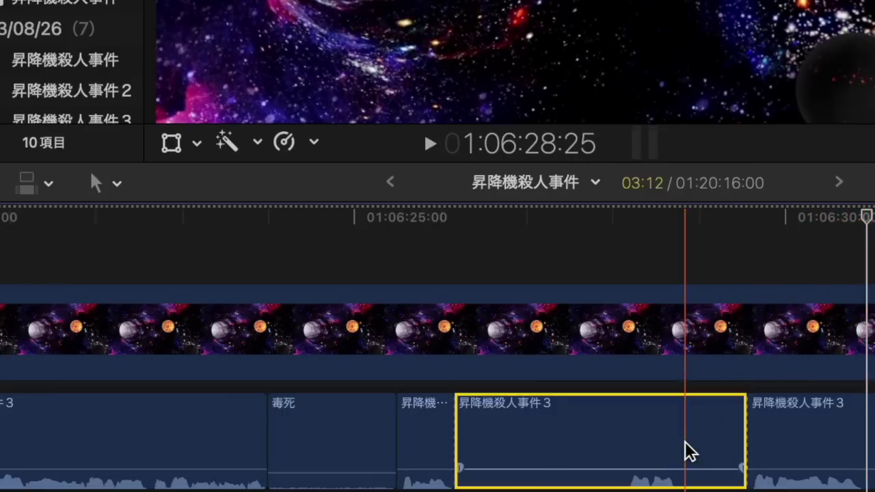
{"action": "key", "text": "Delete"}
{"action": "key", "text": "super+v"}
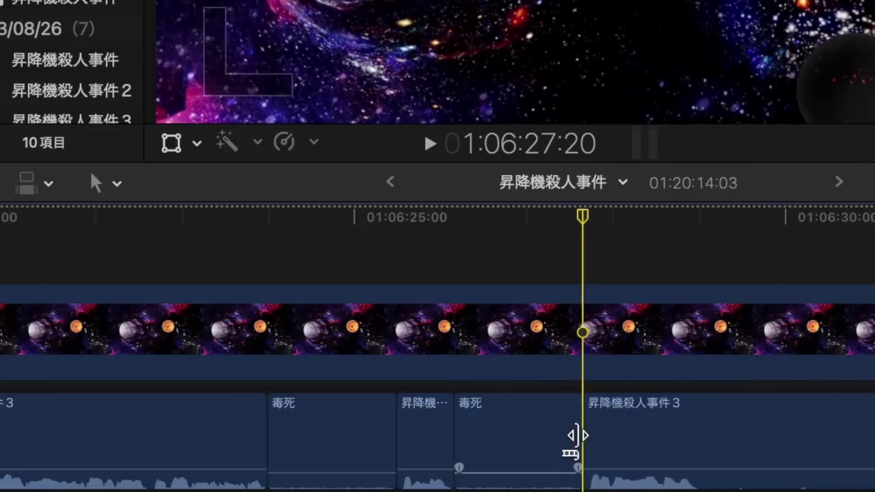
{"action": "left_click_drag", "start_coordinate": [580, 434], "coordinate": [482, 429]}
{"action": "left_click", "coordinate": [398, 369]}
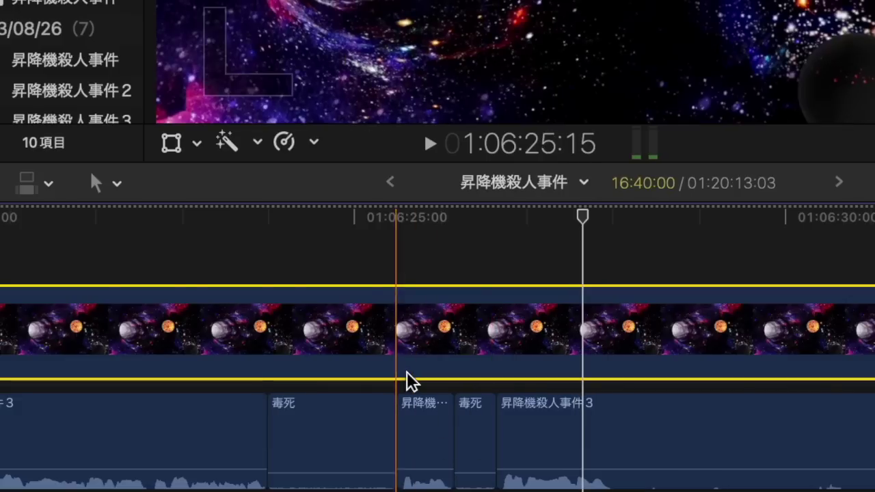
{"action": "key", "text": "space"}
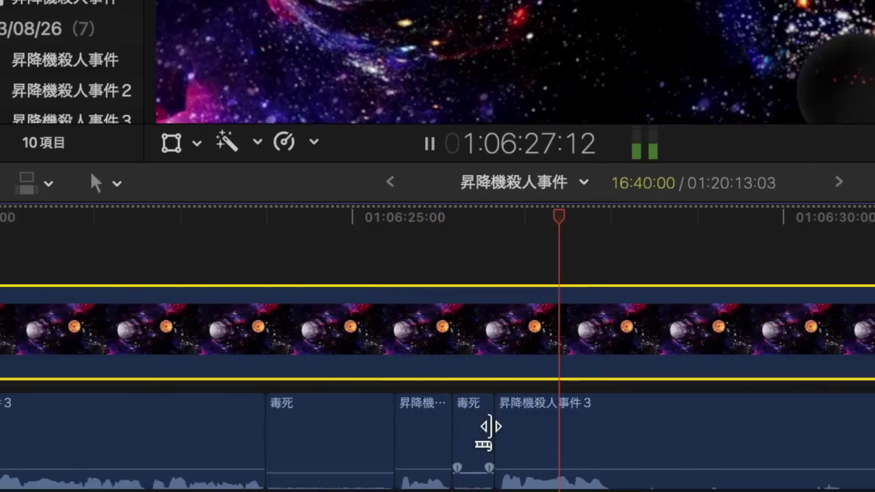
Step: Replace the audio between about 01:06:28:01 and 01:06:31:03 with the 毒死 clip and play back the following narration
{"action": "key", "text": "space"}
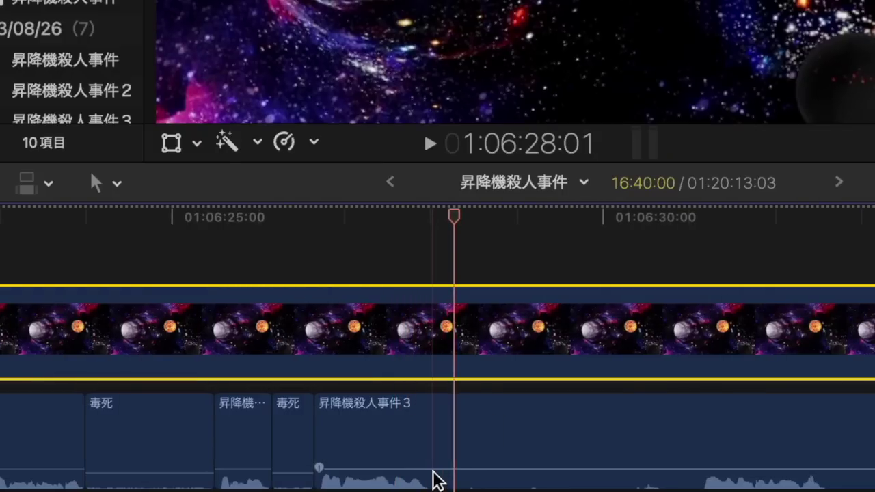
{"action": "key", "text": "b"}
{"action": "left_click", "coordinate": [433, 472]}
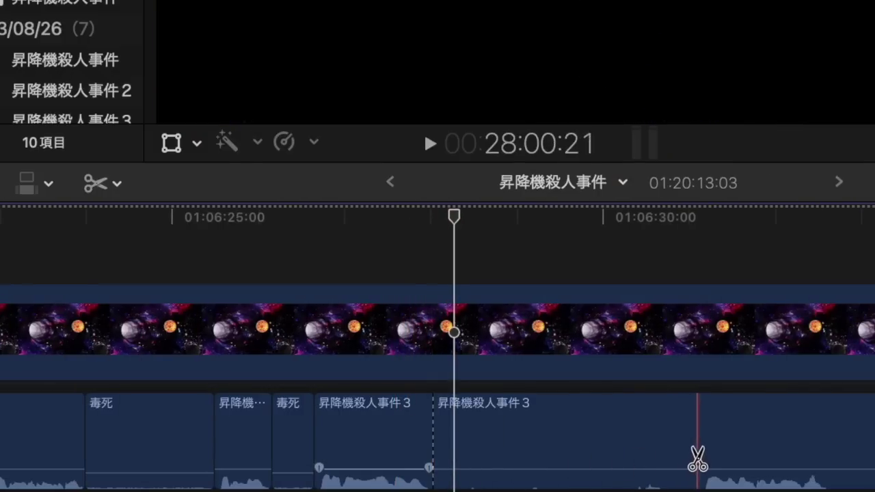
{"action": "left_click", "coordinate": [697, 461]}
{"action": "key", "text": "a"}
{"action": "left_click", "coordinate": [645, 455]}
{"action": "key", "text": "BackSpace"}
{"action": "key", "text": "super+v"}
{"action": "key", "text": "space"}
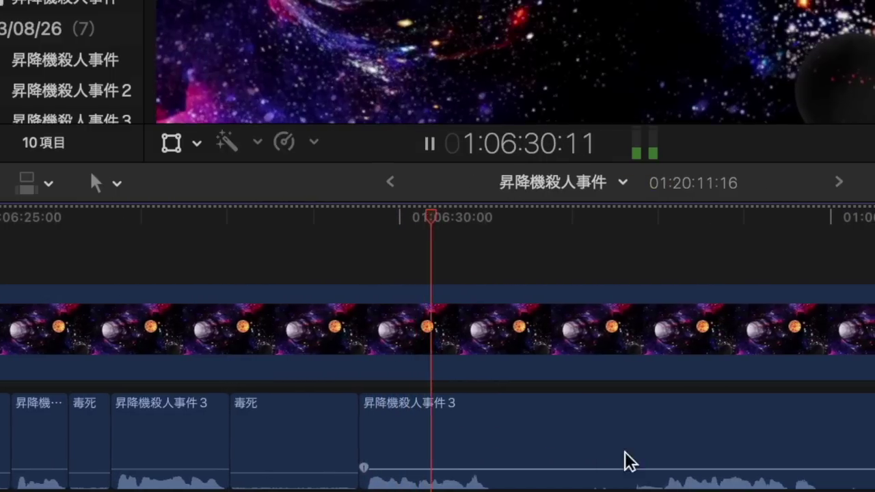
Step: Replace the audio between about 01:06:31:02 and 01:06:33:04 with the 毒死 clip and extend the following narration's start by one frame
{"action": "key", "text": "space"}
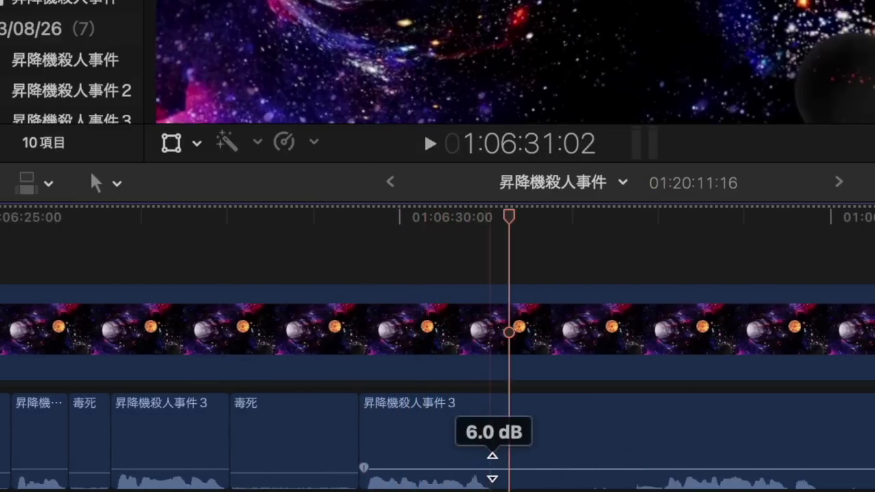
{"action": "key", "text": "b"}
{"action": "left_click", "coordinate": [490, 468]}
{"action": "left_click", "coordinate": [668, 451]}
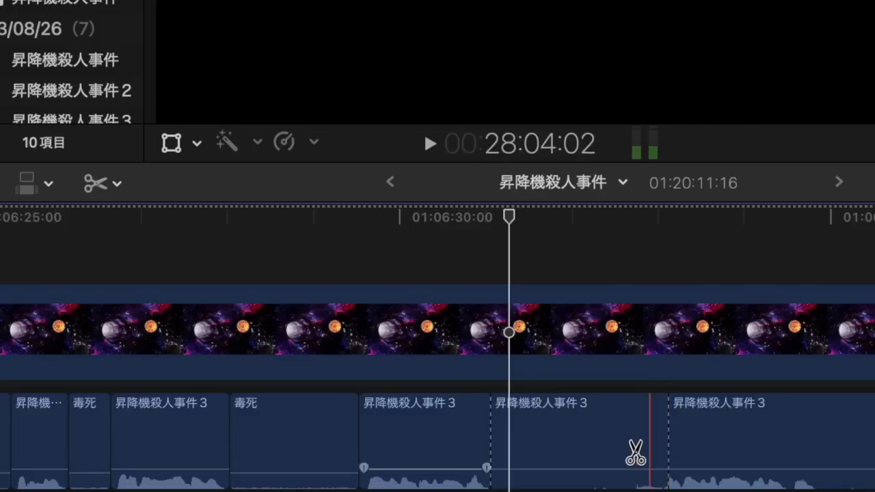
{"action": "key", "text": "a"}
{"action": "left_click", "coordinate": [627, 454]}
{"action": "key", "text": "BackSpace"}
{"action": "key", "text": "super+v"}
{"action": "key", "text": "space"}
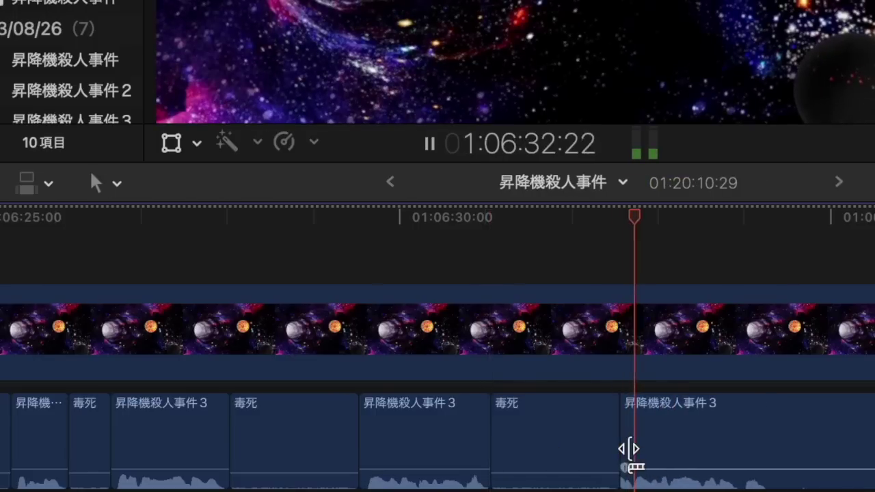
{"action": "left_click_drag", "start_coordinate": [623, 436], "coordinate": [619, 437]}
Step: Play through the narration and split it at about 01:06:34:10 and 01:06:41:28, around the unwanted takes
{"action": "scroll", "coordinate": [620, 438], "scroll_direction": "right", "scroll_amount": 2}
{"action": "scroll", "coordinate": [620, 440], "scroll_direction": "right", "scroll_amount": 2}
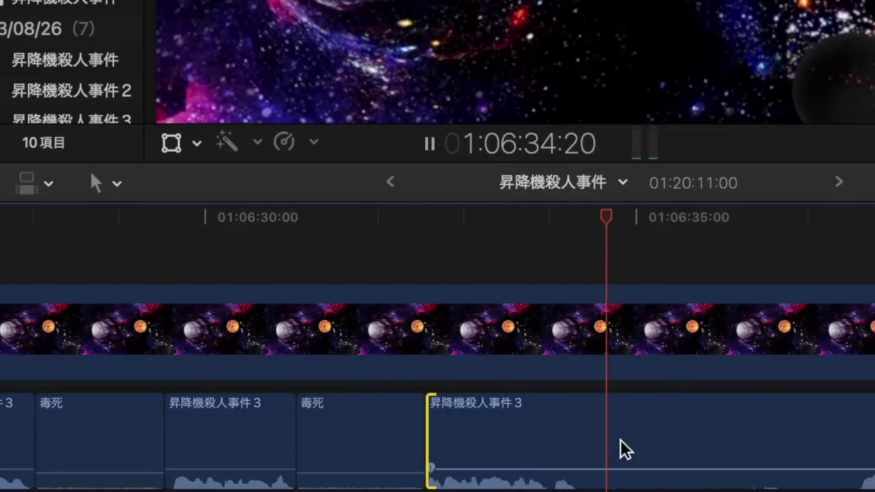
{"action": "key", "text": "space"}
{"action": "key", "text": "b"}
{"action": "left_click", "coordinate": [581, 465]}
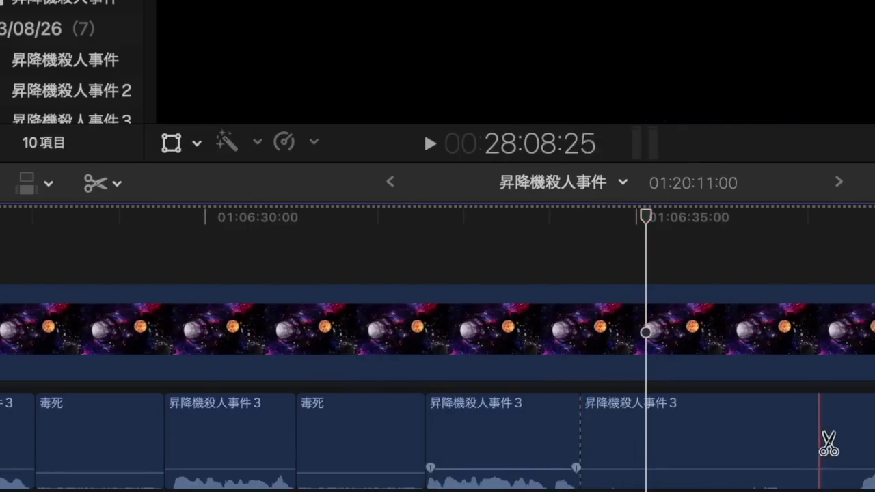
{"action": "key", "text": "space"}
{"action": "scroll", "coordinate": [846, 446], "scroll_direction": "right", "scroll_amount": 5}
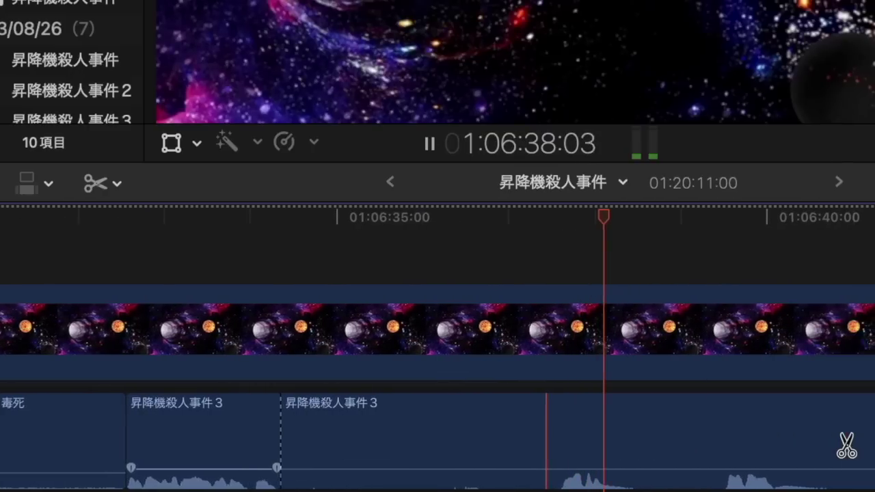
{"action": "scroll", "coordinate": [846, 446], "scroll_direction": "right", "scroll_amount": 3}
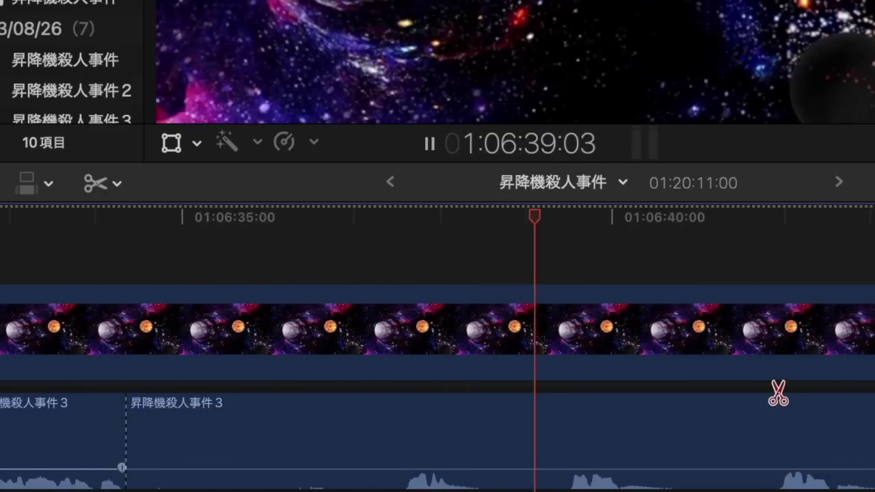
{"action": "key", "text": "space"}
{"action": "key", "text": "space"}
{"action": "left_click", "coordinate": [782, 418]}
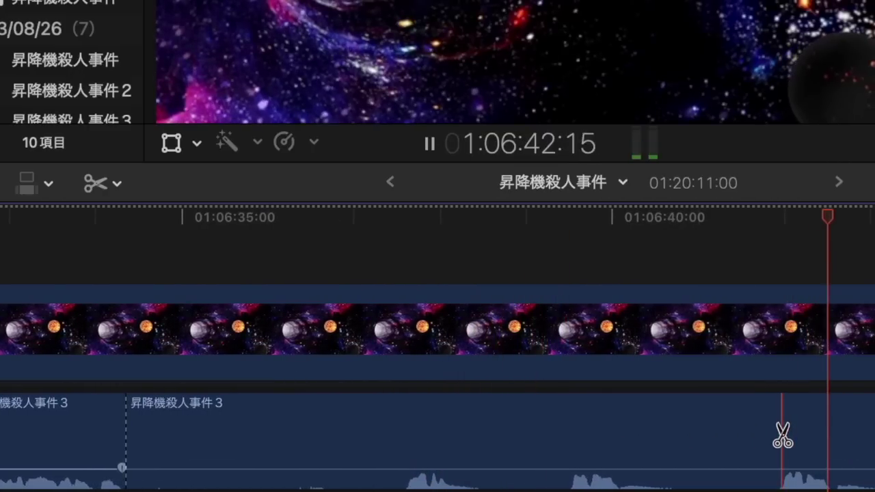
Step: Replace the split-off section starting at about 01:06:34:10 with the 毒死 clip and play back the following narration
{"action": "key", "text": "space"}
{"action": "key", "text": "a"}
{"action": "left_click", "coordinate": [734, 428]}
{"action": "key", "text": "Delete"}
{"action": "key", "text": "super+v"}
{"action": "key", "text": "space"}
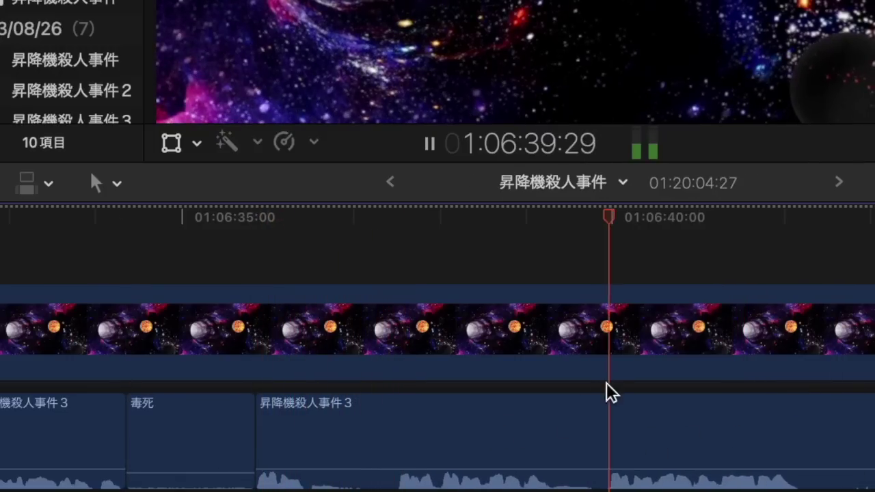
Step: Cut out the unwanted take between about 01:06:35:25 and 01:06:39:27 and play back the joined narration
{"action": "key", "text": "b"}
{"action": "left_click", "coordinate": [605, 445]}
{"action": "key", "text": "space"}
{"action": "key", "text": "a"}
{"action": "left_click", "coordinate": [580, 438]}
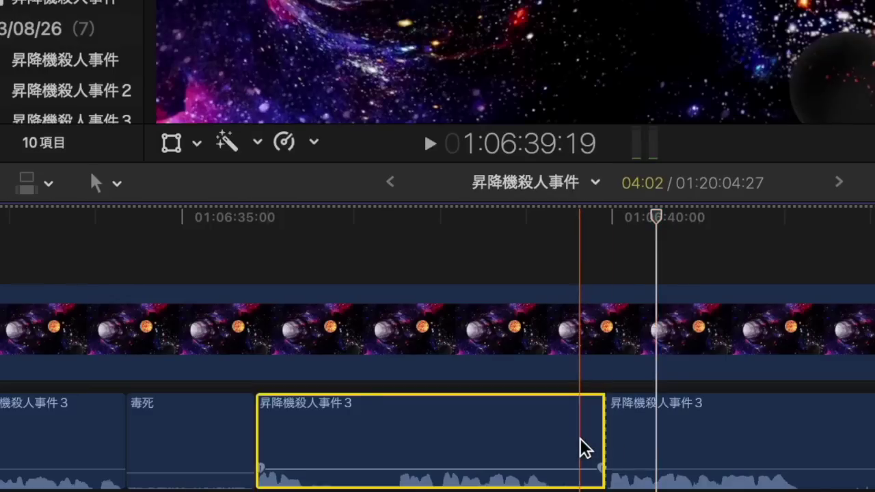
{"action": "key", "text": "Delete"}
{"action": "key", "text": "Up"}
{"action": "key", "text": "space"}
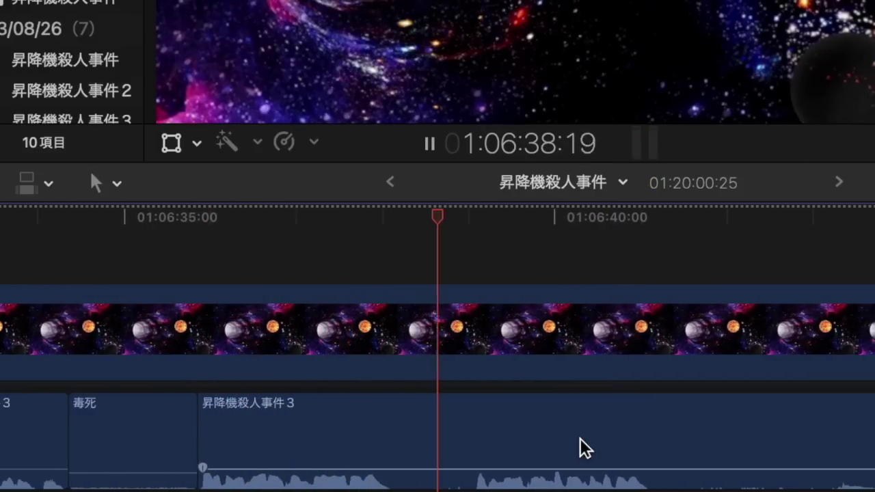
Step: Replace the pause between about 01:06:38:04 and 01:06:39:00 with the 毒死 clip, trim it to about 25 frames, and play back the join
{"action": "key", "text": "b"}
{"action": "left_click", "coordinate": [393, 469]}
{"action": "left_click", "coordinate": [468, 449]}
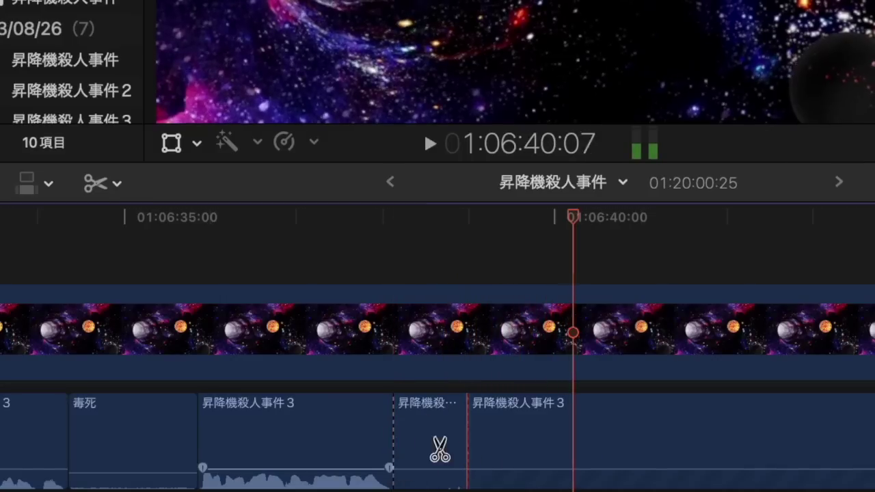
{"action": "key", "text": "a"}
{"action": "left_click", "coordinate": [417, 452]}
{"action": "key", "text": "BackSpace"}
{"action": "key", "text": "super+v"}
{"action": "left_click_drag", "start_coordinate": [519, 435], "coordinate": [465, 436]}
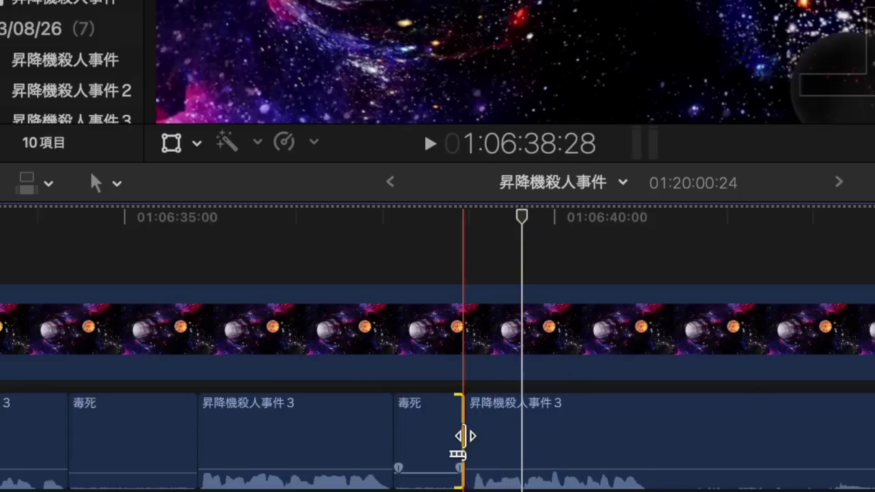
{"action": "key", "text": "space"}
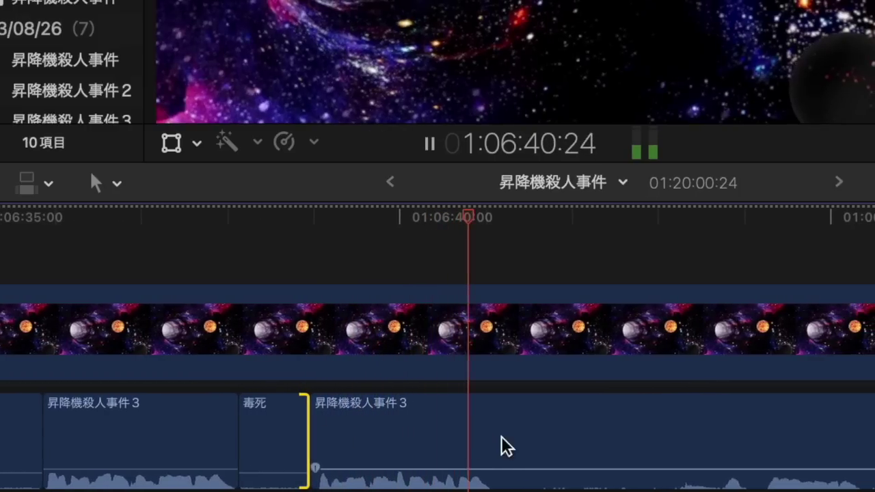
Step: Replace the audio between about 01:06:41:03 and 01:06:43:21 with the 毒死 clip and play back the following narration
{"action": "key", "text": "space"}
{"action": "key", "text": "b"}
{"action": "left_click", "coordinate": [492, 469]}
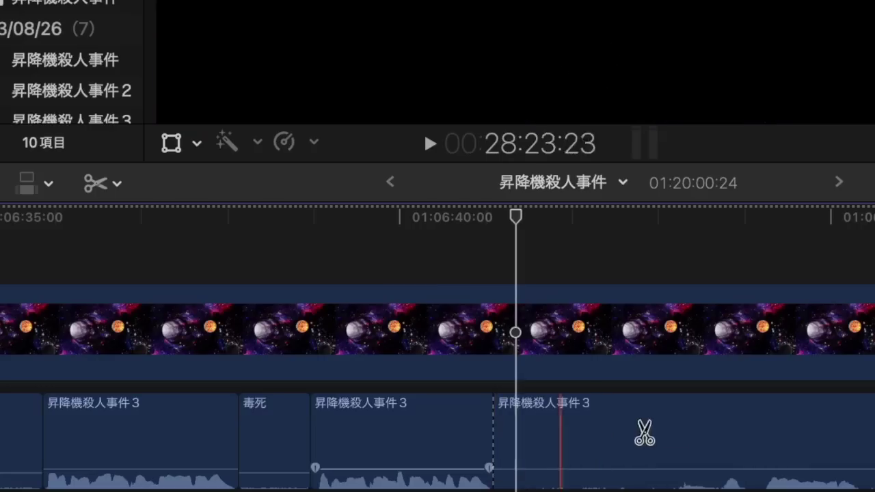
{"action": "left_click", "coordinate": [718, 441]}
{"action": "key", "text": "a"}
{"action": "left_click", "coordinate": [671, 444]}
{"action": "key", "text": "BackSpace"}
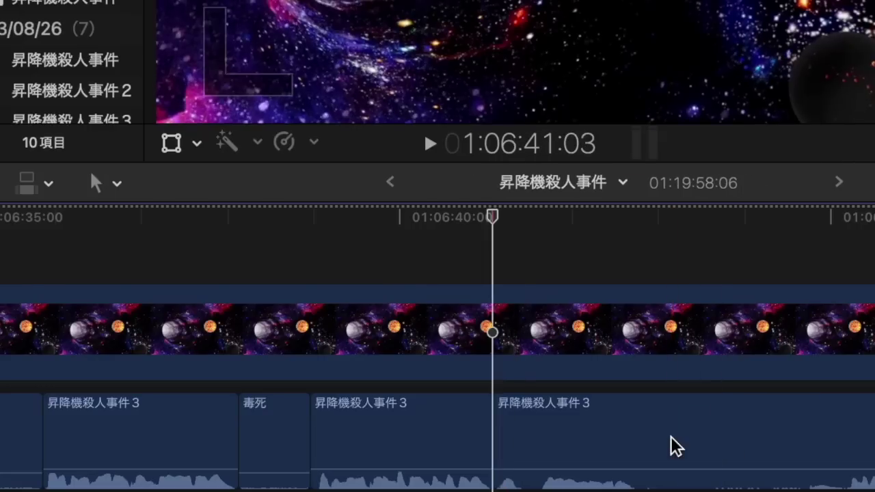
{"action": "key", "text": "super+v"}
{"action": "key", "text": "space"}
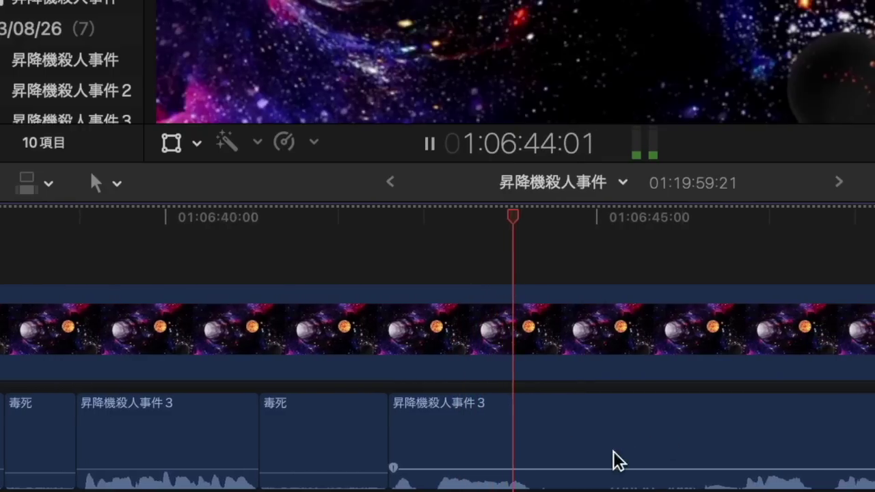
Step: Replace the audio between about 01:06:44:07 and 01:06:46:20 with the 毒死 clip and play back the following narration
{"action": "key", "text": "space"}
{"action": "key", "text": "b"}
{"action": "left_click", "coordinate": [529, 472]}
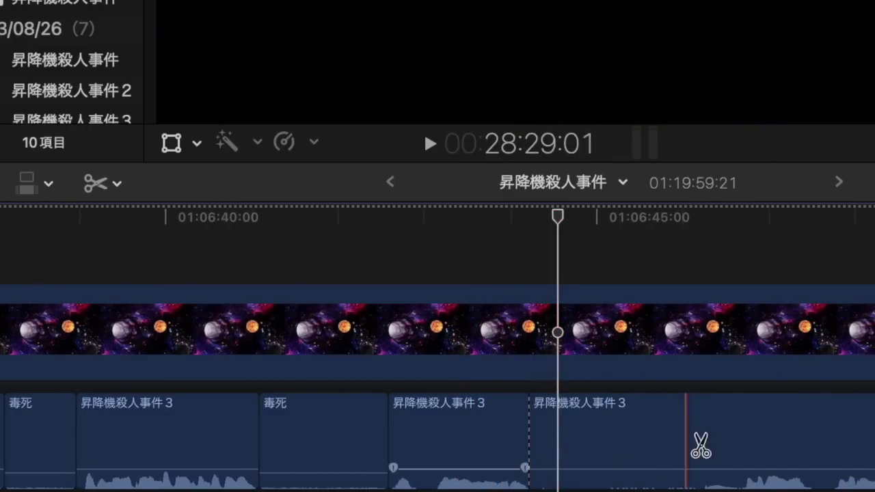
{"action": "left_click", "coordinate": [739, 446]}
{"action": "key", "text": "a"}
{"action": "left_click", "coordinate": [704, 439]}
{"action": "key", "text": "BackSpace"}
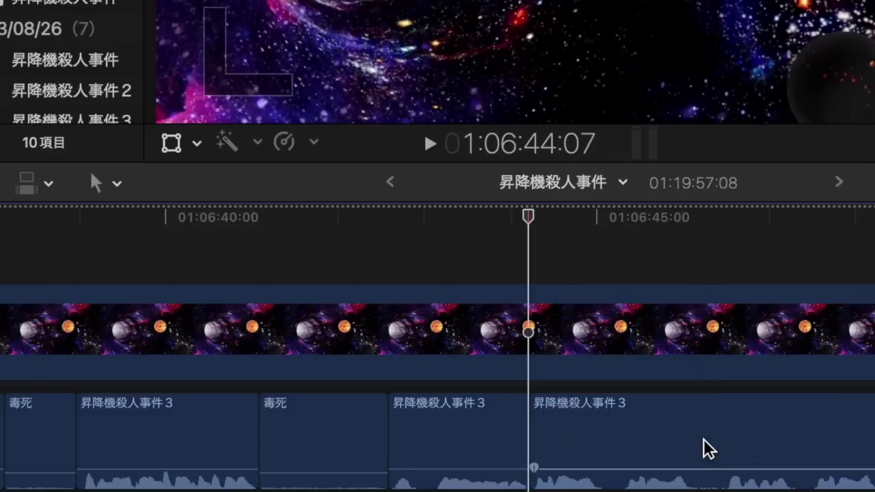
{"action": "key", "text": "super+z"}
{"action": "key", "text": "space"}
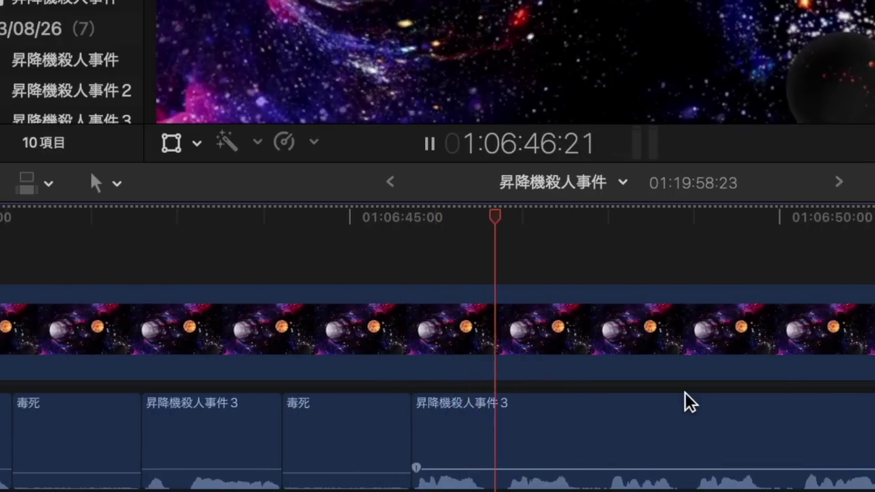
Step: Cut out the unwanted take between about 01:06:45:21 and 01:06:49:01 and play back the joined narration
{"action": "key", "text": "space"}
{"action": "key", "text": "b"}
{"action": "left_click", "coordinate": [696, 435]}
{"action": "key", "text": "a"}
{"action": "left_click", "coordinate": [662, 438]}
{"action": "key", "text": "Delete"}
{"action": "key", "text": "space"}
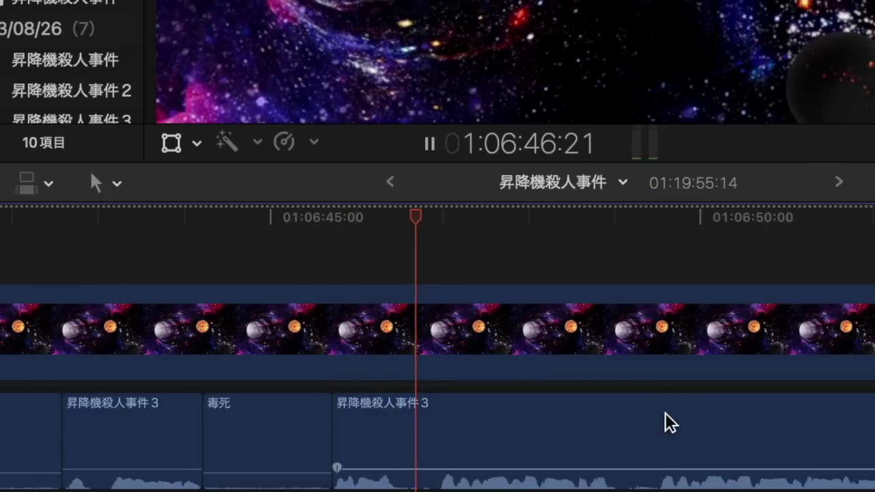
Step: Cut out the repeated take between about 01:06:46:28 and 01:06:49:15 and play back the join
{"action": "left_click", "coordinate": [657, 385]}
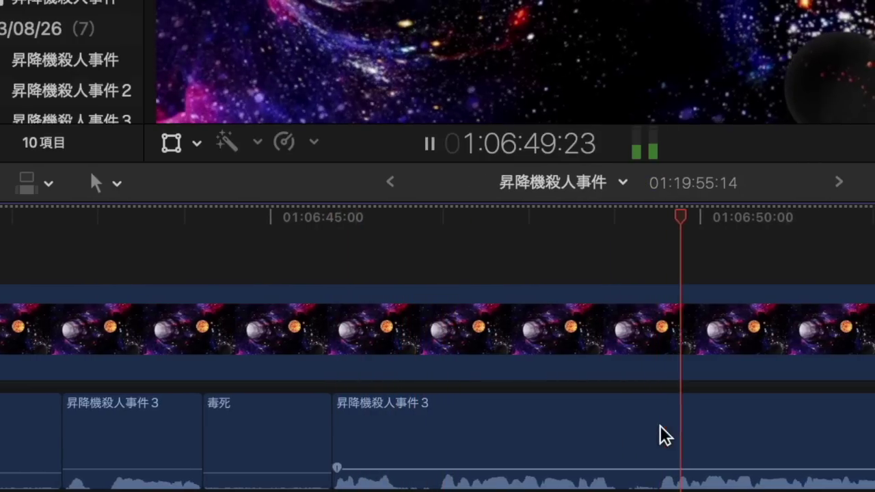
{"action": "key", "text": "space"}
{"action": "key", "text": "b"}
{"action": "left_click", "coordinate": [656, 423]}
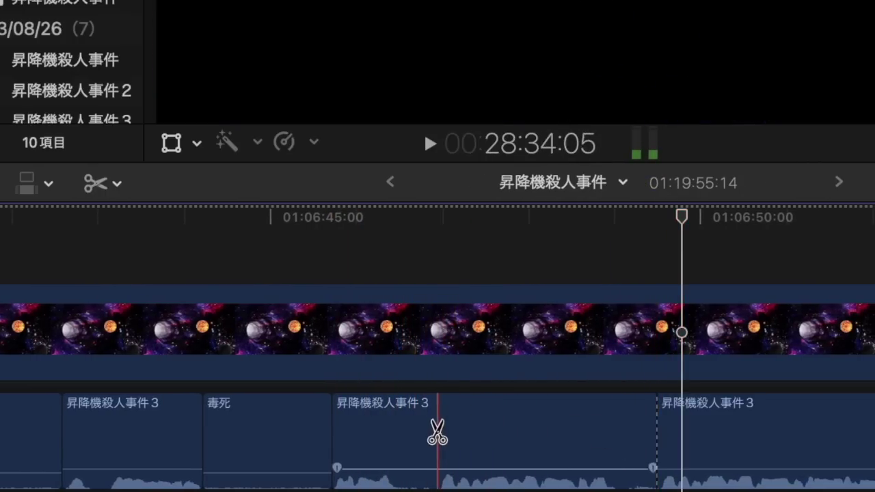
{"action": "key", "text": "a"}
{"action": "left_click", "coordinate": [486, 420]}
{"action": "key", "text": "Delete"}
{"action": "key", "text": "space"}
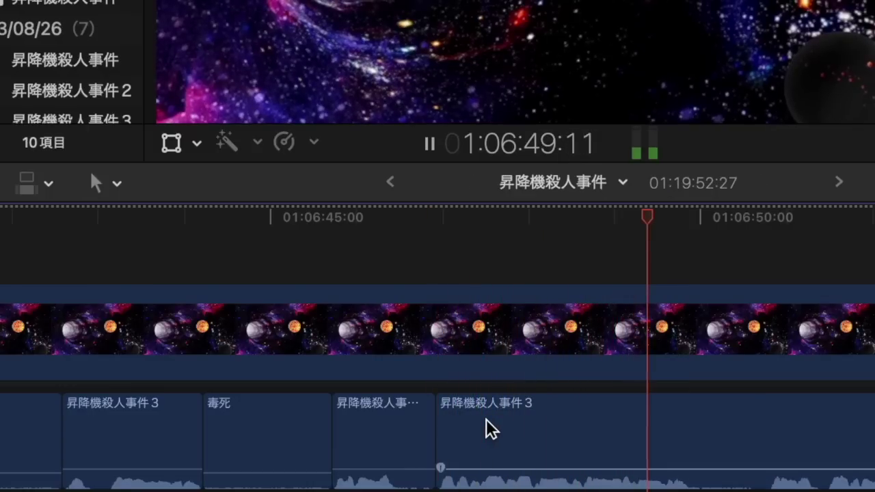
Step: Listen to the following narration and replace the audio between about 01:06:55:23 and 01:07:00:09 with the 毒死 clip
{"action": "scroll", "coordinate": [486, 419], "scroll_direction": "right", "scroll_amount": 3}
{"action": "scroll", "coordinate": [553, 489], "scroll_direction": "right", "scroll_amount": 2}
{"action": "scroll", "coordinate": [554, 489], "scroll_direction": "right", "scroll_amount": 2}
{"action": "scroll", "coordinate": [554, 489], "scroll_direction": "right", "scroll_amount": 5}
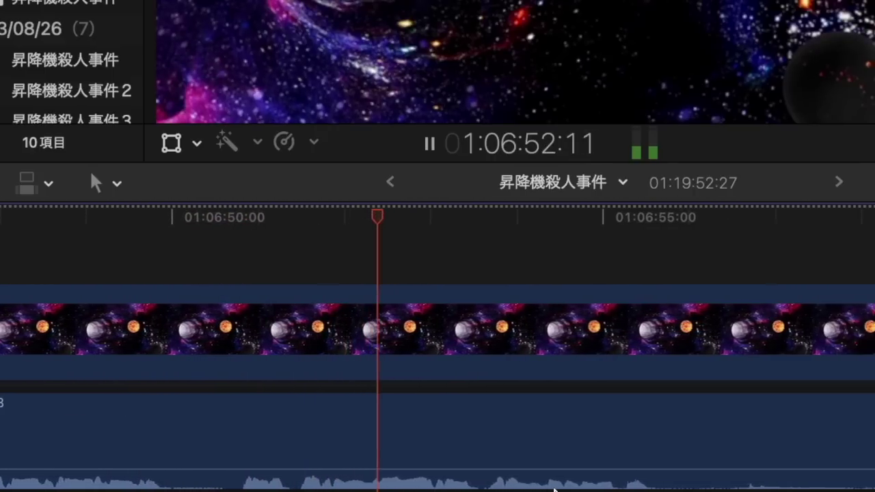
{"action": "scroll", "coordinate": [554, 489], "scroll_direction": "right", "scroll_amount": 5}
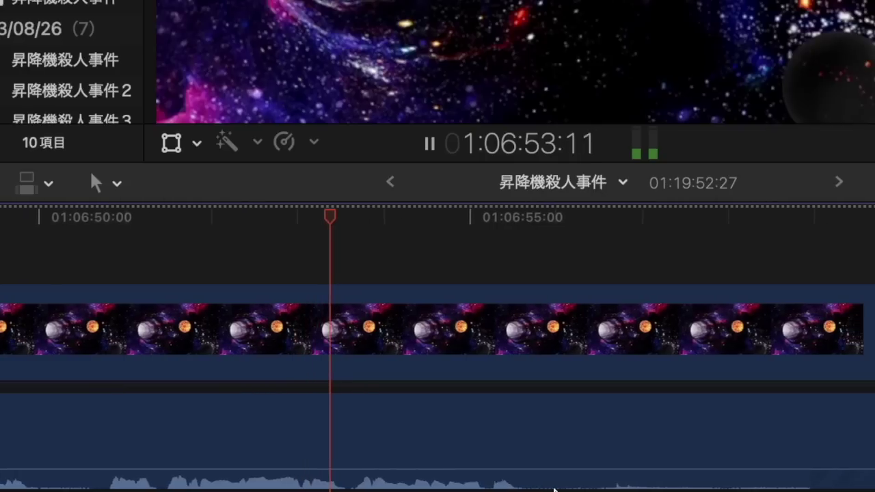
{"action": "scroll", "coordinate": [554, 489], "scroll_direction": "right", "scroll_amount": 5}
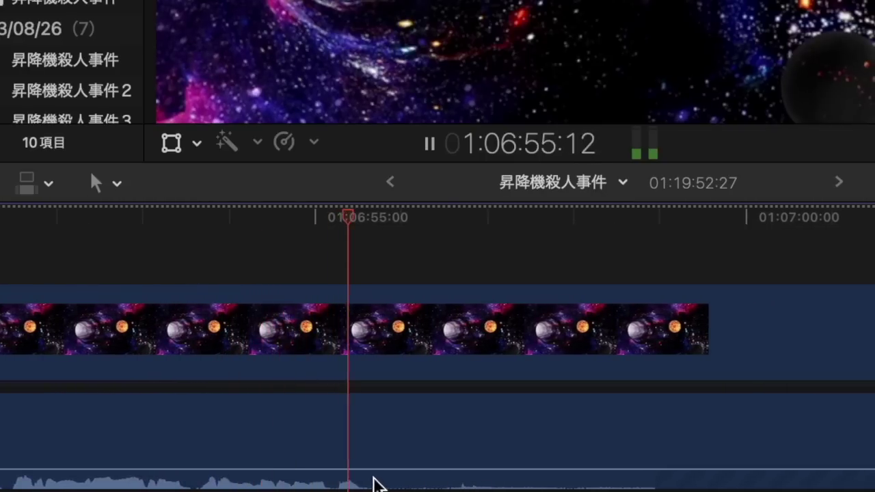
{"action": "key", "text": "space"}
{"action": "key", "text": "b"}
{"action": "scroll", "coordinate": [367, 470], "scroll_direction": "right", "scroll_amount": 5}
{"action": "scroll", "coordinate": [366, 470], "scroll_direction": "right", "scroll_amount": 2}
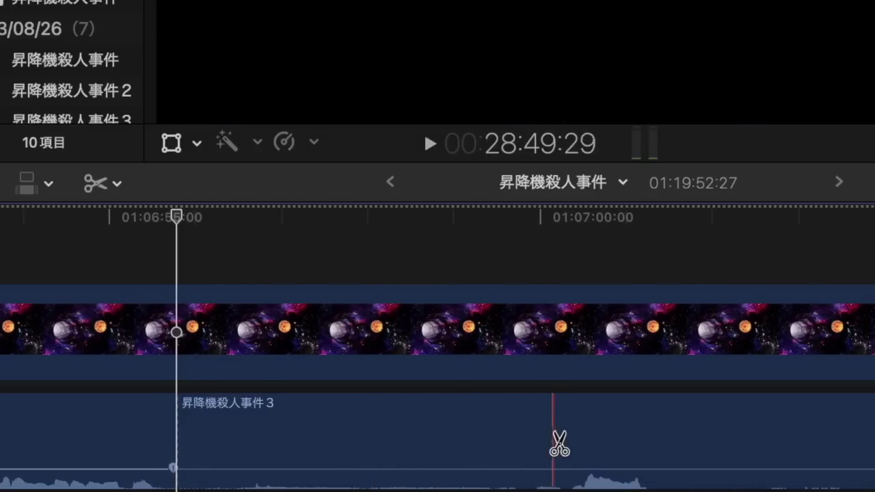
{"action": "key", "text": "space"}
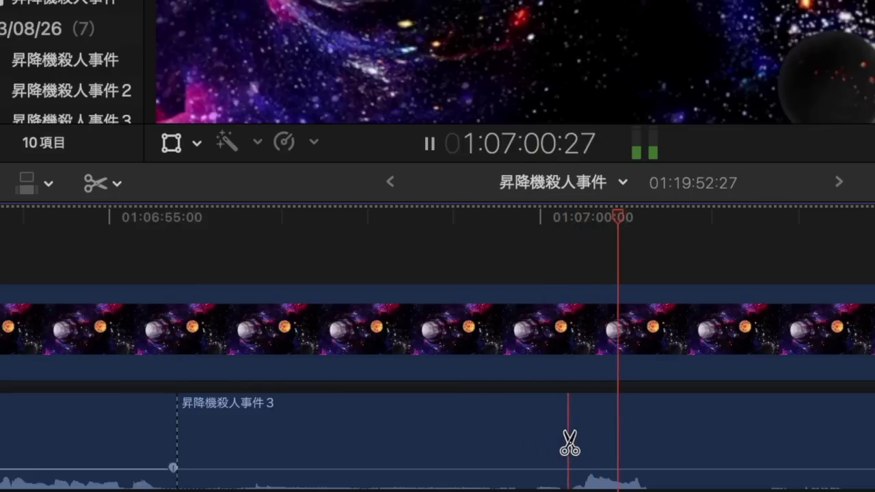
{"action": "key", "text": "space"}
{"action": "left_click", "coordinate": [568, 443]}
{"action": "key", "text": "a"}
{"action": "left_click", "coordinate": [516, 441]}
{"action": "key", "text": "BackSpace"}
{"action": "key", "text": "super+v"}
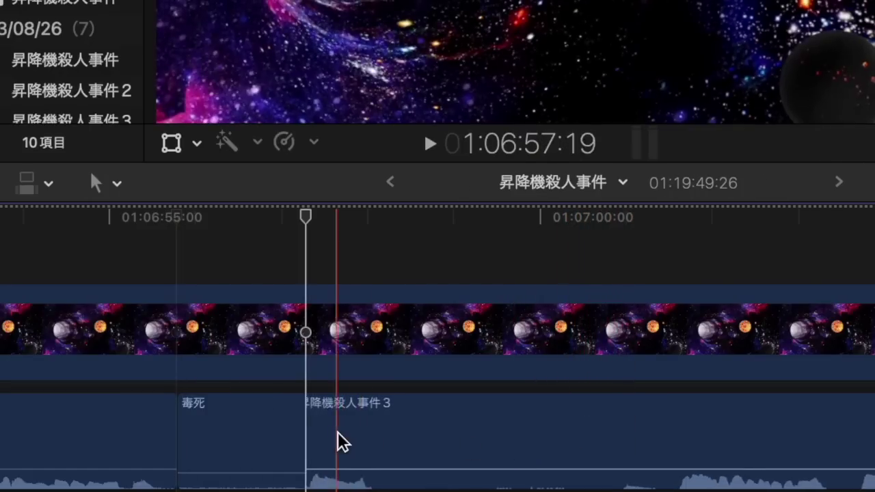
Step: Extend the end of the inserted 毒死 clip so it lasts about 4 seconds, and play back the narration after it
{"action": "left_click_drag", "start_coordinate": [300, 436], "coordinate": [517, 435]}
{"action": "key", "text": "space"}
{"action": "scroll", "coordinate": [517, 434], "scroll_direction": "right", "scroll_amount": 2}
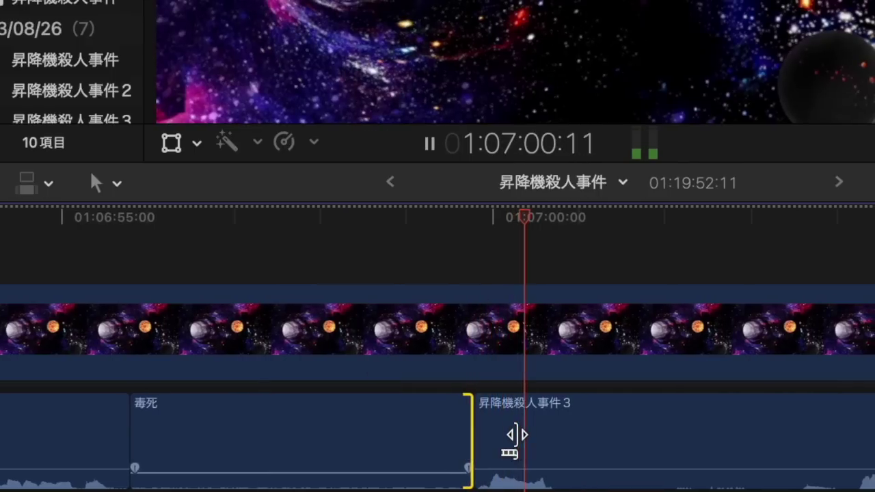
Step: Replace the audio between about 01:07:00:21 and 01:07:04:07 with the 毒死 clip
{"action": "key", "text": "space"}
{"action": "key", "text": "b"}
{"action": "left_click", "coordinate": [556, 453]}
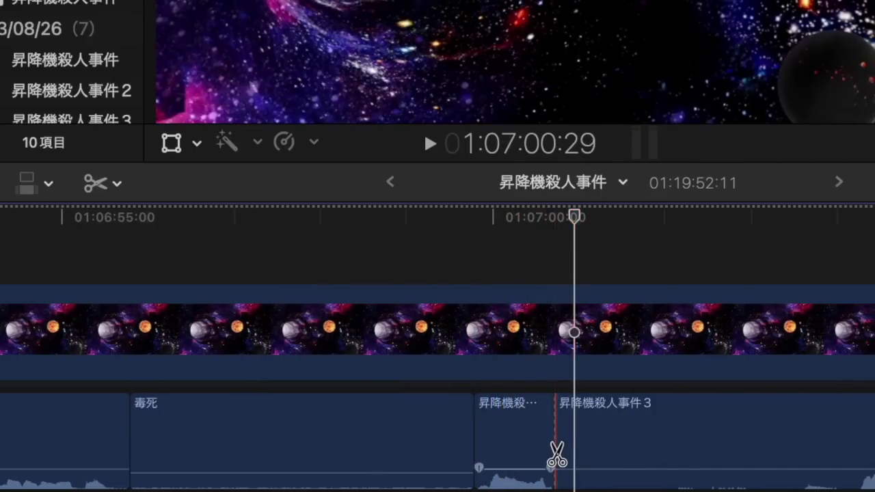
{"action": "scroll", "coordinate": [635, 452], "scroll_direction": "right", "scroll_amount": 2}
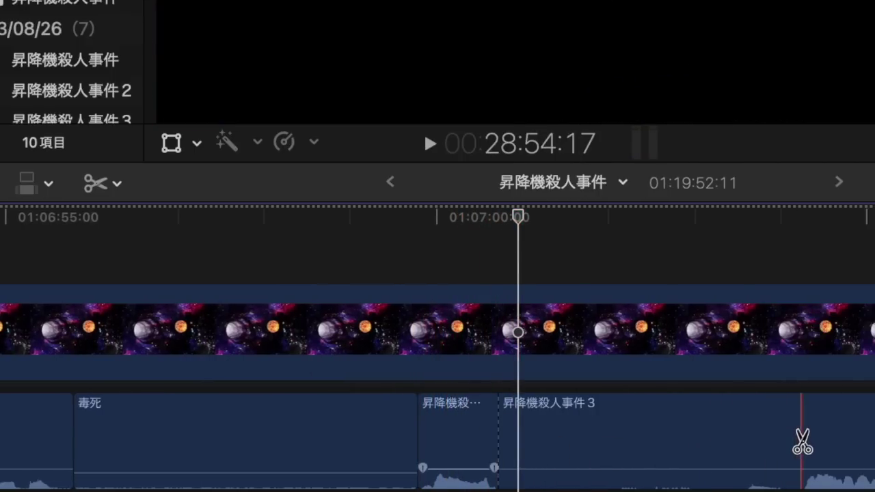
{"action": "left_click", "coordinate": [802, 441]}
{"action": "key", "text": "a"}
{"action": "left_click", "coordinate": [755, 435]}
{"action": "key", "text": "BackSpace"}
{"action": "key", "text": "super+v"}
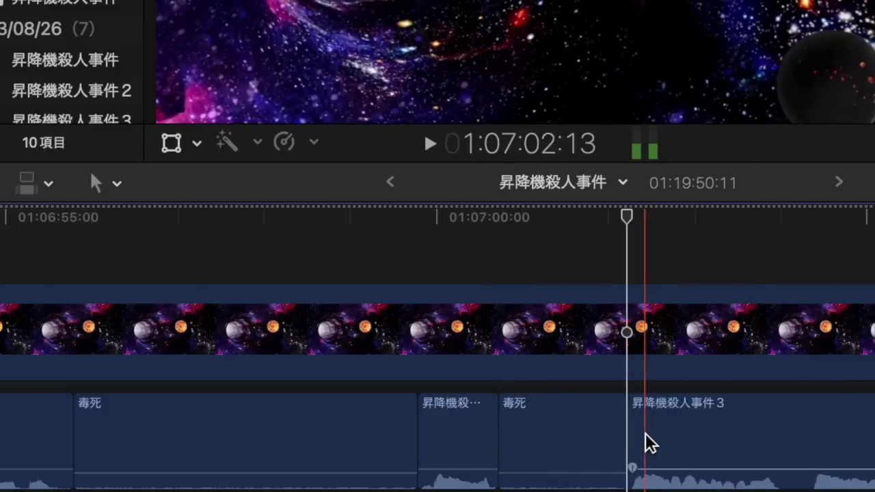
Step: Extend the 毒死 clip after the short narration piece to about 4 seconds and play back the following narration
{"action": "left_click_drag", "start_coordinate": [623, 433], "coordinate": [836, 415]}
{"action": "left_click", "coordinate": [456, 415]}
{"action": "left_click_drag", "start_coordinate": [422, 409], "coordinate": [423, 409]}
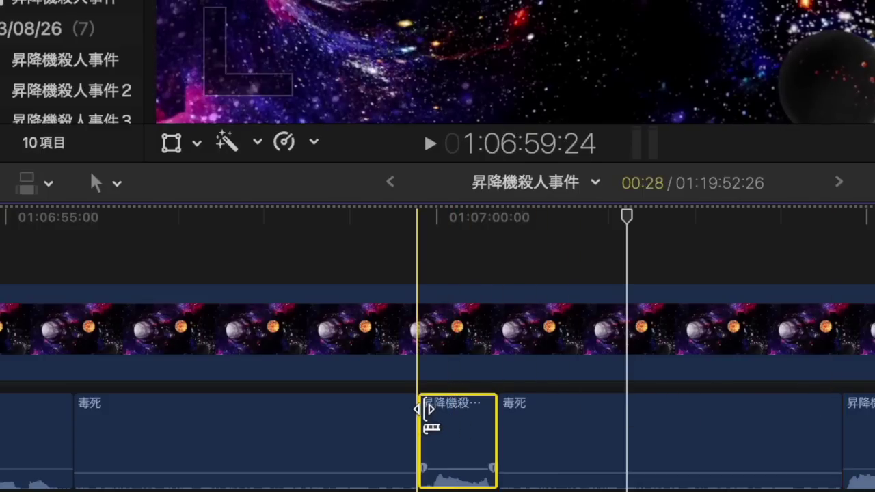
{"action": "scroll", "coordinate": [422, 409], "scroll_direction": "right", "scroll_amount": 10}
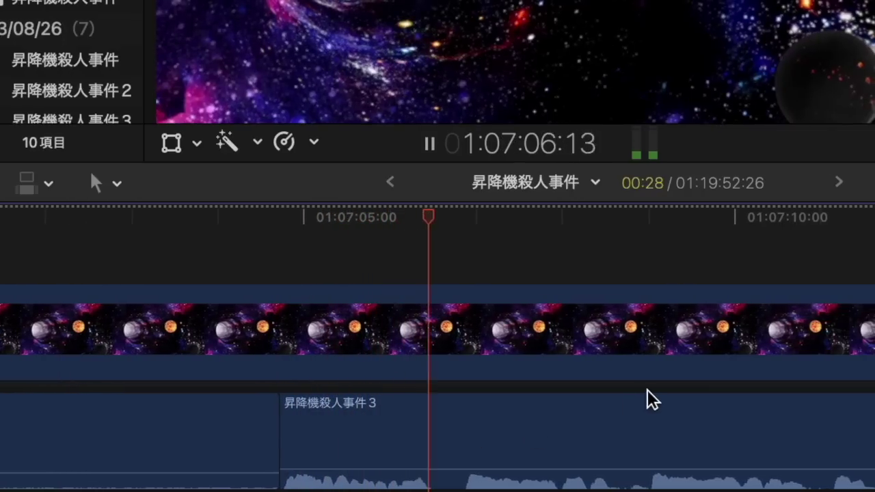
Step: Cut out the unwanted take between about 01:07:06:25 and 01:07:09:01 and play back the joined narration
{"action": "left_click", "coordinate": [647, 389]}
{"action": "key", "text": "space"}
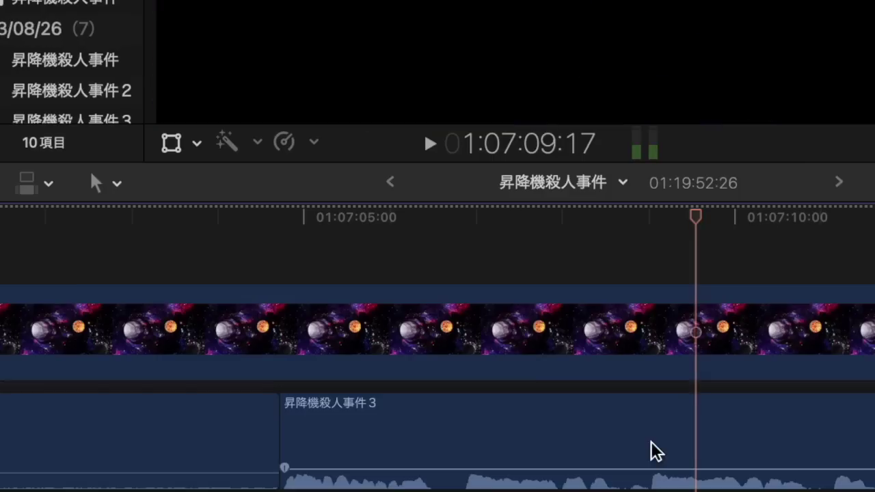
{"action": "key", "text": "b"}
{"action": "left_click", "coordinate": [649, 448]}
{"action": "left_click", "coordinate": [466, 443]}
{"action": "key", "text": "a"}
{"action": "left_click", "coordinate": [493, 440]}
{"action": "key", "text": "Delete"}
{"action": "key", "text": "space"}
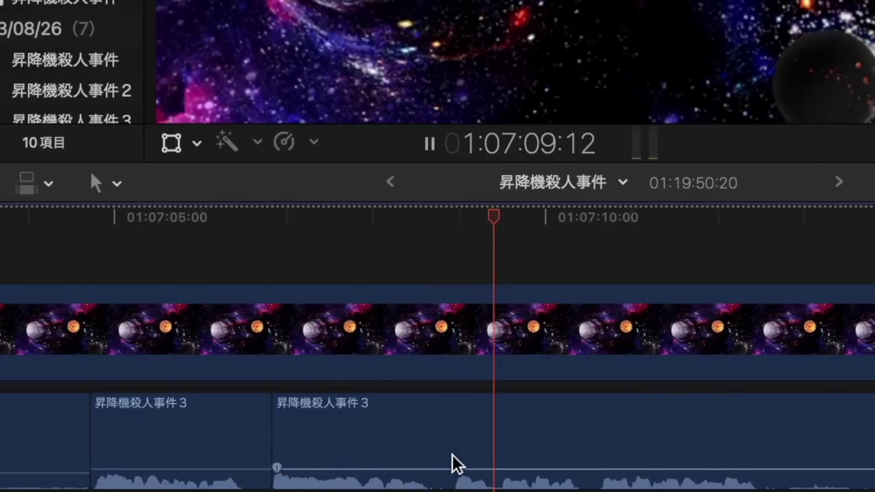
Step: Replace the 9-frame pause at about 01:07:08:19 with the 毒死 clip, trim it to about 8 frames, and play back the join
{"action": "key", "text": "space"}
{"action": "key", "text": "b"}
{"action": "left_click", "coordinate": [427, 465]}
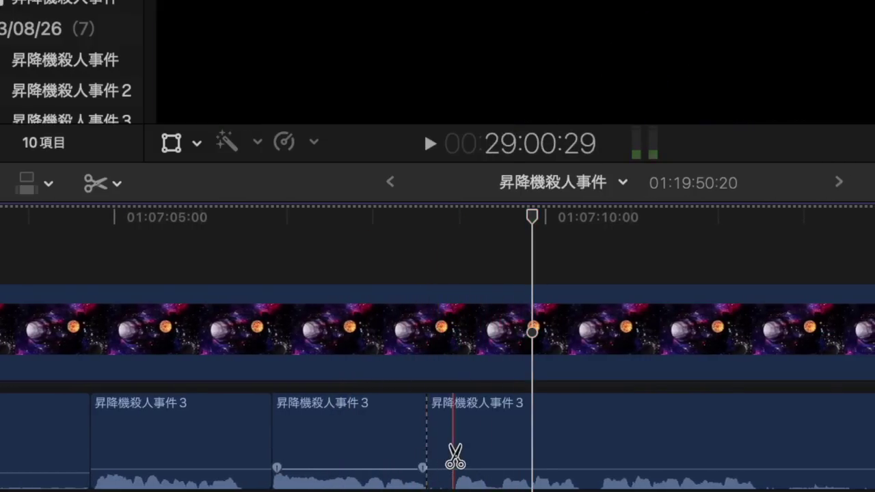
{"action": "left_click", "coordinate": [452, 457]}
{"action": "key", "text": "a"}
{"action": "left_click", "coordinate": [445, 450]}
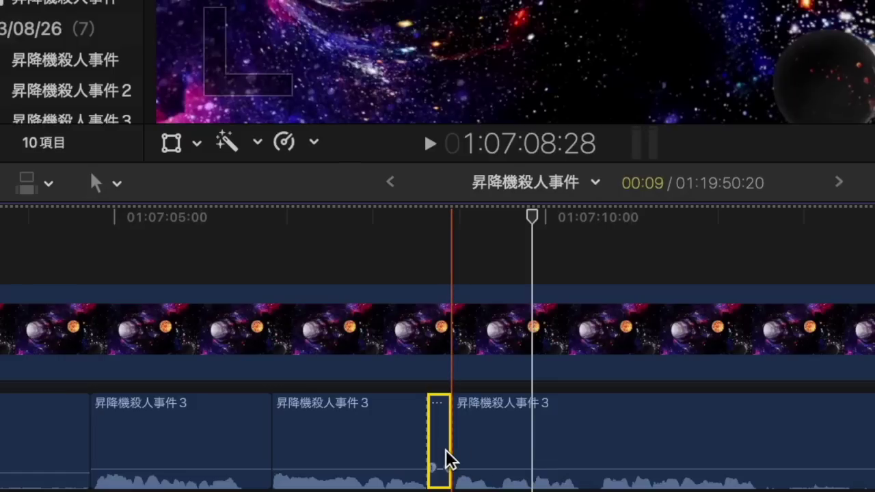
{"action": "key", "text": "BackSpace"}
{"action": "key", "text": "super+v"}
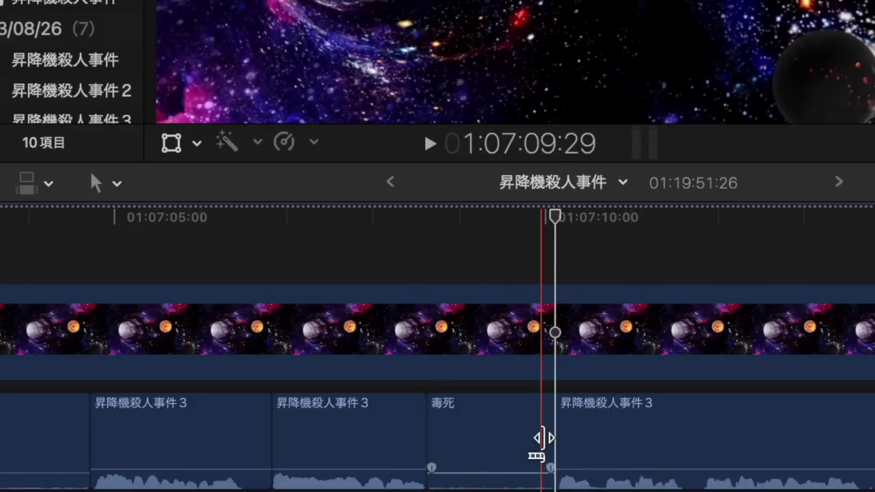
{"action": "left_click_drag", "start_coordinate": [550, 436], "coordinate": [445, 438]}
{"action": "key", "text": "space"}
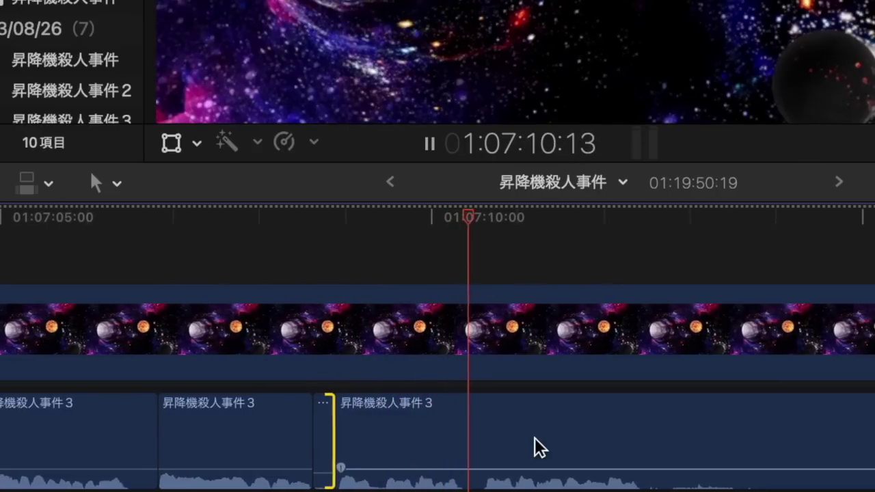
Step: Cut out the narration between about 01:07:09:14 and 01:07:10:17 and play back the join
{"action": "key", "text": "space"}
{"action": "key", "text": "b"}
{"action": "left_click", "coordinate": [474, 460]}
{"action": "key", "text": "a"}
{"action": "left_click", "coordinate": [381, 451]}
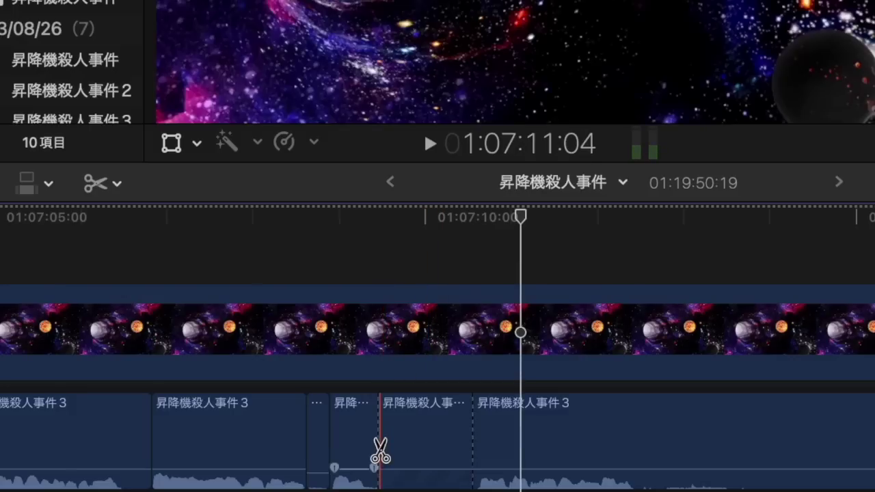
{"action": "key", "text": "a"}
{"action": "left_click", "coordinate": [398, 444]}
{"action": "key", "text": "Delete"}
{"action": "key", "text": "space"}
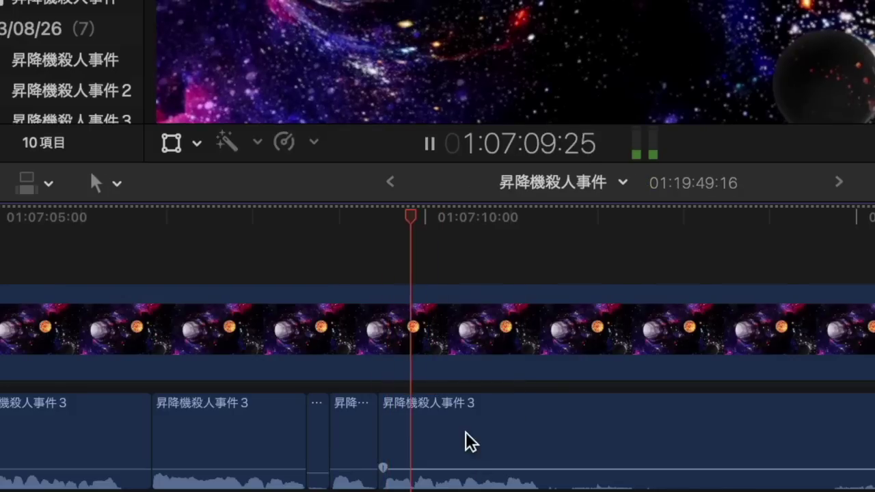
Step: Listen to the narration up to about 01:07:17 and replay the passage following the second 4-second 毒死 clip
{"action": "scroll", "coordinate": [465, 432], "scroll_direction": "right", "scroll_amount": 2}
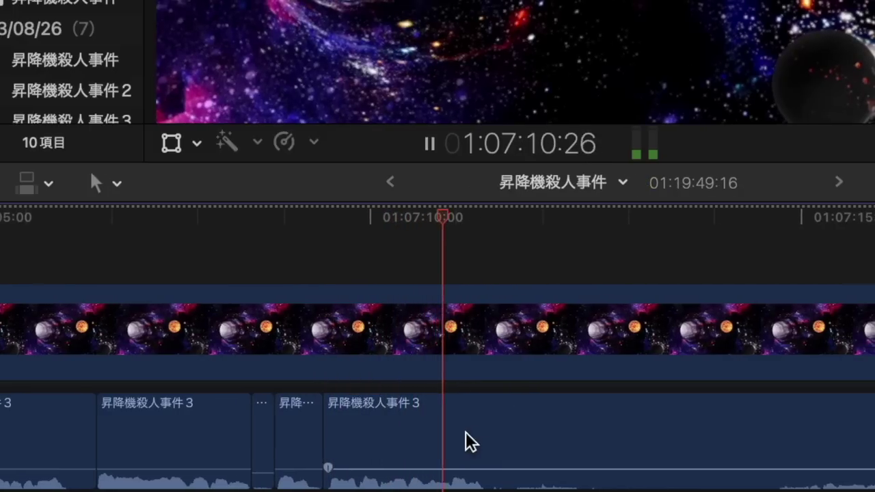
{"action": "scroll", "coordinate": [545, 432], "scroll_direction": "right", "scroll_amount": 3}
{"action": "key", "text": "space"}
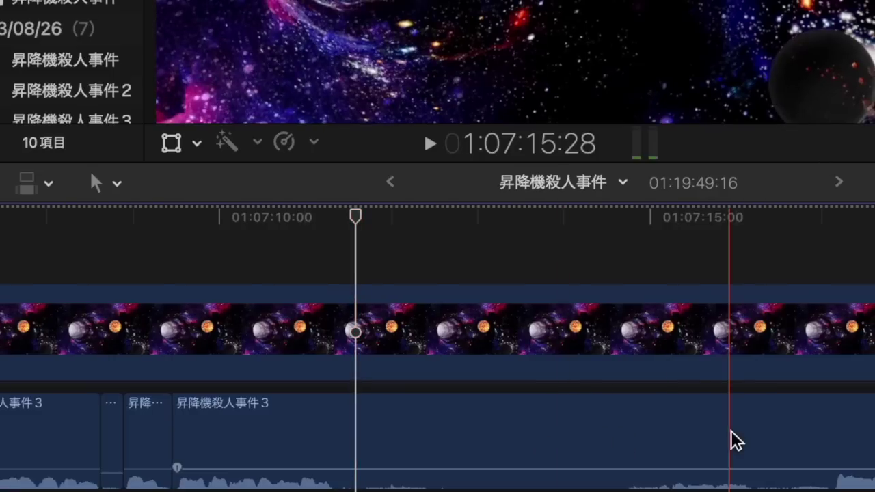
{"action": "key", "text": "space"}
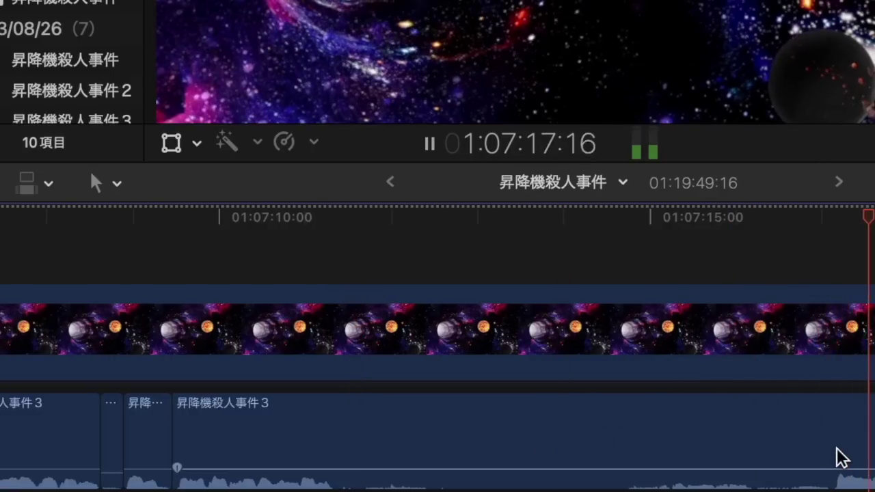
{"action": "left_click", "coordinate": [693, 458]}
{"action": "key", "text": "space"}
{"action": "scroll", "coordinate": [694, 458], "scroll_direction": "left", "scroll_amount": 10}
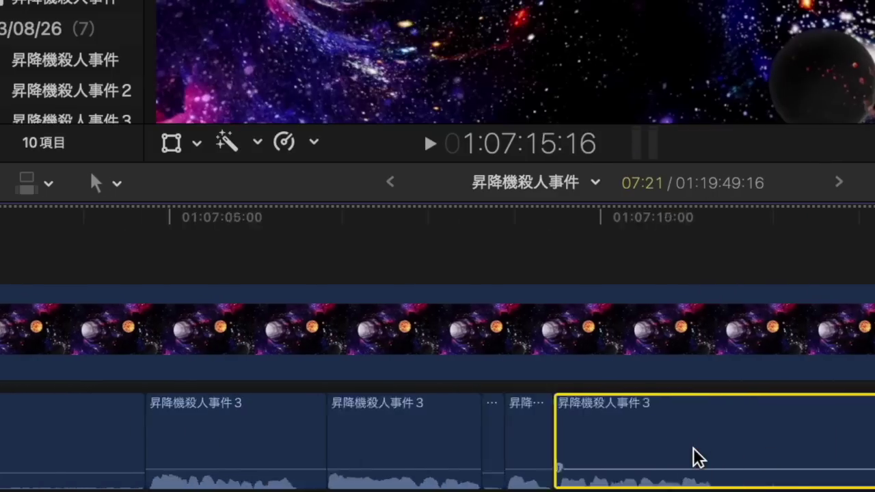
{"action": "key", "text": "space"}
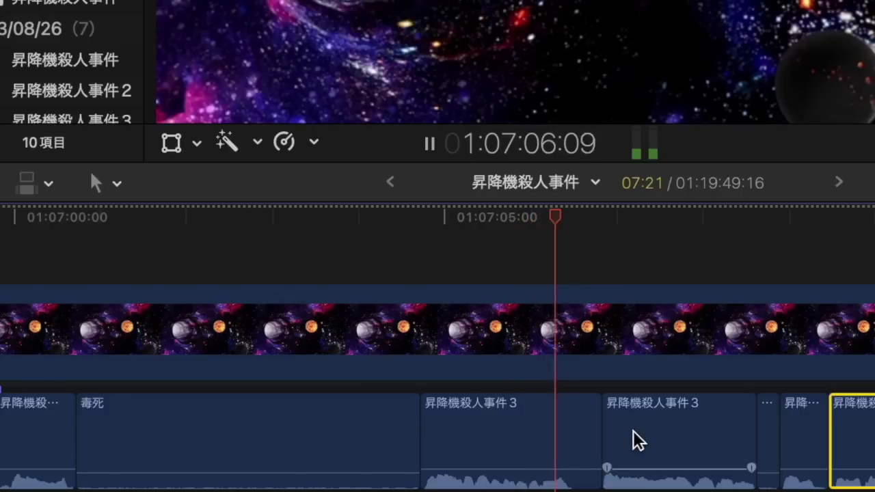
Step: Delete the narration take before the short 毒死 clip and the short narration piece right after it, and select the remaining narration
{"action": "left_click", "coordinate": [695, 487]}
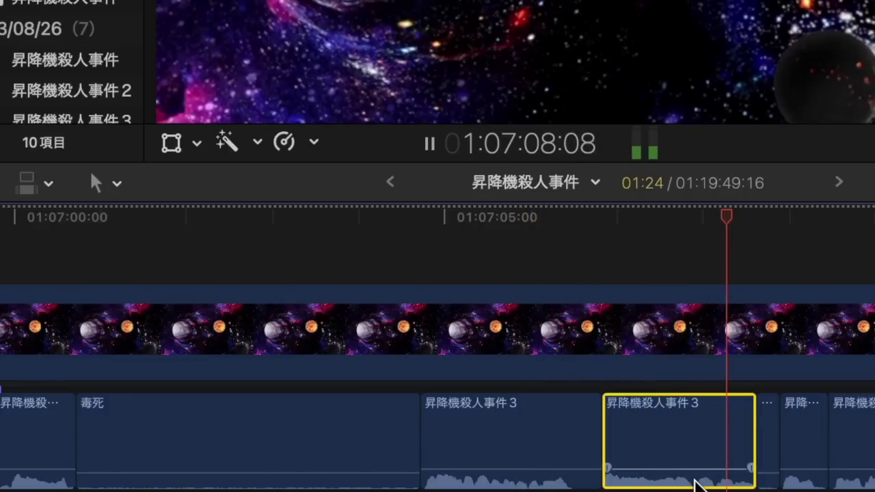
{"action": "key", "text": "Delete"}
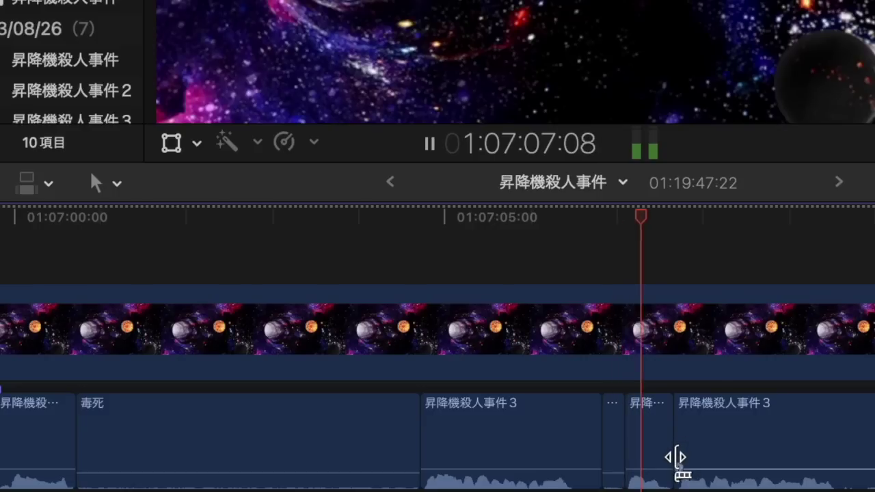
{"action": "left_click", "coordinate": [649, 463]}
{"action": "key", "text": "Delete"}
{"action": "left_click", "coordinate": [705, 458]}
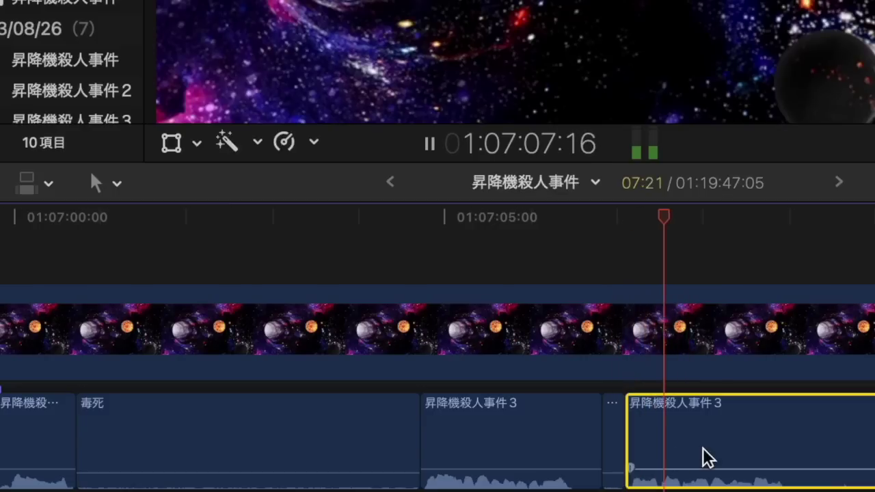
Step: Delete the selected narration take and the 8-frame 毒死 clip just before it, at about 01:07:06:25
{"action": "key", "text": "Delete"}
{"action": "left_click", "coordinate": [613, 457]}
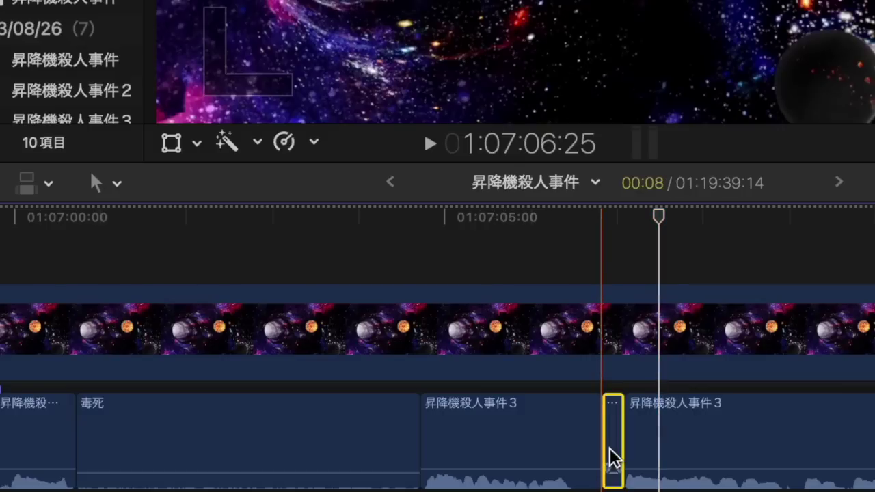
{"action": "key", "text": "space"}
{"action": "key", "text": "space"}
{"action": "key", "text": "Delete"}
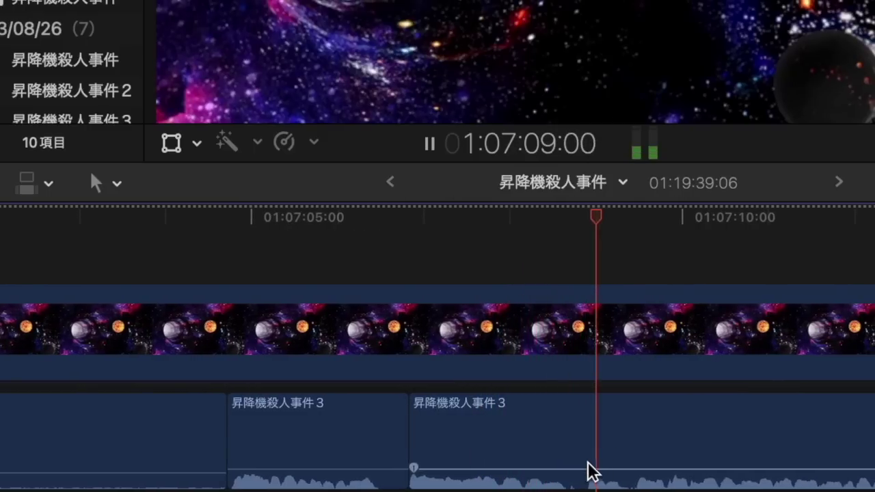
Step: Split the narration at about 01:07:08:21 and trim about 2 frames at the new cut
{"action": "key", "text": "space"}
{"action": "key", "text": "super+equal"}
{"action": "key", "text": "b"}
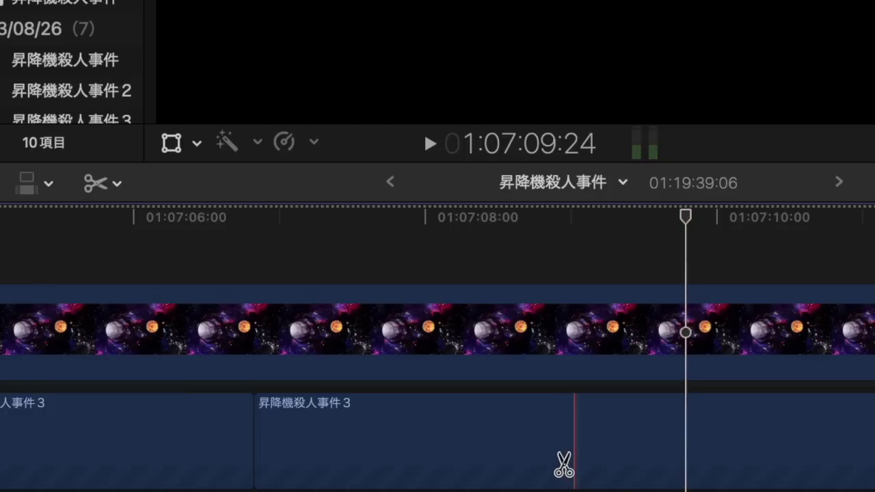
{"action": "left_click", "coordinate": [528, 449]}
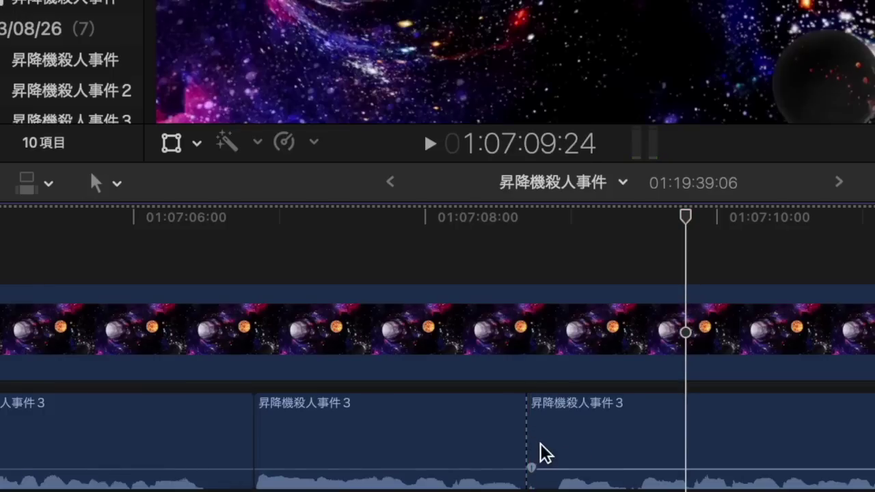
{"action": "left_click_drag", "start_coordinate": [533, 445], "coordinate": [524, 430]}
Step: Play back the trimmed join and listen to the following narration up to about 01:07:13:04
{"action": "left_click", "coordinate": [390, 400]}
{"action": "key", "text": "space"}
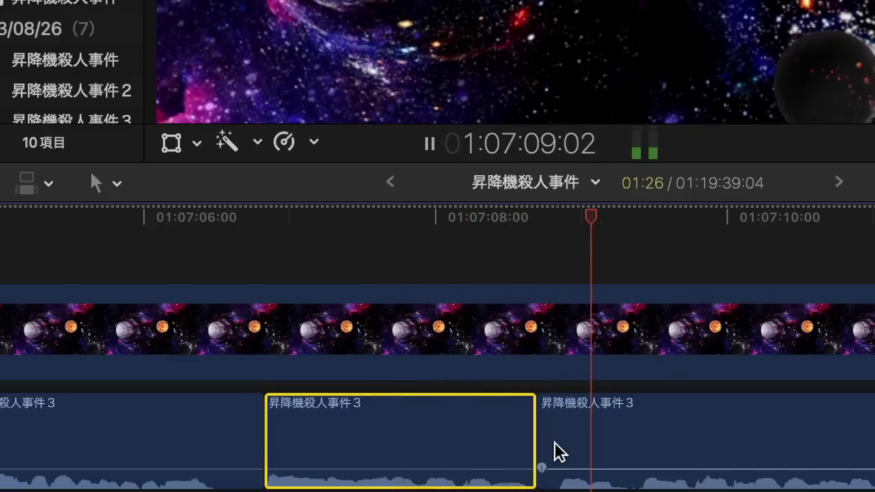
{"action": "scroll", "coordinate": [554, 442], "scroll_direction": "right", "scroll_amount": 5}
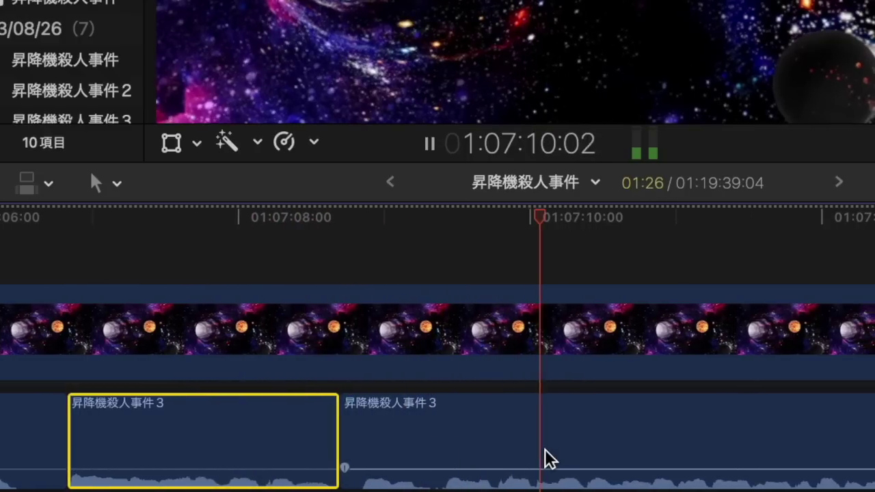
{"action": "key", "text": "super+minus"}
{"action": "scroll", "coordinate": [544, 459], "scroll_direction": "right", "scroll_amount": 6}
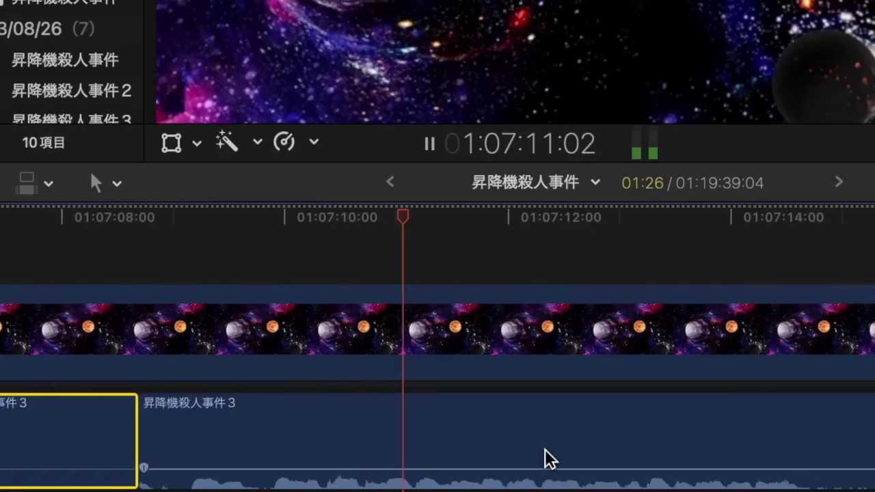
{"action": "key", "text": "super+minus"}
{"action": "scroll", "coordinate": [551, 459], "scroll_direction": "right", "scroll_amount": 4}
{"action": "key", "text": "super+minus"}
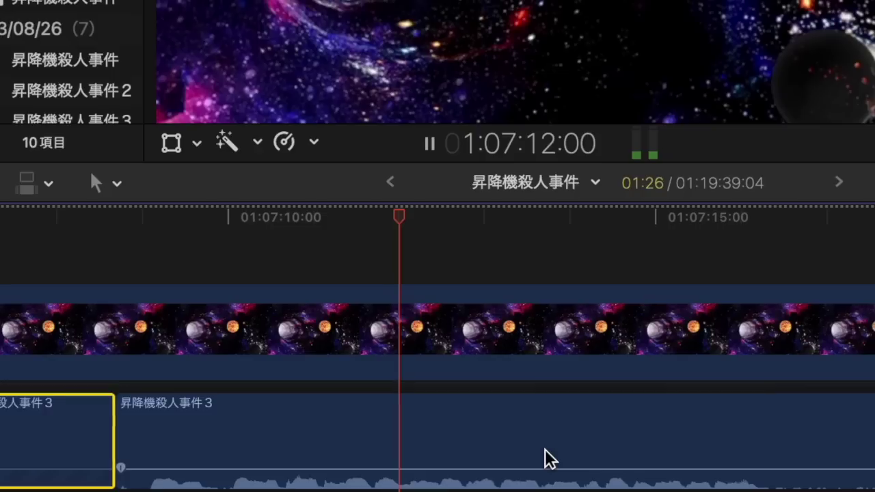
{"action": "key", "text": "space"}
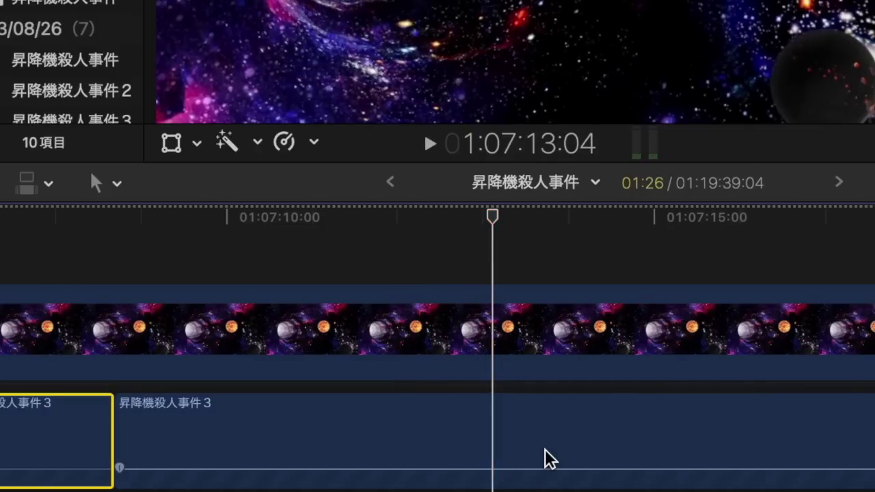
Step: Cut out the narration between about 01:07:13:20 and 01:07:15:15 and play back the join
{"action": "key", "text": "space"}
{"action": "key", "text": "b"}
{"action": "left_click", "coordinate": [542, 458]}
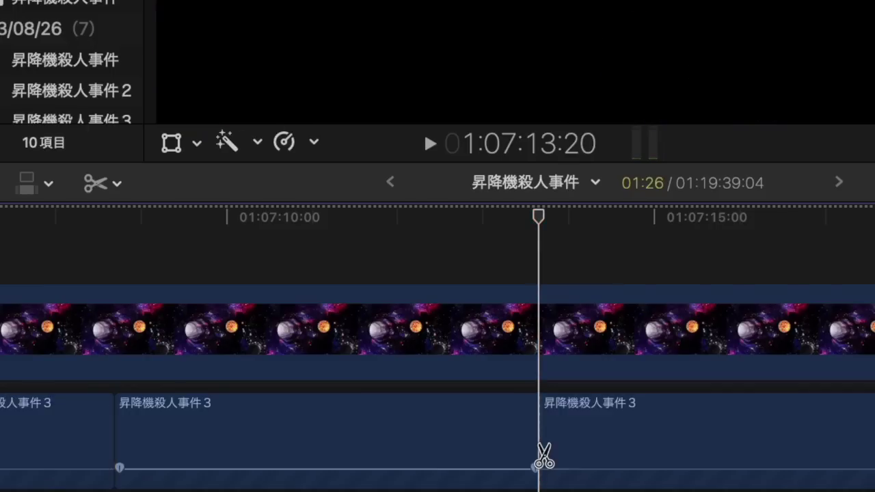
{"action": "scroll", "coordinate": [544, 457], "scroll_direction": "right", "scroll_amount": 5}
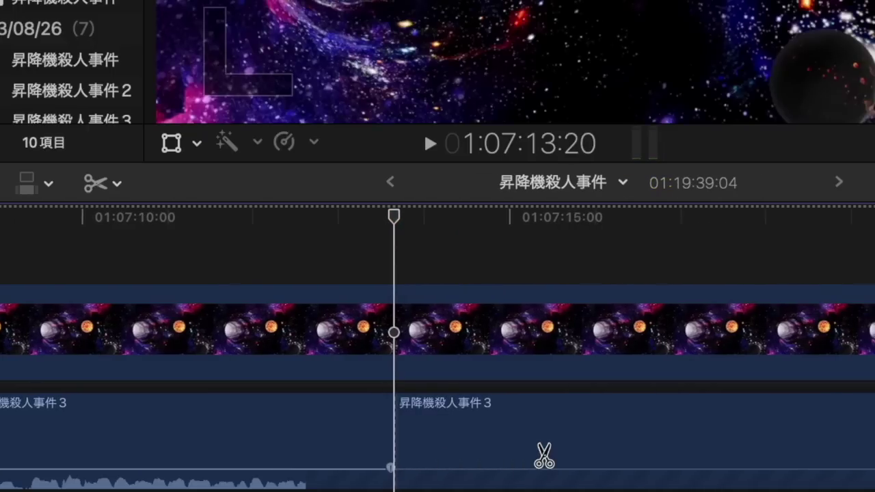
{"action": "key", "text": "space"}
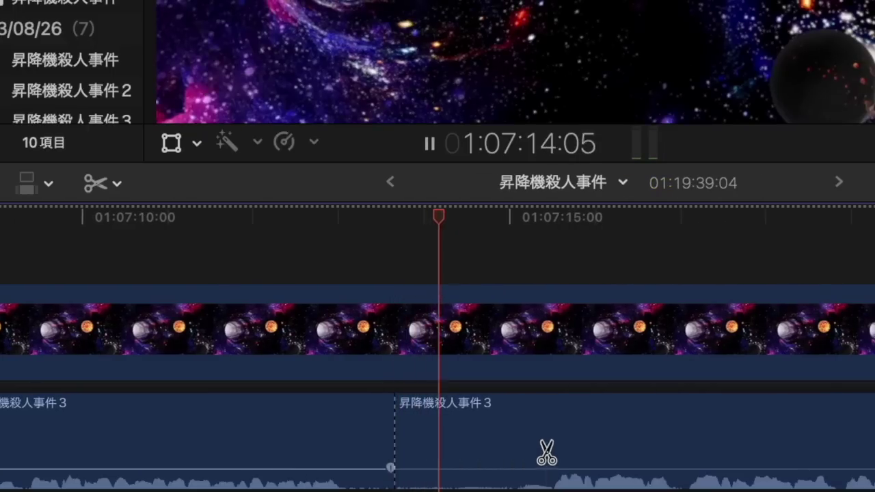
{"action": "key", "text": "space"}
{"action": "left_click", "coordinate": [552, 449]}
{"action": "key", "text": "a"}
{"action": "left_click", "coordinate": [527, 443]}
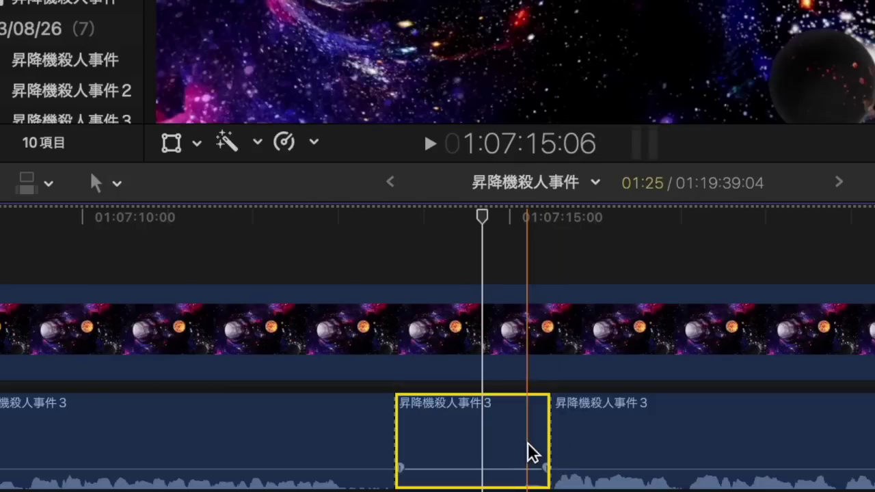
{"action": "key", "text": "Delete"}
{"action": "key", "text": "space"}
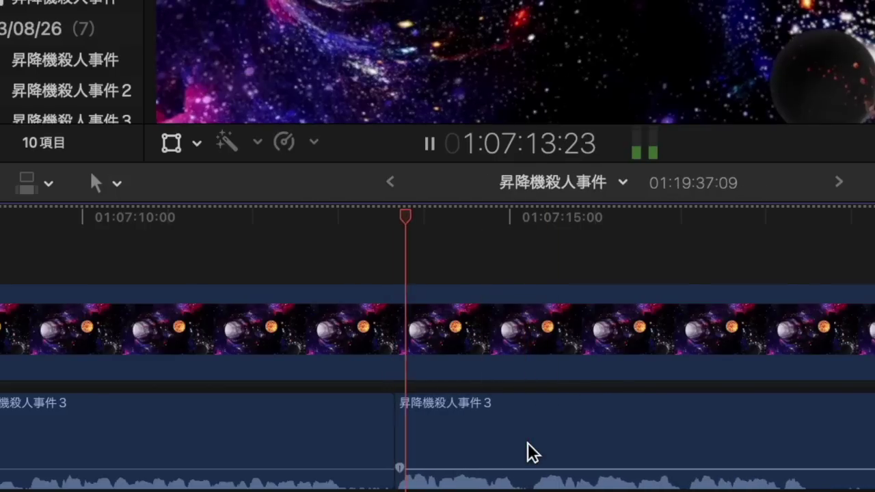
Step: Replay from about 01:07:12:06 and cut out the noise between about 01:07:13:02 and 01:07:13:20
{"action": "left_click", "coordinate": [272, 276]}
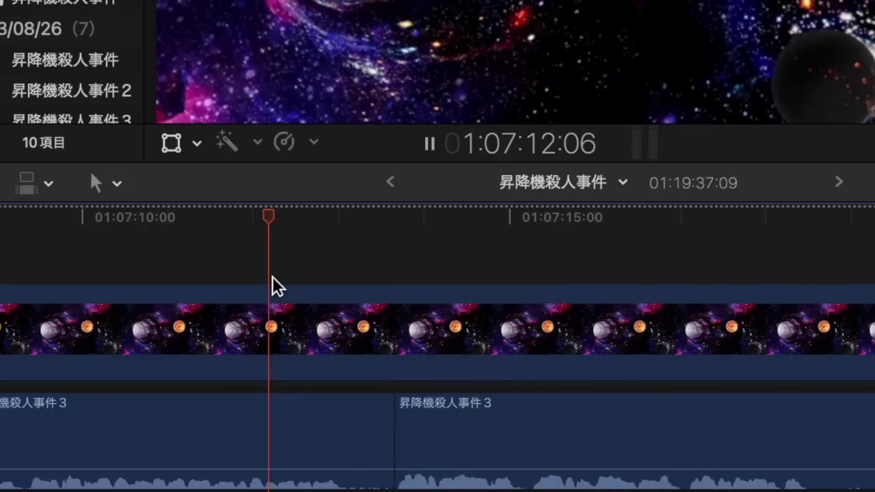
{"action": "key", "text": "space"}
{"action": "key", "text": "b"}
{"action": "left_click", "coordinate": [343, 471]}
{"action": "key", "text": "a"}
{"action": "left_click", "coordinate": [363, 463]}
{"action": "key", "text": "Delete"}
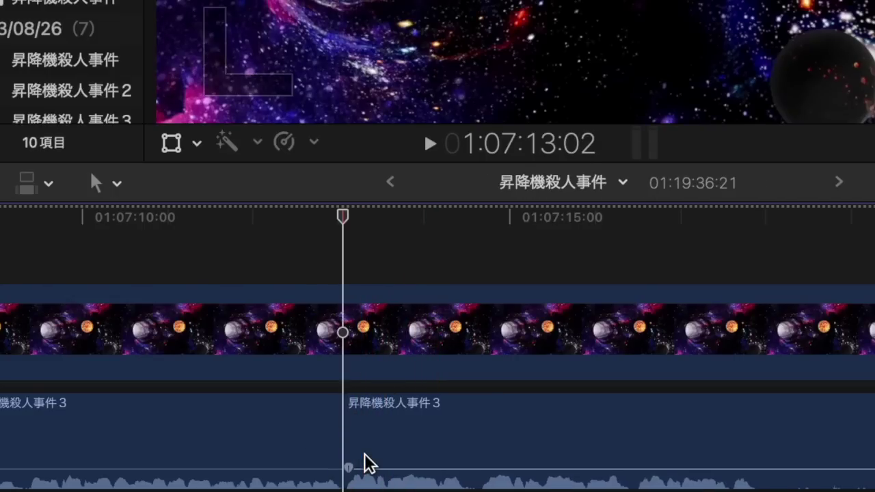
Step: Insert the 毒死 clip at about 01:07:13:02, trim it to about 19 frames, and play back the join
{"action": "key", "text": "super+v"}
{"action": "left_click_drag", "start_coordinate": [468, 441], "coordinate": [393, 441]}
{"action": "left_click", "coordinate": [305, 425]}
{"action": "key", "text": "space"}
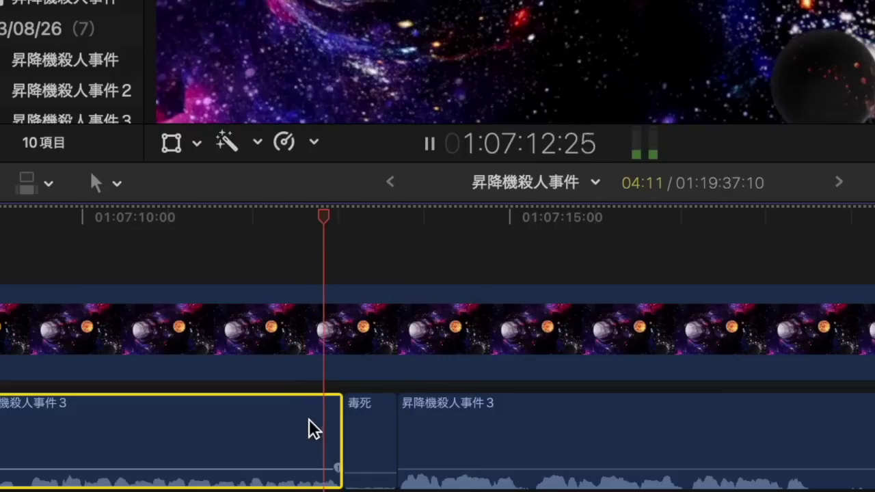
{"action": "mouse_move", "coordinate": [501, 471]}
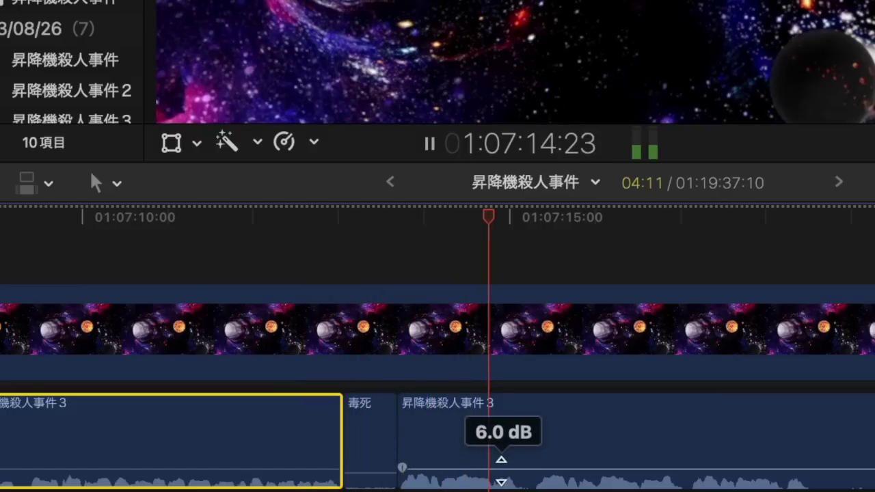
{"action": "key", "text": "space"}
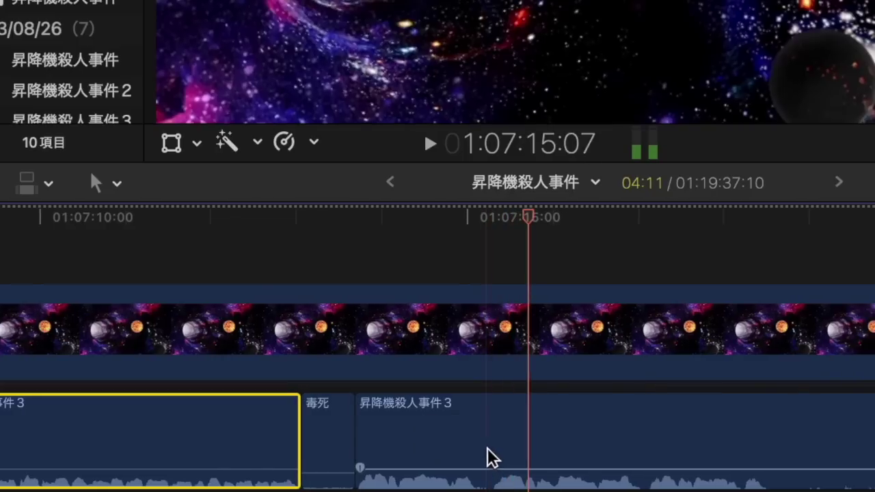
Step: Delete the narration between the end of the 19-frame 毒死 clip and about 01:07:15:07, and play back what follows
{"action": "key", "text": "b"}
{"action": "left_click", "coordinate": [486, 459]}
{"action": "key", "text": "a"}
{"action": "left_click", "coordinate": [441, 449]}
{"action": "key", "text": "Delete"}
{"action": "key", "text": "space"}
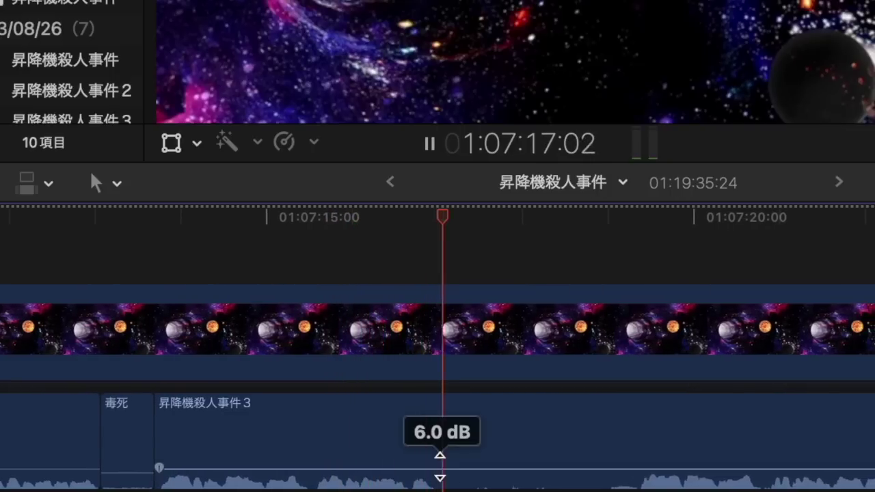
Step: Replace the pause between about 01:07:17:06 and 01:07:19:13 with the untrimmed 毒死 clip and play on
{"action": "key", "text": "b"}
{"action": "left_click", "coordinate": [440, 469]}
{"action": "left_click", "coordinate": [644, 442]}
{"action": "key", "text": "a"}
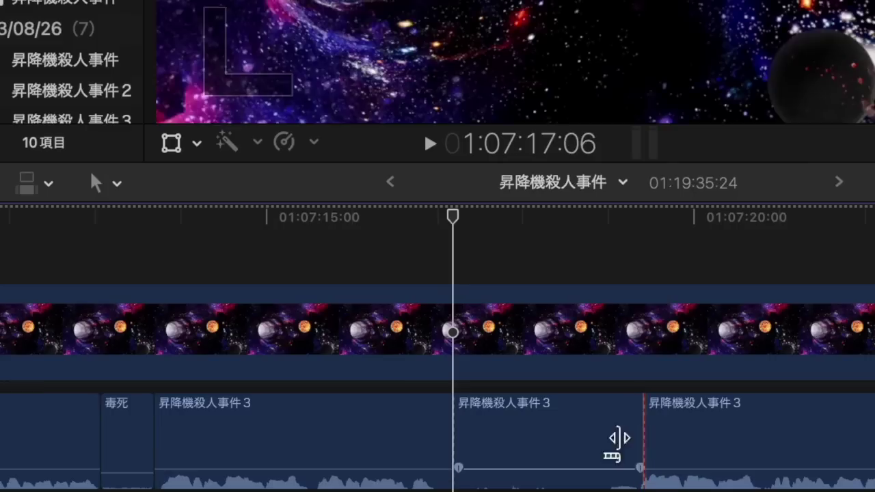
{"action": "left_click", "coordinate": [597, 435]}
{"action": "key", "text": "Delete"}
{"action": "key", "text": "super+v"}
{"action": "key", "text": "space"}
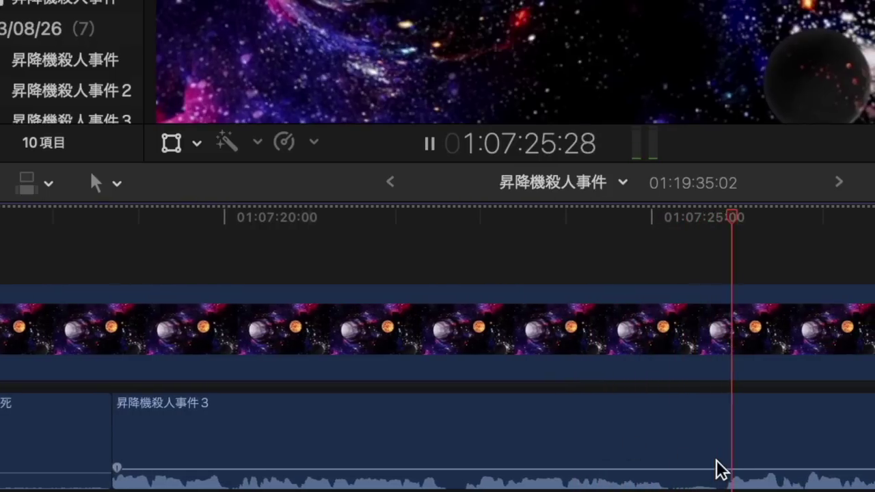
Step: Cut out the pause between about 01:07:25:06 and 01:07:25:25 in the narration
{"action": "key", "text": "b"}
{"action": "left_click", "coordinate": [668, 467]}
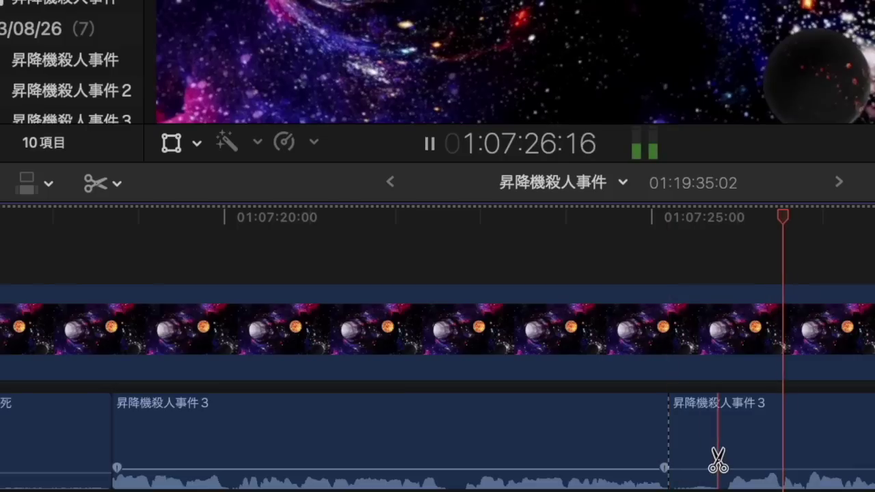
{"action": "left_click", "coordinate": [726, 458]}
{"action": "key", "text": "space"}
{"action": "key", "text": "a"}
{"action": "left_click", "coordinate": [717, 457]}
{"action": "key", "text": "Delete"}
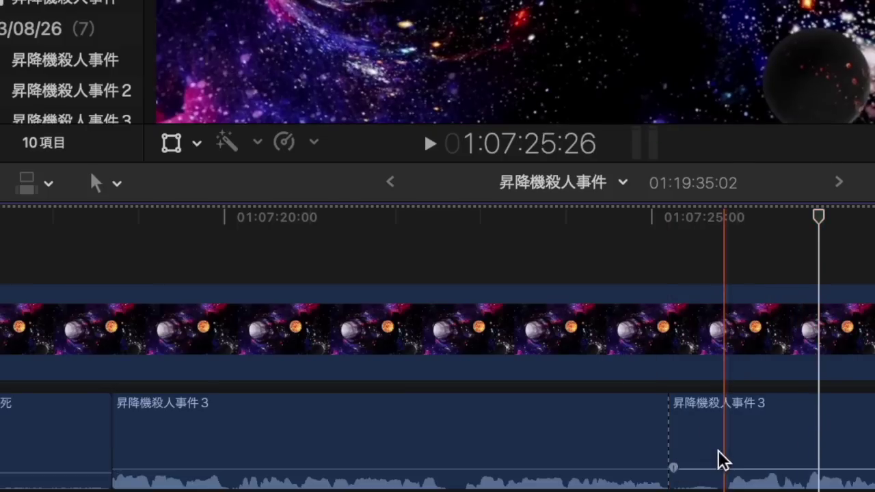
{"action": "key", "text": "b"}
{"action": "left_click", "coordinate": [723, 455]}
{"action": "key", "text": "a"}
{"action": "left_click", "coordinate": [706, 455]}
{"action": "key", "text": "Delete"}
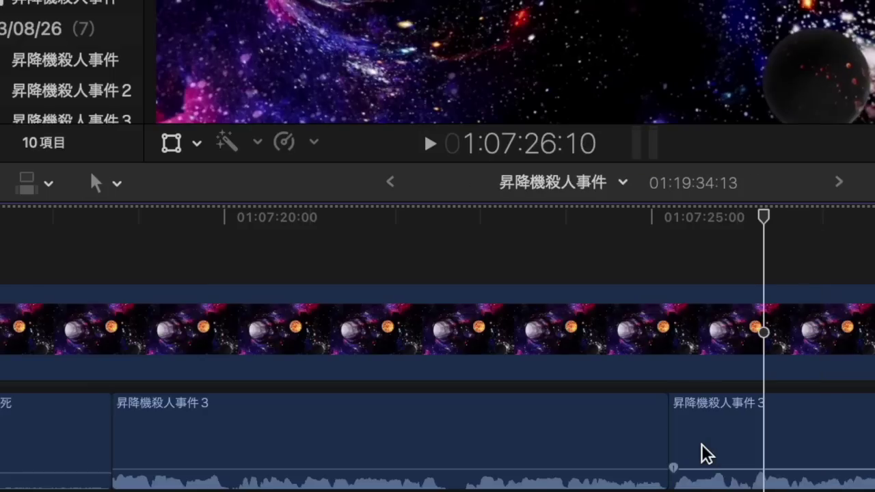
Step: Insert the 毒死 clip at the join at about 01:07:25:06, trim it to about 16 frames, and play it back
{"action": "key", "text": "super+v"}
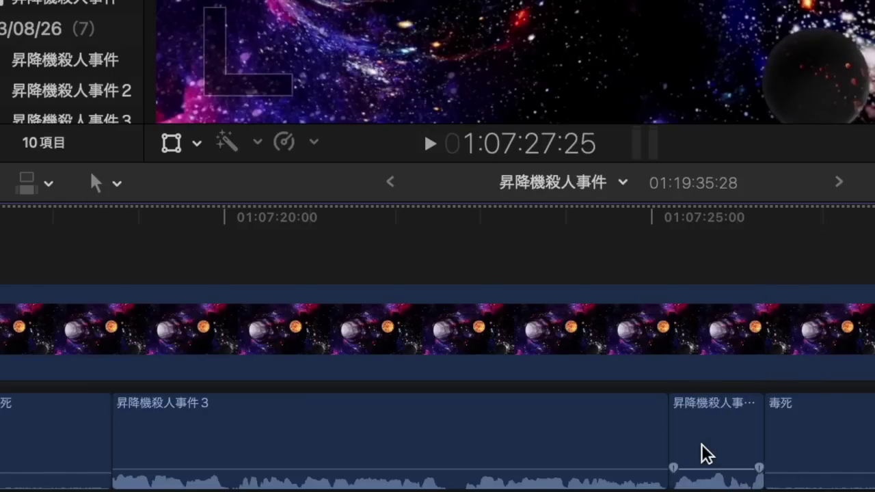
{"action": "key", "text": "super+shift+z"}
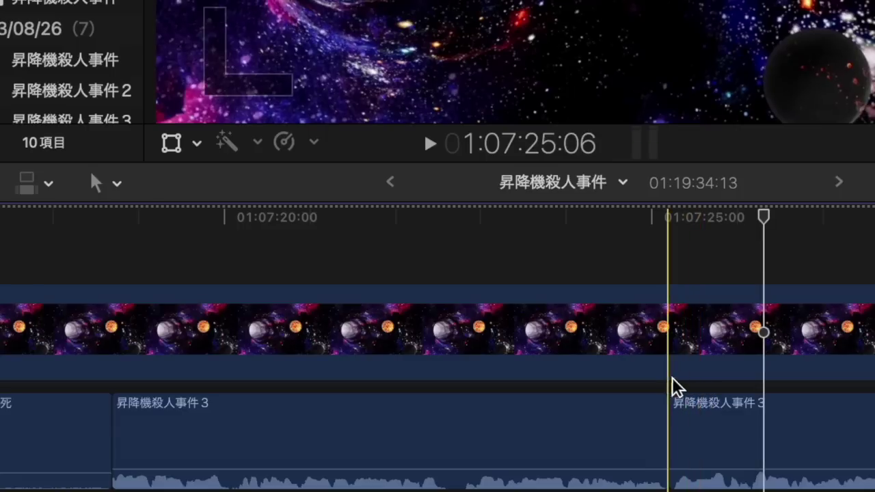
{"action": "key", "text": "super+z"}
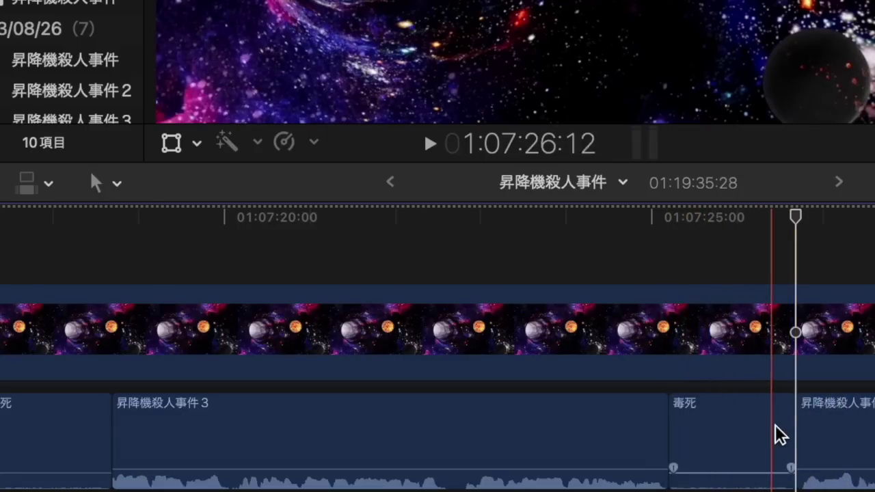
{"action": "left_click_drag", "start_coordinate": [787, 436], "coordinate": [706, 435]}
{"action": "key", "text": "space"}
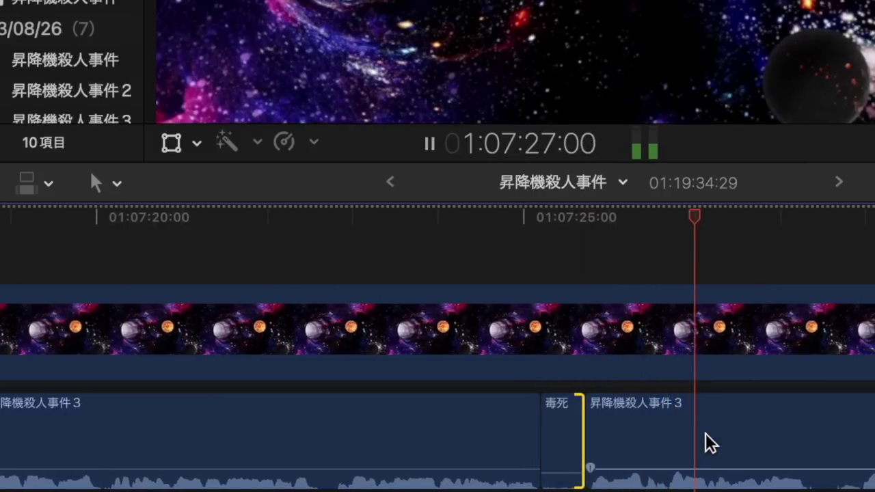
Step: Cut off and delete the narration take of about 3 seconds right after the 16-frame 毒死 clip, and play back the join
{"action": "left_click", "coordinate": [818, 387]}
{"action": "key", "text": "space"}
{"action": "key", "text": "b"}
{"action": "left_click", "coordinate": [813, 437]}
{"action": "left_click", "coordinate": [794, 436]}
{"action": "key", "text": "Delete"}
{"action": "key", "text": "space"}
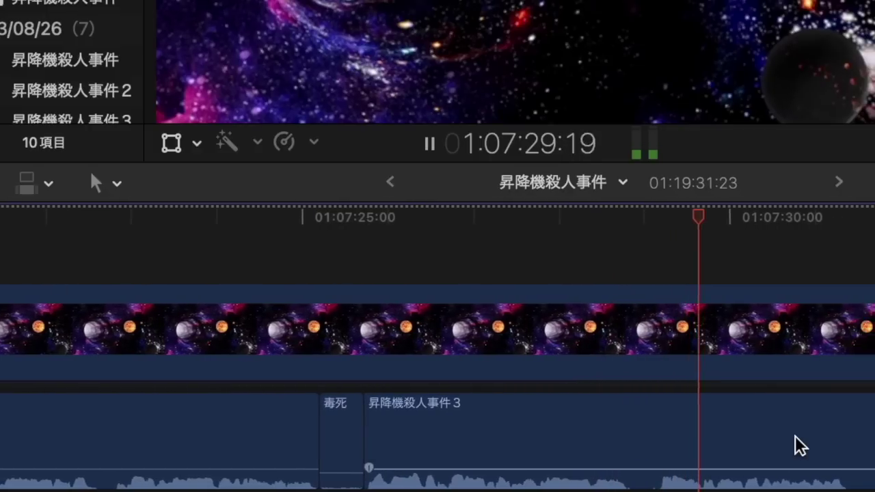
Step: Replay the passage around 01:07:29 and cut out the 9-frame pause between about 01:07:28:26 and 01:07:29:05
{"action": "left_click", "coordinate": [601, 391]}
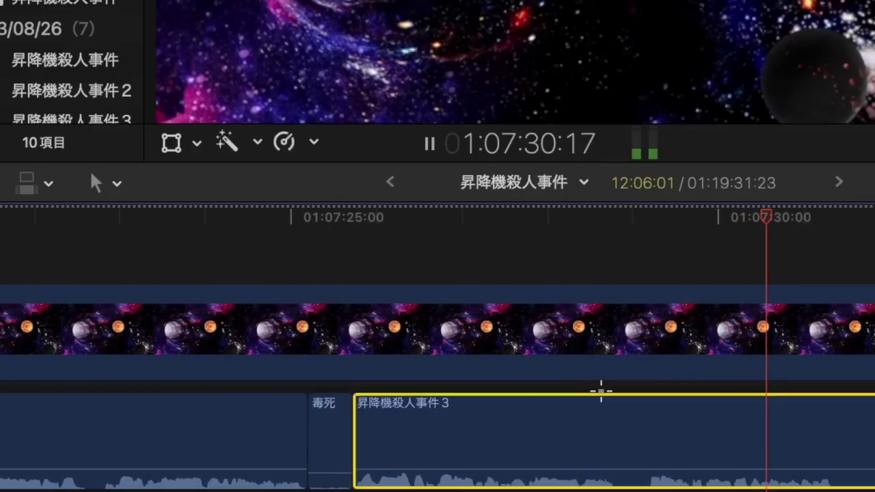
{"action": "mouse_move", "coordinate": [621, 469]}
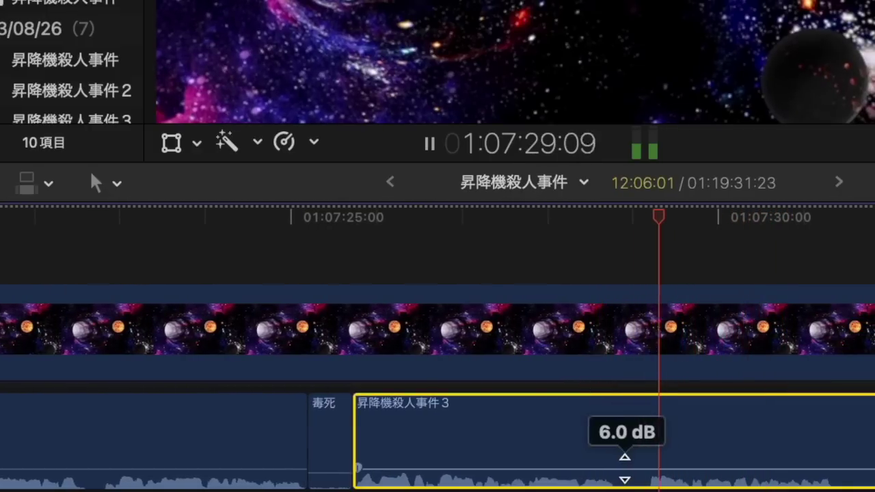
{"action": "key", "text": "space"}
{"action": "key", "text": "b"}
{"action": "left_click", "coordinate": [619, 469]}
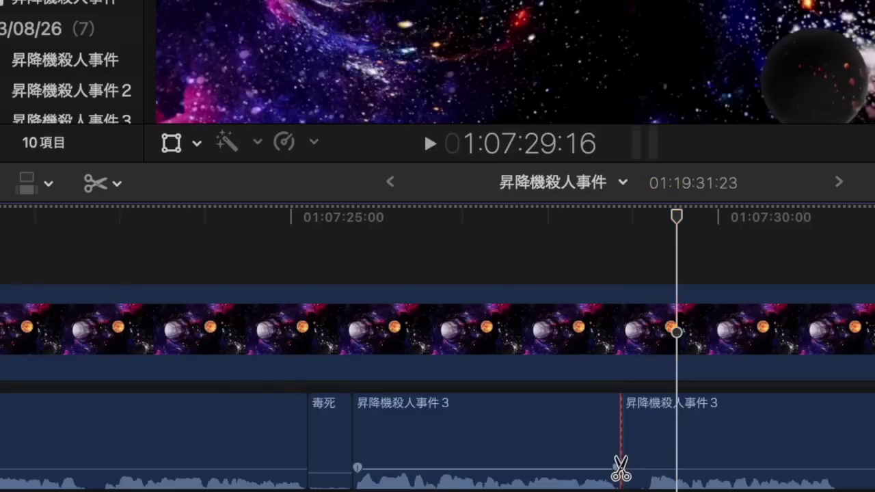
{"action": "left_click", "coordinate": [646, 464]}
{"action": "key", "text": "a"}
{"action": "left_click", "coordinate": [639, 462]}
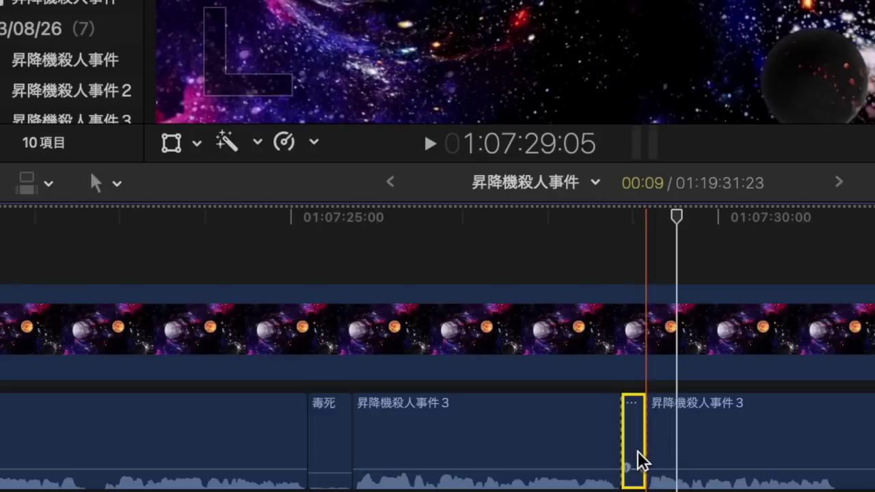
{"action": "key", "text": "BackSpace"}
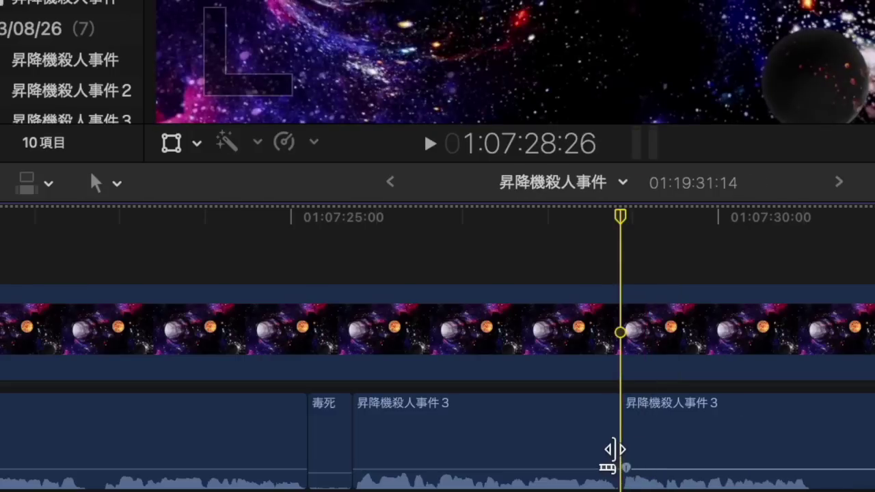
Step: Insert the 毒死 clip at the join at about 01:07:28:26, trim it to about 9 frames, and play it back
{"action": "key", "text": "space"}
{"action": "left_click_drag", "start_coordinate": [614, 449], "coordinate": [611, 448]}
{"action": "key", "text": "space"}
{"action": "key", "text": "super+v"}
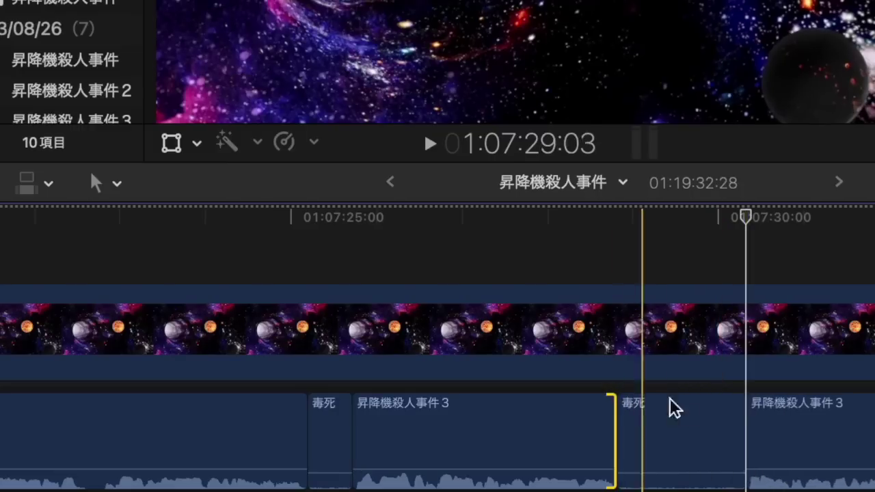
{"action": "left_click_drag", "start_coordinate": [743, 426], "coordinate": [634, 428]}
{"action": "left_click", "coordinate": [533, 373]}
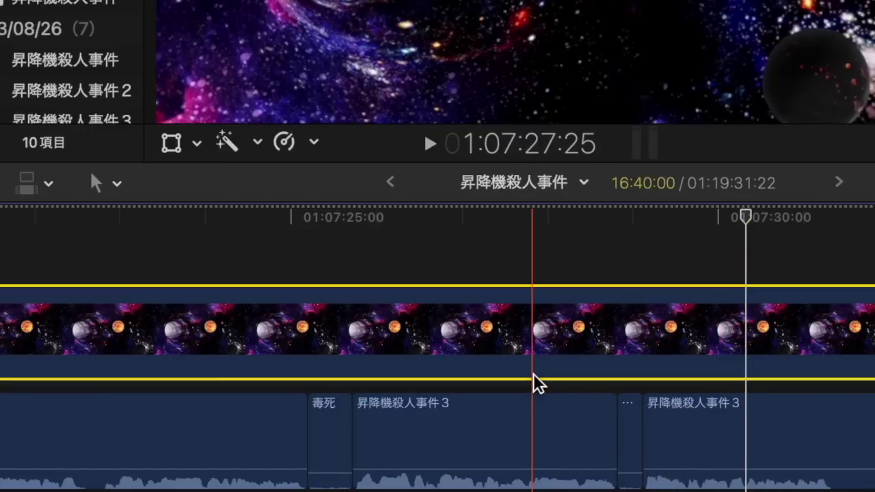
{"action": "key", "text": "space"}
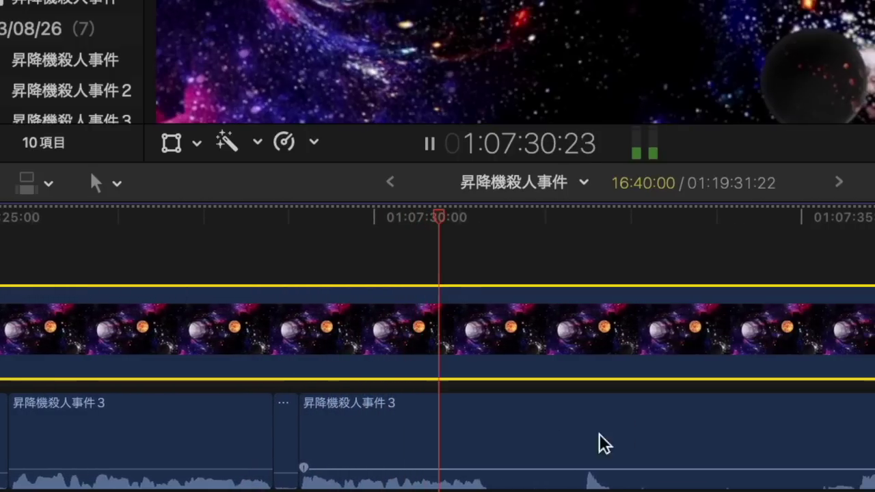
Step: Cut out the narration section between about 01:07:31:10 and 01:07:35:18
{"action": "key", "text": "space"}
{"action": "key", "text": "b"}
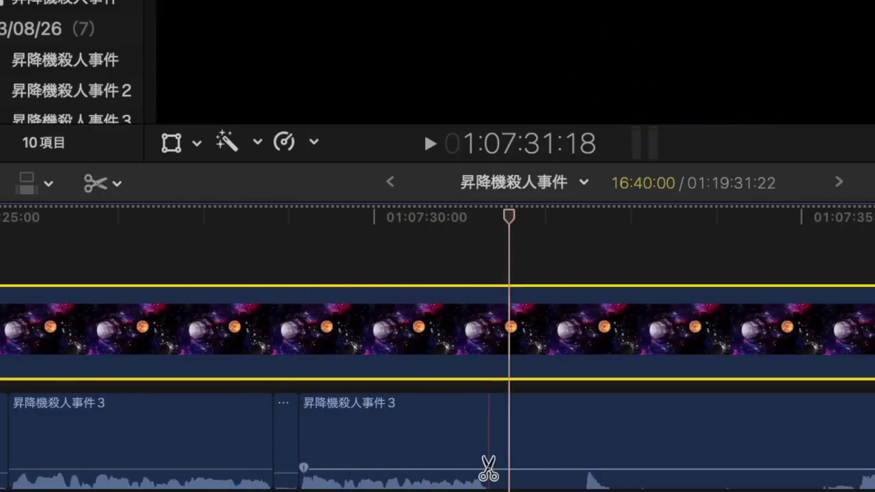
{"action": "left_click", "coordinate": [488, 469]}
{"action": "key", "text": "space"}
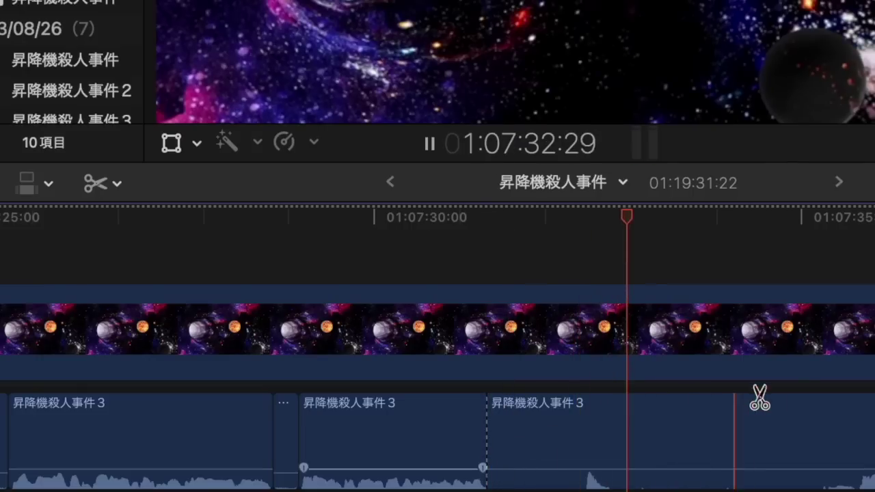
{"action": "left_click", "coordinate": [827, 387]}
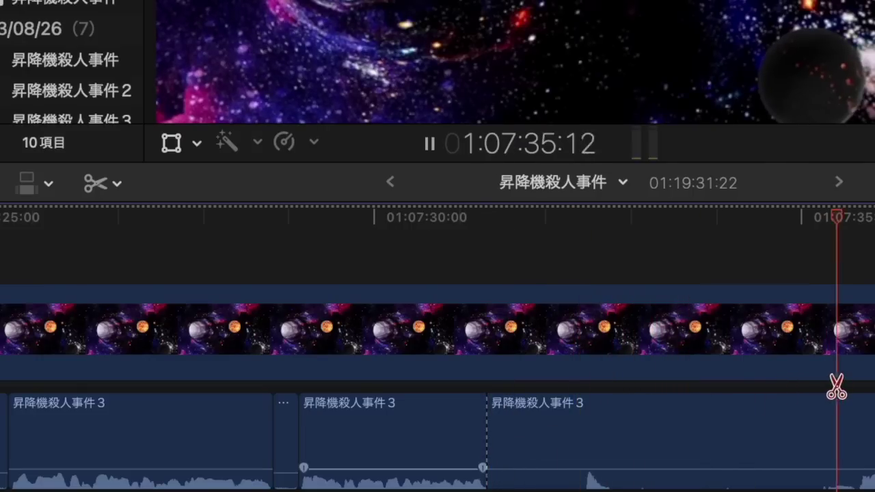
{"action": "left_click", "coordinate": [854, 423]}
{"action": "key", "text": "space"}
{"action": "key", "text": "a"}
{"action": "left_click", "coordinate": [779, 431]}
{"action": "key", "text": "Delete"}
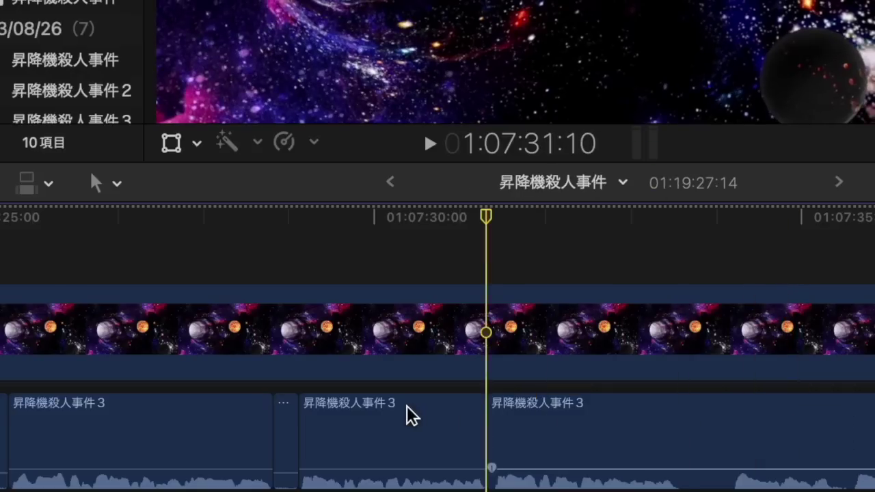
Step: Delete the narration take between the 9-frame 毒死 clip and 01:07:31:10, and play back the join
{"action": "left_click", "coordinate": [408, 413]}
{"action": "key", "text": "Delete"}
{"action": "key", "text": "space"}
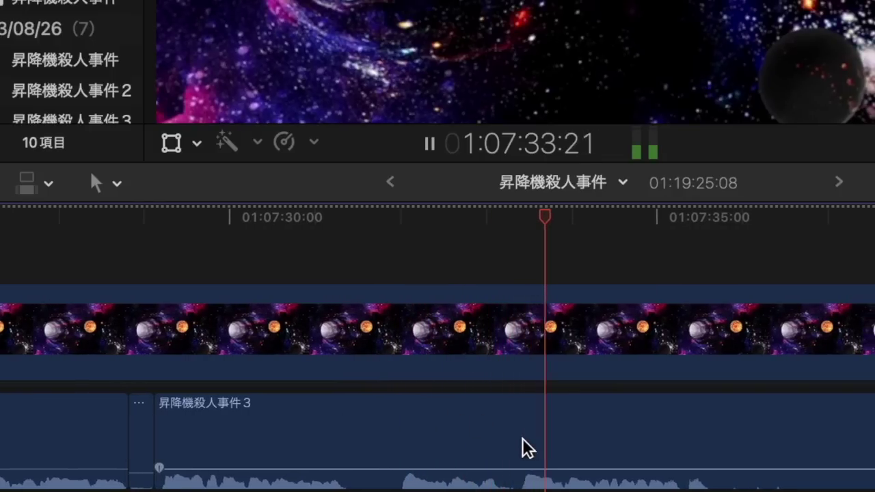
Step: Cut out the narration take between about 01:07:31:28 and 01:07:33:12, and play back the passage
{"action": "key", "text": "space"}
{"action": "key", "text": "b"}
{"action": "left_click", "coordinate": [522, 444]}
{"action": "left_click", "coordinate": [402, 443]}
{"action": "key", "text": "a"}
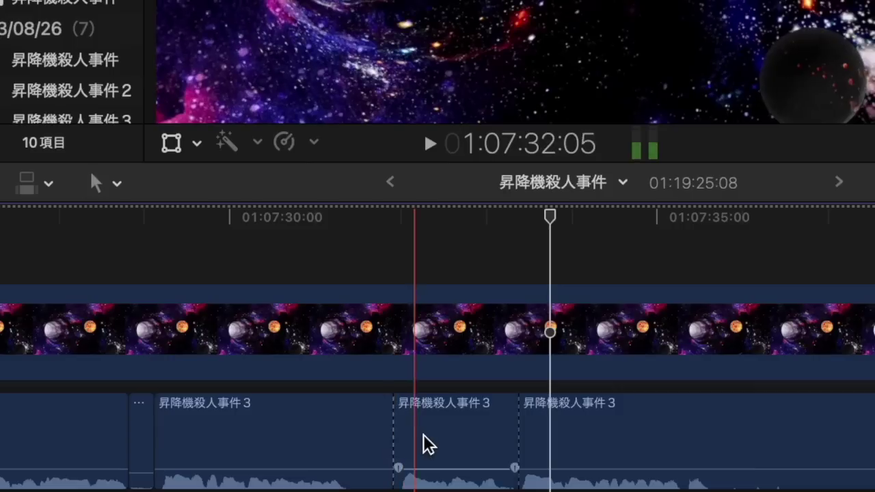
{"action": "left_click", "coordinate": [423, 435]}
{"action": "key", "text": "space"}
{"action": "key", "text": "Delete"}
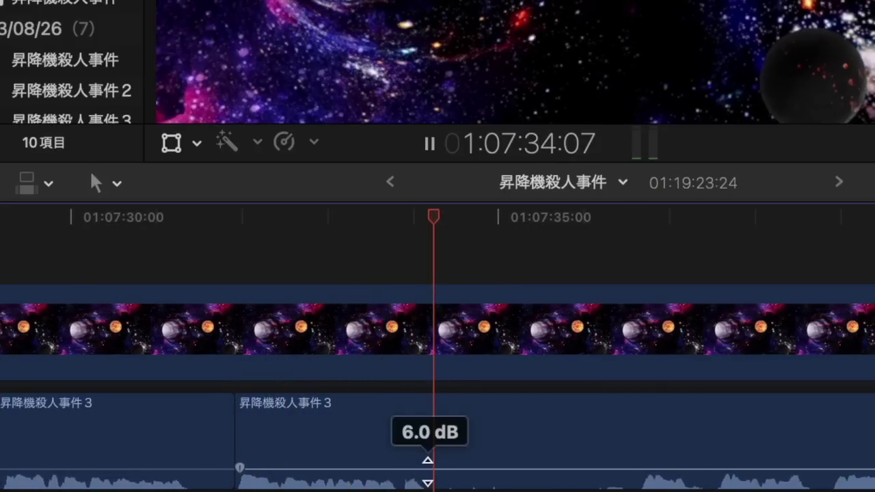
Step: Replace the pause between about 01:07:34:05 and 01:07:36:21 with the full-length 毒死 clip, and play back the join
{"action": "key", "text": "space"}
{"action": "key", "text": "b"}
{"action": "left_click", "coordinate": [428, 472]}
{"action": "left_click", "coordinate": [641, 447]}
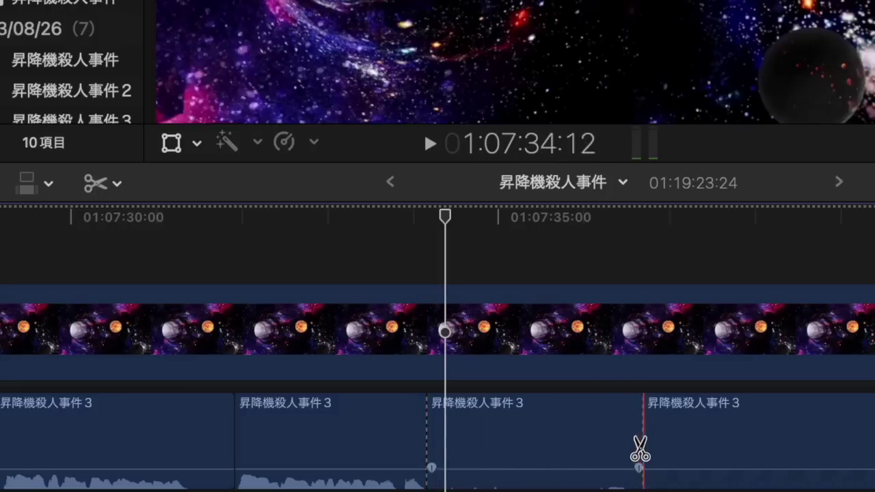
{"action": "key", "text": "a"}
{"action": "left_click", "coordinate": [565, 451]}
{"action": "key", "text": "w"}
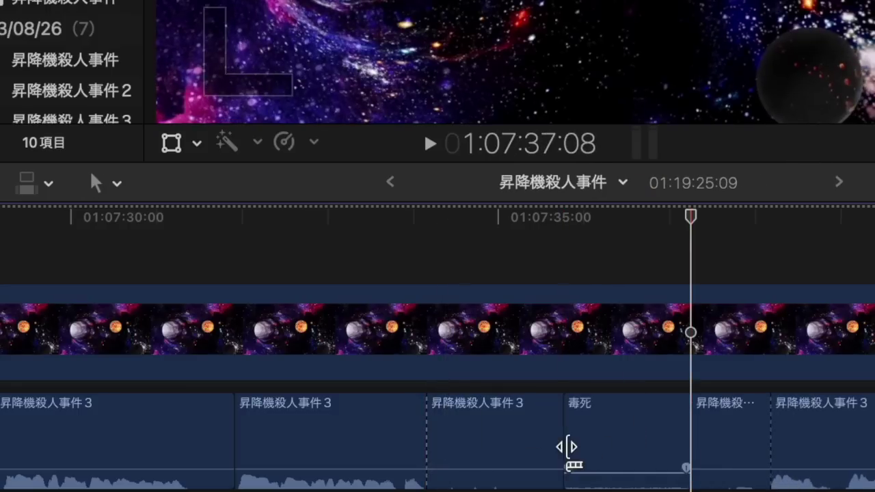
{"action": "key", "text": "ctrl+z"}
{"action": "key", "text": "Delete"}
{"action": "key", "text": "w"}
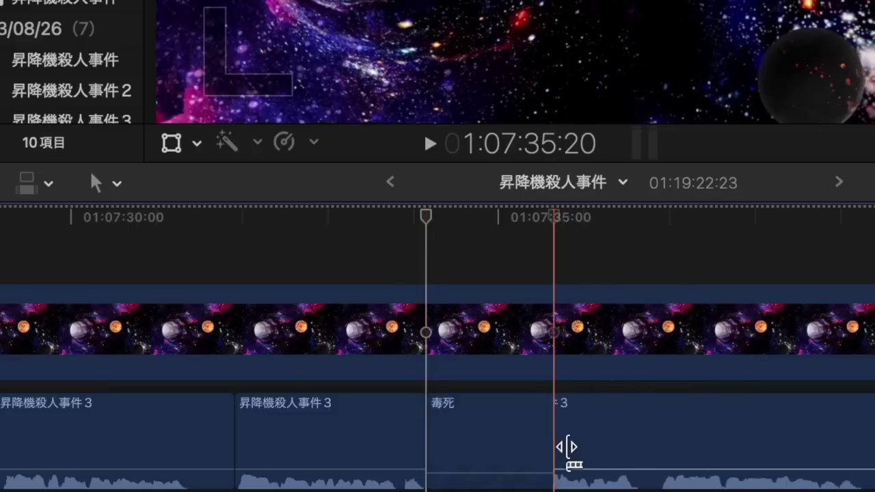
{"action": "key", "text": "space"}
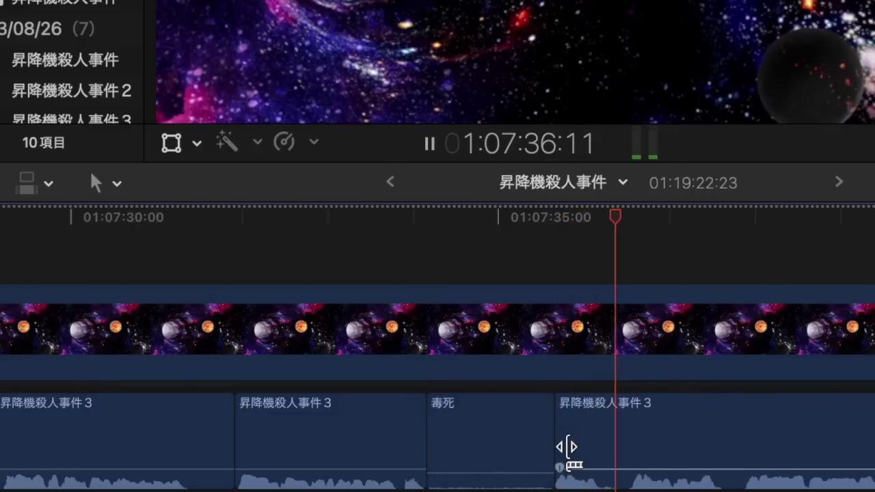
Step: Cut off and delete the 26-frame narration fragment right after the new 毒死 clip, and play on from there
{"action": "key", "text": "space"}
{"action": "key", "text": "super+b"}
{"action": "left_click", "coordinate": [608, 448]}
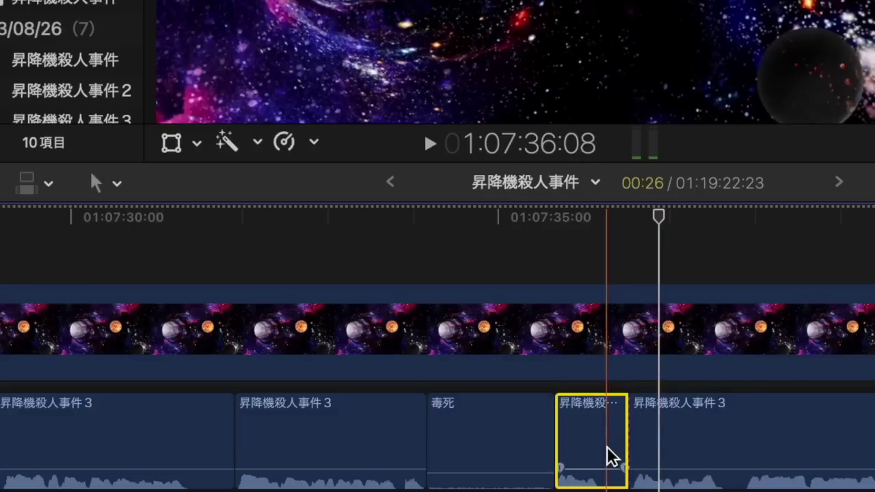
{"action": "key", "text": "Delete"}
{"action": "key", "text": "space"}
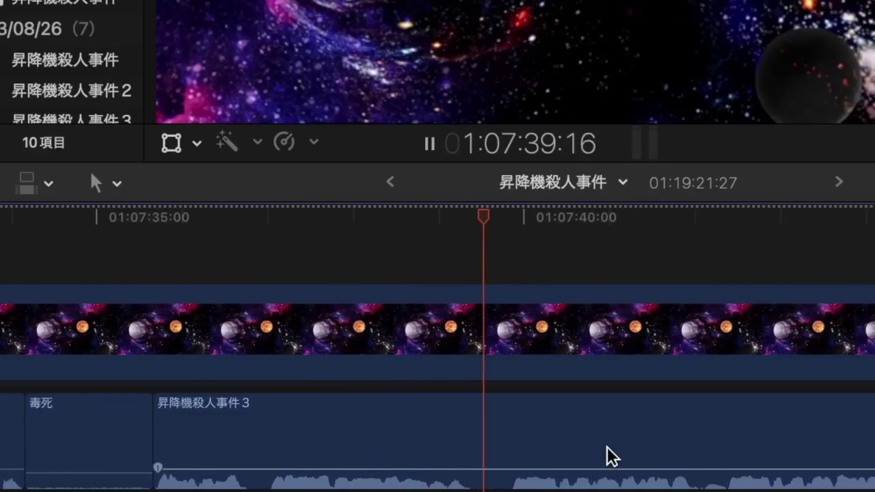
Step: Cut out the narration take between about 01:07:39:23 and 01:07:42:11, and play back the join
{"action": "left_click", "coordinate": [712, 384]}
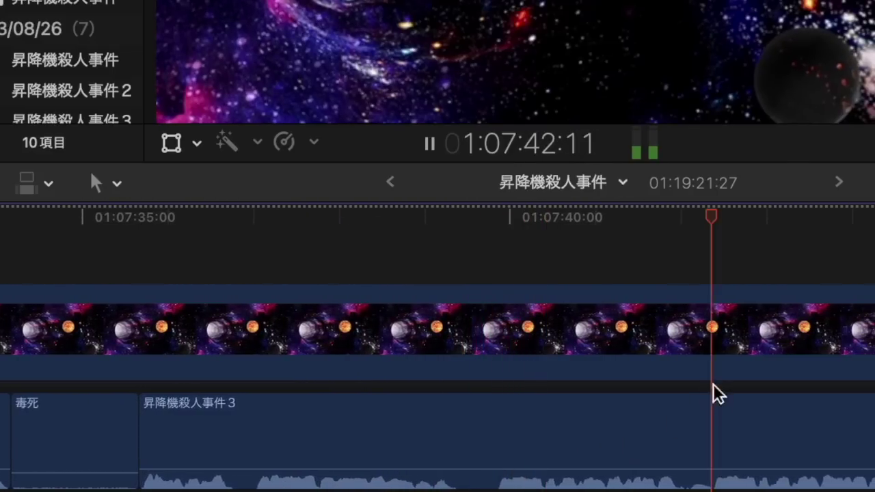
{"action": "key", "text": "space"}
{"action": "key", "text": "b"}
{"action": "left_click", "coordinate": [713, 427]}
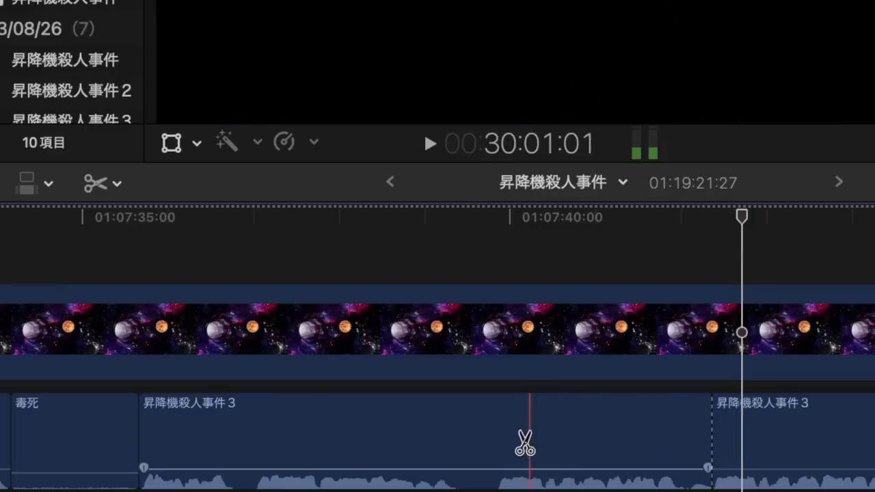
{"action": "left_click", "coordinate": [492, 448]}
{"action": "key", "text": "a"}
{"action": "left_click", "coordinate": [524, 449]}
{"action": "key", "text": "Delete"}
{"action": "key", "text": "space"}
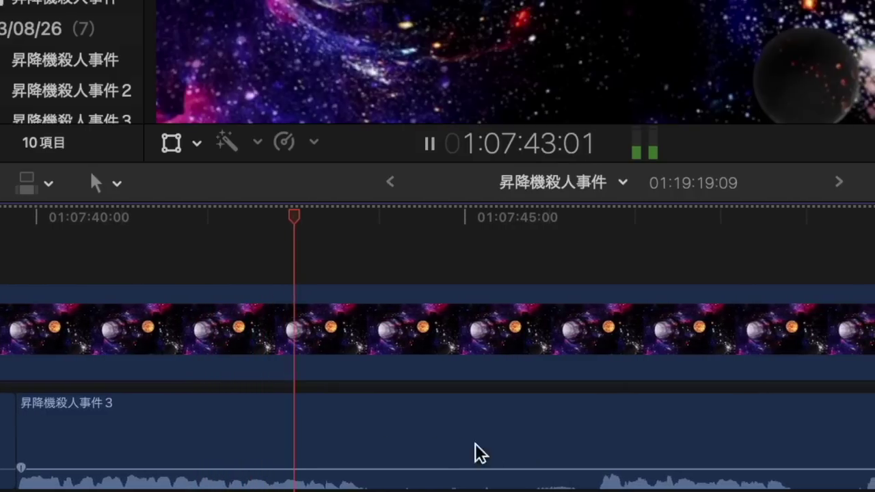
Step: Replace the pause between about 01:07:43:25 and 01:07:46:16 with the 毒死 clip, and play it back
{"action": "key", "text": "space"}
{"action": "key", "text": "b"}
{"action": "left_click", "coordinate": [363, 469]}
{"action": "left_click", "coordinate": [578, 453]}
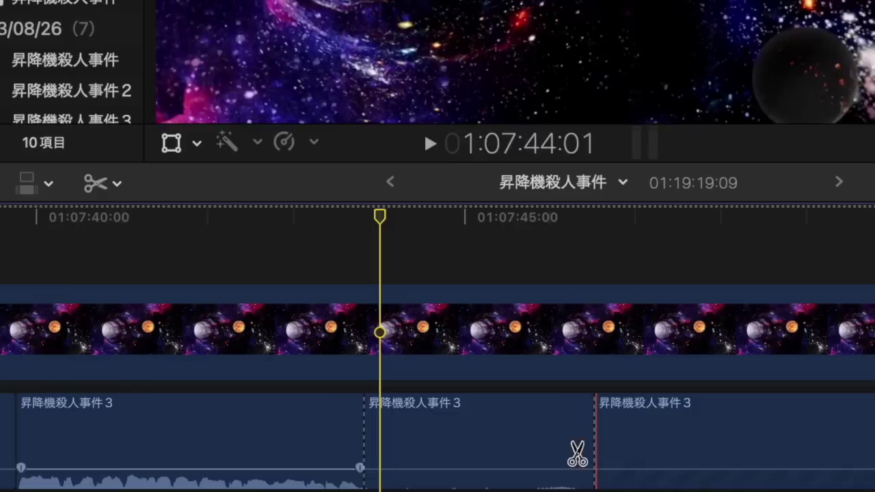
{"action": "key", "text": "a"}
{"action": "left_click", "coordinate": [541, 458]}
{"action": "key", "text": "Delete"}
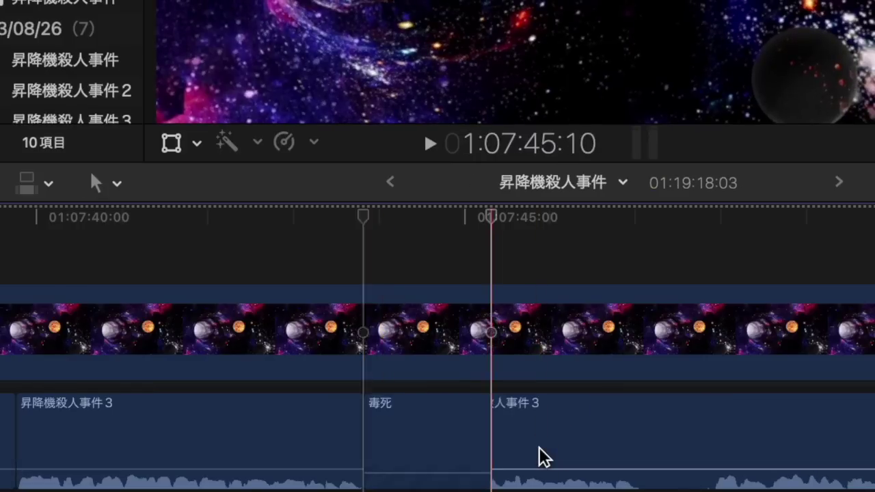
{"action": "key", "text": "space"}
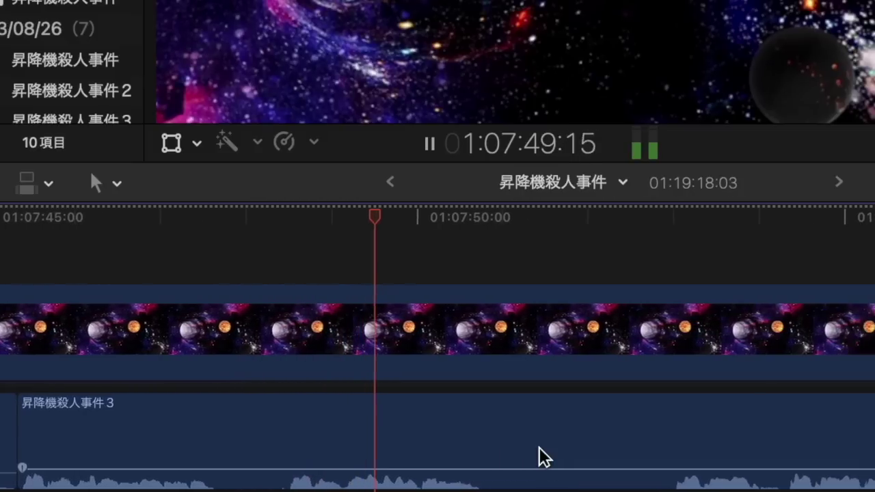
Step: Replace the narration section between about 01:07:50:26 and 01:07:54:08 with the 毒死 clip, and play it back
{"action": "key", "text": "space"}
{"action": "key", "text": "b"}
{"action": "left_click", "coordinate": [467, 451]}
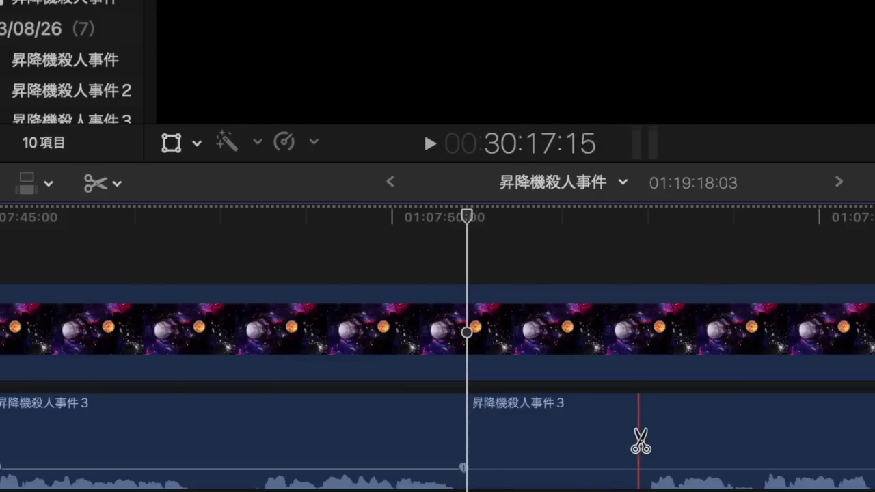
{"action": "key", "text": "space"}
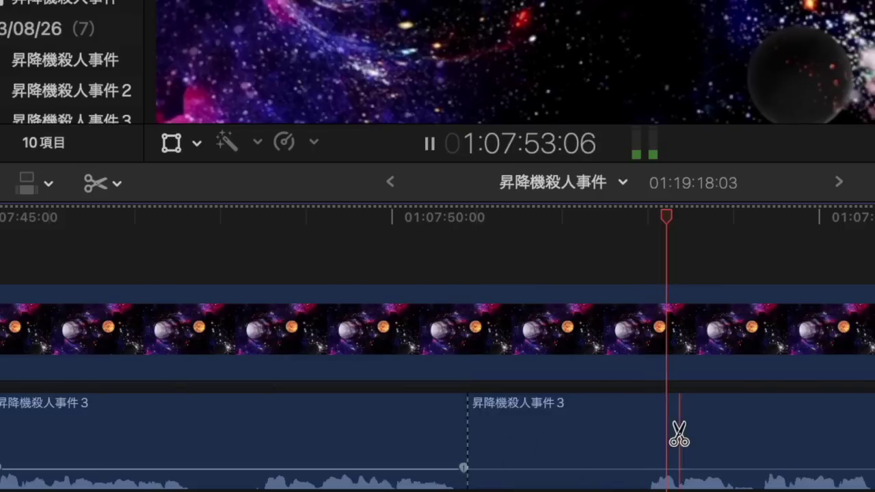
{"action": "left_click", "coordinate": [759, 430]}
{"action": "key", "text": "space"}
{"action": "key", "text": "a"}
{"action": "left_click", "coordinate": [722, 433]}
{"action": "key", "text": "Delete"}
{"action": "key", "text": "w"}
{"action": "key", "text": "space"}
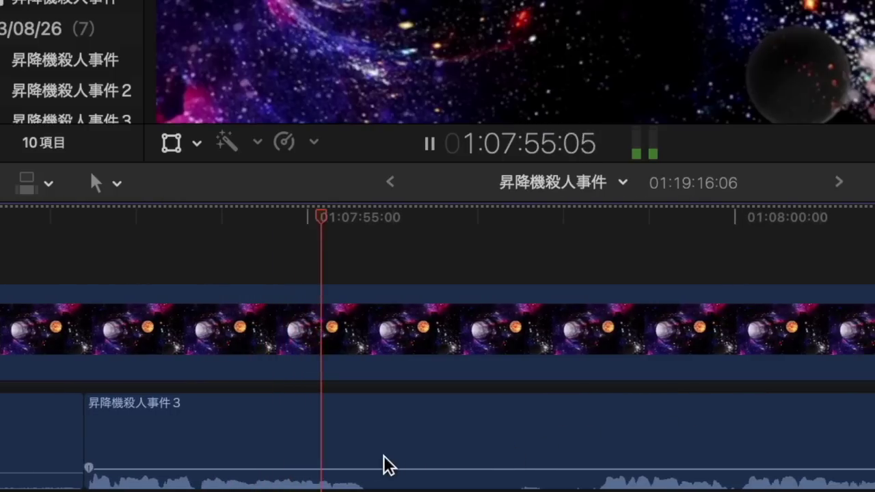
Step: Split the narration at about 01:07:55:21, 01:07:58:00 and 01:07:58:09, and delete the 9-frame piece between the last two splits
{"action": "key", "text": "space"}
{"action": "key", "text": "b"}
{"action": "left_click", "coordinate": [369, 471]}
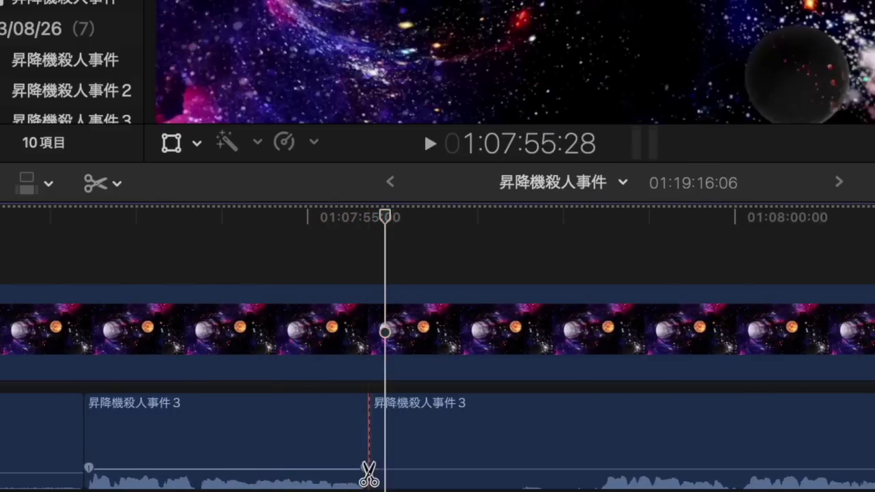
{"action": "left_click", "coordinate": [591, 438]}
{"action": "left_click", "coordinate": [564, 437]}
{"action": "key", "text": "a"}
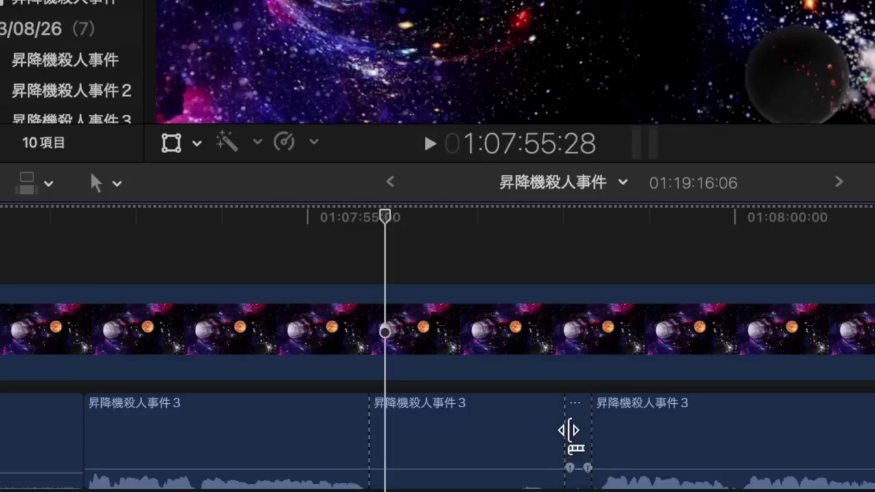
{"action": "left_click", "coordinate": [576, 433]}
{"action": "key", "text": "Delete"}
Step: Replace the silent piece between about 01:07:55:21 and 01:07:58:00 with the 毒死 clip, and play back the join
{"action": "left_click", "coordinate": [542, 437]}
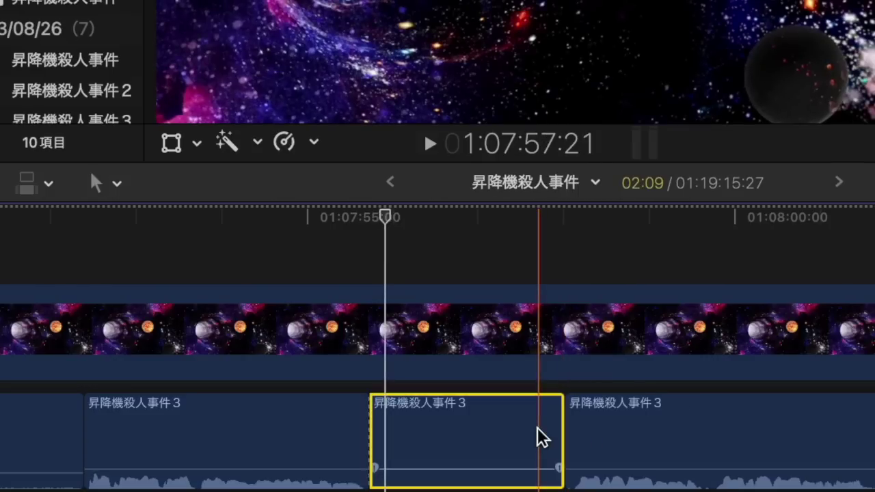
{"action": "key", "text": "Delete"}
{"action": "key", "text": "super+v"}
{"action": "key", "text": "space"}
{"action": "key", "text": "space"}
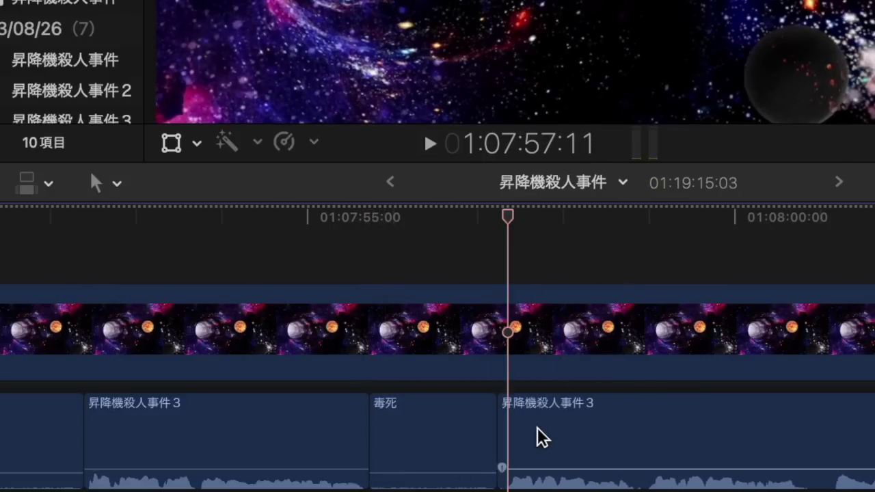
{"action": "key", "text": "space"}
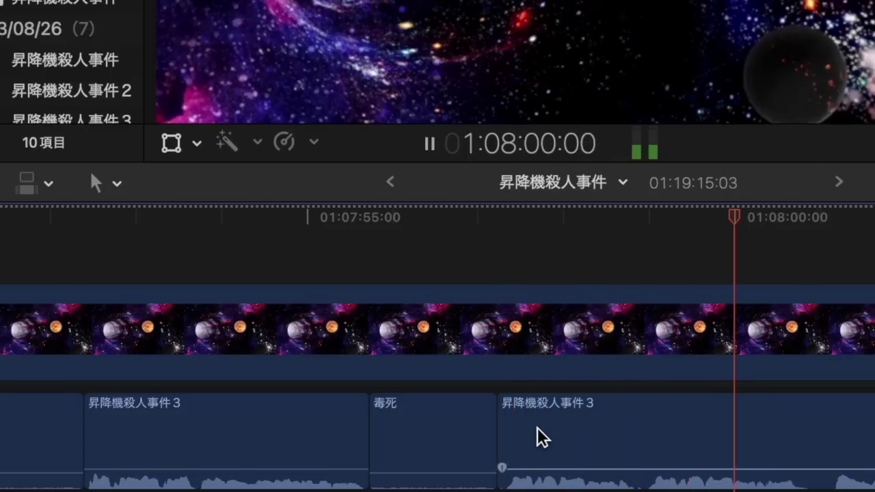
Step: Delete the narration take between the 毒死 clip and about 01:07:58:27, and trim 2 frames off the start of the following clip
{"action": "key", "text": "space"}
{"action": "key", "text": "b"}
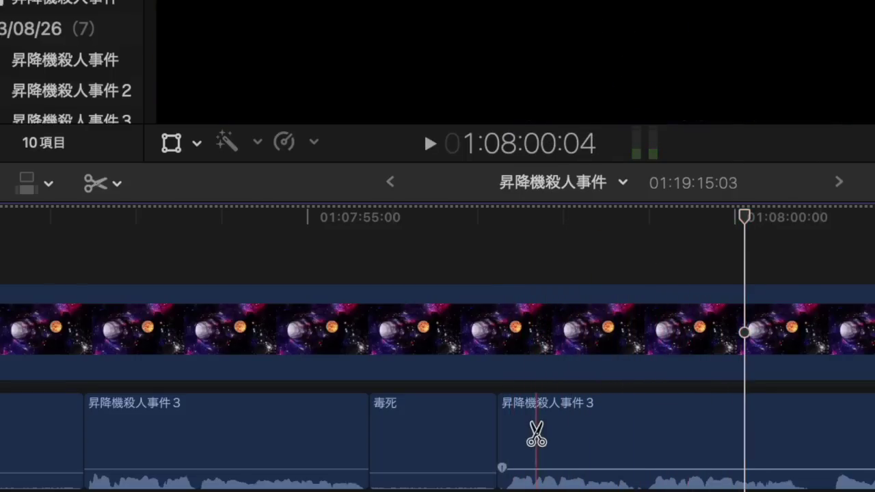
{"action": "left_click", "coordinate": [641, 448]}
{"action": "key", "text": "a"}
{"action": "left_click", "coordinate": [607, 441]}
{"action": "key", "text": "Delete"}
{"action": "key", "text": "space"}
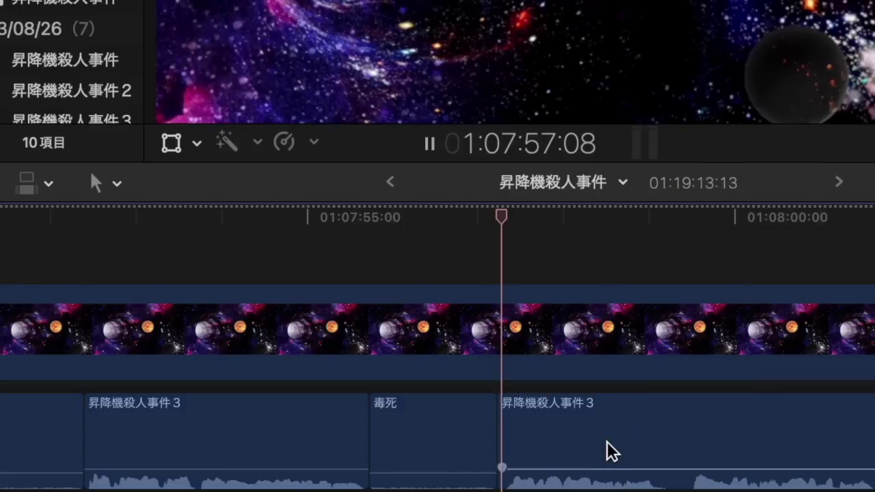
{"action": "left_click_drag", "start_coordinate": [506, 437], "coordinate": [513, 436]}
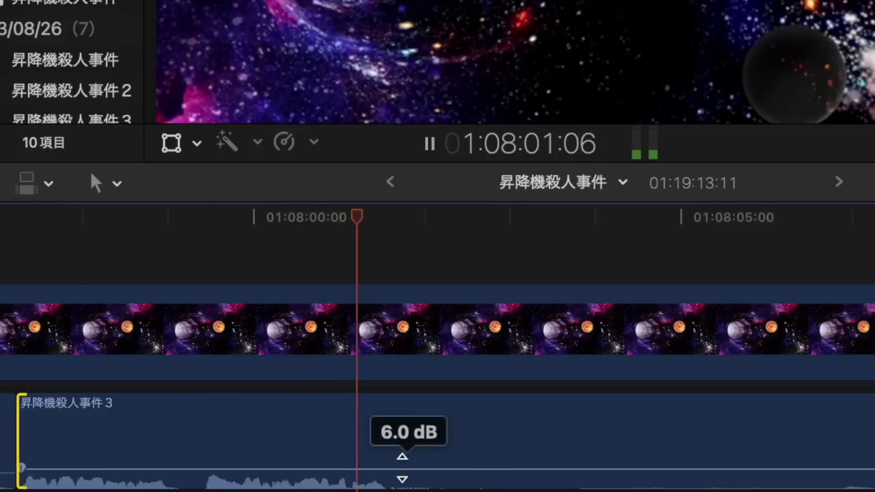
Step: Replace the narration section between about 01:08:01:17 and 01:08:11:09 with the 毒死 clip, and play back the join
{"action": "key", "text": "b"}
{"action": "left_click", "coordinate": [387, 470]}
{"action": "scroll", "coordinate": [388, 470], "scroll_direction": "right", "scroll_amount": 4}
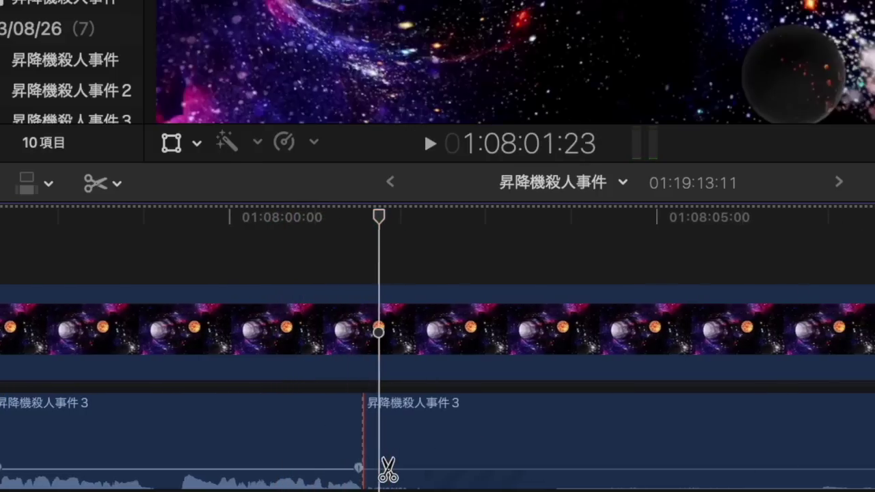
{"action": "scroll", "coordinate": [387, 471], "scroll_direction": "right", "scroll_amount": 15}
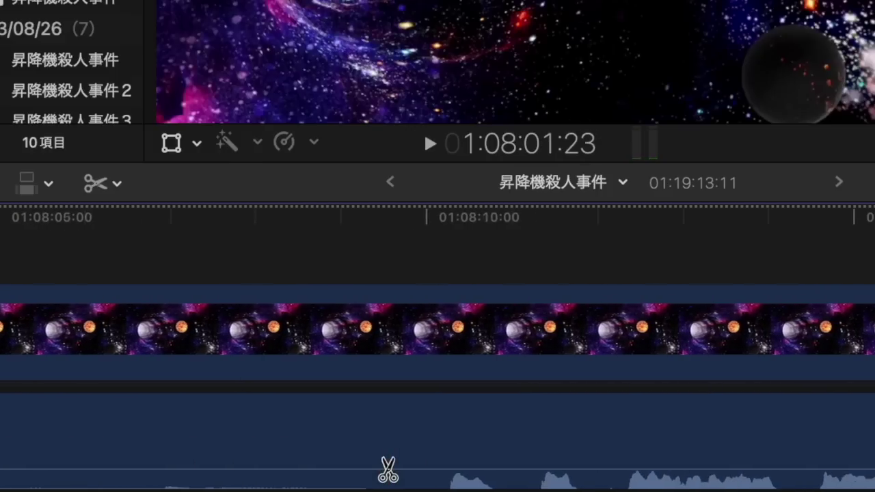
{"action": "key", "text": "space"}
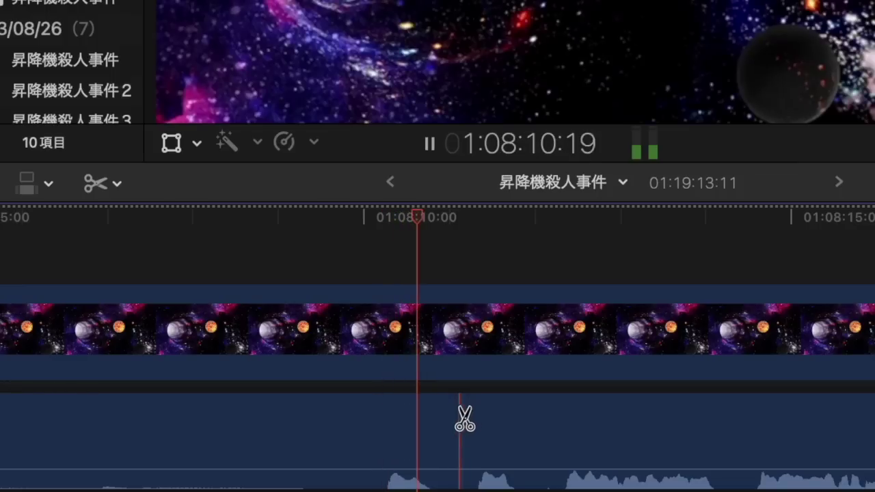
{"action": "left_click", "coordinate": [475, 420]}
{"action": "key", "text": "a"}
{"action": "left_click", "coordinate": [430, 416]}
{"action": "key", "text": "BackSpace"}
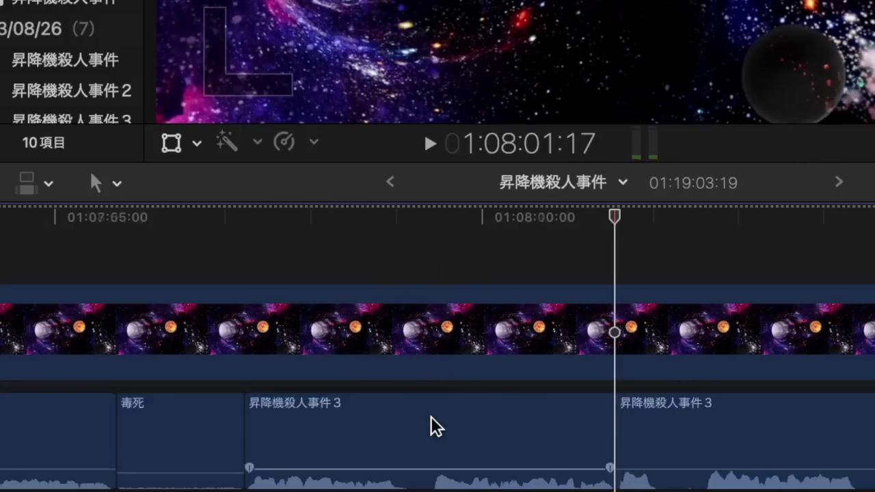
{"action": "key", "text": "super+v"}
{"action": "key", "text": "space"}
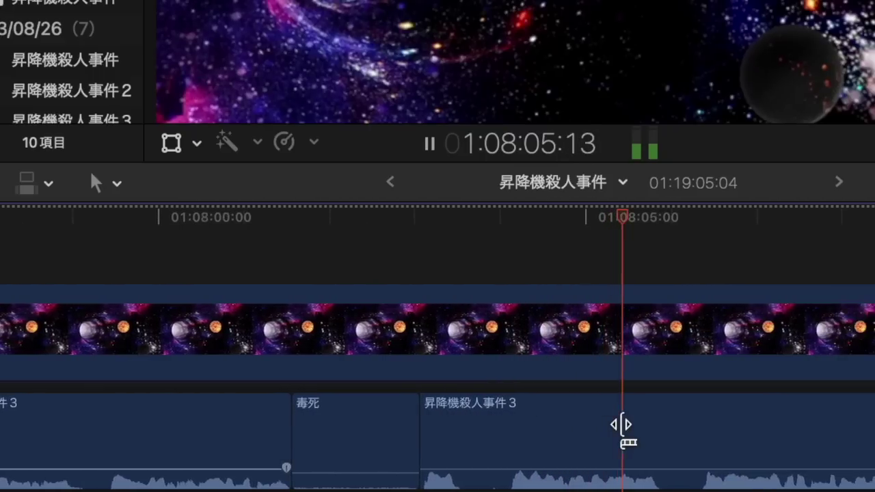
Step: Delete the narration section between about 01:08:06:10 and 01:08:09:08, and play back the join
{"action": "left_click", "coordinate": [859, 390]}
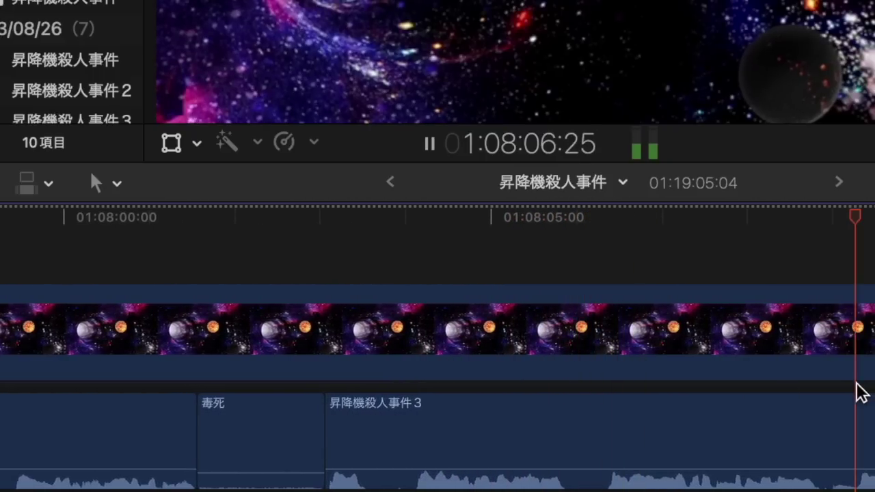
{"action": "key", "text": "space"}
{"action": "key", "text": "b"}
{"action": "left_click", "coordinate": [854, 437]}
{"action": "left_click", "coordinate": [605, 437]}
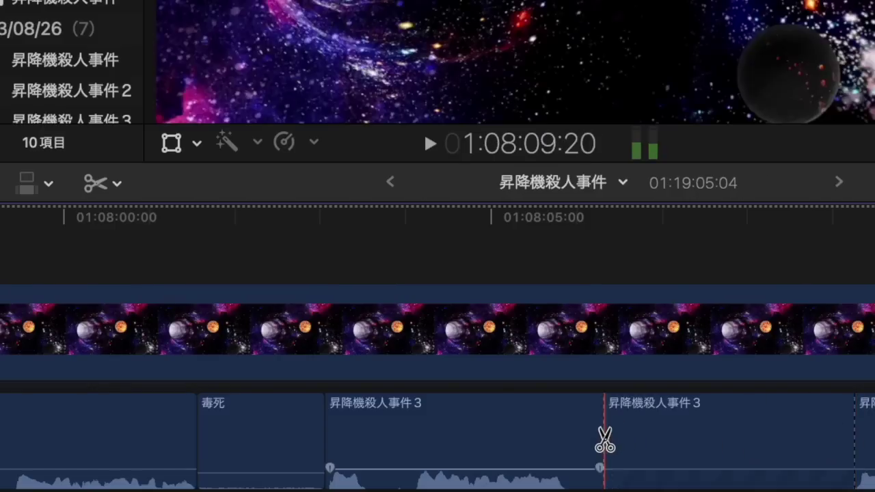
{"action": "key", "text": "a"}
{"action": "left_click", "coordinate": [639, 432]}
{"action": "key", "text": "Delete"}
{"action": "key", "text": "space"}
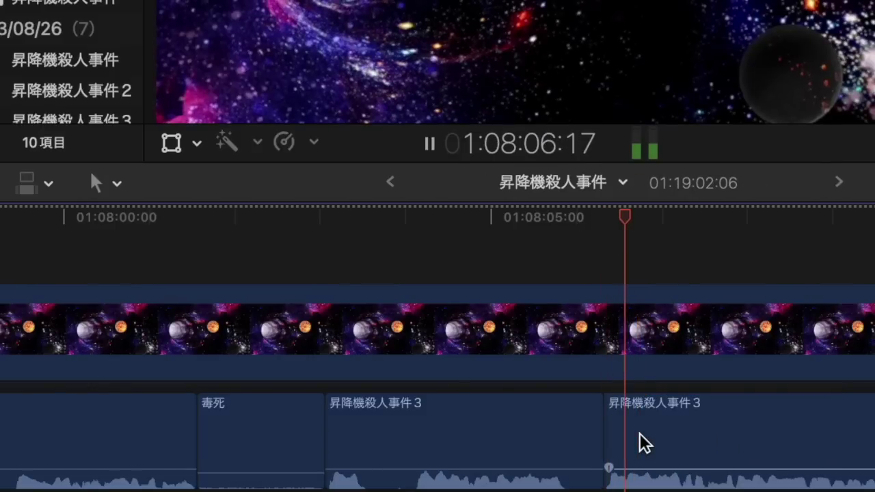
{"action": "scroll", "coordinate": [639, 432], "scroll_direction": "right", "scroll_amount": 1}
{"action": "scroll", "coordinate": [639, 432], "scroll_direction": "right", "scroll_amount": 1}
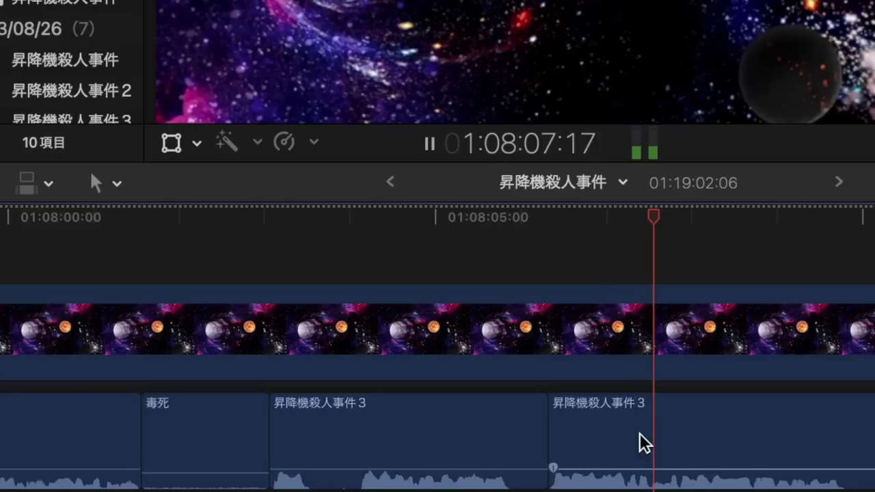
{"action": "scroll", "coordinate": [639, 432], "scroll_direction": "right", "scroll_amount": 1}
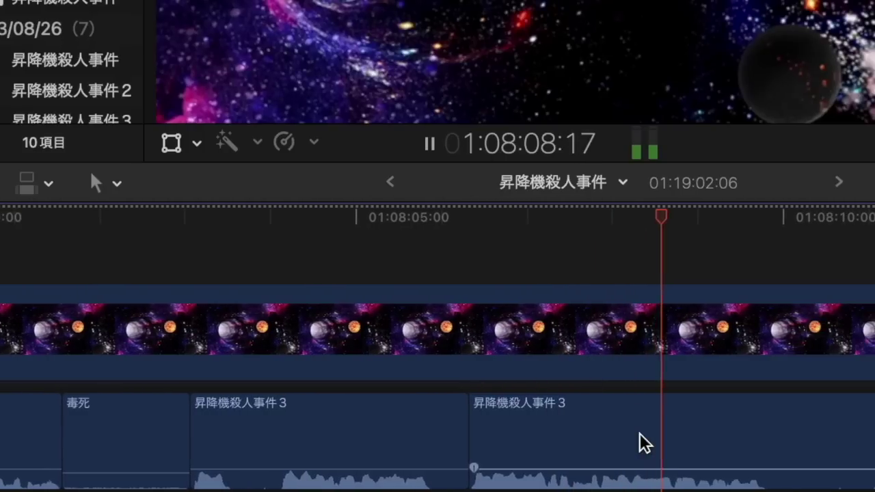
Step: Replace the narration section between about 01:08:09:25 and 01:08:11:12 with the 毒死 clip, and trim 12 frames off the inserted clip's end
{"action": "mouse_move", "coordinate": [689, 466]}
{"action": "key", "text": "space"}
{"action": "key", "text": "b"}
{"action": "left_click", "coordinate": [687, 469]}
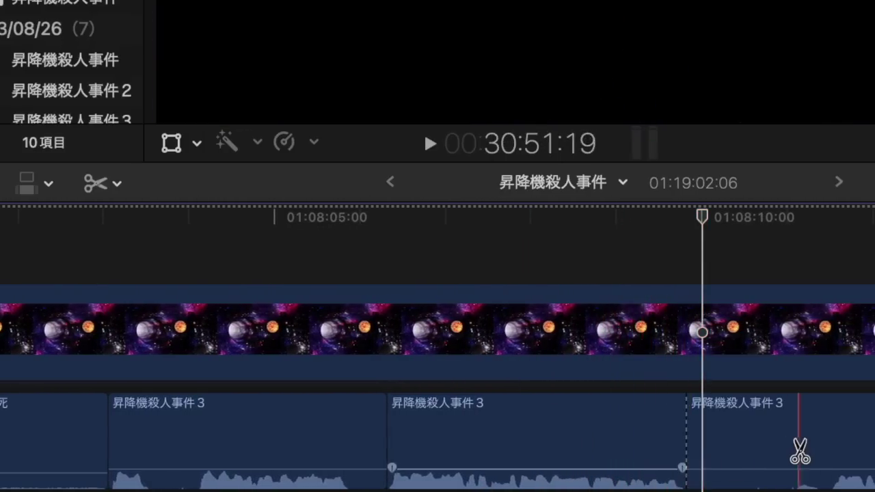
{"action": "key", "text": "space"}
{"action": "key", "text": "space"}
{"action": "left_click", "coordinate": [821, 451]}
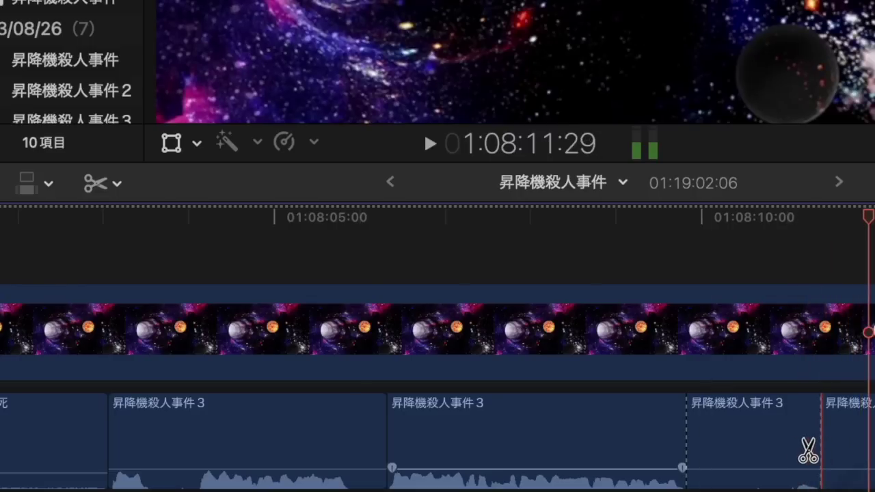
{"action": "key", "text": "a"}
{"action": "left_click", "coordinate": [790, 444]}
{"action": "key", "text": "Delete"}
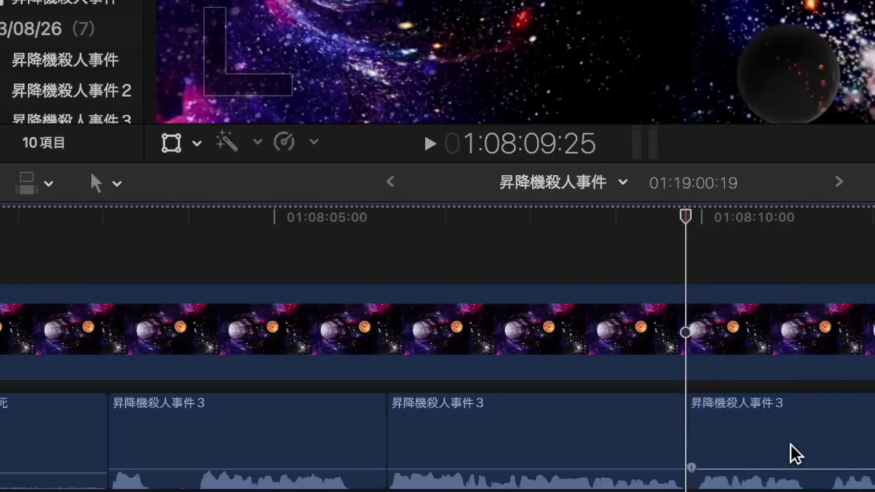
{"action": "key", "text": "super+v"}
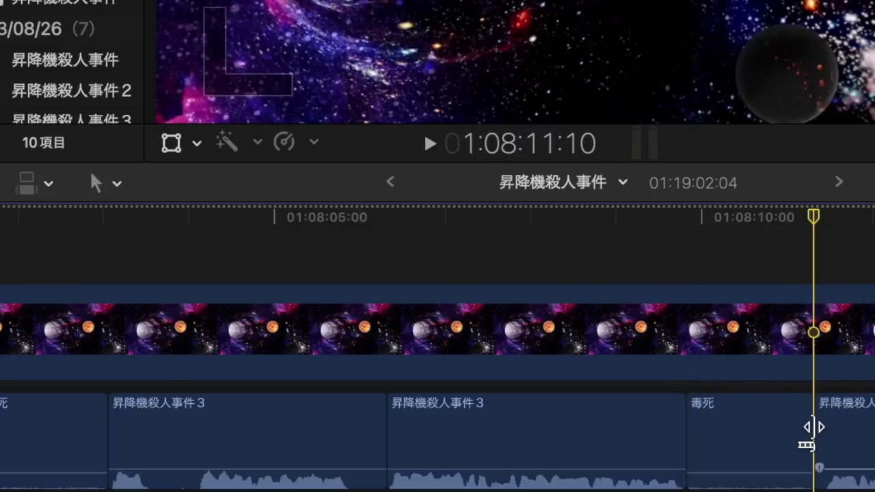
{"action": "left_click_drag", "start_coordinate": [812, 427], "coordinate": [777, 431]}
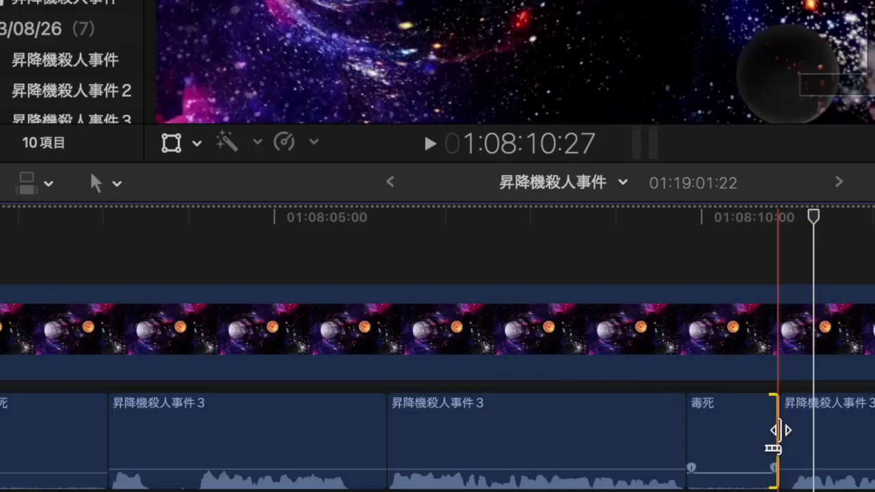
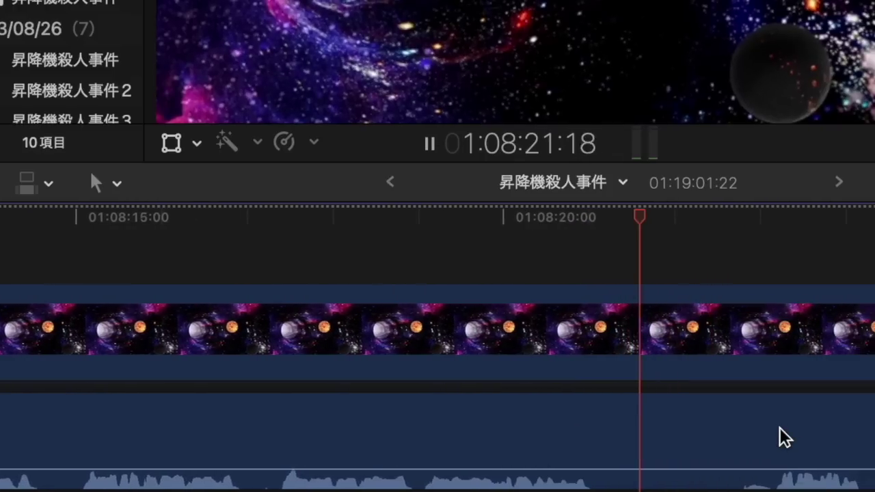
Step: Replace the narration section between about 01:08:21:02 and 01:08:23:08 with the 毒死 clip, and extend the following clip's start by 3 frames
{"action": "key", "text": "space"}
{"action": "key", "text": "b"}
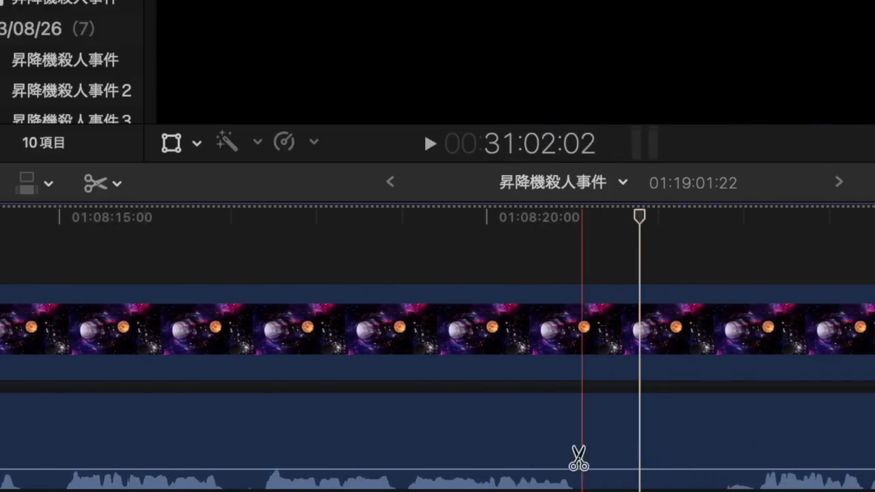
{"action": "left_click", "coordinate": [578, 461]}
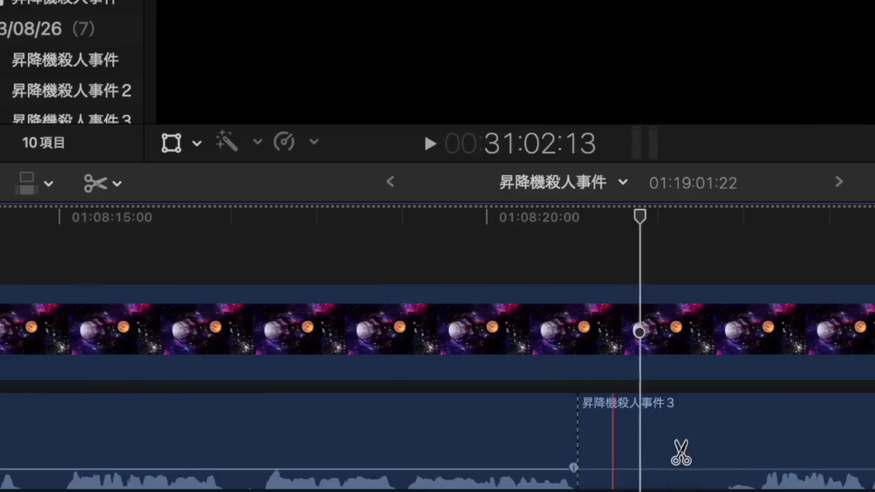
{"action": "left_click", "coordinate": [767, 448]}
{"action": "key", "text": "a"}
{"action": "left_click", "coordinate": [698, 449]}
{"action": "key", "text": "Delete"}
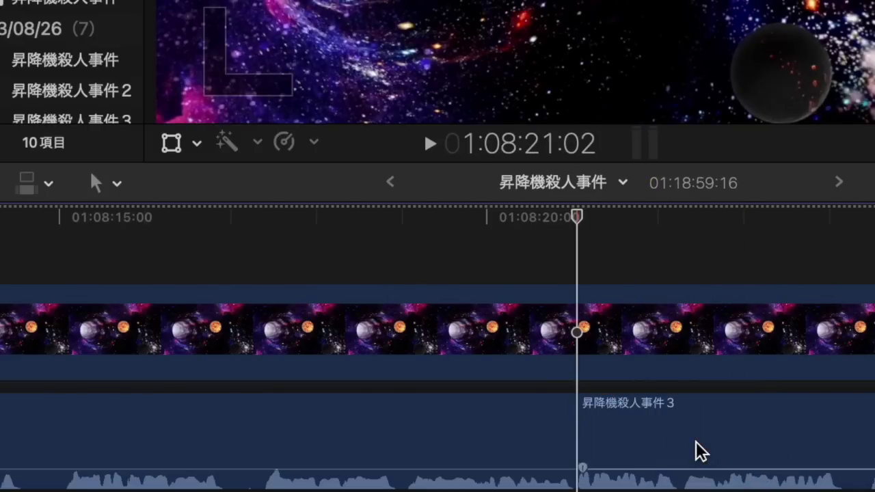
{"action": "key", "text": "super+v"}
{"action": "key", "text": "space"}
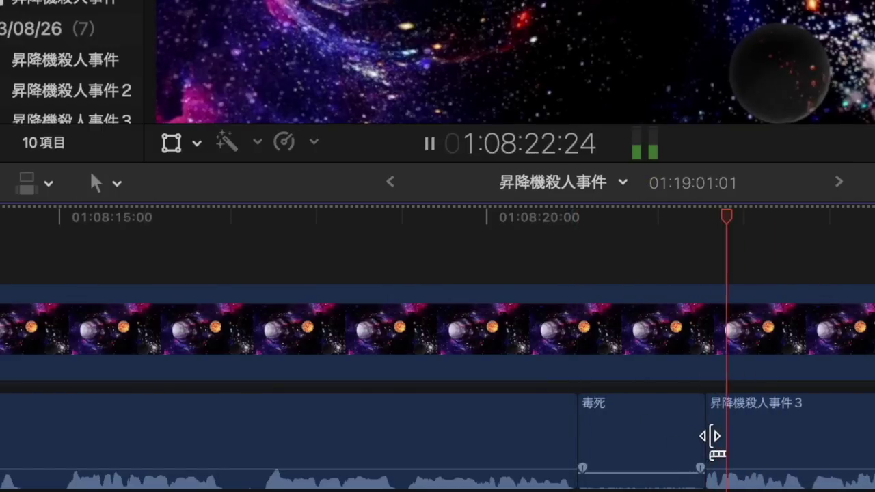
{"action": "left_click_drag", "start_coordinate": [707, 436], "coordinate": [698, 437]}
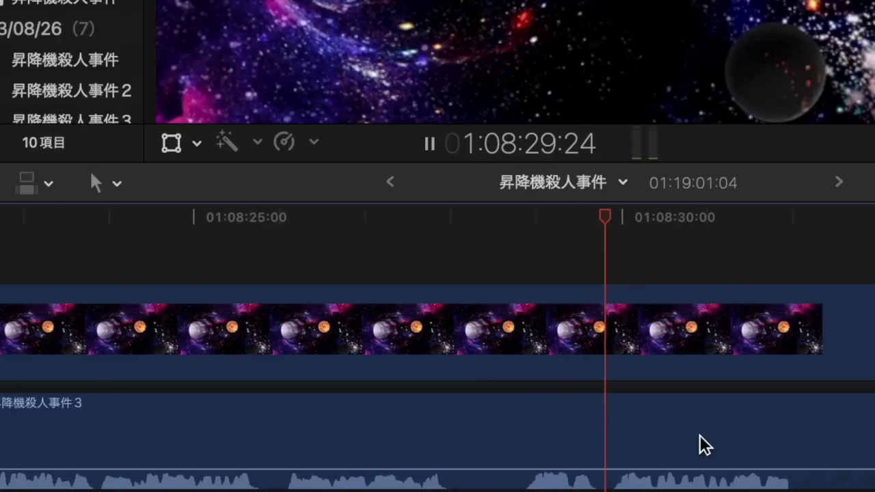
Step: Delete the narration piece between about 01:08:28:22 and 01:08:29:27, and play back the join
{"action": "key", "text": "space"}
{"action": "key", "text": "b"}
{"action": "left_click", "coordinate": [586, 447]}
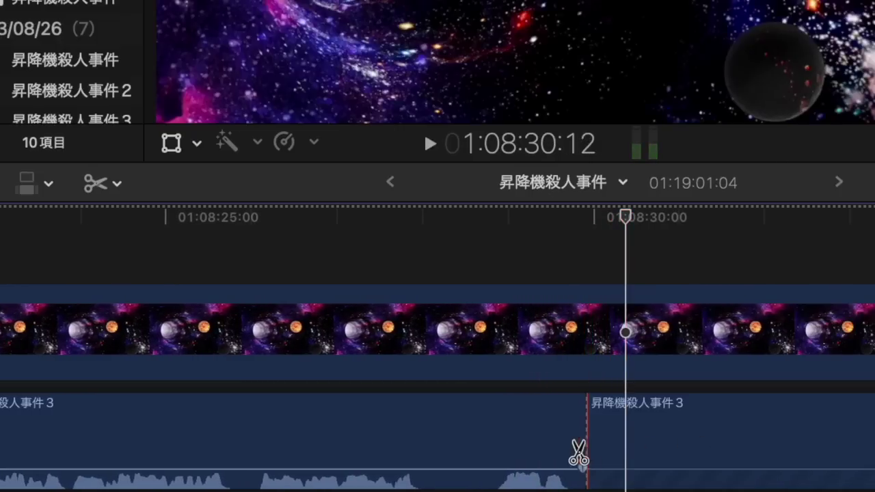
{"action": "left_click", "coordinate": [490, 443]}
{"action": "key", "text": "a"}
{"action": "left_click", "coordinate": [518, 445]}
{"action": "key", "text": "Delete"}
{"action": "key", "text": "space"}
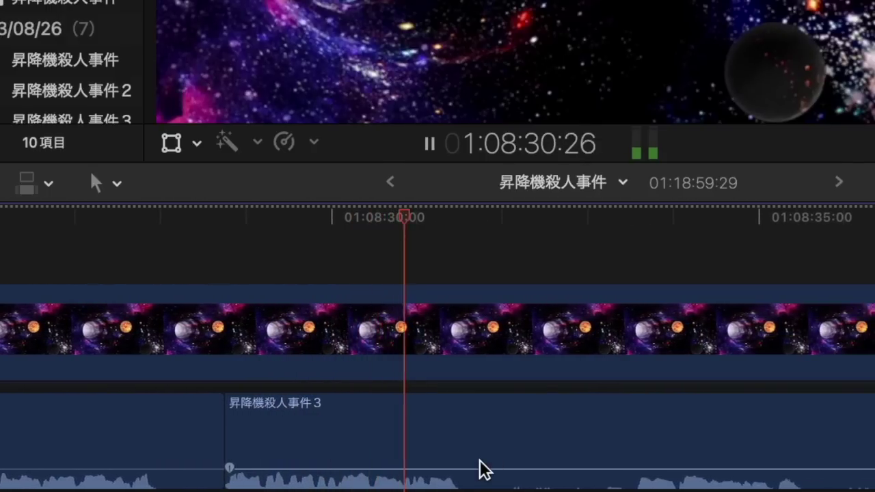
Step: Replace the narration section between about 01:08:31:16 and 01:08:33:15 with the 毒死 clip, and play it back
{"action": "mouse_move", "coordinate": [466, 468]}
{"action": "key", "text": "space"}
{"action": "key", "text": "b"}
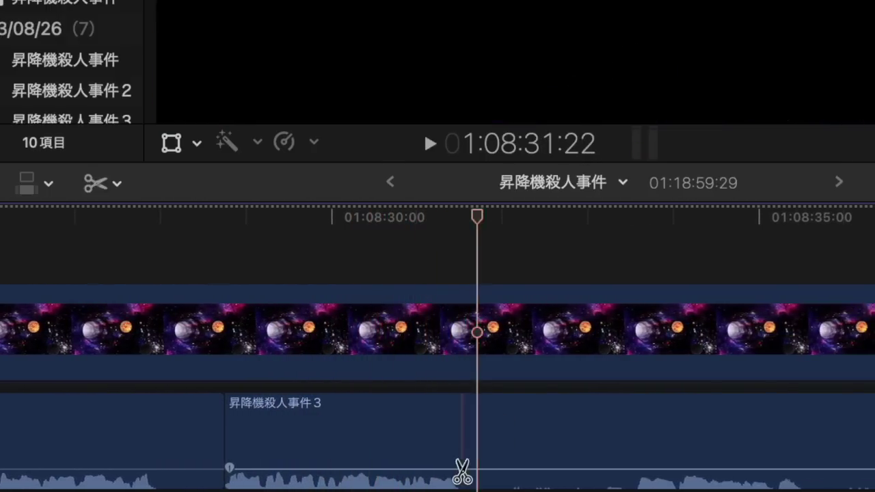
{"action": "left_click", "coordinate": [461, 471]}
{"action": "left_click", "coordinate": [630, 452]}
{"action": "key", "text": "a"}
{"action": "left_click", "coordinate": [611, 457]}
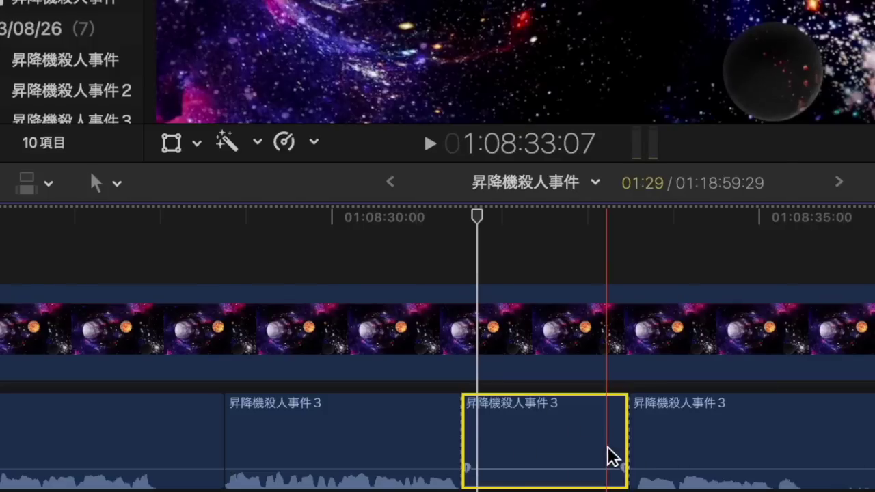
{"action": "key", "text": "Delete"}
{"action": "key", "text": "super+v"}
{"action": "key", "text": "space"}
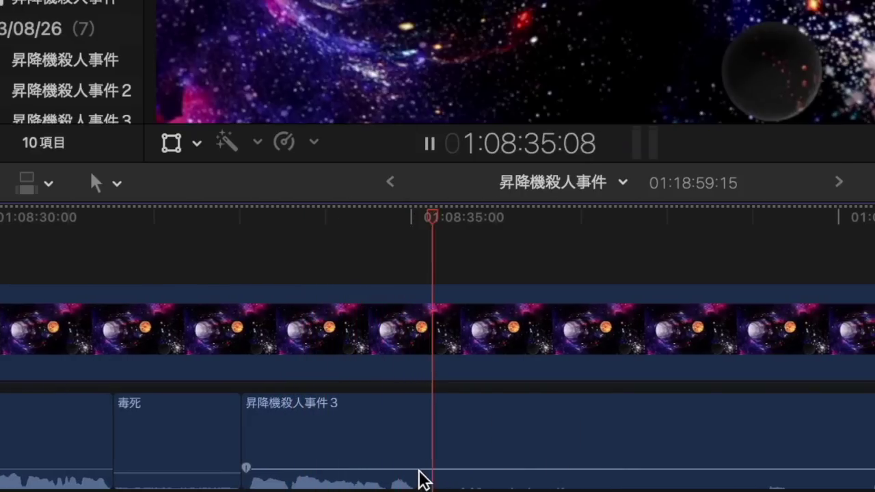
Step: Replace the narration section between about 01:08:35:02 and 01:08:40:08 with the 毒死 clip, and play back the result
{"action": "key", "text": "space"}
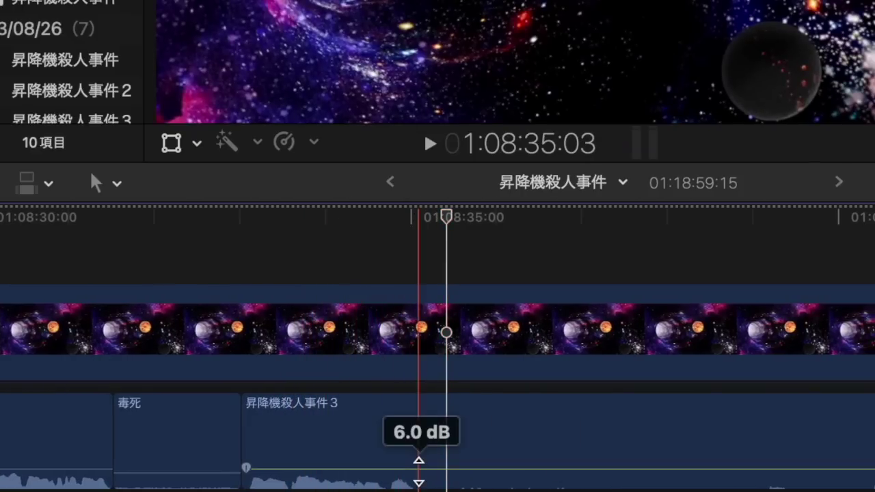
{"action": "key", "text": "v"}
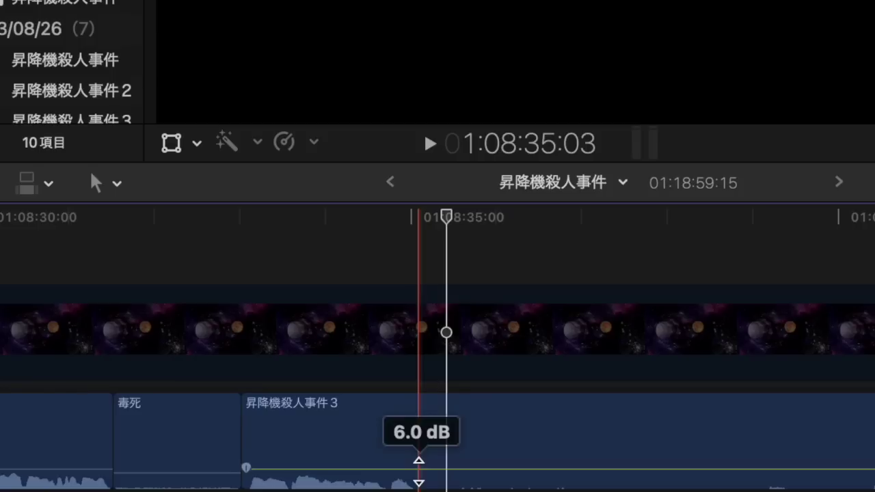
{"action": "key", "text": "v"}
{"action": "key", "text": "b"}
{"action": "left_click", "coordinate": [418, 472]}
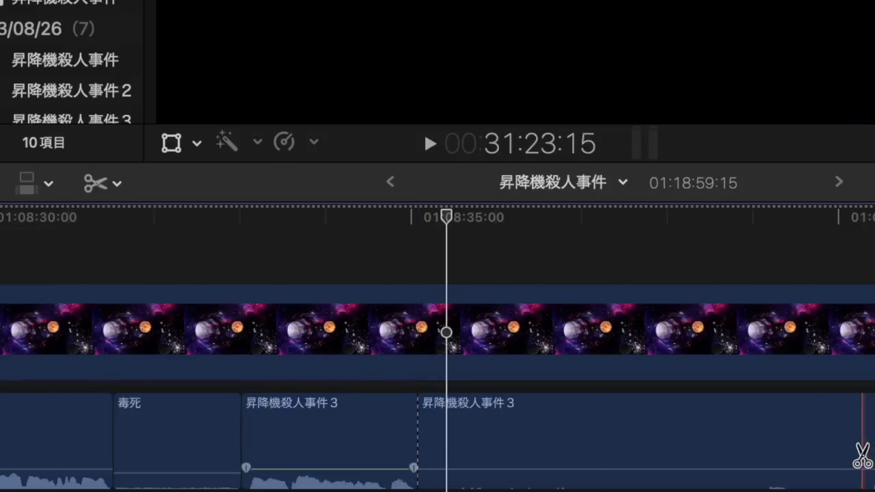
{"action": "key", "text": "a"}
{"action": "left_click", "coordinate": [823, 459]}
{"action": "key", "text": "Delete"}
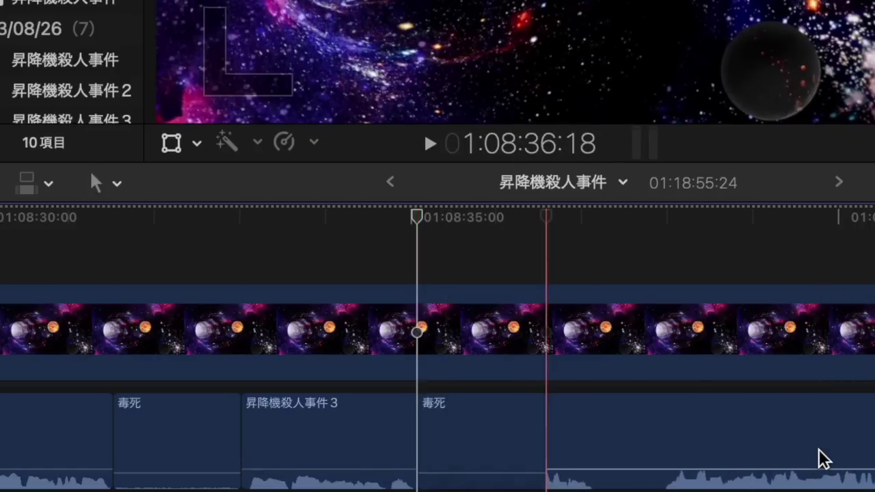
{"action": "key", "text": "space"}
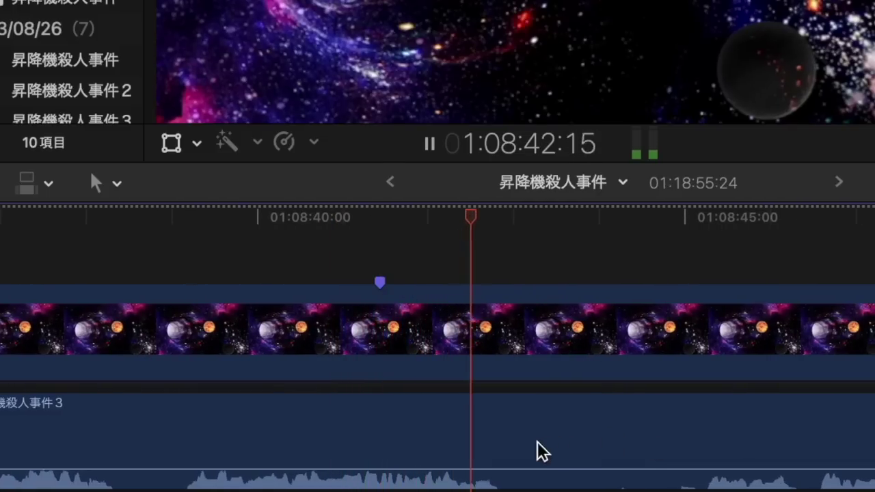
Step: Replace the narration section between about 01:08:42:27 and 01:08:45:08 with the 毒死 clip, and play back from the join onward
{"action": "key", "text": "space"}
{"action": "key", "text": "b"}
{"action": "left_click", "coordinate": [504, 469]}
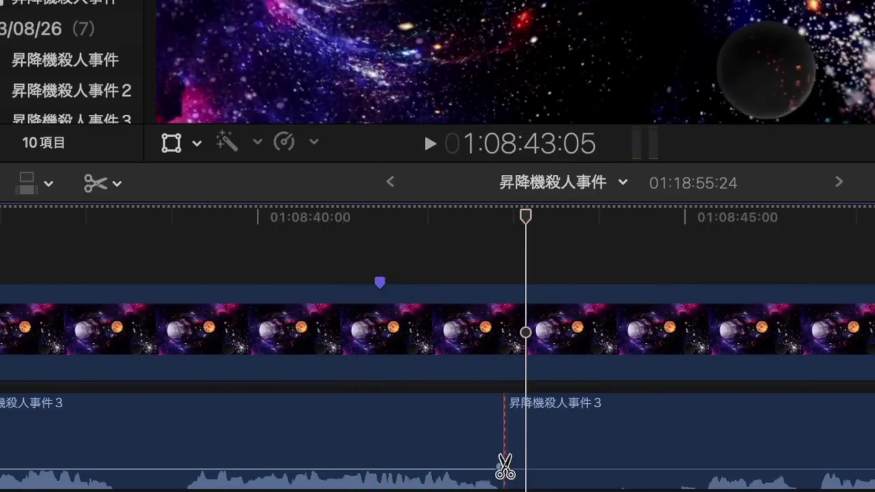
{"action": "left_click", "coordinate": [708, 449]}
{"action": "key", "text": "a"}
{"action": "left_click", "coordinate": [661, 453]}
{"action": "key", "text": "Delete"}
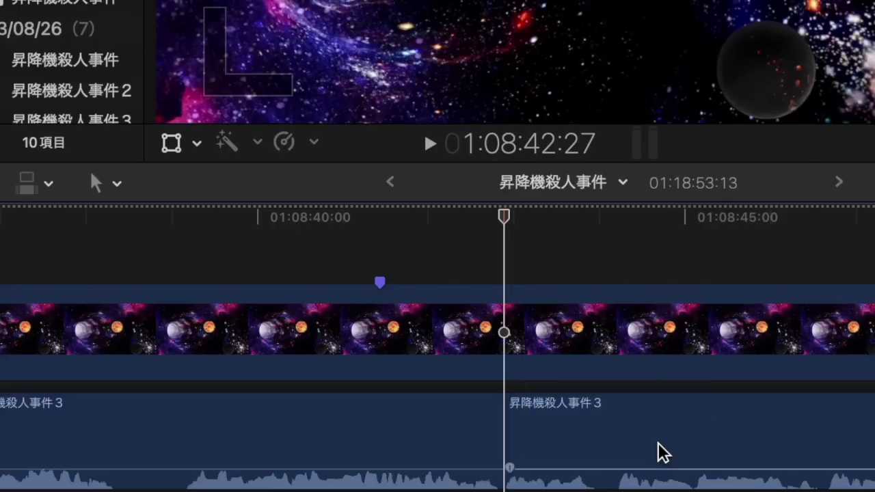
{"action": "key", "text": "super+v"}
{"action": "key", "text": "space"}
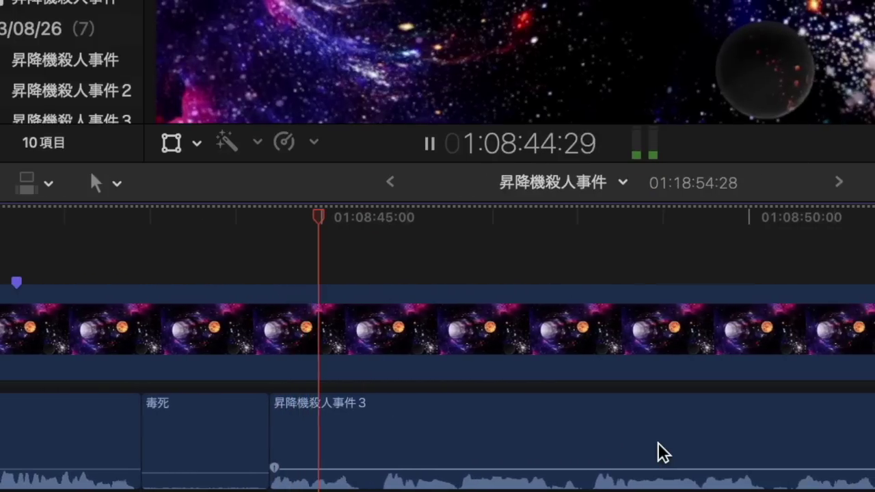
{"action": "left_click", "coordinate": [589, 388]}
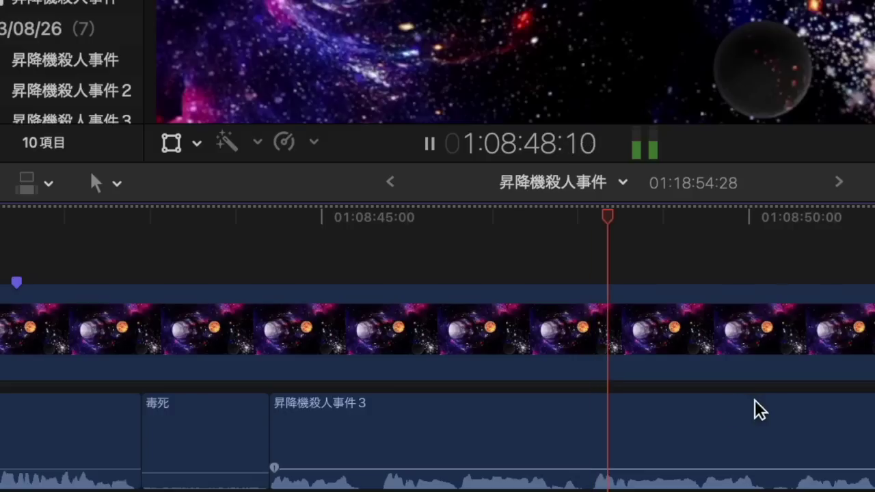
{"action": "left_click", "coordinate": [788, 385]}
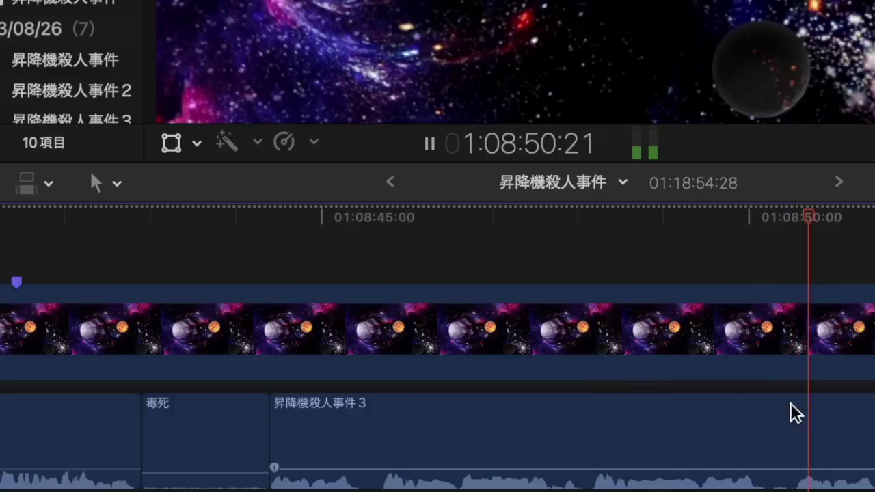
{"action": "key", "text": "space"}
{"action": "key", "text": "b"}
{"action": "left_click", "coordinate": [787, 445]}
{"action": "key", "text": "a"}
{"action": "left_click", "coordinate": [777, 445]}
{"action": "key", "text": "super+z"}
Step: Delete the narration section between about 01:08:44:12 and 01:08:50:14, and play back from the join
{"action": "key", "text": "space"}
{"action": "key", "text": "space"}
{"action": "key", "text": "b"}
{"action": "left_click", "coordinate": [788, 444]}
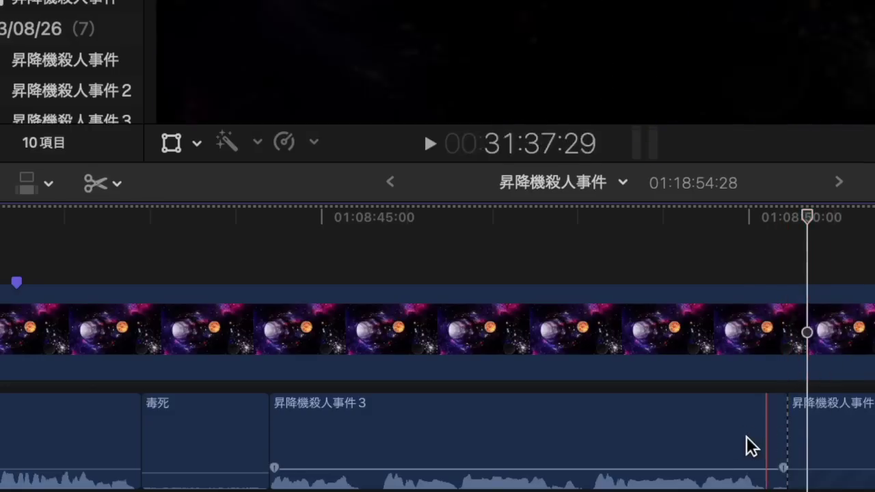
{"action": "key", "text": "a"}
{"action": "left_click", "coordinate": [745, 437]}
{"action": "key", "text": "BackSpace"}
{"action": "key", "text": "space"}
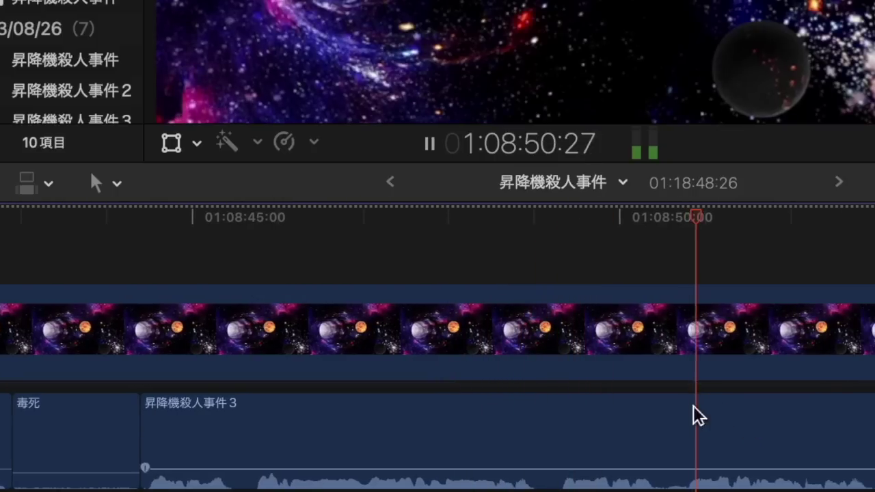
Step: Delete the narration piece between about 01:08:49:08 and 01:08:50:25, and play back the join
{"action": "key", "text": "space"}
{"action": "key", "text": "b"}
{"action": "left_click", "coordinate": [689, 441]}
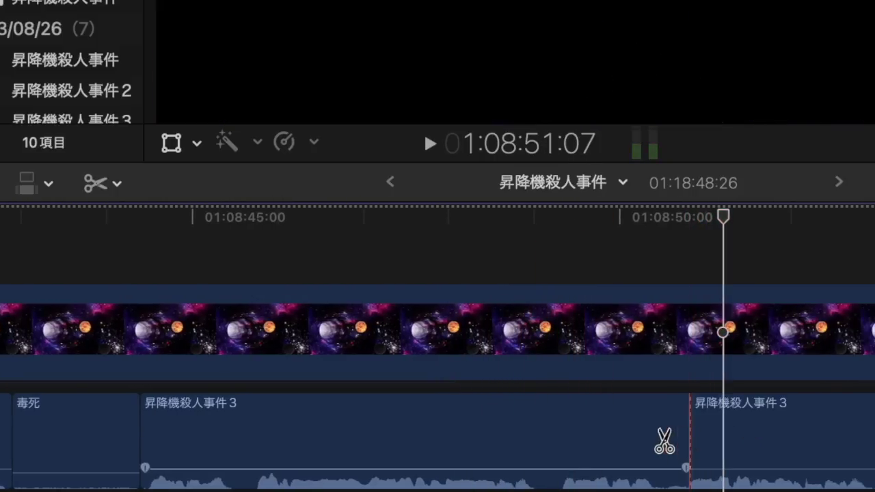
{"action": "left_click", "coordinate": [557, 439]}
{"action": "key", "text": "a"}
{"action": "left_click", "coordinate": [589, 437]}
{"action": "key", "text": "BackSpace"}
{"action": "key", "text": "space"}
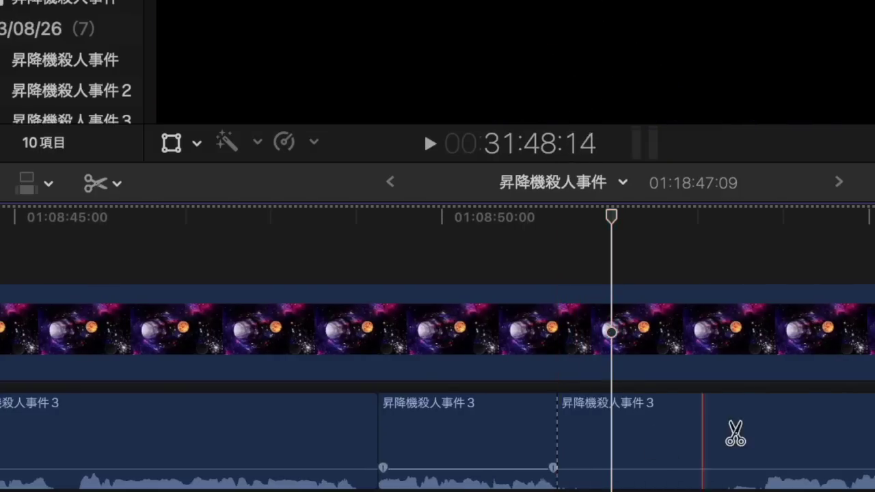
Step: Replace the narration section between about 01:08:51:11 and 01:08:53:24 with the 毒死 clip, and play it back
{"action": "left_click", "coordinate": [766, 429]}
{"action": "key", "text": "a"}
{"action": "left_click", "coordinate": [728, 424]}
{"action": "key", "text": "BackSpace"}
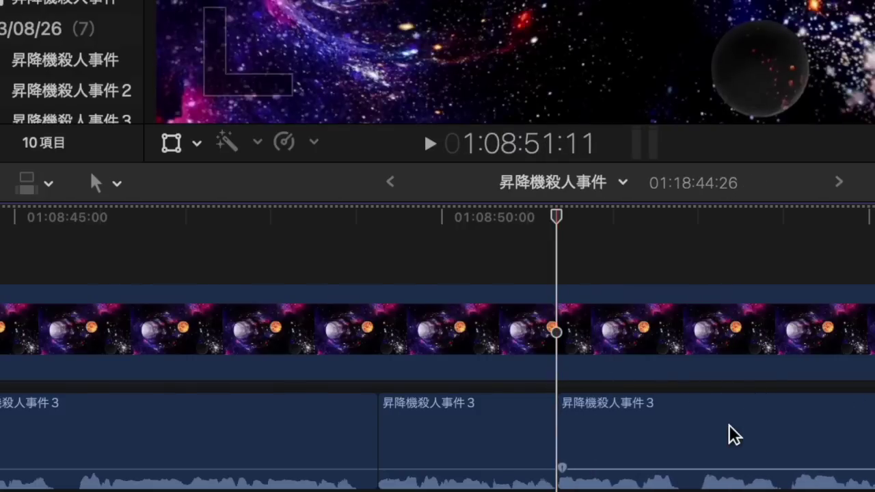
{"action": "key", "text": "w"}
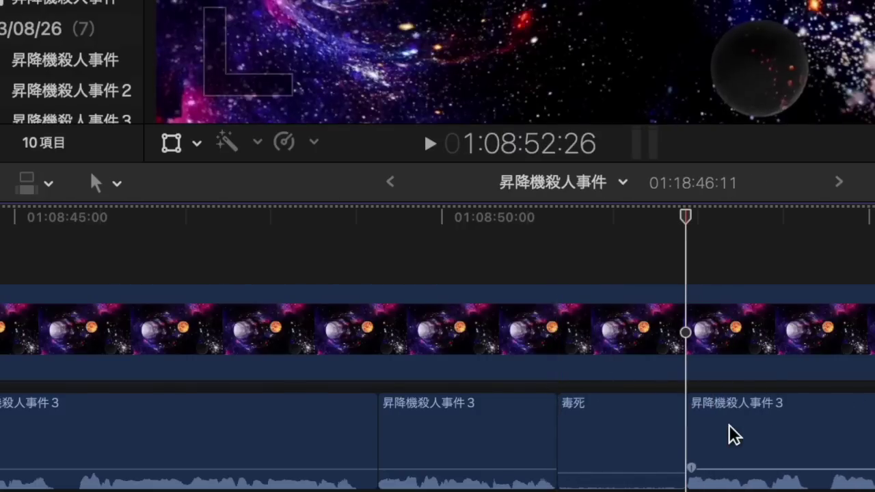
{"action": "key", "text": "space"}
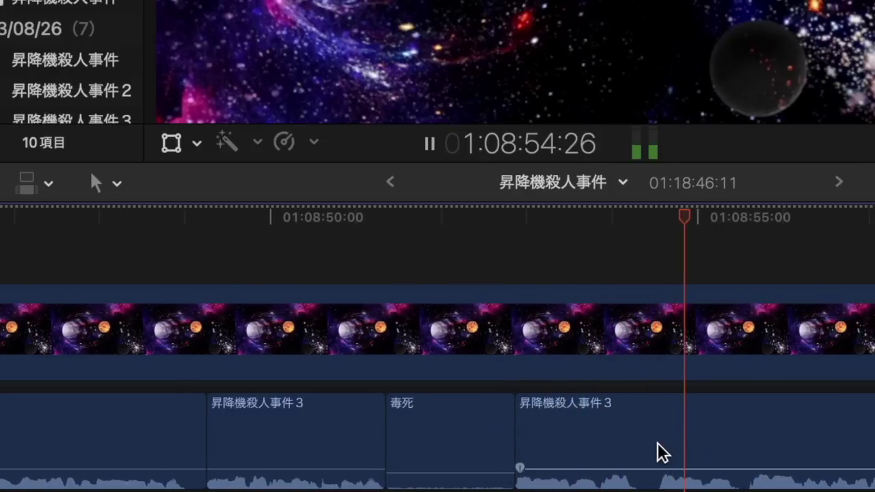
Step: Delete the narration section between about 01:08:52:26 and 01:08:54:16, right after the 毒死 clip, and play back onward
{"action": "key", "text": "space"}
{"action": "key", "text": "b"}
{"action": "left_click", "coordinate": [657, 443]}
{"action": "key", "text": "a"}
{"action": "left_click", "coordinate": [619, 453]}
{"action": "key", "text": "Delete"}
{"action": "key", "text": "space"}
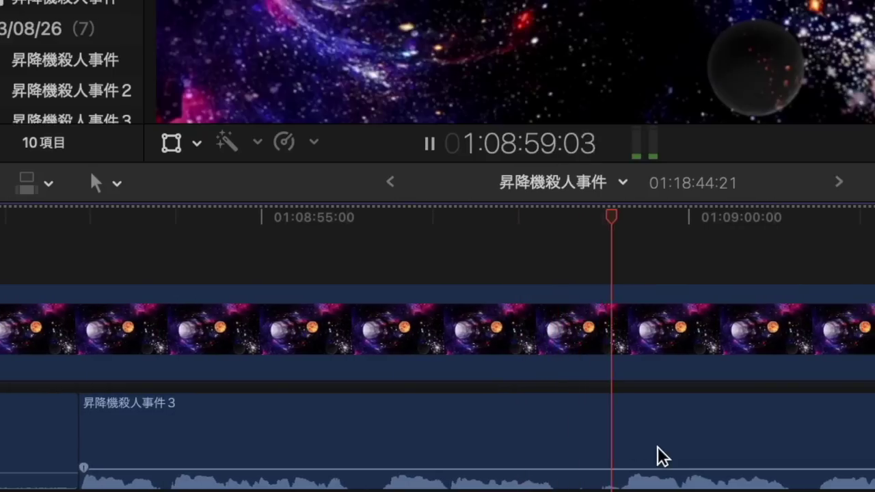
Step: Delete the narration piece between about 01:08:56:13 and 01:08:59:07, and play back onward from the join
{"action": "key", "text": "space"}
{"action": "key", "text": "b"}
{"action": "left_click", "coordinate": [622, 465]}
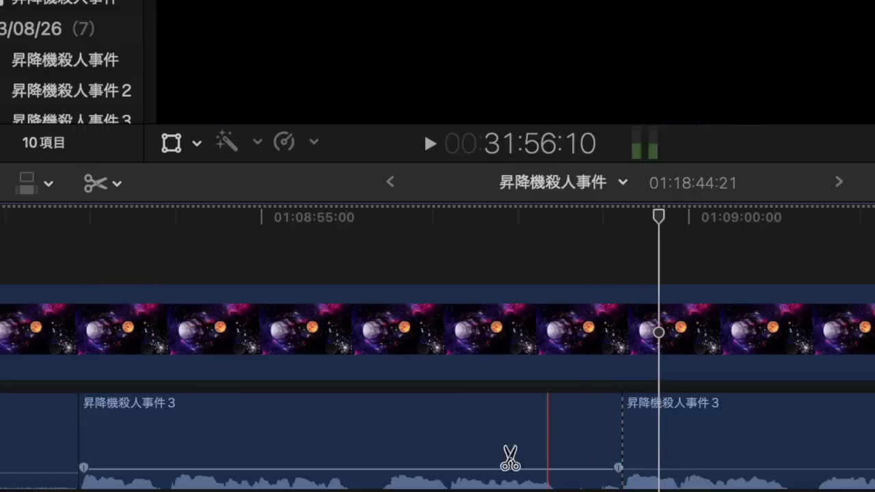
{"action": "left_click", "coordinate": [384, 452]}
{"action": "key", "text": "a"}
{"action": "left_click", "coordinate": [415, 447]}
{"action": "key", "text": "Delete"}
{"action": "key", "text": "space"}
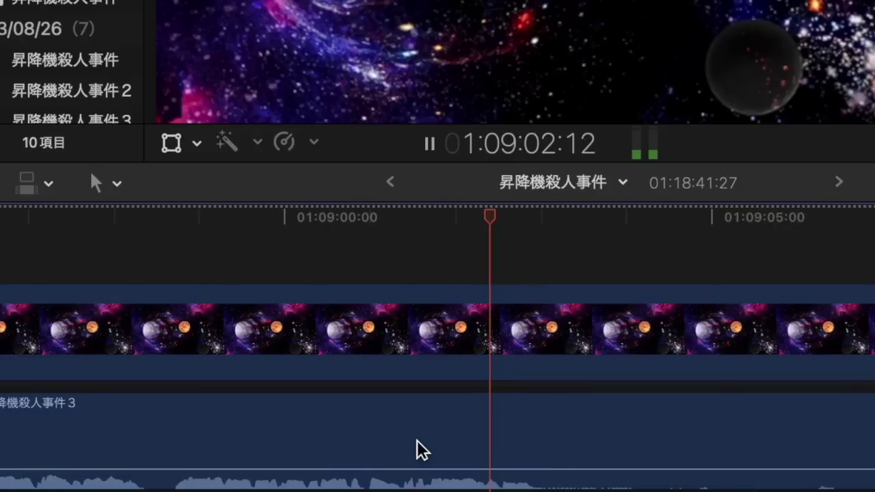
Step: Replace the narration section between about 01:09:02:29 and 01:09:07:13 with the 毒死 clip, and play back the result
{"action": "key", "text": "space"}
{"action": "key", "text": "b"}
{"action": "left_click", "coordinate": [400, 465]}
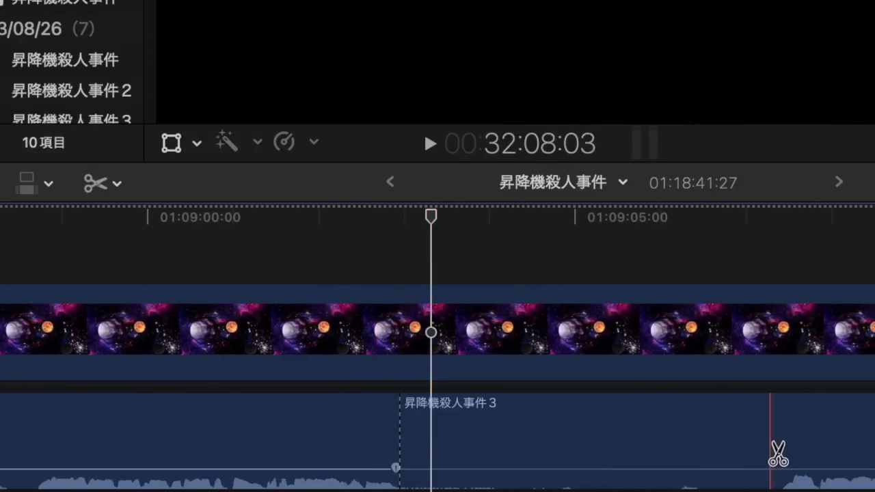
{"action": "left_click", "coordinate": [782, 454]}
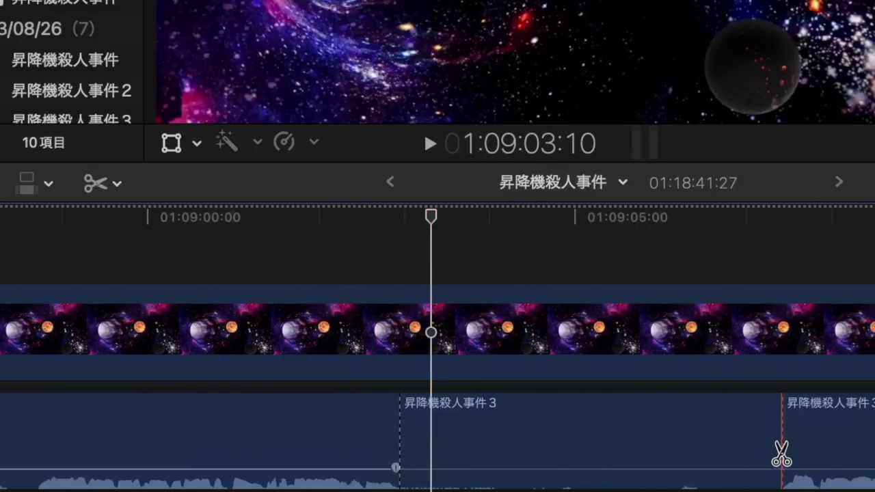
{"action": "left_click", "coordinate": [694, 448]}
{"action": "key", "text": "a"}
{"action": "left_click", "coordinate": [706, 434]}
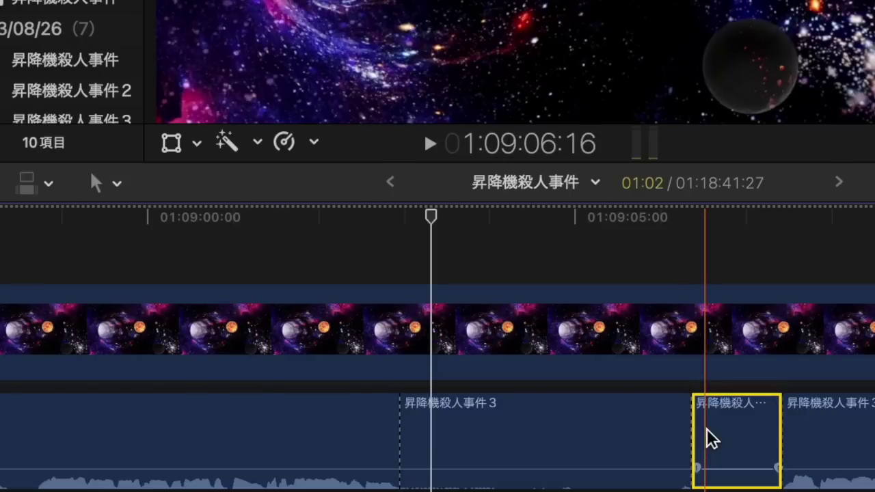
{"action": "key", "text": "Delete"}
{"action": "left_click", "coordinate": [627, 432]}
{"action": "key", "text": "Delete"}
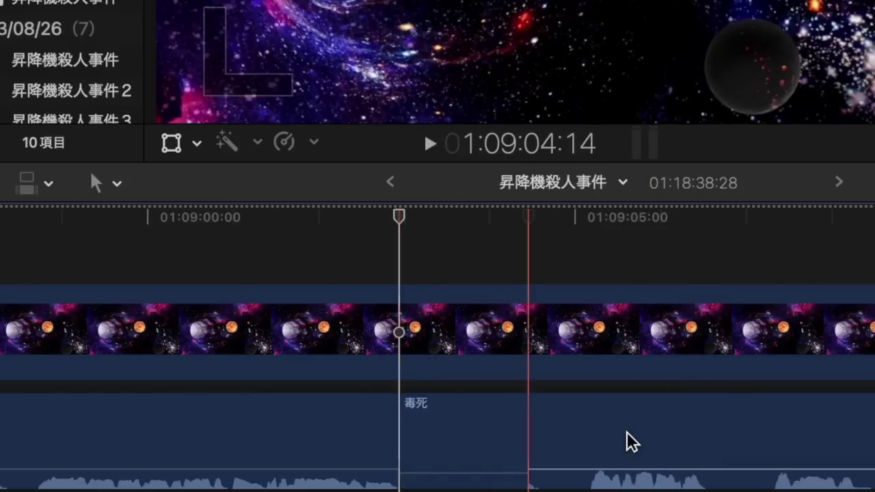
{"action": "key", "text": "space"}
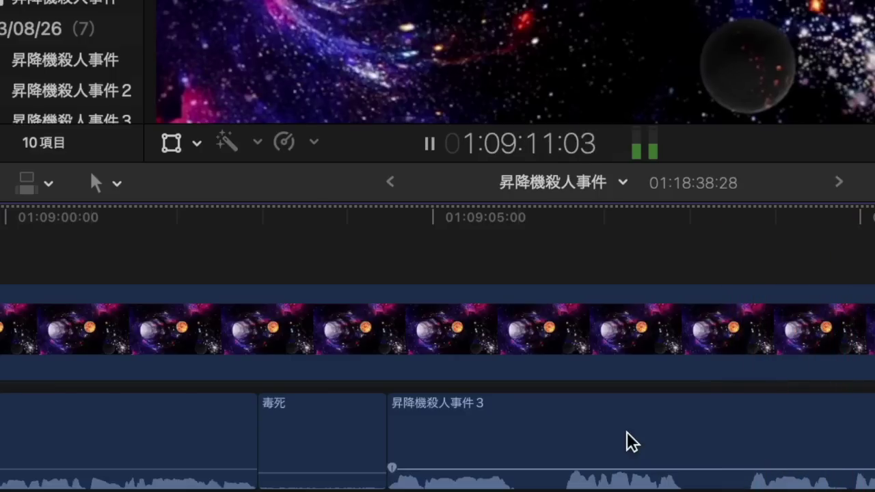
Step: Review the narration that follows the 毒死 clip ending at about 01:09:04:14 by playing it back again
{"action": "key", "text": "space"}
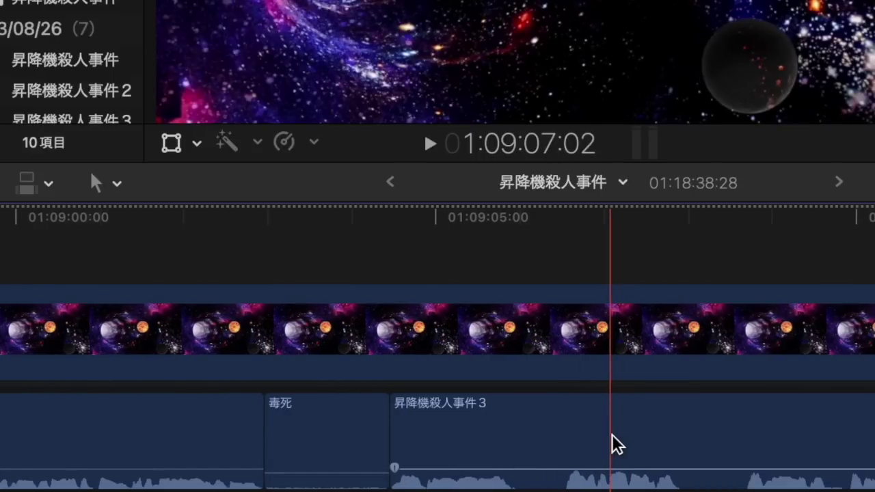
{"action": "left_click", "coordinate": [611, 445]}
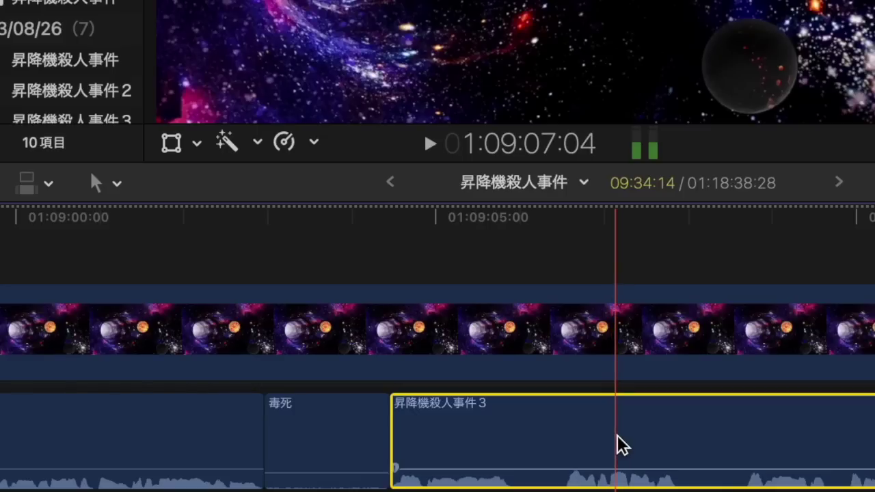
{"action": "key", "text": "super+="}
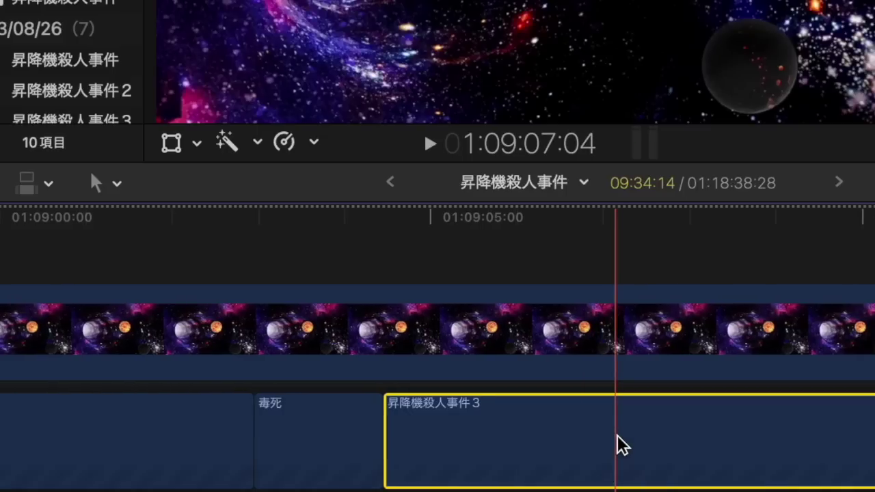
{"action": "scroll", "coordinate": [618, 434], "scroll_direction": "up", "scroll_amount": 1}
{"action": "scroll", "coordinate": [617, 435], "scroll_direction": "down", "scroll_amount": 3}
{"action": "scroll", "coordinate": [617, 435], "scroll_direction": "down", "scroll_amount": 6}
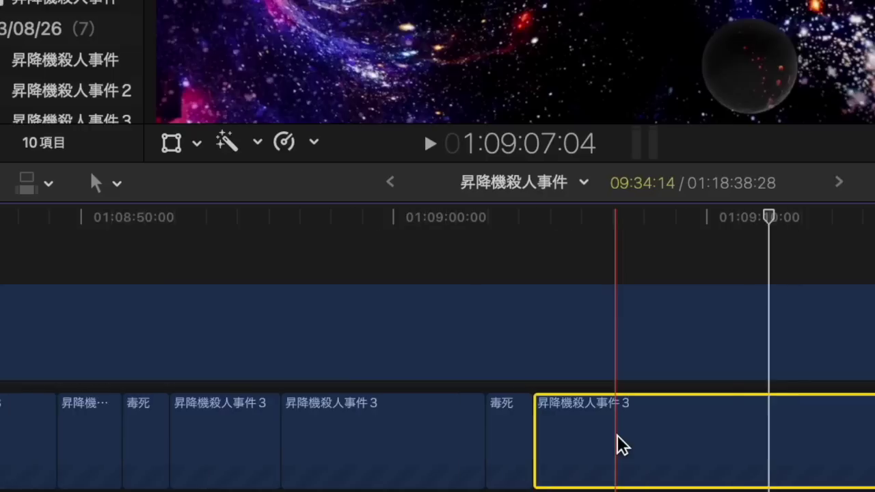
{"action": "scroll", "coordinate": [617, 435], "scroll_direction": "down", "scroll_amount": 1}
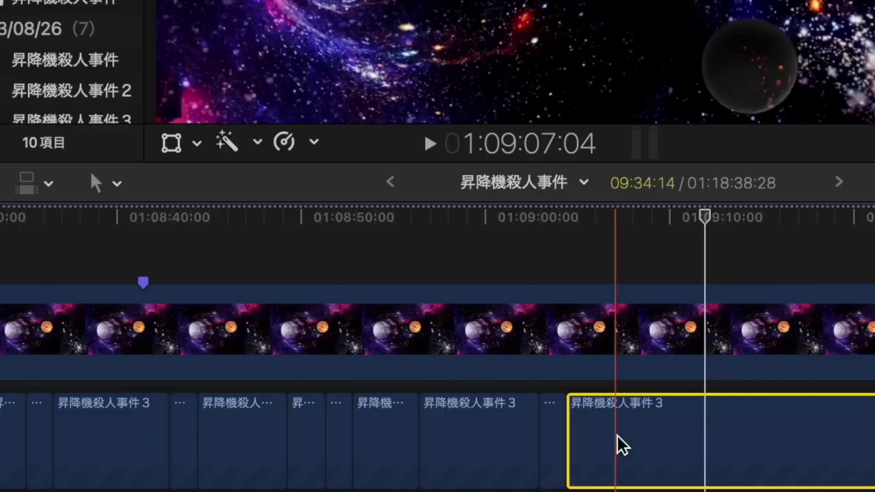
{"action": "key", "text": "space"}
{"action": "scroll", "coordinate": [617, 434], "scroll_direction": "right", "scroll_amount": 1}
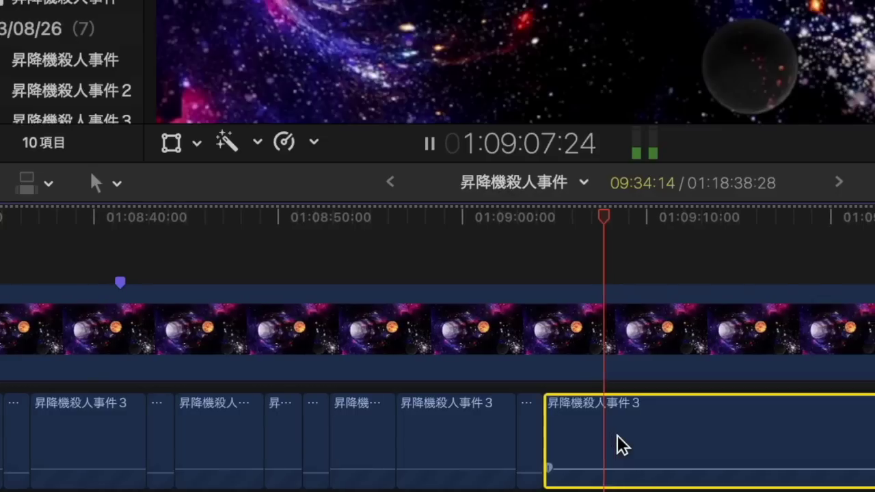
{"action": "key", "text": "space"}
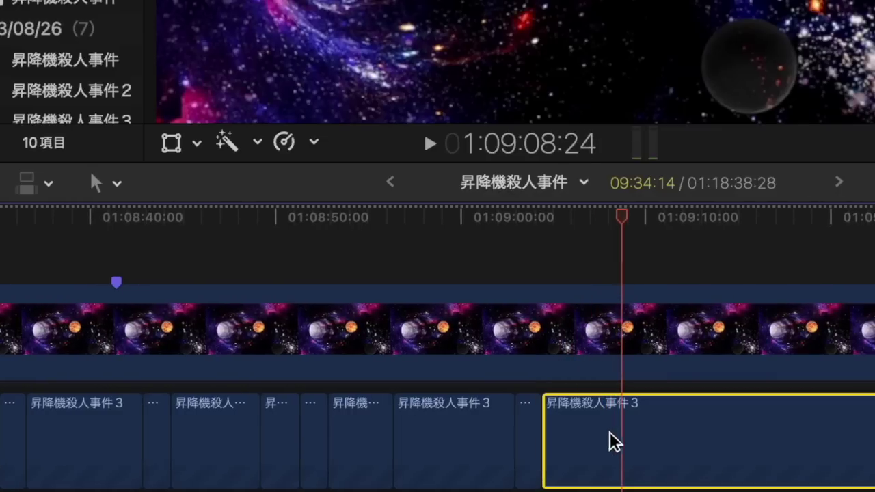
{"action": "left_click", "coordinate": [538, 398]}
{"action": "key", "text": "space"}
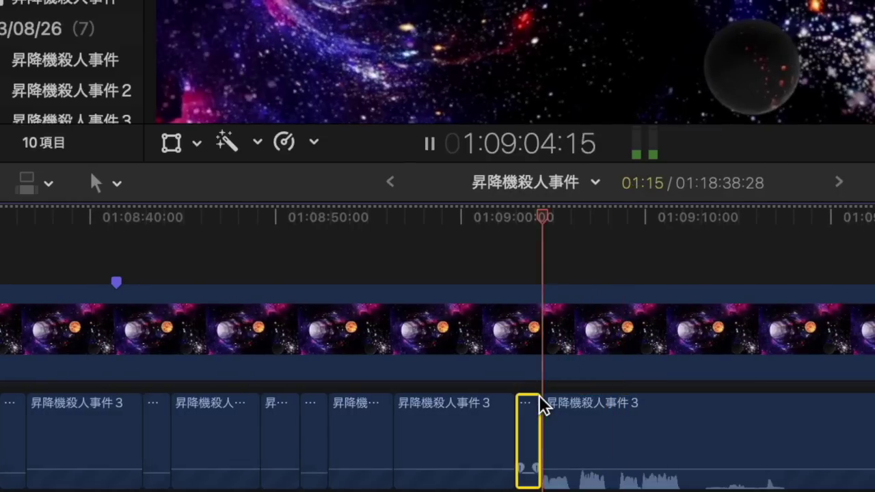
{"action": "scroll", "coordinate": [539, 395], "scroll_direction": "up", "scroll_amount": 5}
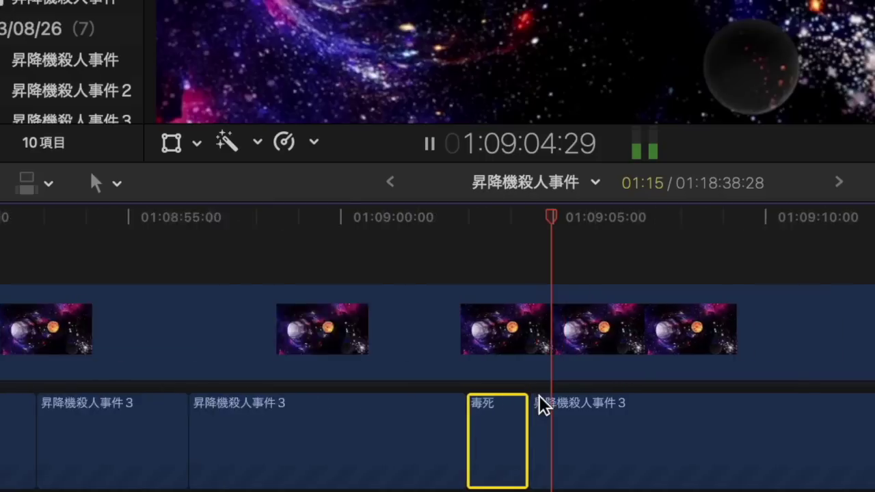
{"action": "key", "text": "space"}
{"action": "key", "text": "space"}
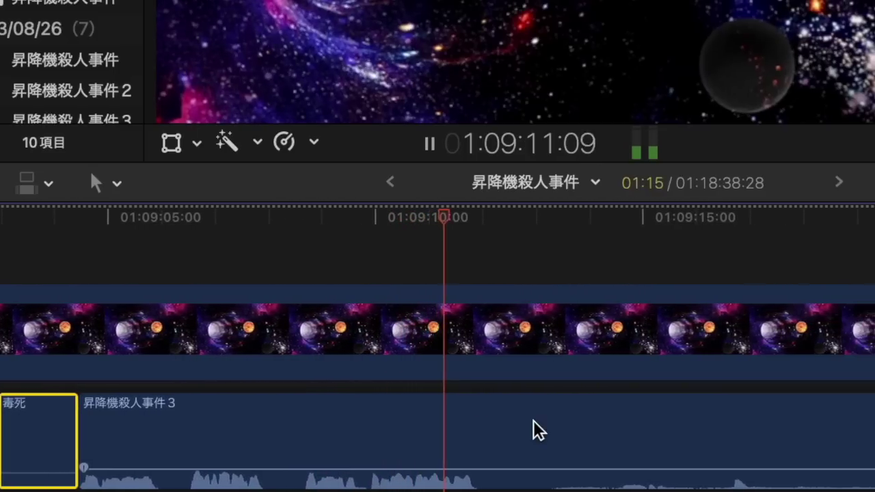
Step: Replace the long narration section between about 01:09:11:27 and 01:10:07:07 with the 毒死 clip
{"action": "key", "text": "space"}
{"action": "key", "text": "b"}
{"action": "left_click", "coordinate": [476, 469]}
{"action": "scroll", "coordinate": [695, 465], "scroll_direction": "right", "scroll_amount": 5}
{"action": "scroll", "coordinate": [695, 464], "scroll_direction": "right", "scroll_amount": 15}
{"action": "scroll", "coordinate": [695, 464], "scroll_direction": "right", "scroll_amount": 10}
{"action": "scroll", "coordinate": [695, 465], "scroll_direction": "right", "scroll_amount": 20}
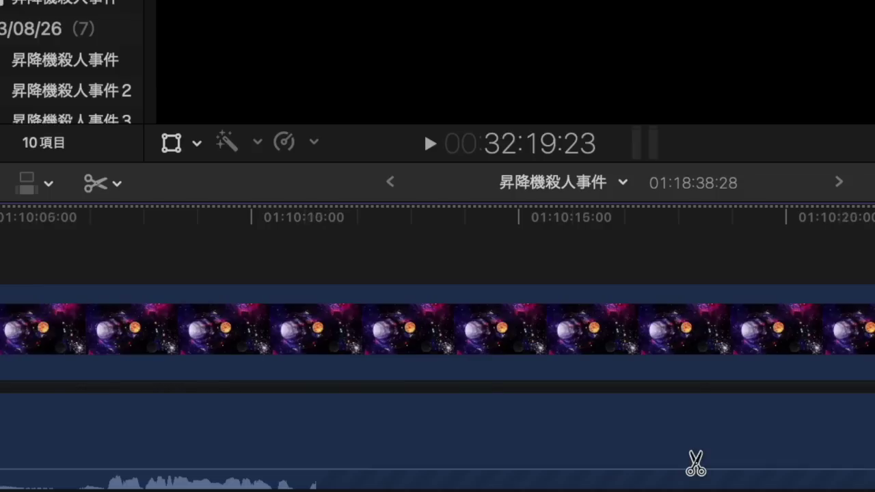
{"action": "scroll", "coordinate": [301, 459], "scroll_direction": "left", "scroll_amount": 5}
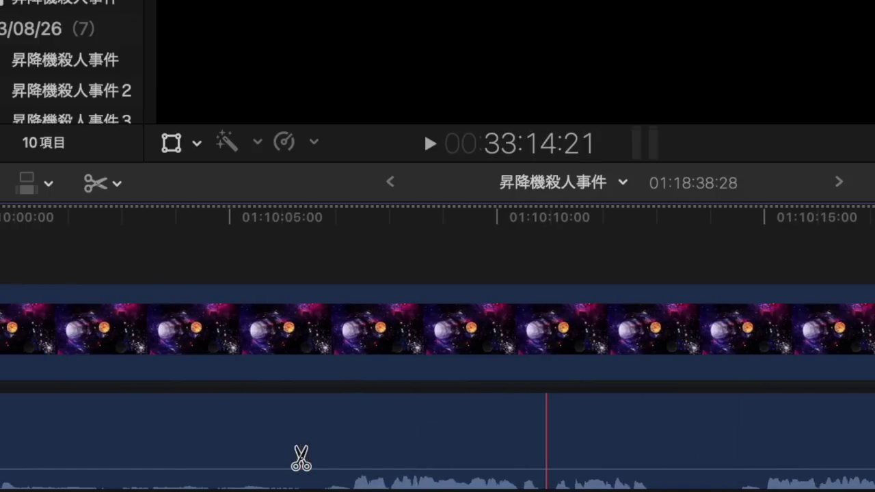
{"action": "left_click", "coordinate": [348, 452]}
{"action": "key", "text": "a"}
{"action": "left_click", "coordinate": [309, 456]}
{"action": "key", "text": "Delete"}
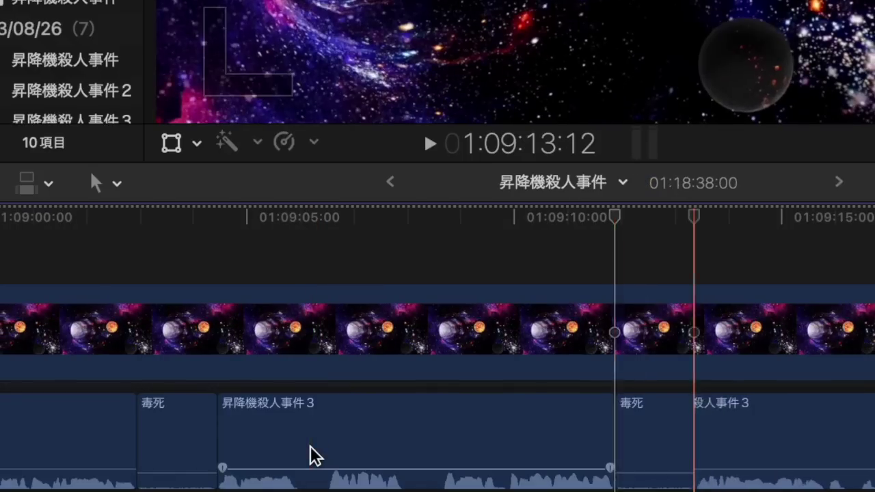
Step: Play back the new join and nudge the start edge of the narration clip at about 01:09:13:12
{"action": "key", "text": "space"}
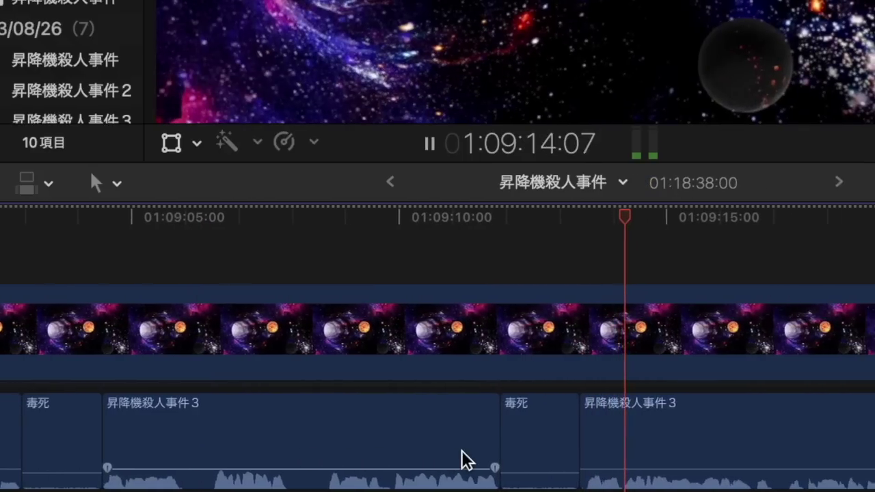
{"action": "left_click", "coordinate": [584, 437]}
{"action": "key", "text": "period"}
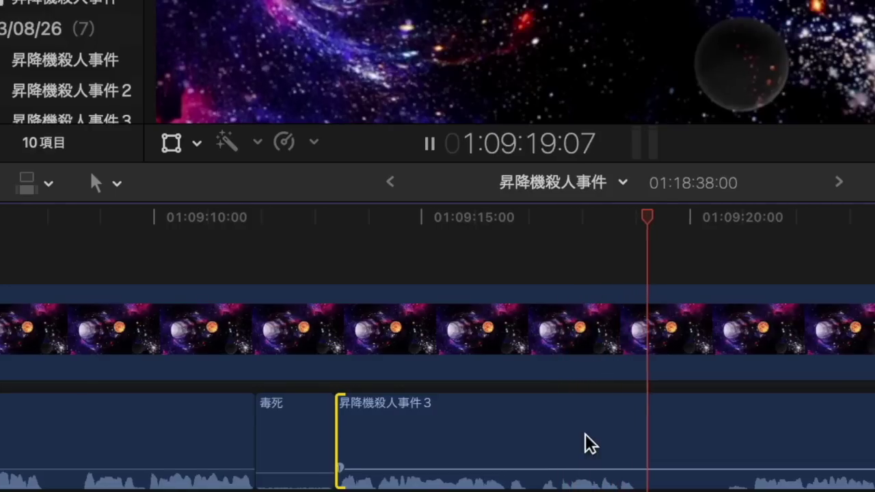
Step: Replace the narration section between about 01:09:19:00 and 01:09:21:04 with the 毒死 clip, and play back onward
{"action": "key", "text": "space"}
{"action": "key", "text": "b"}
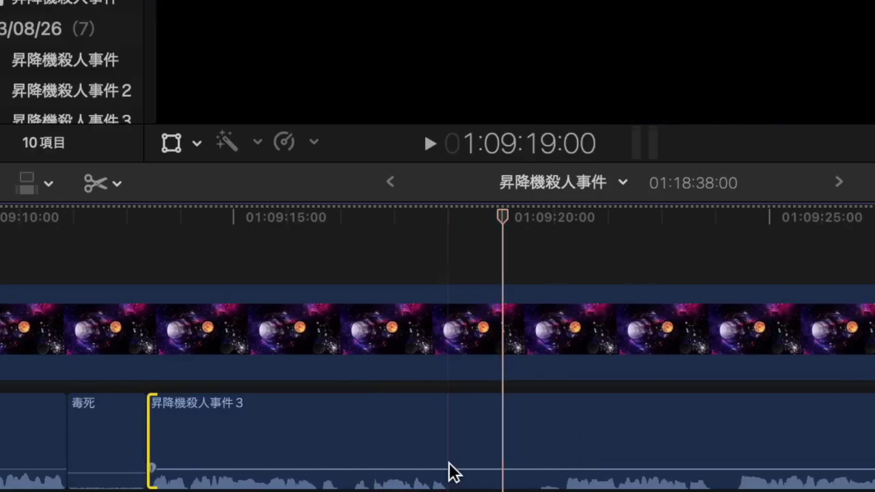
{"action": "left_click", "coordinate": [449, 472]}
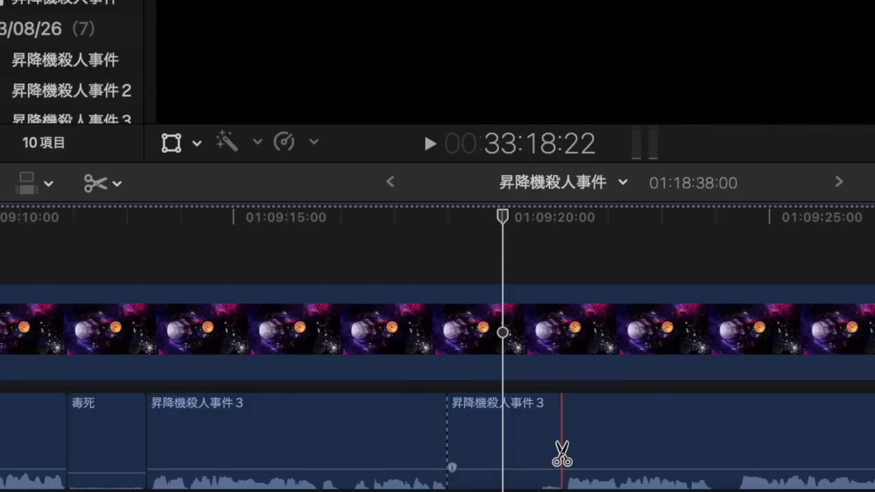
{"action": "left_click", "coordinate": [562, 453]}
{"action": "key", "text": "a"}
{"action": "left_click", "coordinate": [544, 449]}
{"action": "key", "text": "BackSpace"}
{"action": "key", "text": "super+v"}
{"action": "key", "text": "space"}
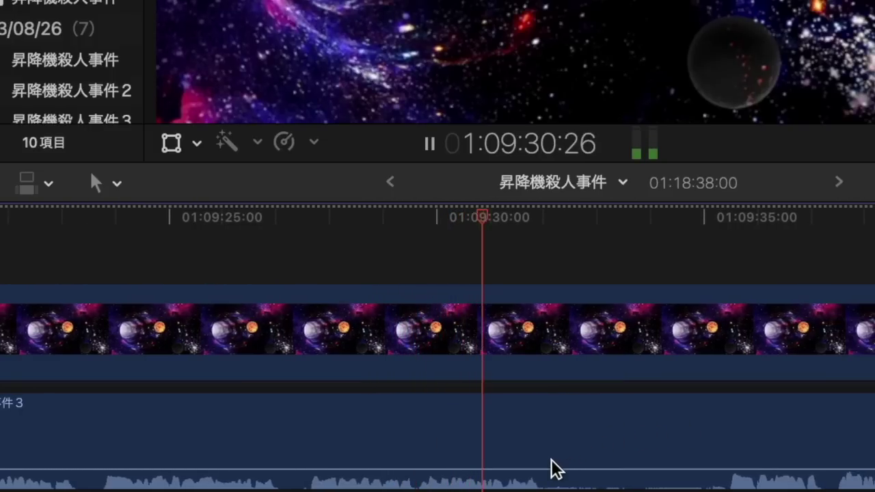
{"action": "mouse_move", "coordinate": [543, 468]}
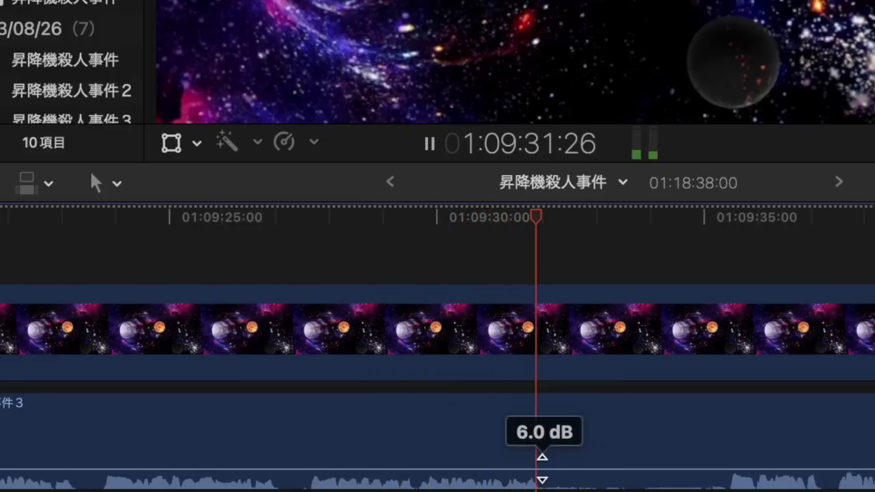
Step: Replace the narration section between about 01:09:31:28 and 01:09:35:14 with the 毒死 clip, and play back the join
{"action": "key", "text": "b"}
{"action": "left_click", "coordinate": [540, 469]}
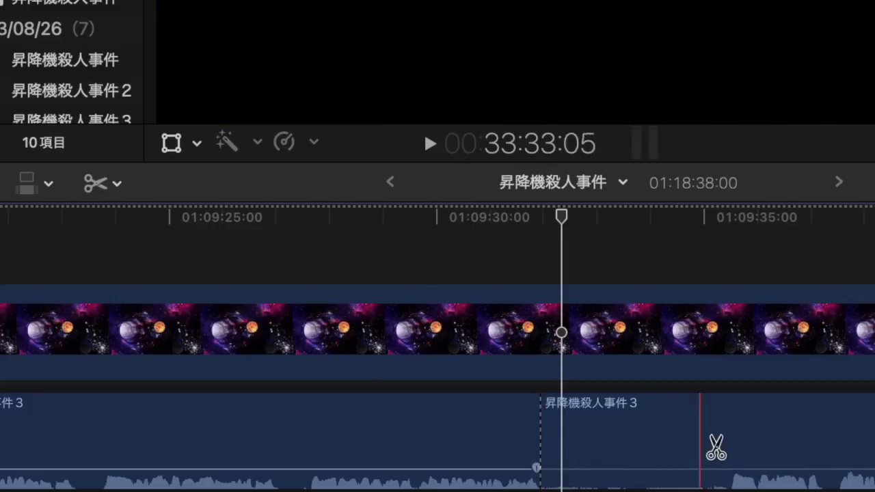
{"action": "left_click", "coordinate": [735, 444]}
{"action": "key", "text": "a"}
{"action": "left_click", "coordinate": [683, 445]}
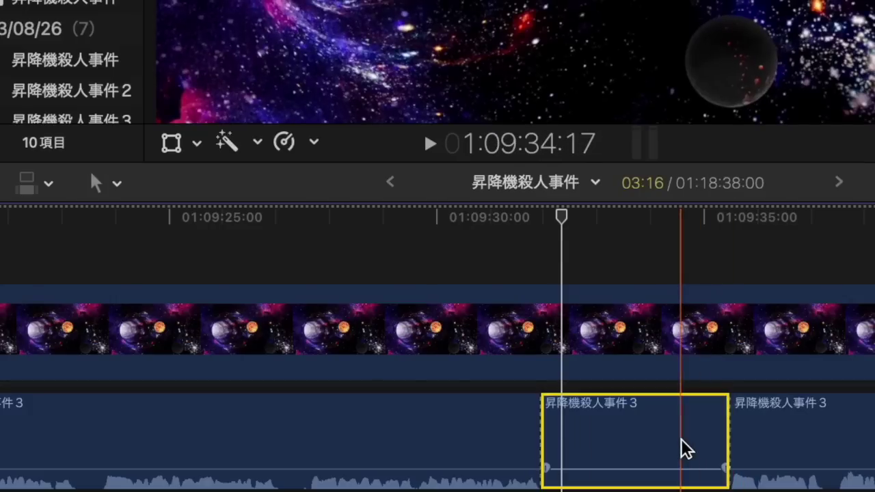
{"action": "key", "text": "Delete"}
{"action": "key", "text": "space"}
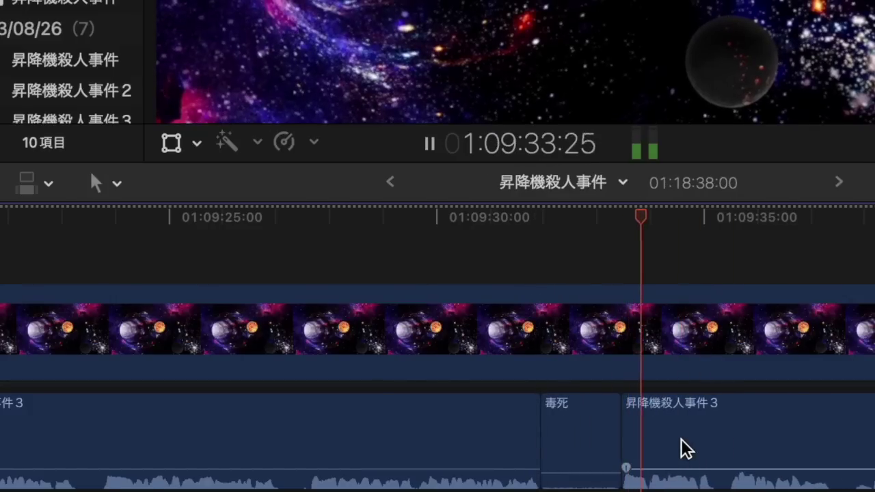
Step: Play on past the inserted 毒死 clip and split the narration at about 01:09:38:02
{"action": "scroll", "coordinate": [681, 439], "scroll_direction": "right", "scroll_amount": 2}
{"action": "left_click", "coordinate": [787, 387]}
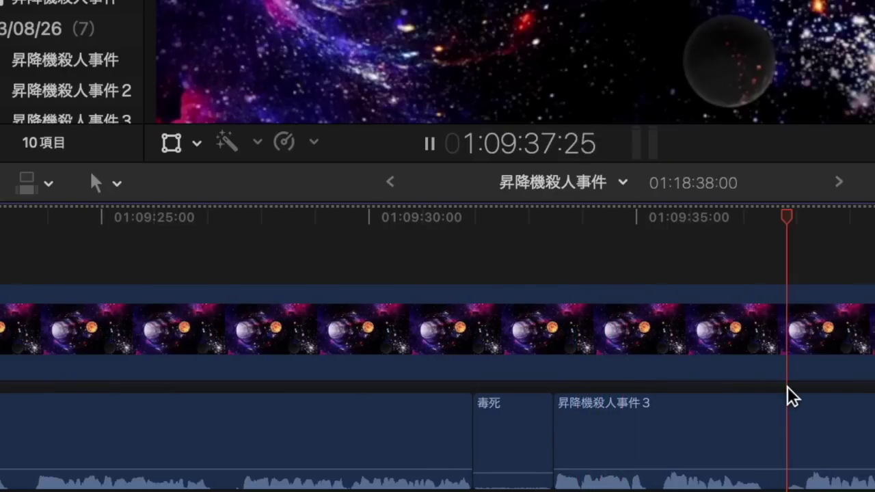
{"action": "key", "text": "space"}
{"action": "key", "text": "b"}
{"action": "left_click", "coordinate": [801, 434]}
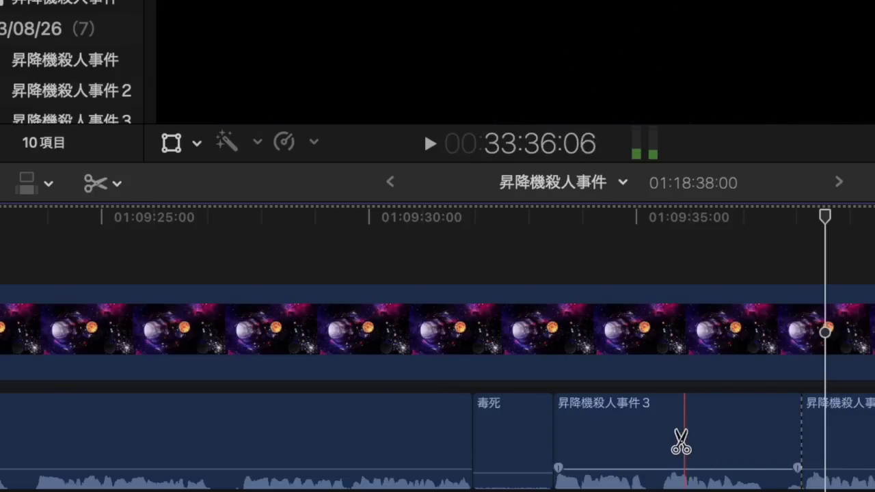
{"action": "right_click", "coordinate": [669, 437]}
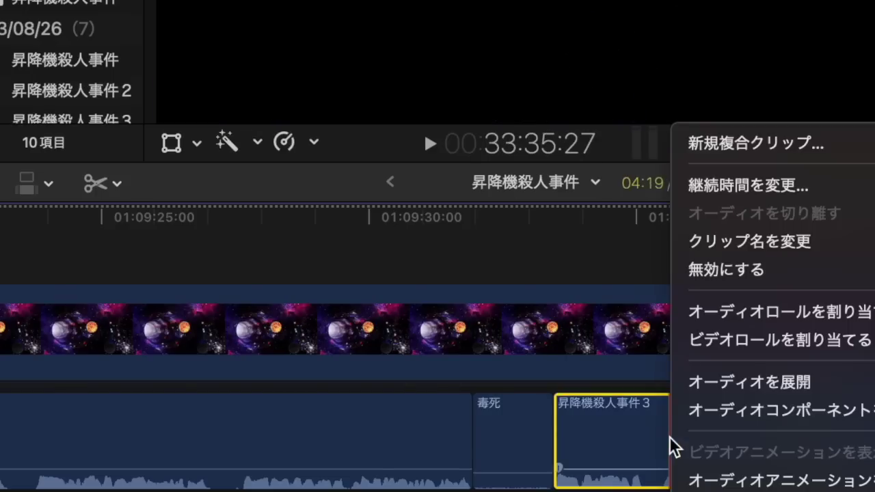
{"action": "key", "text": "Escape"}
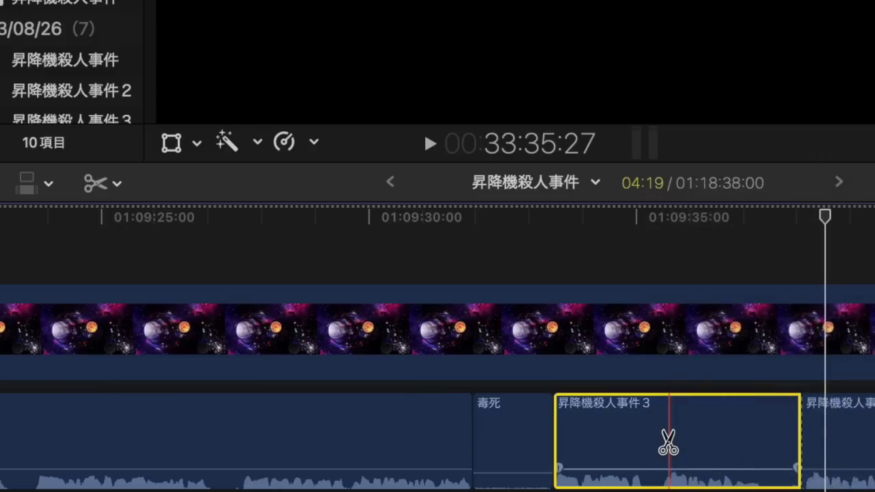
Step: Try deleting the whole narration section between about 01:09:33:13 and 01:09:38:02, play back the join, and undo the deletion
{"action": "scroll", "coordinate": [667, 443], "scroll_direction": "right", "scroll_amount": 2}
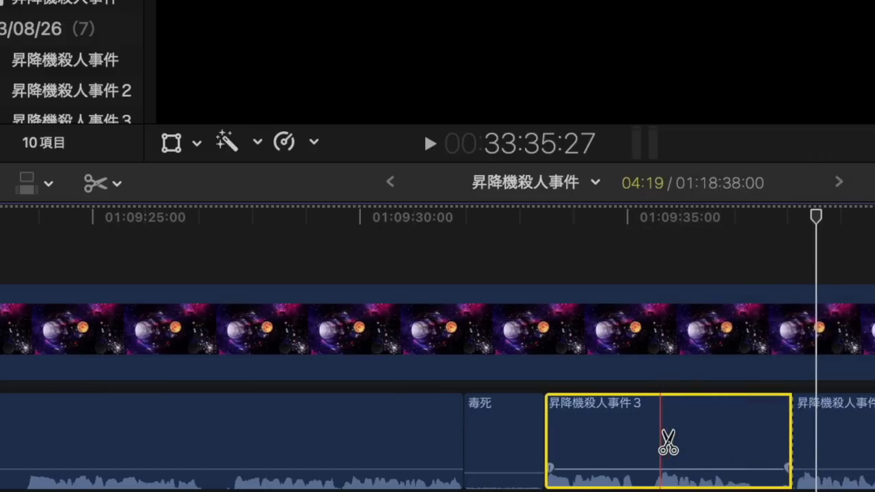
{"action": "scroll", "coordinate": [667, 443], "scroll_direction": "right", "scroll_amount": 5}
{"action": "key", "text": "a"}
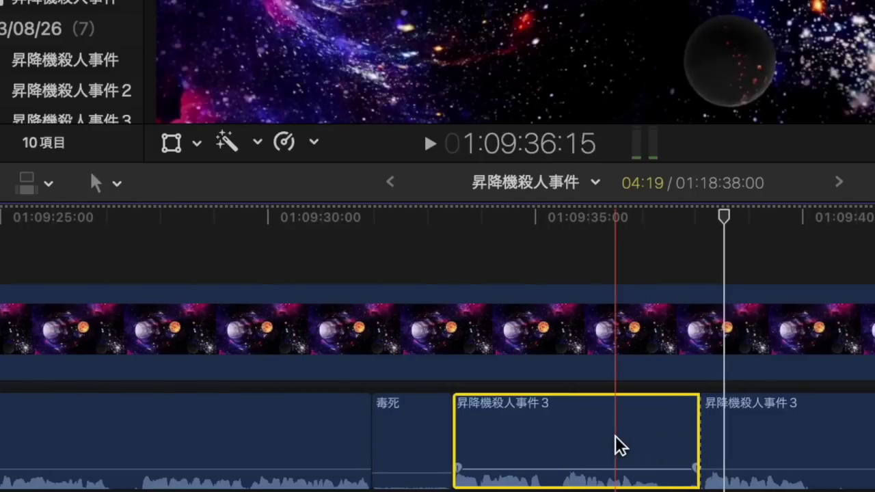
{"action": "key", "text": "Delete"}
{"action": "key", "text": "space"}
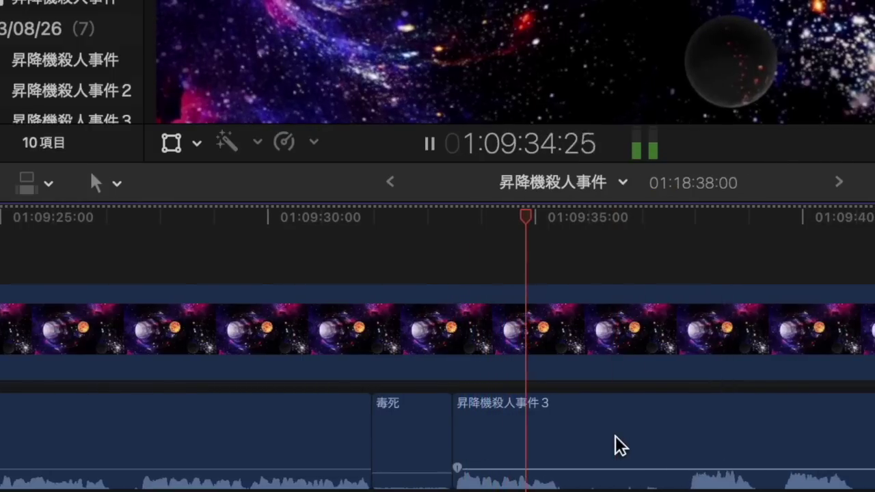
{"action": "key", "text": "space"}
{"action": "left_click", "coordinate": [615, 435]}
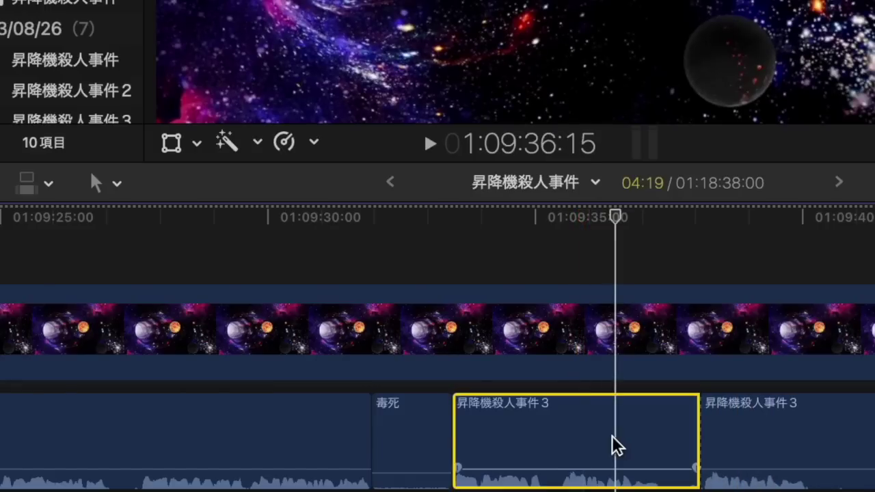
Step: Play back the restored narration, delete only its part between about 01:09:35:14 and 01:09:38:02, and check the join
{"action": "key", "text": "space"}
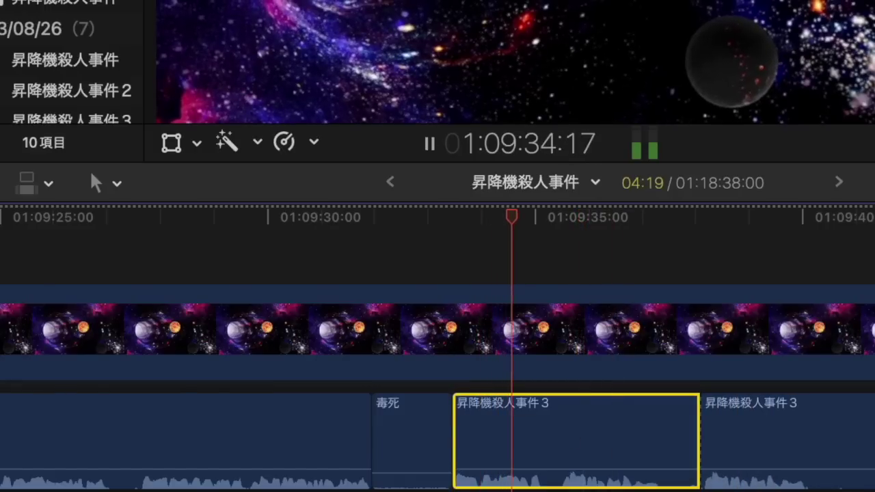
{"action": "key", "text": "space"}
{"action": "key", "text": "b"}
{"action": "left_click", "coordinate": [561, 456]}
{"action": "left_click", "coordinate": [590, 445]}
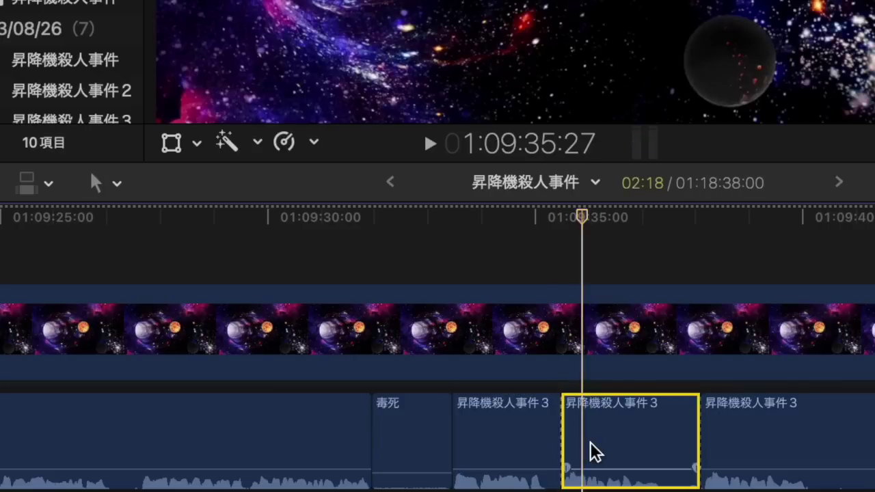
{"action": "key", "text": "Delete"}
{"action": "key", "text": "space"}
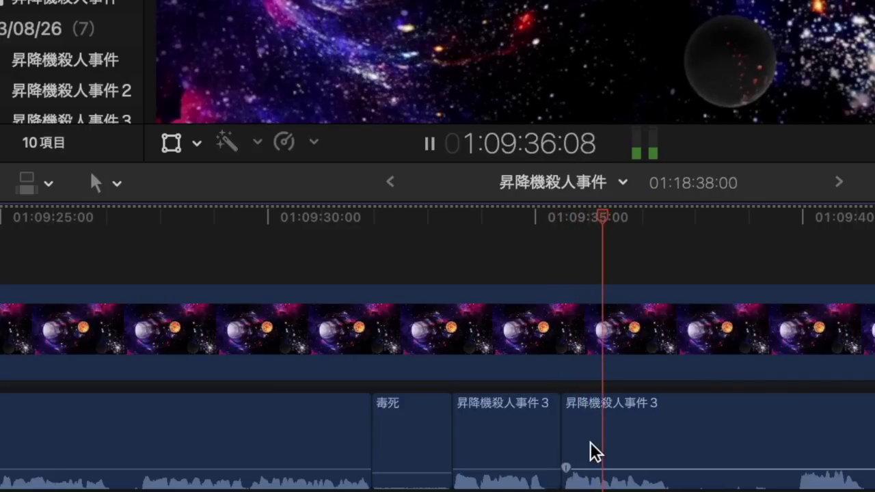
Step: Replace the narration section between about 01:09:37:16 and 01:09:39:22 with the 毒死 clip, and play back onward
{"action": "scroll", "coordinate": [590, 441], "scroll_direction": "right", "scroll_amount": 3}
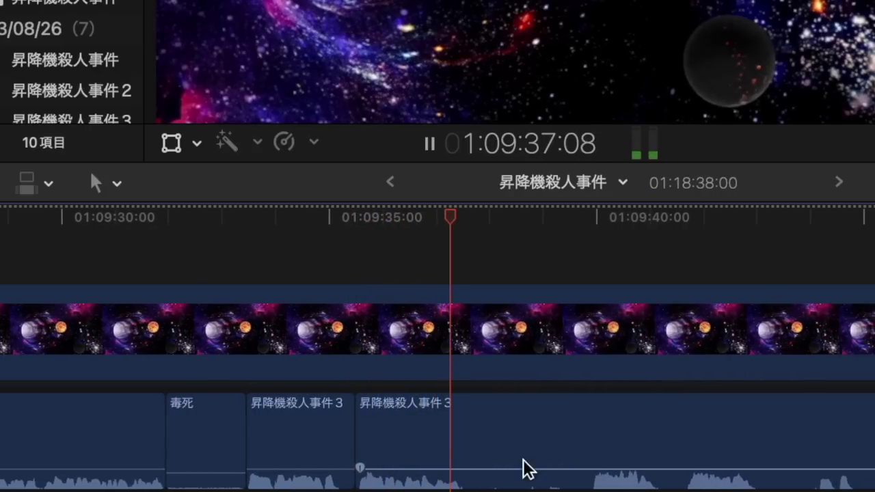
{"action": "key", "text": "space"}
{"action": "key", "text": "b"}
{"action": "left_click", "coordinate": [463, 469]}
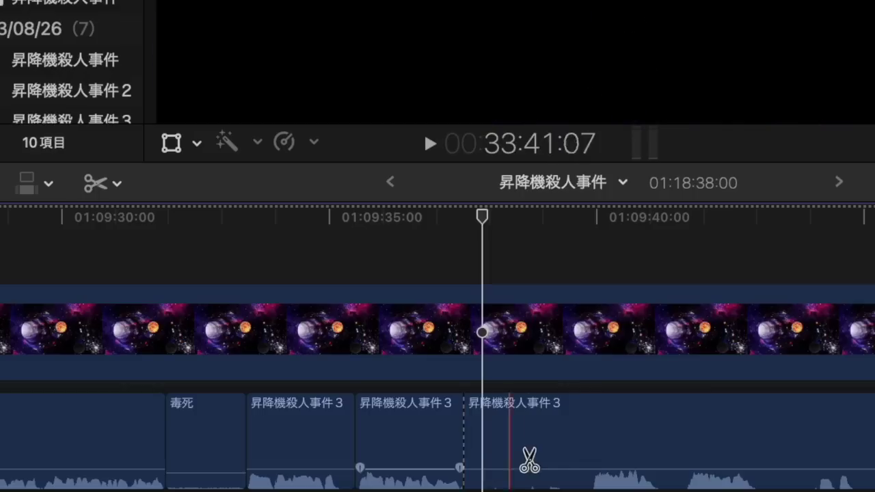
{"action": "key", "text": "space"}
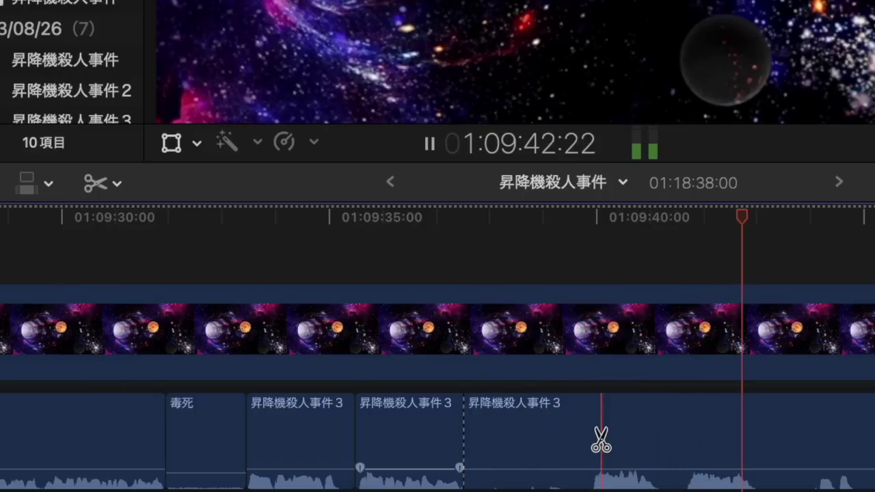
{"action": "left_click", "coordinate": [581, 436]}
{"action": "key", "text": "a"}
{"action": "key", "text": "space"}
{"action": "key", "text": "Delete"}
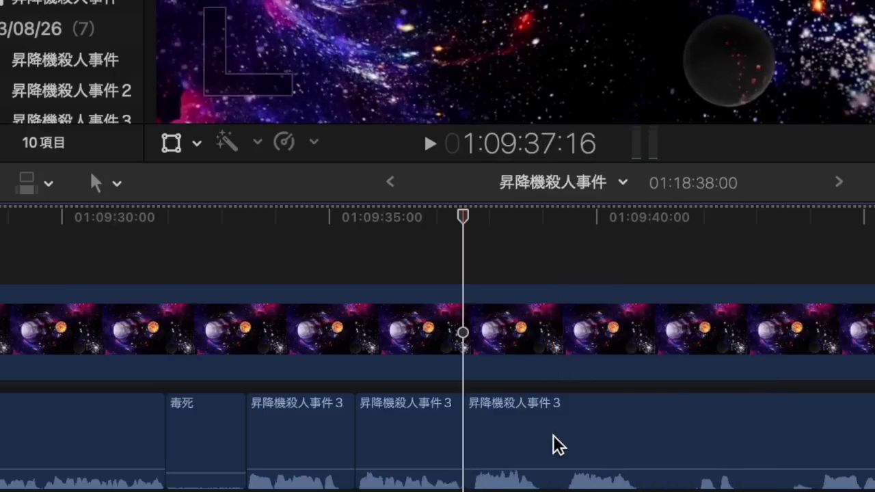
{"action": "key", "text": "super+v"}
{"action": "key", "text": "space"}
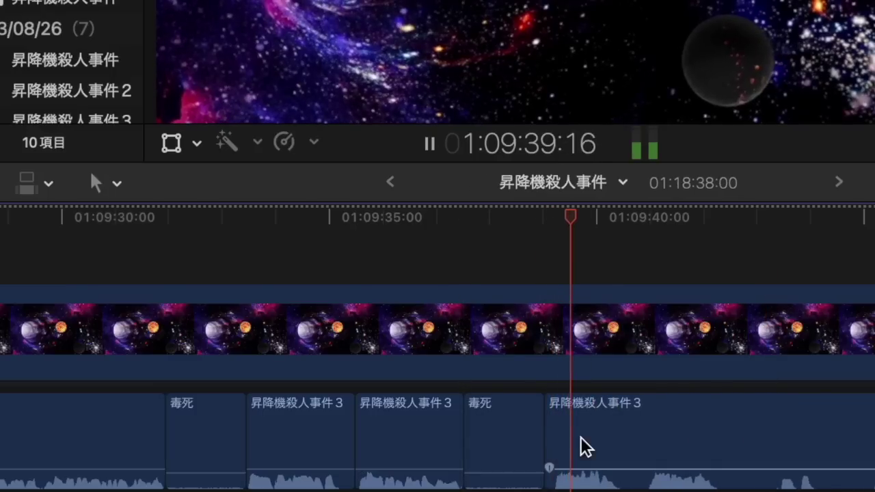
Step: Replace the narration pause between about 01:09:44:04 and 01:09:45:19 with the 毒死 clip, and play back onward
{"action": "scroll", "coordinate": [614, 441], "scroll_direction": "right", "scroll_amount": 2}
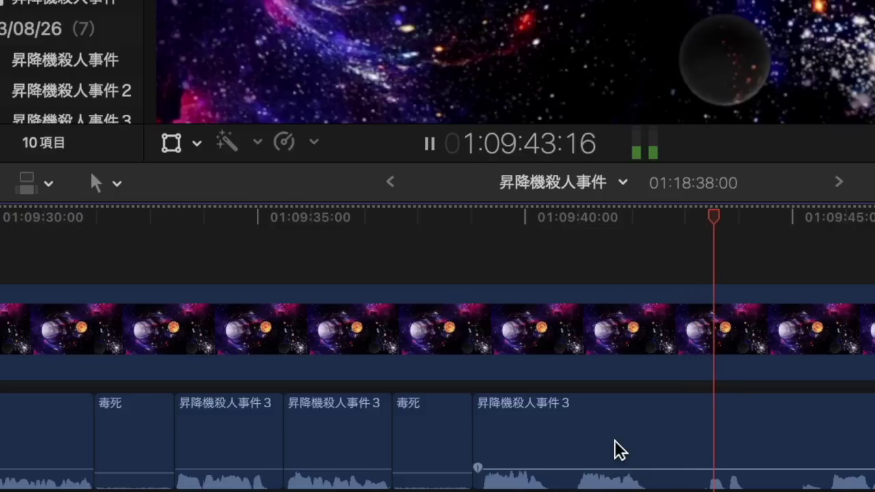
{"action": "scroll", "coordinate": [618, 450], "scroll_direction": "right", "scroll_amount": 5}
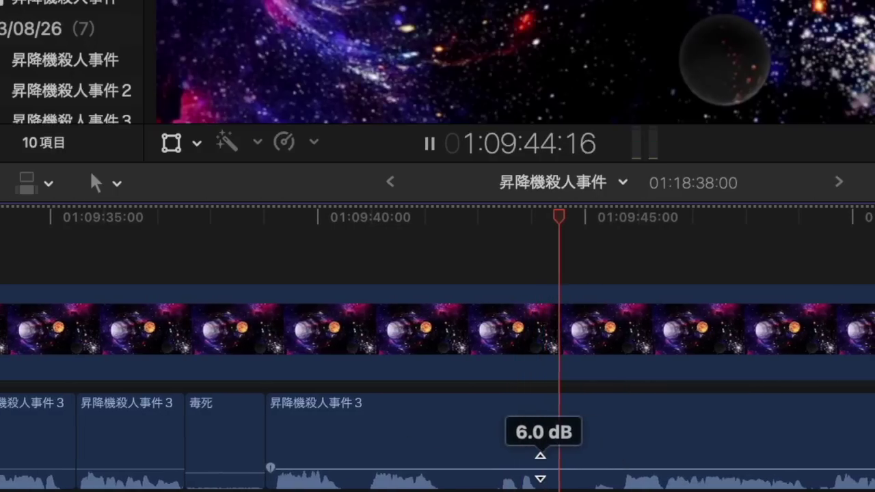
{"action": "key", "text": "space"}
{"action": "key", "text": "b"}
{"action": "left_click", "coordinate": [539, 464]}
{"action": "left_click", "coordinate": [618, 447]}
{"action": "key", "text": "a"}
{"action": "left_click", "coordinate": [599, 440]}
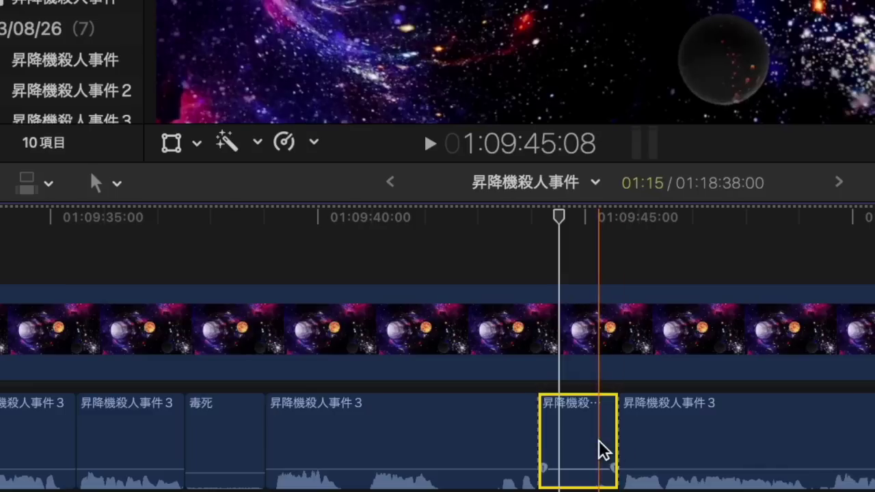
{"action": "key", "text": "Delete"}
{"action": "key", "text": "super+v"}
{"action": "key", "text": "space"}
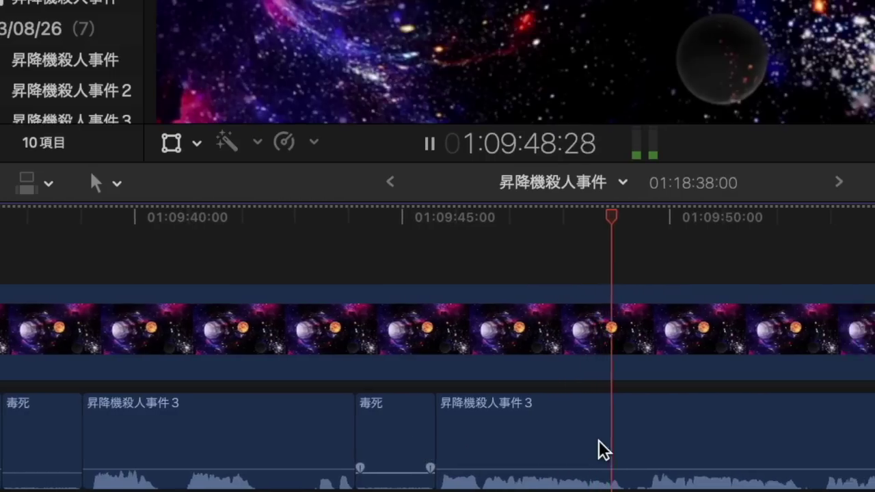
Step: Delete the narration section between about 01:09:46:13 and 01:09:49:19, and play back the join
{"action": "key", "text": "b"}
{"action": "key", "text": "space"}
{"action": "left_click", "coordinate": [520, 454]}
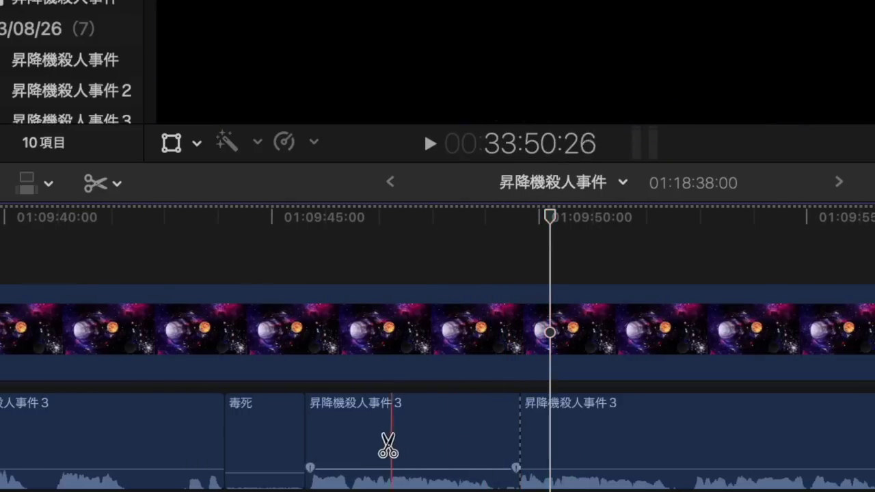
{"action": "left_click", "coordinate": [350, 443]}
{"action": "key", "text": "a"}
{"action": "left_click", "coordinate": [392, 441]}
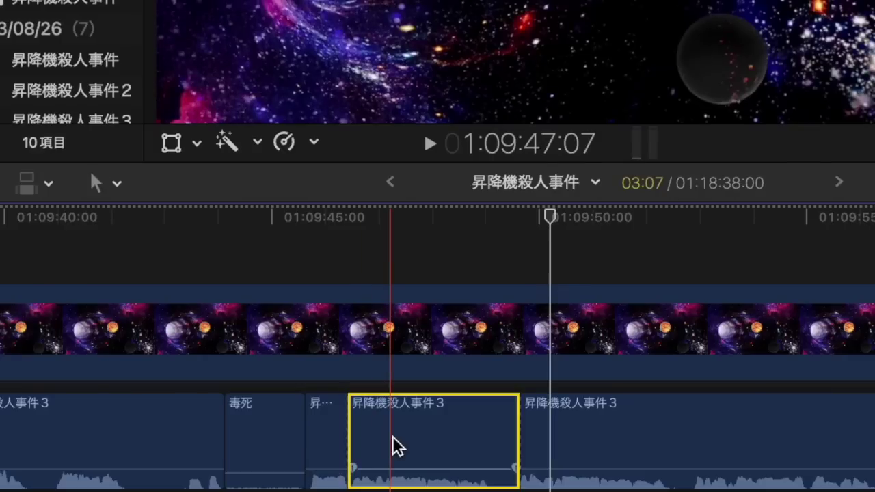
{"action": "key", "text": "Delete"}
{"action": "key", "text": "space"}
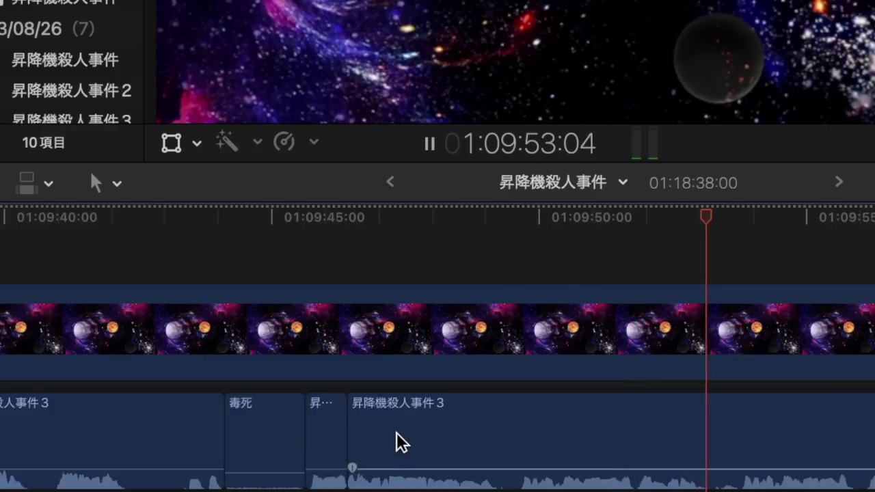
Step: Delete the narration section between about 01:09:49:18 and 01:09:53:21, and play back onward
{"action": "key", "text": "b"}
{"action": "key", "text": "space"}
{"action": "left_click", "coordinate": [572, 455]}
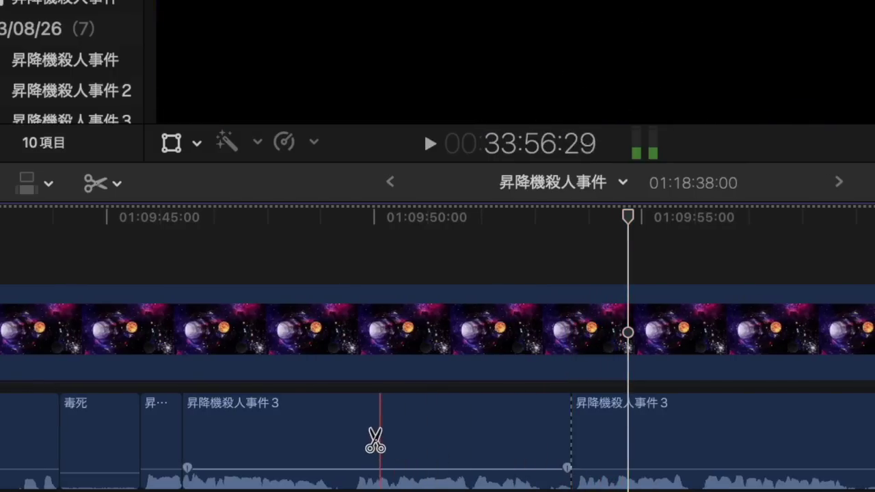
{"action": "left_click", "coordinate": [352, 440]}
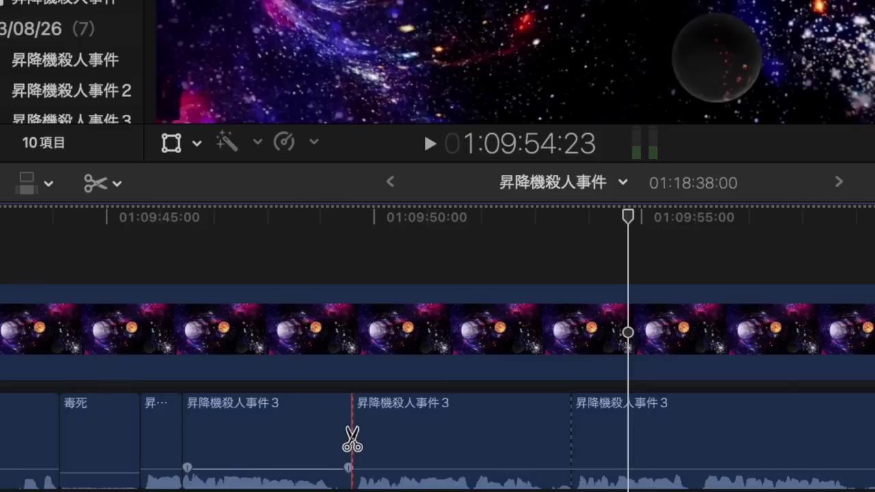
{"action": "key", "text": "a"}
{"action": "left_click", "coordinate": [392, 427]}
{"action": "key", "text": "Delete"}
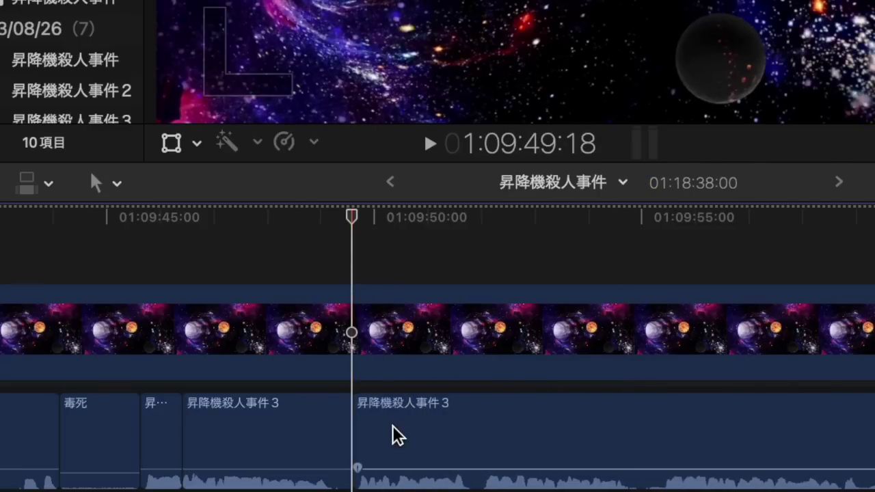
{"action": "key", "text": "space"}
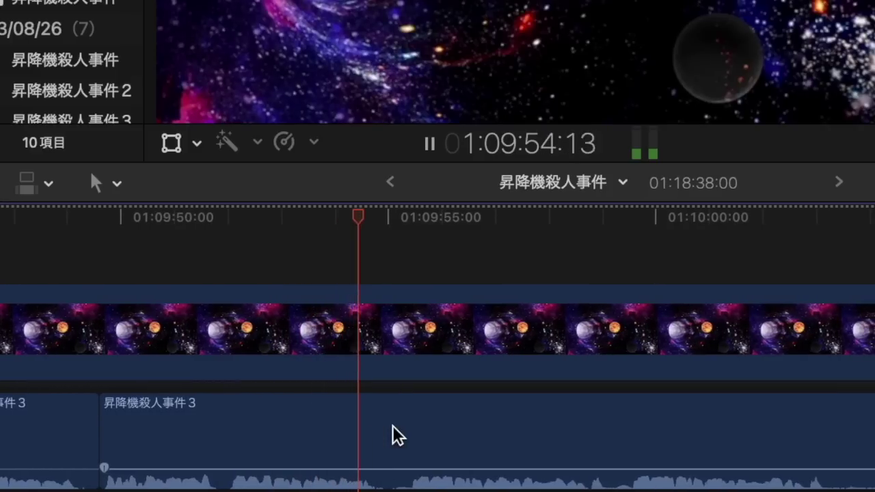
Step: Cut the 昇降機殺人事件3 audio clip at about 01:09:52 and 01:09:59 and delete the section between the cuts
{"action": "left_click", "coordinate": [599, 365]}
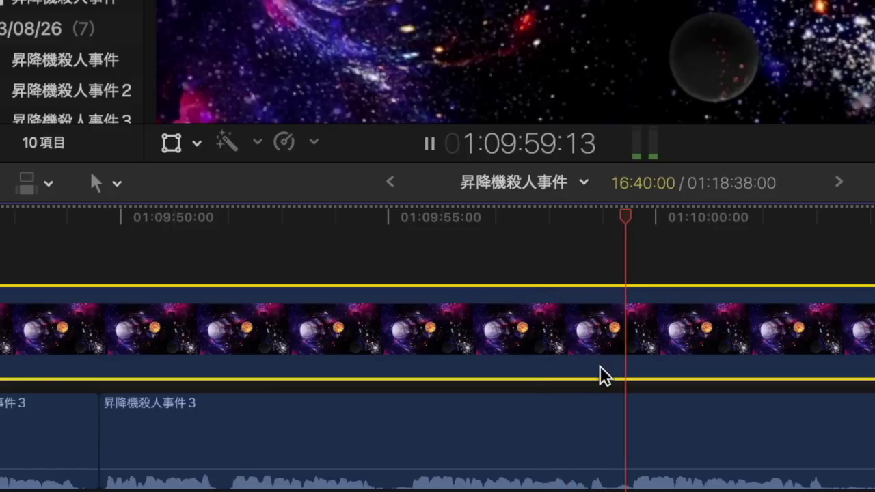
{"action": "key", "text": "space"}
{"action": "key", "text": "b"}
{"action": "left_click", "coordinate": [633, 444]}
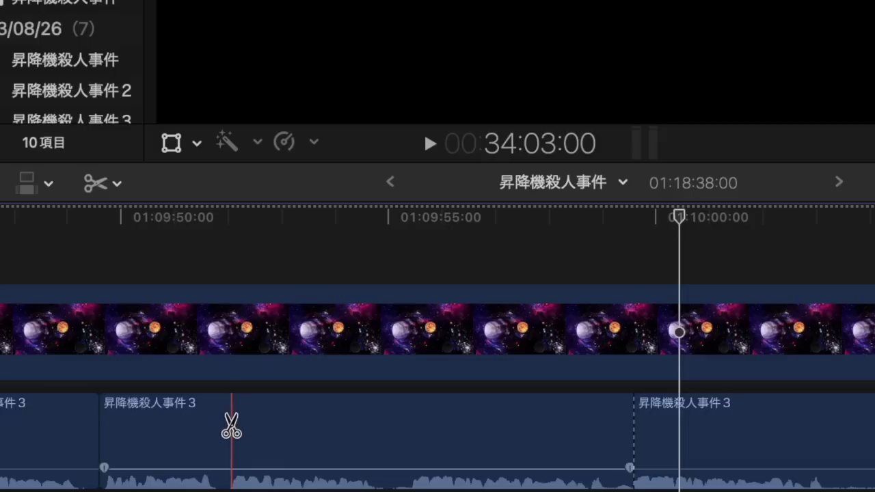
{"action": "left_click", "coordinate": [231, 425]}
{"action": "key", "text": "space"}
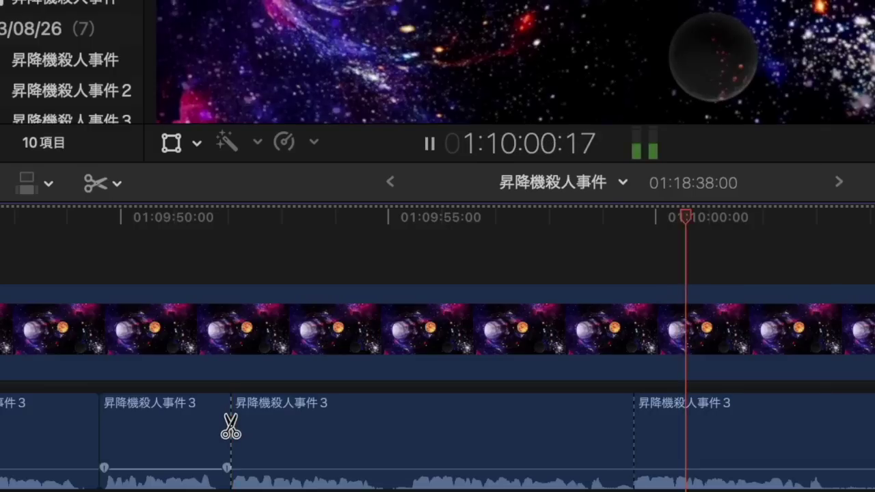
{"action": "key", "text": "a"}
{"action": "key", "text": "space"}
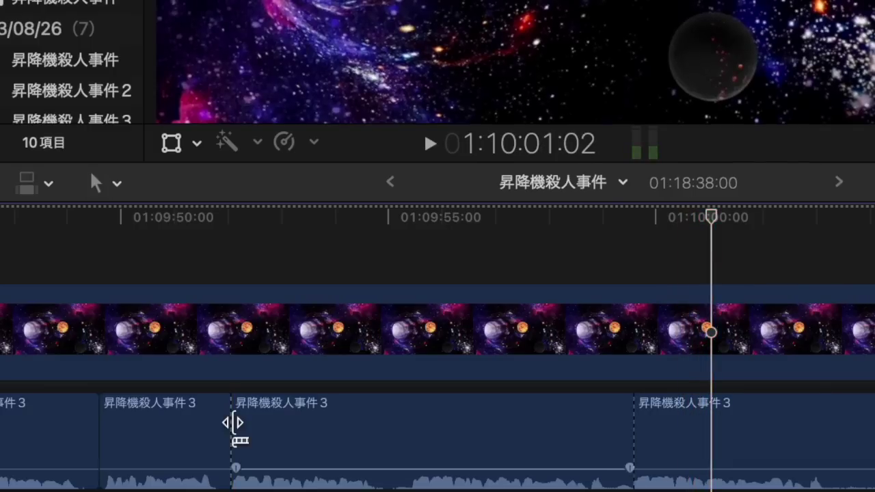
{"action": "left_click", "coordinate": [340, 419]}
{"action": "key", "text": "Delete"}
Step: Cut out the mostly silent section of the audio clip from about 01:09:55 to 01:10:02 and paste the copied 毒死 clip in its place
{"action": "key", "text": "space"}
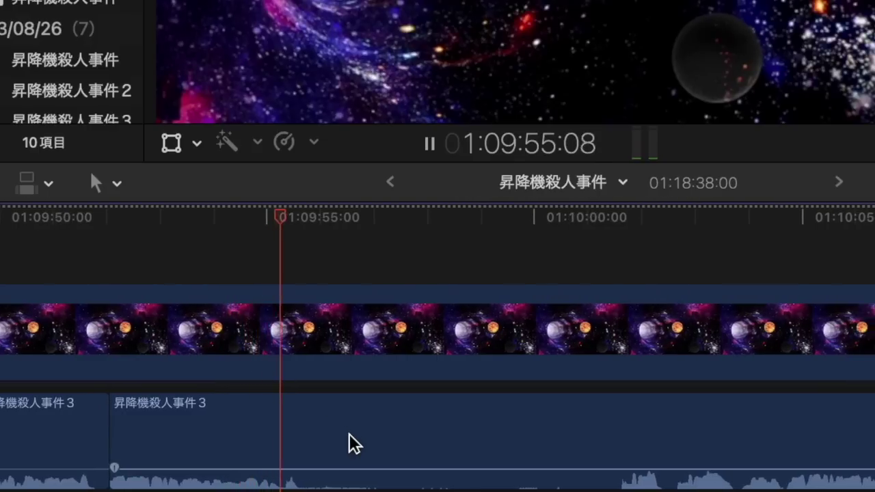
{"action": "key", "text": "space"}
{"action": "key", "text": "b"}
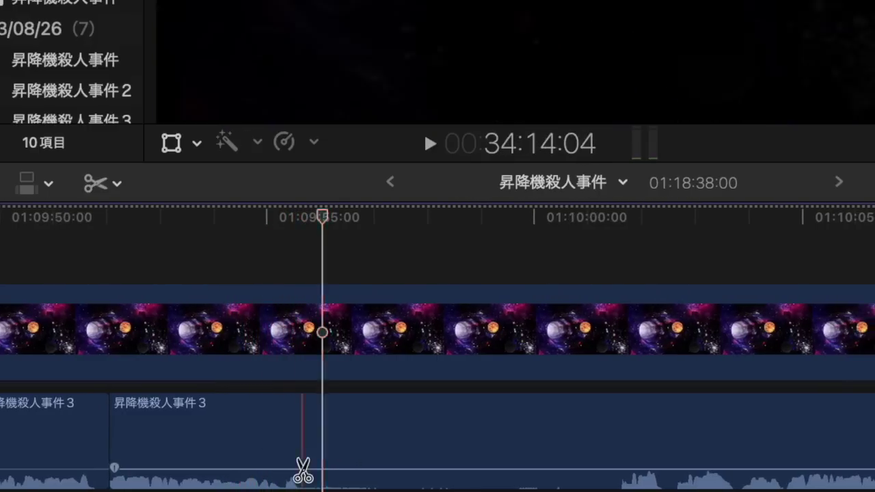
{"action": "left_click", "coordinate": [301, 469]}
{"action": "key", "text": "space"}
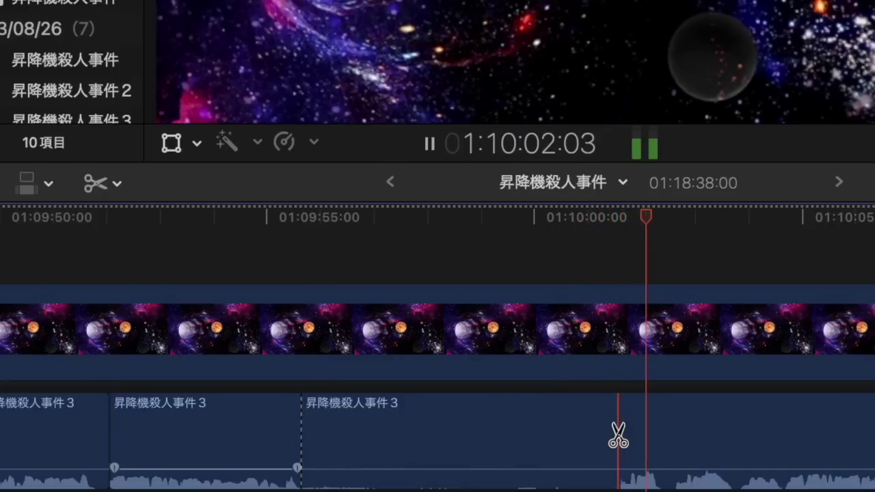
{"action": "left_click", "coordinate": [673, 435]}
{"action": "key", "text": "space"}
{"action": "key", "text": "a"}
{"action": "left_click", "coordinate": [622, 430]}
{"action": "key", "text": "Delete"}
{"action": "key", "text": "super+v"}
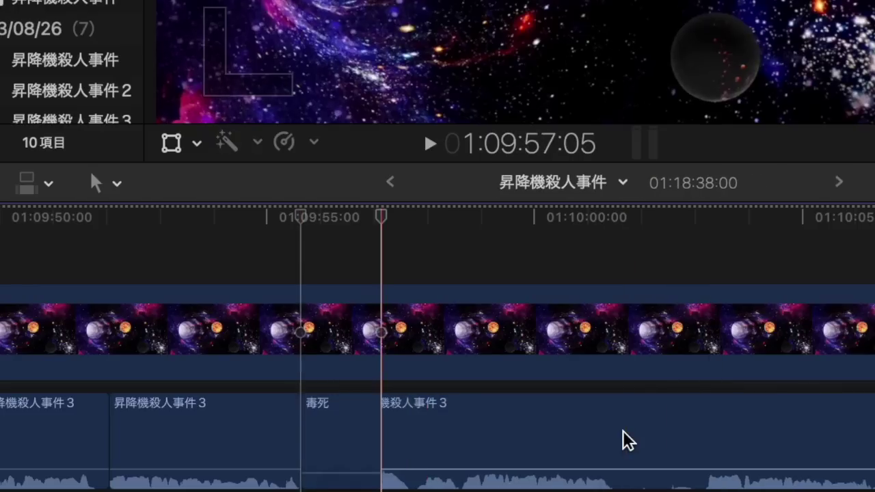
Step: Cut the audio clip after the pasted 毒死 clip at about 01:09:58 and 01:09:59 and delete the short piece between the cuts
{"action": "key", "text": "space"}
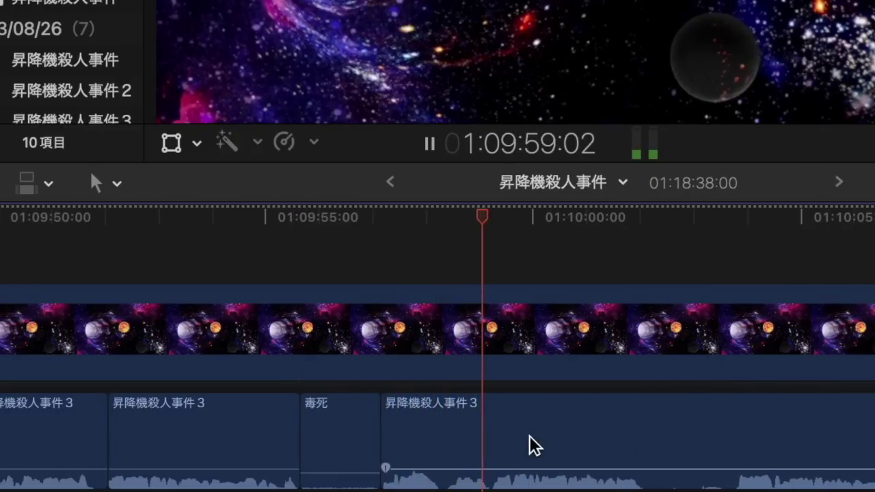
{"action": "scroll", "coordinate": [530, 435], "scroll_direction": "right", "scroll_amount": 1}
{"action": "key", "text": "space"}
{"action": "key", "text": "b"}
{"action": "left_click", "coordinate": [469, 466]}
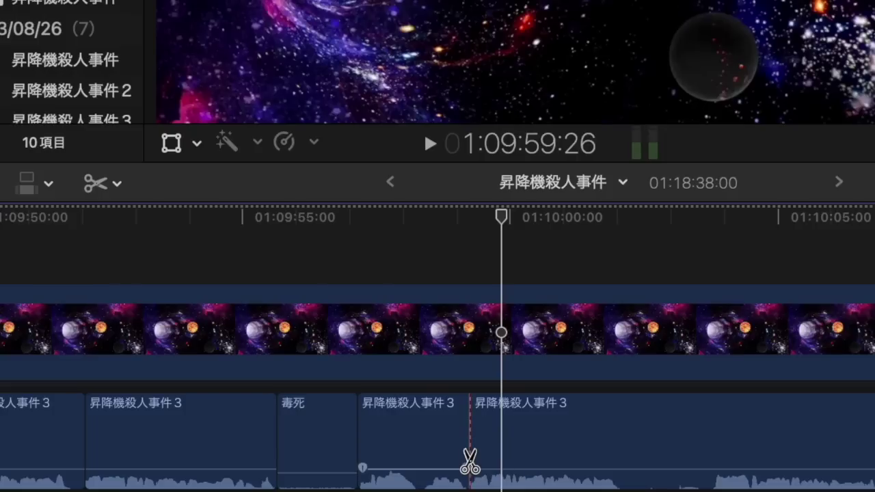
{"action": "left_click", "coordinate": [422, 459]}
{"action": "key", "text": "a"}
{"action": "left_click", "coordinate": [440, 463]}
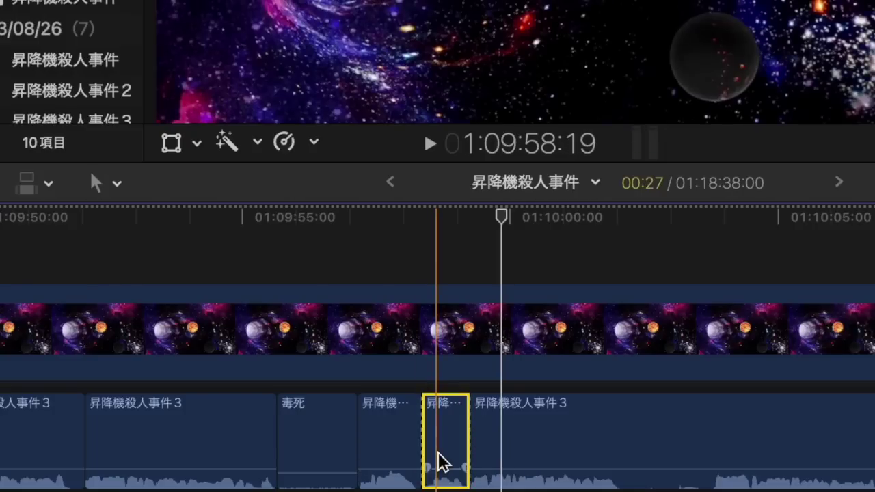
{"action": "key", "text": "BackSpace"}
Step: Replace the quiet gap in the audio clip from about 01:10:01 to 01:10:02 with the copied 毒死 clip
{"action": "key", "text": "space"}
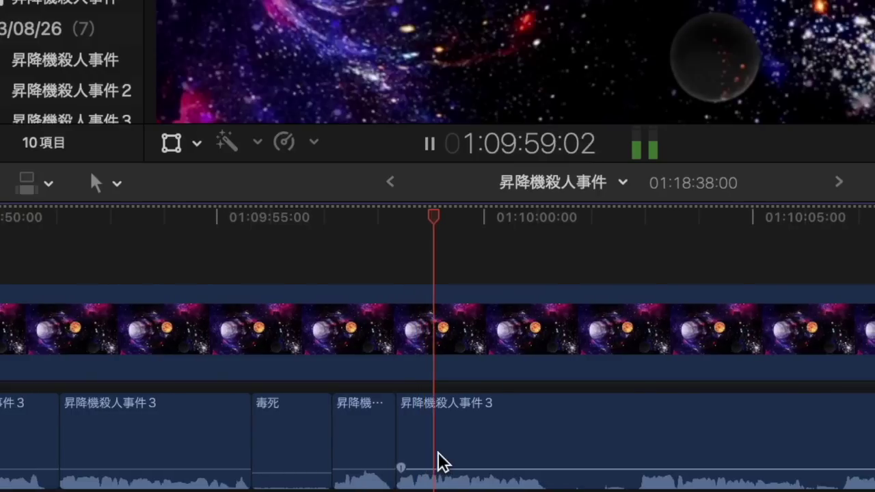
{"action": "scroll", "coordinate": [438, 452], "scroll_direction": "right", "scroll_amount": 1}
{"action": "scroll", "coordinate": [438, 463], "scroll_direction": "right", "scroll_amount": 5}
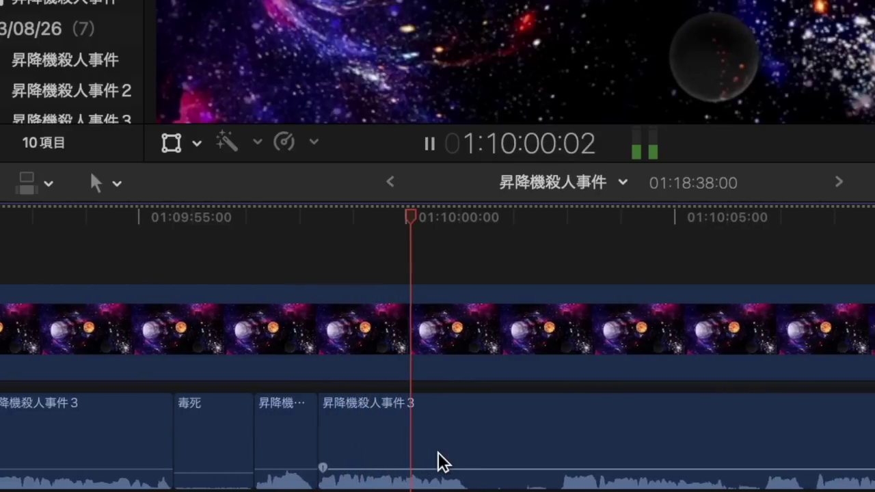
{"action": "mouse_move", "coordinate": [468, 469]}
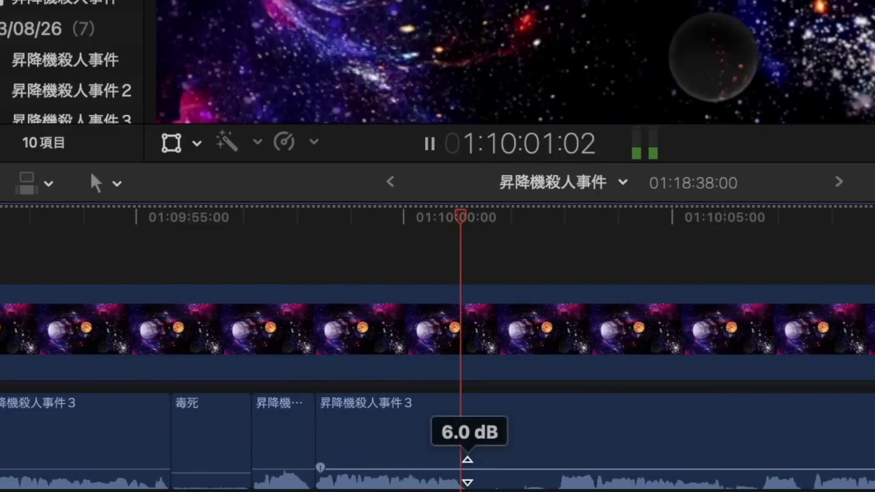
{"action": "key", "text": "space"}
{"action": "key", "text": "b"}
{"action": "left_click", "coordinate": [473, 467]}
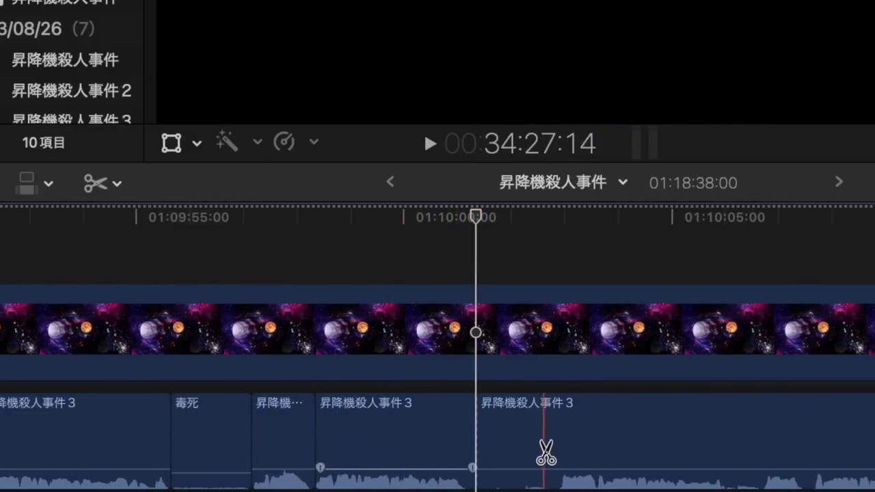
{"action": "left_click", "coordinate": [545, 452]}
{"action": "key", "text": "a"}
{"action": "left_click", "coordinate": [531, 458]}
{"action": "key", "text": "Delete"}
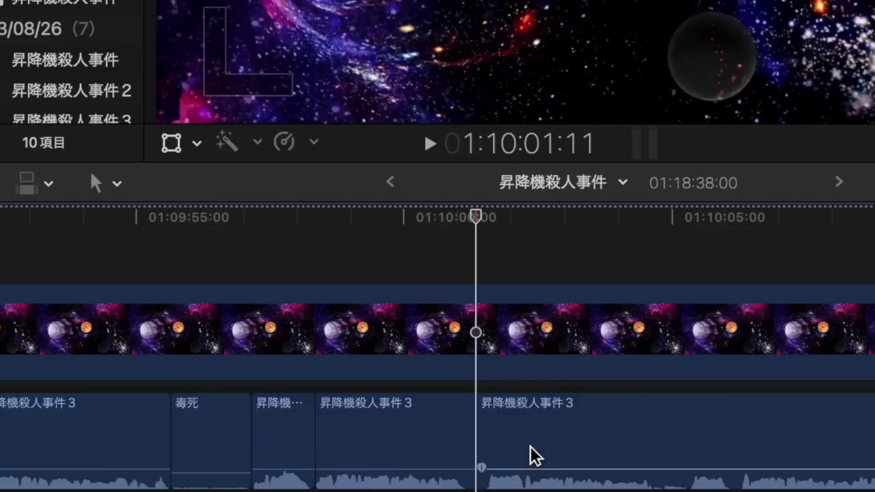
{"action": "key", "text": "super+v"}
Step: Split the audio clip at about 01:10:06 and delete the passage between the 毒死 clip and that cut
{"action": "key", "text": "space"}
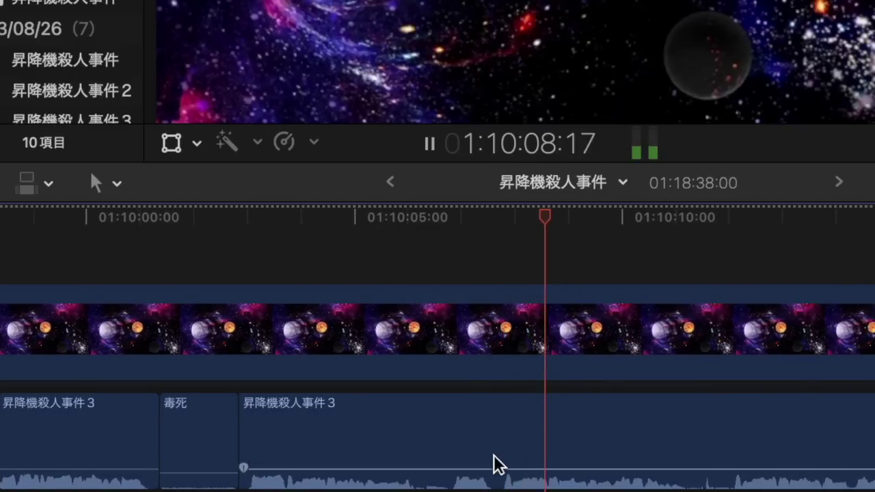
{"action": "key", "text": "space"}
{"action": "key", "text": "b"}
{"action": "left_click", "coordinate": [449, 459]}
{"action": "key", "text": "a"}
{"action": "left_click", "coordinate": [420, 454]}
{"action": "key", "text": "Delete"}
Step: Split the audio clip at about 01:10:24 and delete everything between the preceding 毒死 clip and the cut
{"action": "key", "text": "space"}
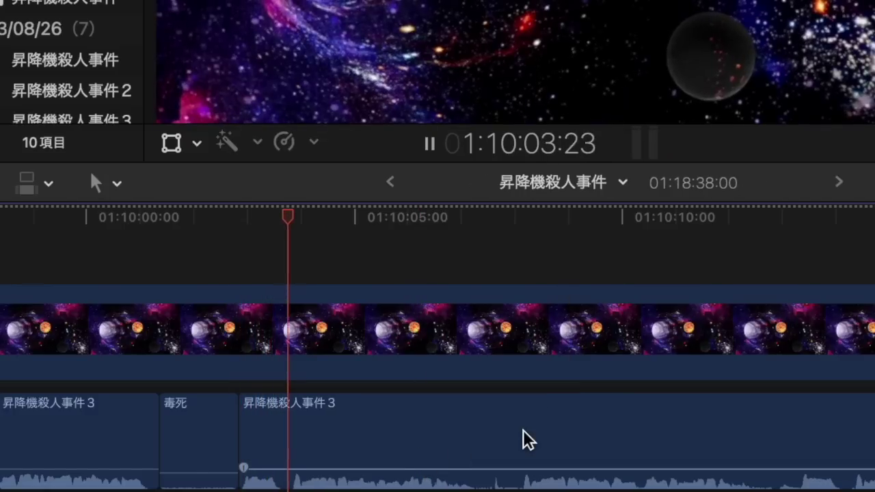
{"action": "scroll", "coordinate": [523, 430], "scroll_direction": "right", "scroll_amount": 3}
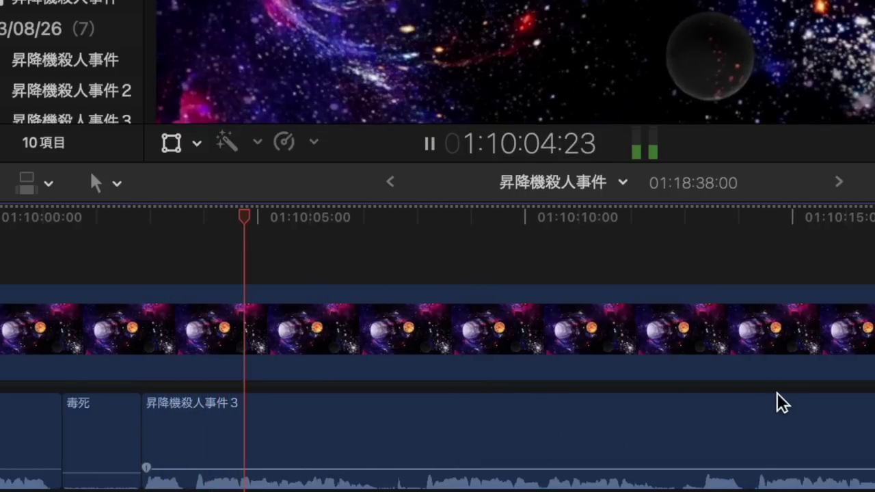
{"action": "scroll", "coordinate": [777, 393], "scroll_direction": "right", "scroll_amount": 7}
{"action": "scroll", "coordinate": [777, 393], "scroll_direction": "right", "scroll_amount": 7}
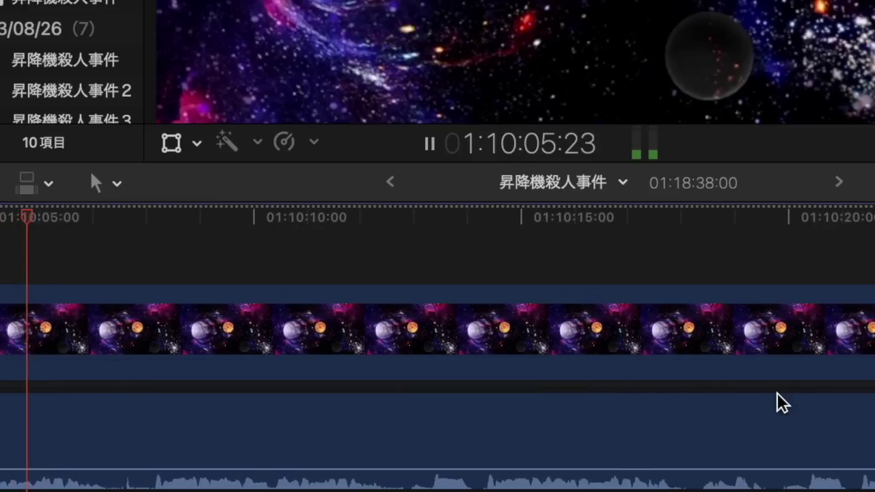
{"action": "scroll", "coordinate": [777, 393], "scroll_direction": "right", "scroll_amount": 9}
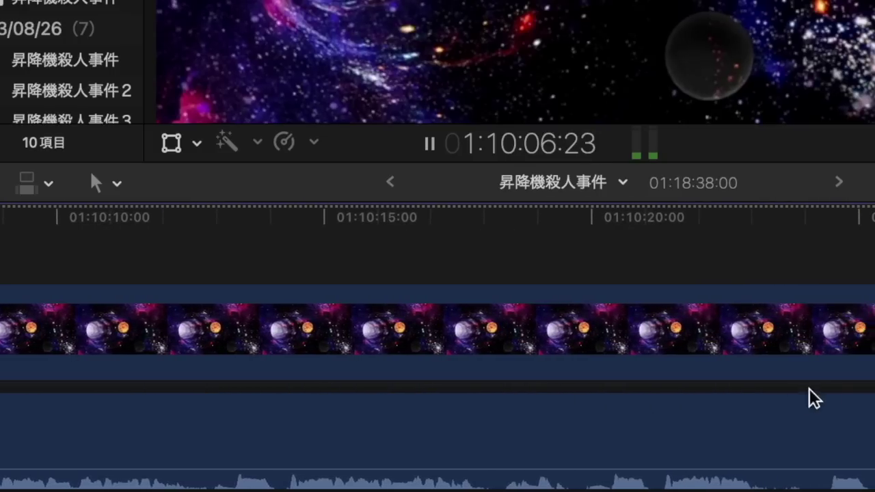
{"action": "left_click", "coordinate": [835, 390]}
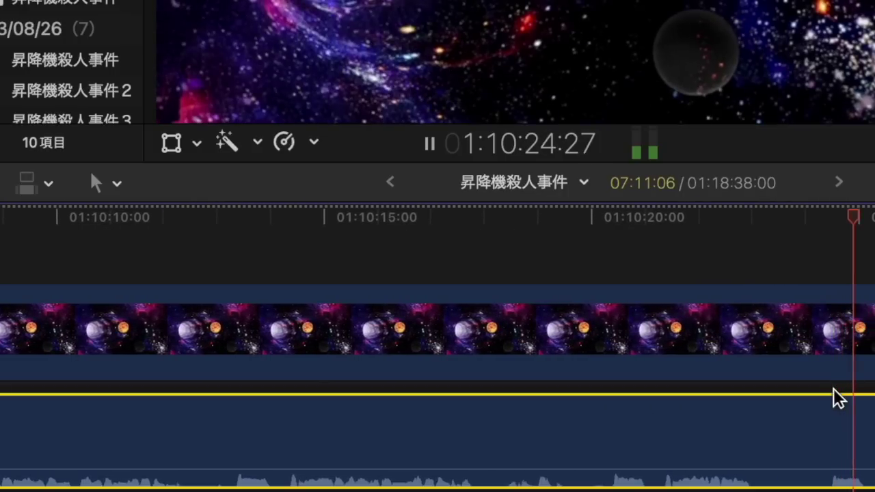
{"action": "key", "text": "space"}
{"action": "key", "text": "b"}
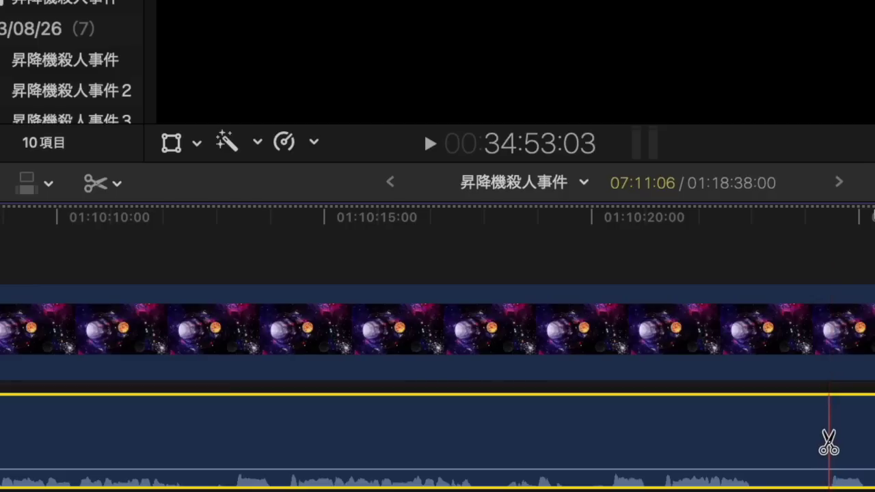
{"action": "left_click", "coordinate": [829, 435]}
{"action": "key", "text": "a"}
{"action": "left_click", "coordinate": [800, 436]}
{"action": "key", "text": "BackSpace"}
Step: Replace the quiet section of the audio clip from about 01:10:07 to 01:10:11 with the copied 毒死 clip
{"action": "key", "text": "space"}
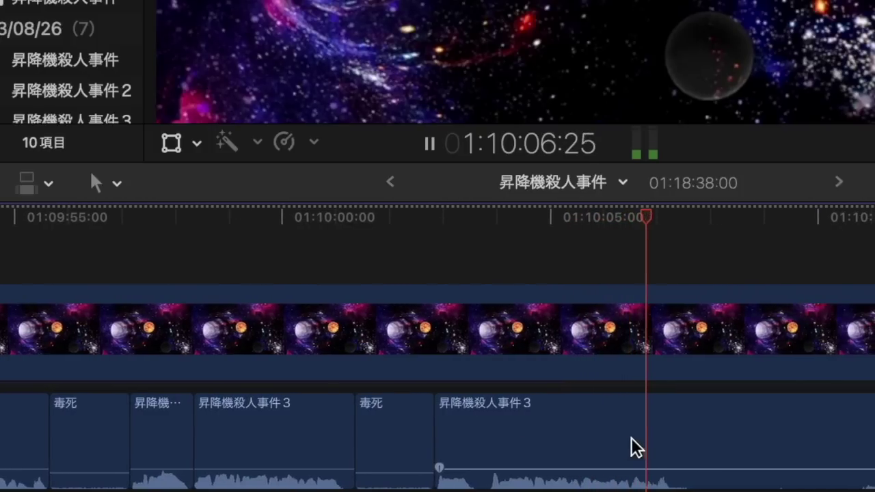
{"action": "key", "text": "space"}
{"action": "key", "text": "b"}
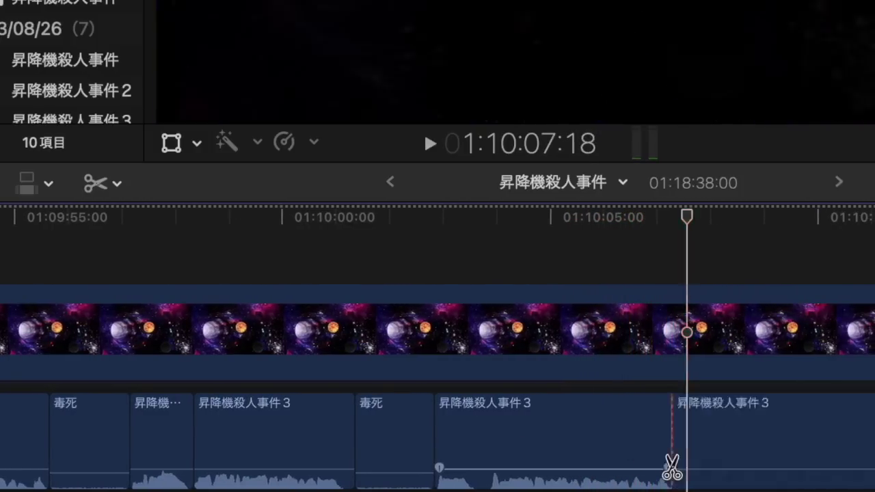
{"action": "left_click", "coordinate": [671, 466]}
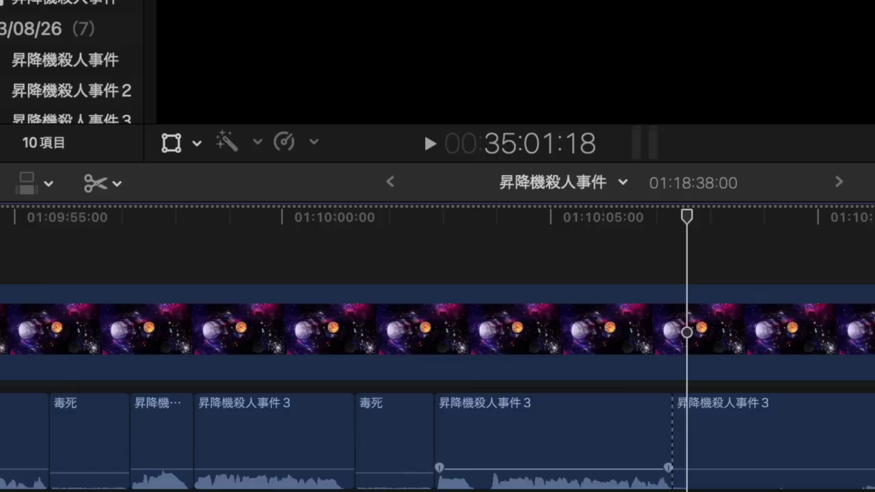
{"action": "scroll", "coordinate": [567, 435], "scroll_direction": "right", "scroll_amount": 10}
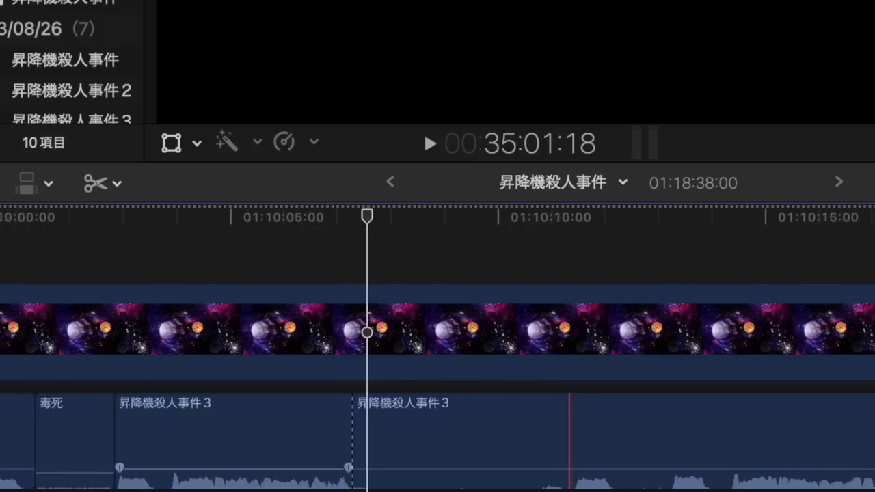
{"action": "left_click", "coordinate": [556, 434]}
{"action": "key", "text": "a"}
{"action": "left_click", "coordinate": [494, 445]}
{"action": "key", "text": "Delete"}
Step: Play the following narration and split the audio clip around its quiet gap at about 01:10:15 and 01:10:17
{"action": "key", "text": "space"}
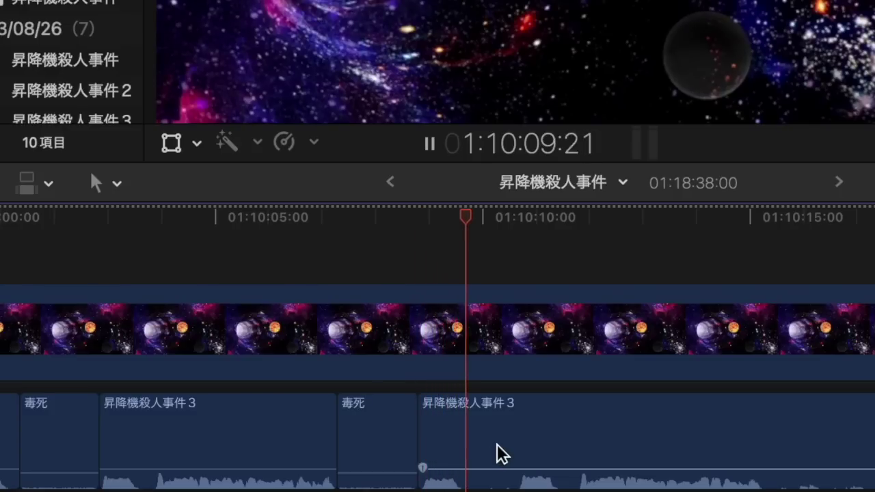
{"action": "key", "text": "space"}
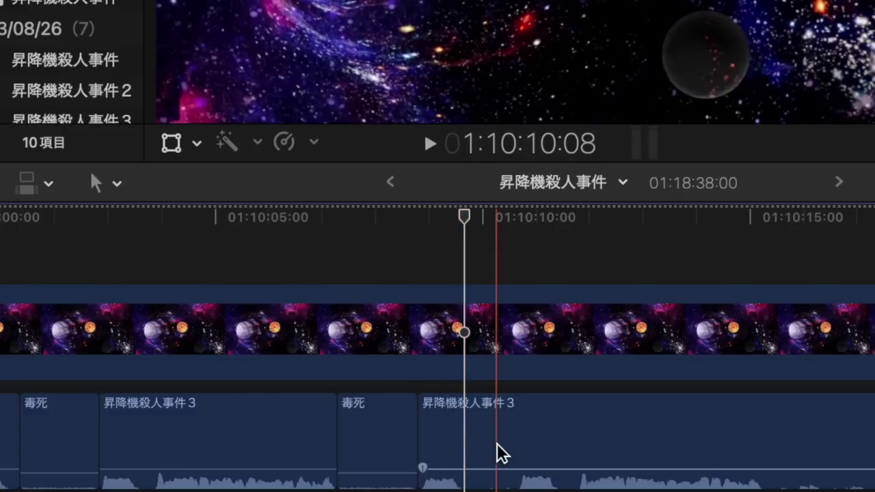
{"action": "key", "text": "space"}
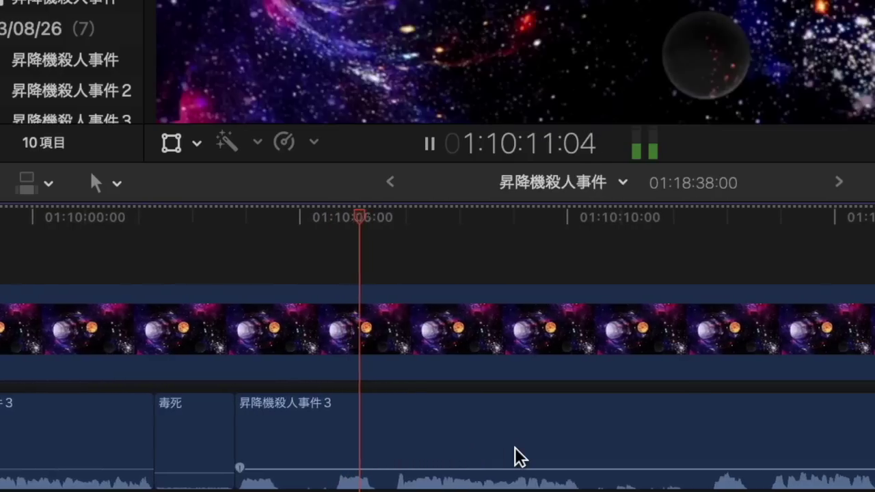
{"action": "left_click", "coordinate": [679, 391]}
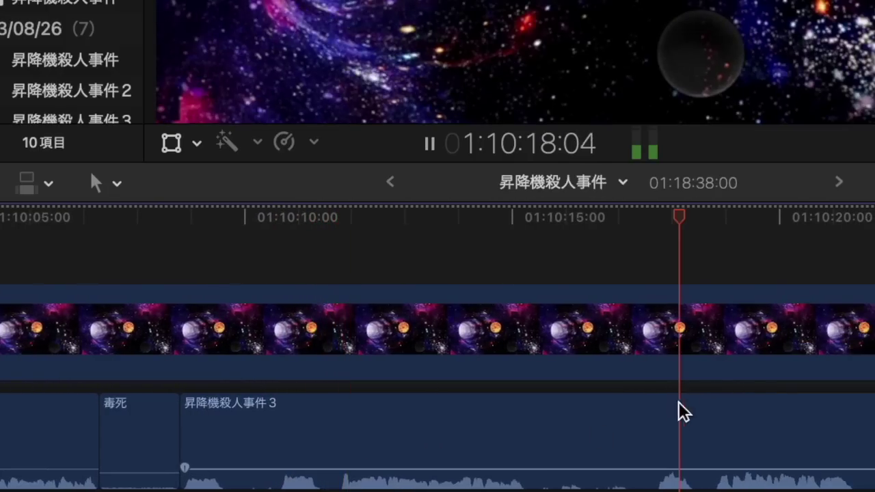
{"action": "left_click", "coordinate": [664, 378]}
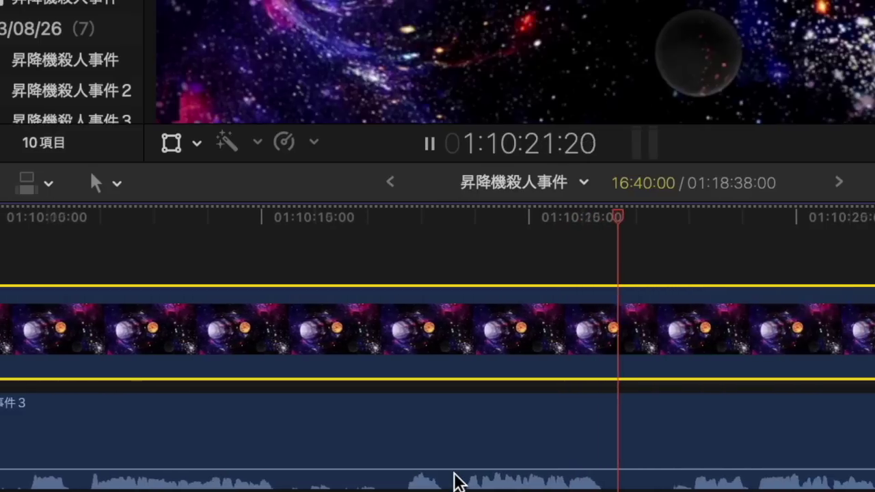
{"action": "key", "text": "space"}
{"action": "key", "text": "b"}
{"action": "left_click", "coordinate": [257, 475]}
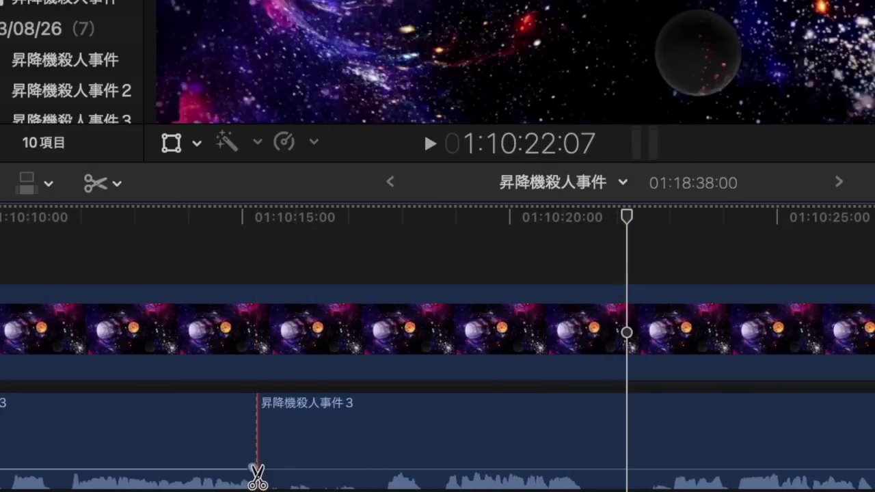
{"action": "left_click", "coordinate": [382, 453]}
{"action": "key", "text": "a"}
{"action": "left_click_drag", "start_coordinate": [377, 453], "coordinate": [374, 448]}
{"action": "double_click", "coordinate": [374, 446]}
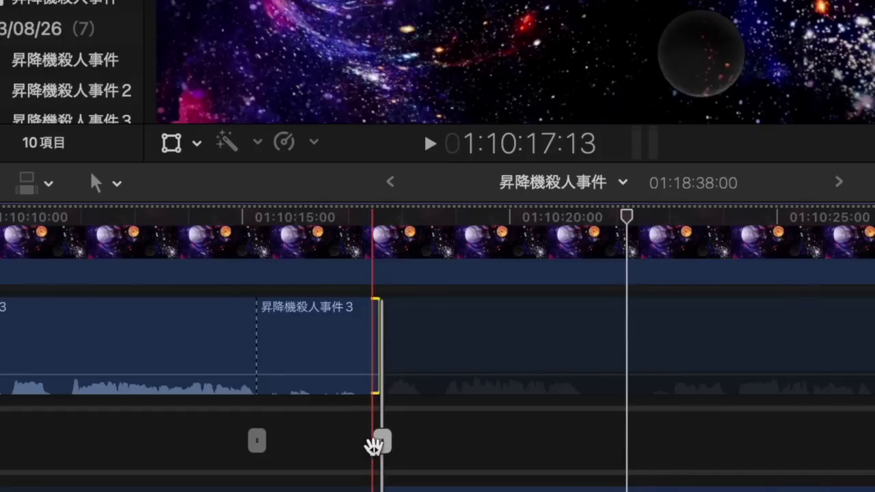
{"action": "scroll", "coordinate": [387, 445], "scroll_direction": "up", "scroll_amount": 3}
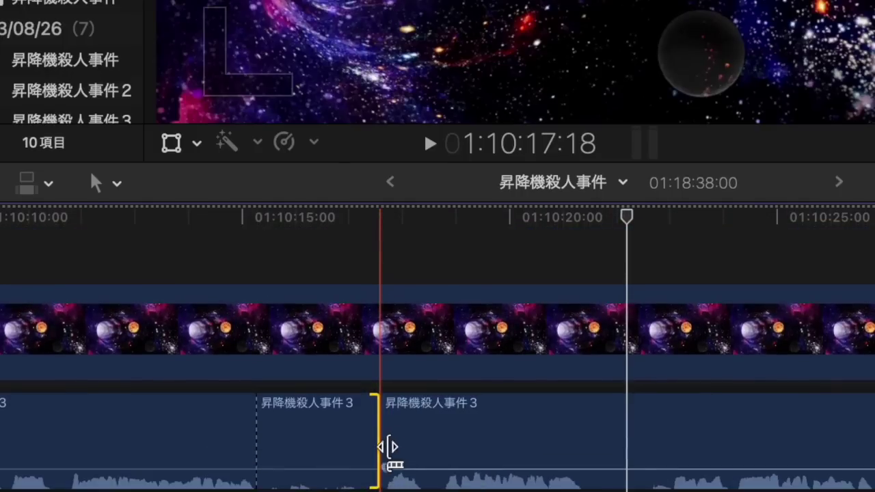
Step: Replace the quiet section of the audio clip from about 01:10:15 to 01:10:17 with the copied 毒死 clip
{"action": "left_click", "coordinate": [363, 446]}
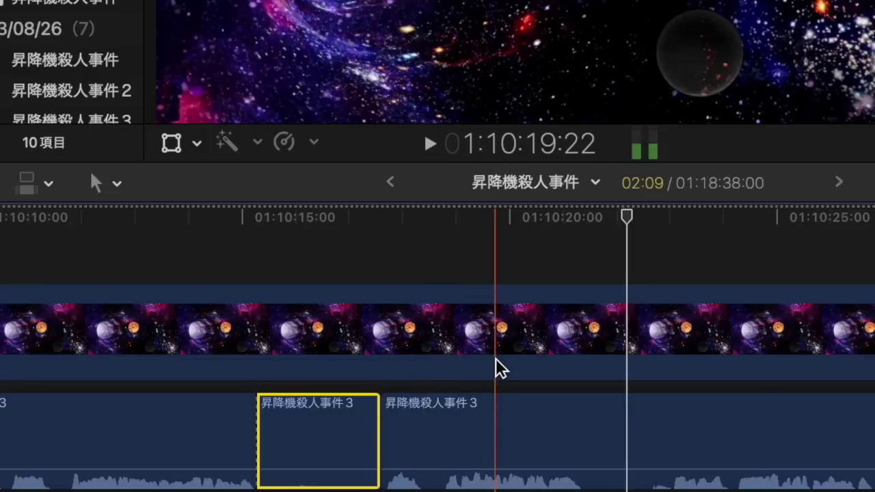
{"action": "key", "text": "space"}
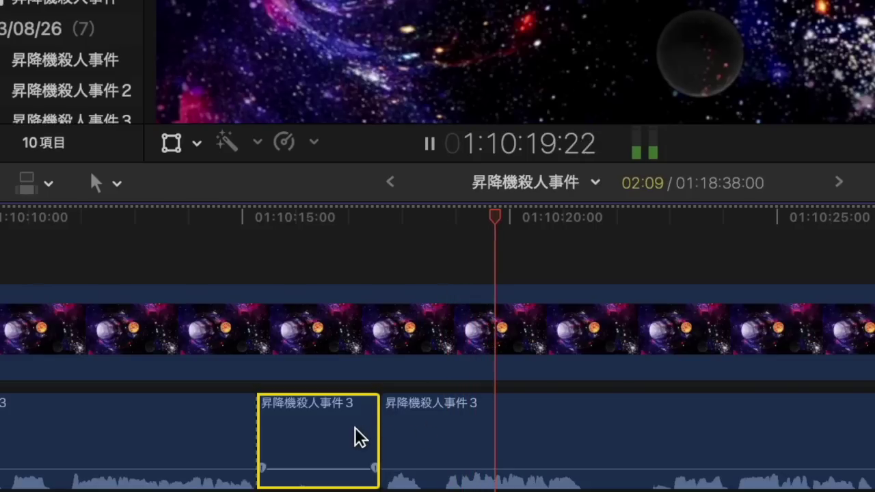
{"action": "left_click_drag", "start_coordinate": [386, 432], "coordinate": [385, 429]}
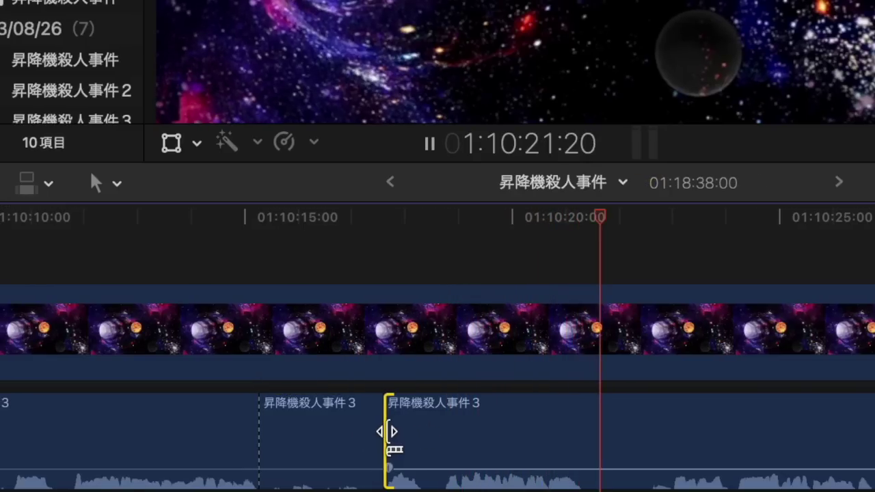
{"action": "key", "text": "space"}
{"action": "left_click", "coordinate": [320, 434]}
{"action": "key", "text": "Delete"}
{"action": "key", "text": "super+v"}
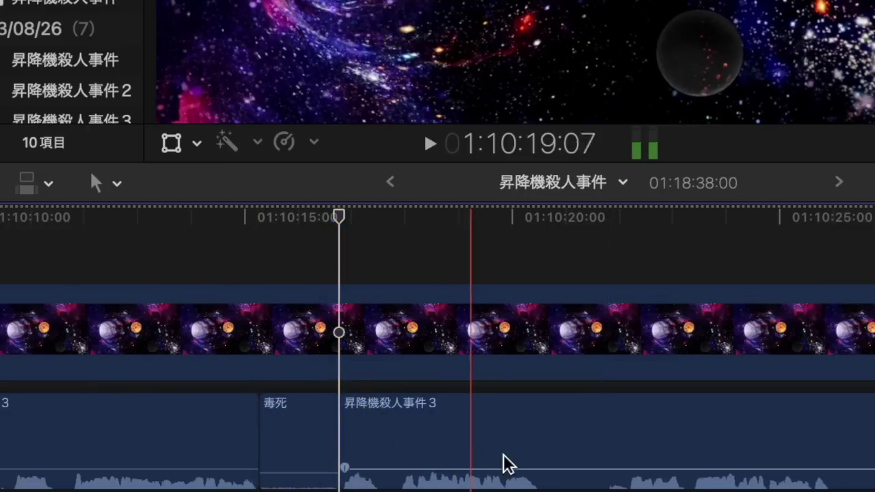
Step: Cut out the quiet section of the audio clip from about 01:10:20 to 01:10:22 and put the copied 毒死 clip in its place
{"action": "key", "text": "b"}
{"action": "left_click", "coordinate": [543, 462]}
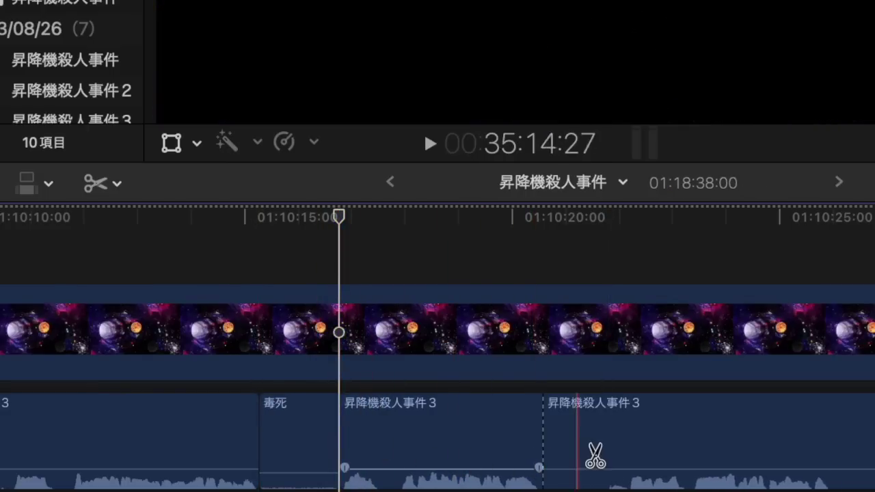
{"action": "left_click", "coordinate": [628, 453]}
{"action": "key", "text": "a"}
{"action": "left_click", "coordinate": [584, 458]}
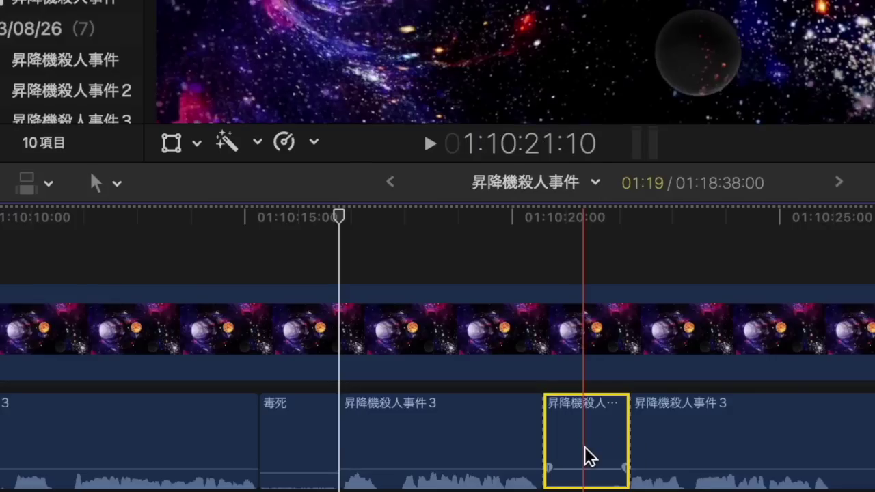
{"action": "key", "text": "Delete"}
{"action": "key", "text": "super+v"}
Step: Play the following narration and replace the audio section from about 01:10:25 to 01:10:28 with the 毒死 clip
{"action": "key", "text": "space"}
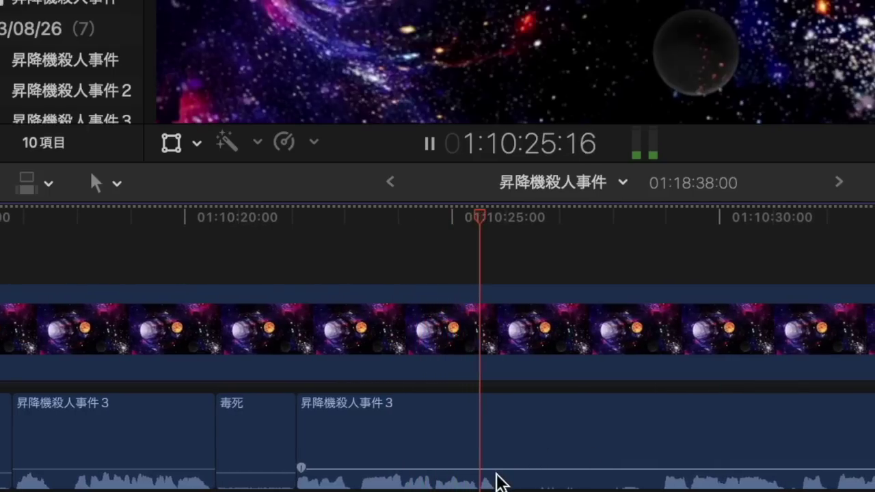
{"action": "key", "text": "space"}
{"action": "key", "text": "b"}
{"action": "left_click", "coordinate": [495, 475]}
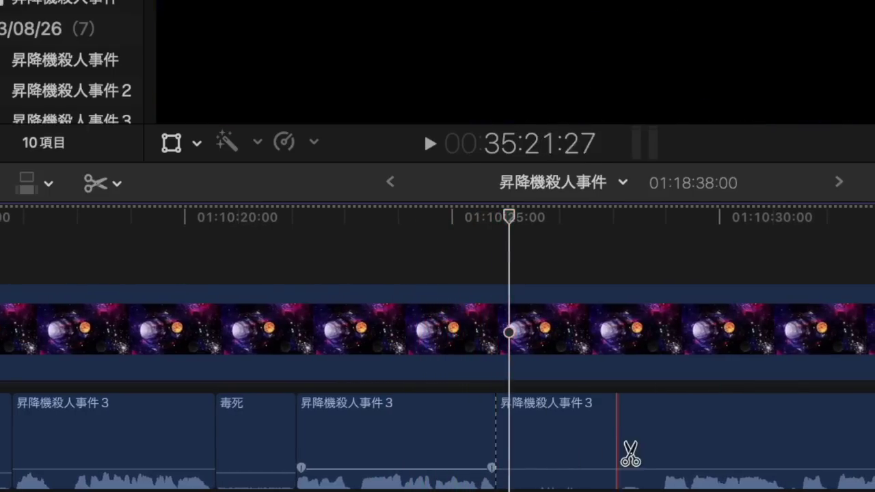
{"action": "left_click", "coordinate": [661, 450]}
{"action": "key", "text": "a"}
{"action": "left_click", "coordinate": [623, 444]}
{"action": "key", "text": "BackSpace"}
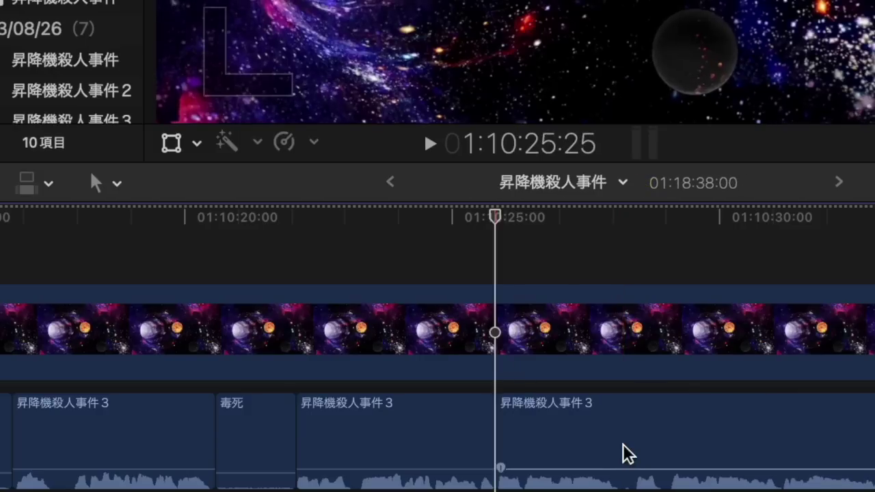
{"action": "key", "text": "w"}
Step: Play on, split the audio clip at about 01:10:30 and delete the passage between the 毒死 clip and that cut
{"action": "key", "text": "space"}
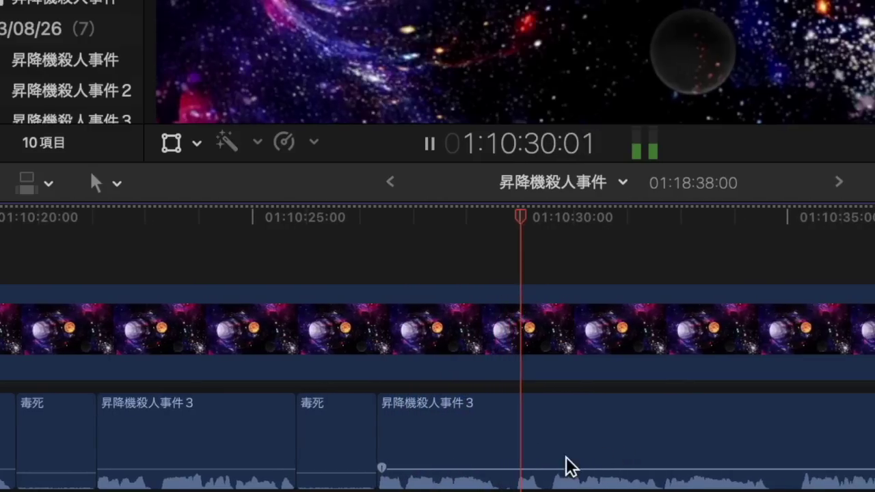
{"action": "key", "text": "space"}
{"action": "key", "text": "b"}
{"action": "left_click", "coordinate": [516, 461]}
{"action": "key", "text": "a"}
{"action": "left_click", "coordinate": [483, 462]}
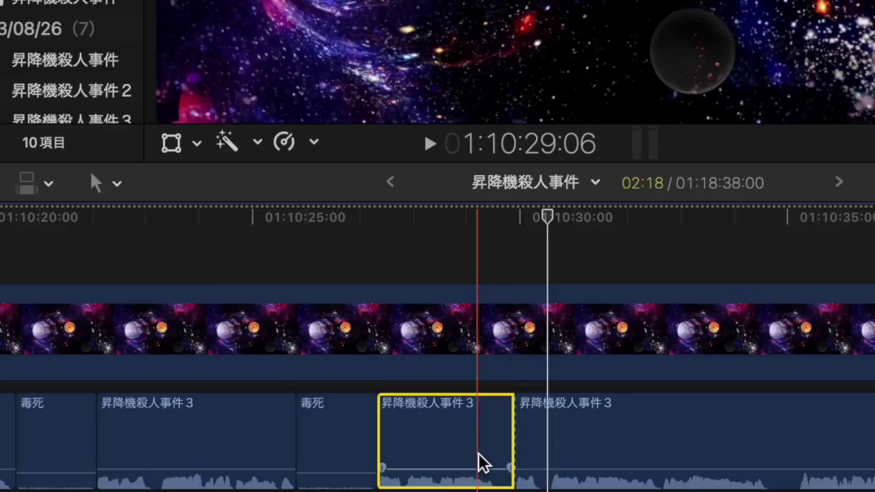
{"action": "key", "text": "Delete"}
Step: Play the following narration and cut the passage from about 01:10:32 to 01:10:35 out of the audio clip
{"action": "key", "text": "space"}
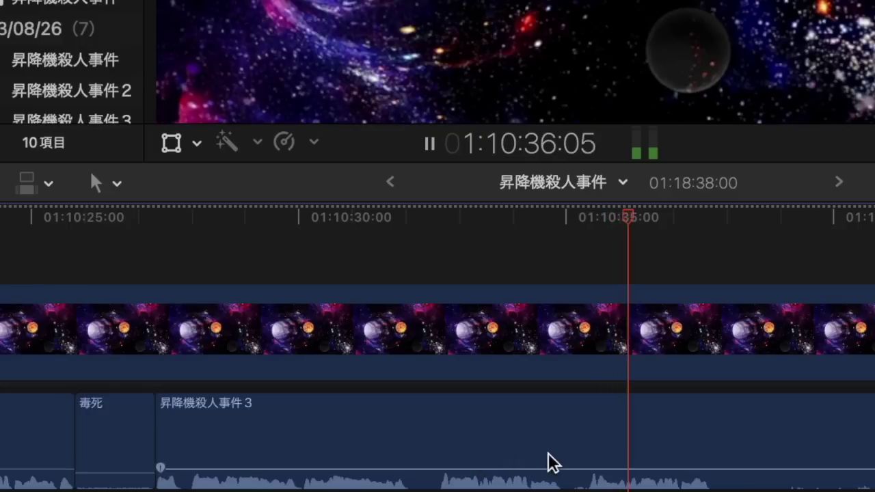
{"action": "key", "text": "space"}
{"action": "key", "text": "b"}
{"action": "left_click", "coordinate": [588, 451]}
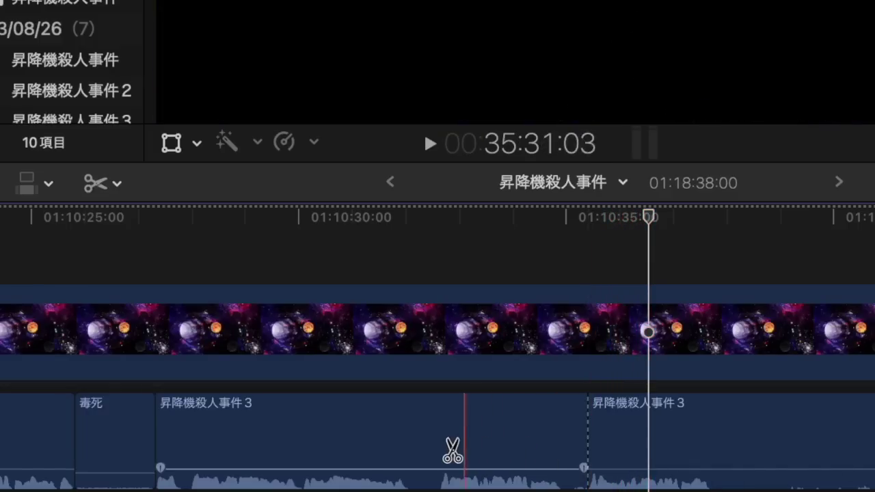
{"action": "left_click", "coordinate": [429, 450]}
{"action": "key", "text": "a"}
{"action": "left_click", "coordinate": [445, 453]}
{"action": "key", "text": "BackSpace"}
Step: Replace the quiet section of the audio clip from about 01:10:34 to 01:10:38 with the 毒死 clip
{"action": "key", "text": "space"}
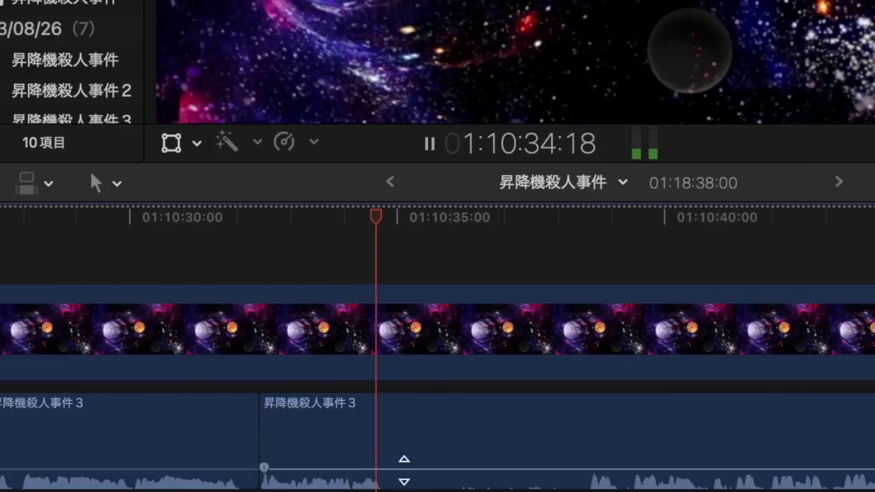
{"action": "key", "text": "space"}
{"action": "key", "text": "b"}
{"action": "left_click", "coordinate": [385, 474]}
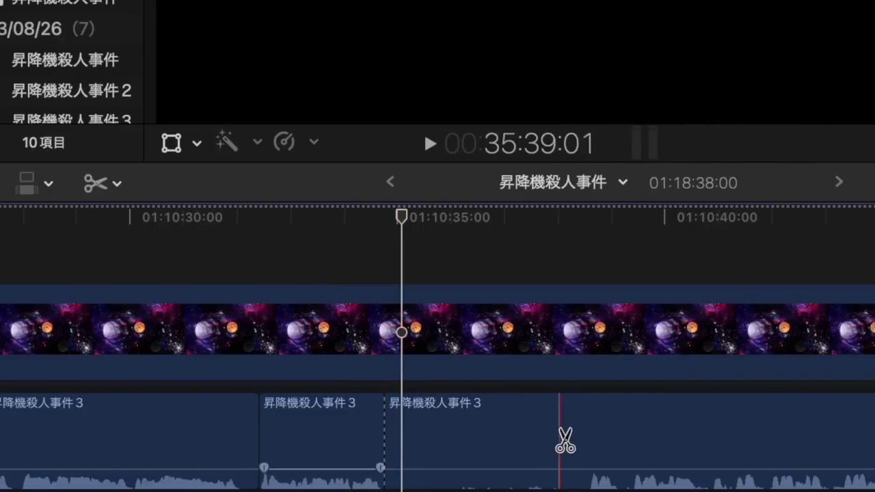
{"action": "left_click", "coordinate": [580, 441]}
{"action": "key", "text": "a"}
{"action": "left_click", "coordinate": [552, 444]}
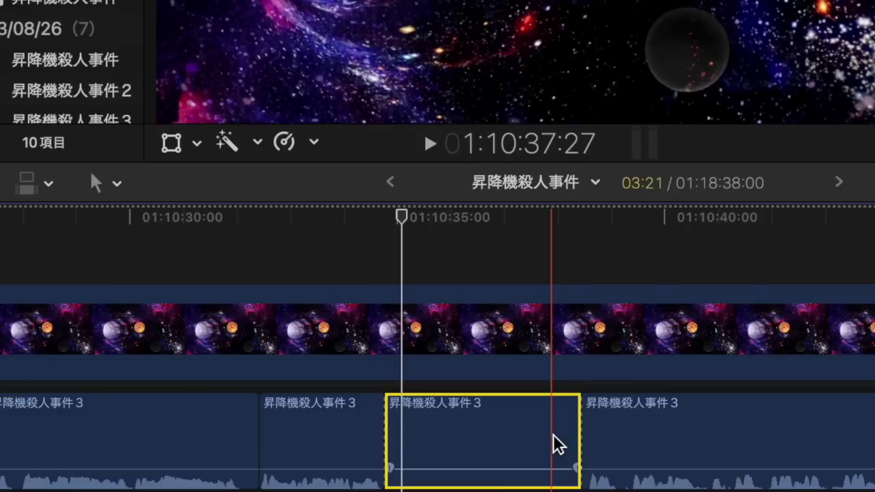
{"action": "key", "text": "Delete"}
{"action": "key", "text": "w"}
Step: Play on, split the audio clip at about 01:10:40 and delete everything between the preceding 毒死 clip and the cut
{"action": "key", "text": "space"}
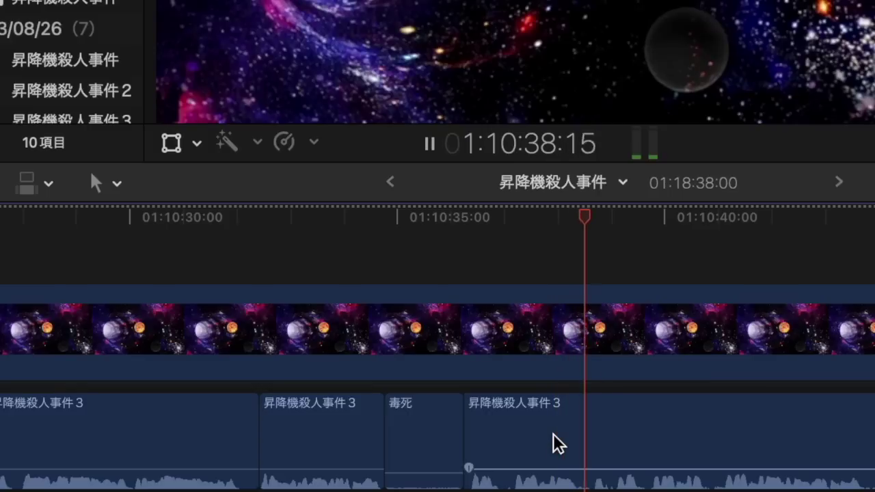
{"action": "scroll", "coordinate": [553, 433], "scroll_direction": "right", "scroll_amount": 1}
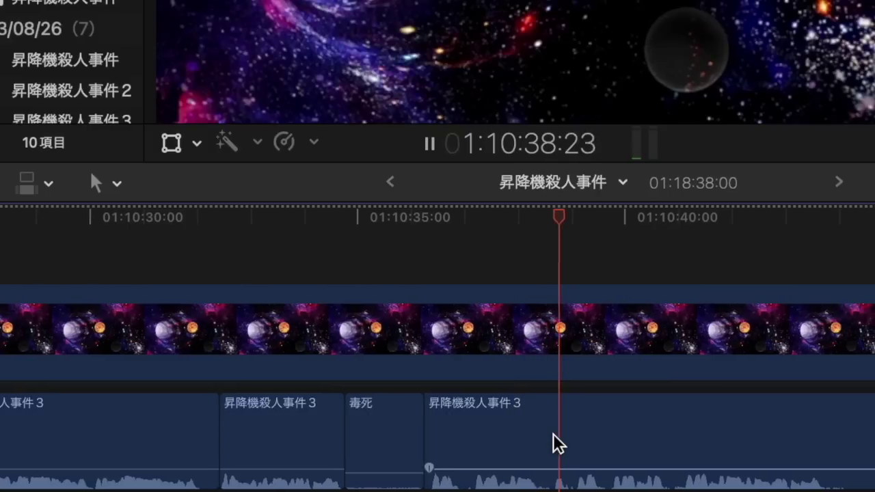
{"action": "key", "text": "space"}
{"action": "key", "text": "b"}
{"action": "left_click", "coordinate": [667, 462]}
{"action": "left_click", "coordinate": [631, 463]}
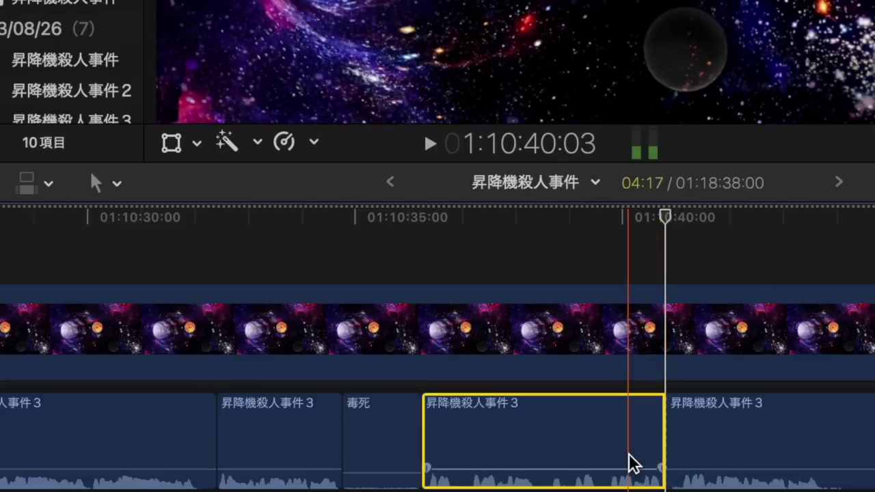
{"action": "key", "text": "BackSpace"}
Step: Play the following narration and trim a short piece off the start of the audio clip after the 毒死 clip
{"action": "key", "text": "space"}
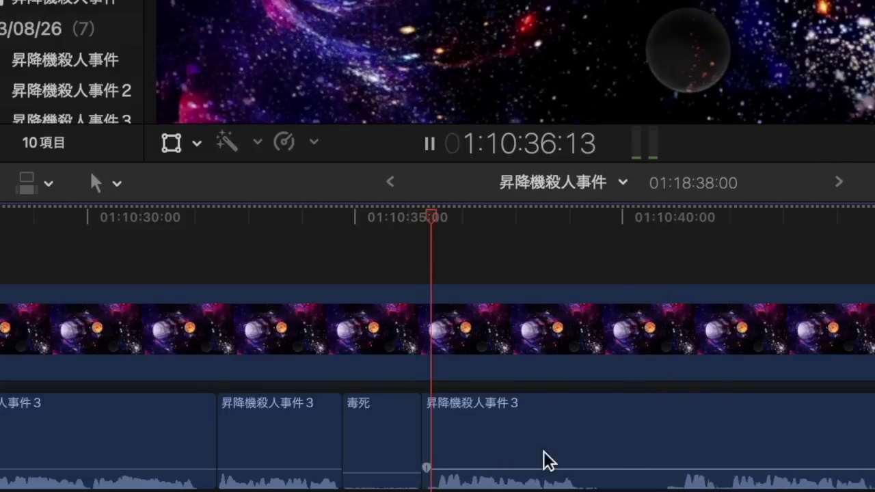
{"action": "scroll", "coordinate": [475, 442], "scroll_direction": "right", "scroll_amount": 1}
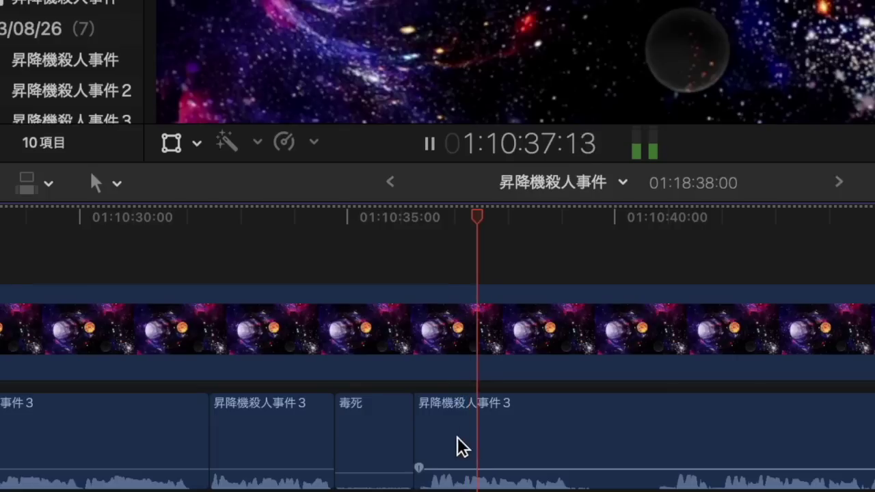
{"action": "left_click_drag", "start_coordinate": [417, 447], "coordinate": [448, 445]}
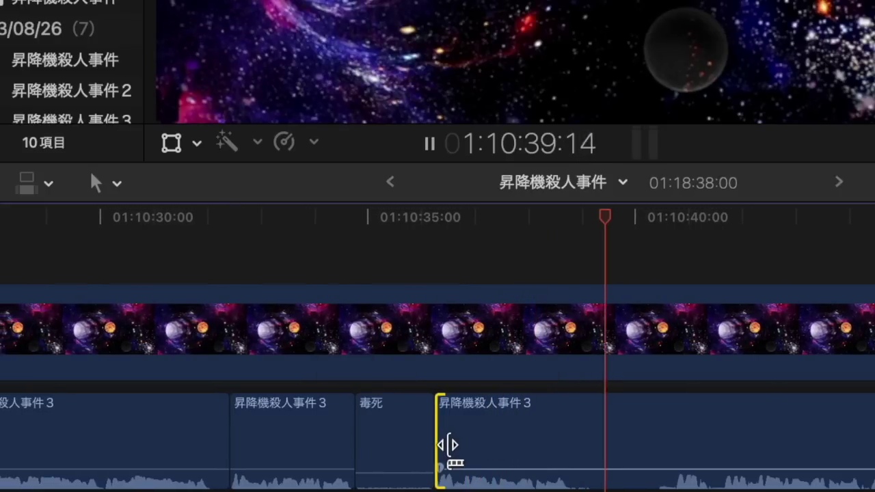
{"action": "scroll", "coordinate": [449, 444], "scroll_direction": "right", "scroll_amount": 5}
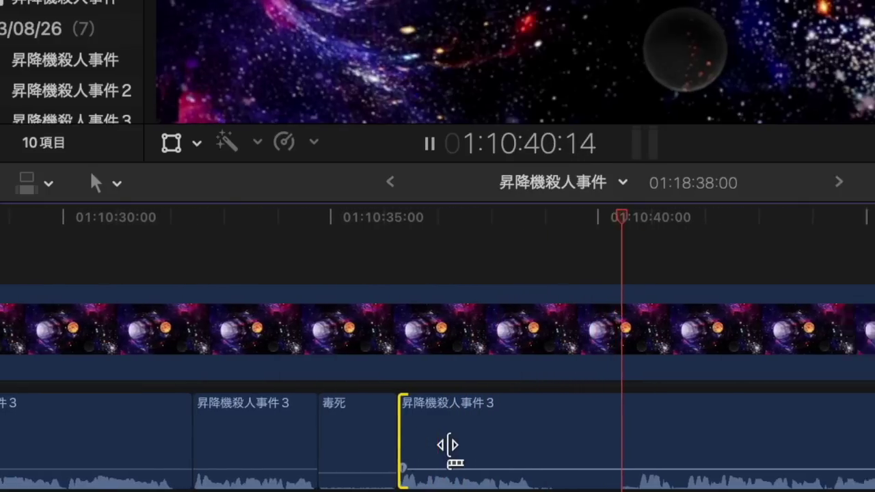
{"action": "left_click", "coordinate": [431, 469]}
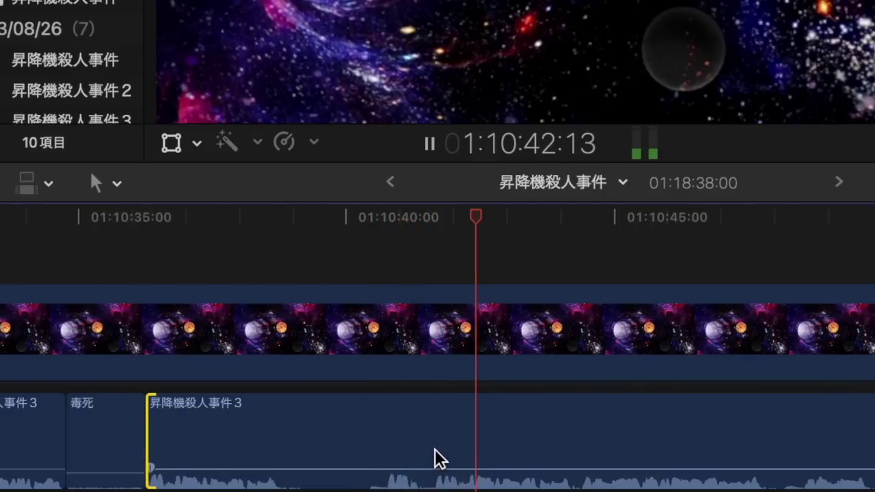
Step: Split the audio clip at about 01:10:41 and delete the passage between the 毒死 clip and the cut
{"action": "key", "text": "space"}
{"action": "key", "text": "b"}
{"action": "left_click", "coordinate": [433, 455]}
{"action": "key", "text": "space"}
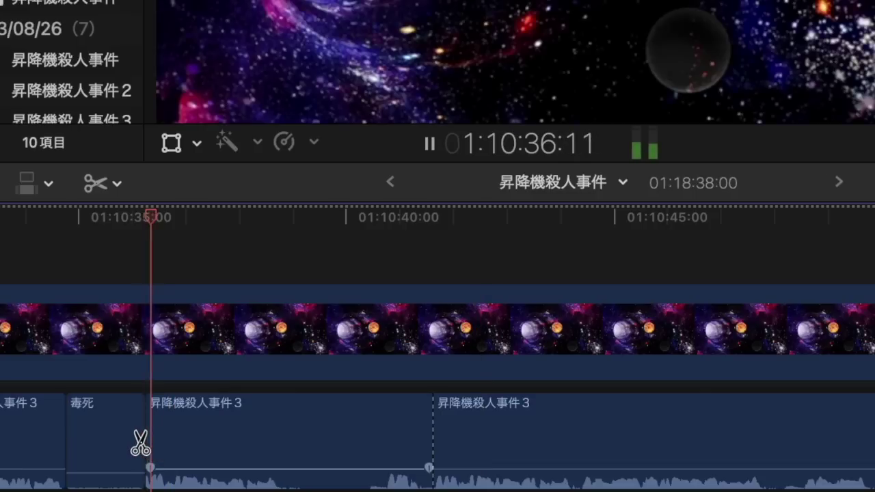
{"action": "key", "text": "space"}
{"action": "key", "text": "a"}
{"action": "left_click", "coordinate": [154, 441]}
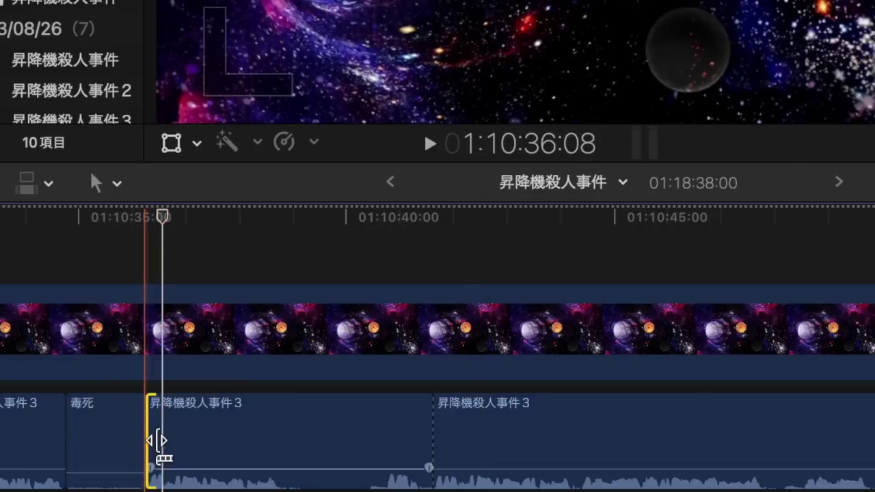
{"action": "left_click", "coordinate": [171, 445]}
{"action": "key", "text": "Delete"}
Step: Play the narration, split the audio clip at the short pause at about 01:10:38 and slightly trim the start of the second part
{"action": "key", "text": "space"}
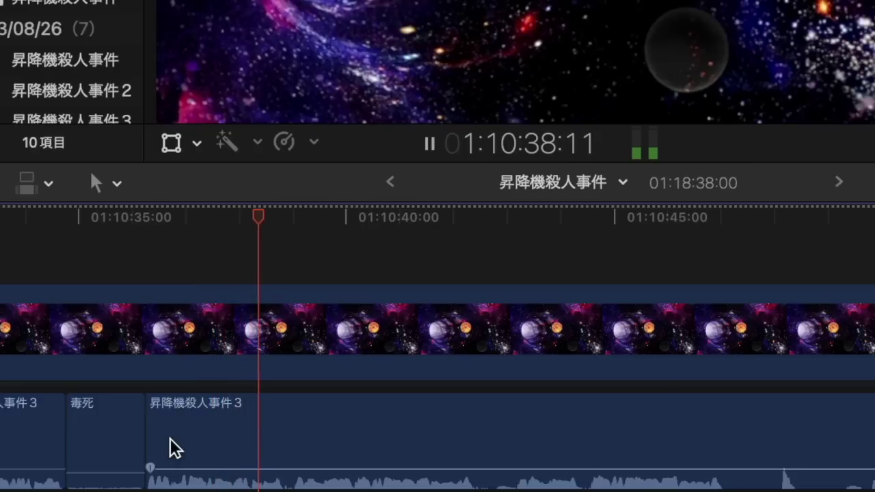
{"action": "scroll", "coordinate": [170, 438], "scroll_direction": "right", "scroll_amount": 3}
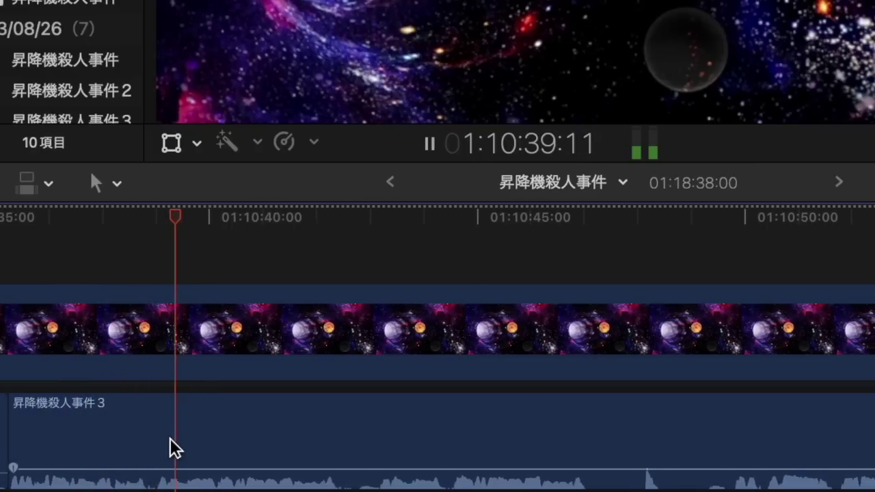
{"action": "key", "text": "space"}
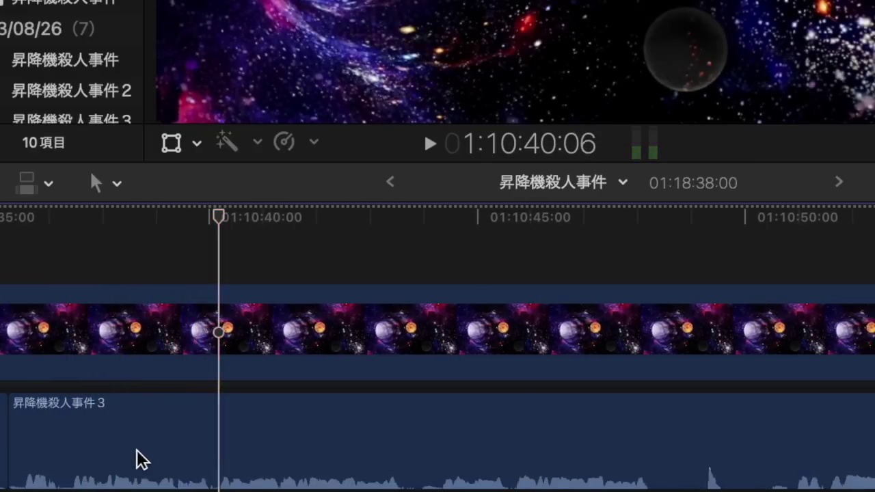
{"action": "key", "text": "super+="}
{"action": "key", "text": "super+equal"}
{"action": "scroll", "coordinate": [138, 450], "scroll_direction": "left", "scroll_amount": 8}
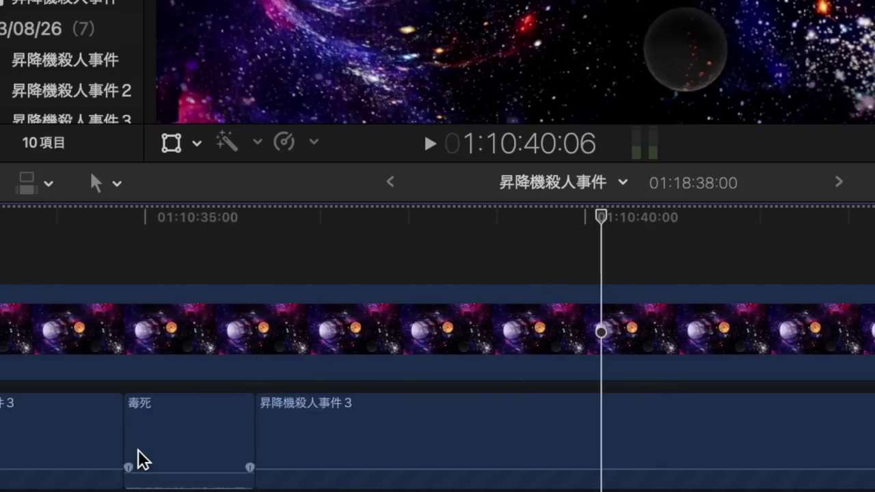
{"action": "key", "text": "b"}
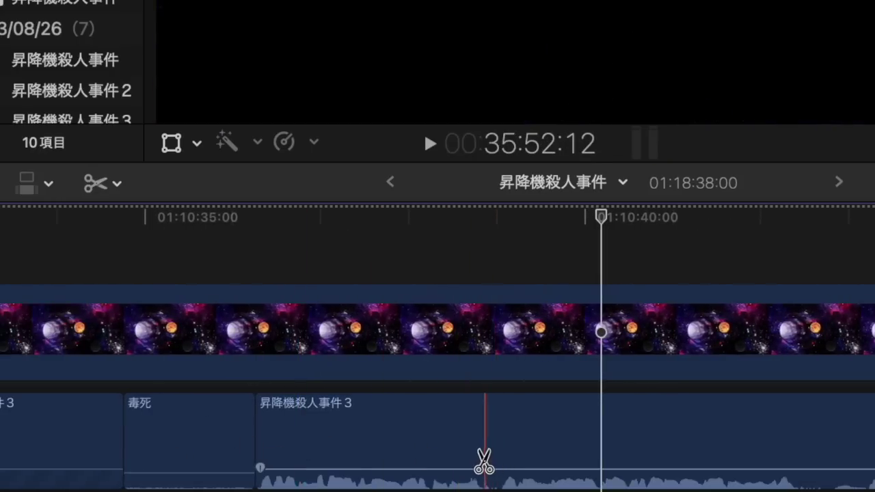
{"action": "left_click", "coordinate": [483, 461]}
{"action": "key", "text": "a"}
{"action": "left_click_drag", "start_coordinate": [485, 445], "coordinate": [501, 445]}
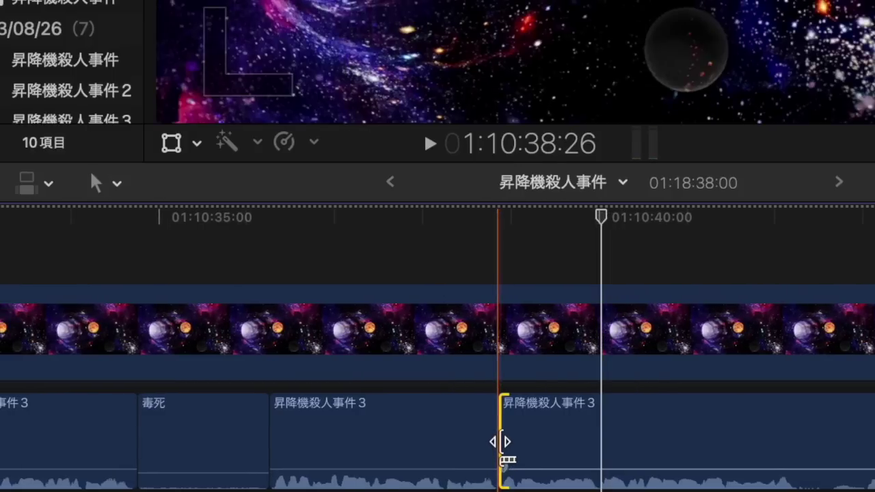
Step: Insert the copied 毒死 clip at the cut at about 01:10:38 and shorten it from its end to 7 frames
{"action": "key", "text": "super+v"}
{"action": "left_click_drag", "start_coordinate": [623, 452], "coordinate": [511, 453]}
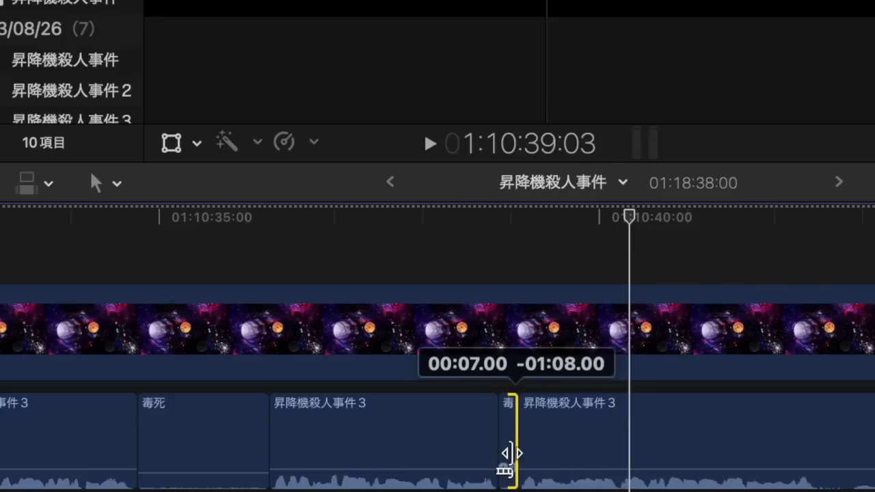
{"action": "left_click", "coordinate": [443, 408]}
Step: Cut the narration passage between about 01:10:42:14 and 01:10:43 out of the audio clip, splitting it at both ends
{"action": "key", "text": "space"}
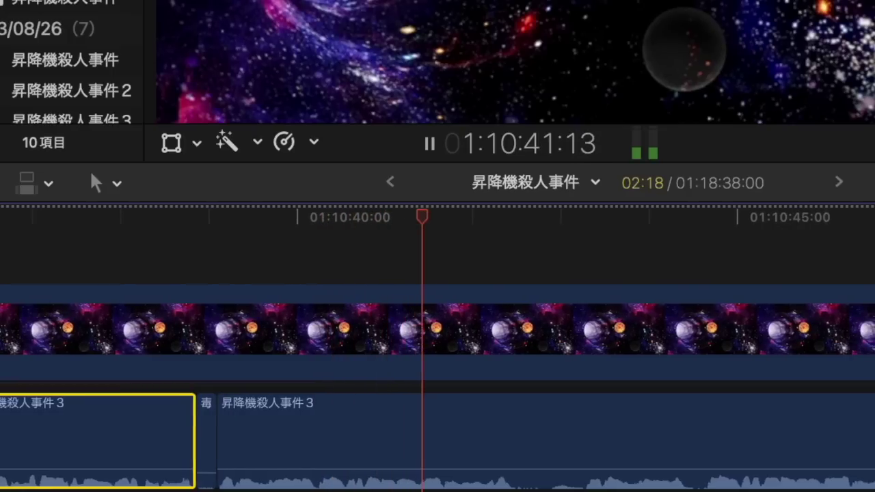
{"action": "key", "text": "space"}
{"action": "key", "text": "b"}
{"action": "left_click", "coordinate": [513, 474]}
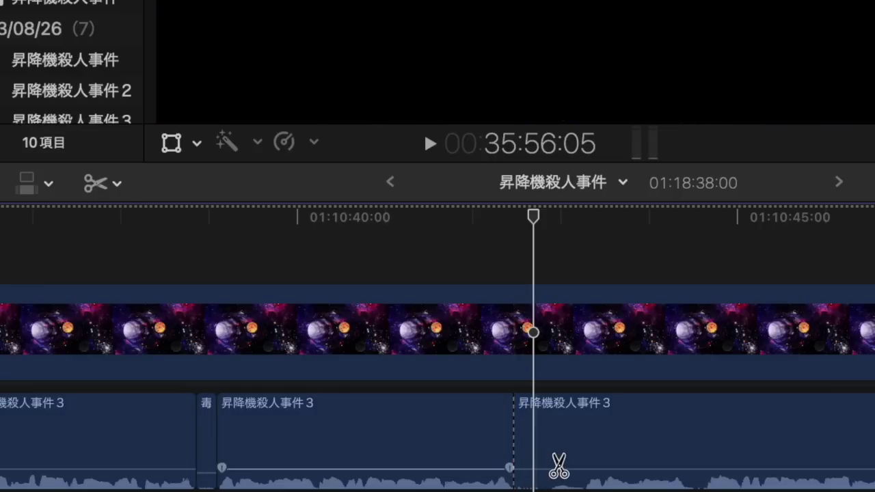
{"action": "key", "text": "space"}
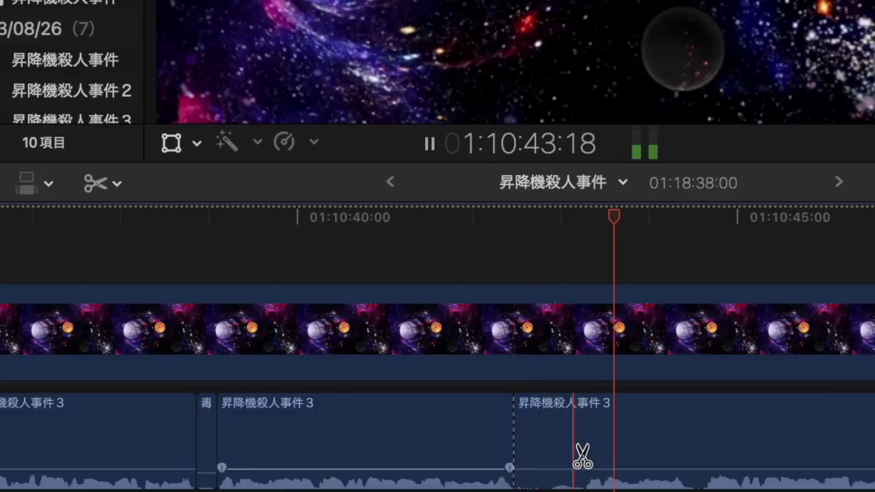
{"action": "left_click", "coordinate": [582, 457]}
{"action": "key", "text": "space"}
{"action": "key", "text": "a"}
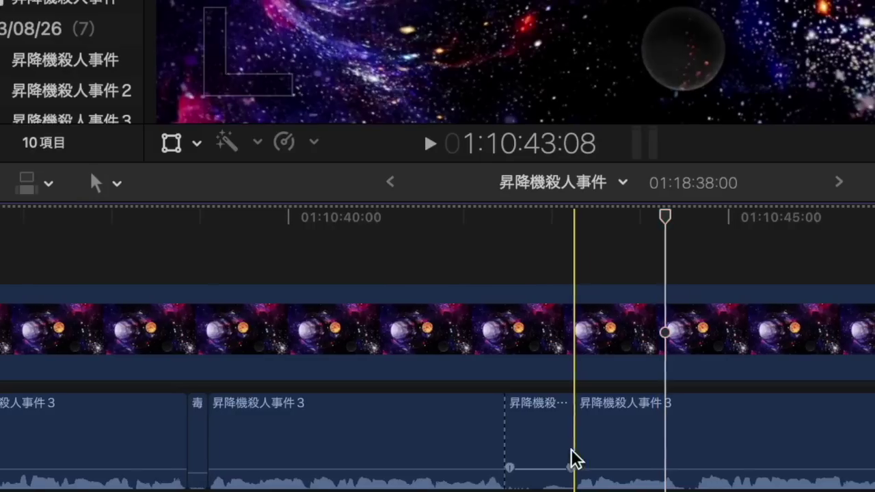
{"action": "left_click", "coordinate": [546, 458]}
{"action": "key", "text": "Delete"}
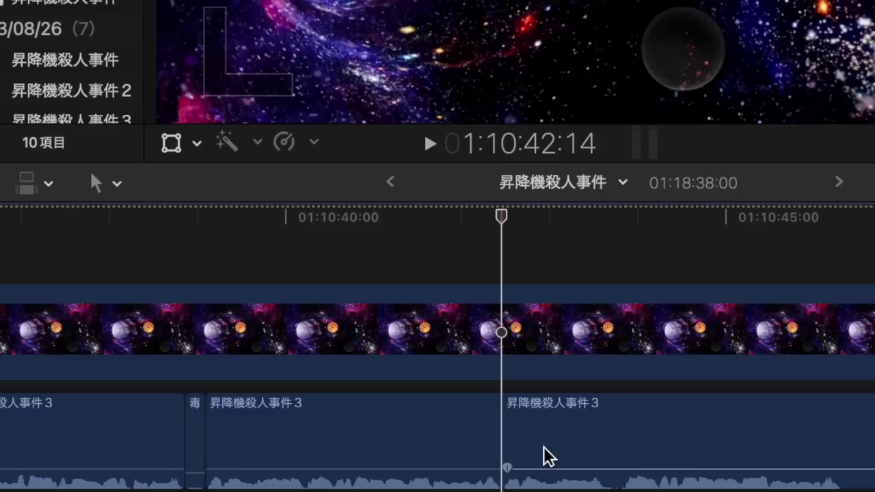
Step: Insert the copied 毒死 clip at the cut at 01:10:42:14, shorten it strongly from its end and play the result
{"action": "key", "text": "super+v"}
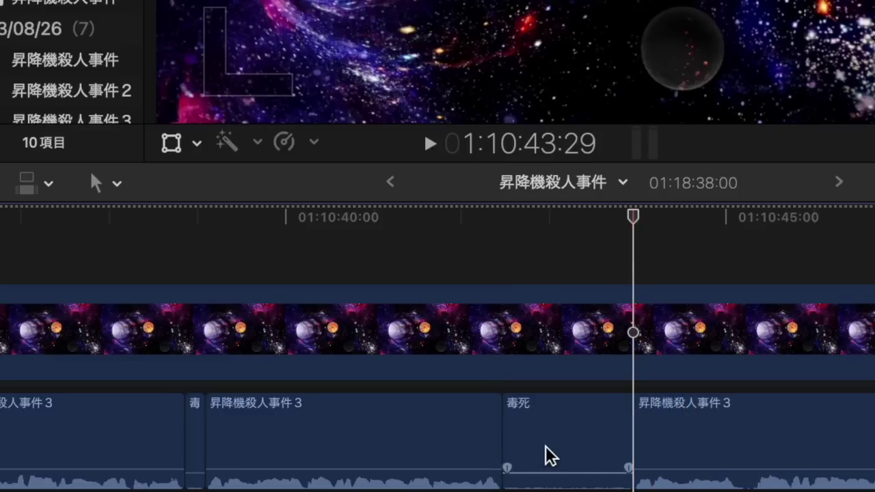
{"action": "left_click_drag", "start_coordinate": [627, 433], "coordinate": [512, 438]}
{"action": "left_click", "coordinate": [453, 410]}
{"action": "key", "text": "space"}
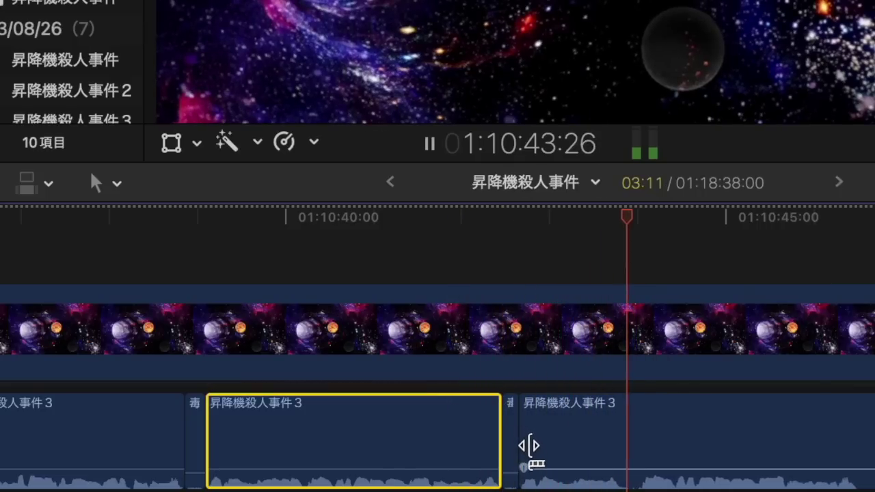
Step: Delete the narration clip after the 7-frame 毒死 clip together with the shortened 毒死 clip that follows it
{"action": "left_click", "coordinate": [205, 282]}
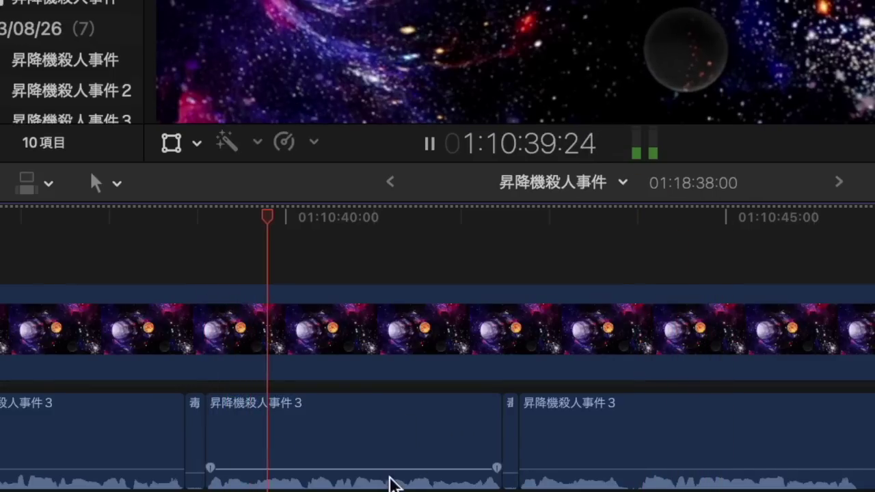
{"action": "left_click", "coordinate": [467, 487]}
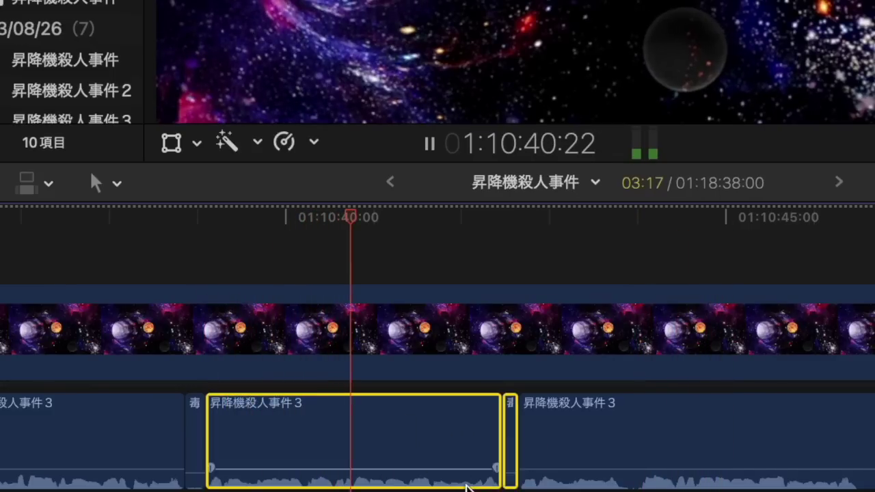
{"action": "key", "text": "Delete"}
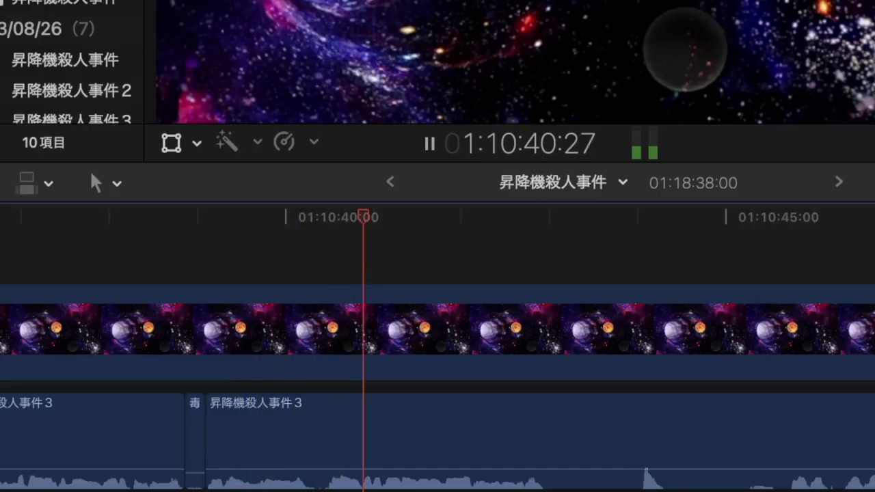
Step: Split the audio clip at 01:10:43:02 and about 01:10:45:20 and delete the passage between the cuts
{"action": "scroll", "coordinate": [437, 349], "scroll_direction": "right", "scroll_amount": 3}
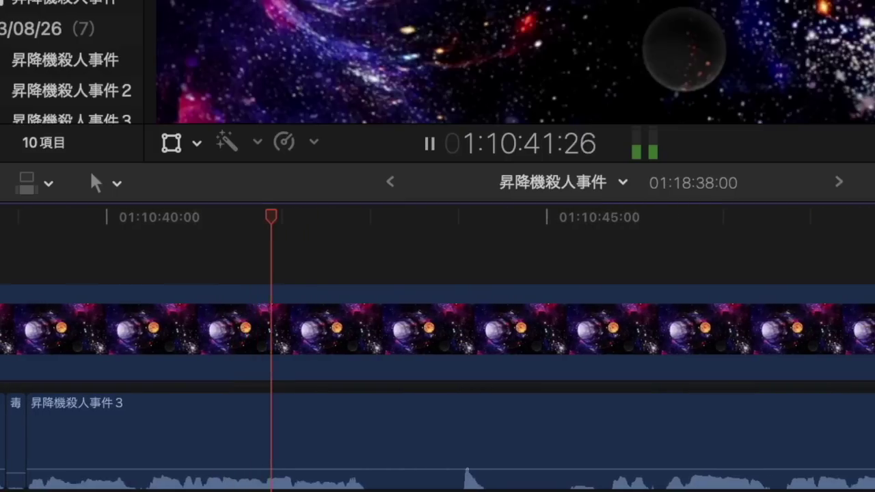
{"action": "mouse_move", "coordinate": [379, 472]}
{"action": "key", "text": "space"}
{"action": "key", "text": "b"}
{"action": "left_click", "coordinate": [375, 468]}
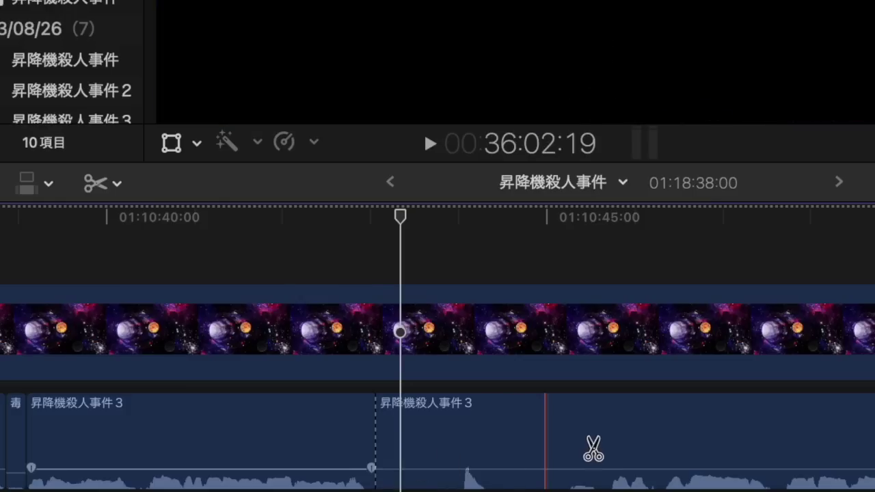
{"action": "left_click", "coordinate": [604, 449]}
{"action": "key", "text": "a"}
{"action": "left_click", "coordinate": [561, 449]}
{"action": "key", "text": "Delete"}
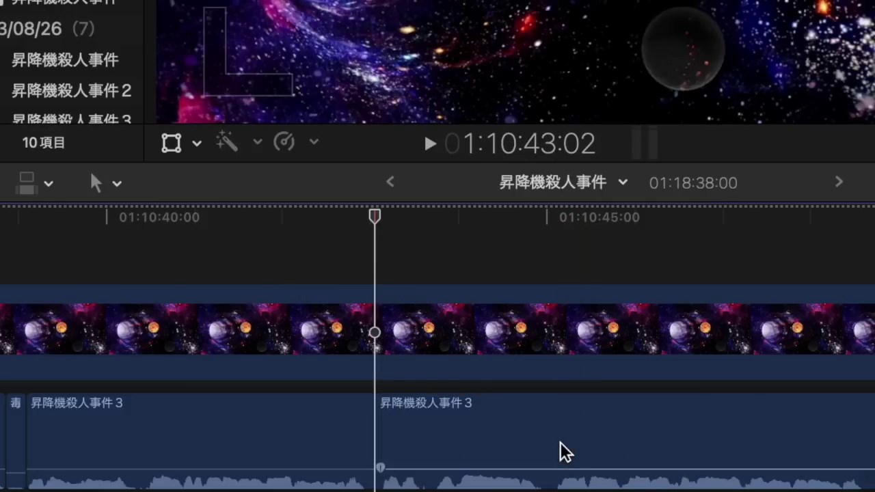
Step: Insert the copied 毒死 clip at 01:10:43:02 and delete the short narration piece after it, splitting at about 01:10:45:07
{"action": "key", "text": "space"}
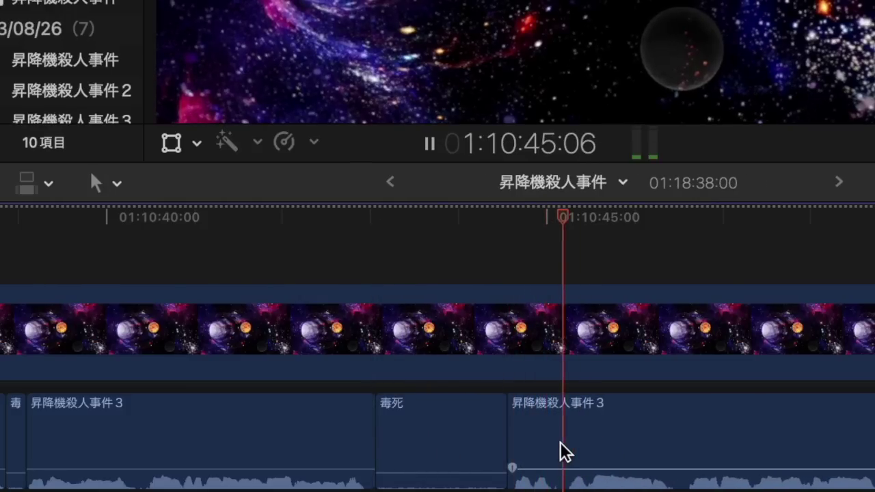
{"action": "key", "text": "space"}
{"action": "key", "text": "b"}
{"action": "left_click", "coordinate": [565, 454]}
{"action": "key", "text": "a"}
{"action": "left_click", "coordinate": [552, 454]}
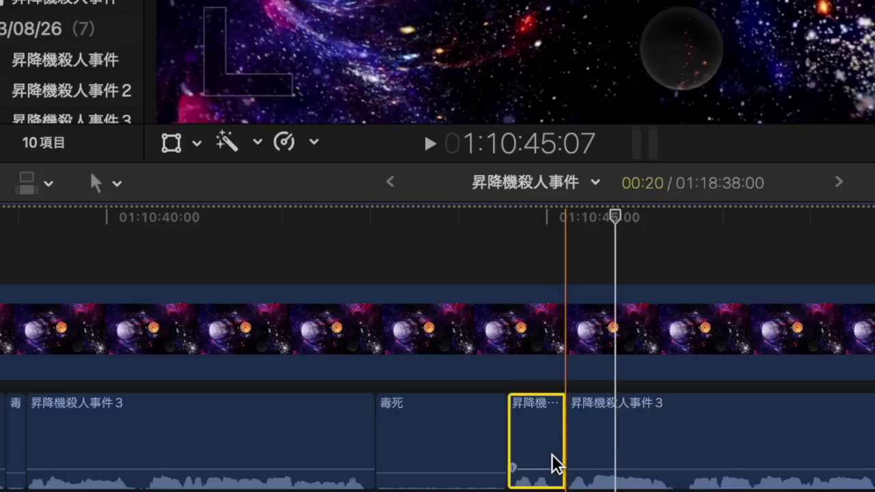
{"action": "key", "text": "Delete"}
Step: Play the following narration and split the audio clip at about 01:10:51, 01:10:50 and 01:10:50:10
{"action": "key", "text": "space"}
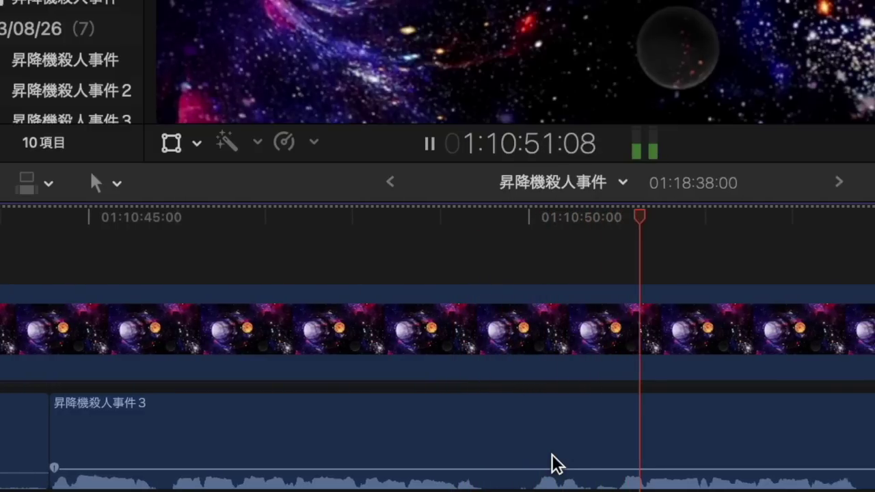
{"action": "key", "text": "space"}
{"action": "key", "text": "b"}
{"action": "left_click", "coordinate": [621, 458]}
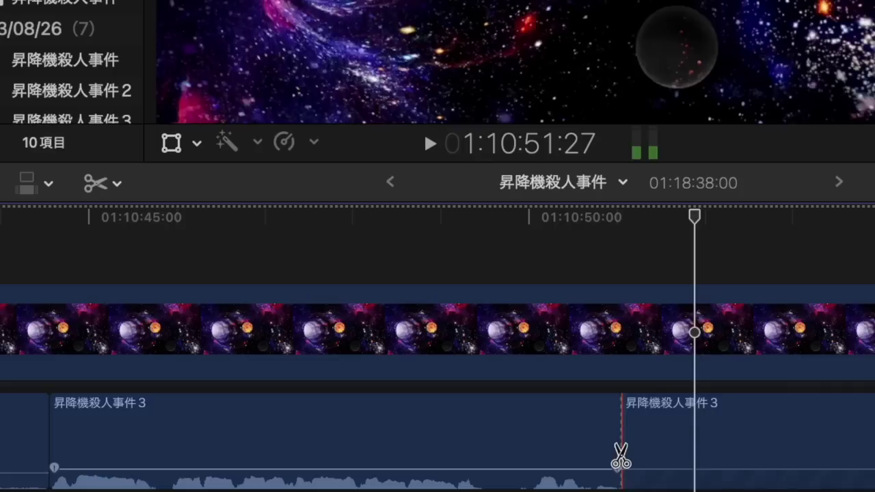
{"action": "left_click", "coordinate": [528, 454]}
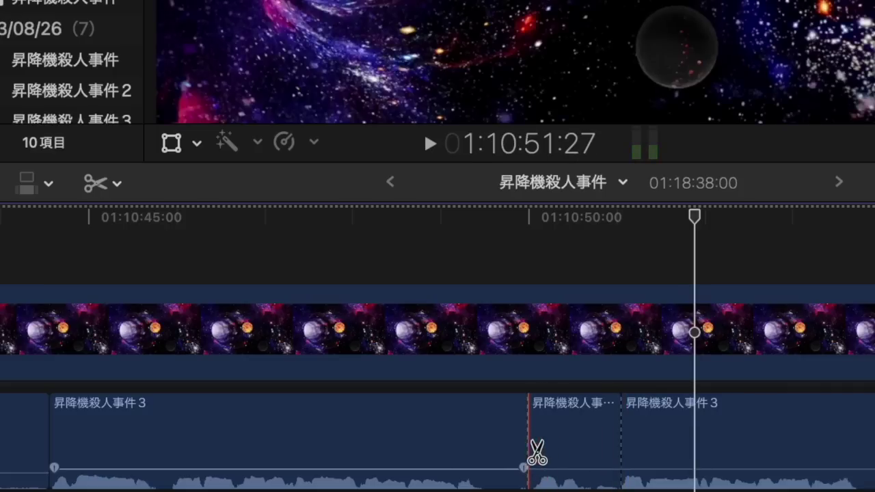
{"action": "left_click", "coordinate": [557, 451]}
{"action": "key", "text": "a"}
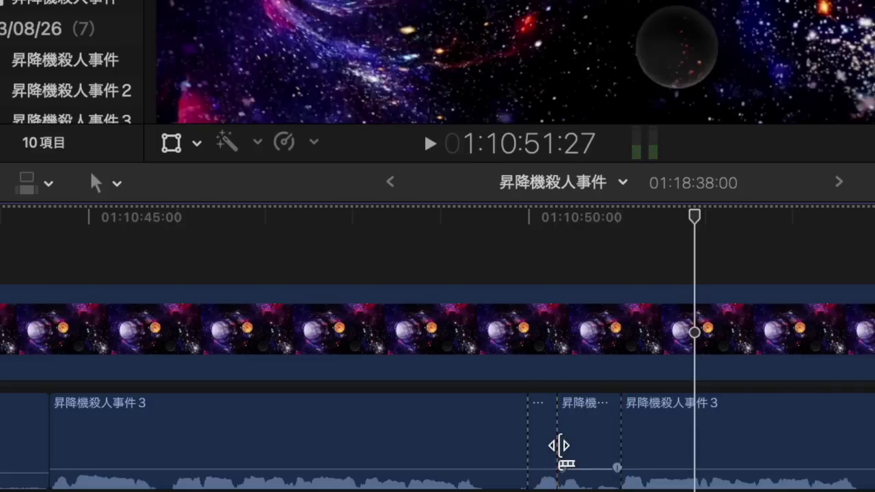
Step: Delete the two short audio pieces between the cuts at about 01:10:50 and 01:10:51
{"action": "key", "text": "space"}
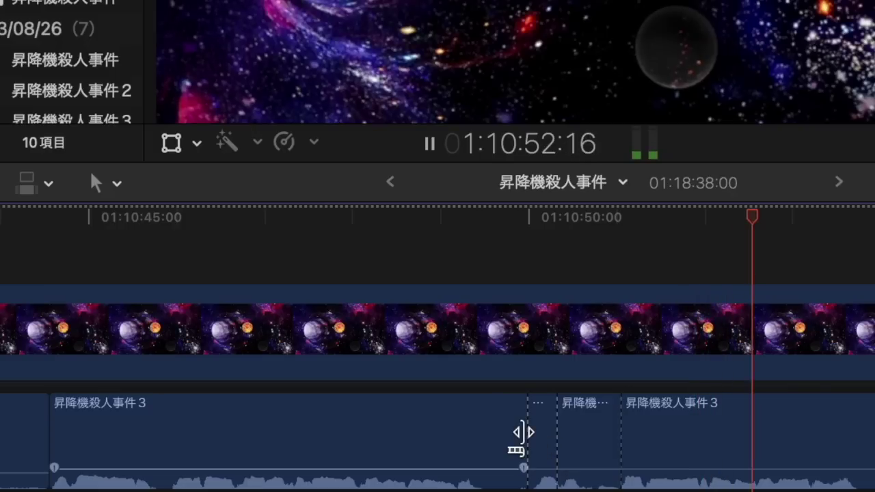
{"action": "left_click", "coordinate": [550, 434]}
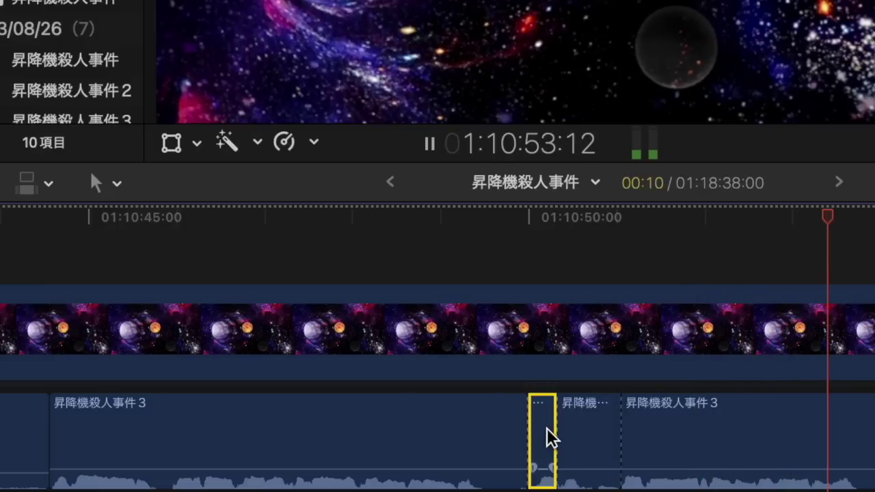
{"action": "key", "text": "Delete"}
{"action": "left_click", "coordinate": [550, 432]}
{"action": "key", "text": "space"}
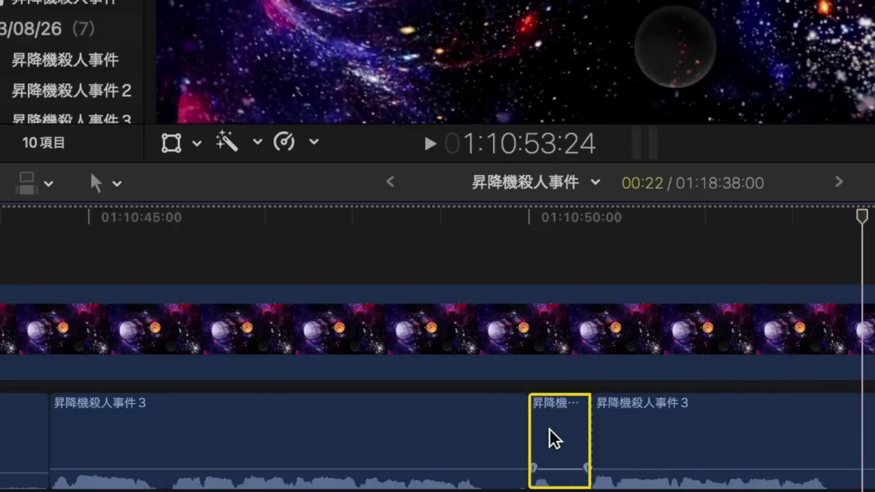
{"action": "key", "text": "Delete"}
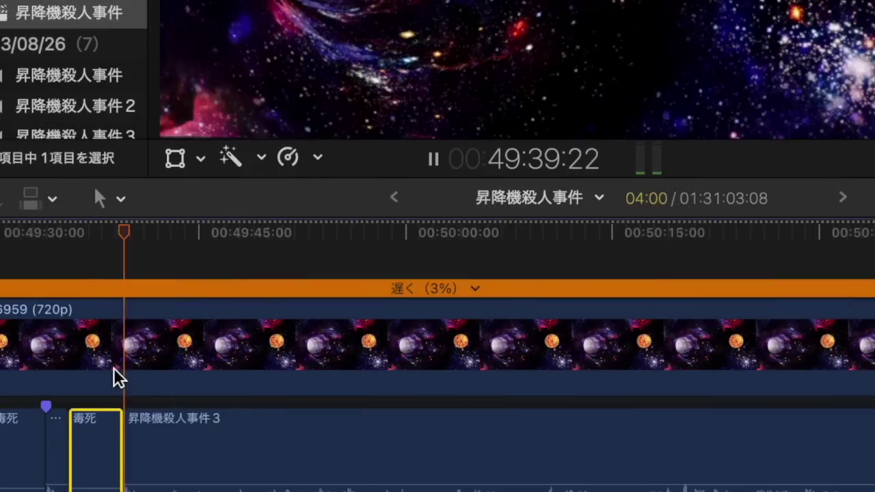
Step: Play the narration after the 毒死 clip at about 00:49:39 and split the audio clip at about 00:49:42
{"action": "key", "text": "super+="}
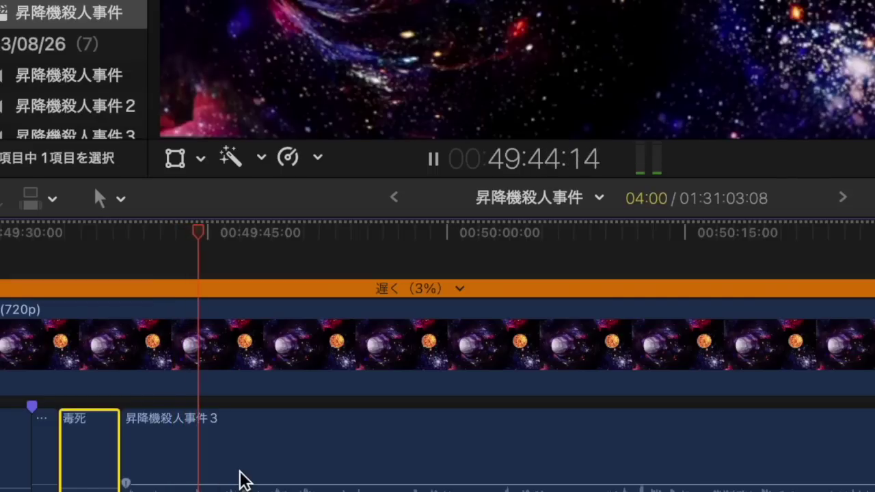
{"action": "key", "text": "super+equal"}
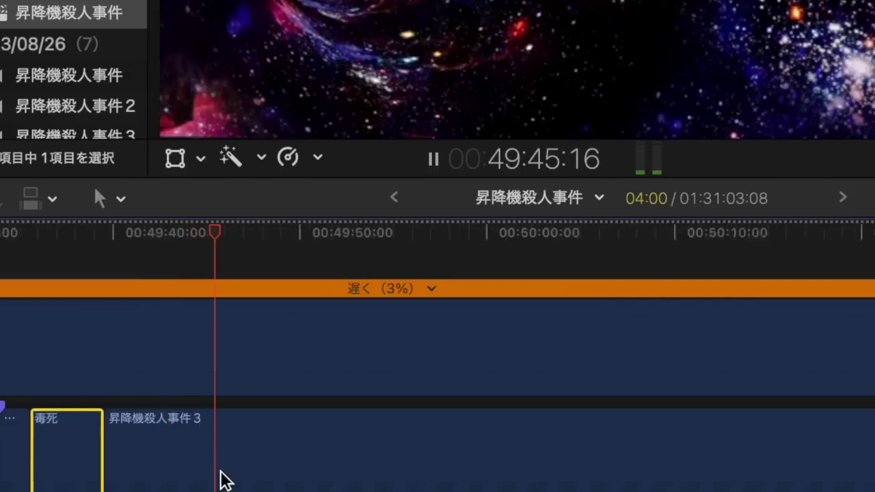
{"action": "key", "text": "space"}
{"action": "scroll", "coordinate": [220, 470], "scroll_direction": "left", "scroll_amount": 3}
{"action": "left_click", "coordinate": [137, 377]}
{"action": "key", "text": "space"}
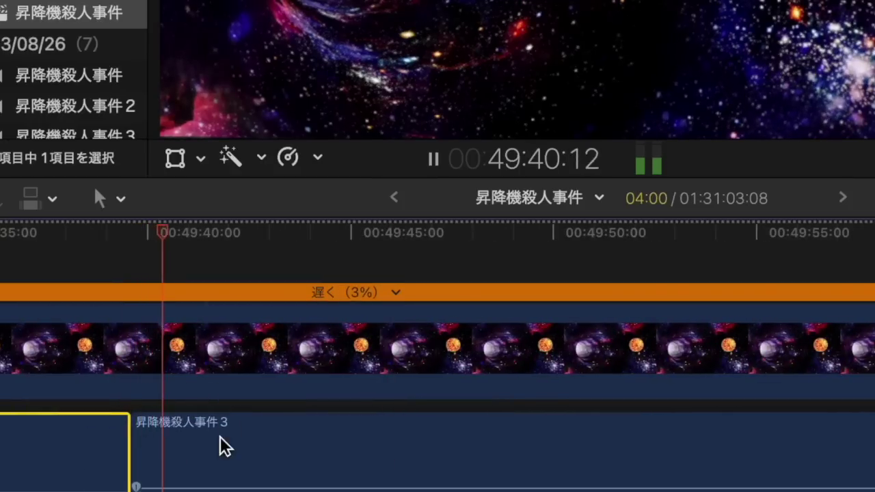
{"action": "key", "text": "space"}
{"action": "key", "text": "b"}
{"action": "left_click", "coordinate": [241, 475]}
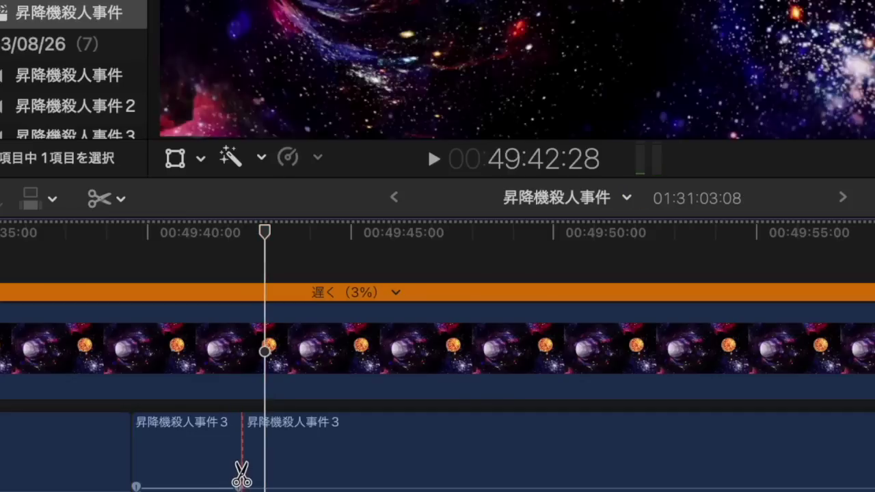
Step: Split the audio clip at about 00:49:45 and delete the passage back to the cut at about 00:49:42
{"action": "left_click", "coordinate": [347, 451]}
{"action": "key", "text": "a"}
{"action": "left_click", "coordinate": [326, 443]}
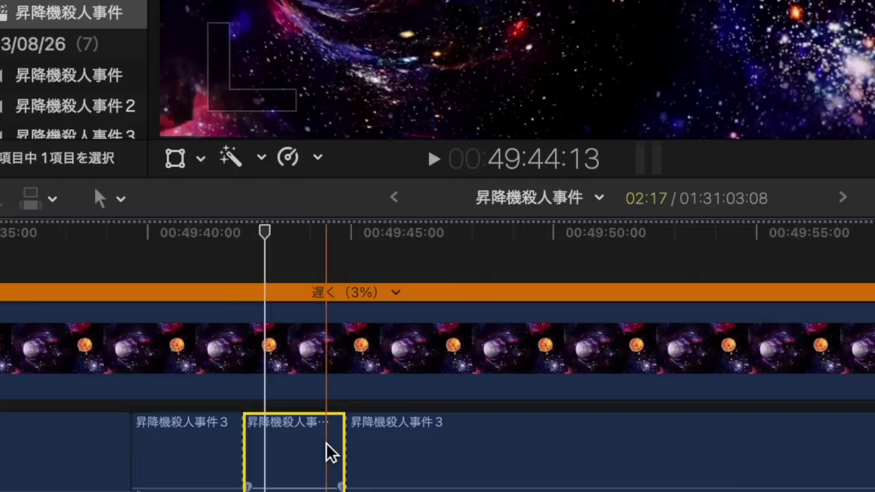
{"action": "key", "text": "Delete"}
Step: Play the following narration, then cut the passage between about 00:49:45 and 00:49:48 out of the audio clip
{"action": "key", "text": "space"}
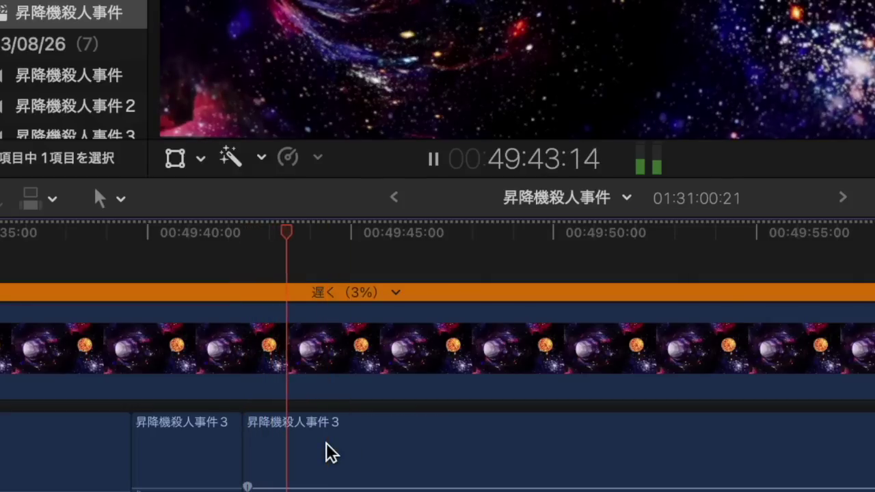
{"action": "key", "text": "space"}
{"action": "key", "text": "b"}
{"action": "left_click", "coordinate": [344, 475]}
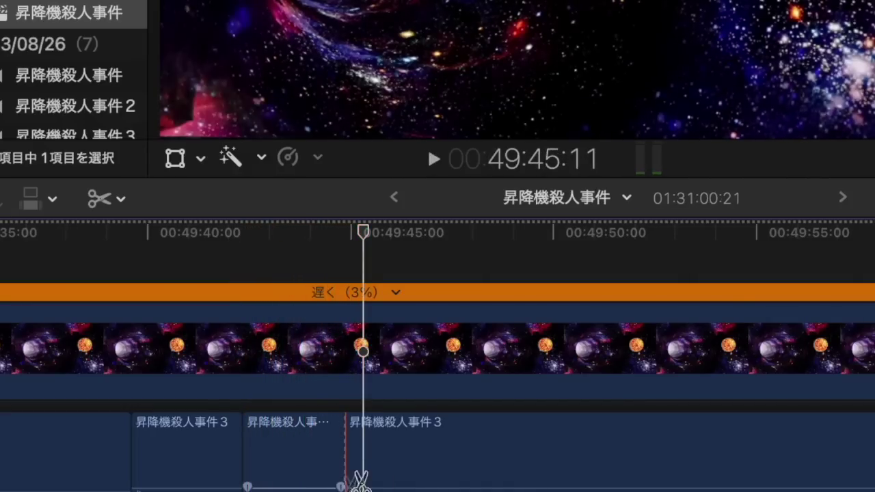
{"action": "key", "text": "space"}
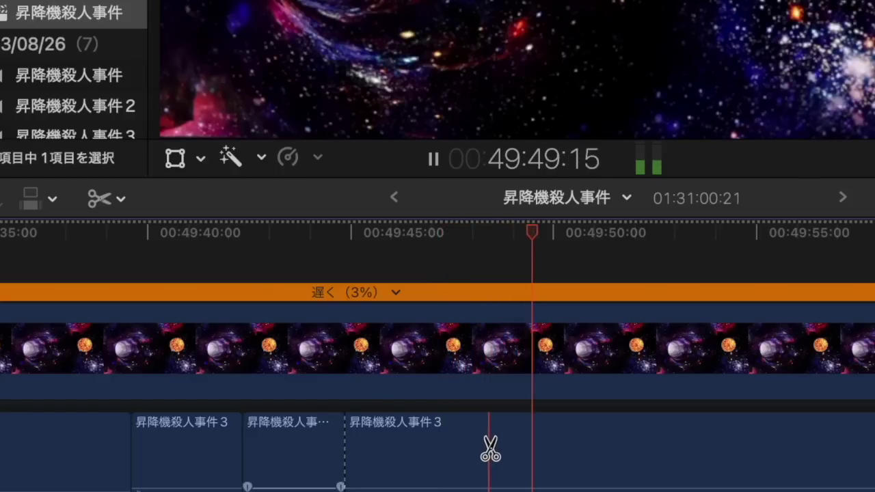
{"action": "key", "text": "space"}
{"action": "left_click", "coordinate": [491, 451]}
{"action": "key", "text": "a"}
{"action": "left_click", "coordinate": [421, 459]}
{"action": "key", "text": "BackSpace"}
Step: Insert the copied 毒死 clip at the cut at about 00:49:45 and split off and delete the narration passage right after it
{"action": "key", "text": "super+v"}
{"action": "key", "text": "space"}
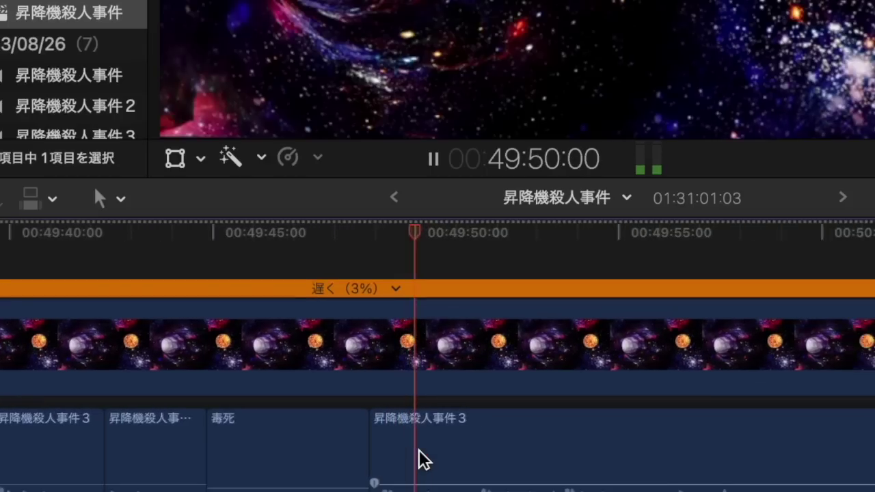
{"action": "key", "text": "space"}
{"action": "key", "text": "b"}
{"action": "left_click", "coordinate": [508, 474]}
{"action": "key", "text": "a"}
{"action": "left_click", "coordinate": [461, 471]}
{"action": "key", "text": "BackSpace"}
Step: Play the narration after the 毒死 clip, then cut the passage between about 00:49:55 and 00:49:57 out of the audio clip
{"action": "key", "text": "space"}
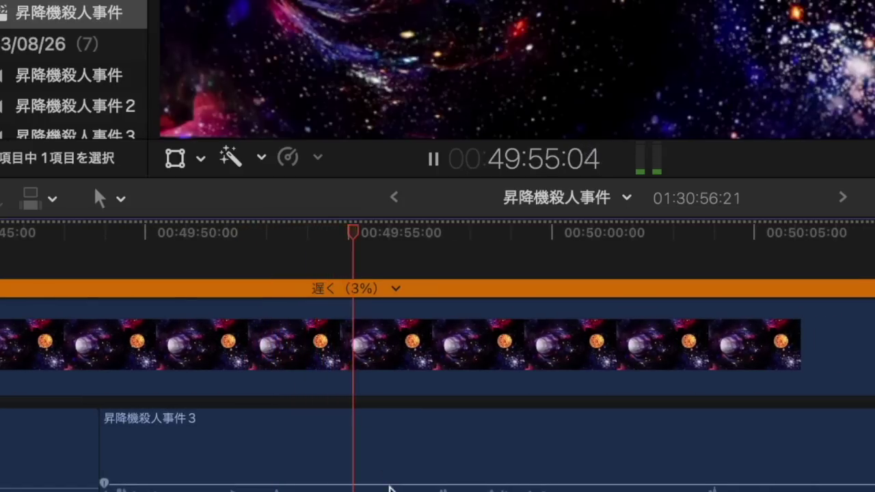
{"action": "key", "text": "space"}
{"action": "key", "text": "b"}
{"action": "left_click", "coordinate": [356, 479]}
{"action": "key", "text": "space"}
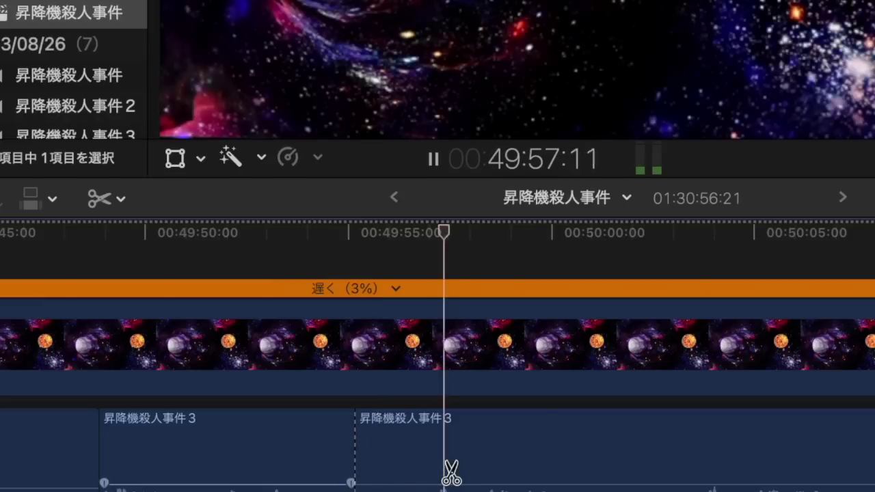
{"action": "left_click", "coordinate": [436, 472]}
{"action": "key", "text": "space"}
{"action": "key", "text": "a"}
{"action": "left_click", "coordinate": [414, 474]}
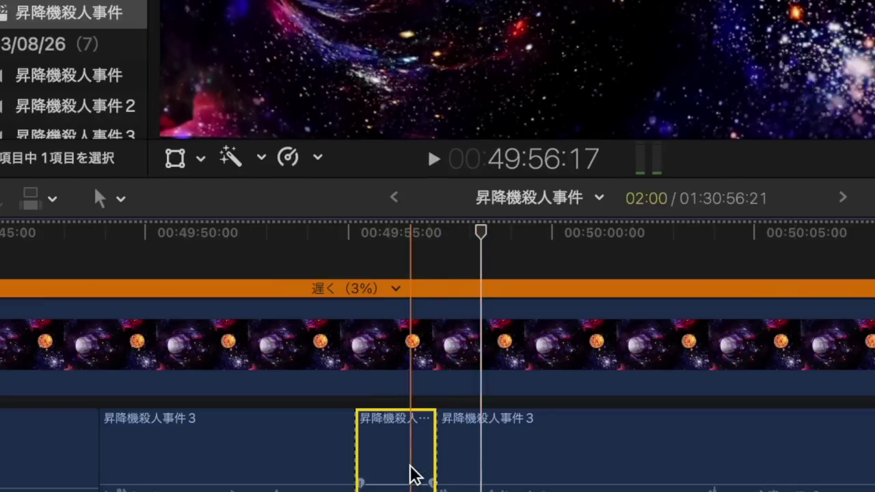
{"action": "key", "text": "BackSpace"}
Step: Insert the copied 毒死 clip at the cut at about 00:49:55, shorten it to about 0.7 seconds and play across it
{"action": "key", "text": "super+v"}
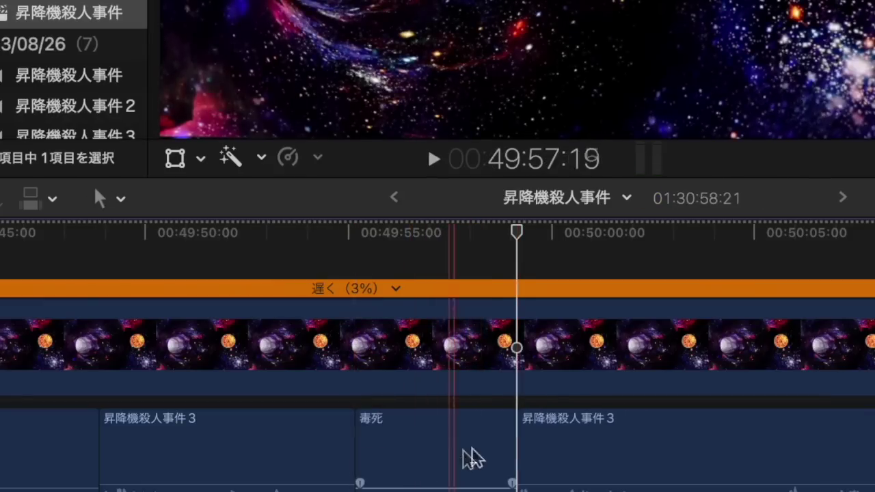
{"action": "left_click_drag", "start_coordinate": [512, 445], "coordinate": [377, 445]}
{"action": "left_click", "coordinate": [328, 425]}
{"action": "key", "text": "space"}
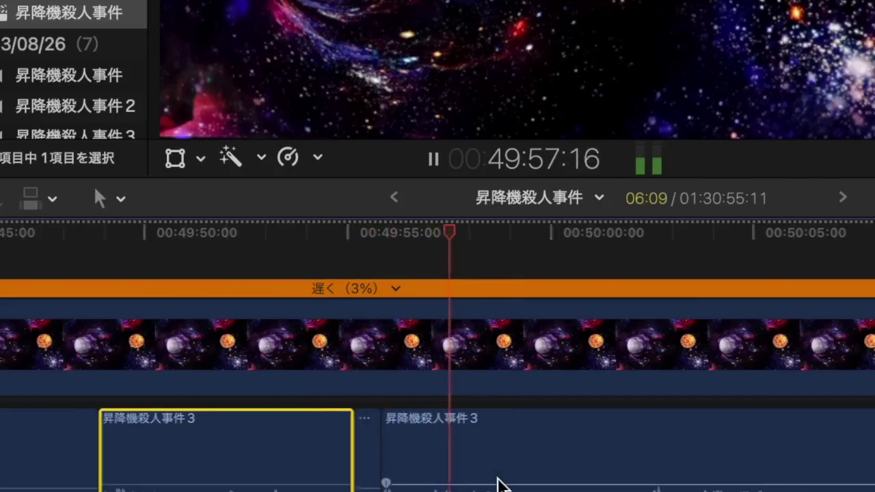
Step: Split the audio clip at about 00:50:02 and delete the passage back to the short 毒死 clip at about 00:49:56
{"action": "scroll", "coordinate": [497, 478], "scroll_direction": "right", "scroll_amount": 2}
{"action": "scroll", "coordinate": [496, 484], "scroll_direction": "right", "scroll_amount": 2}
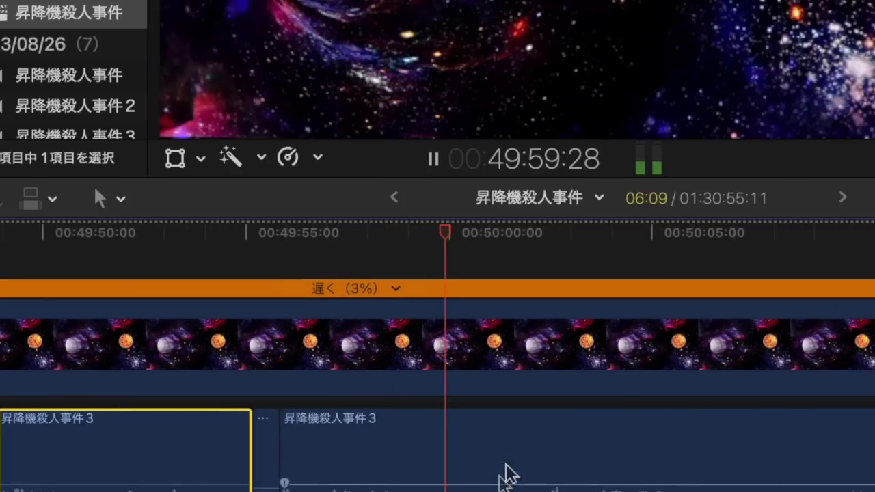
{"action": "left_click", "coordinate": [556, 247]}
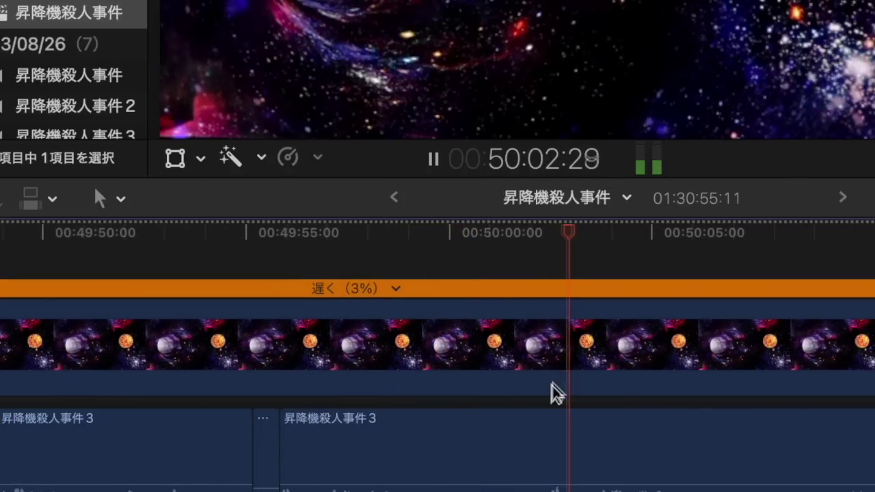
{"action": "key", "text": "space"}
{"action": "key", "text": "b"}
{"action": "left_click", "coordinate": [548, 448]}
{"action": "left_click", "coordinate": [518, 447]}
{"action": "key", "text": "Delete"}
Step: Play the narration following the short 毒死 clip and split the audio clip at about 00:49:57
{"action": "key", "text": "space"}
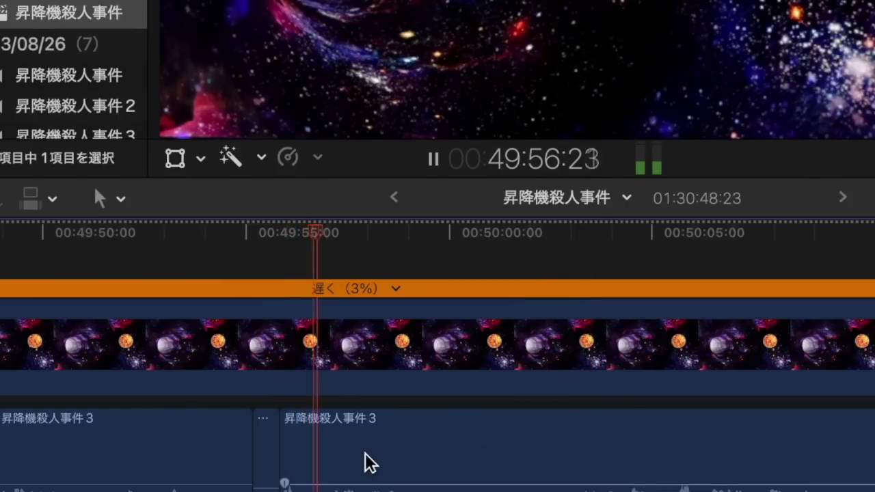
{"action": "scroll", "coordinate": [402, 469], "scroll_direction": "right", "scroll_amount": 3}
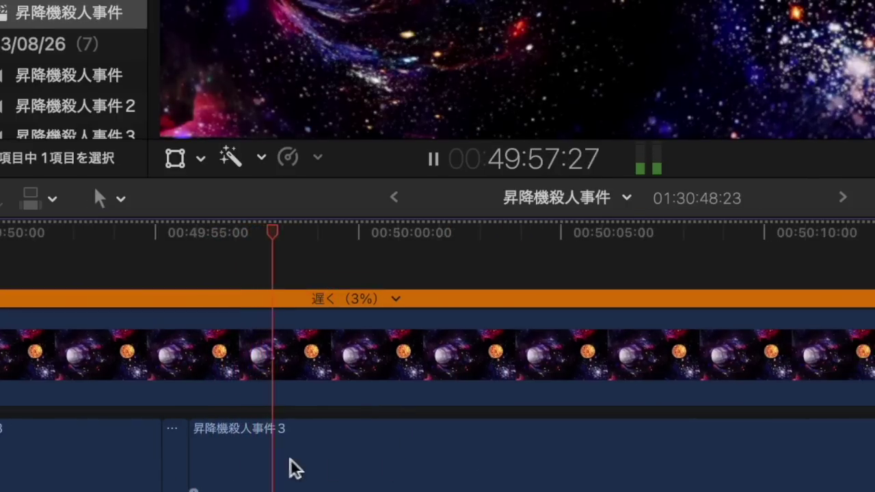
{"action": "key", "text": "space"}
{"action": "key", "text": "super+equal"}
{"action": "key", "text": "super+equal"}
{"action": "scroll", "coordinate": [231, 462], "scroll_direction": "left", "scroll_amount": 1}
{"action": "key", "text": "space"}
{"action": "key", "text": "space"}
{"action": "key", "text": "b"}
{"action": "left_click", "coordinate": [280, 468]}
{"action": "key", "text": "a"}
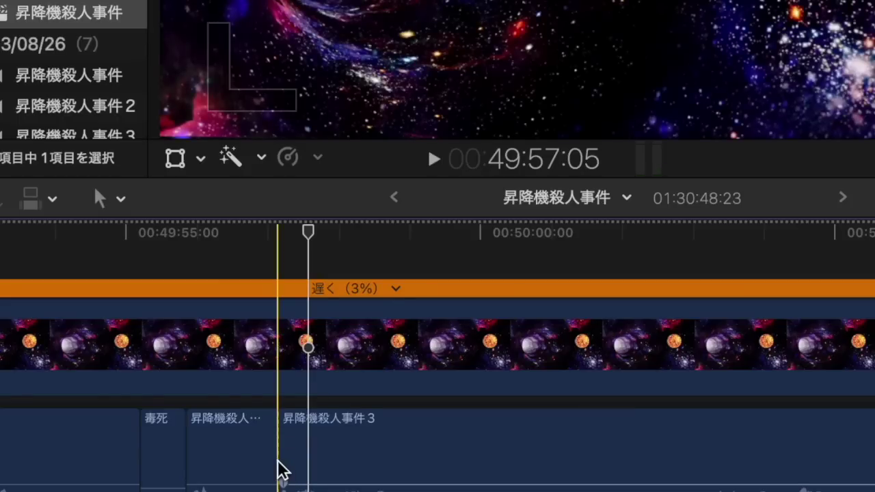
Step: Trim about 3 frames off the narration piece before the cut at about 00:49:57 and fine-tune the start of the following clip
{"action": "left_click_drag", "start_coordinate": [273, 460], "coordinate": [267, 461]}
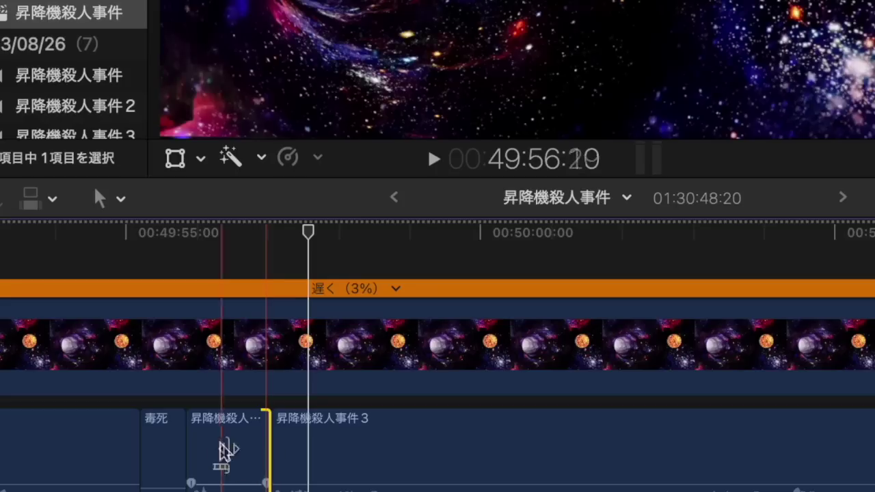
{"action": "left_click", "coordinate": [203, 434]}
{"action": "key", "text": "space"}
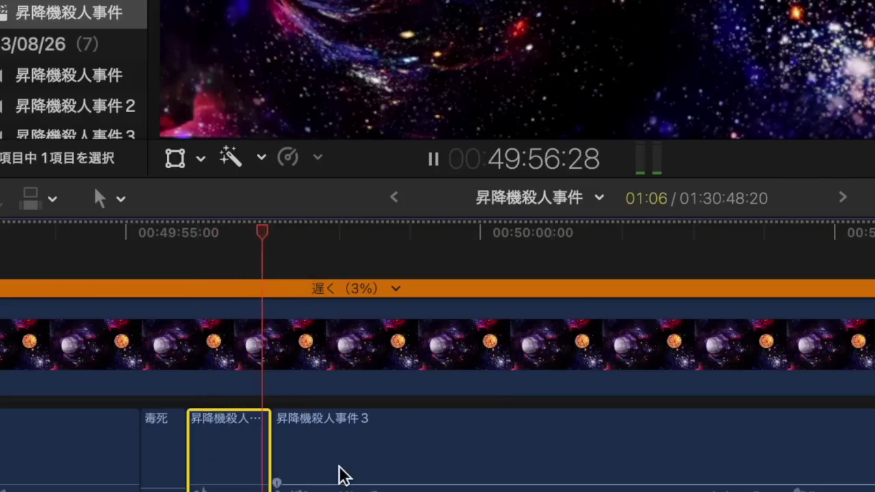
{"action": "key", "text": "super+equal"}
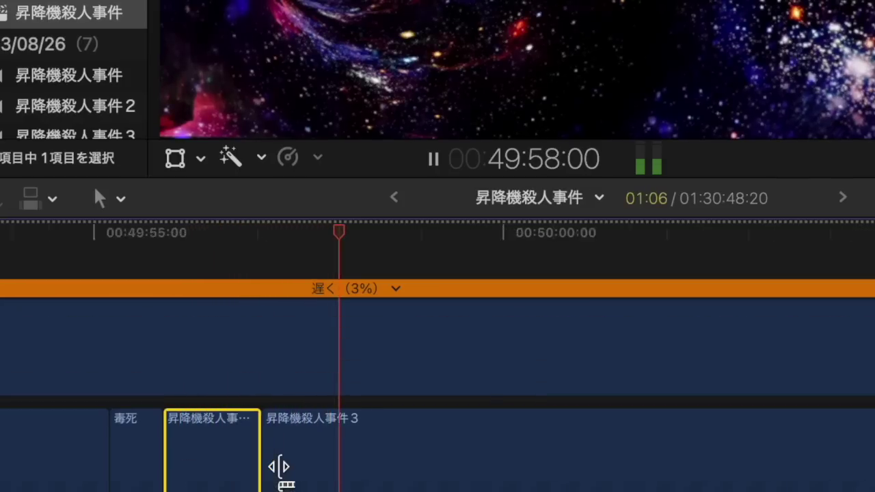
{"action": "key", "text": "space"}
{"action": "left_click_drag", "start_coordinate": [171, 447], "coordinate": [186, 443]}
{"action": "left_click", "coordinate": [15, 391]}
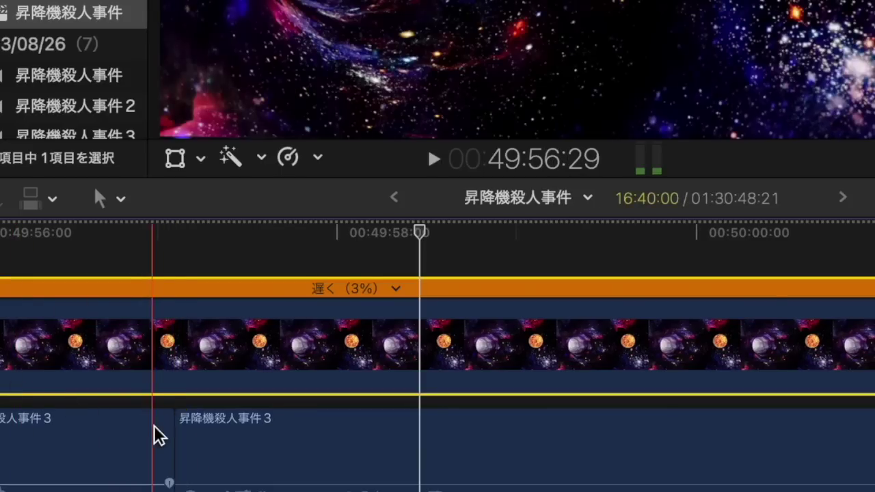
{"action": "left_click_drag", "start_coordinate": [183, 438], "coordinate": [191, 439]}
Step: Play on from the adjusted cut, then cut the passage between about 00:50:01 and 00:50:03 out of the audio clip
{"action": "key", "text": "space"}
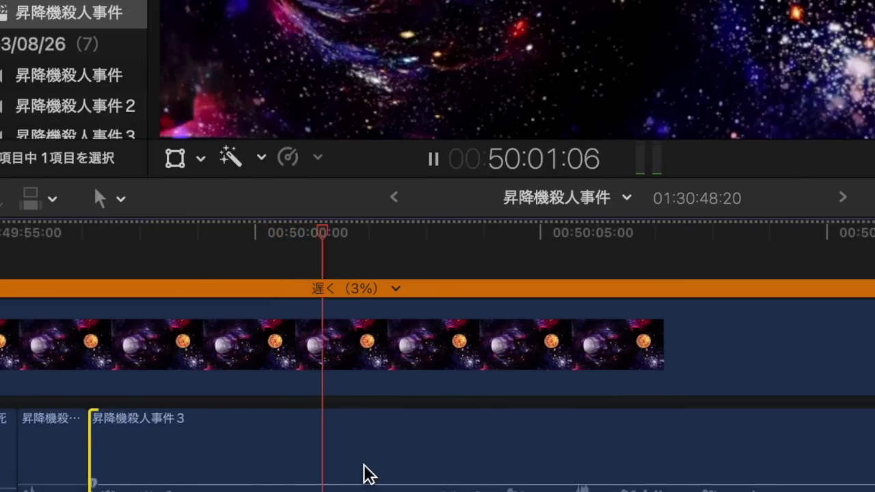
{"action": "mouse_move", "coordinate": [308, 482]}
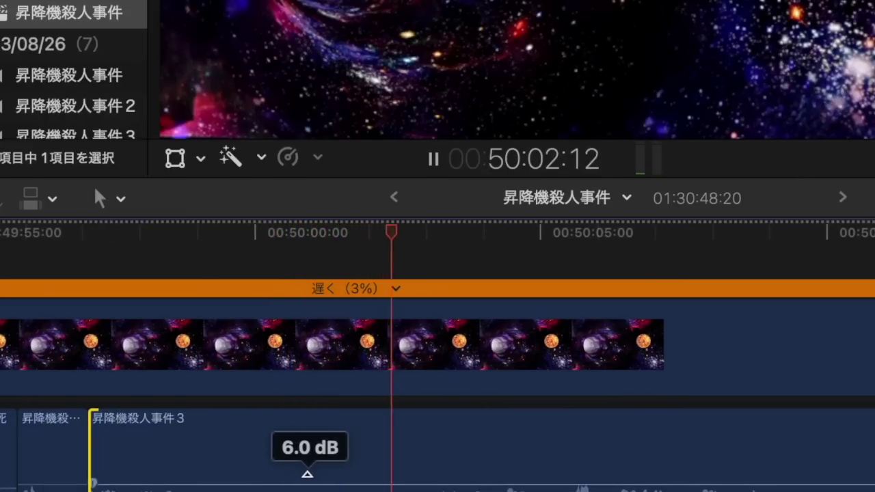
{"action": "key", "text": "b"}
{"action": "left_click", "coordinate": [306, 475]}
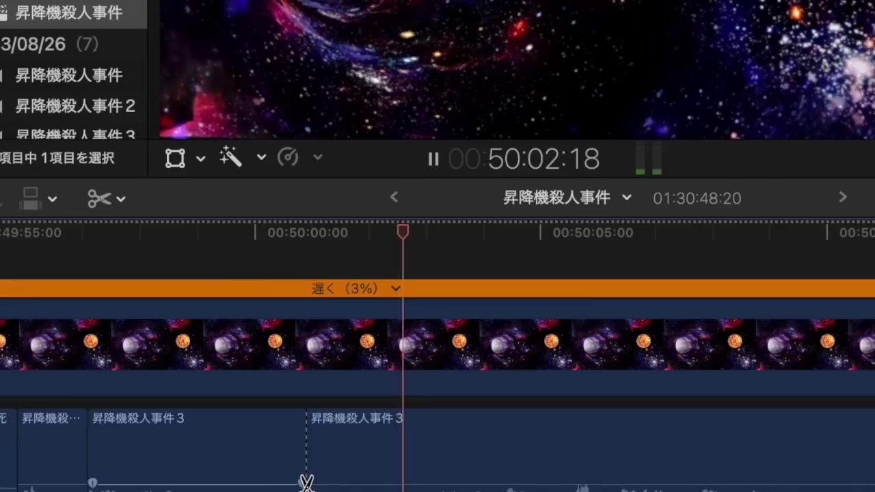
{"action": "left_click", "coordinate": [413, 467]}
{"action": "key", "text": "space"}
{"action": "key", "text": "a"}
{"action": "left_click", "coordinate": [359, 473]}
{"action": "key", "text": "BackSpace"}
Step: Insert the copied 毒死 clip at the cut at about 00:50:01 and shorten it to about 1.5 seconds
{"action": "key", "text": "super+v"}
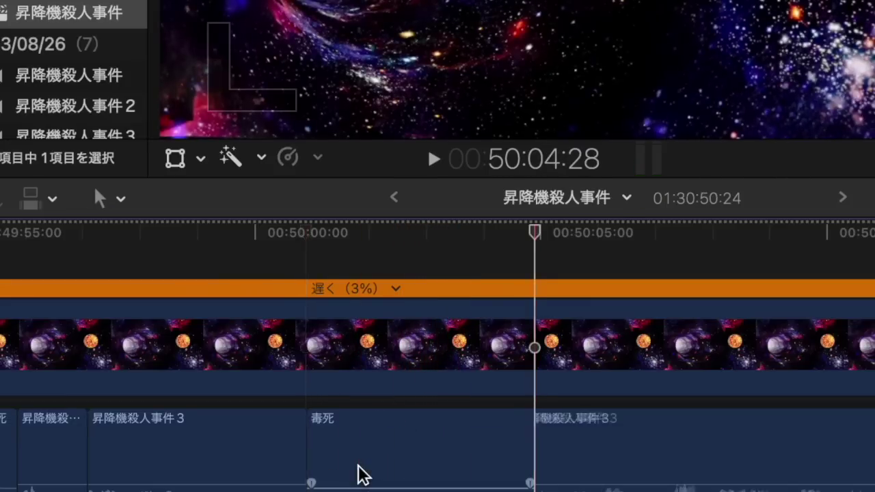
{"action": "key", "text": "space"}
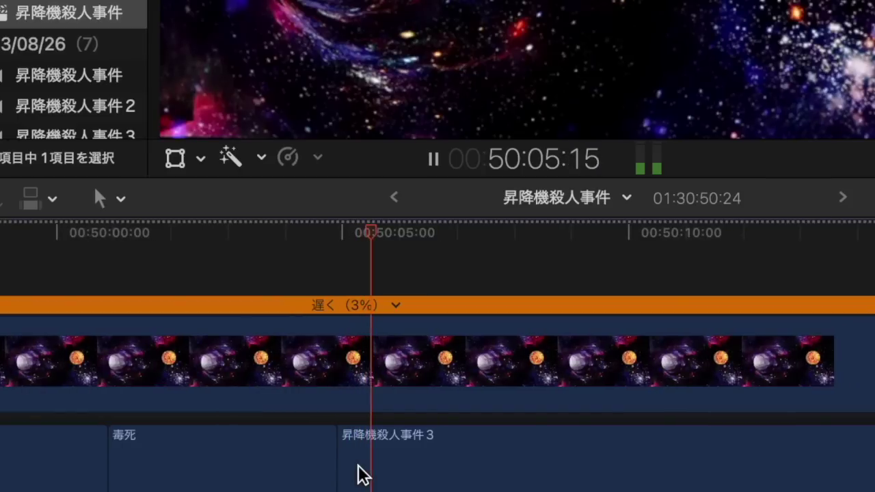
{"action": "key", "text": "super+minus"}
{"action": "scroll", "coordinate": [359, 468], "scroll_direction": "down", "scroll_amount": 2}
{"action": "key", "text": "space"}
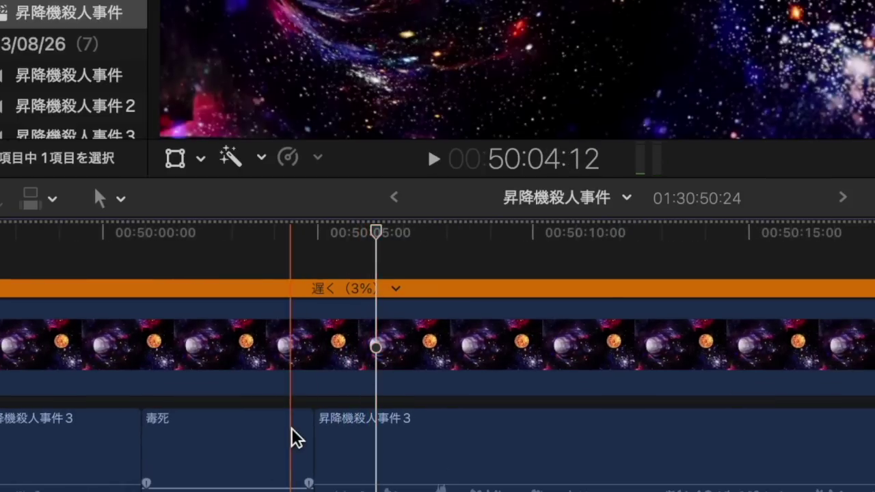
{"action": "left_click", "coordinate": [307, 428]}
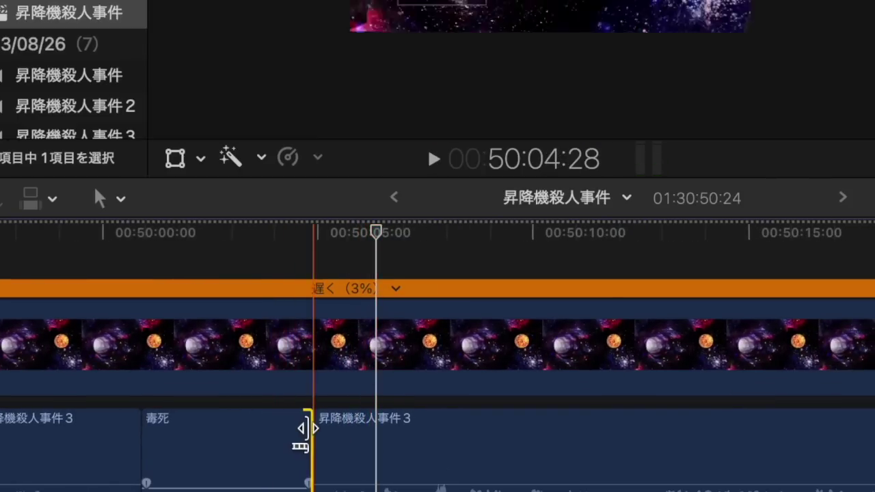
{"action": "left_click_drag", "start_coordinate": [306, 428], "coordinate": [201, 431]}
{"action": "left_click", "coordinate": [176, 427]}
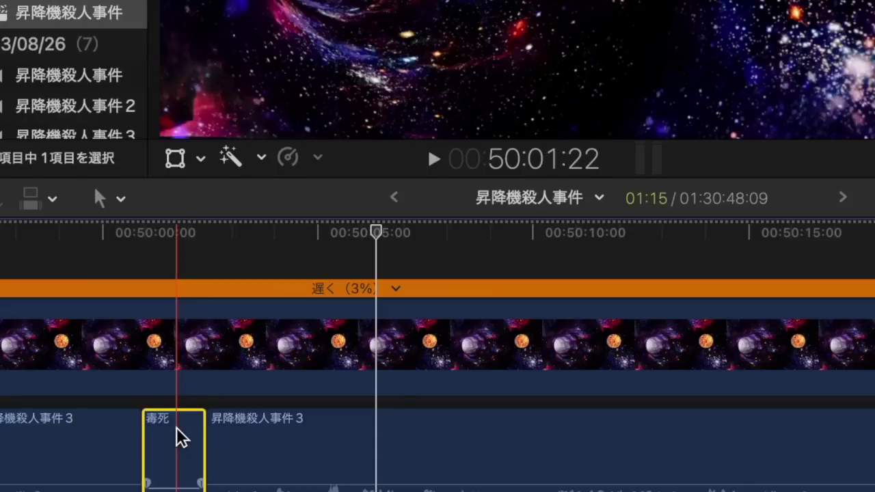
Step: Play into the earlier 毒死 clip at about 00:49:45 and shorten that clip to about 1.5 seconds
{"action": "scroll", "coordinate": [176, 427], "scroll_direction": "left", "scroll_amount": 5}
{"action": "scroll", "coordinate": [177, 427], "scroll_direction": "right", "scroll_amount": 8}
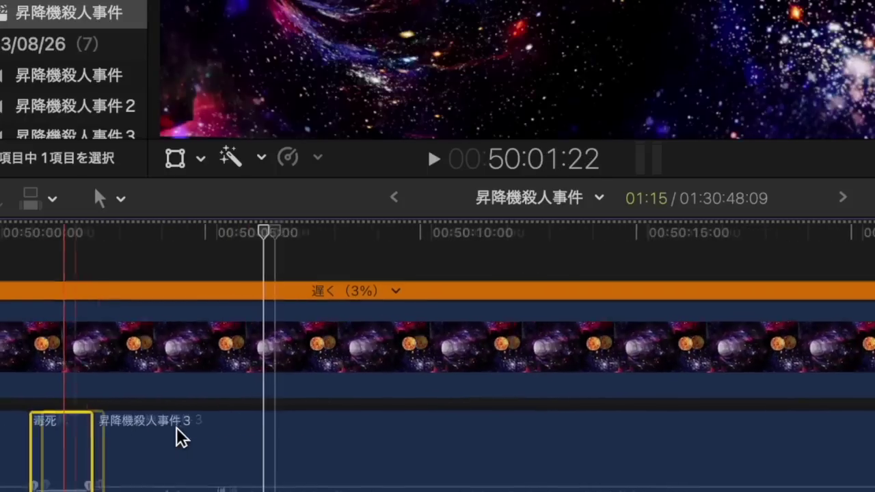
{"action": "scroll", "coordinate": [177, 428], "scroll_direction": "left", "scroll_amount": 5}
{"action": "scroll", "coordinate": [176, 427], "scroll_direction": "left", "scroll_amount": 10}
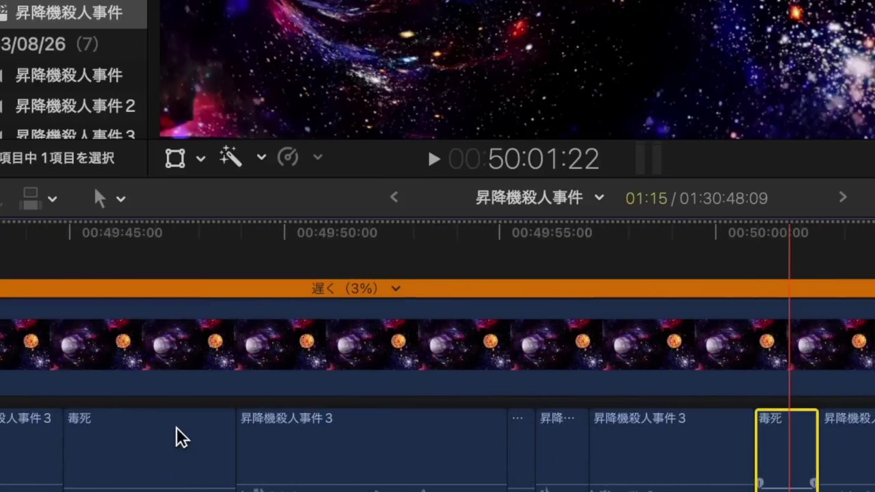
{"action": "key", "text": "space"}
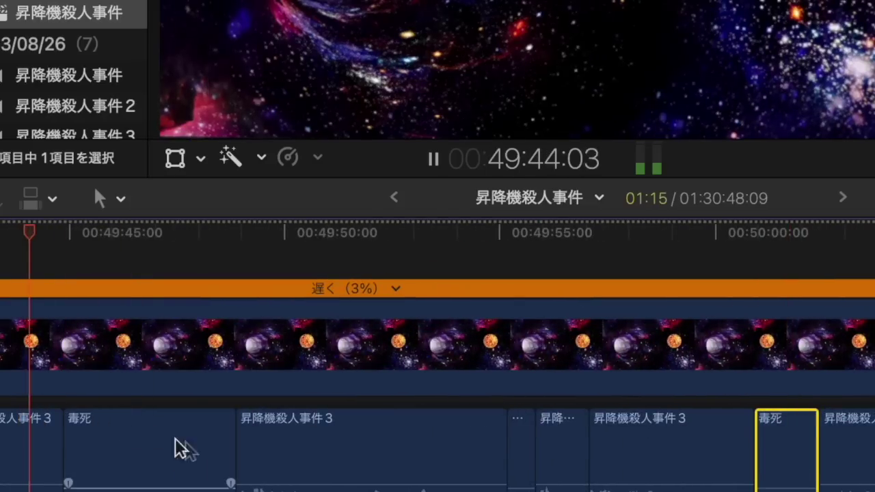
{"action": "key", "text": "space"}
{"action": "left_click_drag", "start_coordinate": [230, 449], "coordinate": [123, 448]}
Step: Play the narration after the last 毒死 clip, split it at about 00:50:03 and delete the passage back to that clip
{"action": "scroll", "coordinate": [124, 449], "scroll_direction": "left", "scroll_amount": 5}
{"action": "scroll", "coordinate": [123, 448], "scroll_direction": "left", "scroll_amount": 5}
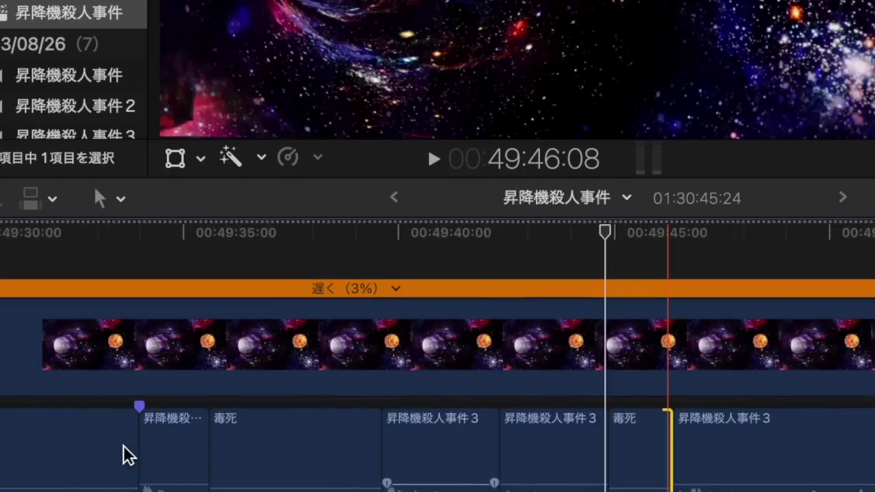
{"action": "scroll", "coordinate": [123, 445], "scroll_direction": "right", "scroll_amount": 12}
{"action": "scroll", "coordinate": [123, 445], "scroll_direction": "right", "scroll_amount": 5}
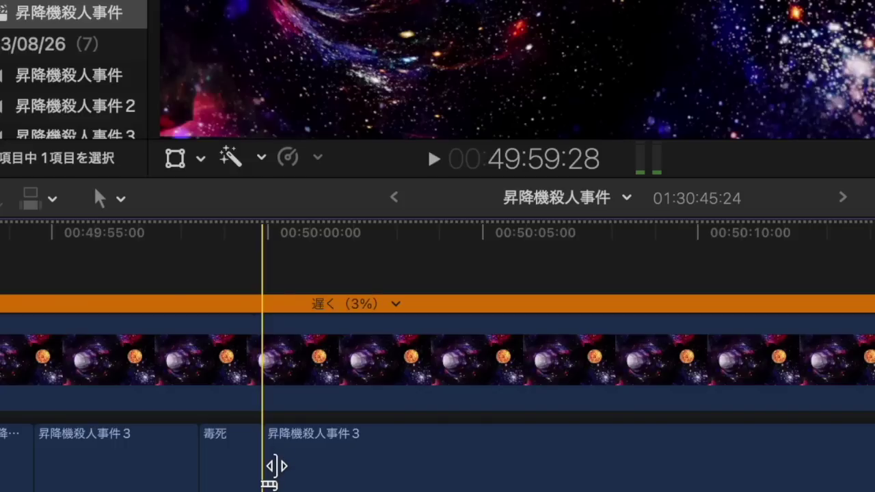
{"action": "key", "text": "space"}
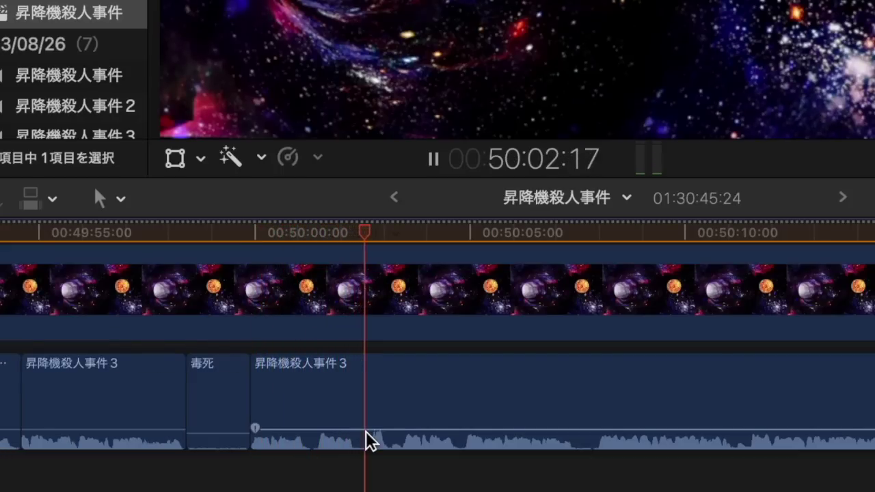
{"action": "scroll", "coordinate": [366, 431], "scroll_direction": "up", "scroll_amount": 3}
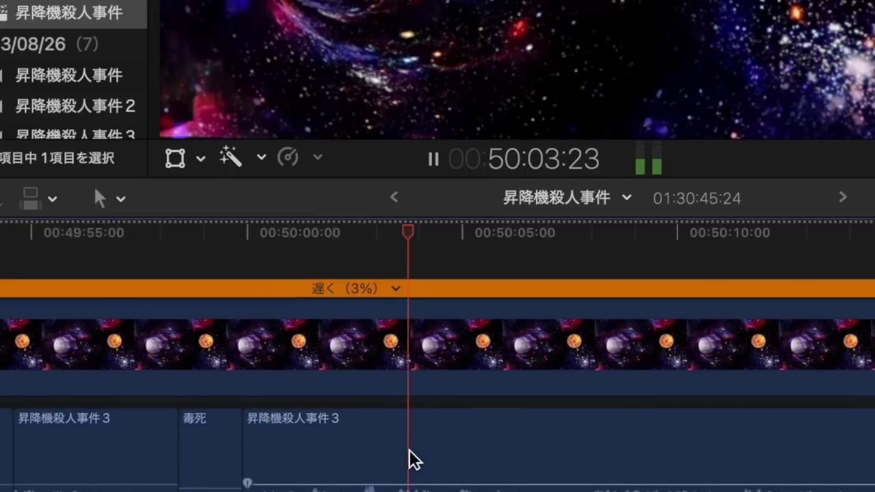
{"action": "key", "text": "space"}
{"action": "key", "text": "b"}
{"action": "left_click", "coordinate": [394, 469]}
{"action": "key", "text": "a"}
{"action": "left_click", "coordinate": [351, 467]}
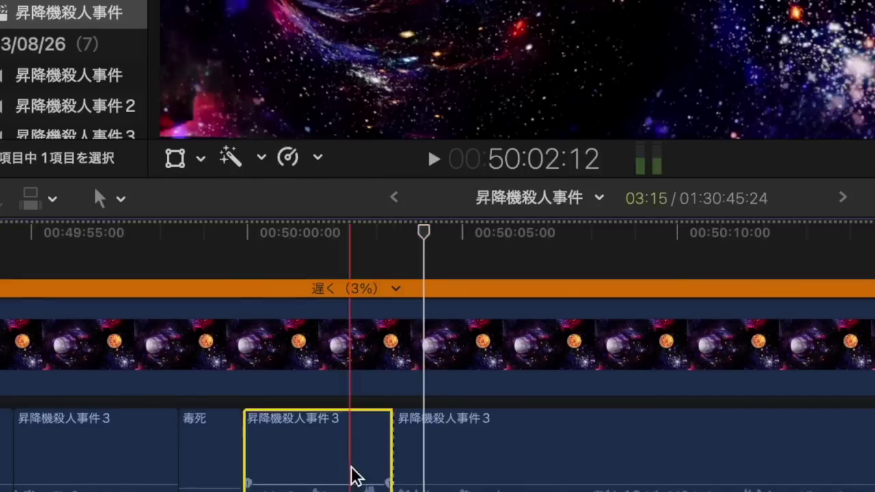
{"action": "key", "text": "Delete"}
Step: Play the following narration, then cut the passage between about 00:50:04 and 00:50:08 out of the audio clip
{"action": "key", "text": "space"}
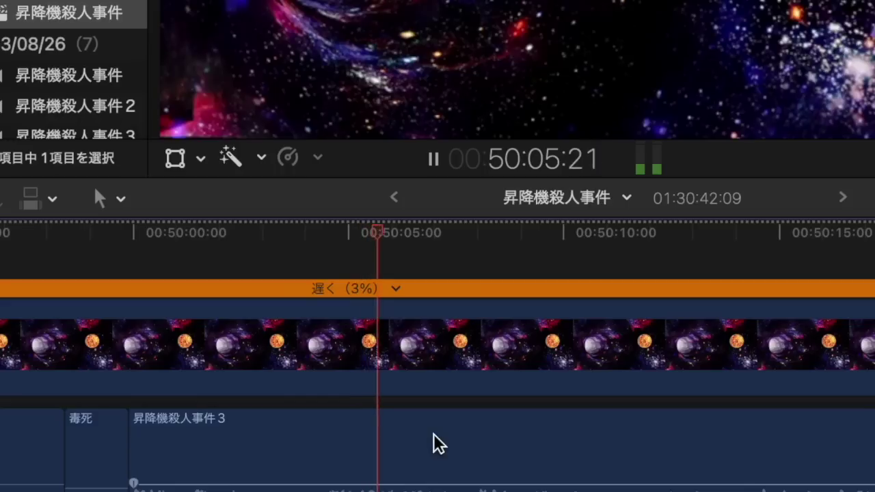
{"action": "key", "text": "space"}
{"action": "key", "text": "b"}
{"action": "left_click", "coordinate": [477, 471]}
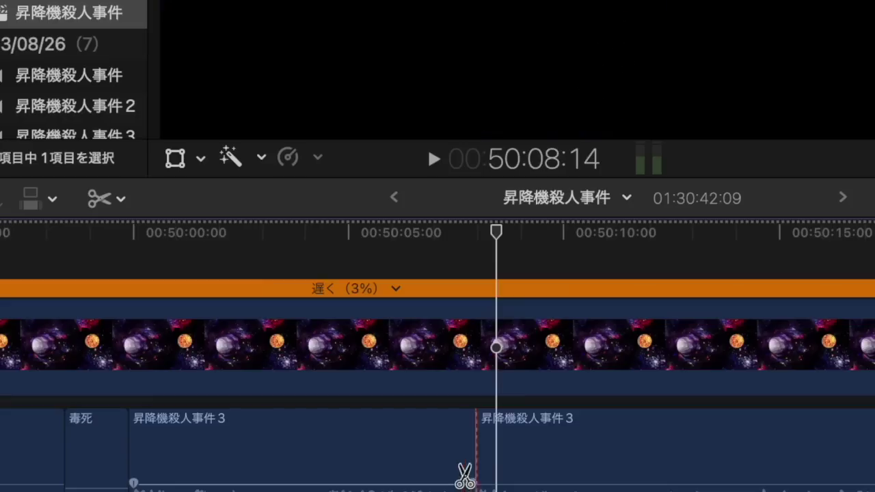
{"action": "left_click", "coordinate": [322, 472]}
{"action": "key", "text": "a"}
{"action": "left_click", "coordinate": [361, 472]}
{"action": "key", "text": "Delete"}
Step: Continue playback, then cut the passage between about 00:50:09 and 00:50:11 out of the audio clip
{"action": "key", "text": "space"}
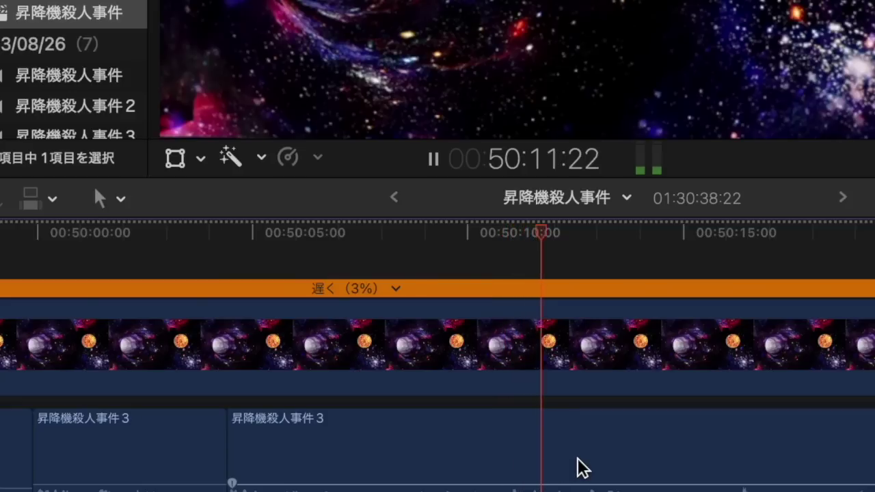
{"action": "key", "text": "space"}
{"action": "key", "text": "b"}
{"action": "left_click", "coordinate": [509, 474]}
{"action": "left_click", "coordinate": [415, 471]}
{"action": "key", "text": "a"}
{"action": "left_click", "coordinate": [449, 472]}
{"action": "key", "text": "space"}
{"action": "key", "text": "Delete"}
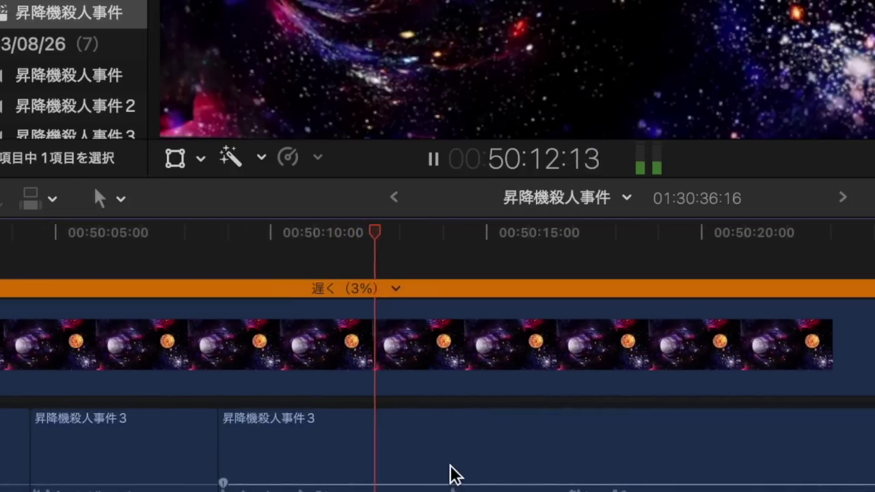
{"action": "mouse_move", "coordinate": [435, 482]}
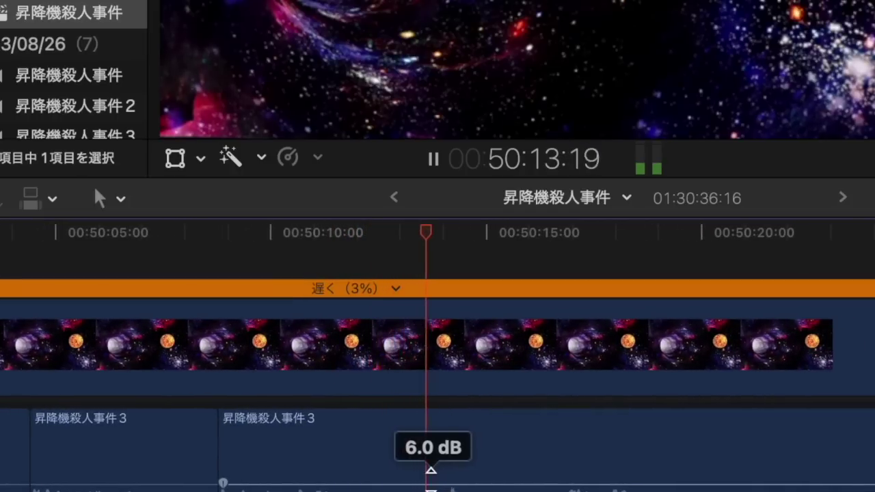
Step: Stop playback and cut the passage between about 00:50:13 and 00:50:16 out of the narration clip
{"action": "key", "text": "space"}
{"action": "key", "text": "b"}
{"action": "left_click", "coordinate": [429, 478]}
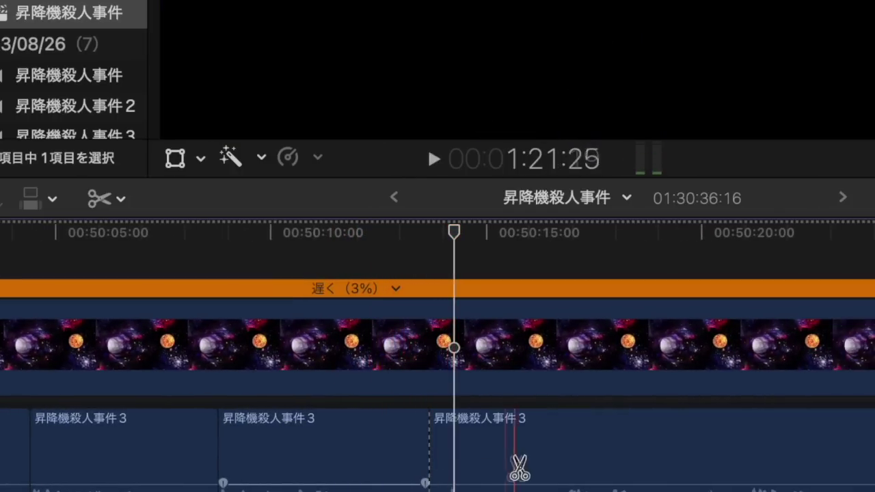
{"action": "left_click", "coordinate": [559, 462]}
{"action": "key", "text": "a"}
{"action": "left_click", "coordinate": [490, 477]}
{"action": "key", "text": "BackSpace"}
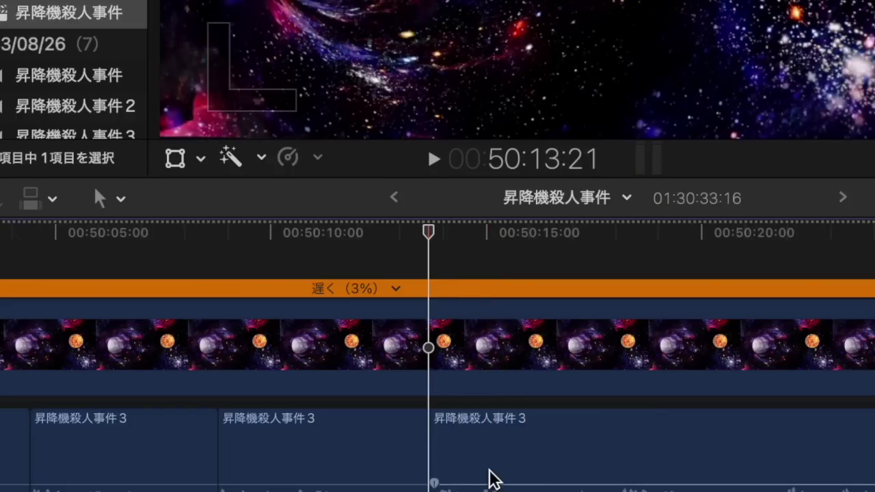
Step: Paste the 毒死 clip at about 00:50:13, play across it, and trim one frame off the start of the following narration
{"action": "key", "text": "super+v"}
{"action": "key", "text": "space"}
{"action": "scroll", "coordinate": [489, 472], "scroll_direction": "right", "scroll_amount": 2}
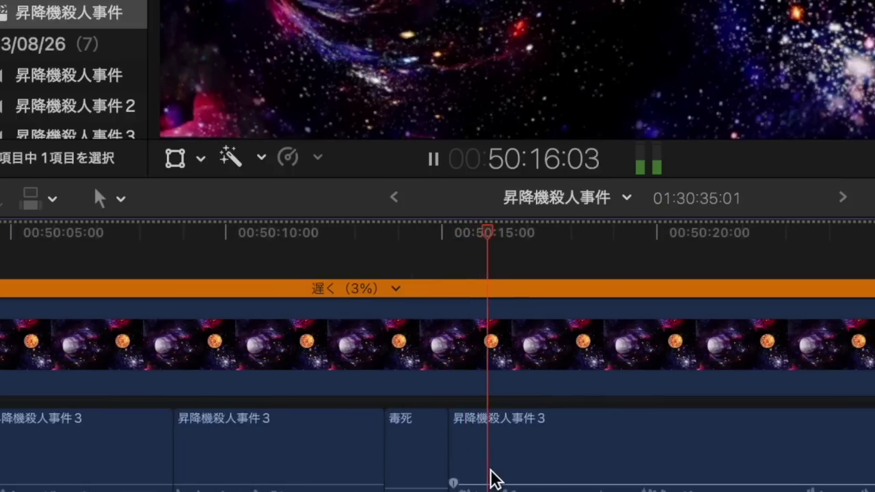
{"action": "left_click_drag", "start_coordinate": [453, 462], "coordinate": [456, 462]}
Step: Play on, split the narration at about 00:50:19, delete back to the 毒死 clip, and extend the remaining narration's start by one frame
{"action": "scroll", "coordinate": [455, 461], "scroll_direction": "right", "scroll_amount": 2}
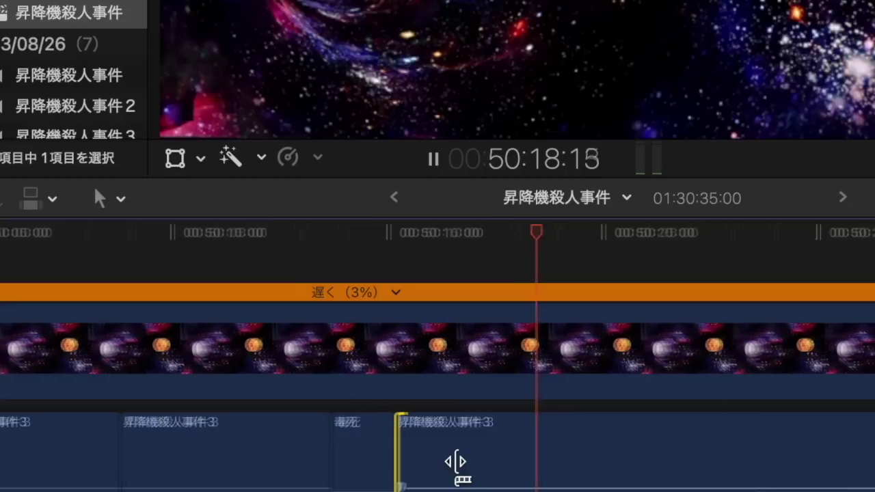
{"action": "scroll", "coordinate": [551, 481], "scroll_direction": "right", "scroll_amount": 2}
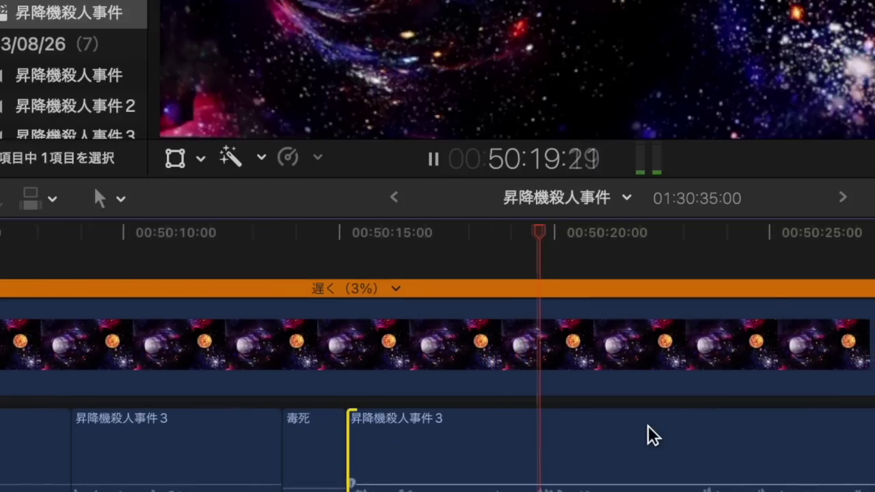
{"action": "left_click", "coordinate": [700, 397]}
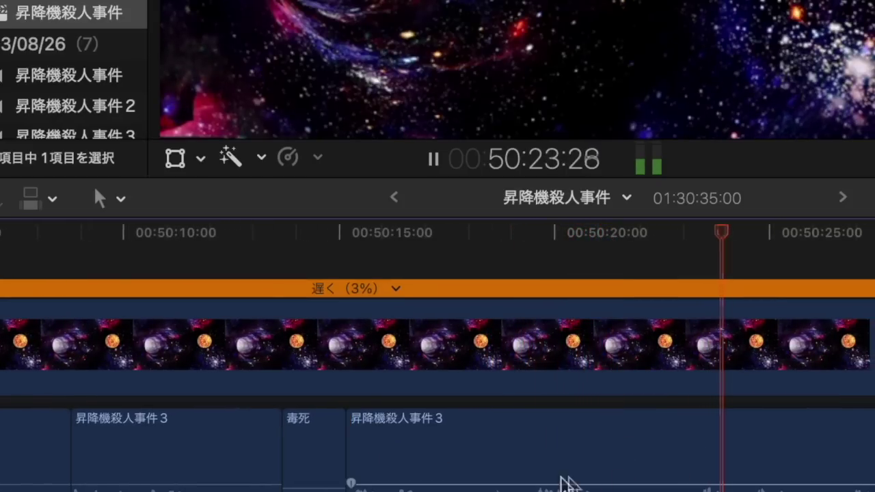
{"action": "key", "text": "space"}
{"action": "key", "text": "b"}
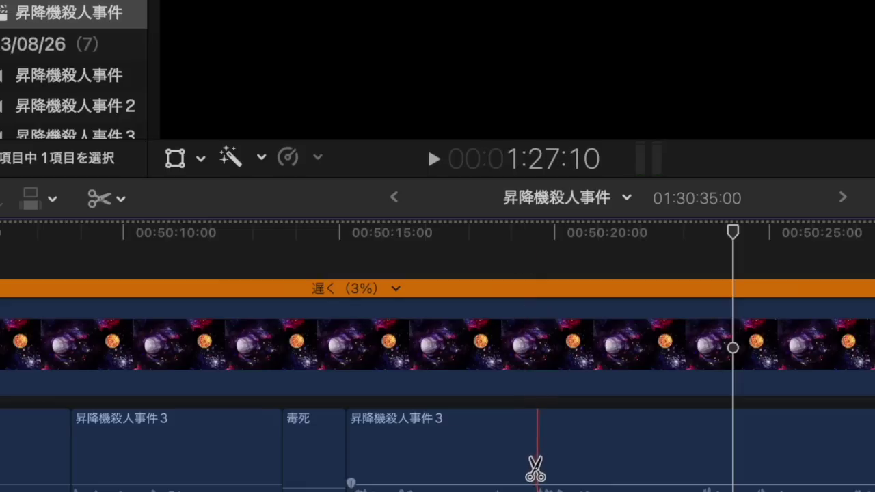
{"action": "left_click", "coordinate": [537, 468]}
{"action": "left_click", "coordinate": [538, 469]}
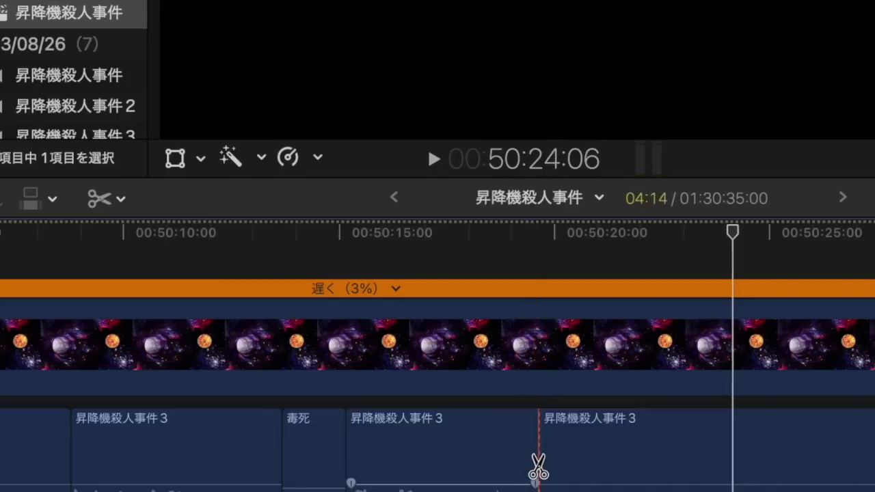
{"action": "key", "text": "a"}
{"action": "key", "text": "Delete"}
{"action": "key", "text": "space"}
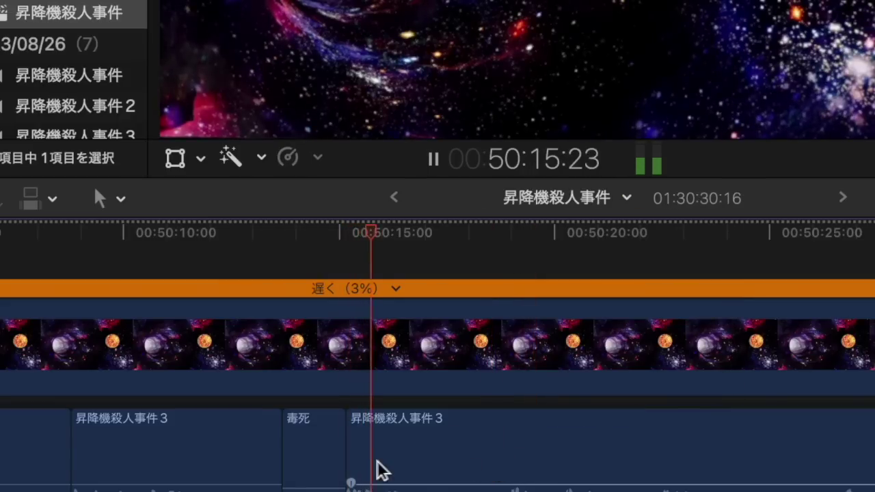
{"action": "left_click_drag", "start_coordinate": [348, 453], "coordinate": [343, 453]}
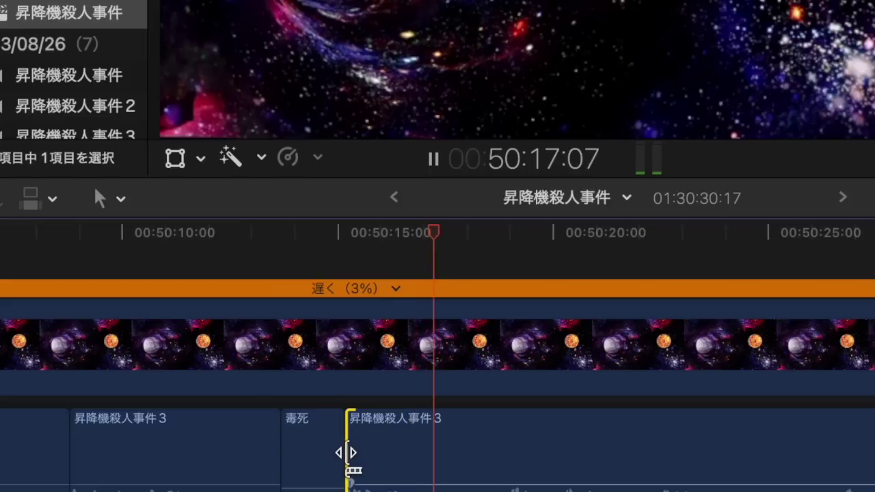
Step: Cut the narration passage between about 00:50:17 and 00:50:22 out of the clip, playing through it to find its end
{"action": "key", "text": "space"}
{"action": "key", "text": "b"}
{"action": "left_click", "coordinate": [435, 480]}
{"action": "key", "text": "space"}
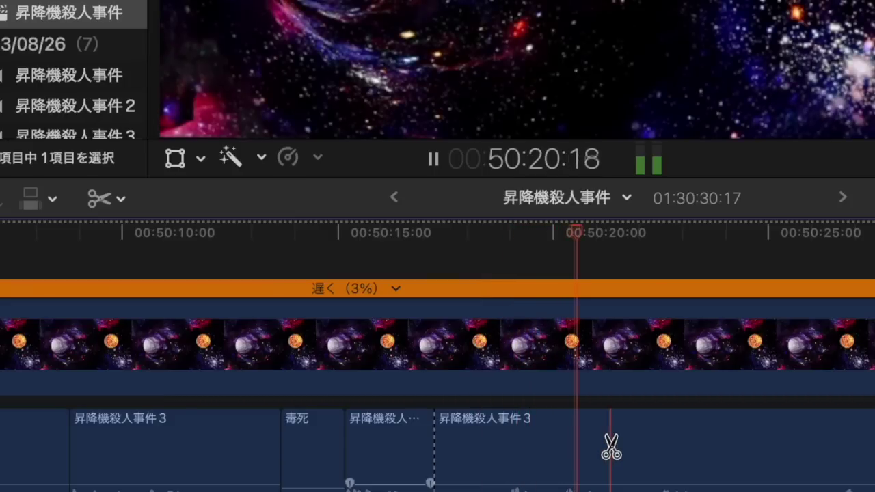
{"action": "left_click", "coordinate": [660, 453]}
{"action": "key", "text": "space"}
{"action": "key", "text": "a"}
{"action": "left_click", "coordinate": [637, 448]}
{"action": "key", "text": "BackSpace"}
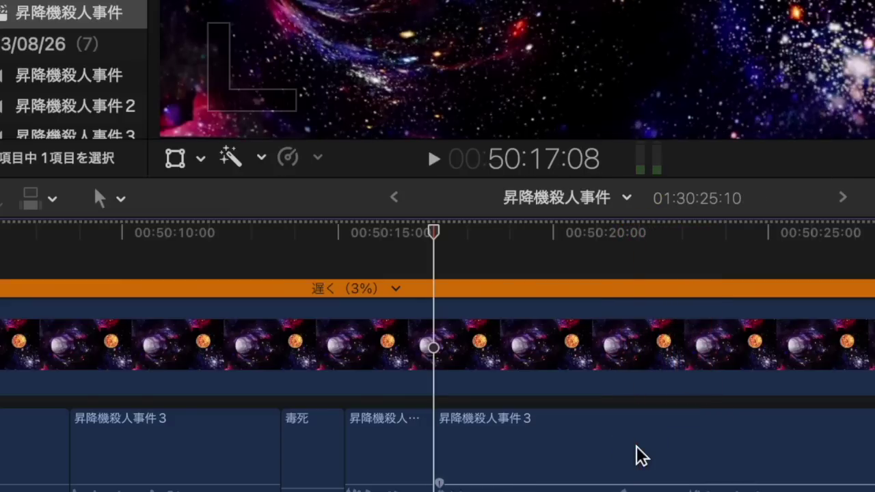
Step: Paste the 毒死 clip at about 00:50:17, shorten it to about half a second and play the result
{"action": "key", "text": "super+v"}
{"action": "left_click_drag", "start_coordinate": [492, 451], "coordinate": [448, 454]}
{"action": "key", "text": "space"}
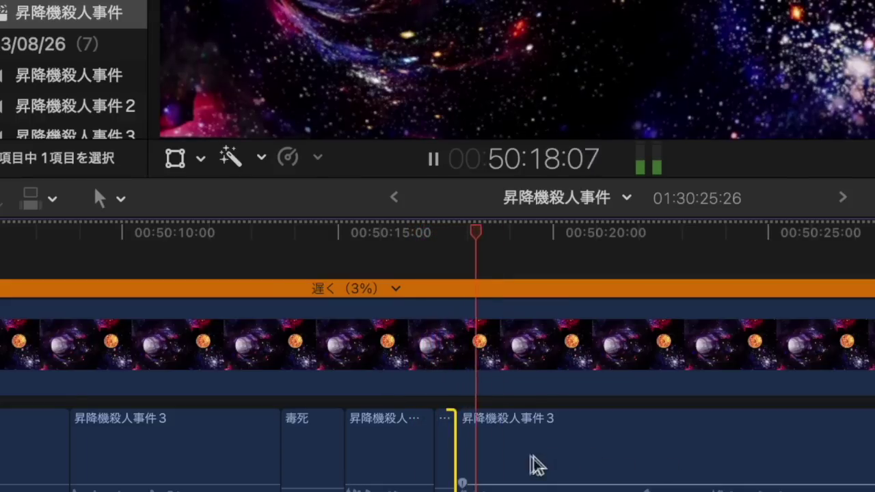
Step: Trim one frame off the start of the narration after the shortened 毒死 clip and replay the transition
{"action": "key", "text": "super+equal"}
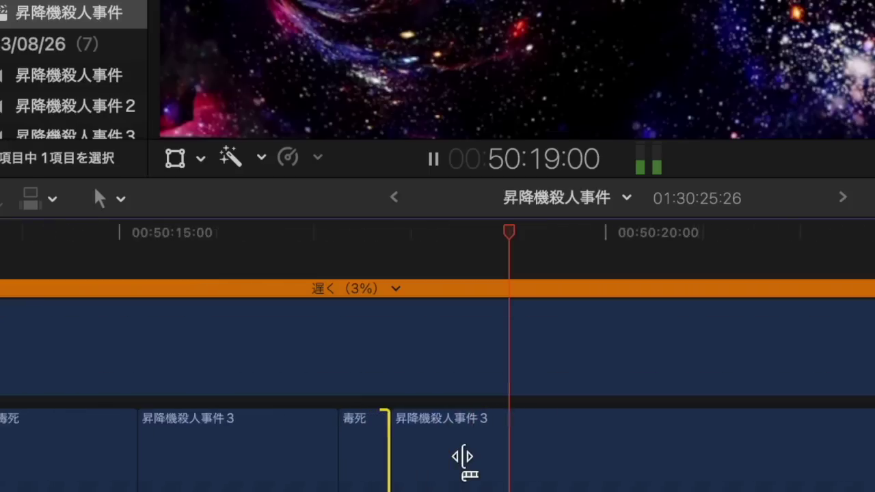
{"action": "key", "text": "space"}
{"action": "left_click_drag", "start_coordinate": [241, 452], "coordinate": [242, 451]}
{"action": "key", "text": "space"}
{"action": "key", "text": "super+minus"}
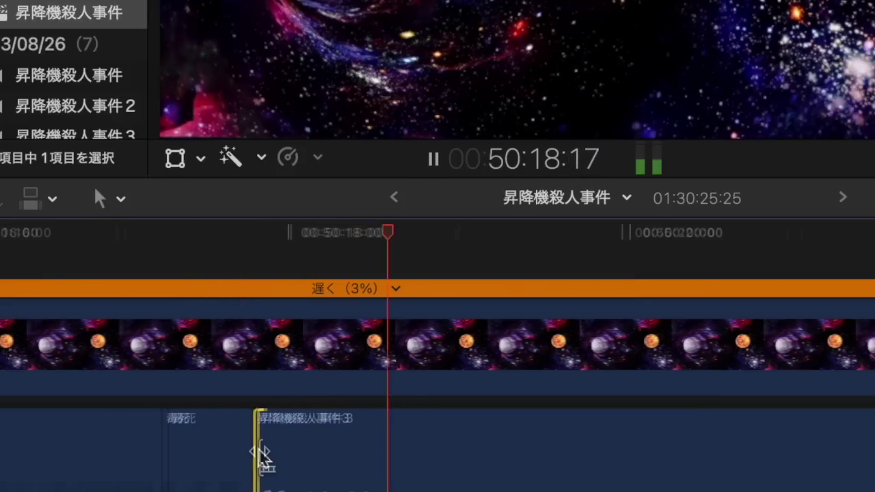
{"action": "key", "text": "super+minus"}
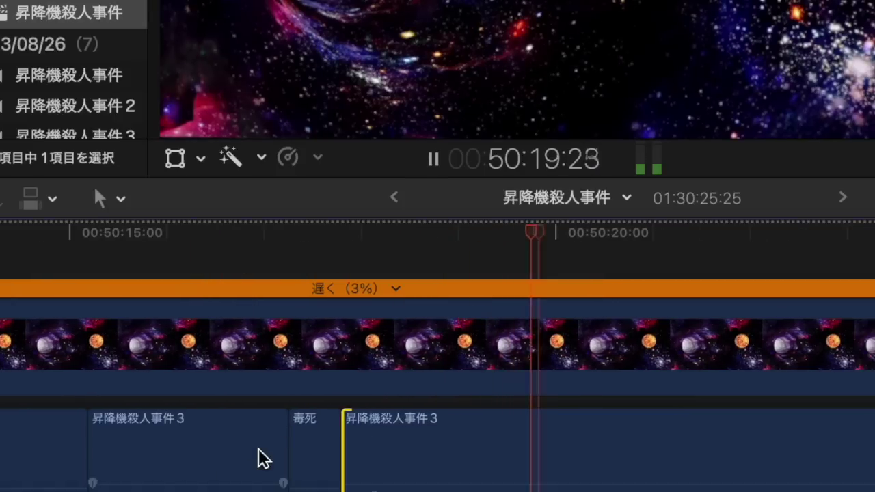
Step: Continue playback, then cut the passage between about 00:50:21 and 00:50:23 out of the narration clip
{"action": "scroll", "coordinate": [428, 439], "scroll_direction": "right", "scroll_amount": 2}
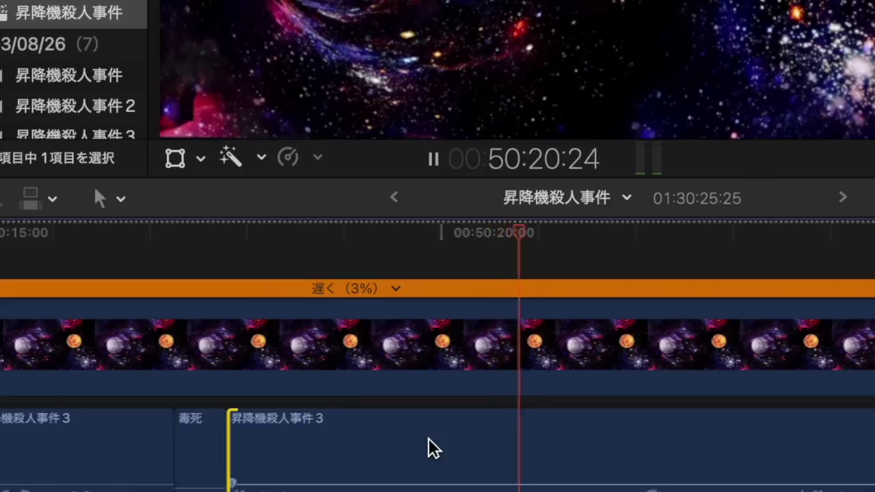
{"action": "scroll", "coordinate": [429, 438], "scroll_direction": "right", "scroll_amount": 3}
{"action": "scroll", "coordinate": [428, 441], "scroll_direction": "right", "scroll_amount": 4}
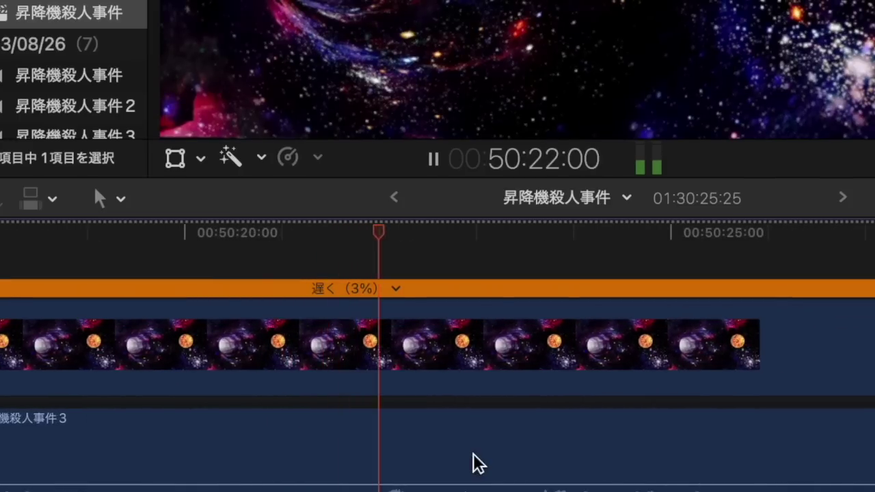
{"action": "key", "text": "space"}
{"action": "key", "text": "b"}
{"action": "left_click", "coordinate": [541, 474]}
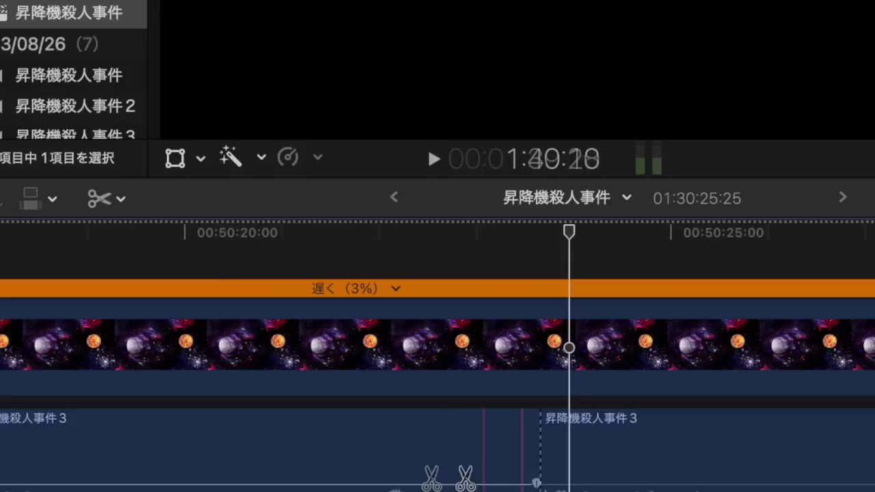
{"action": "left_click", "coordinate": [281, 470]}
{"action": "left_click", "coordinate": [319, 472]}
{"action": "key", "text": "Delete"}
{"action": "key", "text": "space"}
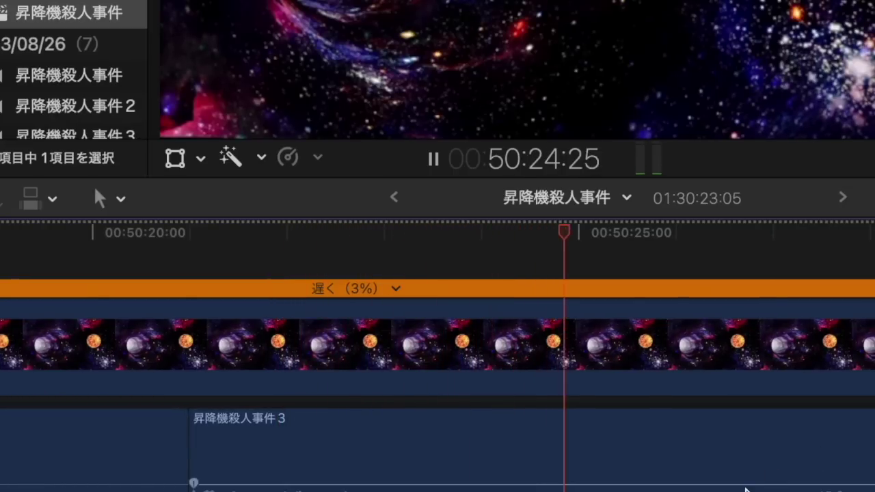
Step: Replace the narration passage between about 00:50:24 and 00:50:27 with the copied 毒死 clip and play on
{"action": "key", "text": "space"}
{"action": "key", "text": "b"}
{"action": "left_click", "coordinate": [393, 475]}
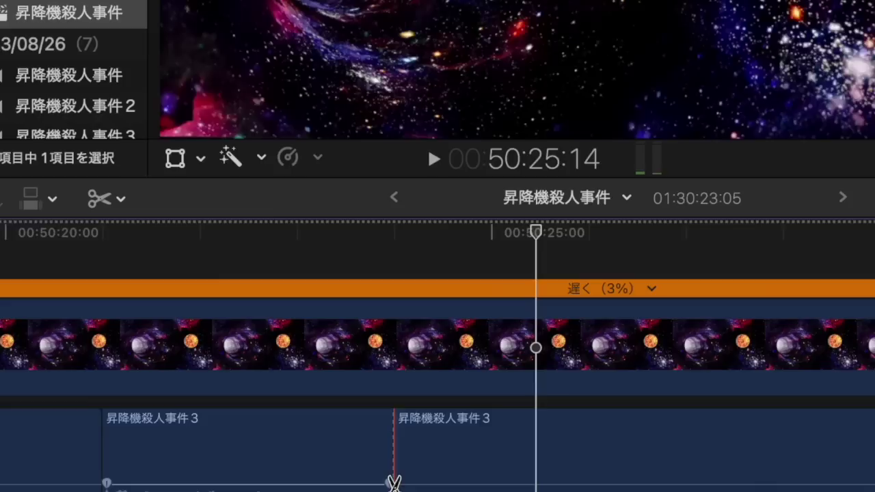
{"action": "left_click", "coordinate": [697, 467]}
{"action": "key", "text": "a"}
{"action": "left_click", "coordinate": [673, 462]}
{"action": "key", "text": "BackSpace"}
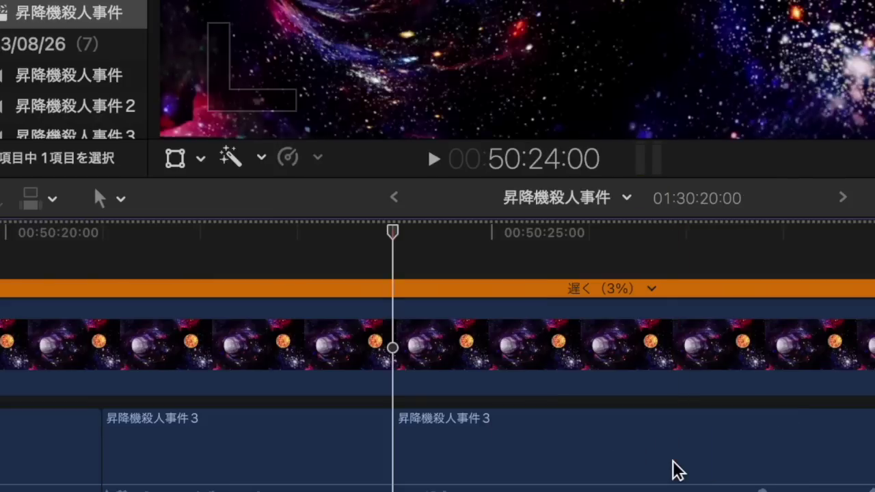
{"action": "key", "text": "super+v"}
{"action": "key", "text": "space"}
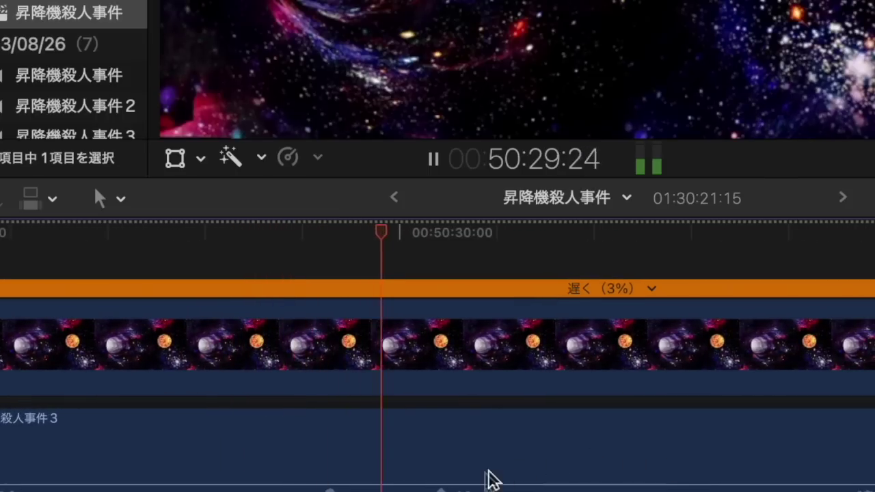
Step: Cut the passage between about 00:50:29 and 00:50:30 out of the narration clip and resume playback
{"action": "key", "text": "space"}
{"action": "key", "text": "b"}
{"action": "left_click", "coordinate": [431, 472]}
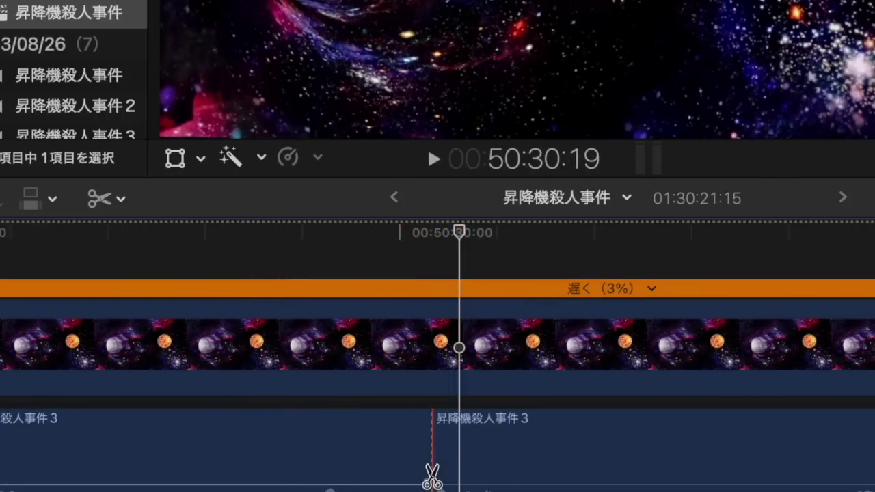
{"action": "left_click", "coordinate": [309, 471]}
{"action": "key", "text": "a"}
{"action": "left_click", "coordinate": [355, 477]}
{"action": "key", "text": "Delete"}
{"action": "key", "text": "space"}
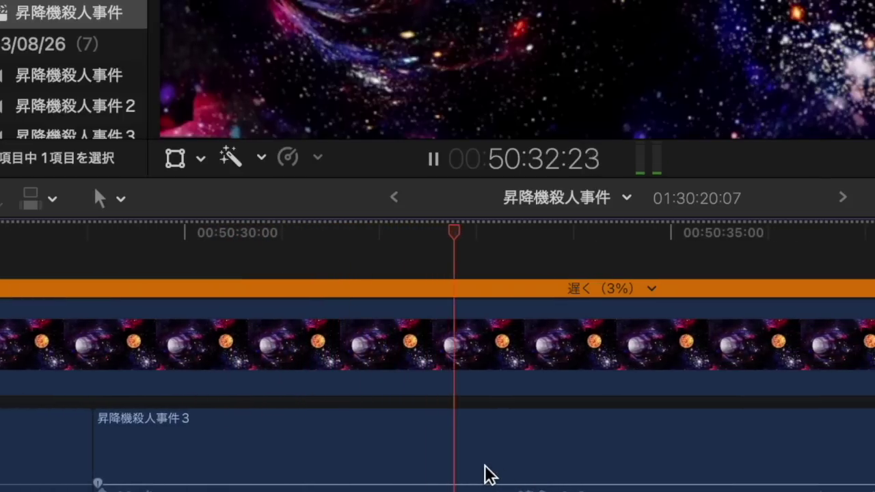
Step: Stop playback near 00:50:33, delete the unwanted narration leading up to that point, and play the remaining audio
{"action": "key", "text": "space"}
{"action": "key", "text": "Up"}
{"action": "left_click", "coordinate": [87, 466]}
{"action": "key", "text": "Delete"}
{"action": "key", "text": "space"}
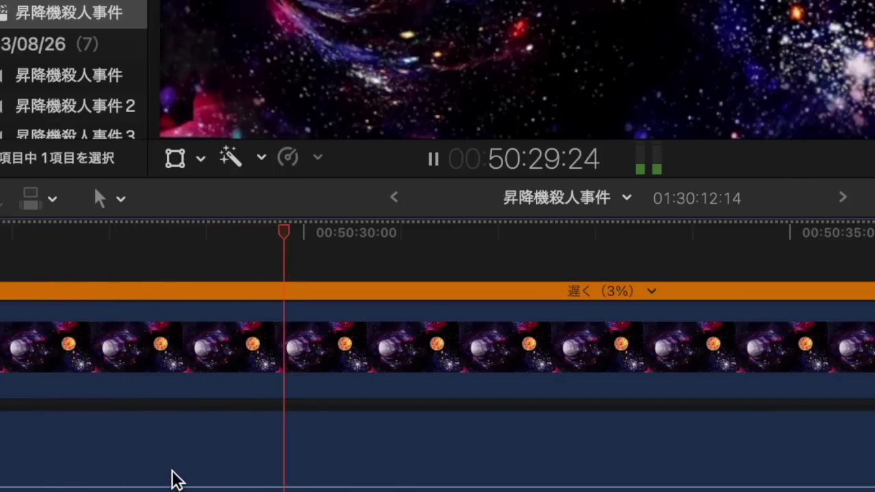
Step: Cut the narration passage between about 00:50:28 and 00:50:32 out of the clip and replay across the cut
{"action": "key", "text": "space"}
{"action": "key", "text": "b"}
{"action": "key", "text": "space"}
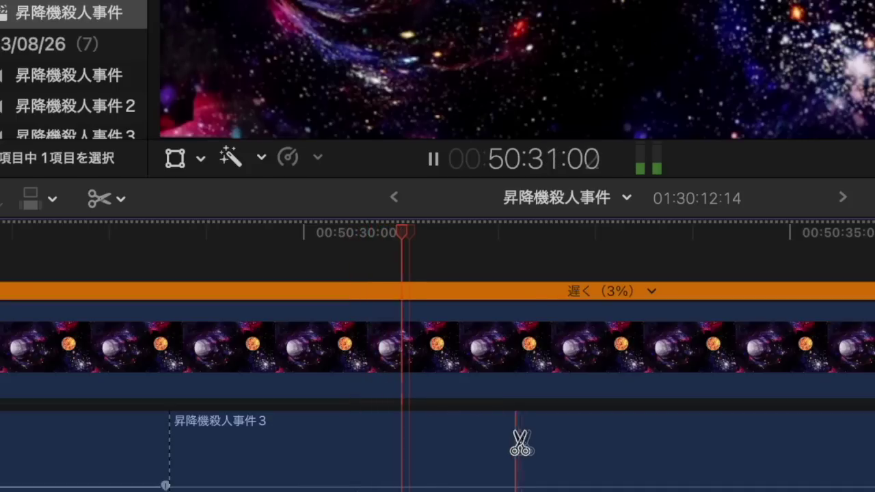
{"action": "key", "text": "space"}
{"action": "left_click", "coordinate": [547, 448]}
{"action": "key", "text": "a"}
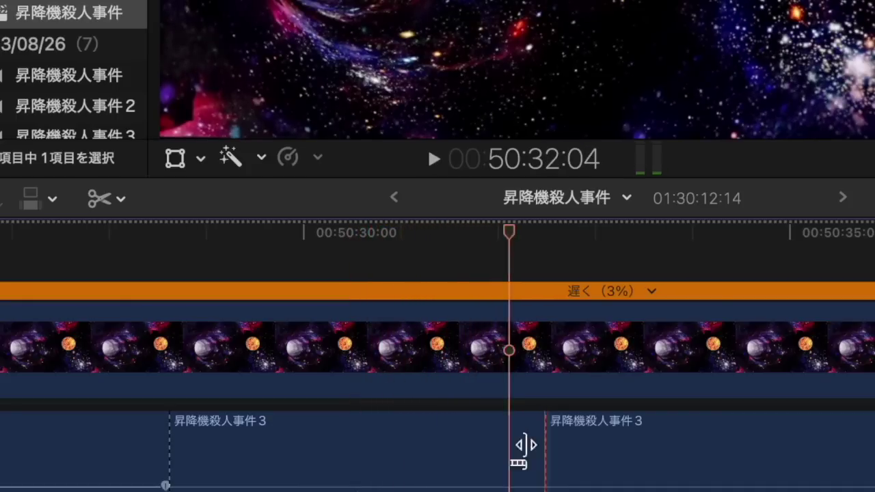
{"action": "left_click", "coordinate": [514, 445]}
{"action": "key", "text": "BackSpace"}
{"action": "key", "text": "space"}
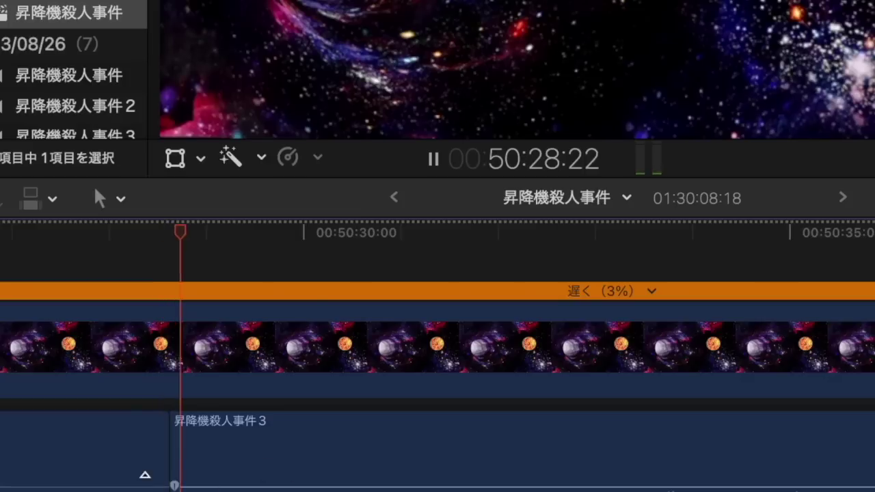
Step: Split the narration at about 00:50:28:12 and delete the short remnant before the next narration clip
{"action": "key", "text": "space"}
{"action": "key", "text": "b"}
{"action": "left_click", "coordinate": [149, 478]}
{"action": "key", "text": "a"}
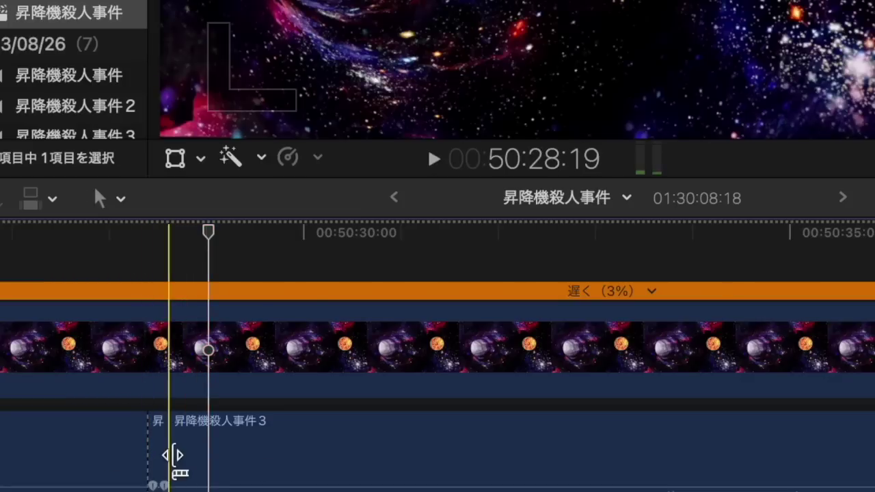
{"action": "left_click", "coordinate": [160, 458]}
{"action": "key", "text": "Delete"}
Step: Paste the 毒死 clip at about 00:50:28, shorten it to about eight frames and play across it
{"action": "key", "text": "super+z"}
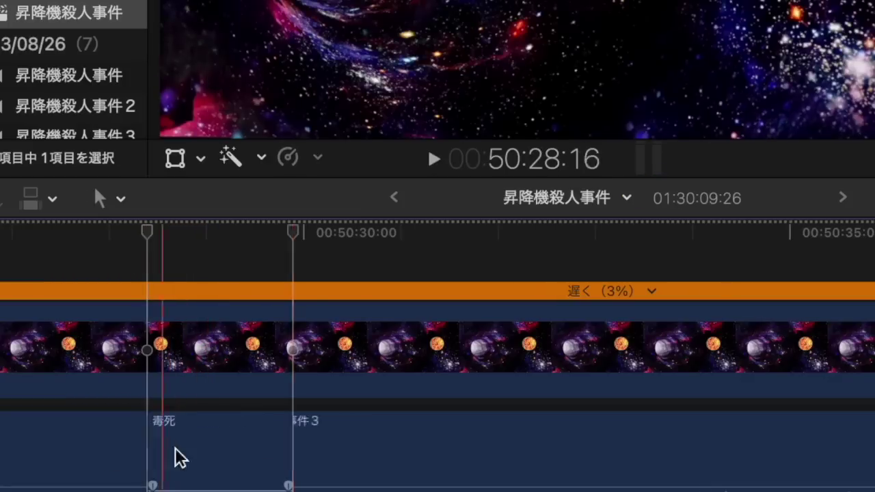
{"action": "left_click_drag", "start_coordinate": [293, 444], "coordinate": [154, 456]}
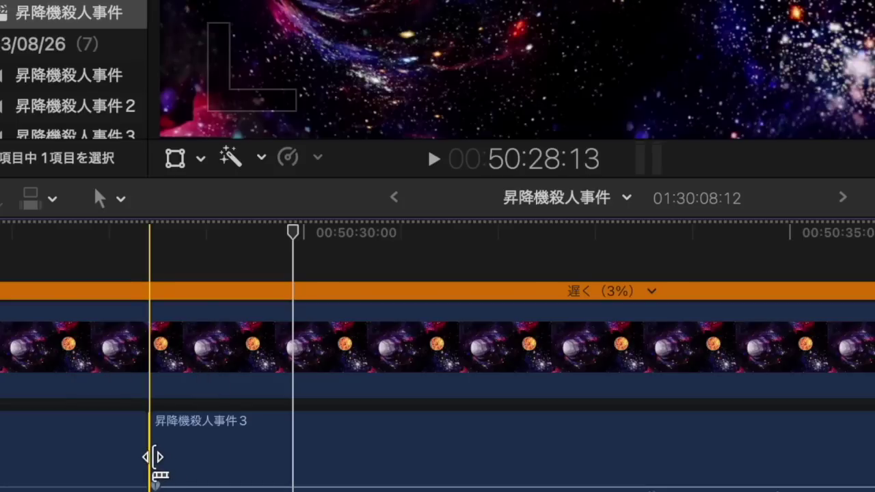
{"action": "left_click_drag", "start_coordinate": [150, 456], "coordinate": [171, 456]}
{"action": "key", "text": "space"}
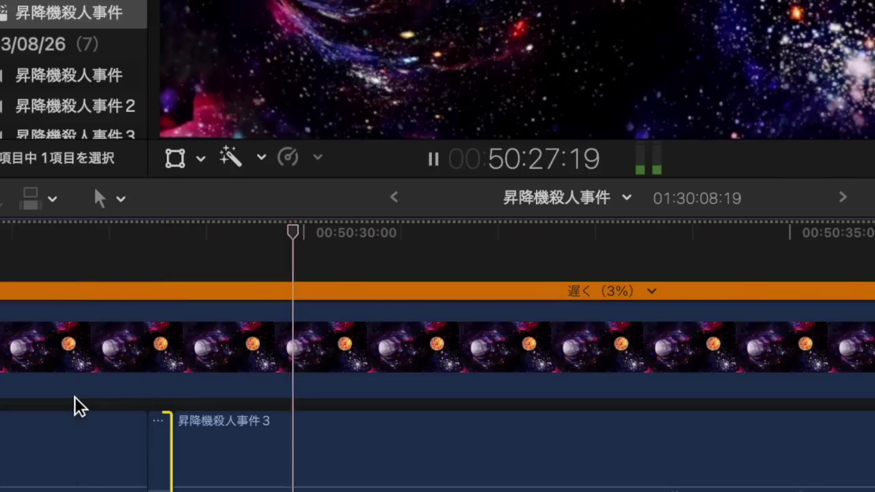
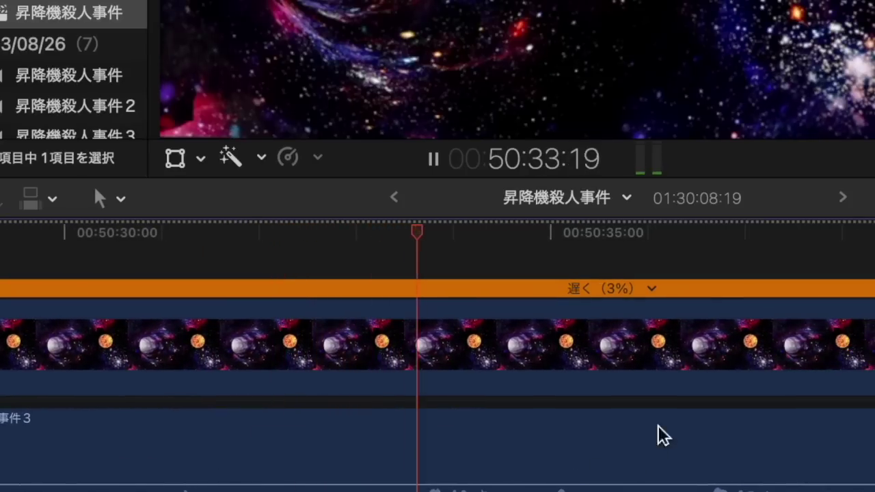
Step: Split the narration at about 00:50:36, delete the passage back to the short 毒死 clip and resume playback
{"action": "key", "text": "space"}
{"action": "key", "text": "b"}
{"action": "left_click", "coordinate": [708, 433]}
{"action": "key", "text": "a"}
{"action": "left_click", "coordinate": [616, 438]}
{"action": "key", "text": "BackSpace"}
{"action": "key", "text": "space"}
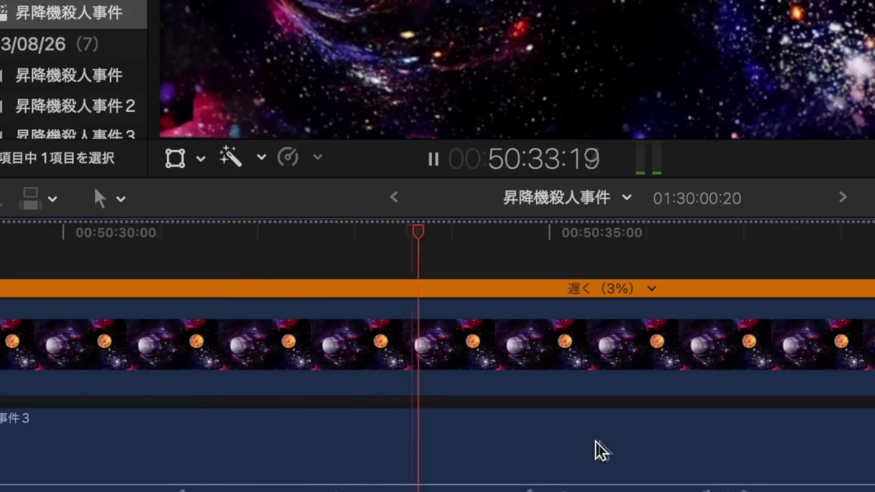
Step: Replace the narration between about 00:50:33:18 and 00:50:34:20 with the 毒死 clip, shortened to about 17 frames
{"action": "key", "text": "space"}
{"action": "key", "text": "b"}
{"action": "left_click", "coordinate": [516, 477]}
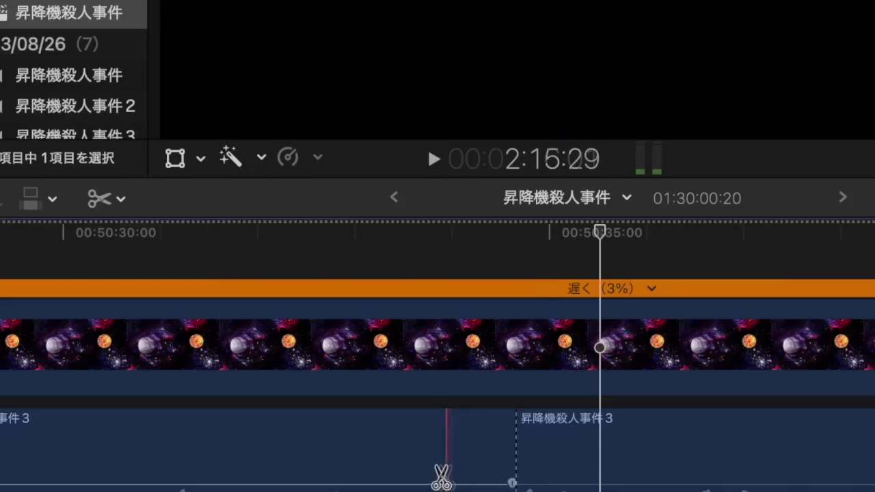
{"action": "left_click", "coordinate": [413, 477]}
{"action": "key", "text": "a"}
{"action": "left_click", "coordinate": [436, 472]}
{"action": "key", "text": "Delete"}
{"action": "key", "text": "super+v"}
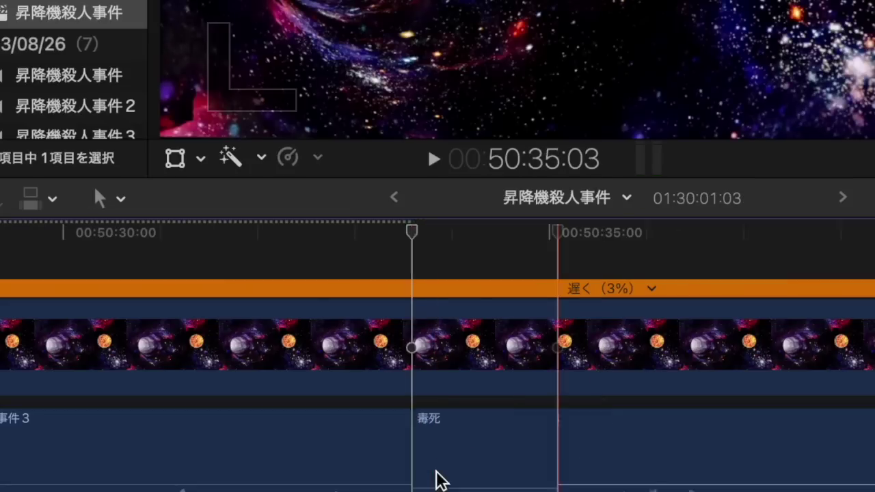
{"action": "left_click_drag", "start_coordinate": [555, 456], "coordinate": [462, 457]}
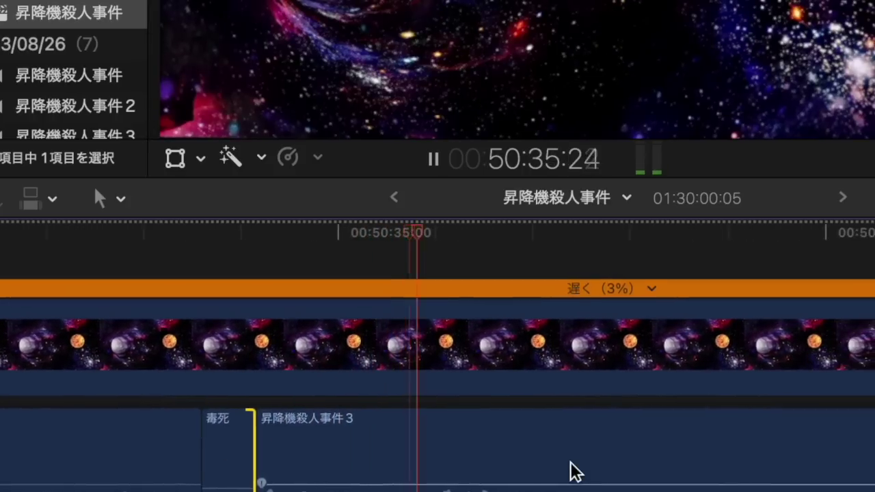
Step: Delete the narration passage of nearly two seconds directly after the 毒死 clip that ends at about 00:50:34
{"action": "left_click", "coordinate": [402, 478]}
{"action": "key", "text": "a"}
{"action": "key", "text": "Delete"}
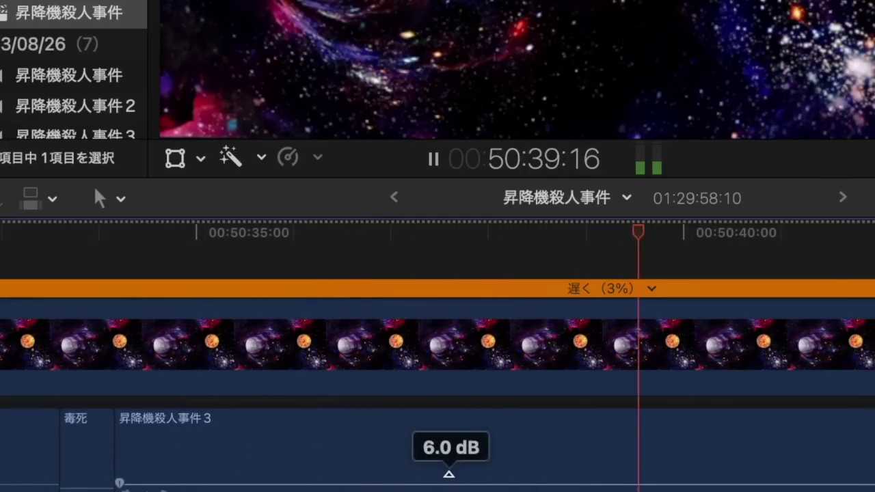
Step: Replace the narration between about 00:50:37:04 and 00:50:37:21 with the 毒死 clip, shortened to about 14 frames, and play across it
{"action": "key", "text": "b"}
{"action": "left_click", "coordinate": [403, 474]}
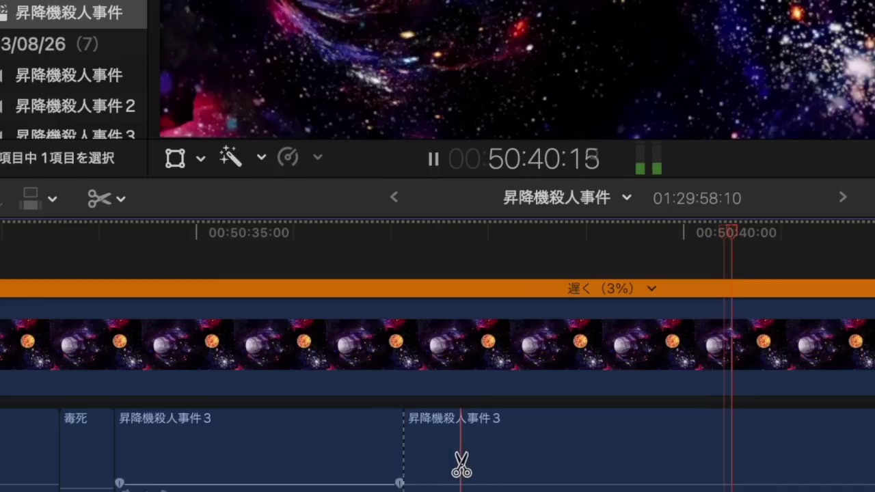
{"action": "key", "text": "space"}
{"action": "left_click", "coordinate": [460, 464]}
{"action": "key", "text": "a"}
{"action": "left_click", "coordinate": [429, 460]}
{"action": "key", "text": "BackSpace"}
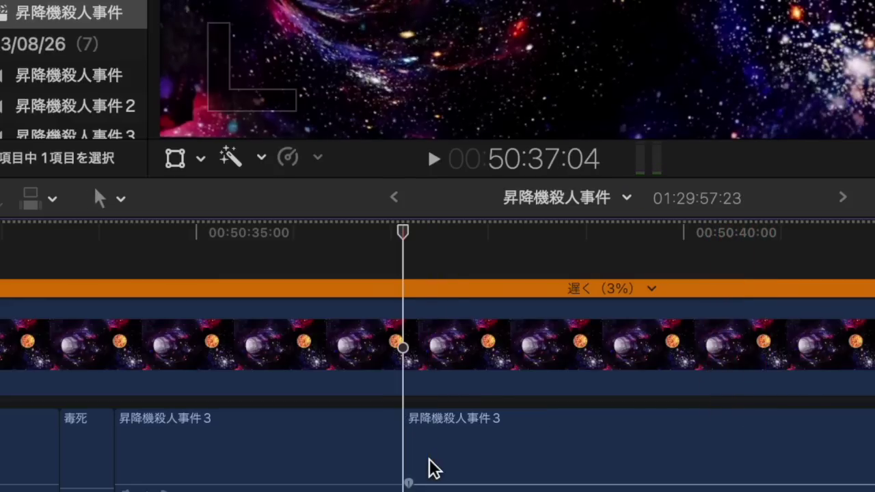
{"action": "key", "text": "super+v"}
{"action": "left_click_drag", "start_coordinate": [547, 459], "coordinate": [393, 457]}
{"action": "key", "text": "space"}
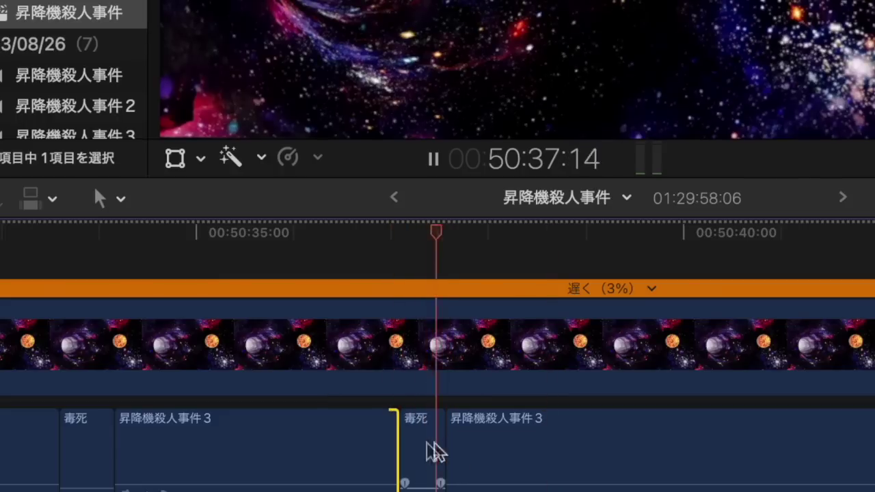
Step: Replace the narration between about 00:50:38:05 and 00:50:38:17 with the 毒死 clip, shortened to about ten frames
{"action": "mouse_move", "coordinate": [508, 483]}
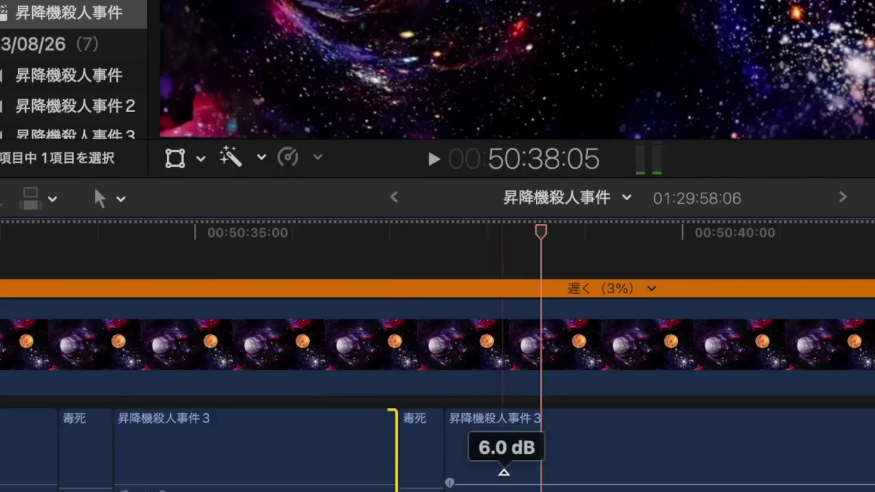
{"action": "key", "text": "b"}
{"action": "left_click", "coordinate": [503, 479]}
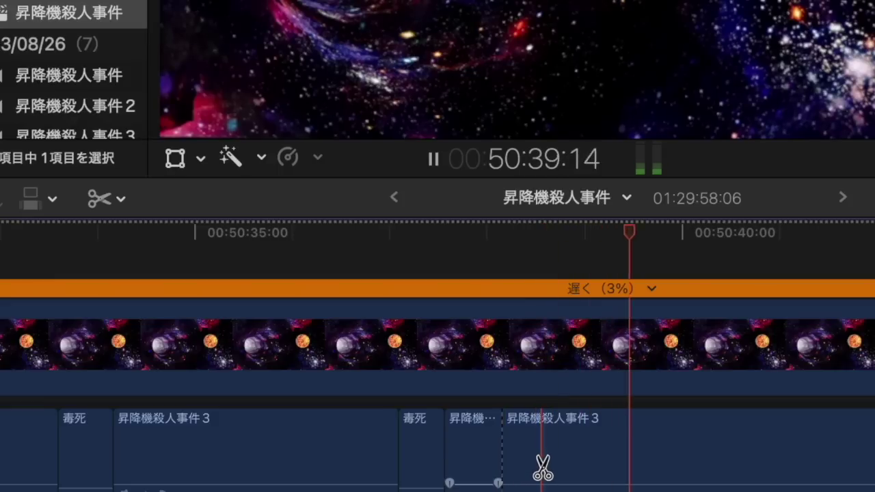
{"action": "left_click", "coordinate": [543, 468]}
{"action": "key", "text": "space"}
{"action": "key", "text": "a"}
{"action": "left_click", "coordinate": [521, 470]}
{"action": "key", "text": "BackSpace"}
{"action": "key", "text": "super+v"}
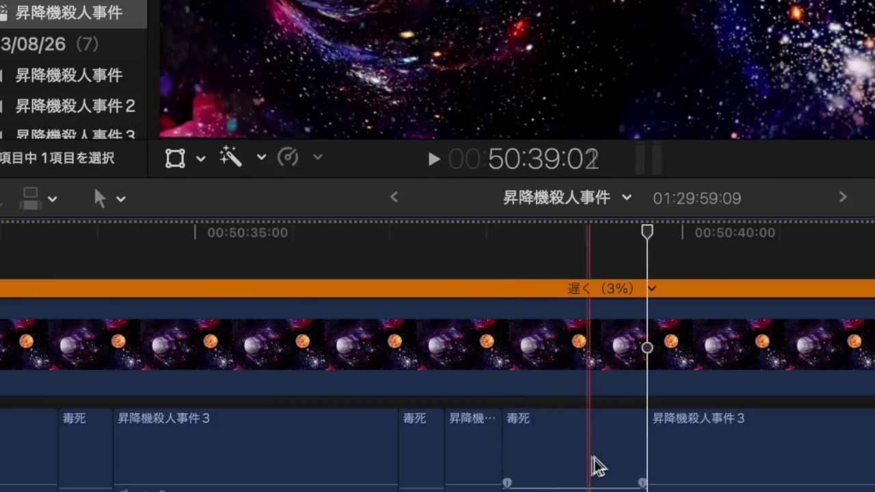
{"action": "left_click_drag", "start_coordinate": [636, 457], "coordinate": [498, 460]}
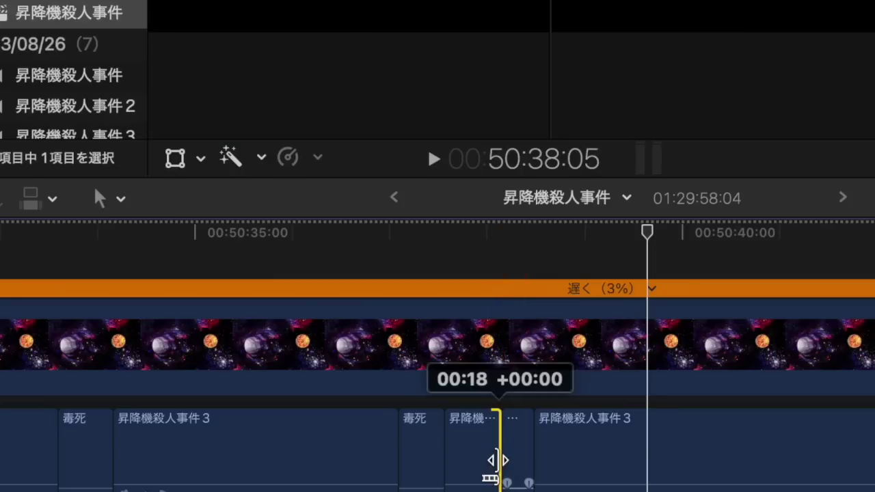
Step: Trim about two frames off the end of the short narration clip before the 毒死 clip at 00:50:38 and play across the edit
{"action": "left_click_drag", "start_coordinate": [496, 460], "coordinate": [494, 459]}
{"action": "key", "text": "space"}
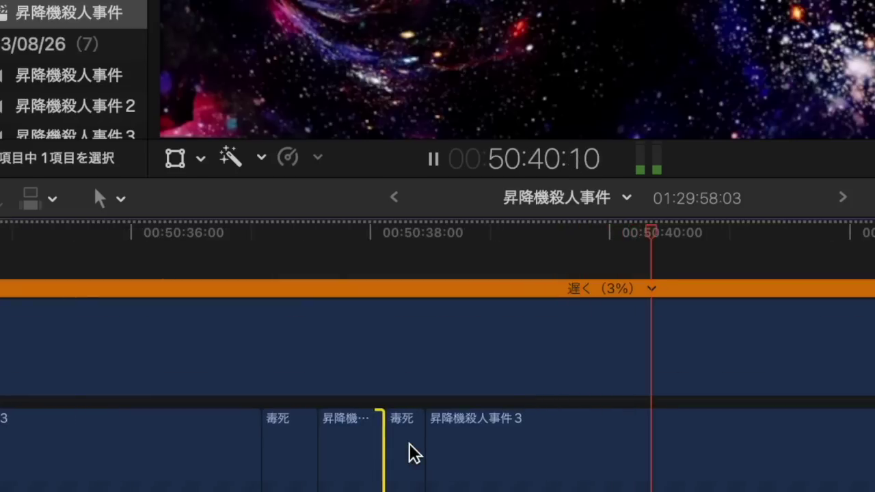
{"action": "key", "text": "space"}
{"action": "scroll", "coordinate": [409, 443], "scroll_direction": "left", "scroll_amount": 5}
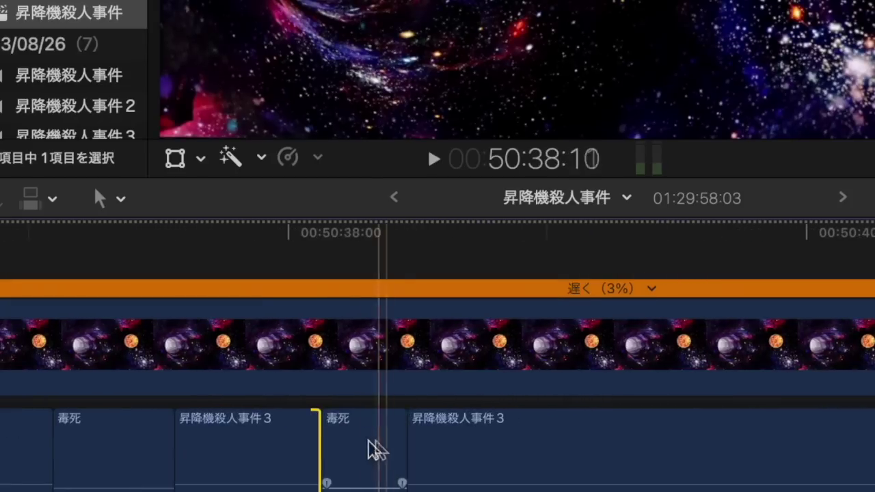
{"action": "left_click_drag", "start_coordinate": [316, 451], "coordinate": [307, 452]}
{"action": "key", "text": "space"}
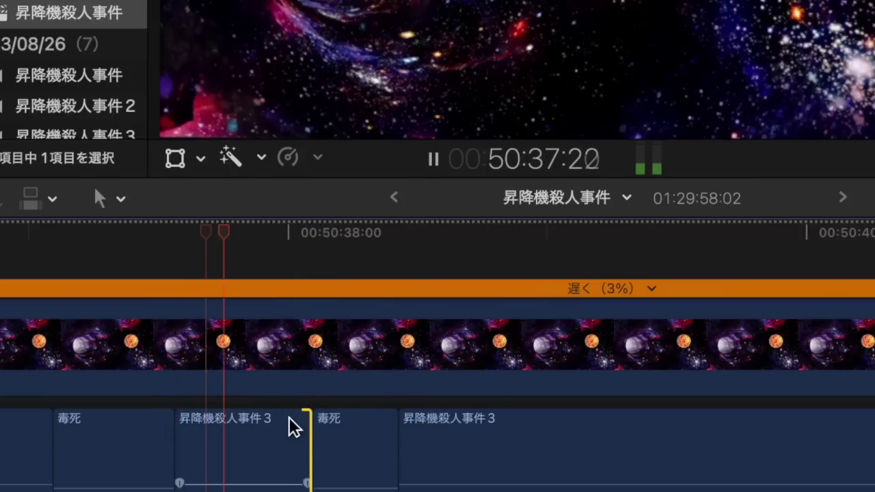
{"action": "key", "text": "super+minus"}
{"action": "scroll", "coordinate": [426, 420], "scroll_direction": "right", "scroll_amount": 1}
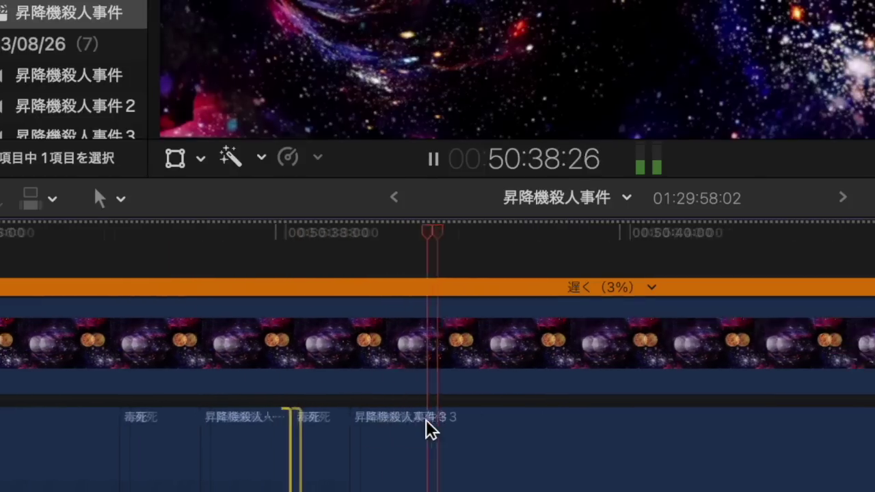
{"action": "key", "text": "space"}
{"action": "key", "text": "space"}
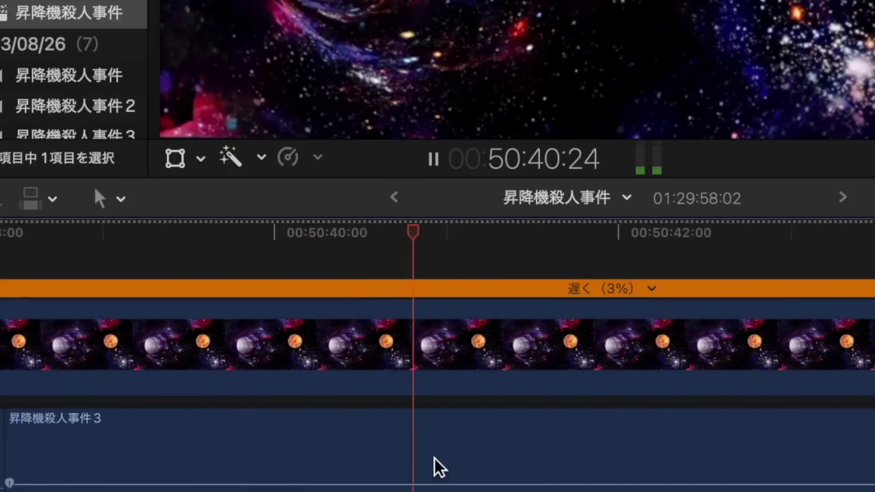
Step: Replace the narration between about 00:50:40:25 and 00:50:43:26 with the 毒死 clip and resume playback
{"action": "key", "text": "space"}
{"action": "key", "text": "b"}
{"action": "left_click", "coordinate": [418, 473]}
{"action": "scroll", "coordinate": [414, 475], "scroll_direction": "right", "scroll_amount": 5}
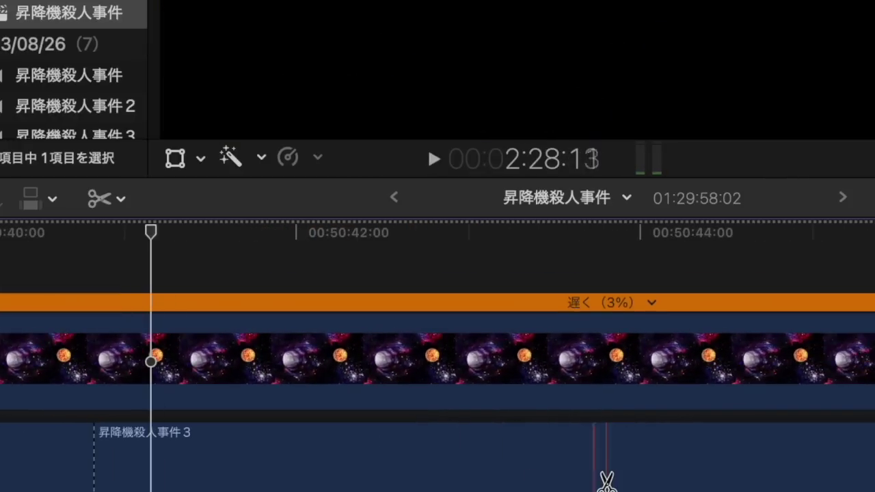
{"action": "left_click", "coordinate": [615, 473]}
{"action": "key", "text": "a"}
{"action": "left_click", "coordinate": [585, 474]}
{"action": "key", "text": "Delete"}
{"action": "key", "text": "space"}
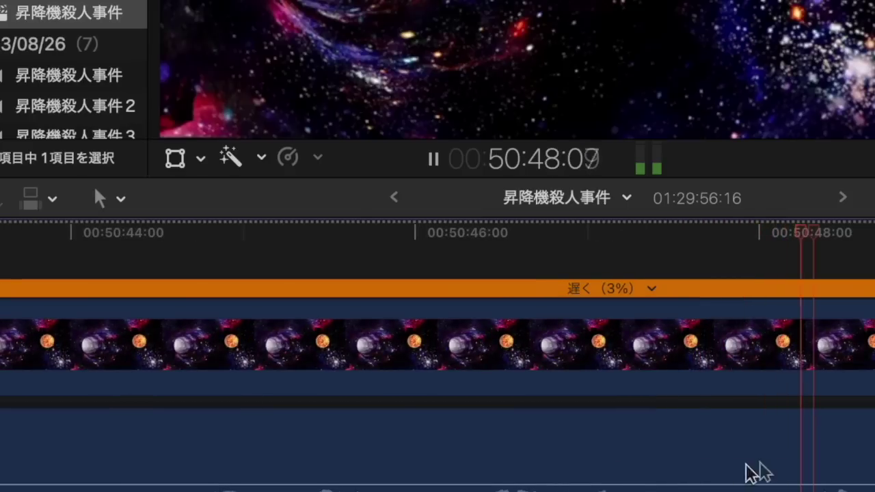
Step: Stop playback and split the narration at about 00:50:48:06
{"action": "key", "text": "space"}
{"action": "key", "text": "b"}
{"action": "left_click", "coordinate": [791, 469]}
Step: Try deleting the whole narration segment before the 00:50:48:06 split, play the result and undo the deletion
{"action": "key", "text": "a"}
{"action": "left_click", "coordinate": [703, 472]}
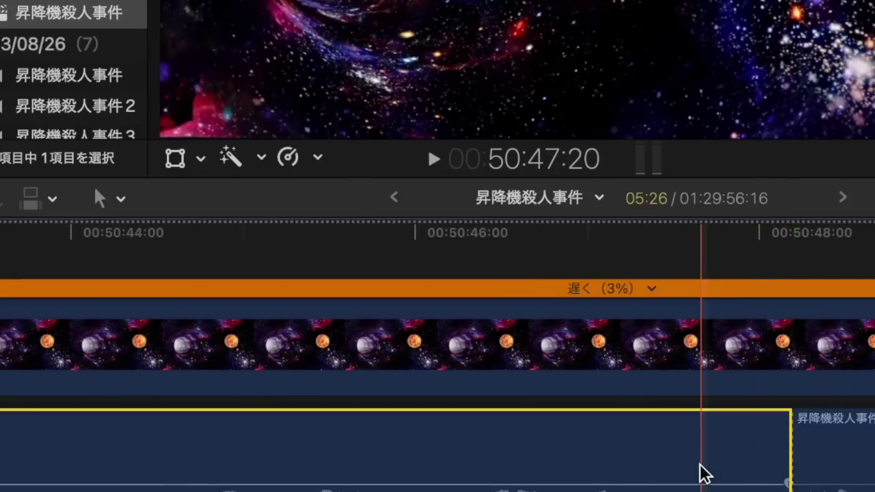
{"action": "key", "text": "Delete"}
{"action": "key", "text": "space"}
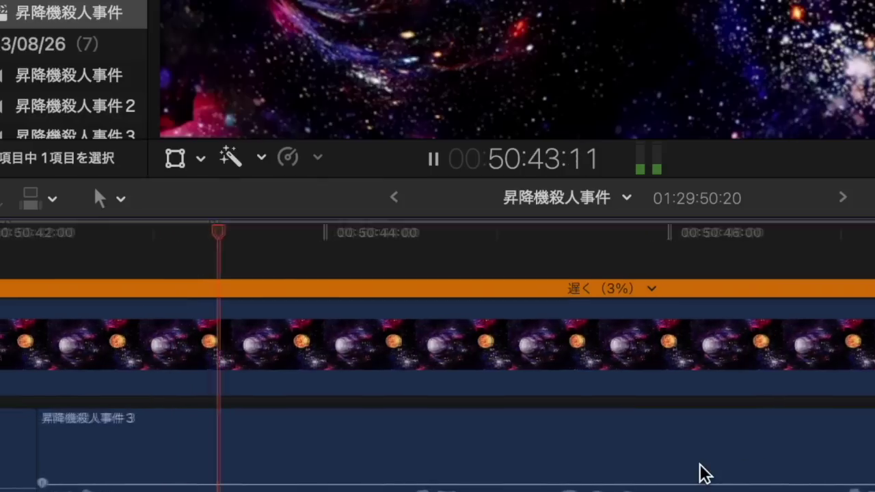
{"action": "key", "text": "space"}
{"action": "key", "text": "super+z"}
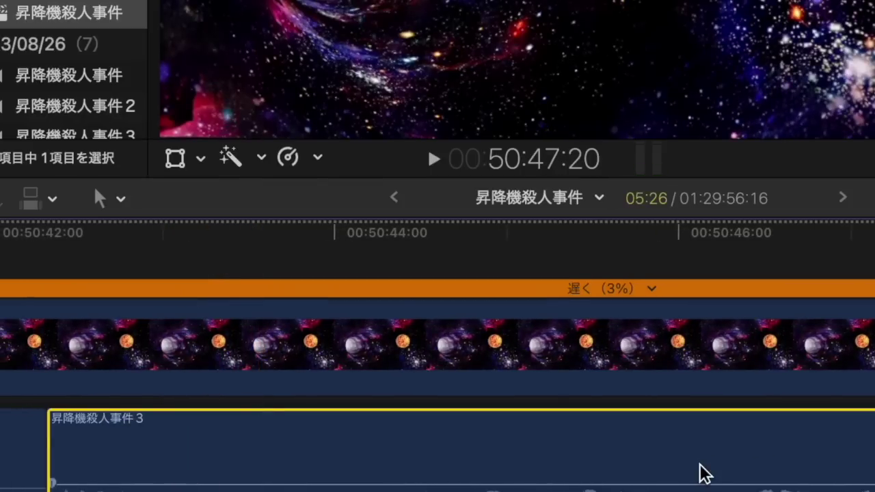
Step: Split the narration at about 00:50:43:24, delete the passage up to the 00:50:48:06 split and play on
{"action": "key", "text": "space"}
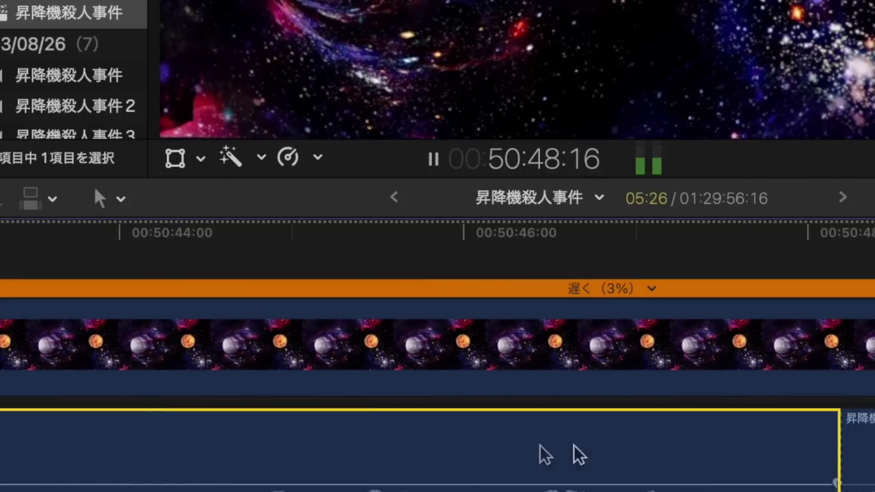
{"action": "key", "text": "b"}
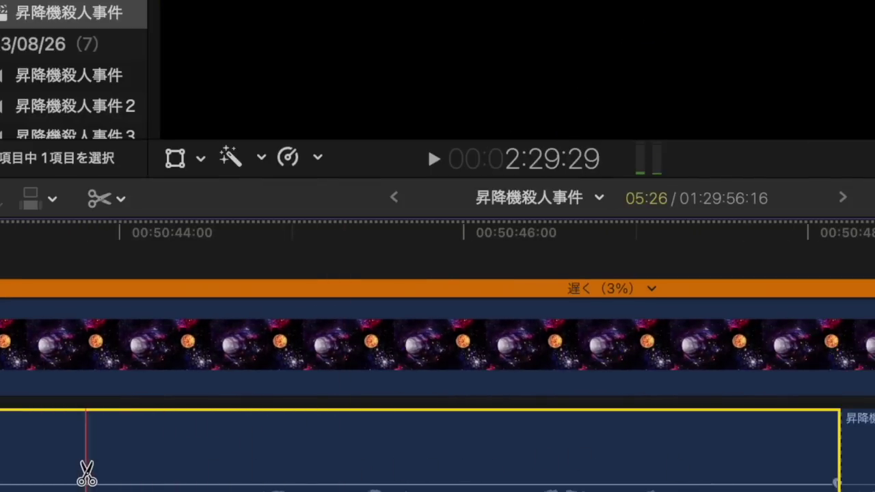
{"action": "left_click", "coordinate": [87, 471]}
{"action": "key", "text": "a"}
{"action": "left_click", "coordinate": [182, 463]}
{"action": "key", "text": "Delete"}
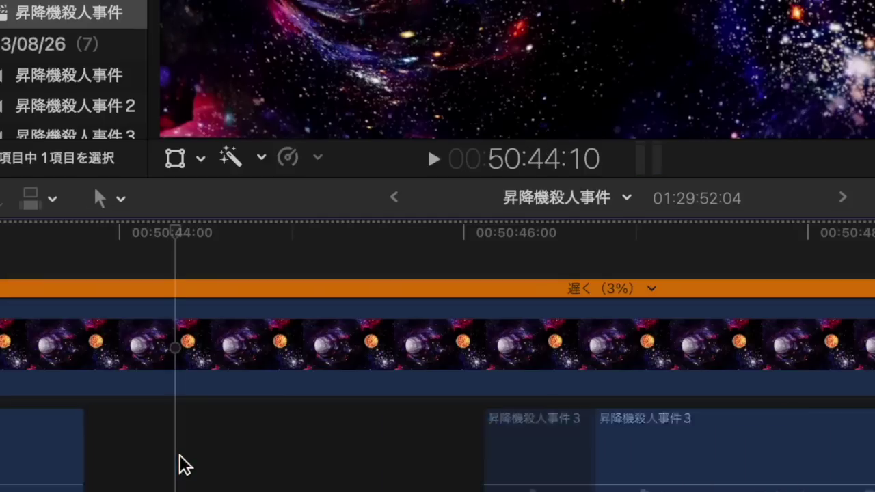
{"action": "key", "text": "space"}
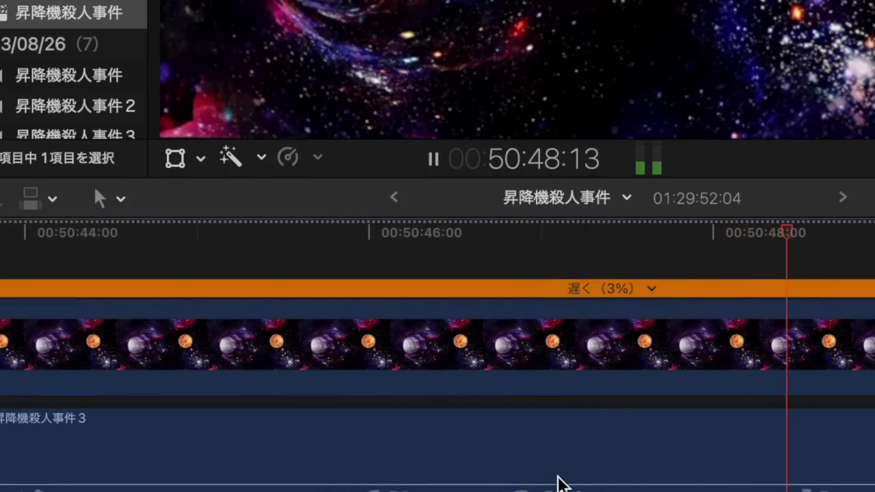
Step: Replace the narration between about 00:50:43:24 and 00:50:48:11 with the 毒死 clip, shortened to about 18 frames, and play across it
{"action": "key", "text": "space"}
{"action": "key", "text": "b"}
{"action": "left_click", "coordinate": [775, 469]}
{"action": "key", "text": "a"}
{"action": "left_click", "coordinate": [717, 472]}
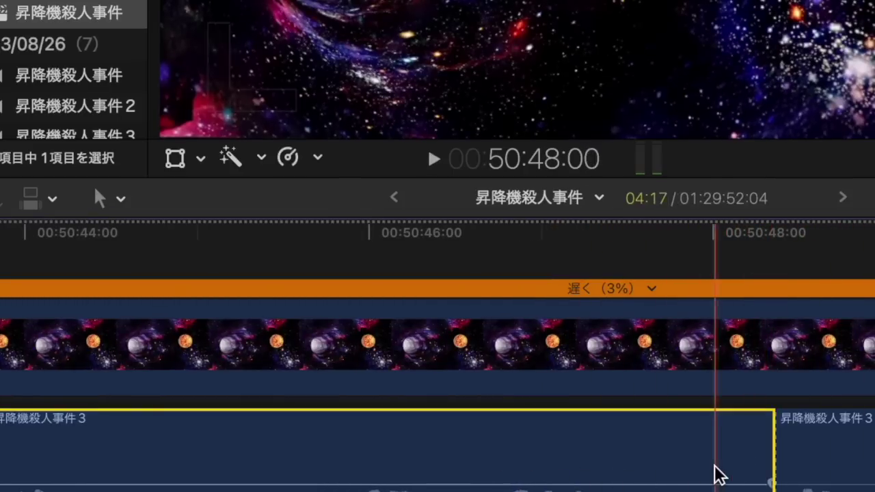
{"action": "key", "text": "Delete"}
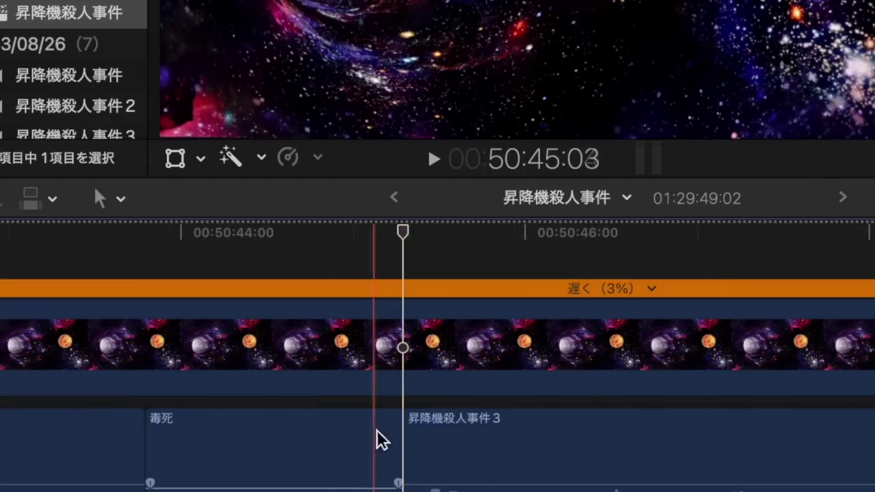
{"action": "left_click_drag", "start_coordinate": [402, 441], "coordinate": [246, 443]}
{"action": "key", "text": "space"}
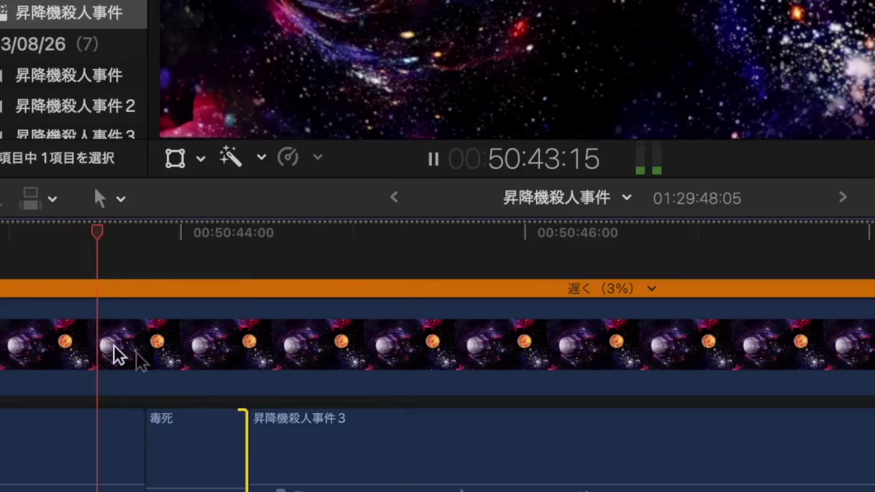
Step: Replace the narration between about 00:50:47:02 and 00:50:49:26 with the 毒死 clip and play on
{"action": "key", "text": "space"}
{"action": "key", "text": "b"}
{"action": "left_click", "coordinate": [391, 480]}
{"action": "key", "text": "space"}
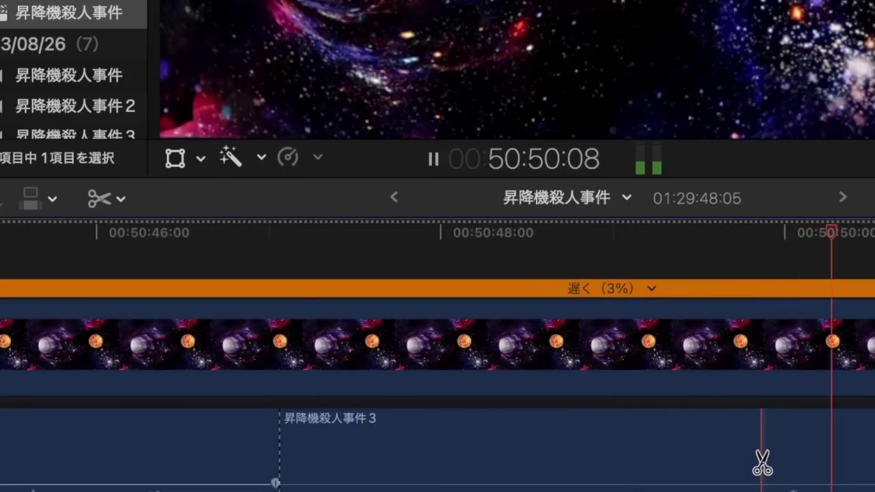
{"action": "key", "text": "space"}
{"action": "key", "text": "a"}
{"action": "left_click", "coordinate": [722, 465]}
{"action": "key", "text": "Delete"}
{"action": "key", "text": "space"}
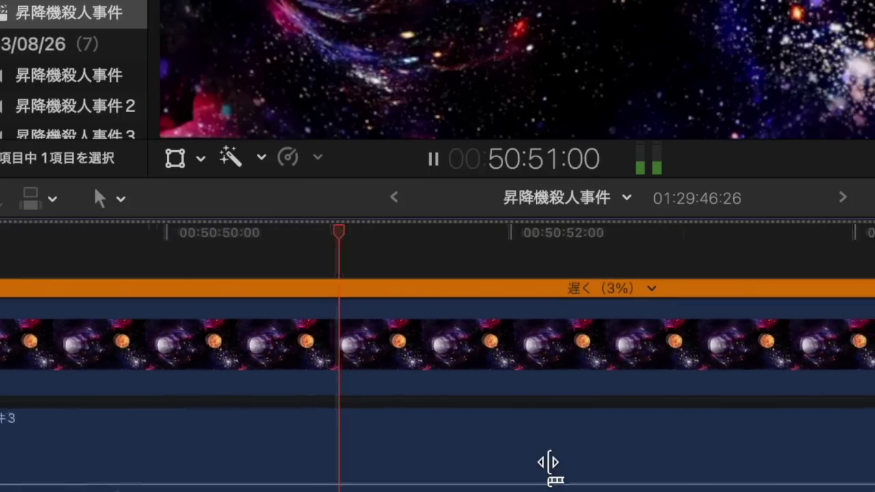
Step: Replace the narration between about 00:50:51:24 and 00:50:53:26 with the 毒死 clip and play across it
{"action": "key", "text": "space"}
{"action": "key", "text": "b"}
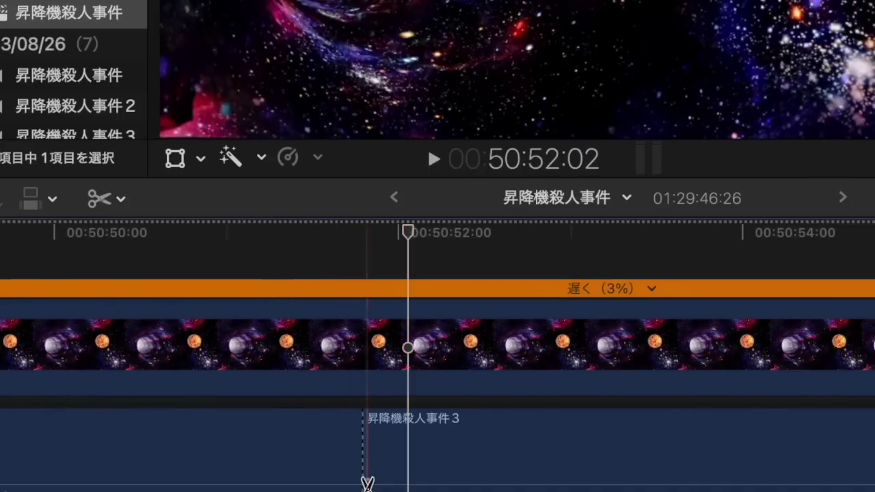
{"action": "left_click", "coordinate": [720, 471]}
{"action": "key", "text": "a"}
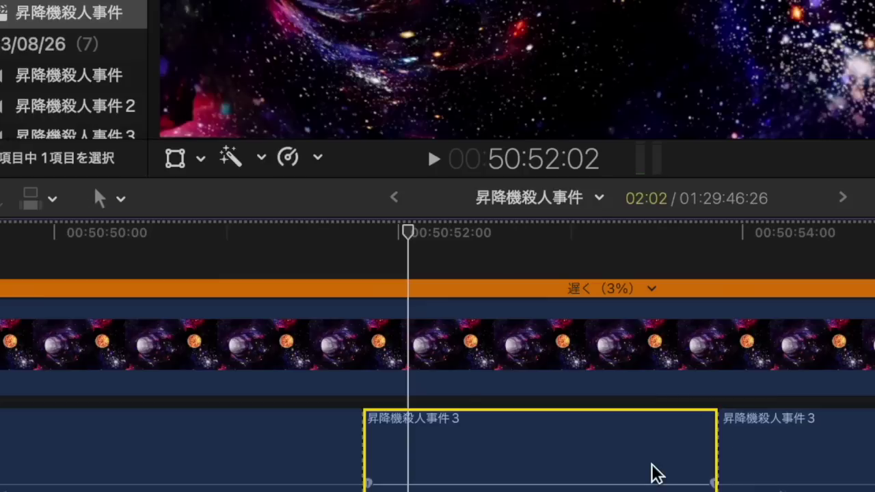
{"action": "key", "text": "Delete"}
{"action": "key", "text": "super+v"}
{"action": "key", "text": "space"}
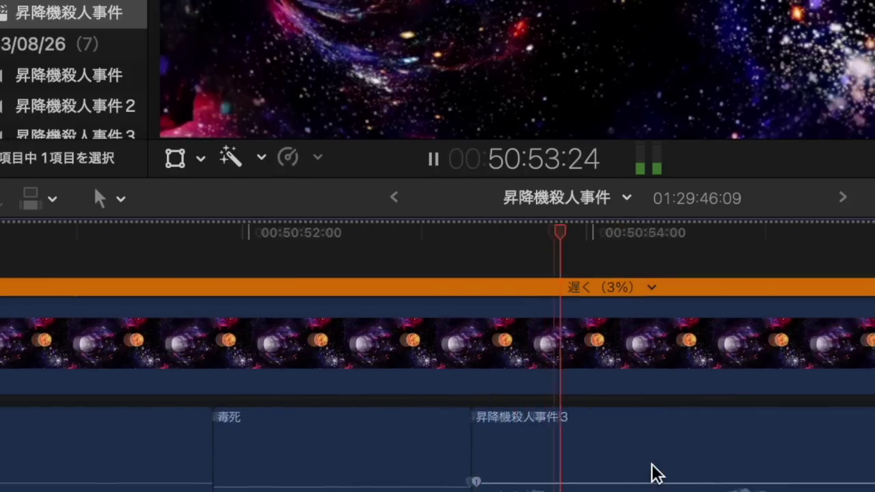
Step: Split the narration at about 00:50:54:21, delete the passage back to the preceding 毒死 clip and resume playback
{"action": "key", "text": "super+b"}
{"action": "left_click", "coordinate": [600, 473]}
{"action": "key", "text": "Delete"}
{"action": "key", "text": "space"}
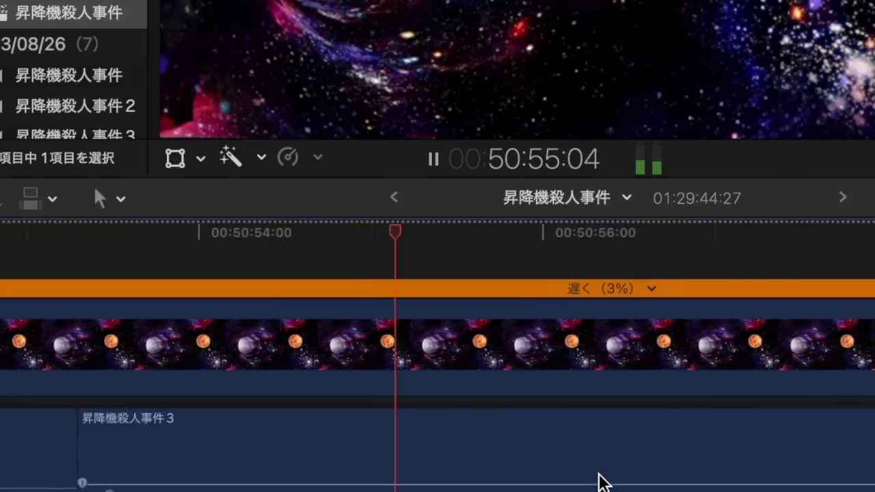
Step: Replace the narration between about 00:50:54:05 and 00:50:54:17 with the 毒死 clip, shortened to about 10 frames, and play on
{"action": "key", "text": "b"}
{"action": "left_click", "coordinate": [209, 478]}
{"action": "key", "text": "space"}
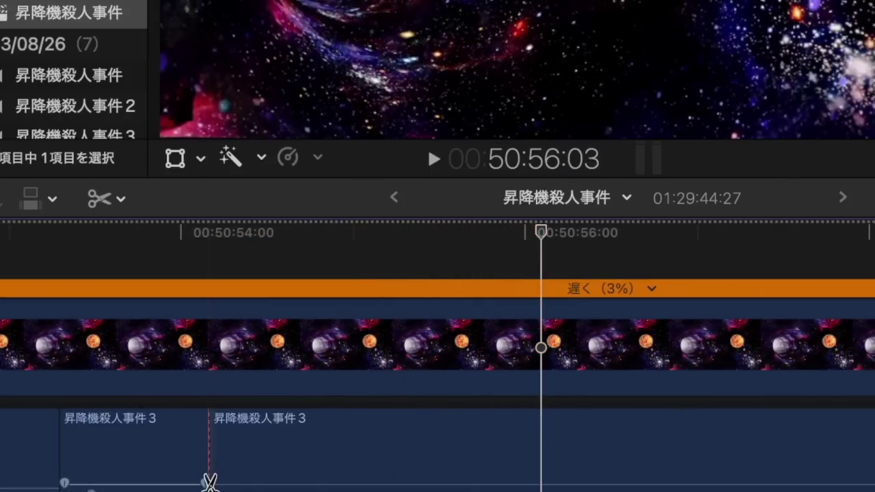
{"action": "left_click", "coordinate": [281, 478]}
{"action": "key", "text": "a"}
{"action": "left_click", "coordinate": [256, 479]}
{"action": "key", "text": "Delete"}
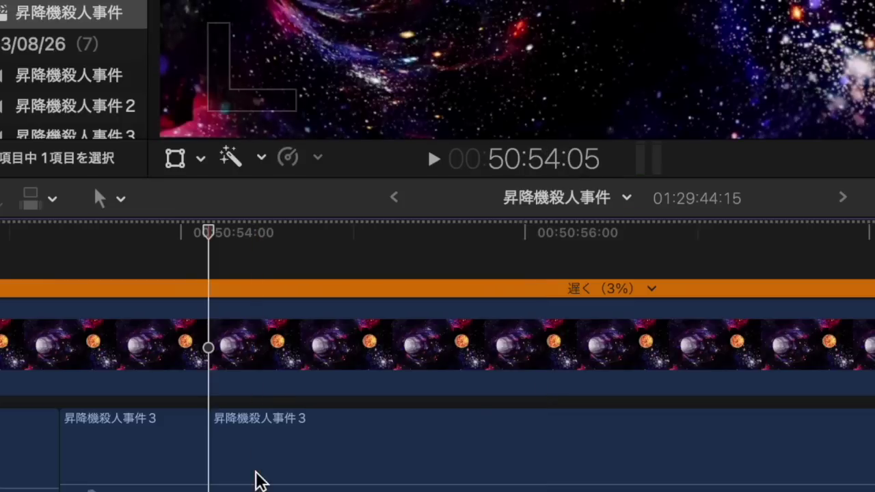
{"action": "key", "text": "super+v"}
{"action": "left_click_drag", "start_coordinate": [463, 453], "coordinate": [262, 454]}
{"action": "key", "text": "space"}
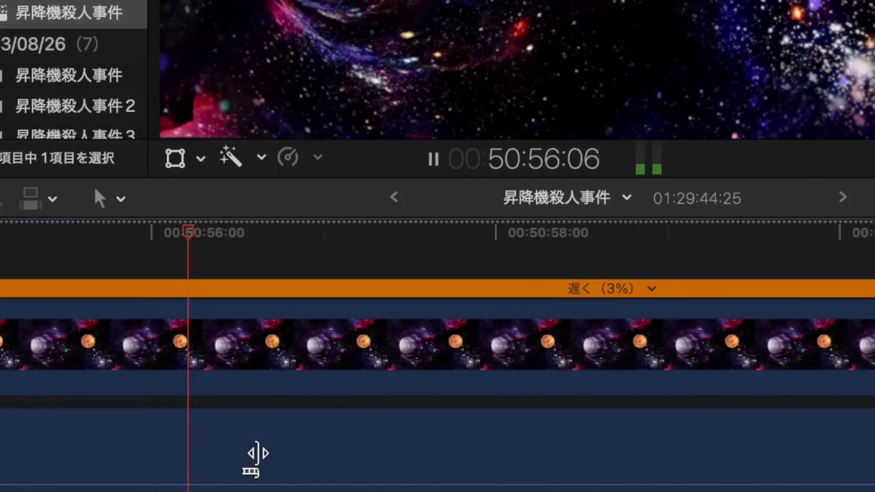
Step: Split the narration at about 00:50:58:07, delete the passage back to the preceding 毒死 clip and resume playback
{"action": "left_click", "coordinate": [549, 233]}
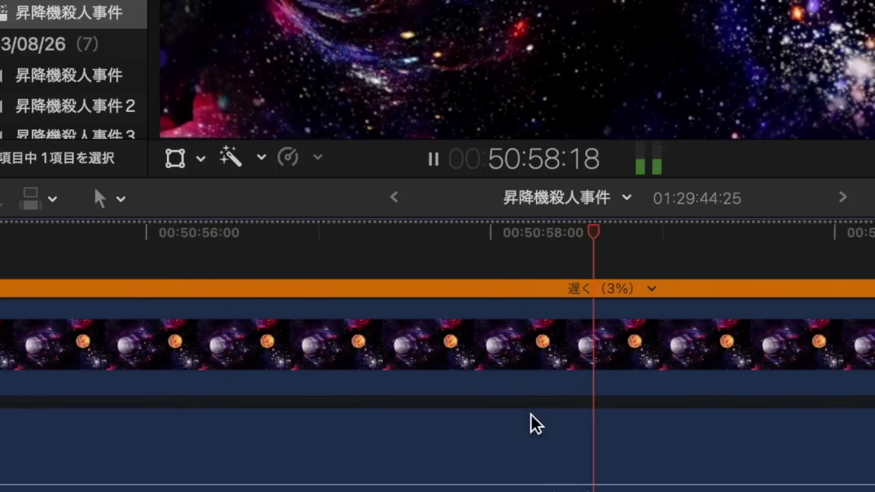
{"action": "key", "text": "space"}
{"action": "key", "text": "b"}
{"action": "key", "text": "a"}
{"action": "left_click", "coordinate": [466, 437]}
{"action": "key", "text": "BackSpace"}
{"action": "key", "text": "space"}
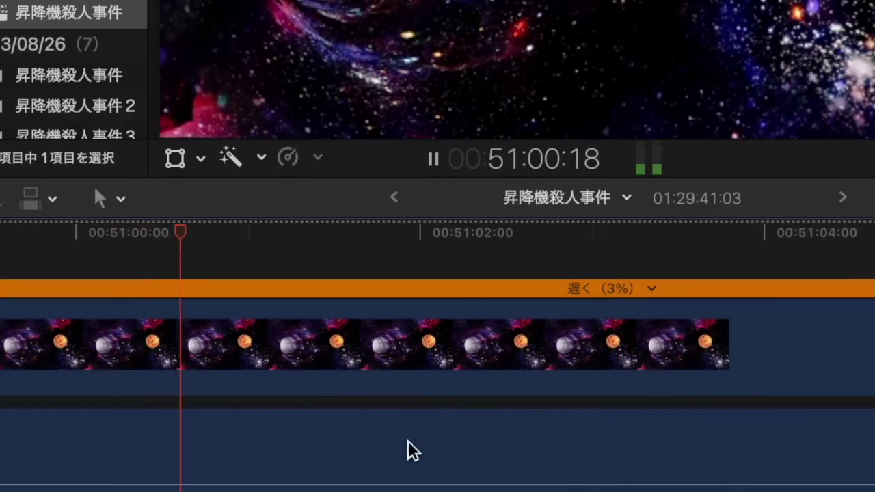
Step: Replace the narration between about 00:51:01:01 and 00:51:05:11 with the 毒死 clip and play across it
{"action": "key", "text": "space"}
{"action": "key", "text": "b"}
{"action": "scroll", "coordinate": [254, 478], "scroll_direction": "right", "scroll_amount": 5}
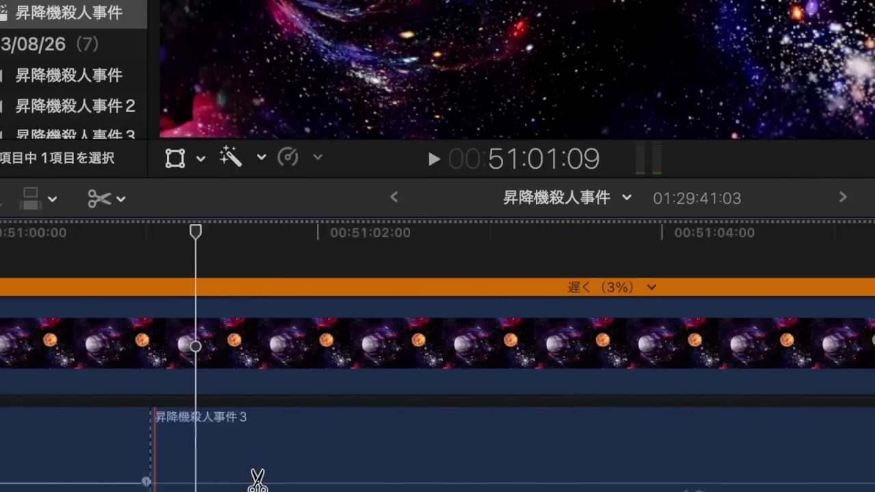
{"action": "key", "text": "space"}
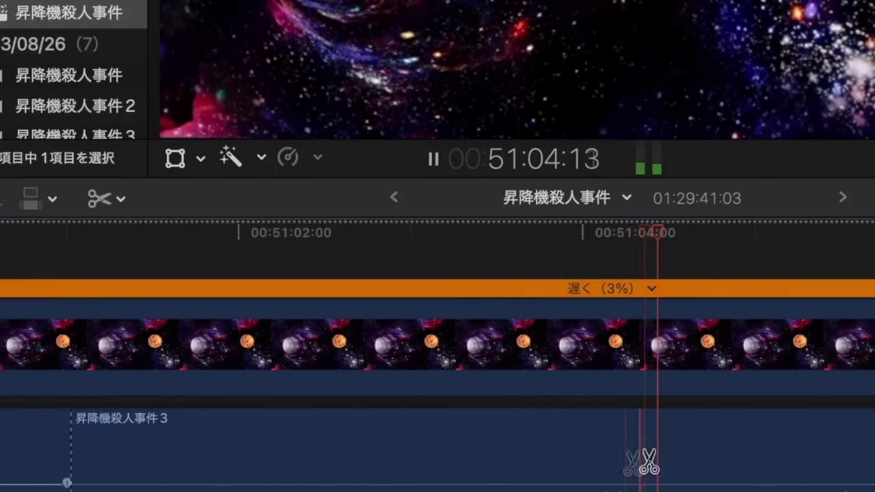
{"action": "key", "text": "space"}
{"action": "left_click", "coordinate": [818, 447]}
{"action": "key", "text": "a"}
{"action": "left_click", "coordinate": [756, 449]}
{"action": "key", "text": "BackSpace"}
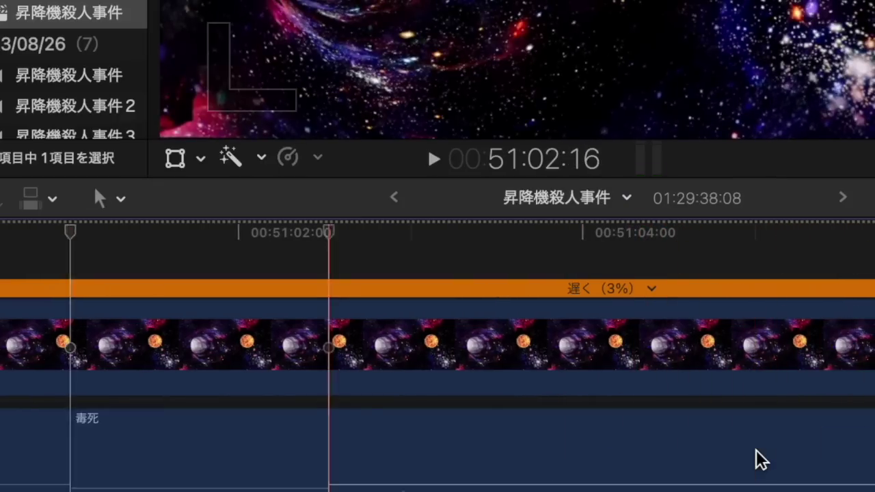
{"action": "key", "text": "space"}
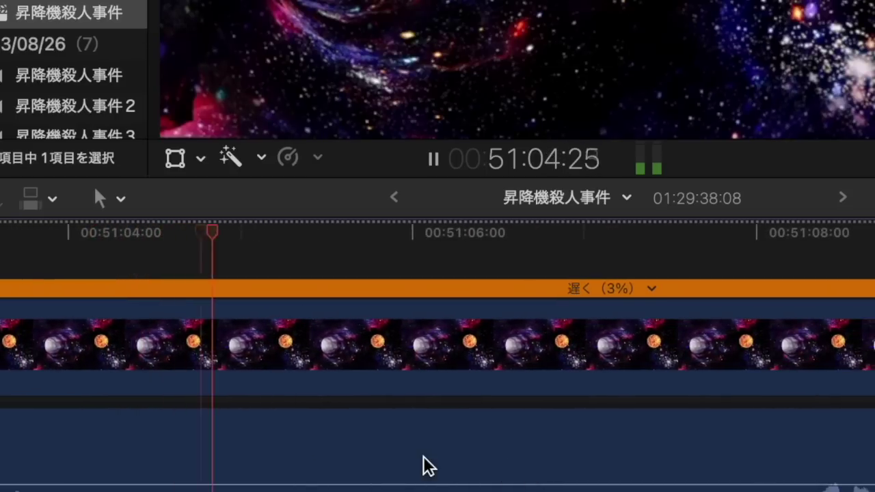
Step: Replace the narration between about 00:51:05:12 and 00:51:08:08 with the 毒死 clip and play on
{"action": "key", "text": "space"}
{"action": "key", "text": "b"}
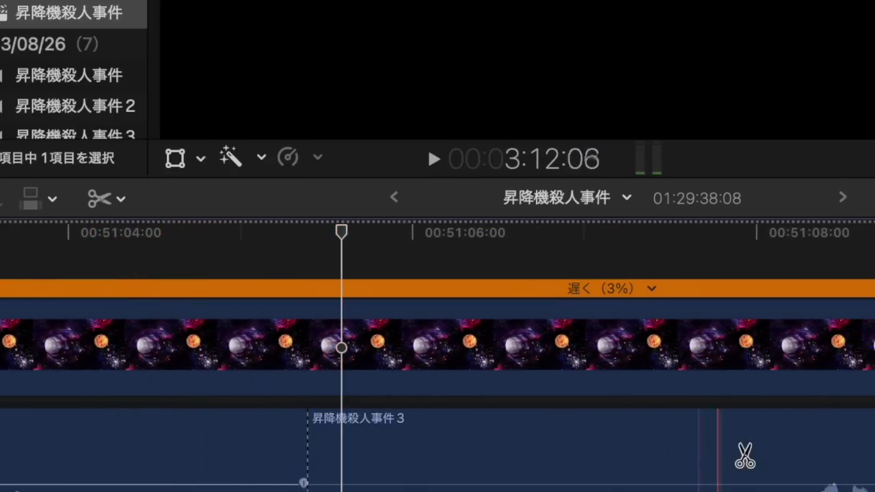
{"action": "left_click", "coordinate": [801, 455]}
{"action": "key", "text": "a"}
{"action": "left_click", "coordinate": [714, 469]}
{"action": "key", "text": "Delete"}
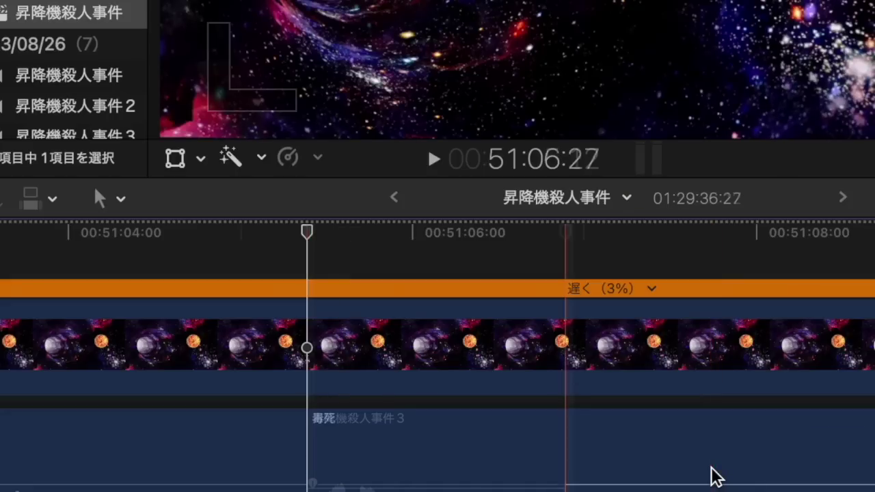
{"action": "key", "text": "space"}
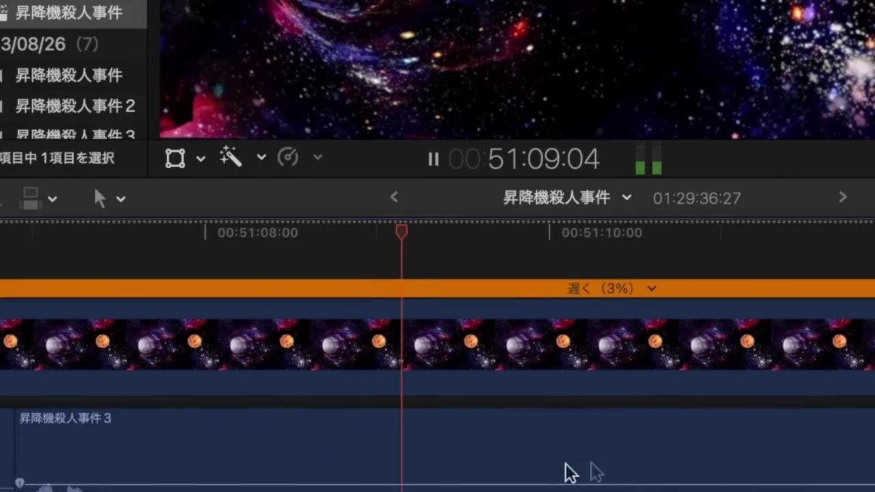
Step: Replace the narration between about 00:51:09:19 and 00:51:11:08 with the 毒死 clip and play across it
{"action": "key", "text": "space"}
{"action": "key", "text": "b"}
{"action": "left_click", "coordinate": [486, 472]}
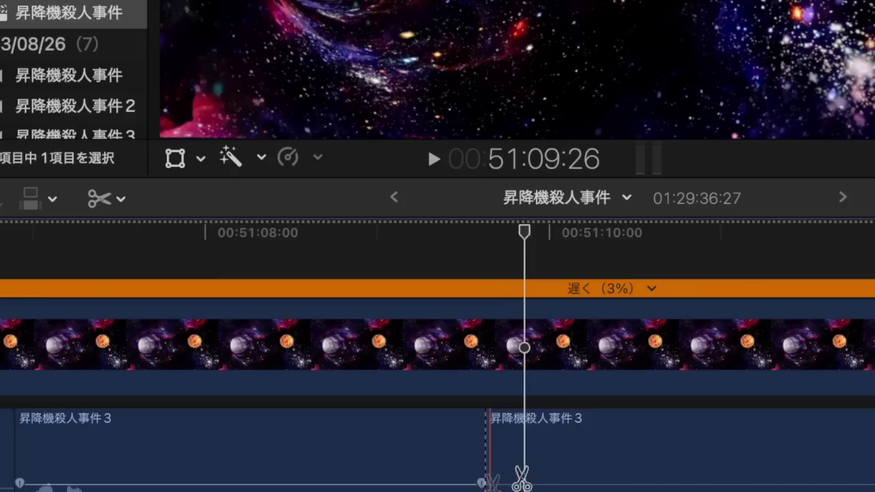
{"action": "left_click", "coordinate": [766, 451]}
{"action": "key", "text": "a"}
{"action": "left_click", "coordinate": [681, 444]}
{"action": "key", "text": "BackSpace"}
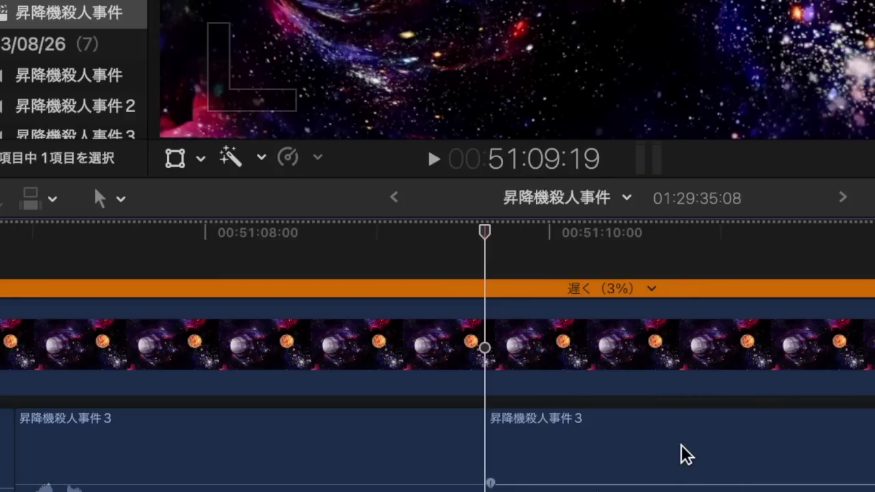
{"action": "key", "text": "super+v"}
{"action": "key", "text": "space"}
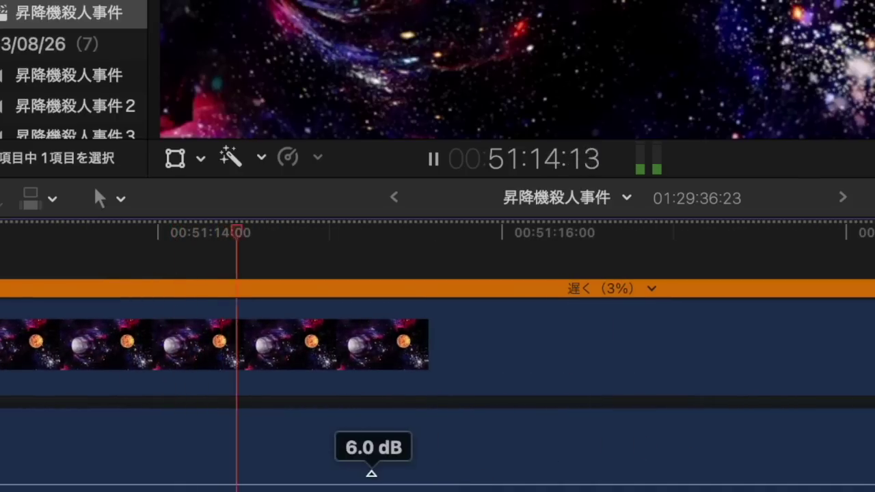
Step: Replace the narration between about 00:51:15:00 and 00:51:17:02 with the 毒死 clip and play on
{"action": "key", "text": "space"}
{"action": "key", "text": "b"}
{"action": "scroll", "coordinate": [328, 478], "scroll_direction": "right", "scroll_amount": 5}
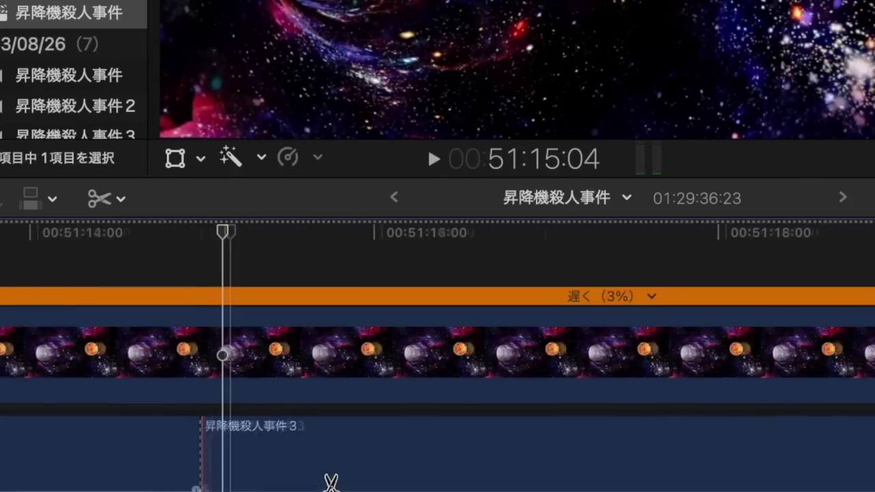
{"action": "left_click", "coordinate": [534, 468]}
{"action": "key", "text": "a"}
{"action": "left_click", "coordinate": [484, 472]}
{"action": "key", "text": "BackSpace"}
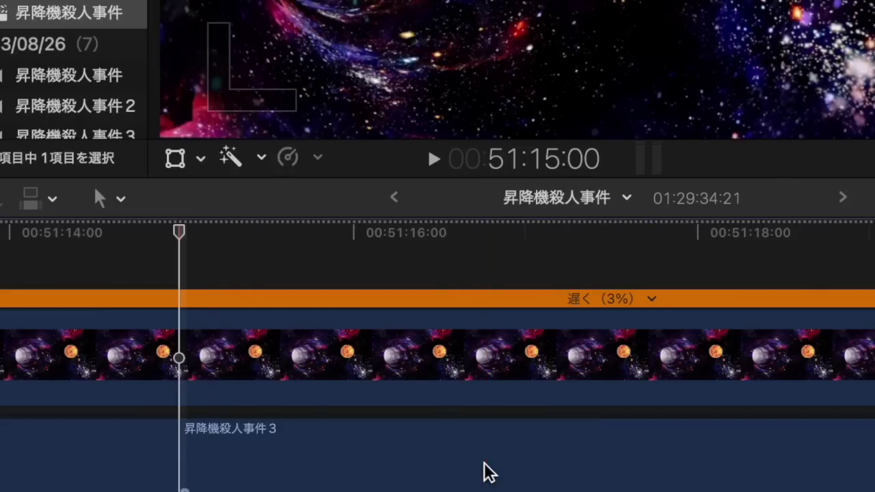
{"action": "key", "text": "super+v"}
{"action": "key", "text": "space"}
{"action": "scroll", "coordinate": [484, 472], "scroll_direction": "down", "scroll_amount": 1}
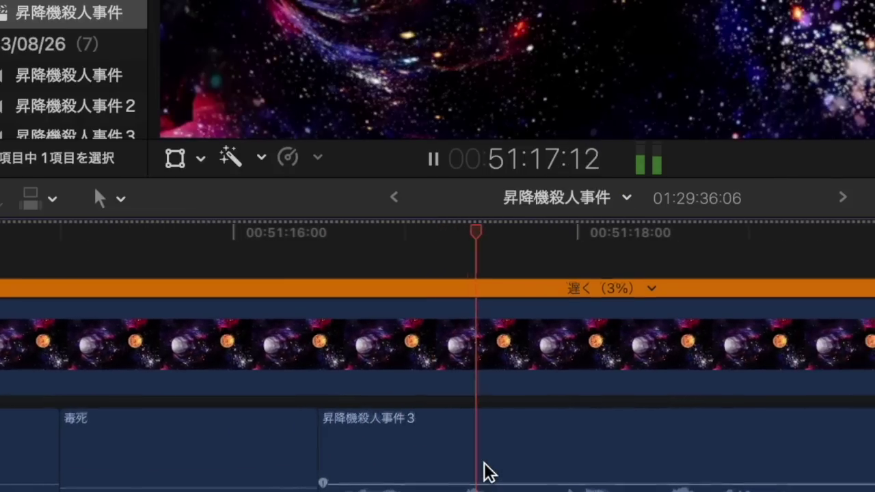
Step: Split the narration at about 00:51:17:22, delete the passage back to the preceding 毒死 clip and resume playback
{"action": "key", "text": "space"}
{"action": "key", "text": "super+b"}
{"action": "left_click", "coordinate": [471, 463]}
{"action": "key", "text": "BackSpace"}
{"action": "key", "text": "space"}
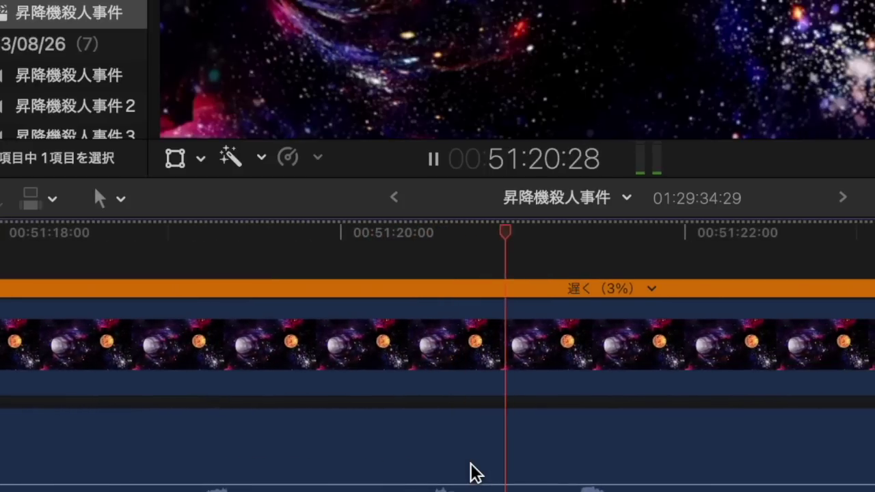
Step: Delete the narration between about 00:51:18:29 and 00:51:21:09, then insert the 毒死 clip at 00:51:19:17 and play on
{"action": "key", "text": "space"}
{"action": "key", "text": "b"}
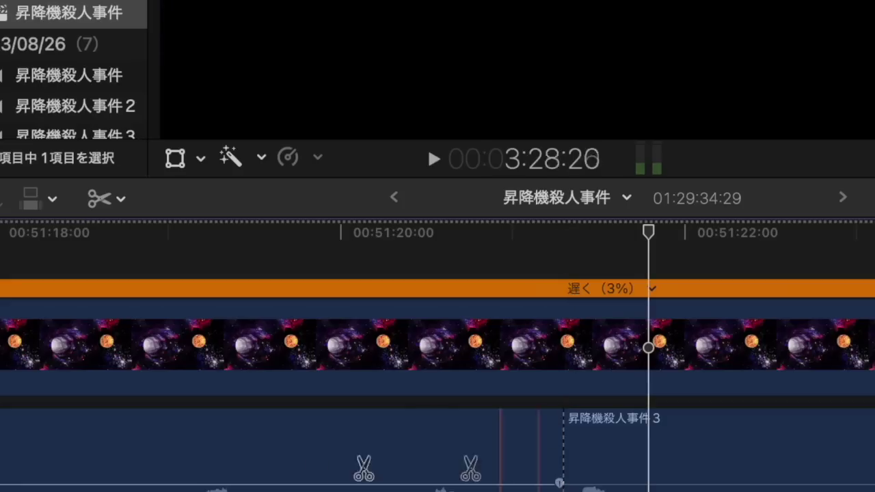
{"action": "left_click", "coordinate": [168, 469]}
{"action": "key", "text": "a"}
{"action": "left_click", "coordinate": [197, 472]}
{"action": "key", "text": "BackSpace"}
{"action": "key", "text": "space"}
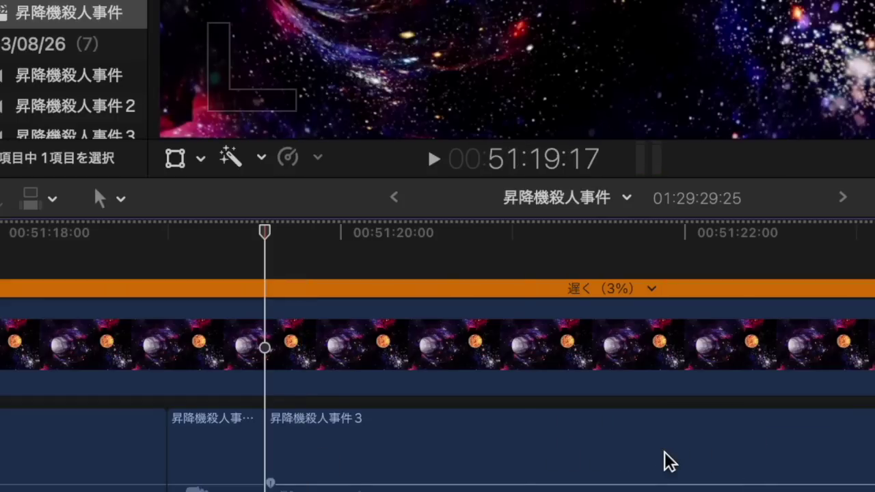
{"action": "key", "text": "super+v"}
{"action": "key", "text": "space"}
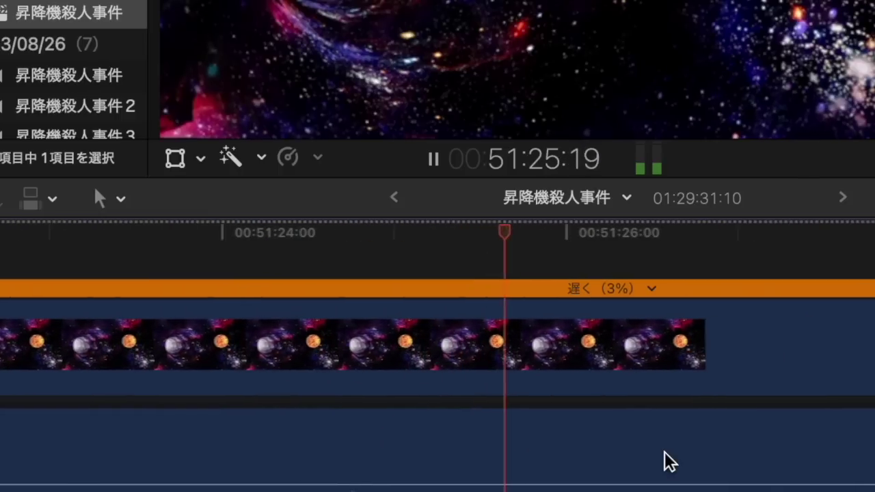
Step: Delete the narration between about 00:51:24:21 and 00:51:26:06 and resume playback
{"action": "key", "text": "space"}
{"action": "key", "text": "b"}
{"action": "left_click", "coordinate": [596, 471]}
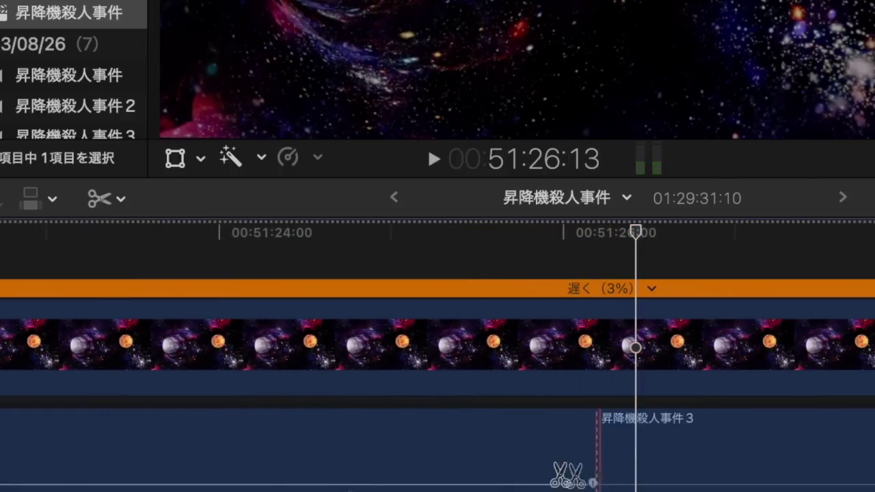
{"action": "left_click", "coordinate": [338, 471]}
{"action": "key", "text": "a"}
{"action": "left_click", "coordinate": [365, 469]}
{"action": "key", "text": "Delete"}
{"action": "key", "text": "space"}
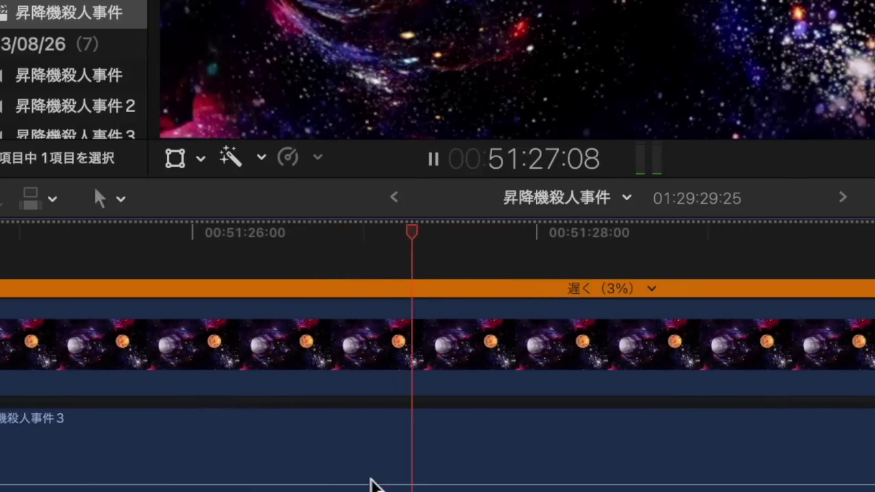
Step: Replace the narration between about 00:51:27:00 and 00:51:29:08 with the 毒死 clip and play across it
{"action": "key", "text": "space"}
{"action": "key", "text": "b"}
{"action": "left_click", "coordinate": [363, 480]}
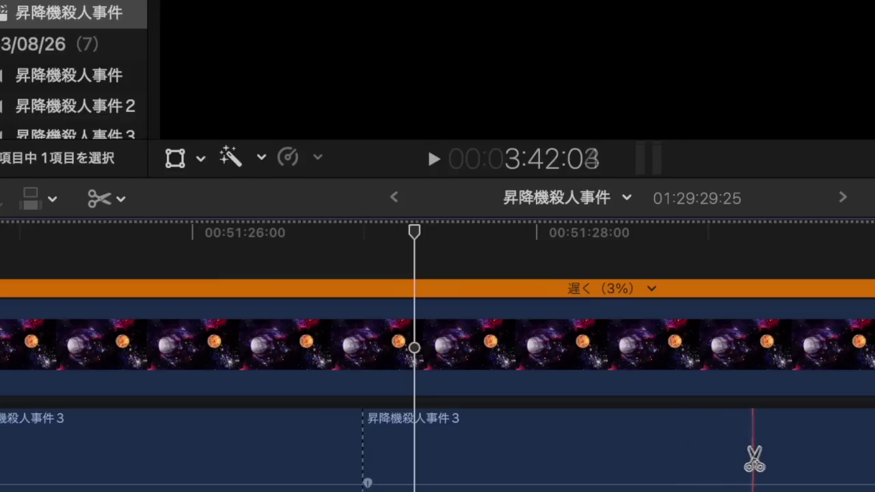
{"action": "left_click", "coordinate": [753, 458]}
{"action": "key", "text": "a"}
{"action": "left_click", "coordinate": [645, 480]}
{"action": "key", "text": "Delete"}
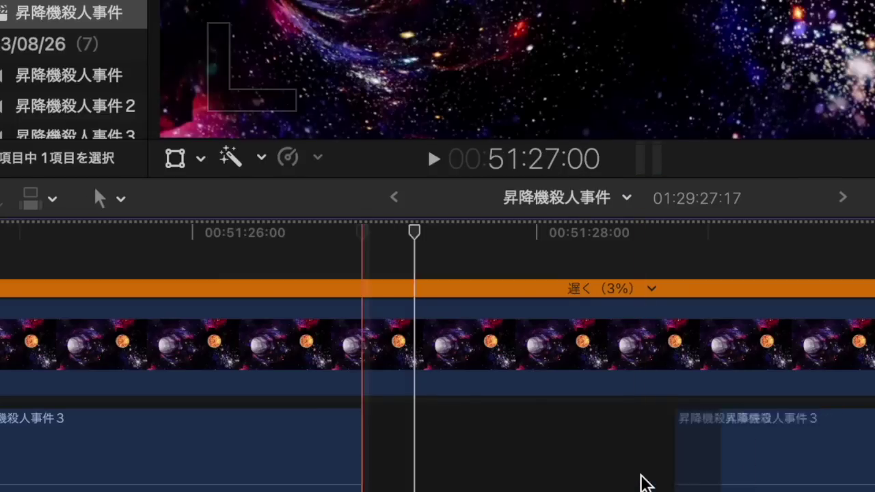
{"action": "key", "text": "space"}
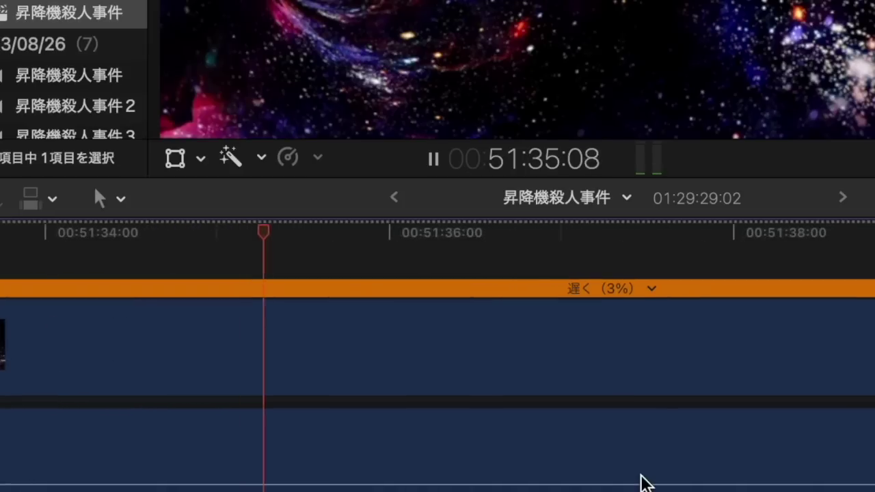
Step: Delete the narration between about 00:51:33:06 and 00:51:35:22 and play across the cut
{"action": "key", "text": "space"}
{"action": "key", "text": "space"}
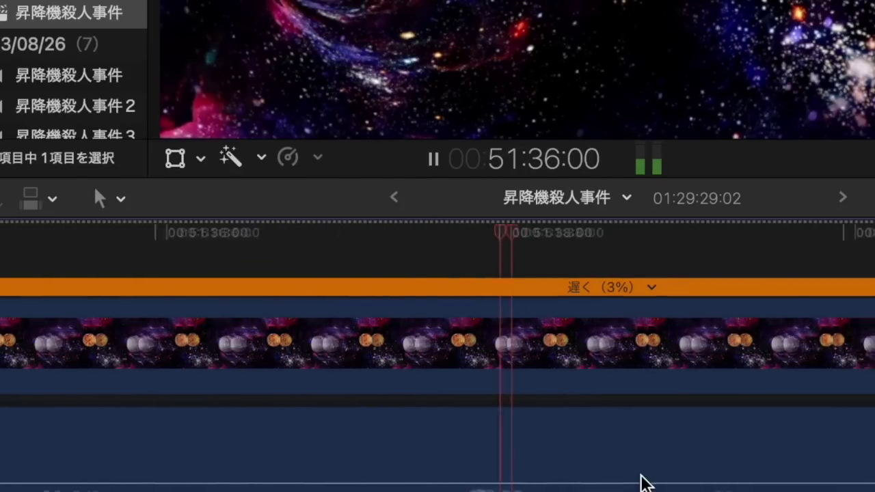
{"action": "key", "text": "space"}
{"action": "key", "text": "b"}
{"action": "left_click", "coordinate": [510, 479]}
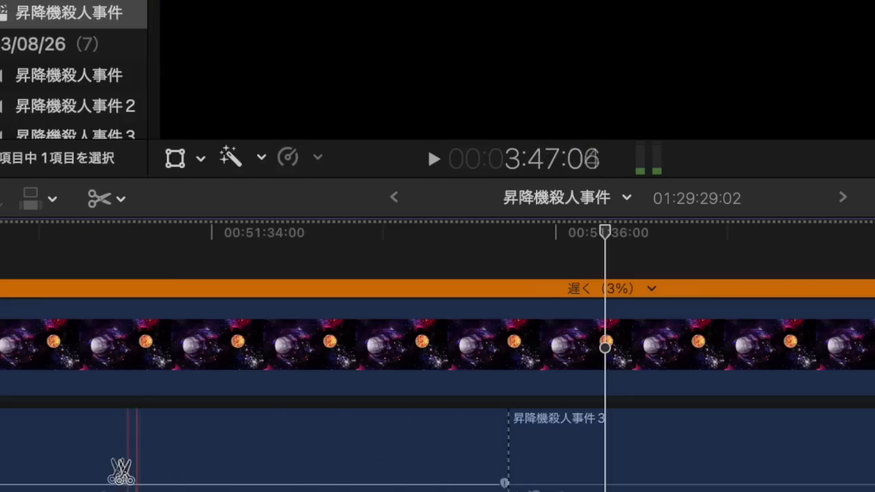
{"action": "left_click", "coordinate": [78, 471]}
{"action": "key", "text": "a"}
{"action": "left_click", "coordinate": [140, 462]}
{"action": "key", "text": "Delete"}
{"action": "key", "text": "space"}
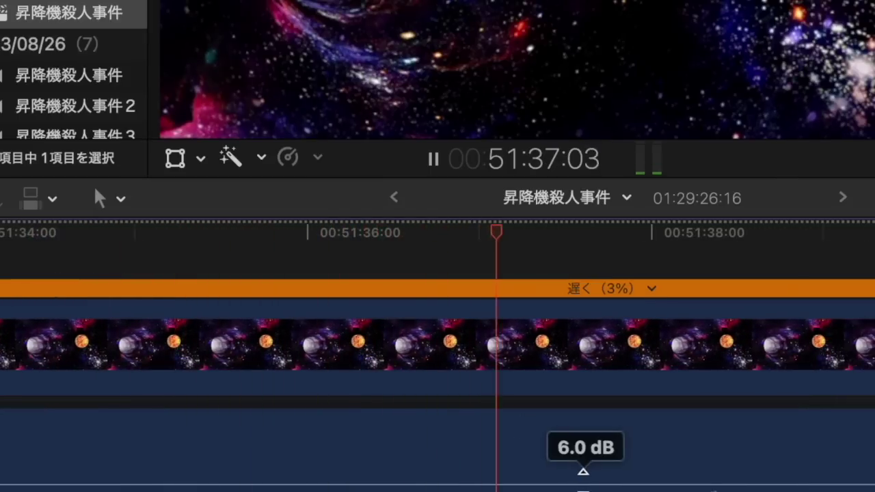
Step: Delete the narration between about 00:51:36:11 and 00:51:37:17 and resume playback
{"action": "key", "text": "space"}
{"action": "key", "text": "b"}
{"action": "left_click", "coordinate": [575, 476]}
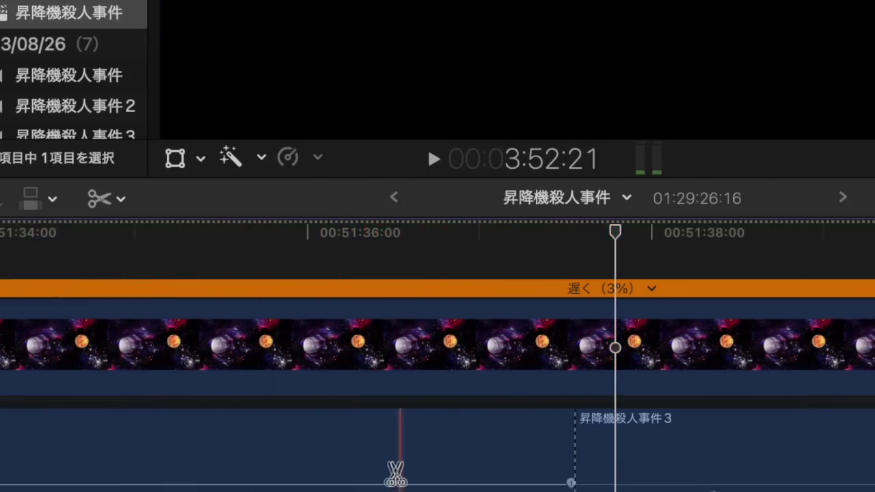
{"action": "left_click", "coordinate": [370, 475]}
{"action": "key", "text": "a"}
{"action": "left_click", "coordinate": [417, 472]}
{"action": "key", "text": "BackSpace"}
{"action": "key", "text": "space"}
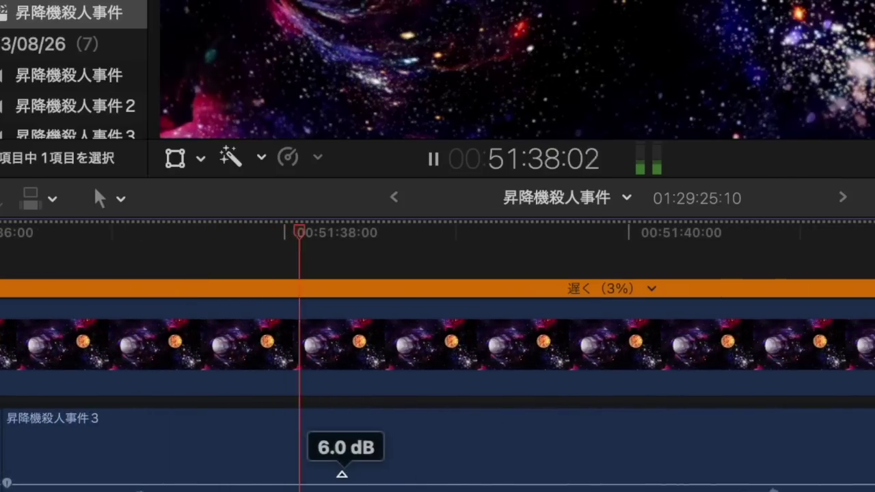
Step: Split the narration at about 00:51:39:28, delete the passage back to the preceding cut and play on
{"action": "left_click", "coordinate": [121, 271]}
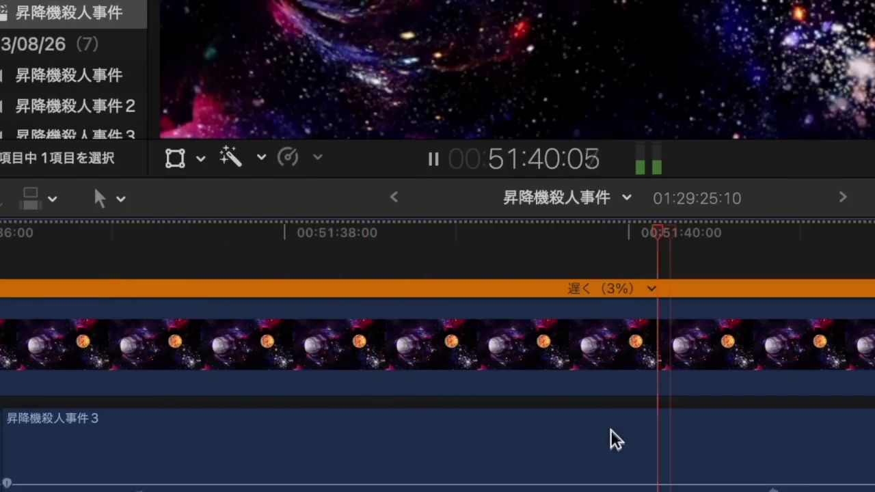
{"action": "key", "text": "space"}
{"action": "key", "text": "super+b"}
{"action": "left_click", "coordinate": [578, 440]}
{"action": "key", "text": "BackSpace"}
{"action": "key", "text": "space"}
{"action": "scroll", "coordinate": [352, 438], "scroll_direction": "right", "scroll_amount": 1}
Step: Replace the narration between about 00:51:38:09 and 00:51:40:19 with the 毒死 clip and play across it
{"action": "mouse_move", "coordinate": [303, 484]}
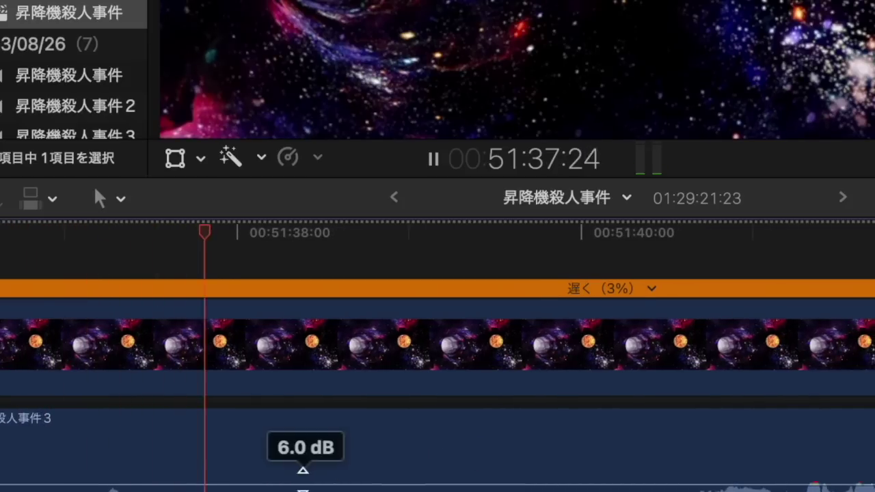
{"action": "key", "text": "space"}
{"action": "key", "text": "b"}
{"action": "left_click", "coordinate": [287, 473]}
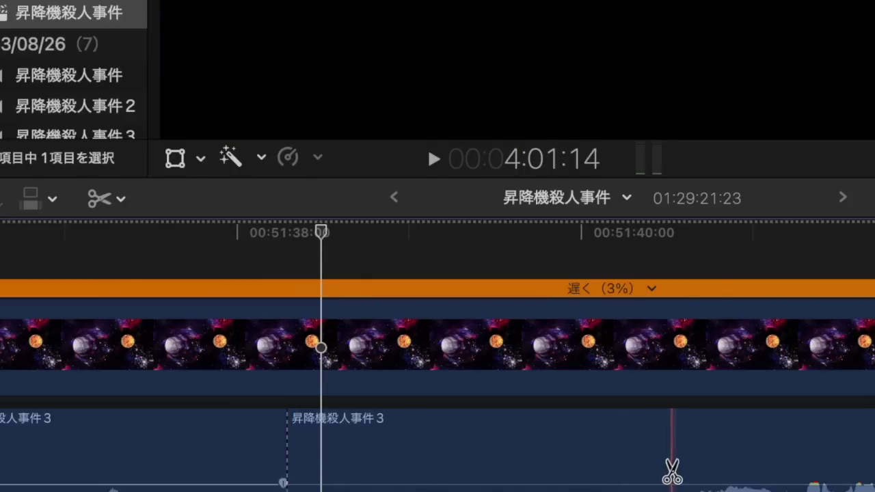
{"action": "left_click", "coordinate": [689, 470]}
{"action": "key", "text": "a"}
{"action": "left_click", "coordinate": [637, 468]}
{"action": "key", "text": "BackSpace"}
{"action": "key", "text": "super+v"}
{"action": "key", "text": "space"}
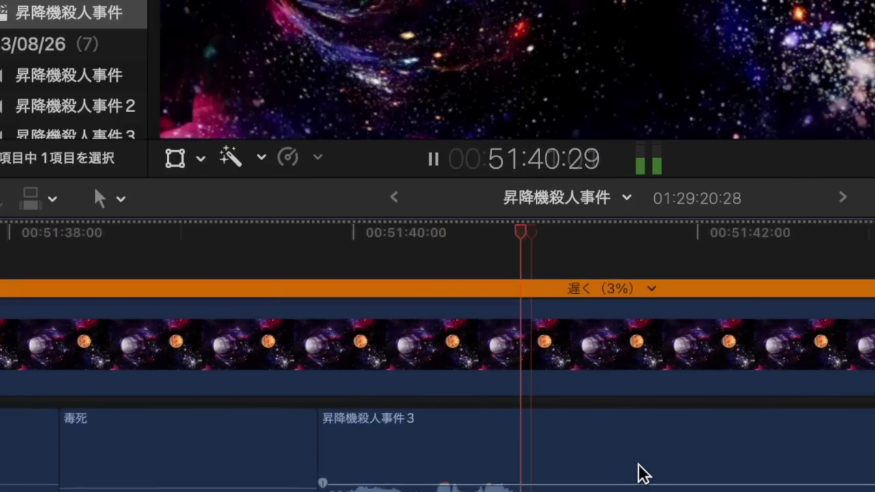
Step: Replace the narration between about 00:51:41:04 and 00:51:42:27 with the 毒死 clip
{"action": "key", "text": "space"}
{"action": "key", "text": "b"}
{"action": "left_click", "coordinate": [544, 478]}
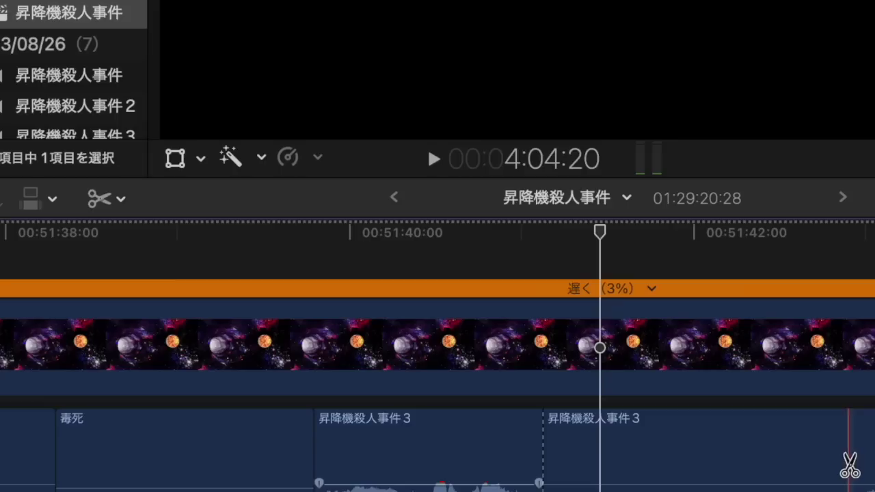
{"action": "key", "text": "a"}
{"action": "left_click", "coordinate": [759, 469]}
{"action": "key", "text": "Delete"}
{"action": "key", "text": "super+v"}
Step: Lower the audio level of the short narration clip between the two 毒死 clips and play it back
{"action": "left_click", "coordinate": [441, 467]}
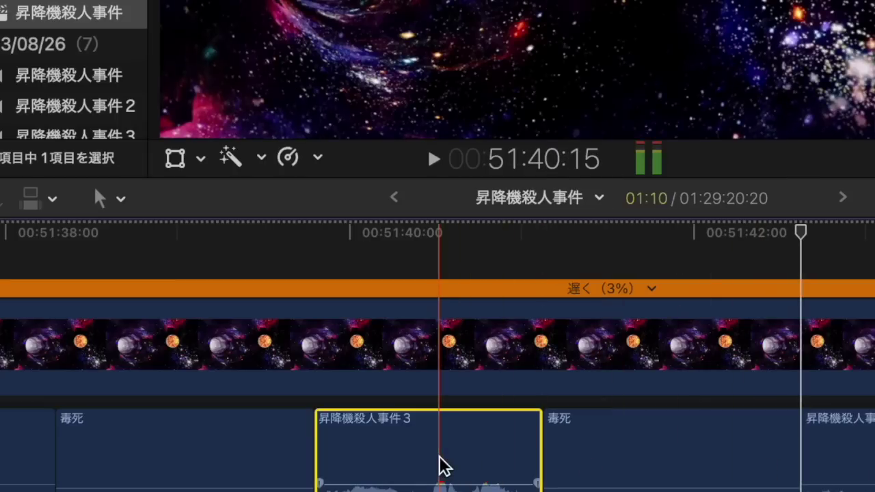
{"action": "key", "text": "super+1"}
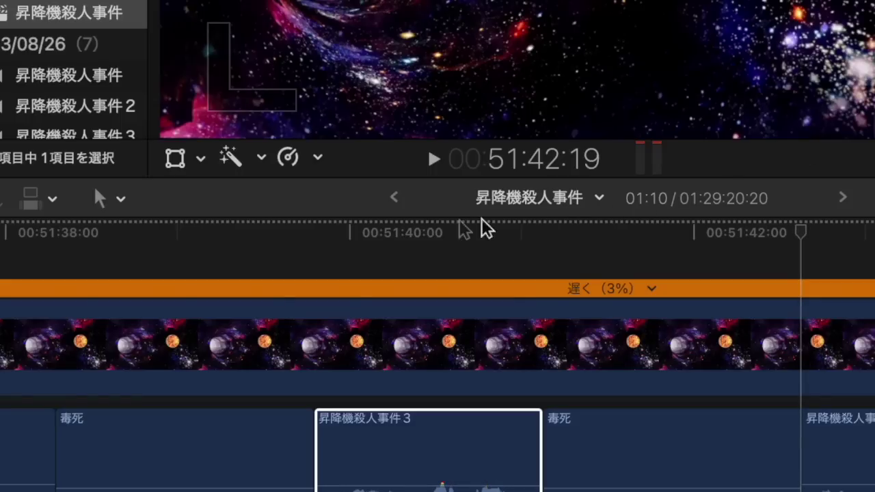
{"action": "left_click", "coordinate": [307, 266]}
{"action": "key", "text": "space"}
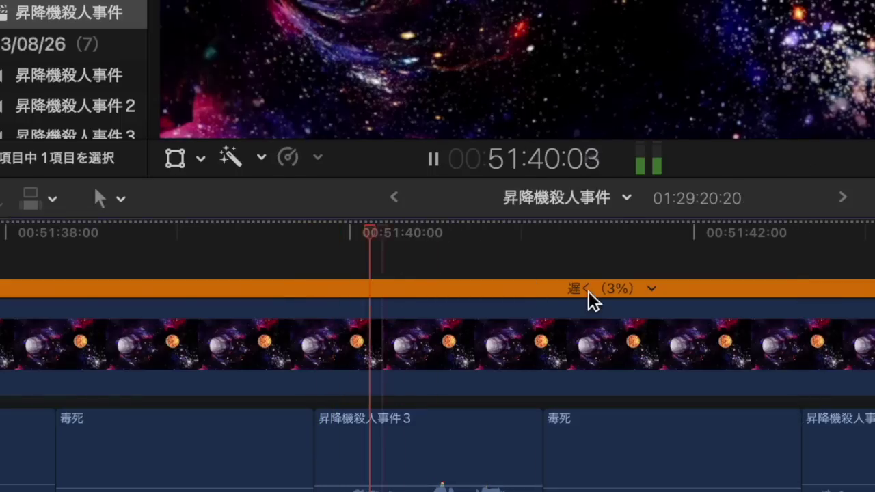
{"action": "scroll", "coordinate": [588, 292], "scroll_direction": "right", "scroll_amount": 2}
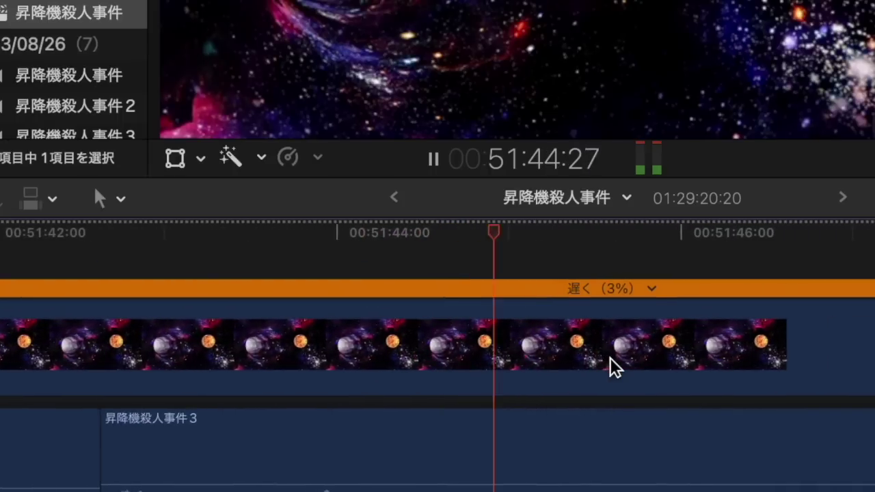
Step: Split the narration at about 00:51:43:21, trim one frame off the start of the clip after the cut and play on
{"action": "left_click", "coordinate": [120, 290]}
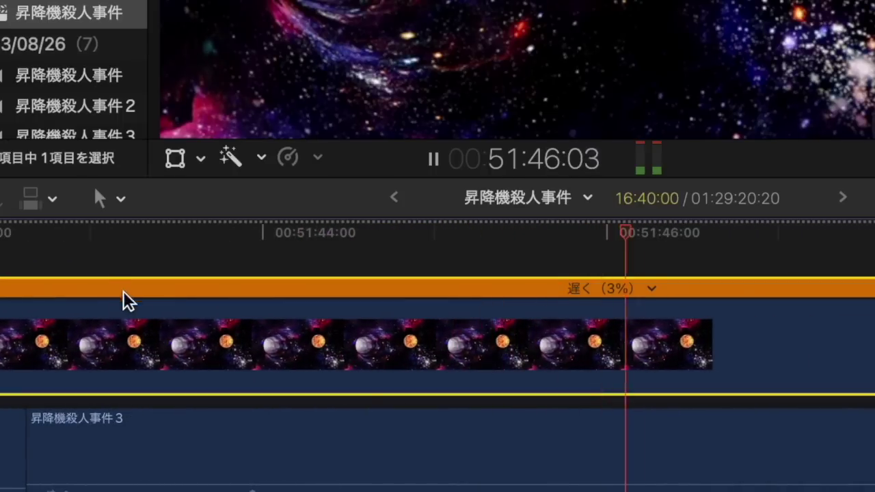
{"action": "left_click", "coordinate": [111, 240]}
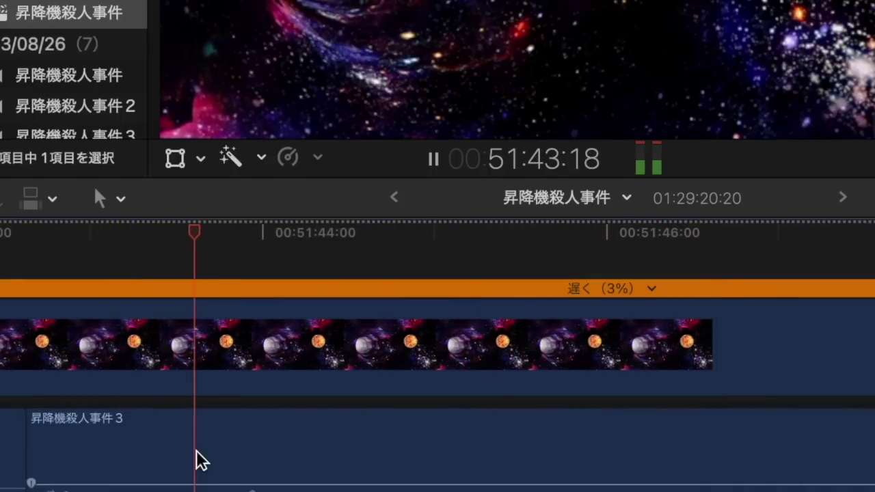
{"action": "key", "text": "space"}
{"action": "key", "text": "b"}
{"action": "left_click", "coordinate": [211, 481]}
{"action": "key", "text": "a"}
{"action": "left_click_drag", "start_coordinate": [214, 458], "coordinate": [219, 457]}
{"action": "key", "text": "space"}
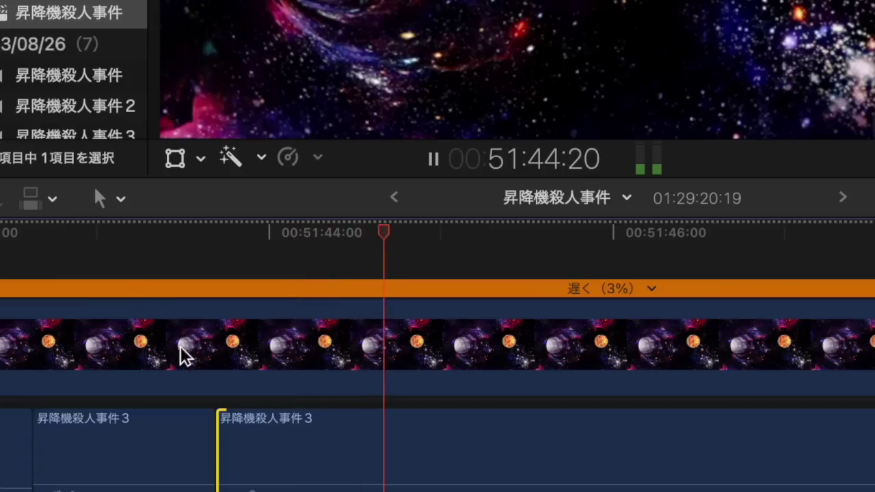
Step: Replay the trimmed passage, delete the narration between about 00:51:45:28 and 00:51:49:25 and play on
{"action": "left_click", "coordinate": [76, 226]}
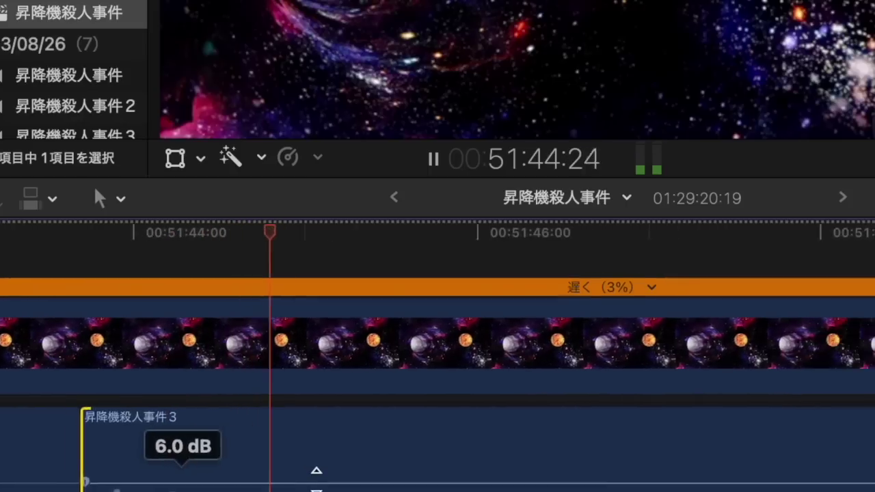
{"action": "scroll", "coordinate": [427, 480], "scroll_direction": "right", "scroll_amount": 3}
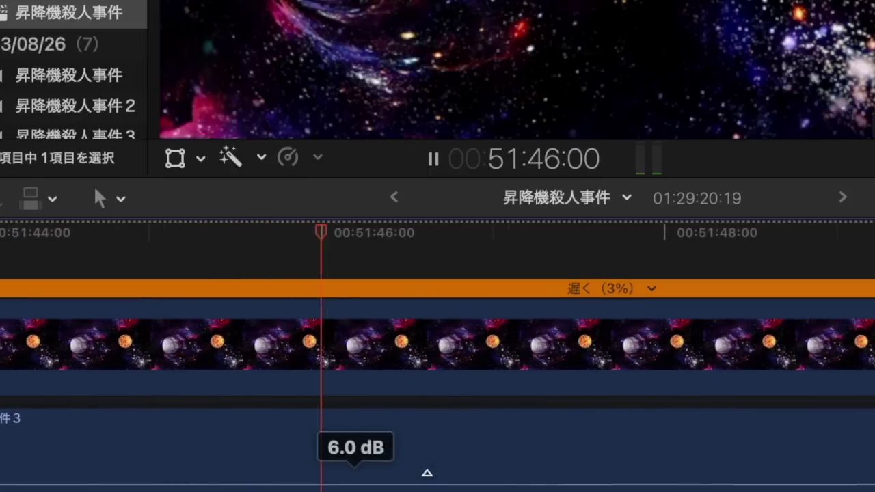
{"action": "scroll", "coordinate": [427, 487], "scroll_direction": "down", "scroll_amount": 1}
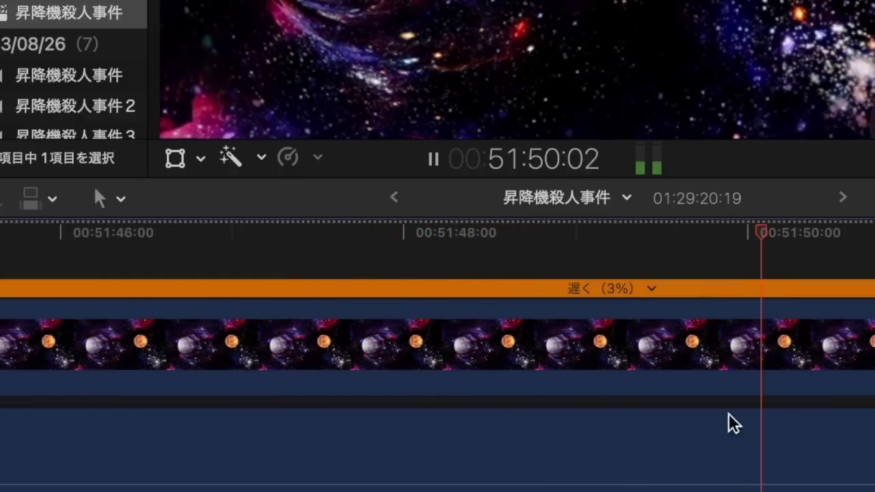
{"action": "key", "text": "space"}
{"action": "key", "text": "b"}
{"action": "scroll", "coordinate": [722, 458], "scroll_direction": "left", "scroll_amount": 5}
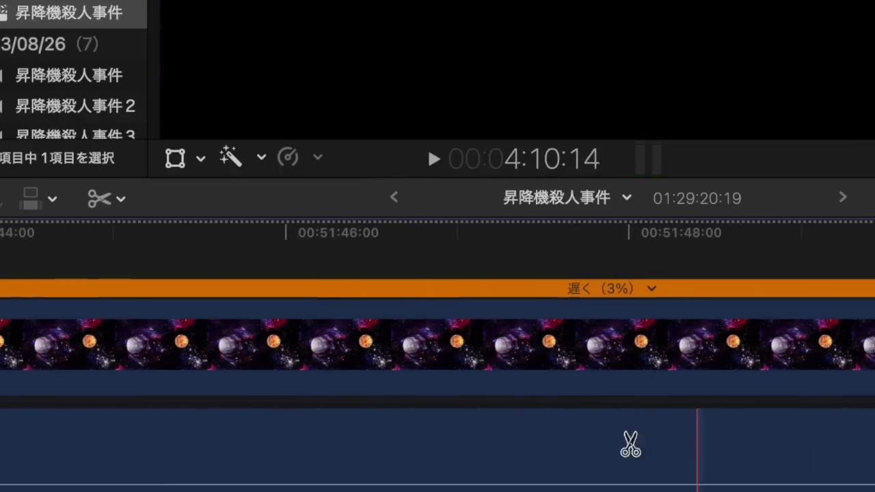
{"action": "left_click", "coordinate": [274, 472]}
{"action": "key", "text": "a"}
{"action": "left_click", "coordinate": [330, 464]}
{"action": "key", "text": "BackSpace"}
{"action": "key", "text": "space"}
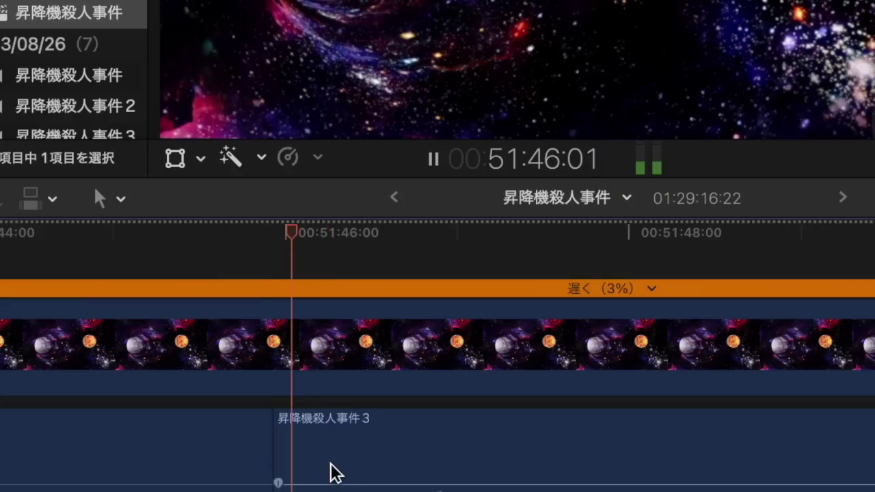
Step: Trim one frame at the cut near 00:51:45:28 while playback continues
{"action": "scroll", "coordinate": [330, 464], "scroll_direction": "right", "scroll_amount": 2}
{"action": "left_click_drag", "start_coordinate": [174, 456], "coordinate": [179, 455]}
{"action": "scroll", "coordinate": [179, 455], "scroll_direction": "right", "scroll_amount": 10}
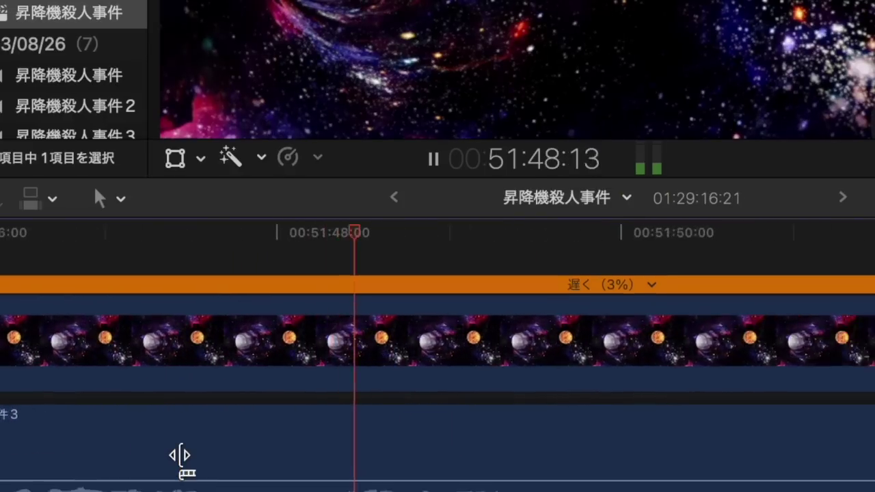
Step: Replace the narration between about 00:51:49:21 and 00:51:52:20 with the 毒死 clip and play across it
{"action": "key", "text": "space"}
{"action": "key", "text": "b"}
{"action": "left_click", "coordinate": [346, 474]}
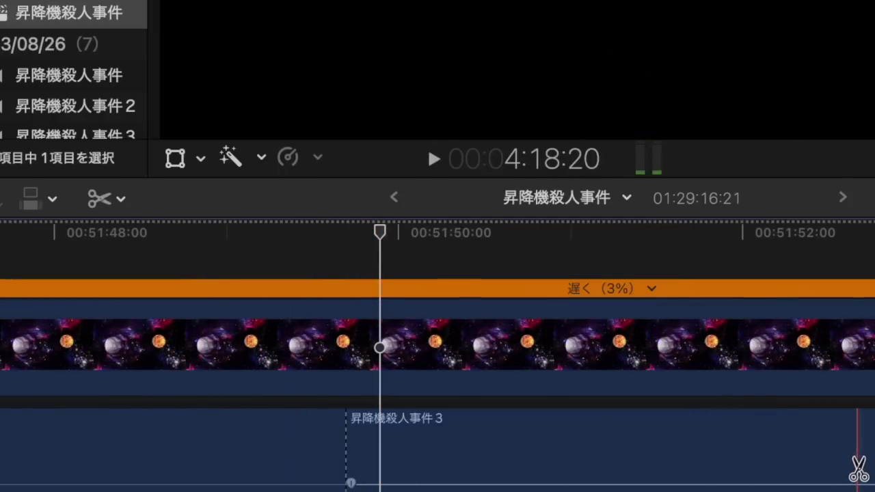
{"action": "left_click", "coordinate": [858, 469]}
{"action": "key", "text": "a"}
{"action": "left_click", "coordinate": [764, 465]}
{"action": "key", "text": "Delete"}
{"action": "key", "text": "super+v"}
{"action": "key", "text": "space"}
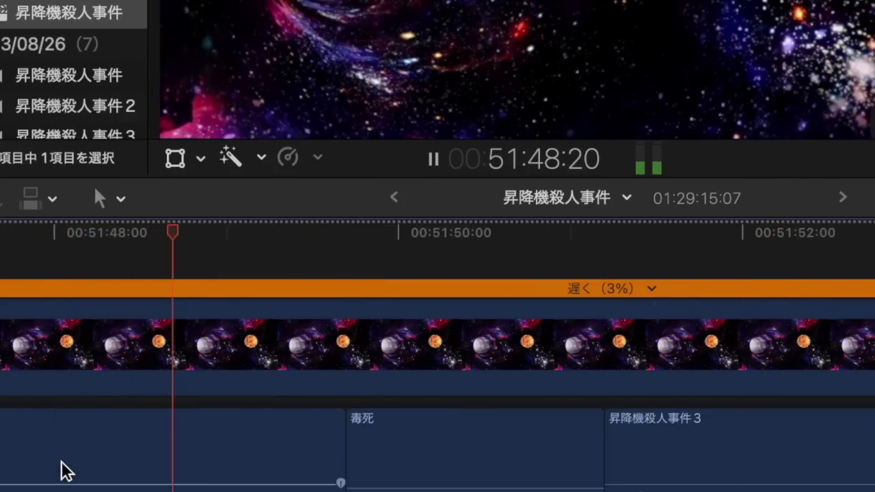
{"action": "key", "text": "Up"}
{"action": "key", "text": "space"}
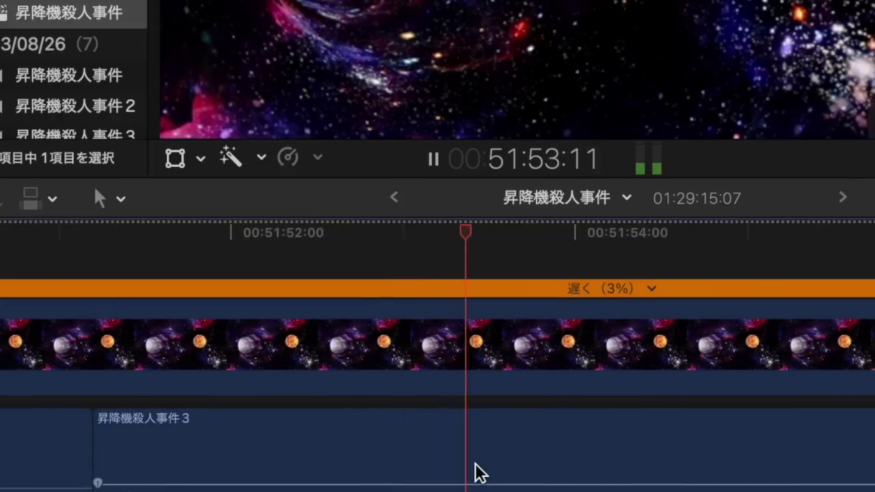
Step: Replace the narration between about 00:51:53:25 and 00:51:57:03 with the 毒死 clip and resume playback
{"action": "key", "text": "space"}
{"action": "key", "text": "b"}
{"action": "left_click", "coordinate": [449, 481]}
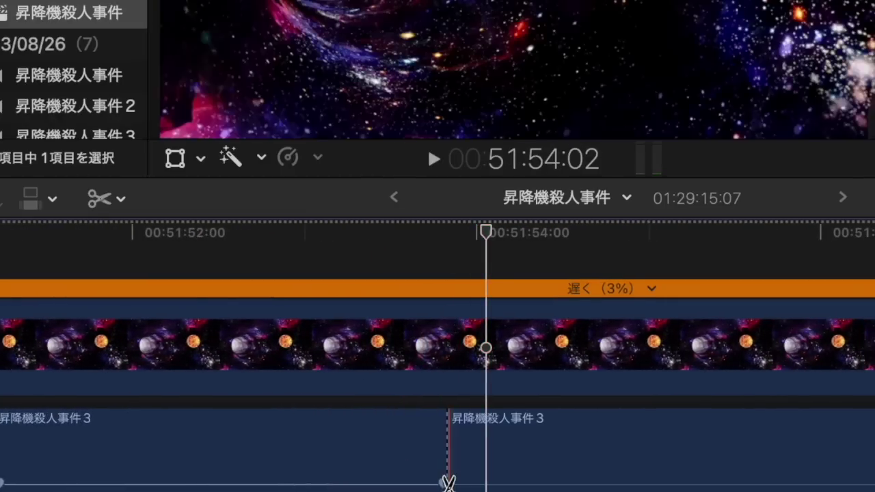
{"action": "scroll", "coordinate": [449, 482], "scroll_direction": "right", "scroll_amount": 5}
{"action": "left_click", "coordinate": [647, 464]}
{"action": "key", "text": "a"}
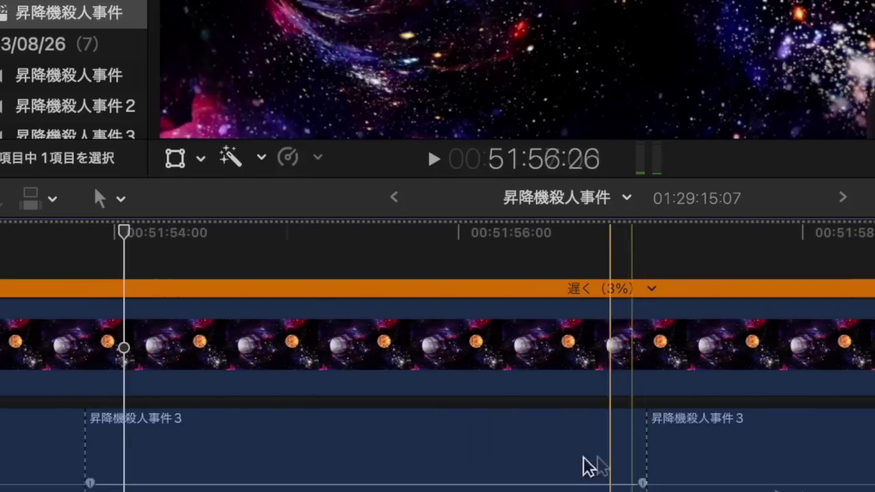
{"action": "left_click", "coordinate": [594, 466]}
{"action": "key", "text": "Delete"}
{"action": "key", "text": "space"}
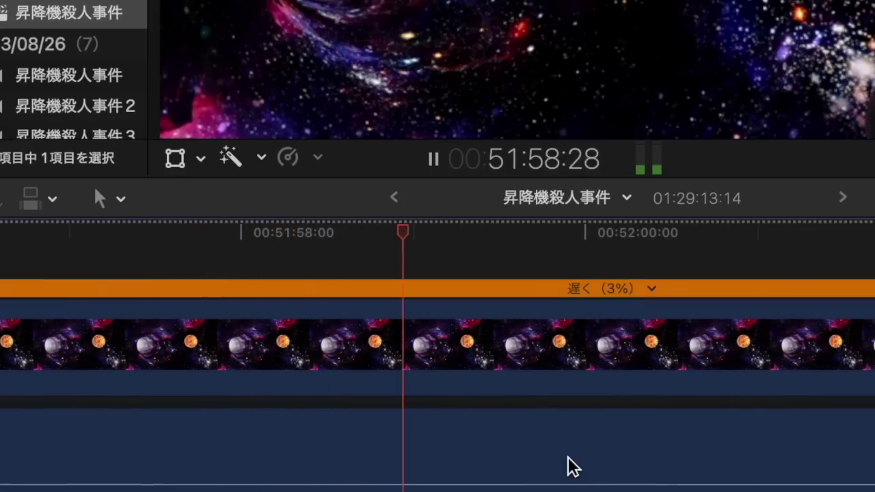
Step: Replace the narration between about 00:51:59:11 and 00:52:01:18 with the 毒死 clip and play across it
{"action": "left_click", "coordinate": [537, 457]}
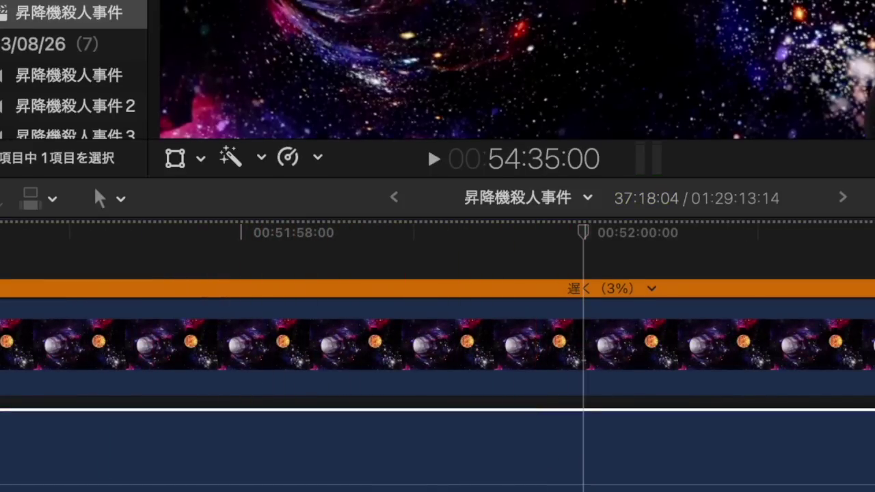
{"action": "left_click", "coordinate": [555, 478]}
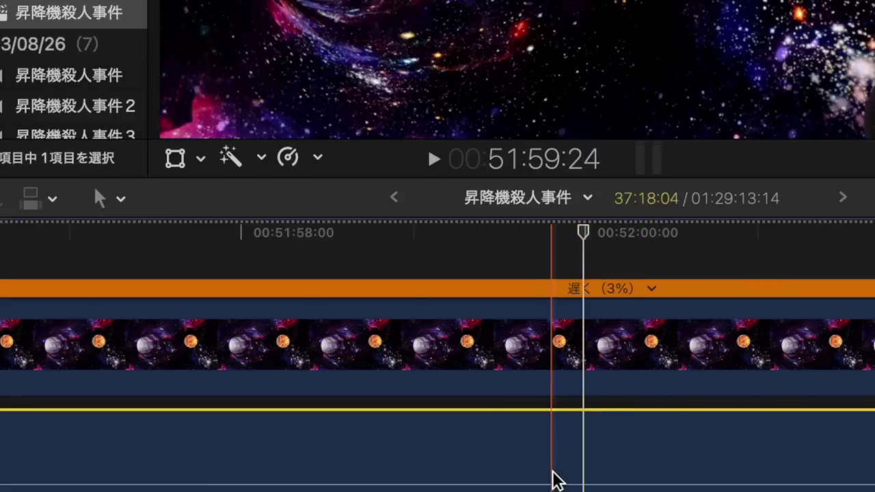
{"action": "scroll", "coordinate": [557, 471], "scroll_direction": "left", "scroll_amount": 5}
{"action": "key", "text": "b"}
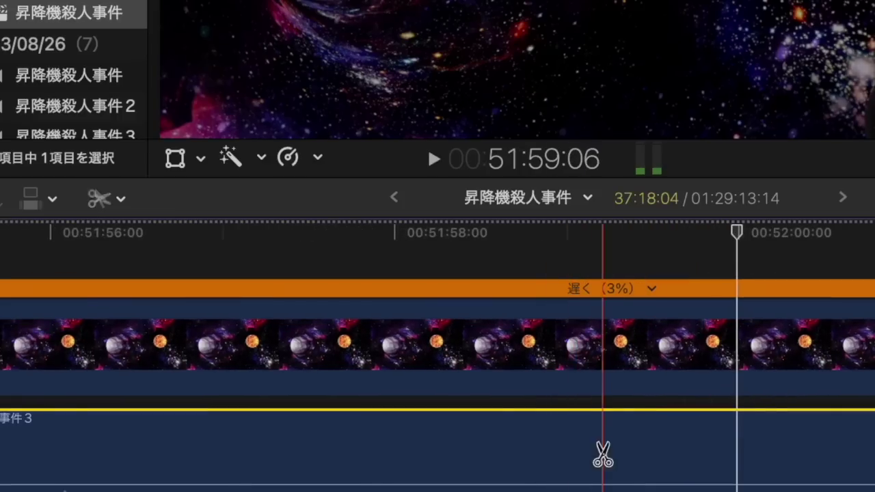
{"action": "left_click", "coordinate": [632, 459]}
{"action": "scroll", "coordinate": [688, 458], "scroll_direction": "right", "scroll_amount": 5}
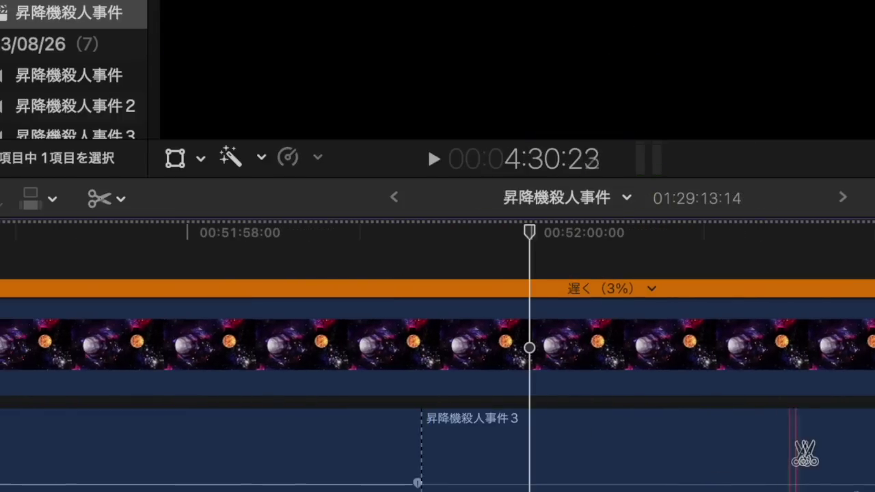
{"action": "key", "text": "a"}
{"action": "left_click", "coordinate": [738, 447]}
{"action": "key", "text": "Delete"}
{"action": "key", "text": "space"}
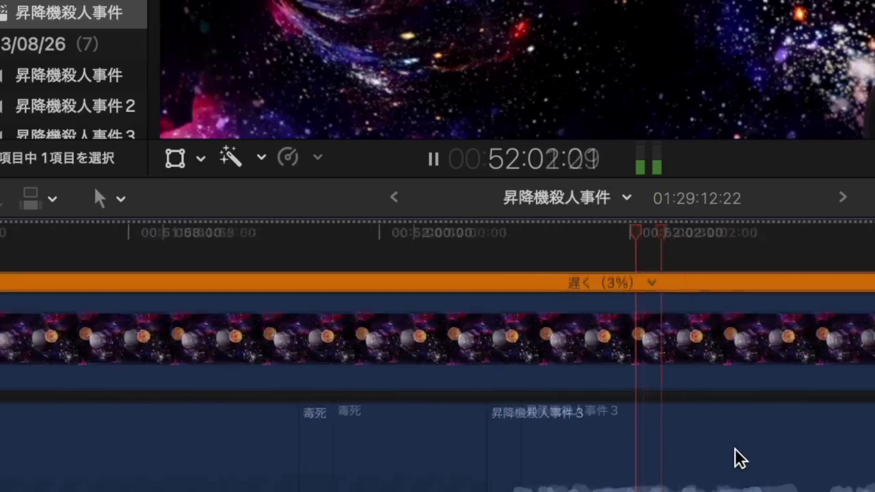
Step: Split the narration at about 00:52:02:22, delete the passage back to the preceding 毒死 clip and play on
{"action": "key", "text": "space"}
{"action": "key", "text": "space"}
{"action": "key", "text": "space"}
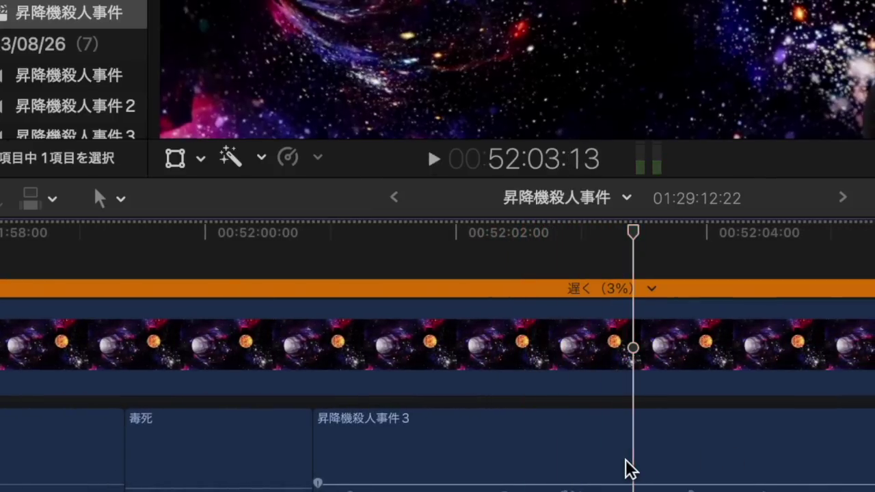
{"action": "key", "text": "b"}
{"action": "left_click", "coordinate": [544, 470]}
{"action": "key", "text": "a"}
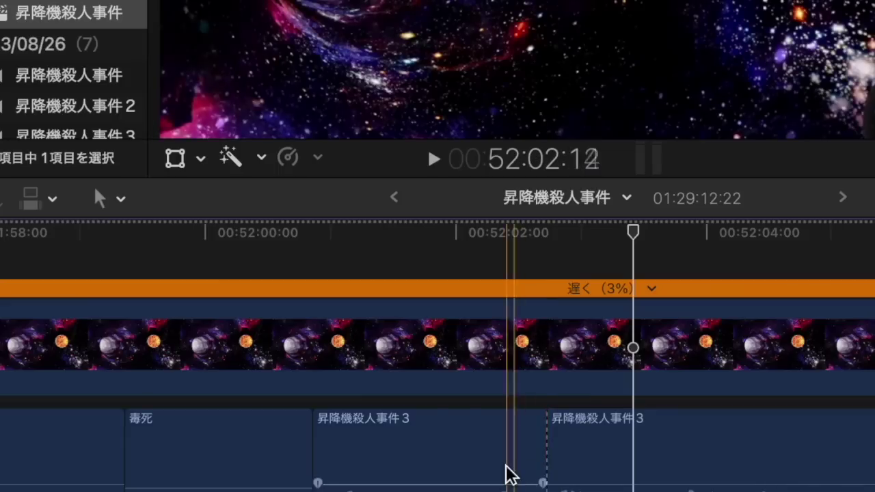
{"action": "left_click", "coordinate": [506, 466]}
{"action": "key", "text": "BackSpace"}
{"action": "key", "text": "space"}
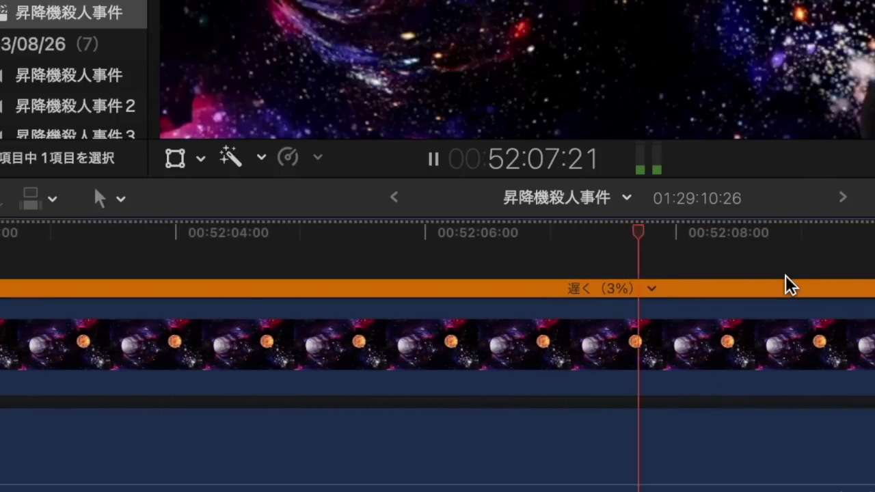
Step: Delete the narration between about 00:52:06:11 and 00:52:09:03 and resume playback
{"action": "key", "text": "space"}
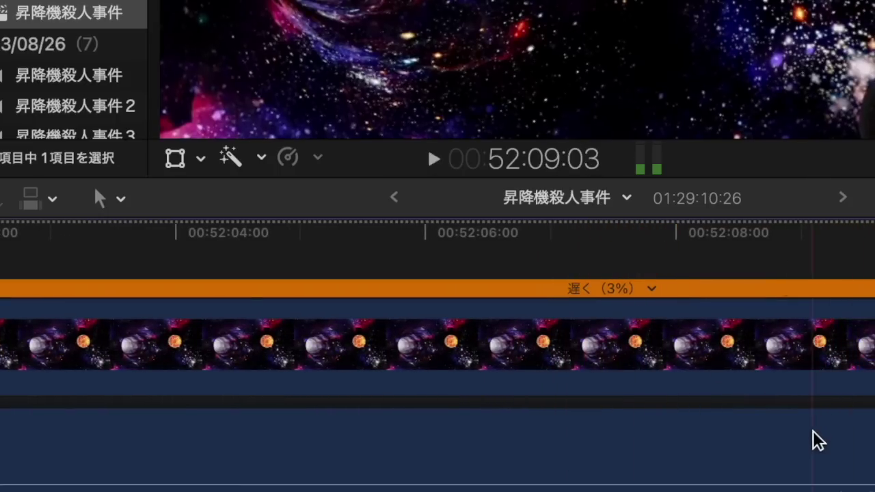
{"action": "key", "text": "b"}
{"action": "left_click", "coordinate": [471, 459]}
{"action": "key", "text": "a"}
{"action": "left_click", "coordinate": [501, 461]}
{"action": "key", "text": "Delete"}
{"action": "key", "text": "space"}
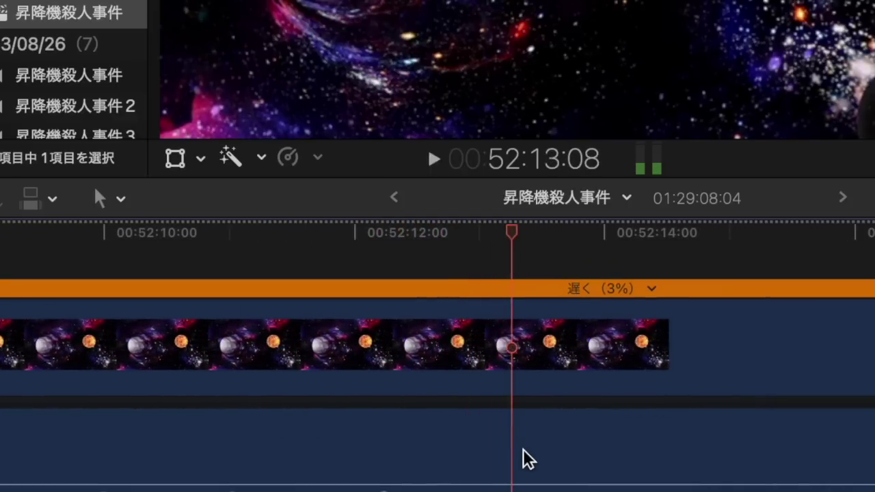
Step: Delete the narration between about 00:52:13:10 and 00:52:17:15
{"action": "key", "text": "space"}
{"action": "key", "text": "space"}
{"action": "key", "text": "b"}
{"action": "left_click", "coordinate": [522, 479]}
{"action": "scroll", "coordinate": [524, 474], "scroll_direction": "right", "scroll_amount": 10}
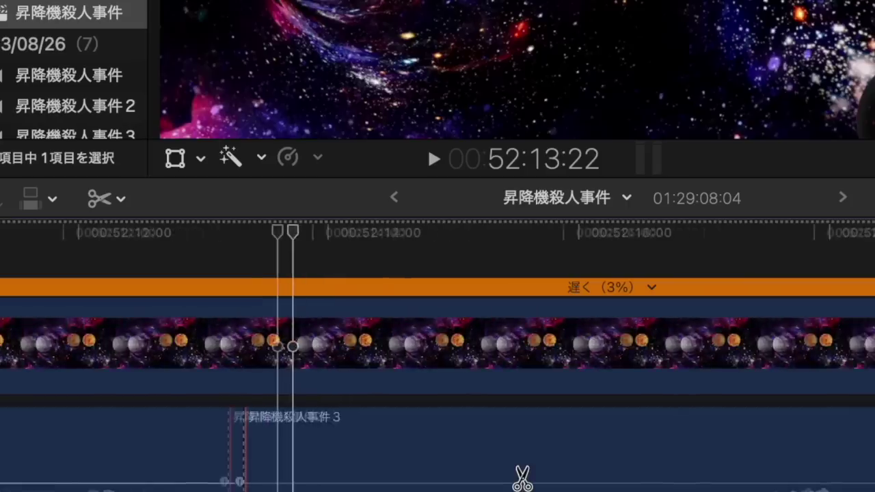
{"action": "left_click", "coordinate": [634, 464]}
{"action": "key", "text": "a"}
{"action": "left_click", "coordinate": [560, 458]}
{"action": "key", "text": "BackSpace"}
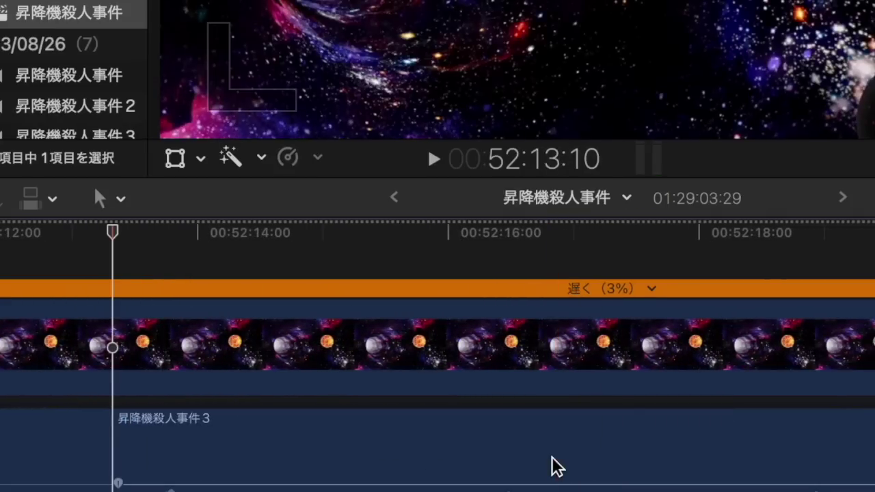
Step: Insert the copied 毒死 clip at 00:52:13:10, and delete the narration between about 00:52:17:15 and 00:52:19:29
{"action": "key", "text": "super+v"}
{"action": "key", "text": "space"}
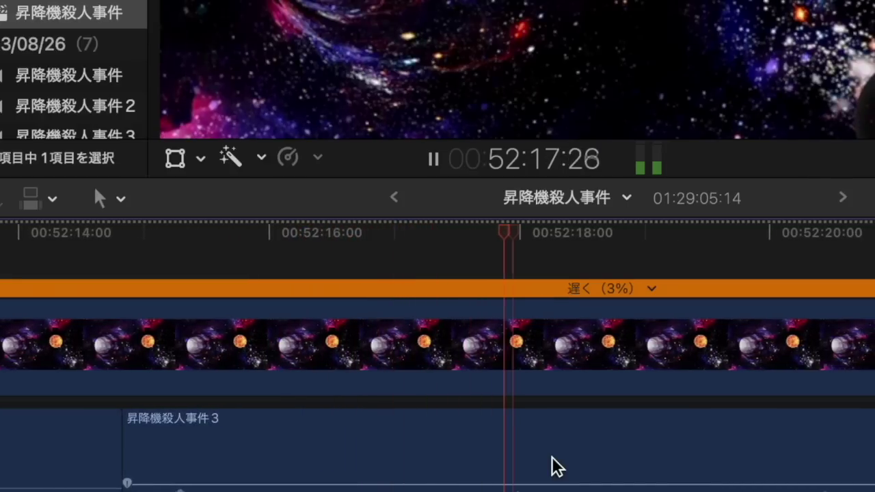
{"action": "key", "text": "space"}
{"action": "key", "text": "b"}
{"action": "left_click", "coordinate": [765, 438]}
{"action": "left_click", "coordinate": [459, 444]}
{"action": "key", "text": "a"}
{"action": "left_click", "coordinate": [498, 445]}
{"action": "key", "text": "BackSpace"}
{"action": "key", "text": "space"}
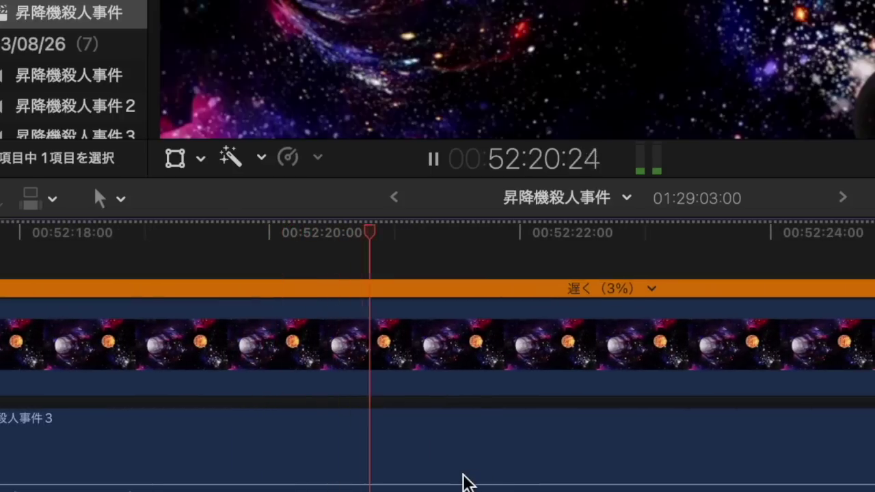
Step: Replace the narration between about 00:52:21:11 and 00:52:24:02 with the 毒死 clip and play across it
{"action": "mouse_move", "coordinate": [447, 482]}
{"action": "key", "text": "space"}
{"action": "key", "text": "b"}
{"action": "left_click", "coordinate": [440, 473]}
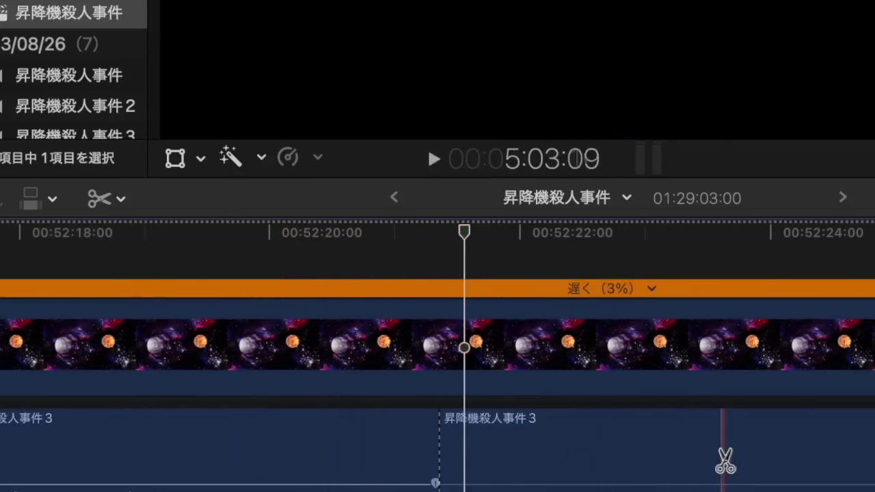
{"action": "left_click", "coordinate": [775, 459]}
{"action": "key", "text": "a"}
{"action": "left_click", "coordinate": [714, 462]}
{"action": "key", "text": "Delete"}
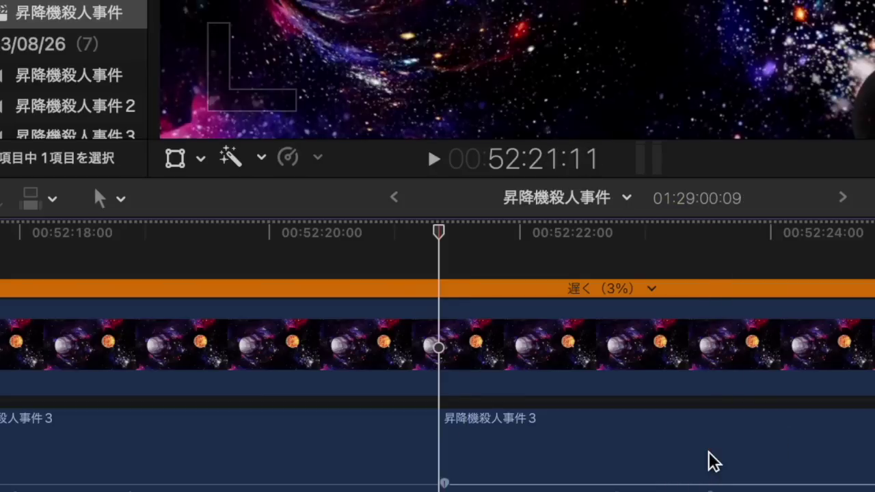
{"action": "key", "text": "super+v"}
{"action": "key", "text": "space"}
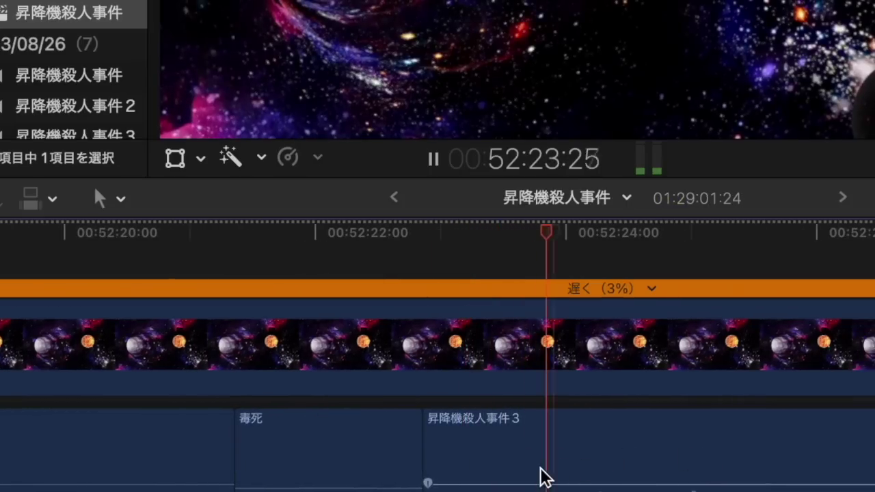
Step: Split the narration at about 00:52:23:24, delete the passage back to the preceding 毒死 clip and play on
{"action": "key", "text": "space"}
{"action": "key", "text": "b"}
{"action": "left_click", "coordinate": [540, 472]}
{"action": "key", "text": "a"}
{"action": "left_click", "coordinate": [486, 471]}
{"action": "key", "text": "Delete"}
{"action": "key", "text": "space"}
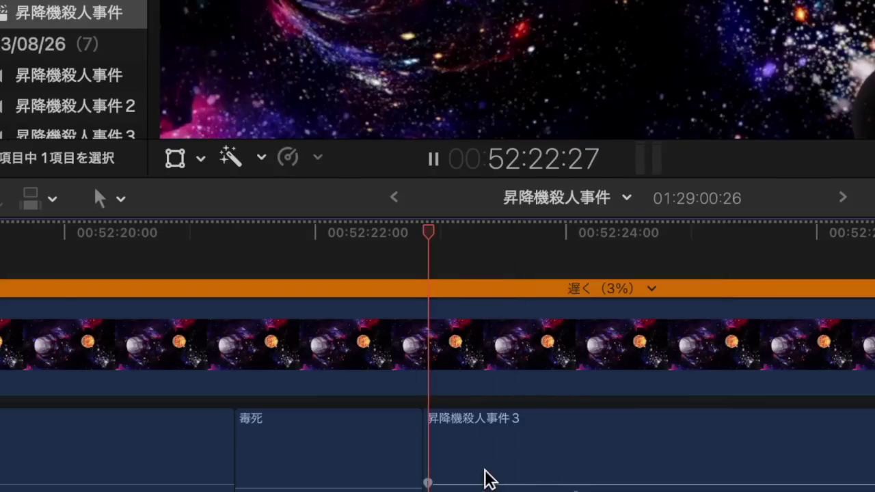
Step: Remove about 3.8 more seconds of narration directly after the same 毒死 clip and resume playback
{"action": "key", "text": "space"}
{"action": "key", "text": "b"}
{"action": "left_click", "coordinate": [595, 471]}
{"action": "key", "text": "a"}
{"action": "left_click", "coordinate": [541, 471]}
{"action": "key", "text": "Delete"}
{"action": "key", "text": "space"}
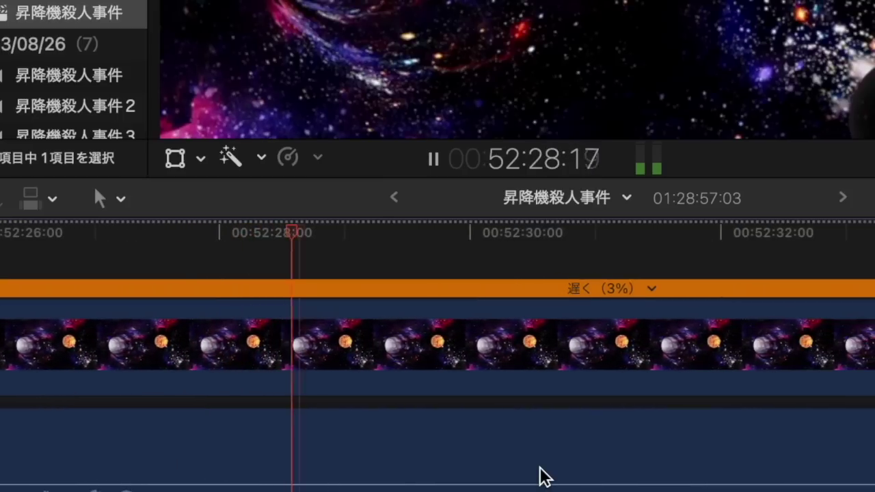
Step: Replace the narration between about 00:52:29:29 and 00:52:35:13 with the 毒死 clip and play across it
{"action": "key", "text": "space"}
{"action": "key", "text": "b"}
{"action": "left_click", "coordinate": [349, 482]}
{"action": "scroll", "coordinate": [350, 482], "scroll_direction": "right", "scroll_amount": 3}
{"action": "scroll", "coordinate": [349, 482], "scroll_direction": "right", "scroll_amount": 10}
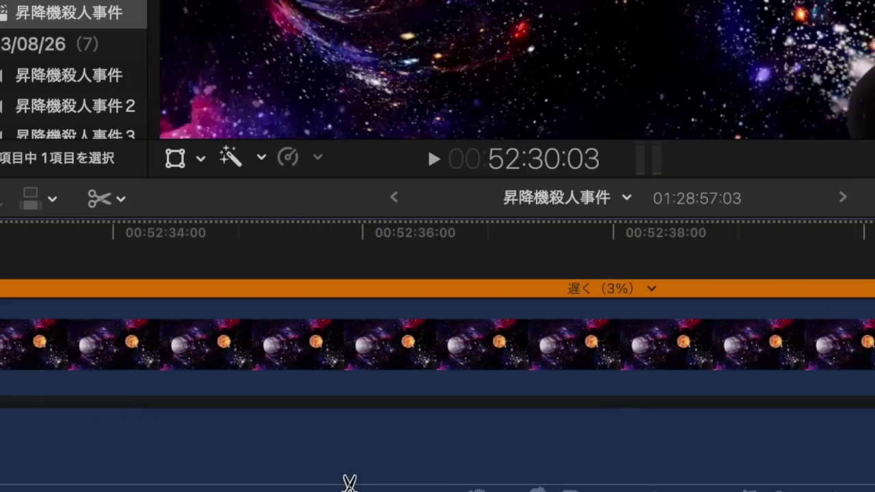
{"action": "left_click", "coordinate": [292, 472]}
{"action": "key", "text": "a"}
{"action": "left_click", "coordinate": [269, 465]}
{"action": "key", "text": "BackSpace"}
{"action": "key", "text": "super+v"}
{"action": "key", "text": "space"}
{"action": "scroll", "coordinate": [269, 466], "scroll_direction": "right", "scroll_amount": 6}
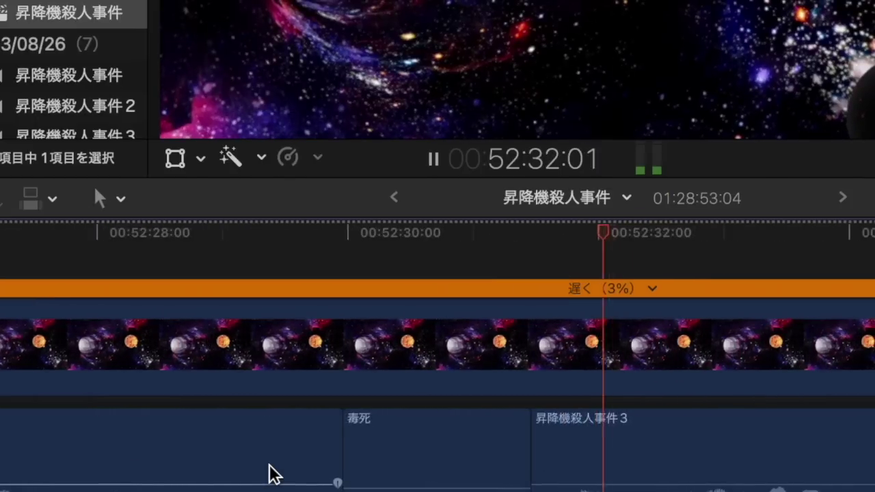
Step: Split the narration at about 00:52:32:17, delete the passage back to the preceding 毒死 clip and play on
{"action": "key", "text": "space"}
{"action": "key", "text": "b"}
{"action": "left_click", "coordinate": [531, 477]}
{"action": "key", "text": "a"}
{"action": "left_click", "coordinate": [478, 476]}
{"action": "key", "text": "Delete"}
{"action": "key", "text": "space"}
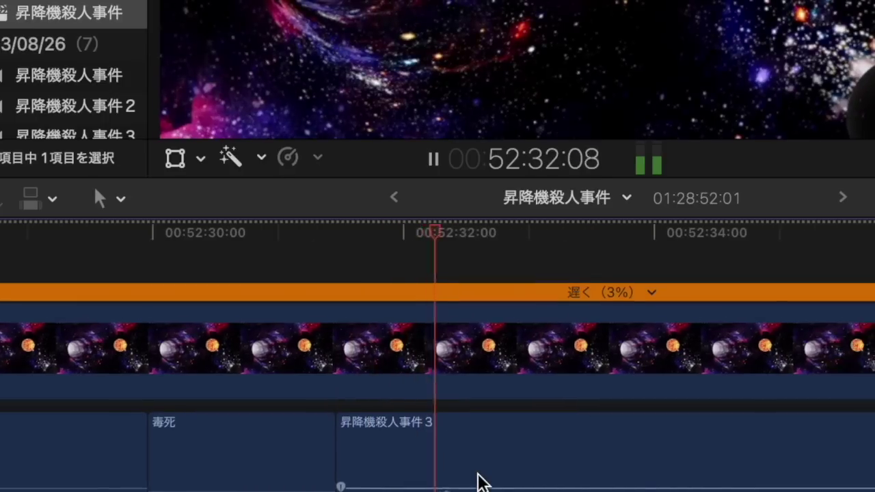
Step: Delete the narration between about 00:52:32:06 and 00:52:33:27 and resume playback
{"action": "key", "text": "space"}
{"action": "key", "text": "b"}
{"action": "left_click", "coordinate": [600, 477]}
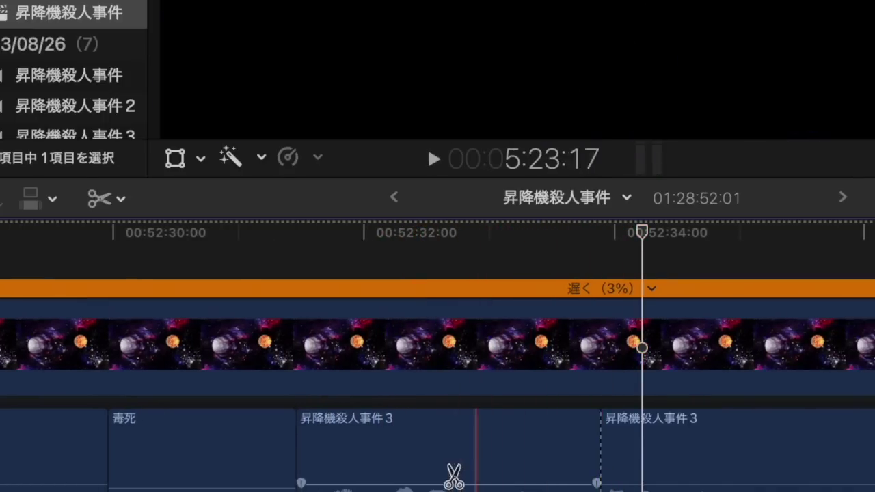
{"action": "left_click", "coordinate": [390, 473]}
{"action": "key", "text": "a"}
{"action": "left_click", "coordinate": [433, 474]}
{"action": "key", "text": "Delete"}
{"action": "key", "text": "space"}
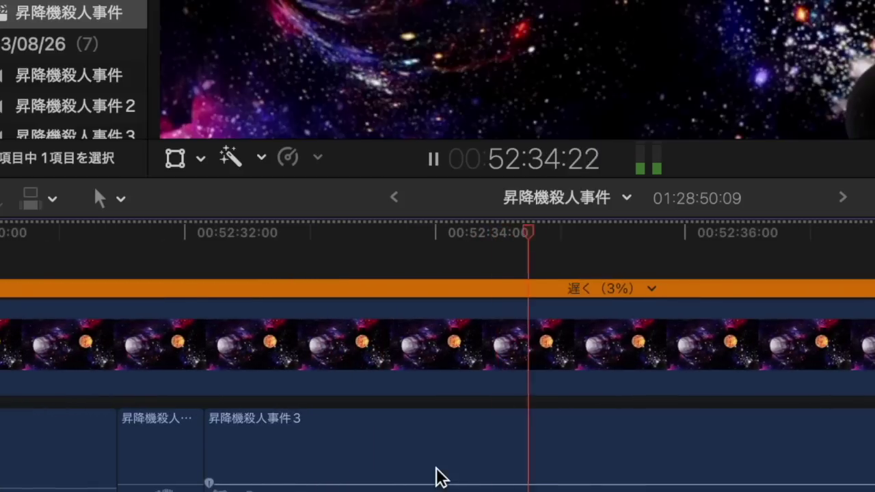
Step: Replace the narration between about 00:52:35:08 and 00:52:38:04 with the 毒死 clip, shortened to about 22 frames
{"action": "key", "text": "space"}
{"action": "key", "text": "b"}
{"action": "left_click", "coordinate": [596, 475]}
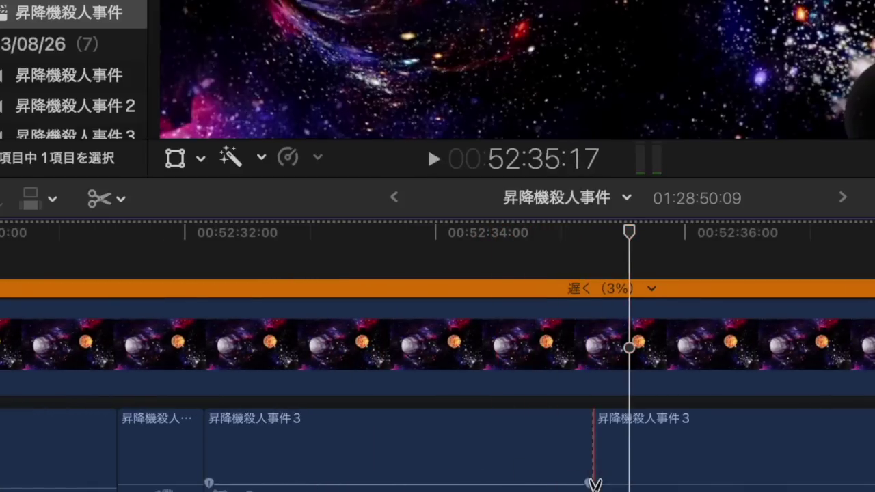
{"action": "scroll", "coordinate": [676, 479], "scroll_direction": "right", "scroll_amount": 5}
{"action": "left_click", "coordinate": [736, 471]}
{"action": "key", "text": "a"}
{"action": "left_click", "coordinate": [664, 468]}
{"action": "key", "text": "BackSpace"}
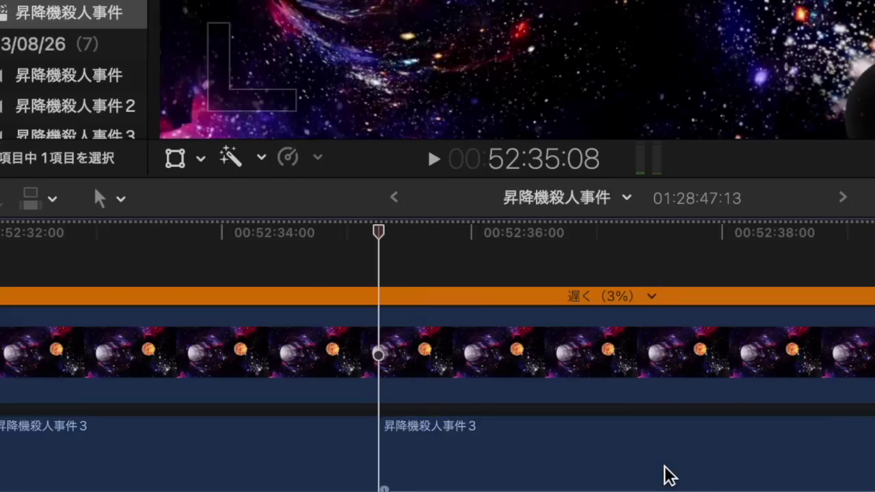
{"action": "key", "text": "super+v"}
{"action": "left_click_drag", "start_coordinate": [571, 457], "coordinate": [463, 458]}
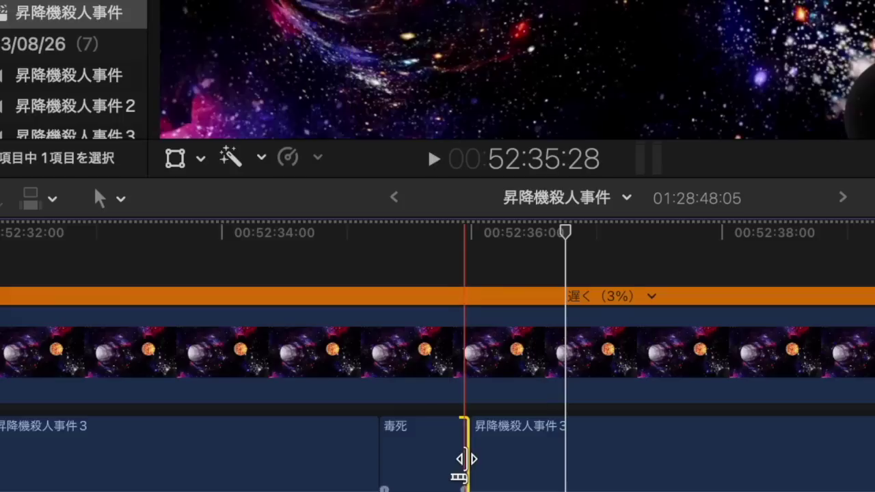
Step: Split the narration at about 00:52:26:06, delete the passage up to the next 毒死 clip together with that clip, and play on
{"action": "scroll", "coordinate": [465, 460], "scroll_direction": "left", "scroll_amount": 10}
{"action": "scroll", "coordinate": [466, 460], "scroll_direction": "left", "scroll_amount": 10}
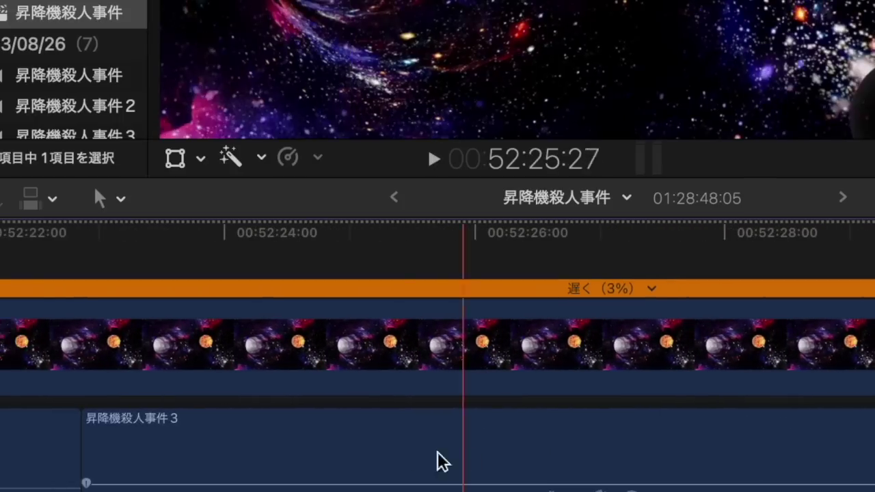
{"action": "key", "text": "space"}
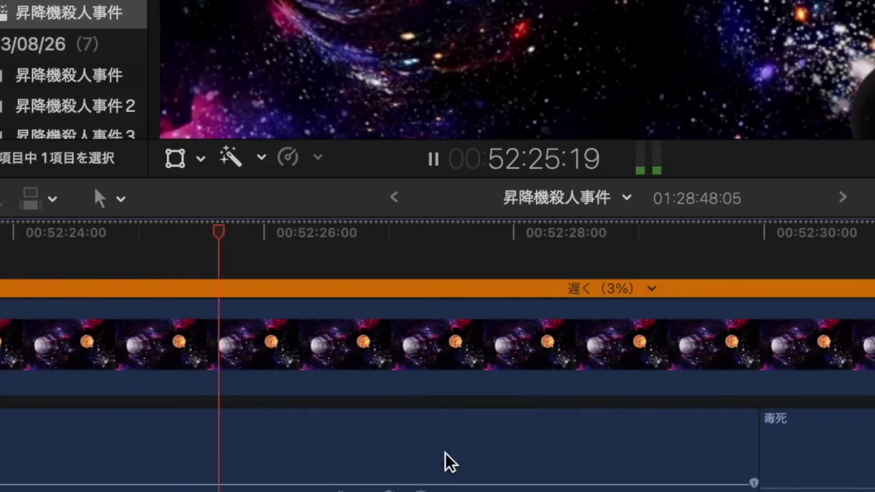
{"action": "key", "text": "space"}
{"action": "key", "text": "b"}
{"action": "left_click", "coordinate": [290, 472]}
{"action": "key", "text": "a"}
{"action": "left_click", "coordinate": [328, 470]}
{"action": "key", "text": "BackSpace"}
{"action": "left_click", "coordinate": [328, 471]}
{"action": "key", "text": "Delete"}
{"action": "key", "text": "space"}
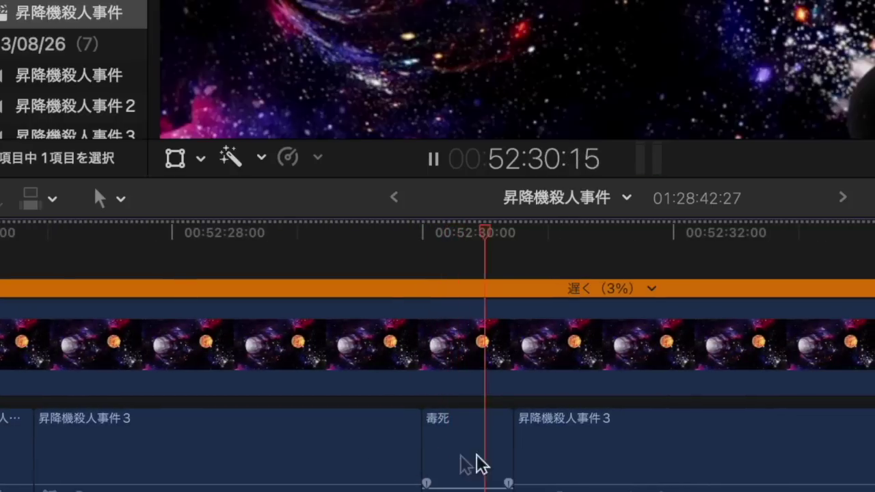
Step: Trim one frame off the narration end before the short 毒死 clip near 00:52:30:00, and shorten that clip to about 11 frames
{"action": "left_click_drag", "start_coordinate": [414, 458], "coordinate": [410, 460]}
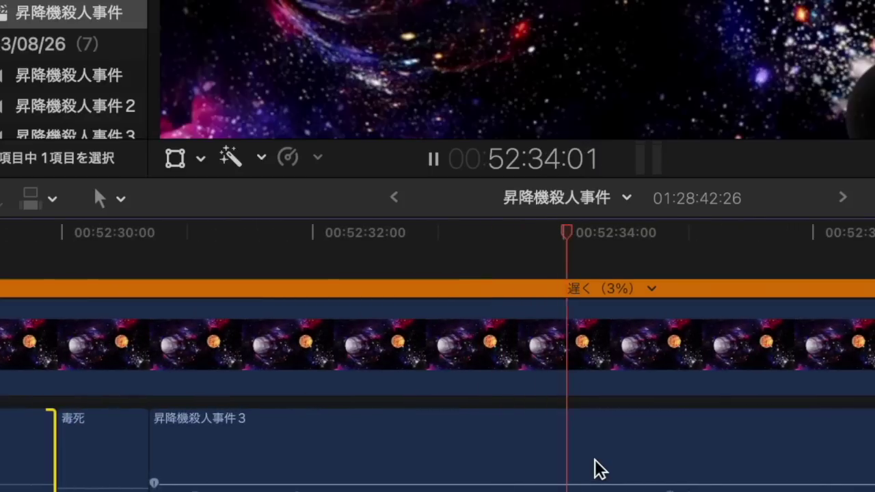
{"action": "left_click", "coordinate": [136, 445]}
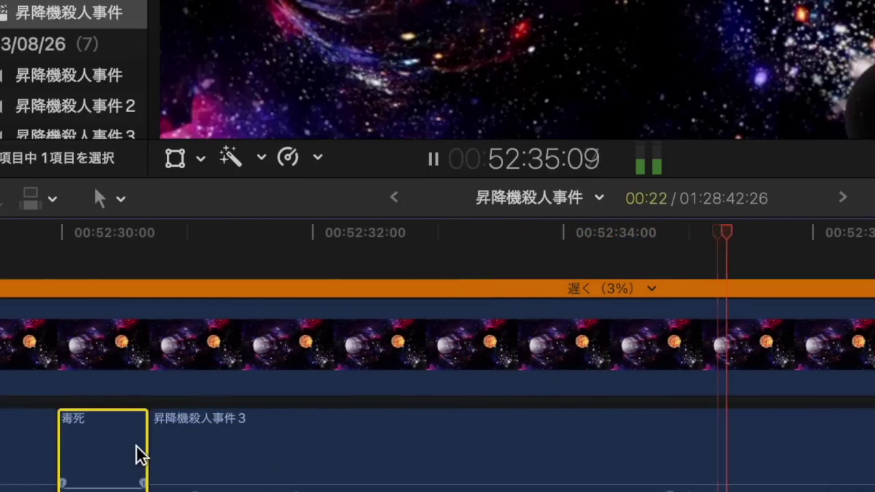
{"action": "left_click", "coordinate": [139, 449]}
{"action": "left_click_drag", "start_coordinate": [140, 449], "coordinate": [95, 449]}
Step: Delete the narration between about 00:52:37:07 and 00:52:40:15
{"action": "key", "text": "space"}
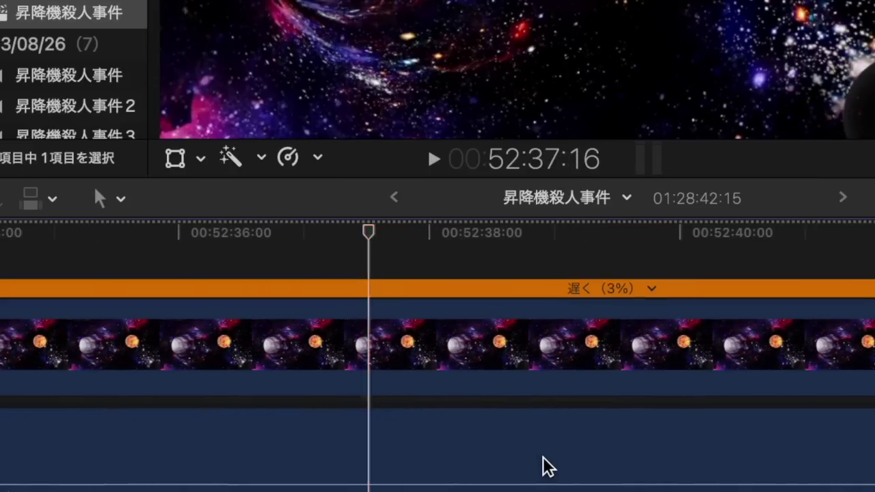
{"action": "key", "text": "b"}
{"action": "left_click", "coordinate": [333, 479]}
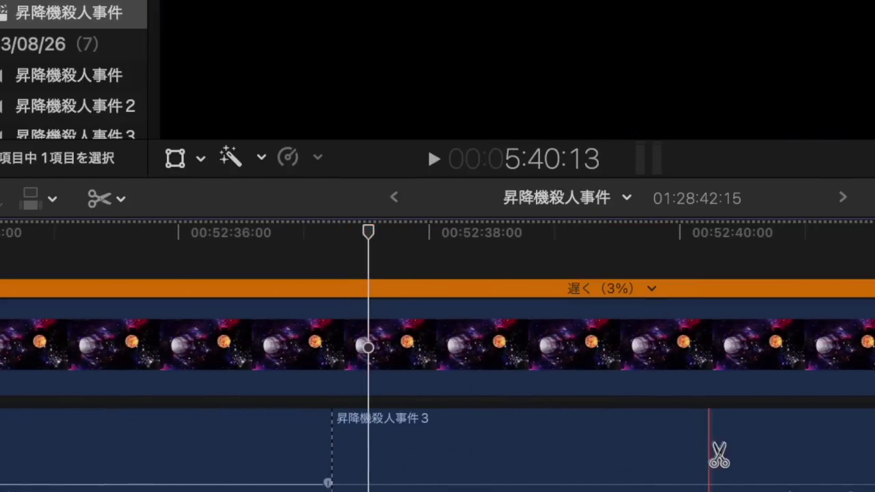
{"action": "left_click", "coordinate": [741, 458]}
{"action": "key", "text": "a"}
{"action": "left_click", "coordinate": [667, 464]}
{"action": "key", "text": "Delete"}
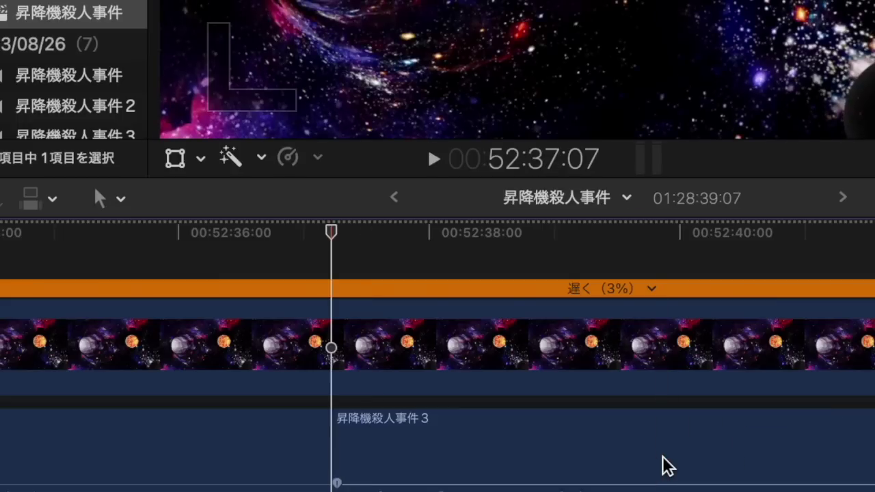
Step: Trim the clip edge after the 00:52:37:07 cut by about two frames and play the narration on to about 00:52:47
{"action": "key", "text": "space"}
{"action": "left_click_drag", "start_coordinate": [526, 449], "coordinate": [536, 449]}
{"action": "scroll", "coordinate": [536, 449], "scroll_direction": "right", "scroll_amount": 3}
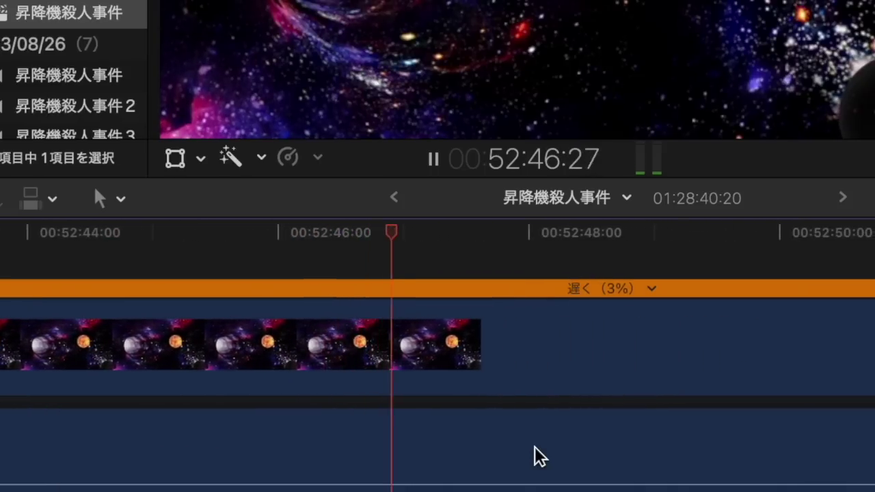
{"action": "key", "text": "space"}
{"action": "key", "text": "space"}
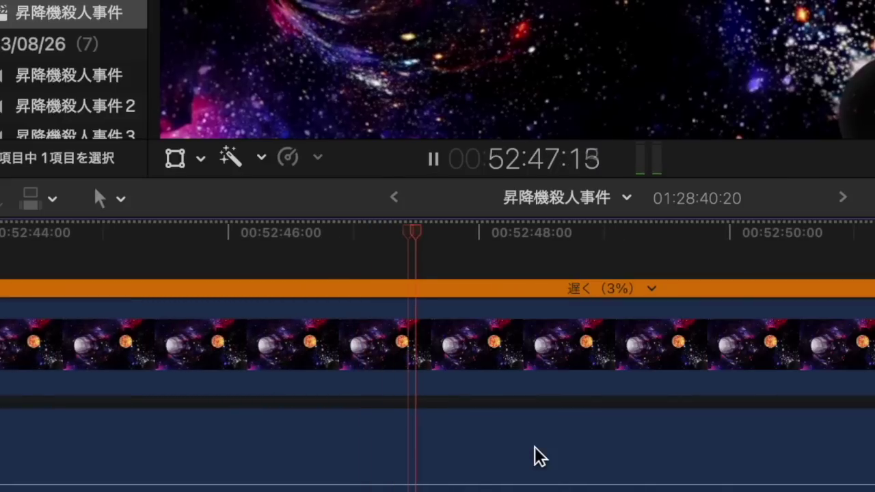
{"action": "key", "text": "space"}
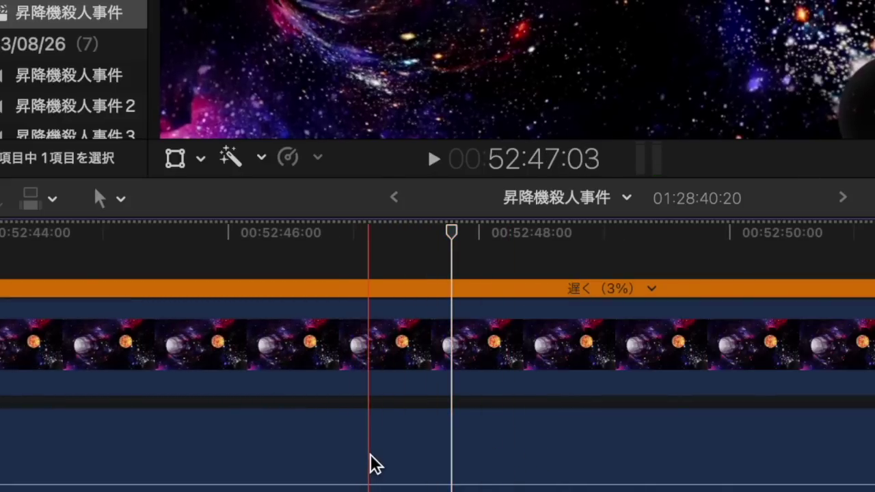
Step: Replace the narration between about 00:52:46:29 and 00:52:47:14 with the 毒死 clip, shortened to about 12 frames, and play on
{"action": "key", "text": "space"}
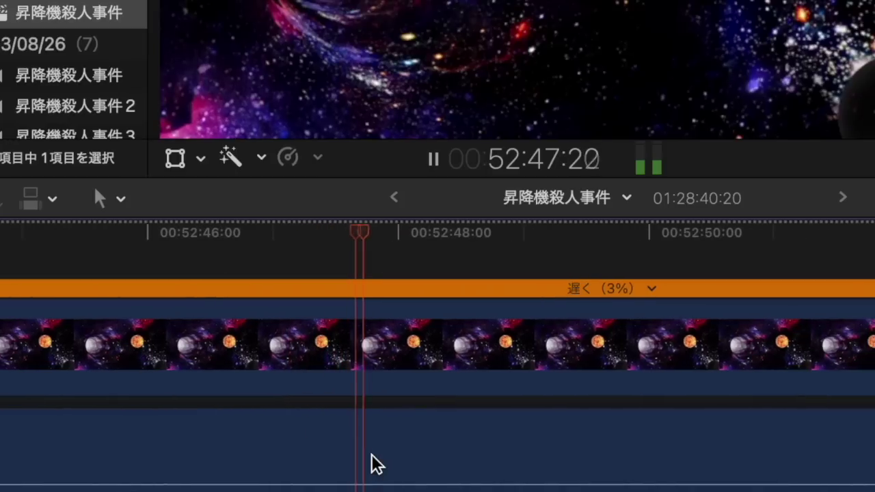
{"action": "key", "text": "space"}
{"action": "key", "text": "b"}
{"action": "left_click", "coordinate": [267, 471]}
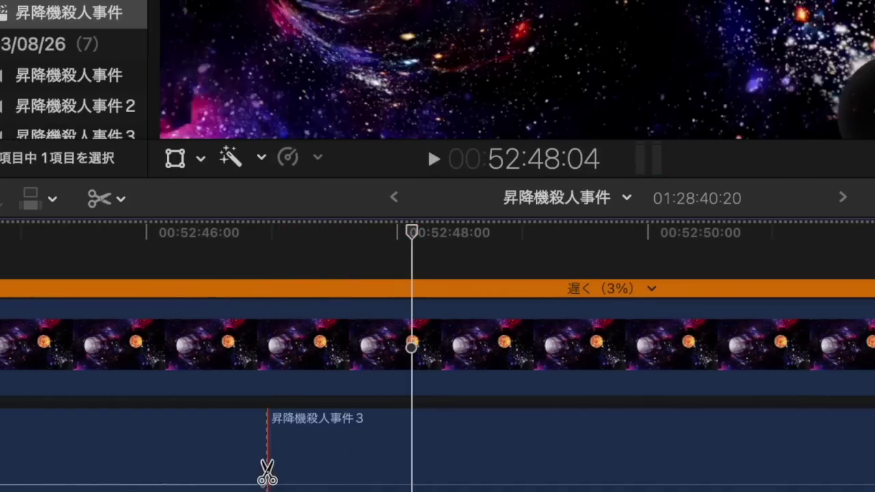
{"action": "left_click", "coordinate": [331, 465]}
{"action": "key", "text": "a"}
{"action": "left_click", "coordinate": [287, 460]}
{"action": "key", "text": "BackSpace"}
{"action": "key", "text": "super+v"}
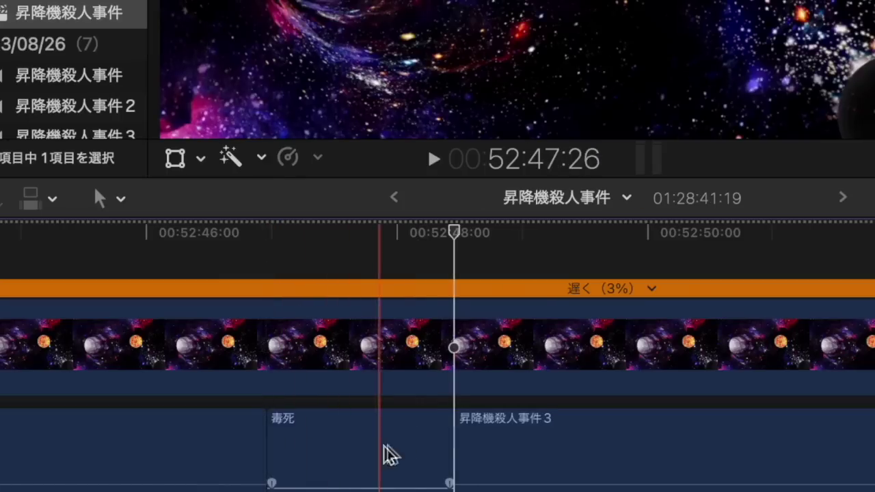
{"action": "left_click", "coordinate": [440, 440]}
{"action": "left_click_drag", "start_coordinate": [445, 442], "coordinate": [308, 445]}
{"action": "key", "text": "space"}
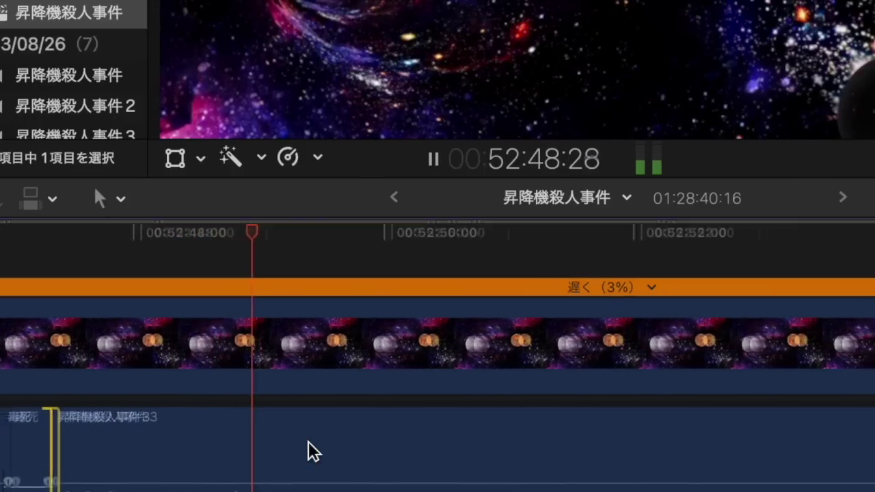
Step: Replace the narration between about 00:52:50:08 and 00:52:55:23 with the 毒死 clip and play across it
{"action": "mouse_move", "coordinate": [290, 483]}
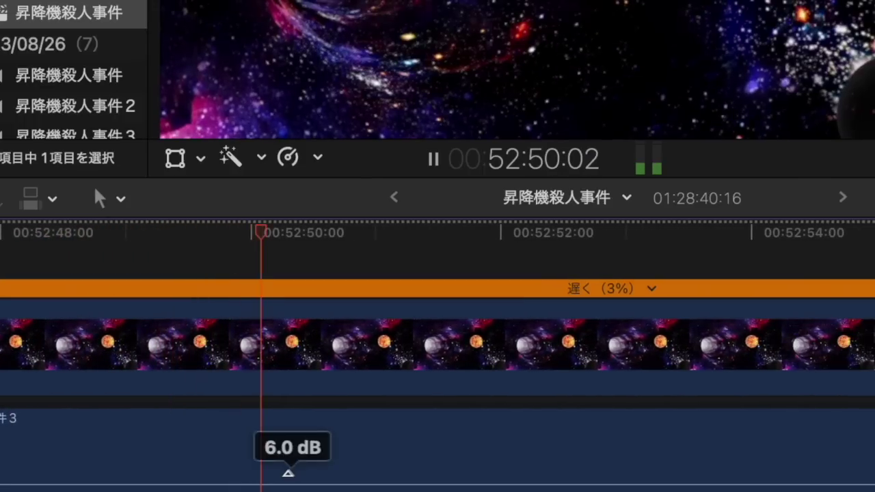
{"action": "key", "text": "space"}
{"action": "key", "text": "b"}
{"action": "left_click", "coordinate": [283, 473]}
{"action": "scroll", "coordinate": [283, 478], "scroll_direction": "right", "scroll_amount": 8}
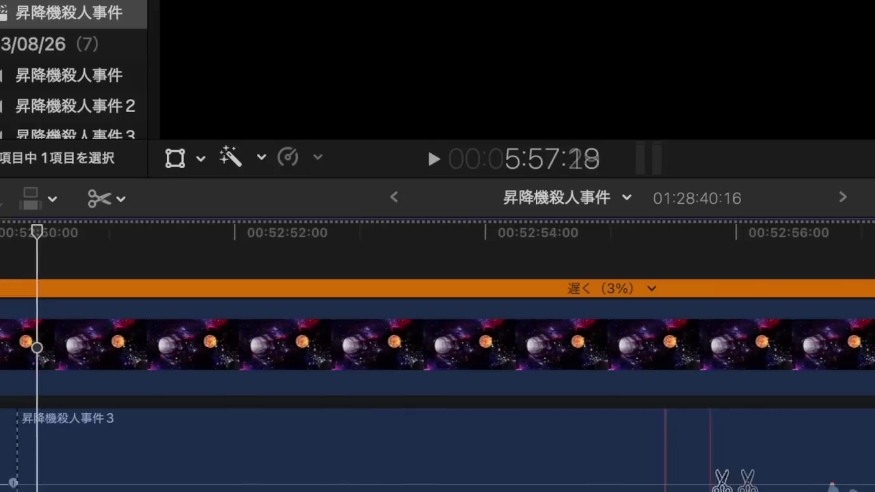
{"action": "key", "text": "a"}
{"action": "left_click", "coordinate": [664, 474]}
{"action": "key", "text": "Delete"}
{"action": "key", "text": "space"}
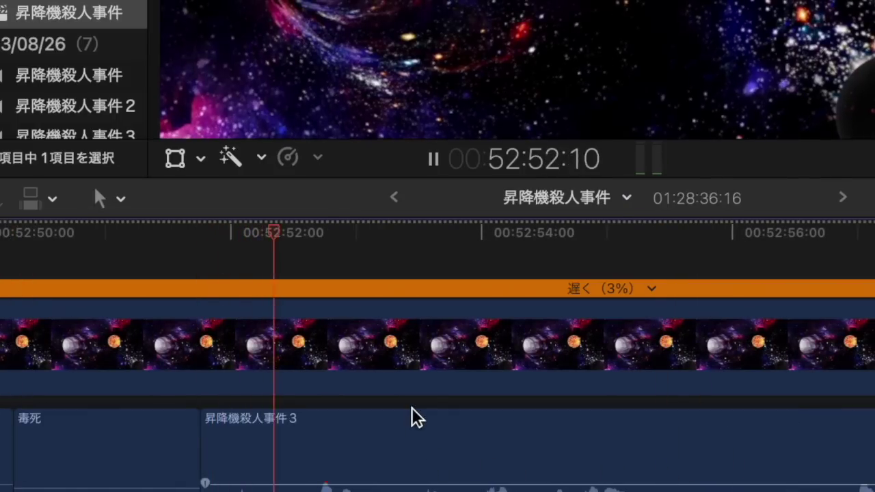
Step: Split the narration at about 00:52:53:12, delete the passage back to the preceding 毒死 clip and play on
{"action": "key", "text": "space"}
{"action": "key", "text": "b"}
{"action": "left_click", "coordinate": [406, 468]}
{"action": "key", "text": "a"}
{"action": "left_click", "coordinate": [385, 471]}
{"action": "key", "text": "Delete"}
{"action": "key", "text": "space"}
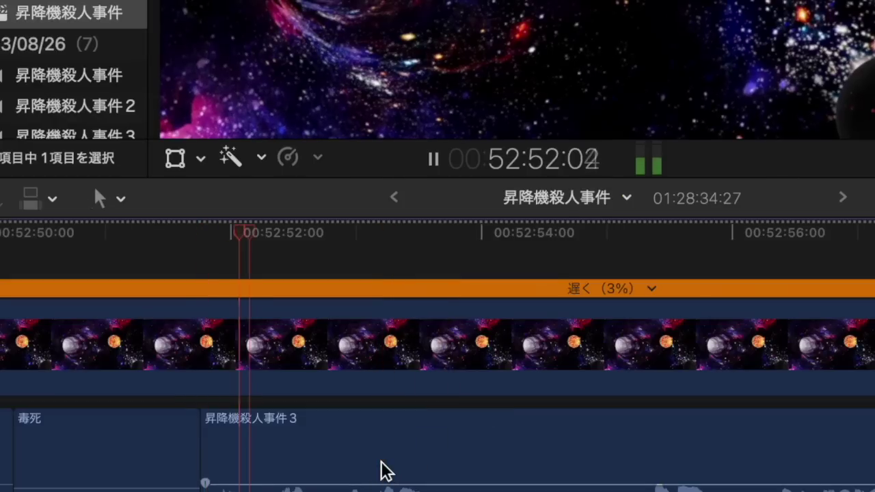
Step: Replace the narration between about 00:52:53:18 and 00:52:55:09 with the 毒死 clip and play across it
{"action": "key", "text": "space"}
{"action": "key", "text": "b"}
{"action": "left_click", "coordinate": [431, 472]}
{"action": "key", "text": "space"}
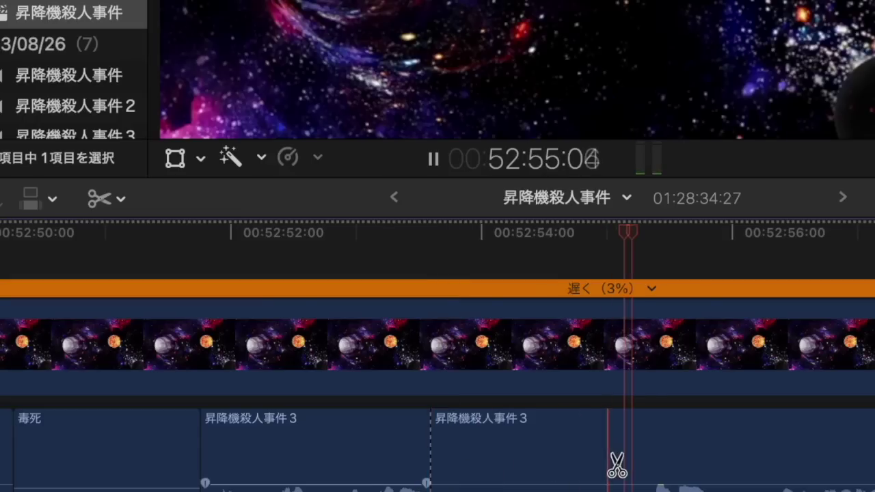
{"action": "key", "text": "space"}
{"action": "left_click", "coordinate": [644, 461]}
{"action": "key", "text": "a"}
{"action": "left_click", "coordinate": [595, 456]}
{"action": "key", "text": "Delete"}
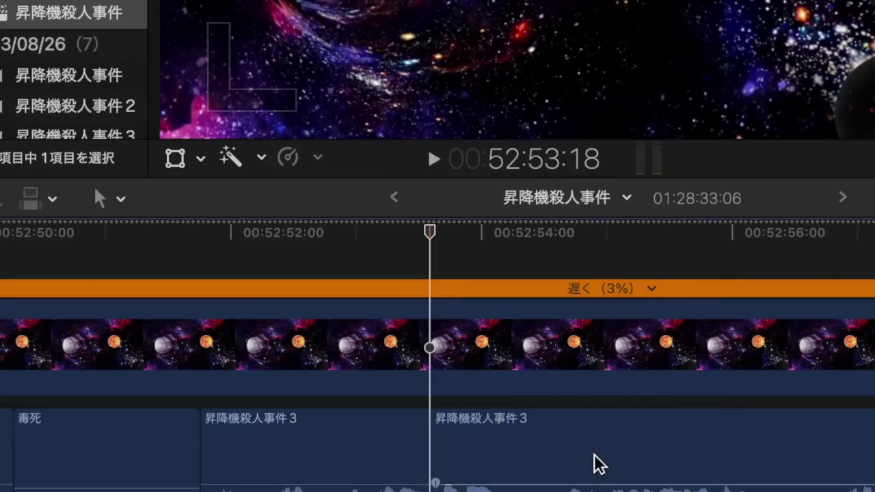
{"action": "key", "text": "super+v"}
{"action": "key", "text": "space"}
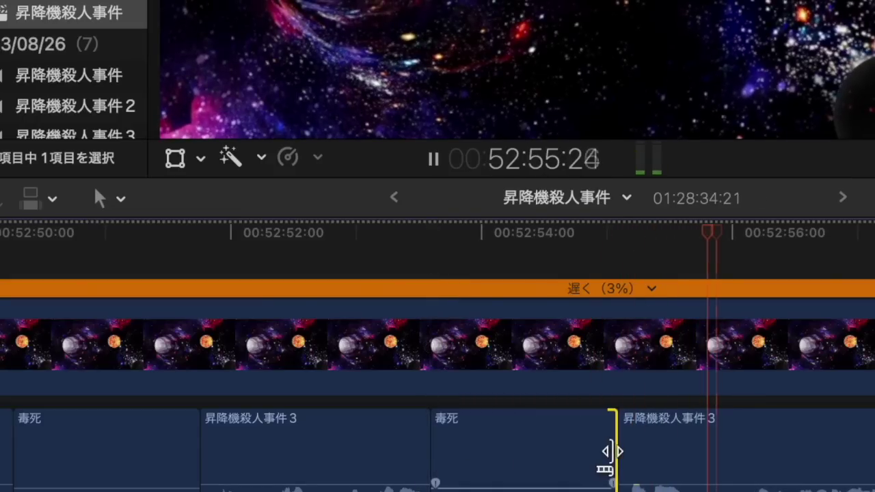
Step: Delete the narration from the end of that 毒死 clip to about 00:52:56:00 and play on to about 00:53:00:02
{"action": "left_click", "coordinate": [730, 468]}
{"action": "key", "text": "a"}
{"action": "left_click", "coordinate": [677, 471]}
{"action": "key", "text": "Delete"}
{"action": "key", "text": "space"}
{"action": "scroll", "coordinate": [683, 471], "scroll_direction": "right", "scroll_amount": 3}
{"action": "key", "text": "space"}
{"action": "scroll", "coordinate": [683, 471], "scroll_direction": "right", "scroll_amount": 2}
{"action": "key", "text": "space"}
{"action": "key", "text": "space"}
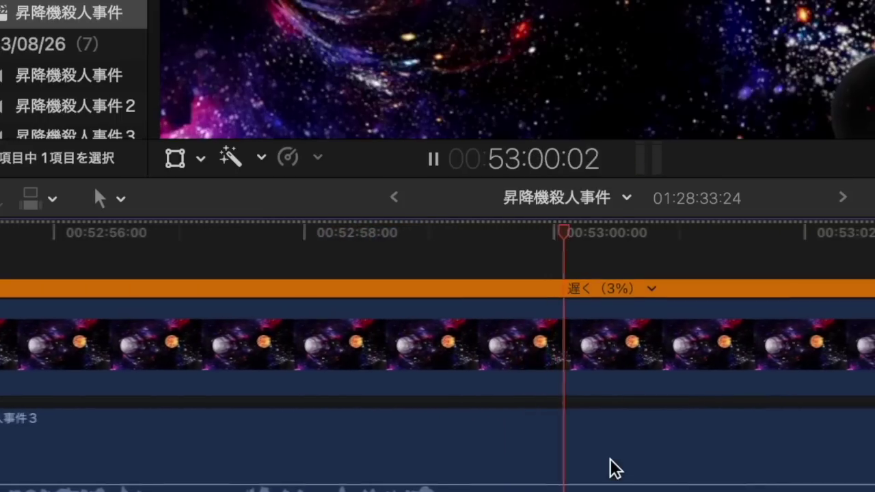
Step: Replace the narration pause starting at about 00:52:59:06 with the 毒死 clip
{"action": "key", "text": "space"}
{"action": "key", "text": "b"}
{"action": "left_click", "coordinate": [531, 470]}
{"action": "key", "text": "a"}
{"action": "left_click", "coordinate": [451, 473]}
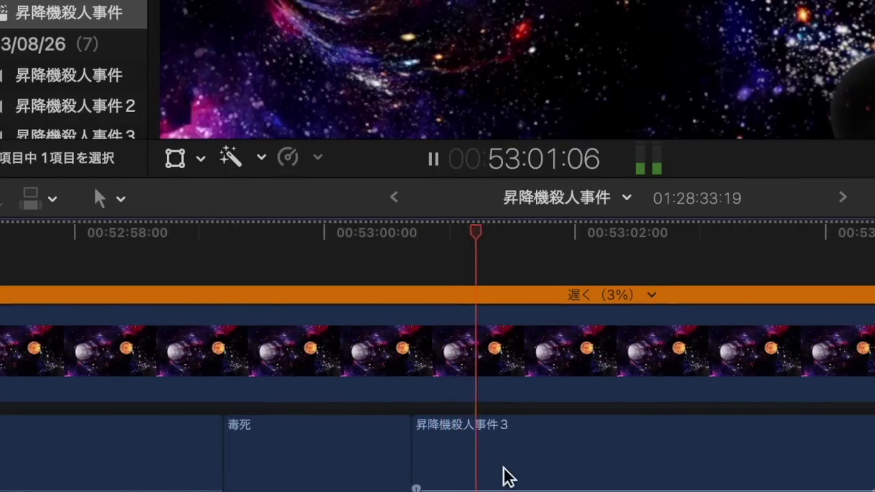
Step: Replace the narration between about 00:53:01:10 and 00:53:04:04 with the 毒死 clip and play across it
{"action": "key", "text": "space"}
{"action": "key", "text": "b"}
{"action": "left_click", "coordinate": [491, 482]}
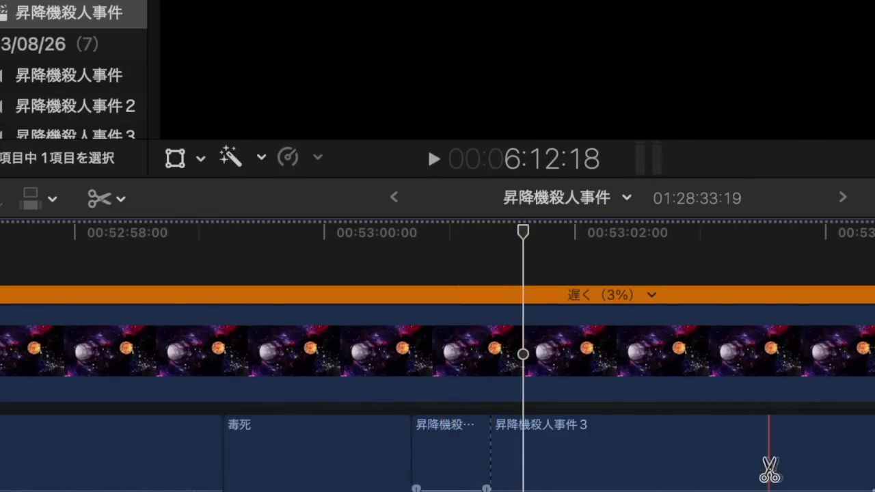
{"action": "left_click", "coordinate": [840, 470]}
{"action": "key", "text": "a"}
{"action": "left_click", "coordinate": [768, 464]}
{"action": "key", "text": "BackSpace"}
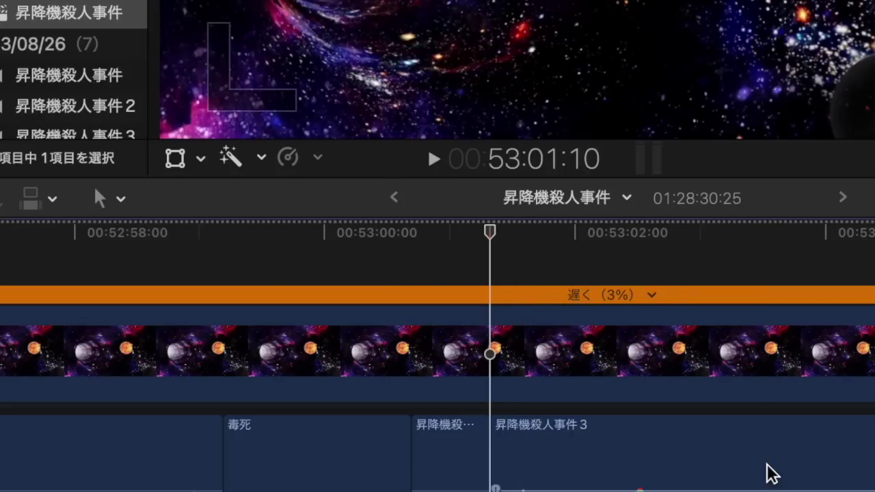
{"action": "key", "text": "super+v"}
{"action": "key", "text": "space"}
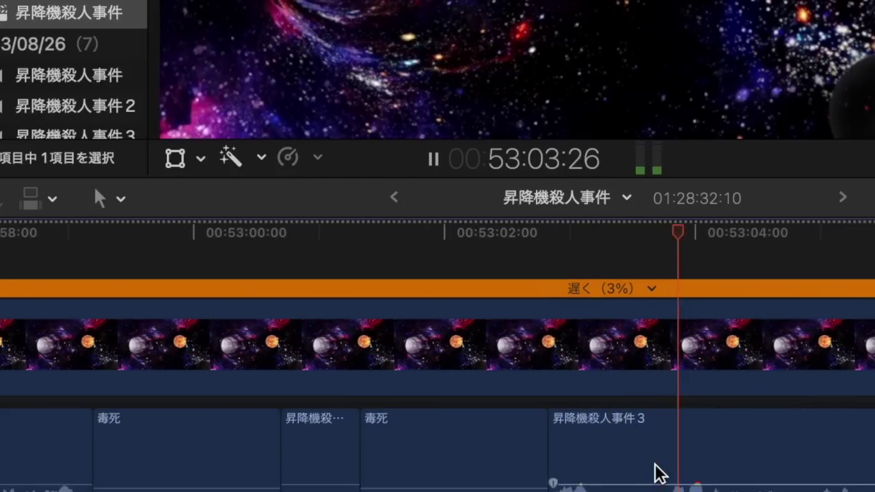
Step: Delete the narration between the end of the 毒死 clip and about 00:53:03:22, and play on to about 00:53:05:01
{"action": "key", "text": "space"}
{"action": "left_click", "coordinate": [625, 469]}
{"action": "key", "text": "Delete"}
{"action": "key", "text": "space"}
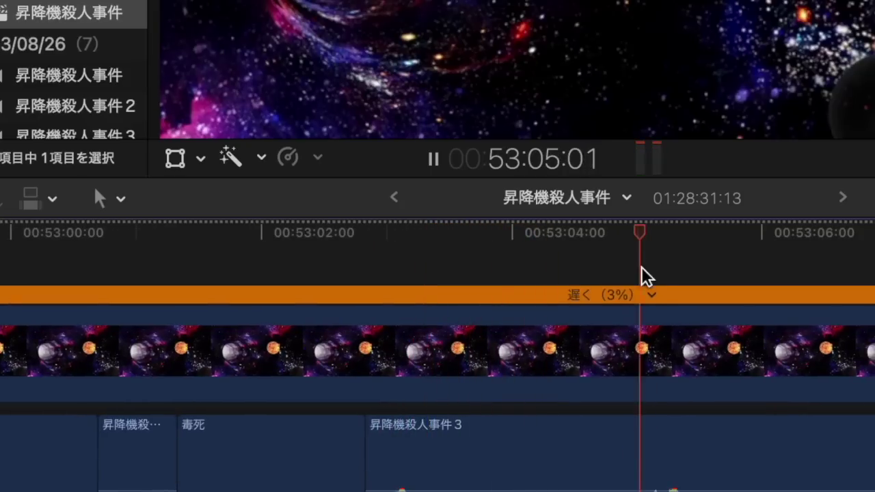
Step: Split the narration at about 00:53:05:01, delete the passage back to the preceding 毒死 clip and play on
{"action": "key", "text": "space"}
{"action": "key", "text": "b"}
{"action": "left_click", "coordinate": [640, 453]}
{"action": "key", "text": "a"}
{"action": "left_click", "coordinate": [611, 459]}
{"action": "key", "text": "Delete"}
{"action": "key", "text": "space"}
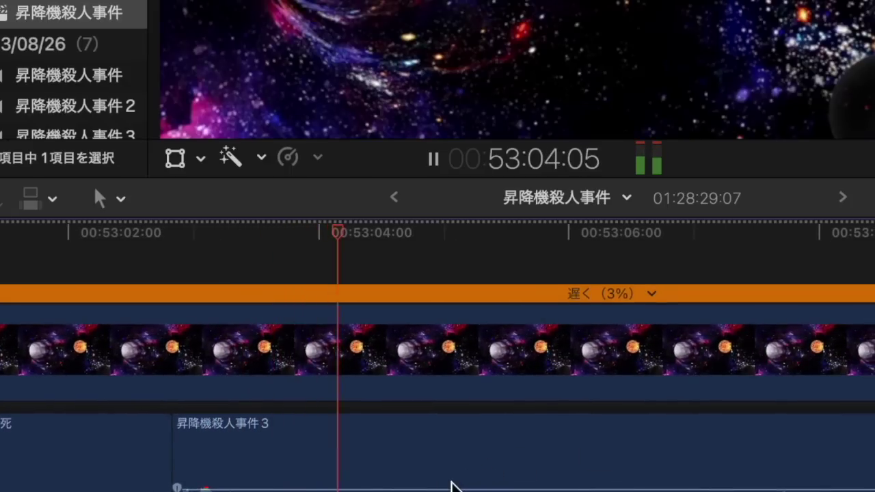
Step: Replace the narration between about 00:53:04:24 and 00:53:06:20 with the 毒死 clip and play on to about 00:53:09:10
{"action": "left_click_drag", "start_coordinate": [451, 486], "coordinate": [428, 479]}
{"action": "key", "text": "b"}
{"action": "left_click", "coordinate": [418, 478]}
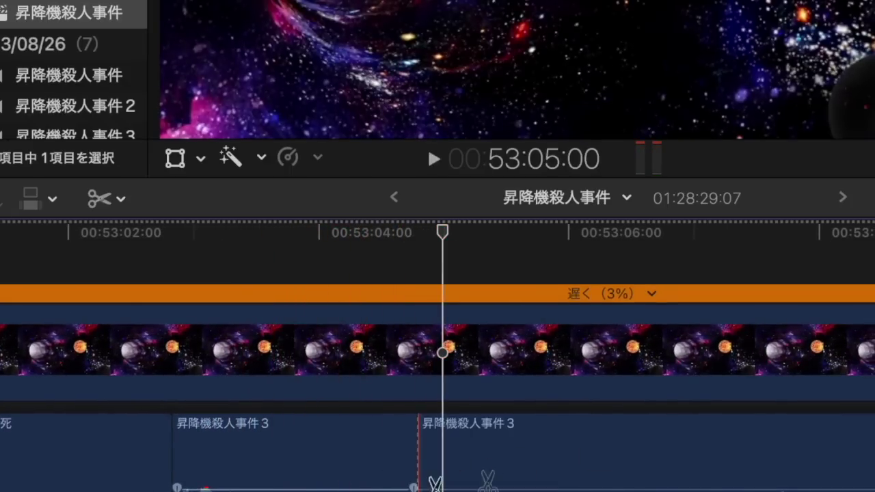
{"action": "key", "text": "space"}
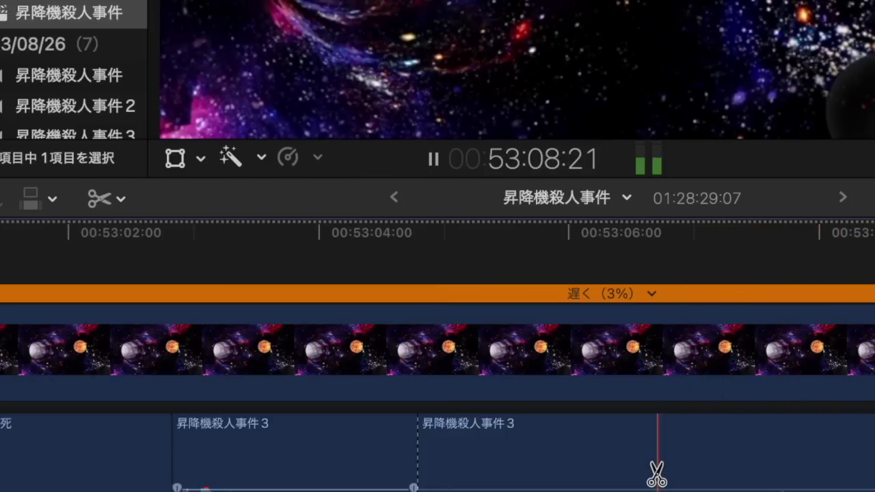
{"action": "left_click", "coordinate": [652, 464]}
{"action": "key", "text": "space"}
{"action": "key", "text": "a"}
{"action": "left_click", "coordinate": [595, 469]}
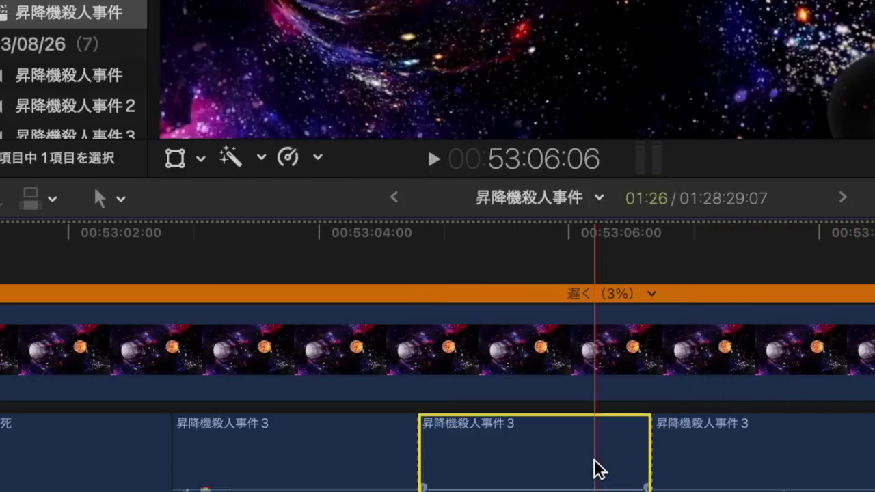
{"action": "key", "text": "BackSpace"}
{"action": "key", "text": "super+v"}
{"action": "key", "text": "space"}
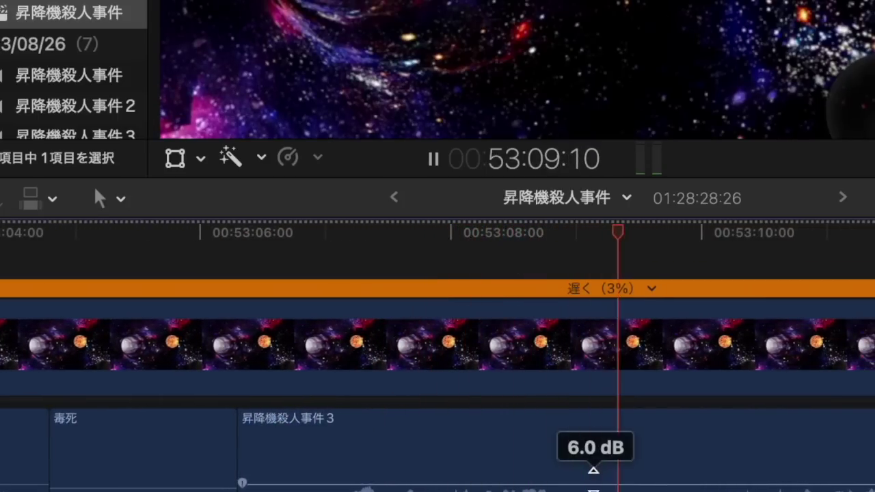
Step: Replace the narration between about 00:53:09:04 and 00:53:10:03 with the 毒死 clip, shortened to about 25 frames, and play on
{"action": "key", "text": "b"}
{"action": "left_click", "coordinate": [592, 475]}
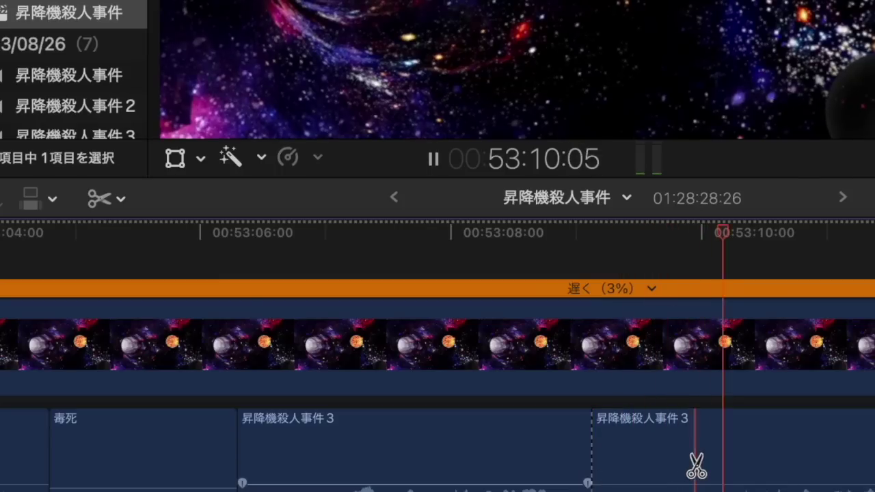
{"action": "key", "text": "space"}
{"action": "key", "text": "a"}
{"action": "left_click", "coordinate": [688, 465]}
{"action": "key", "text": "Delete"}
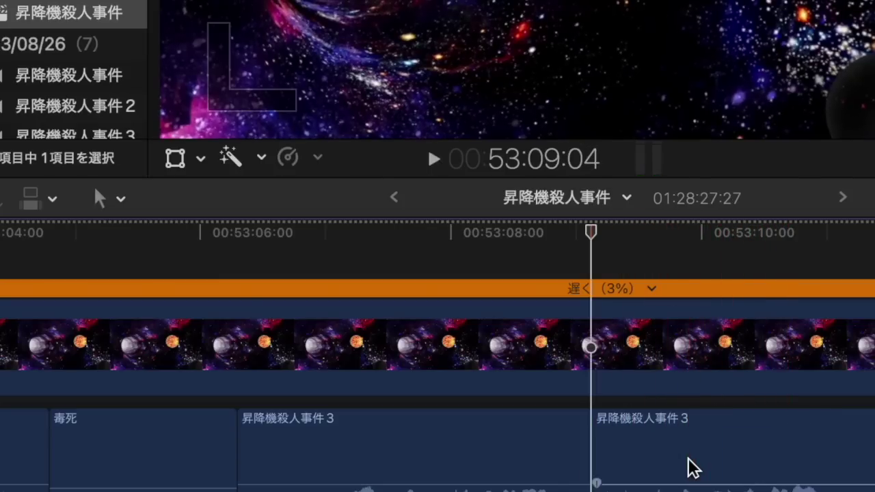
{"action": "key", "text": "super+v"}
{"action": "left_click_drag", "start_coordinate": [768, 451], "coordinate": [683, 451]}
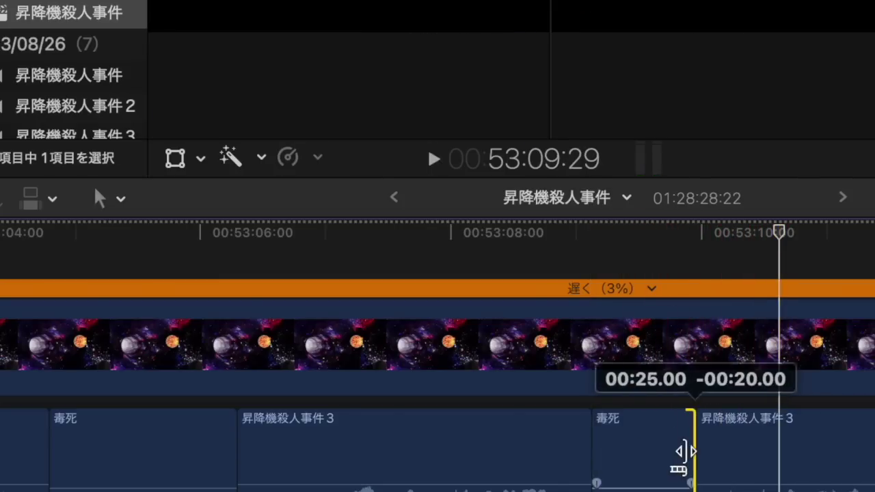
{"action": "key", "text": "space"}
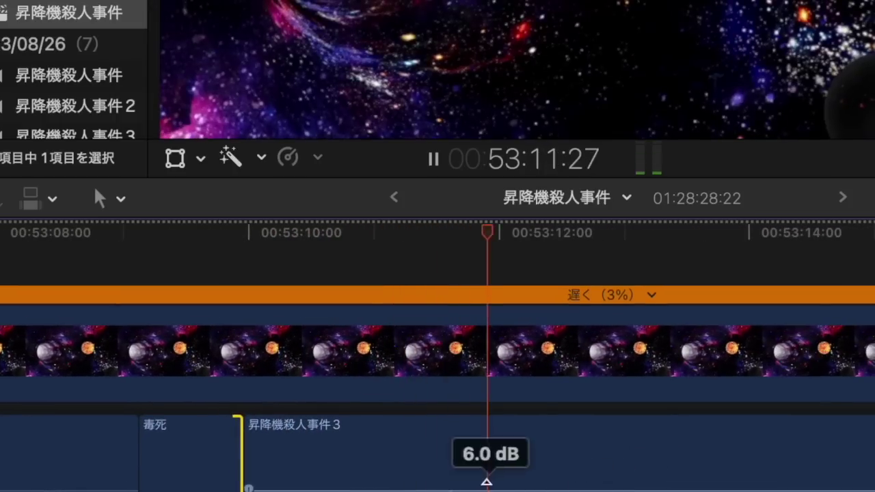
Step: Replace the narration between about 00:53:11:26 and 00:53:14:24 with the 毒死 clip and play across it
{"action": "key", "text": "space"}
{"action": "key", "text": "b"}
{"action": "left_click", "coordinate": [481, 471]}
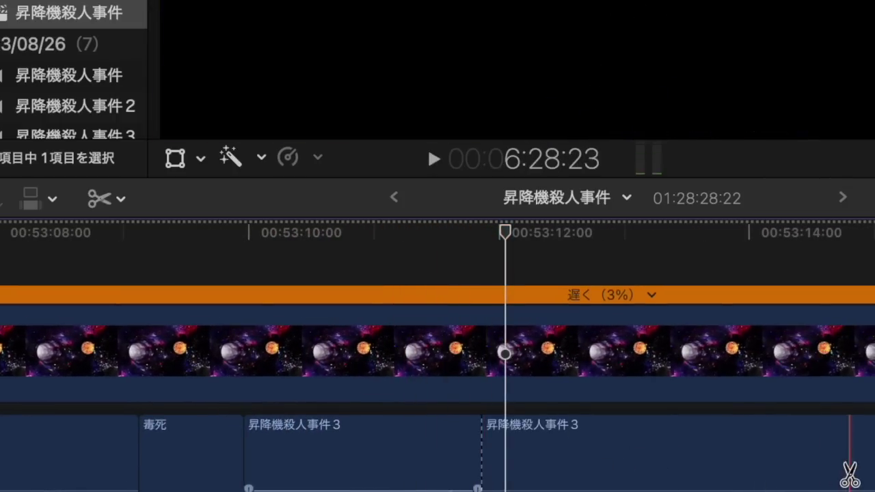
{"action": "key", "text": "a"}
{"action": "left_click", "coordinate": [798, 472]}
{"action": "key", "text": "Delete"}
{"action": "key", "text": "super+v"}
{"action": "key", "text": "space"}
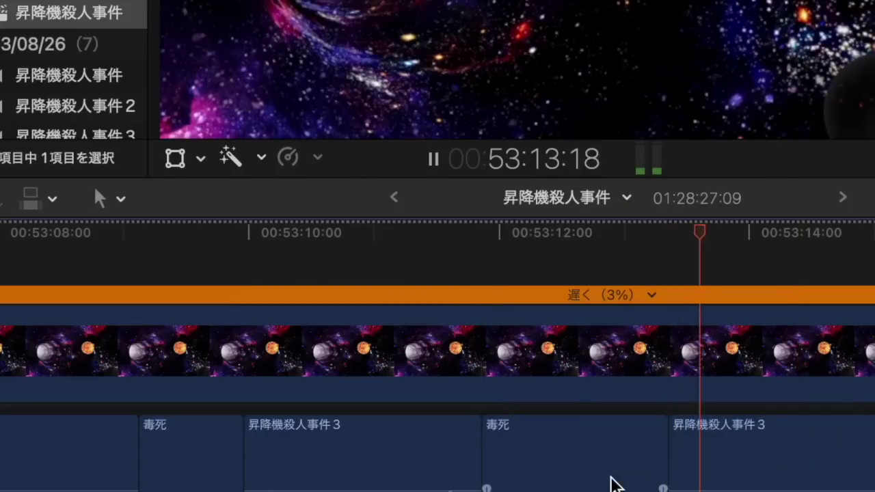
Step: Delete the short narration passage directly after the 毒死 clip ending near 00:53:13:11 and play on to about 00:53:21:26
{"action": "key", "text": "space"}
{"action": "key", "text": "b"}
{"action": "left_click", "coordinate": [703, 470]}
{"action": "key", "text": "a"}
{"action": "left_click", "coordinate": [679, 473]}
{"action": "key", "text": "Delete"}
{"action": "key", "text": "space"}
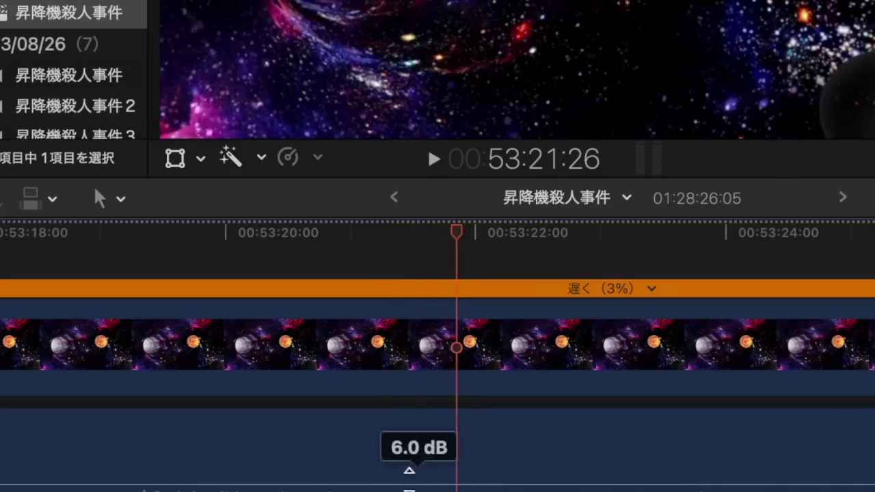
Step: Replace the narration between about 00:53:21:12 and 00:53:23:17 with the 毒死 clip and play on to about 00:53:25:12
{"action": "key", "text": "space"}
{"action": "key", "text": "b"}
{"action": "left_click", "coordinate": [400, 479]}
{"action": "left_click", "coordinate": [668, 459]}
{"action": "key", "text": "a"}
{"action": "left_click", "coordinate": [610, 462]}
{"action": "key", "text": "BackSpace"}
{"action": "key", "text": "super+v"}
{"action": "key", "text": "space"}
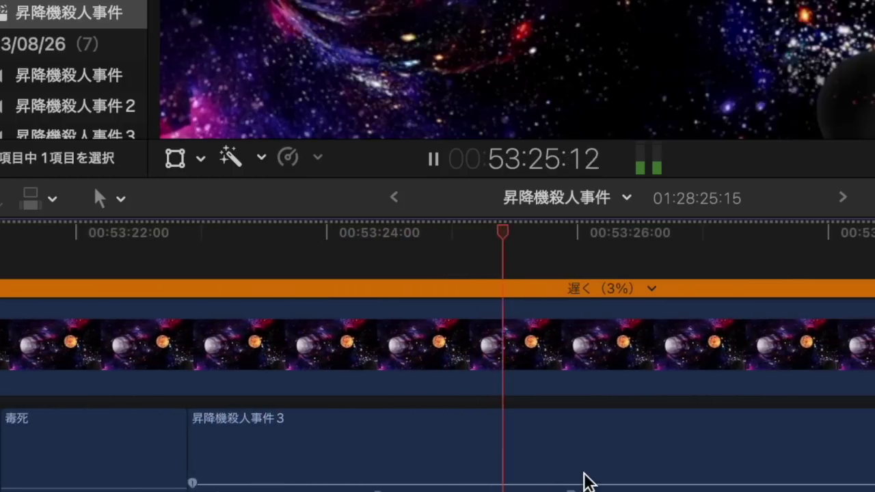
Step: Cut the narration between about 00:53:24:09 and 00:53:25:26 and play across the new cut
{"action": "key", "text": "space"}
{"action": "key", "text": "b"}
{"action": "left_click", "coordinate": [559, 479]}
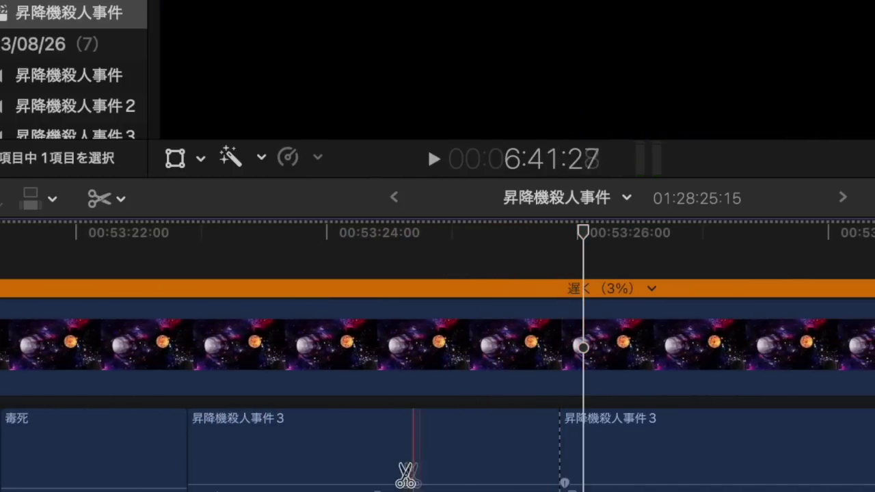
{"action": "left_click", "coordinate": [366, 472]}
{"action": "key", "text": "a"}
{"action": "left_click", "coordinate": [392, 474]}
{"action": "key", "text": "Delete"}
{"action": "key", "text": "space"}
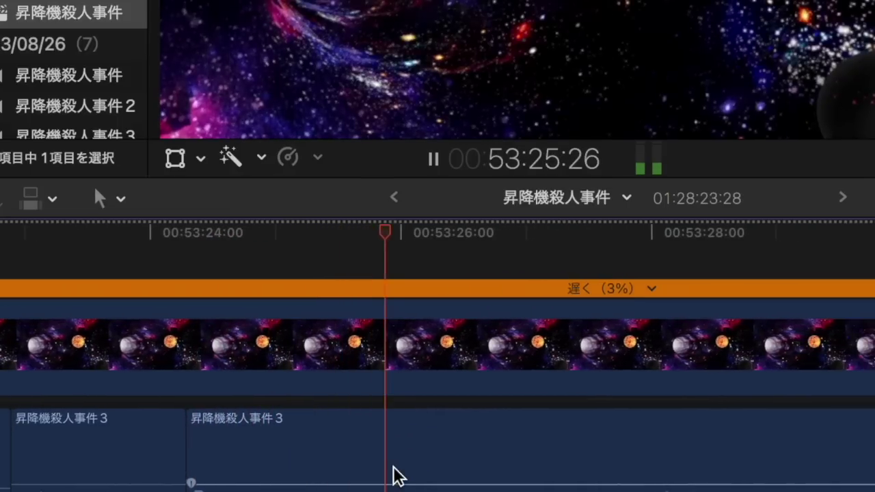
Step: Split the narration at about 00:53:27:18 and again at about 00:53:27:07
{"action": "key", "text": "space"}
{"action": "key", "text": "b"}
{"action": "left_click", "coordinate": [429, 478]}
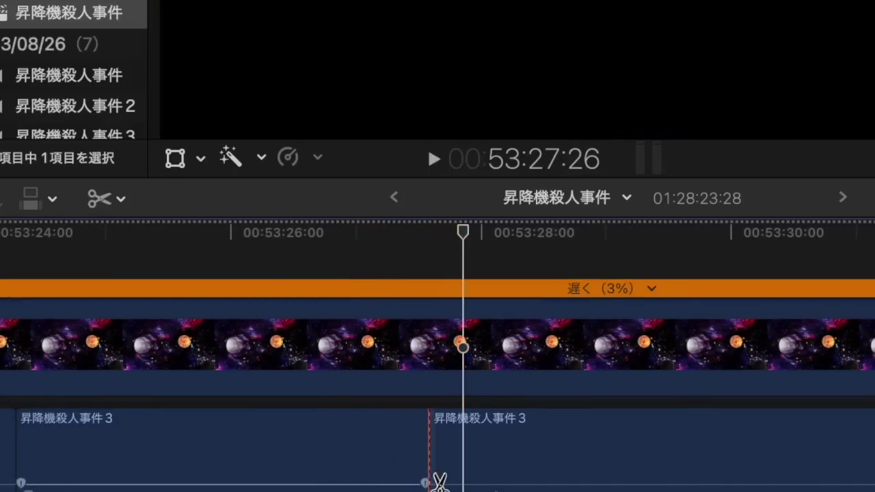
{"action": "left_click", "coordinate": [387, 478]}
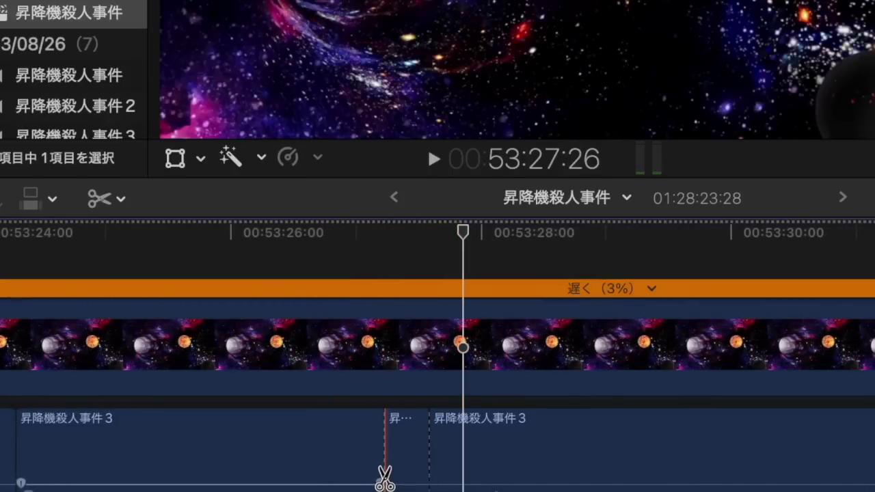
Step: Trim the cut at about 00:53:27:07, insert the 毒死 clip there shortened to about one frame, and play on
{"action": "key", "text": "a"}
{"action": "left_click", "coordinate": [387, 449]}
{"action": "left_click_drag", "start_coordinate": [387, 451], "coordinate": [392, 453]}
{"action": "key", "text": "space"}
{"action": "key", "text": "space"}
{"action": "key", "text": "super+v"}
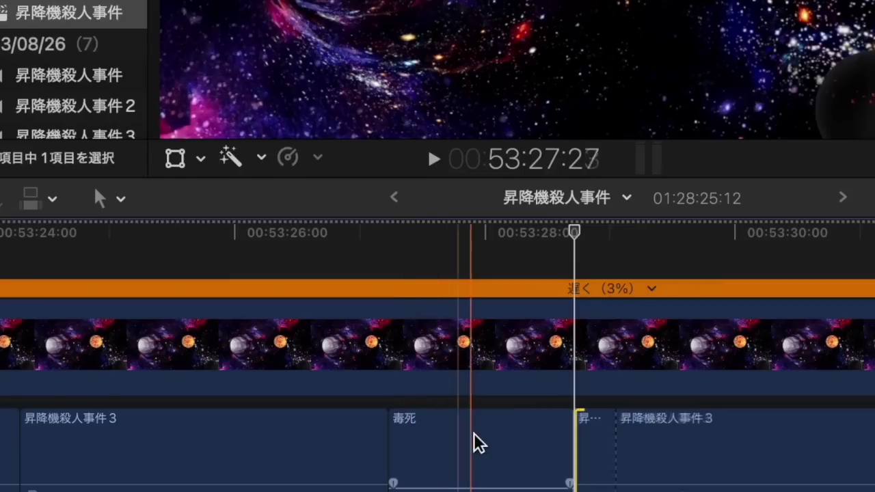
{"action": "left_click_drag", "start_coordinate": [572, 440], "coordinate": [284, 448]}
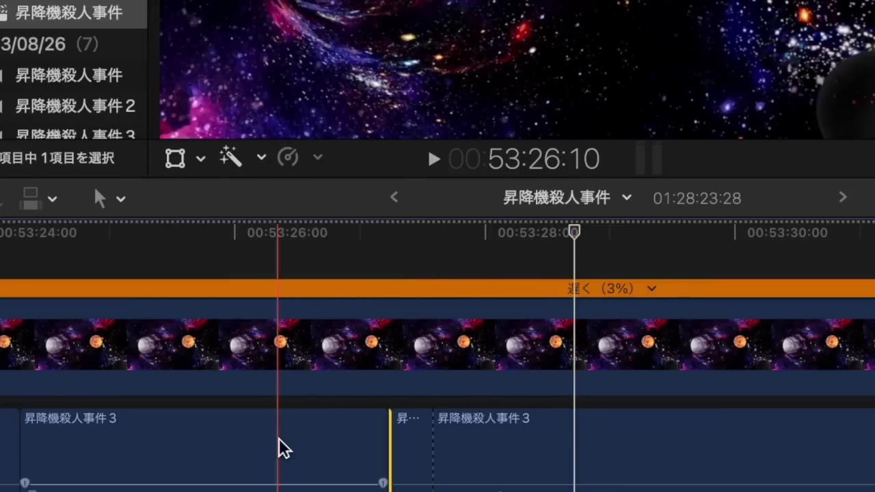
{"action": "key", "text": "space"}
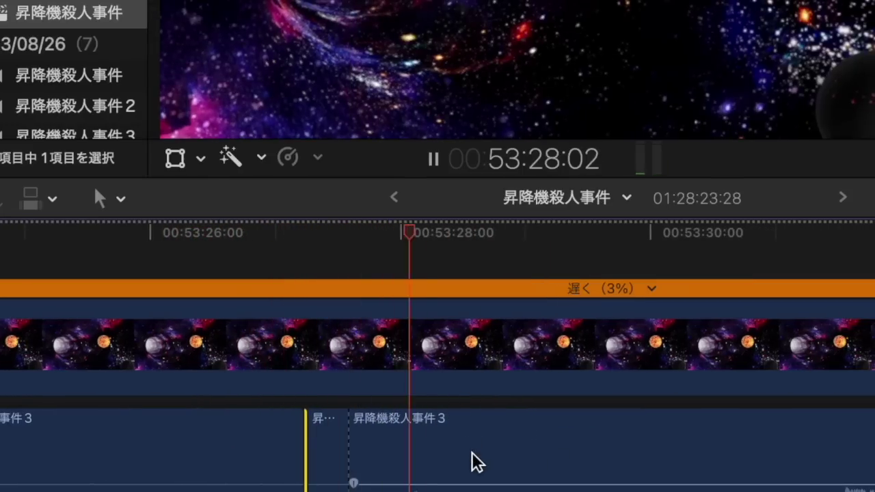
Step: Replace the narration between about 00:53:27:18 and 00:53:31:13 with the 毒死 clip and play across it
{"action": "key", "text": "space"}
{"action": "key", "text": "b"}
{"action": "left_click", "coordinate": [831, 462]}
{"action": "key", "text": "a"}
{"action": "left_click", "coordinate": [730, 458]}
{"action": "key", "text": "Delete"}
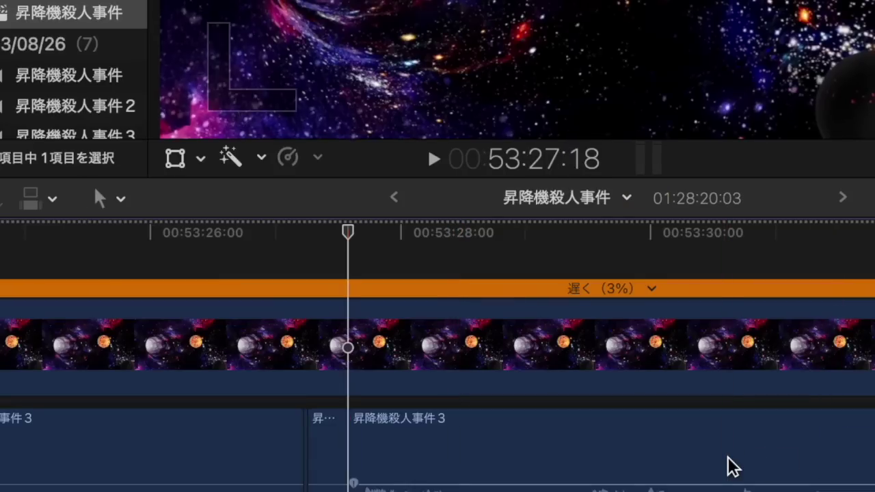
{"action": "key", "text": "space"}
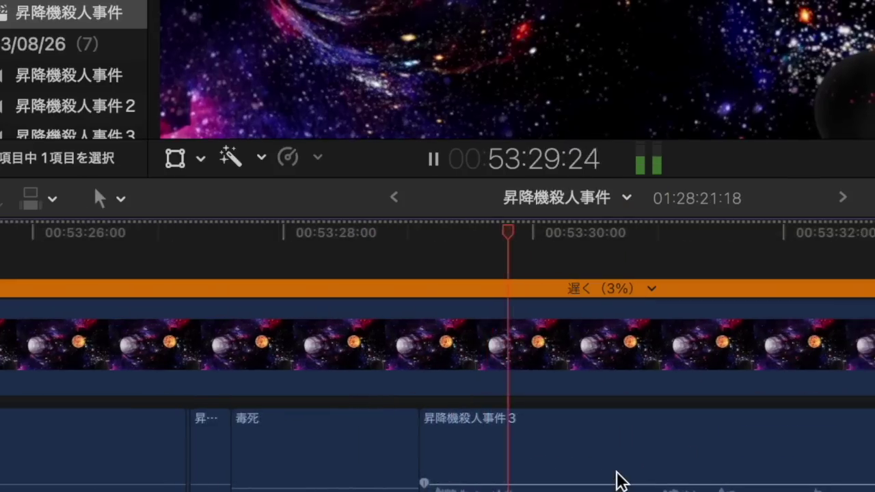
Step: Delete the narration passage directly after the 毒死 clip ending near 00:53:29:03 and play on to about 00:53:30:24
{"action": "key", "text": "space"}
{"action": "key", "text": "b"}
{"action": "left_click", "coordinate": [553, 474]}
{"action": "key", "text": "a"}
{"action": "left_click", "coordinate": [519, 477]}
{"action": "key", "text": "Delete"}
{"action": "key", "text": "space"}
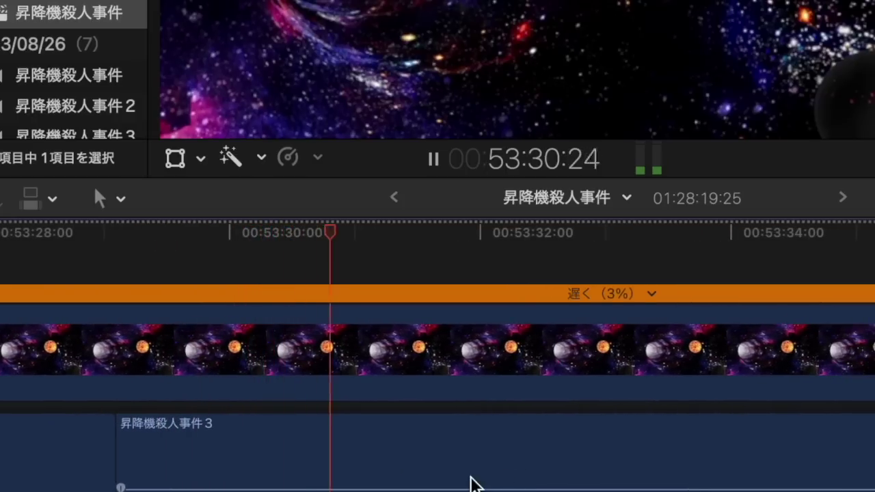
Step: Cut the narration between about 00:53:31:22 and 00:53:32:22
{"action": "mouse_move", "coordinate": [434, 488]}
{"action": "key", "text": "b"}
{"action": "left_click", "coordinate": [440, 477]}
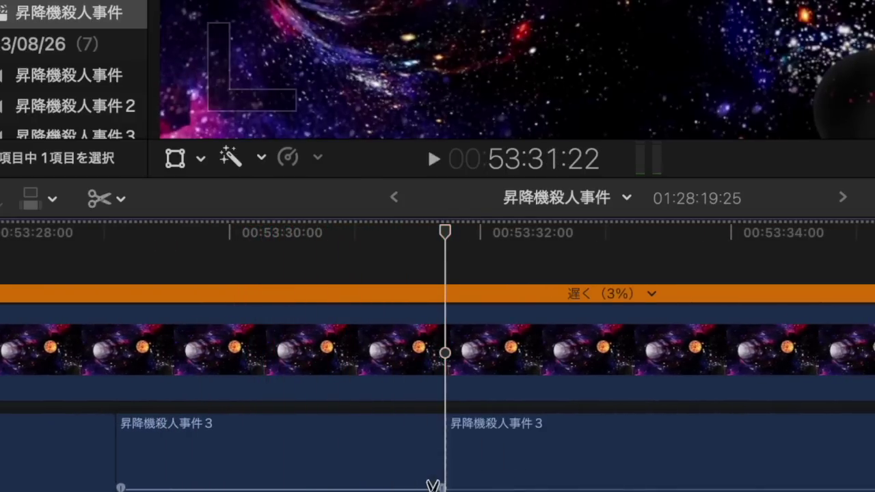
{"action": "key", "text": "a"}
{"action": "left_click", "coordinate": [524, 470]}
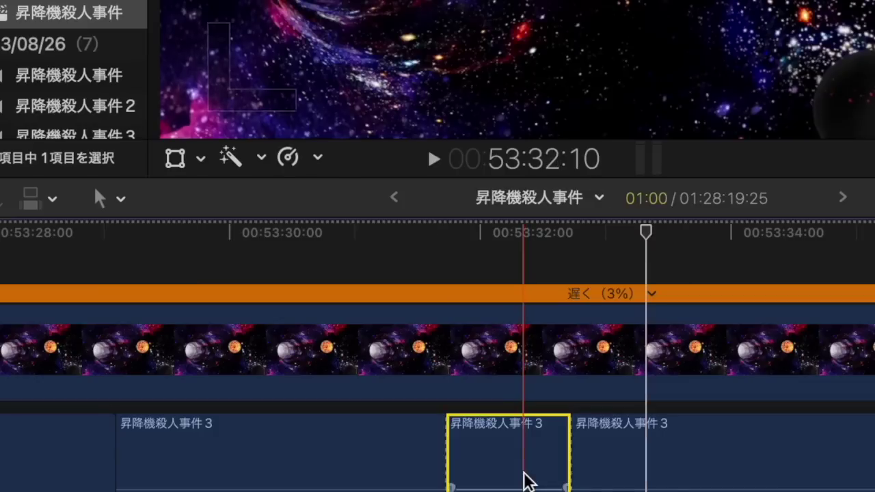
{"action": "key", "text": "BackSpace"}
Step: Delete the narration piece before the 00:53:31:22 cut, back to the preceding 毒死 clip, and play on
{"action": "left_click", "coordinate": [348, 464]}
{"action": "key", "text": "BackSpace"}
{"action": "key", "text": "space"}
{"action": "scroll", "coordinate": [348, 463], "scroll_direction": "right", "scroll_amount": 1}
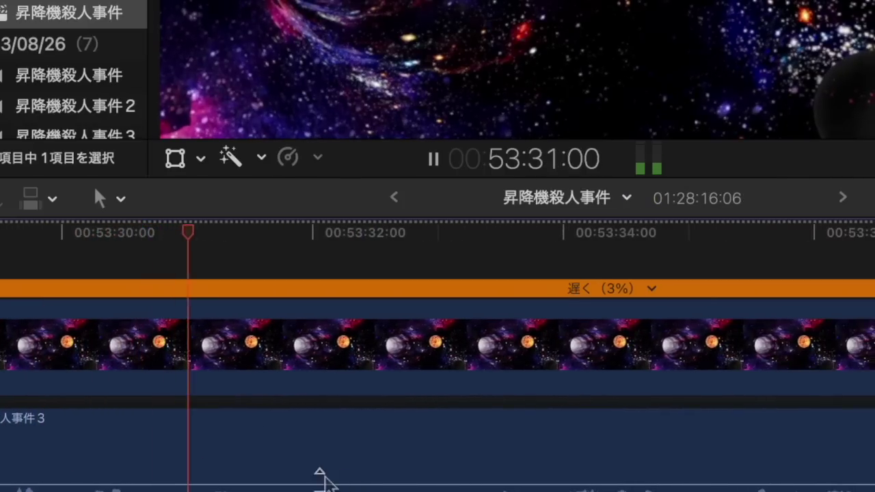
Step: Replace the narration between about 00:53:31:20 and 00:53:35:13 with the copied 毒死 clip and play across it
{"action": "key", "text": "b"}
{"action": "left_click", "coordinate": [270, 472]}
{"action": "key", "text": "space"}
{"action": "key", "text": "space"}
{"action": "left_click", "coordinate": [744, 450]}
{"action": "key", "text": "a"}
{"action": "left_click", "coordinate": [681, 449]}
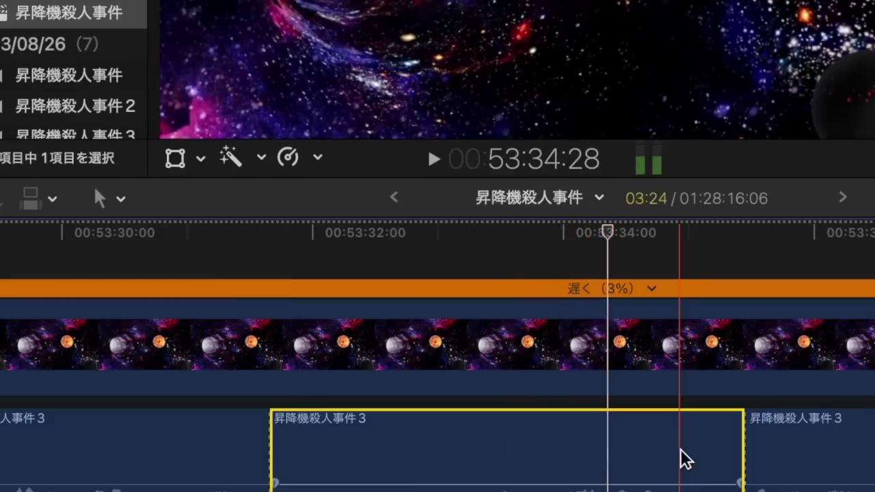
{"action": "key", "text": "BackSpace"}
{"action": "key", "text": "super+v"}
{"action": "key", "text": "space"}
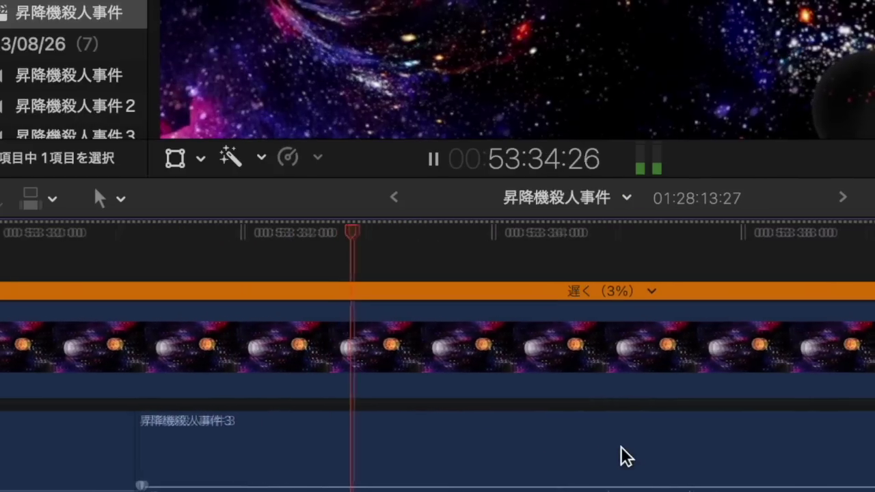
Step: Delete the narration between about 00:53:35:15 and 00:53:36:11 and play on
{"action": "scroll", "coordinate": [467, 463], "scroll_direction": "down", "scroll_amount": 1}
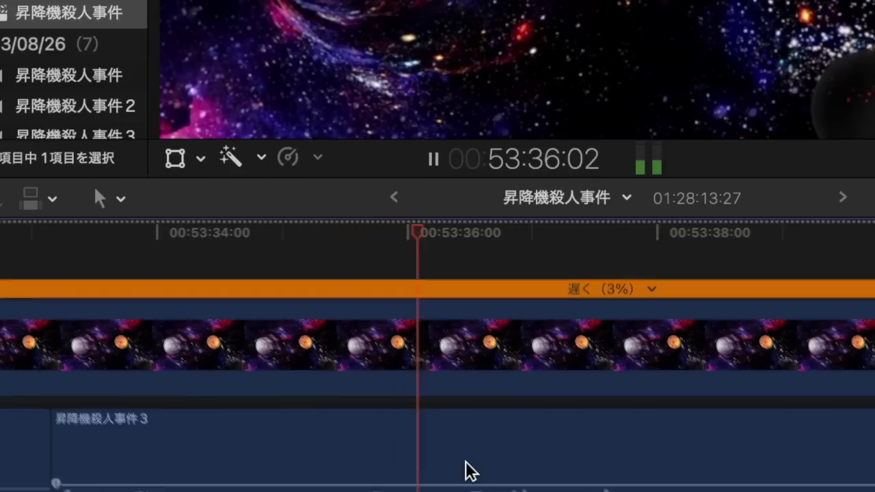
{"action": "key", "text": "space"}
{"action": "key", "text": "b"}
{"action": "left_click", "coordinate": [444, 477]}
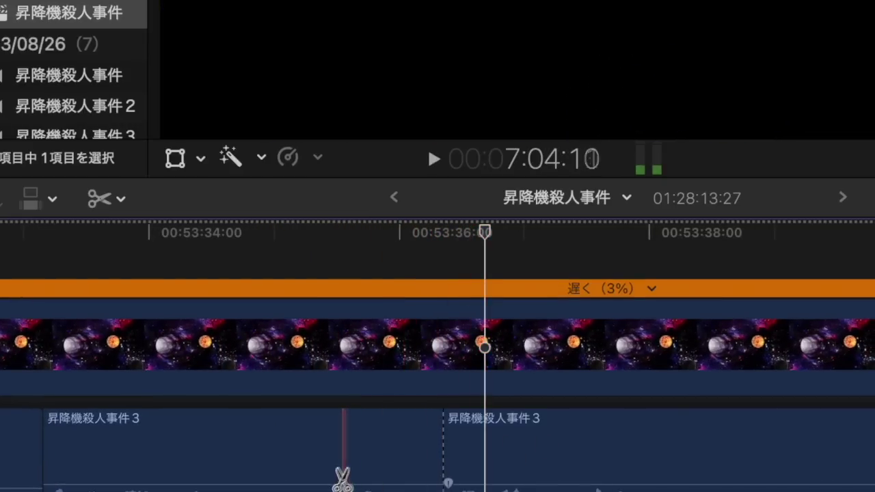
{"action": "left_click", "coordinate": [339, 476]}
{"action": "key", "text": "a"}
{"action": "left_click", "coordinate": [357, 475]}
{"action": "key", "text": "BackSpace"}
{"action": "key", "text": "space"}
{"action": "key", "text": "space"}
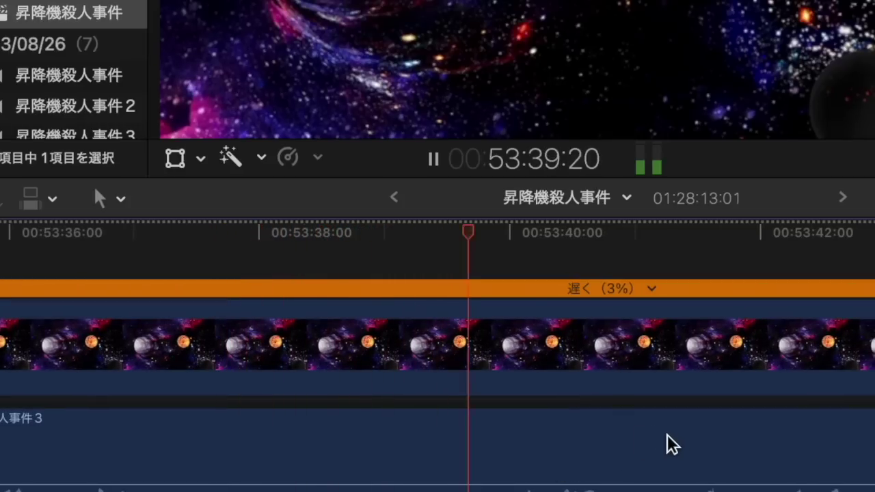
Step: Delete the narration between about 00:53:38:05 and 00:53:41:07, and trim the cut there by one frame
{"action": "key", "text": "space"}
{"action": "key", "text": "b"}
{"action": "left_click", "coordinate": [663, 476]}
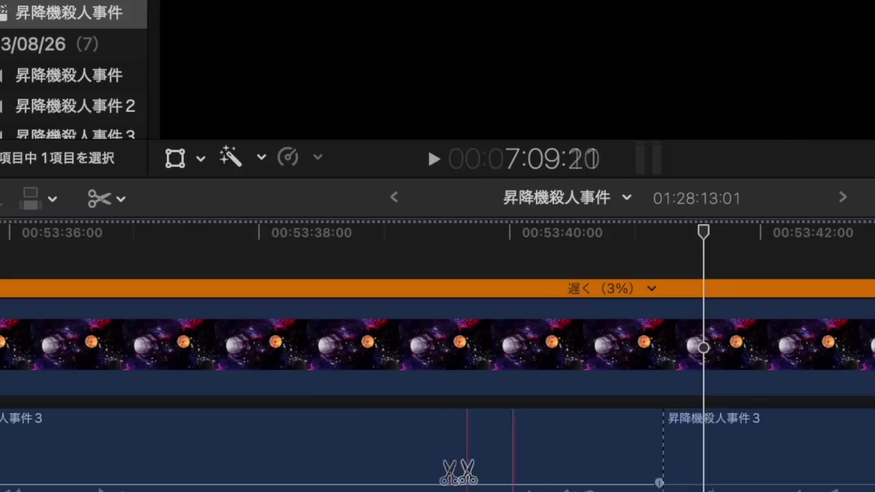
{"action": "left_click", "coordinate": [280, 472]}
{"action": "key", "text": "a"}
{"action": "left_click", "coordinate": [319, 467]}
{"action": "key", "text": "Delete"}
{"action": "key", "text": "space"}
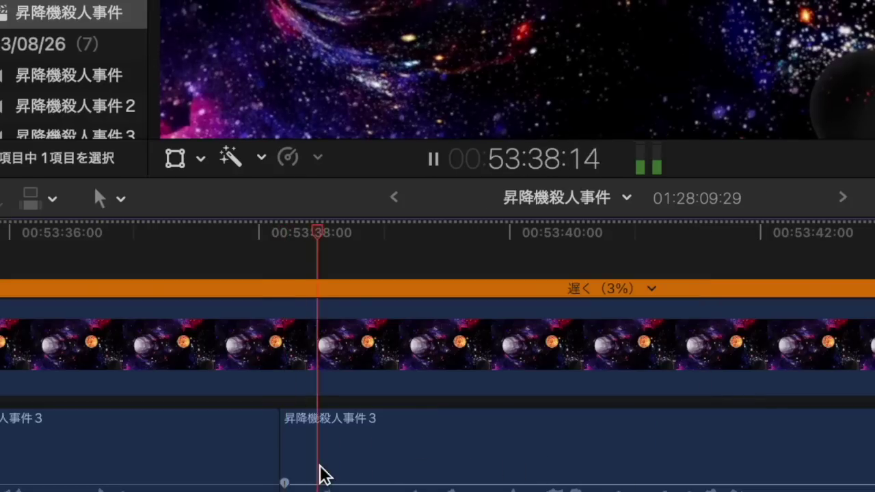
{"action": "left_click_drag", "start_coordinate": [291, 464], "coordinate": [294, 464]}
Step: Replace the narration between about 00:53:45:09 and 00:53:46:26 with the 毒死 clip
{"action": "scroll", "coordinate": [294, 464], "scroll_direction": "right", "scroll_amount": 4}
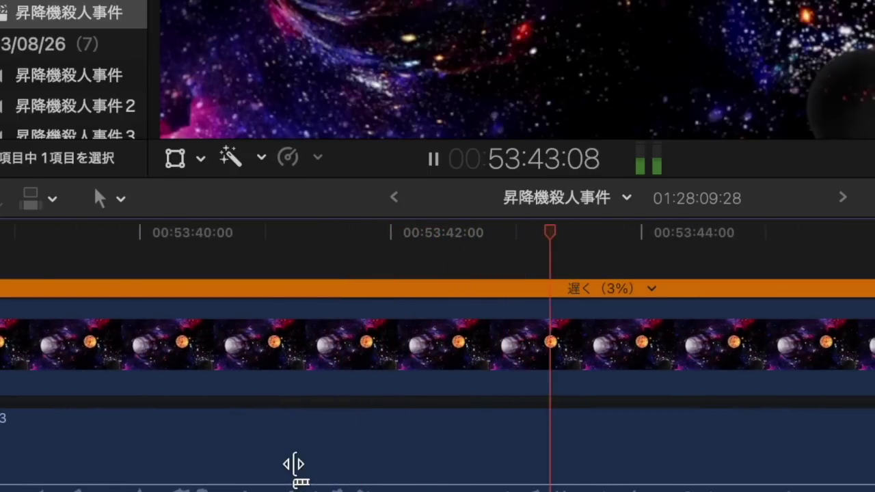
{"action": "scroll", "coordinate": [294, 464], "scroll_direction": "right", "scroll_amount": 6}
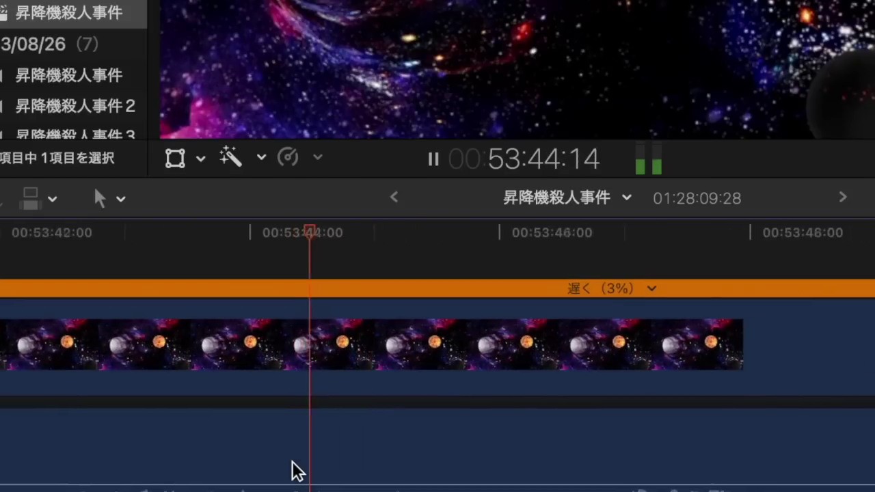
{"action": "key", "text": "b"}
{"action": "key", "text": "space"}
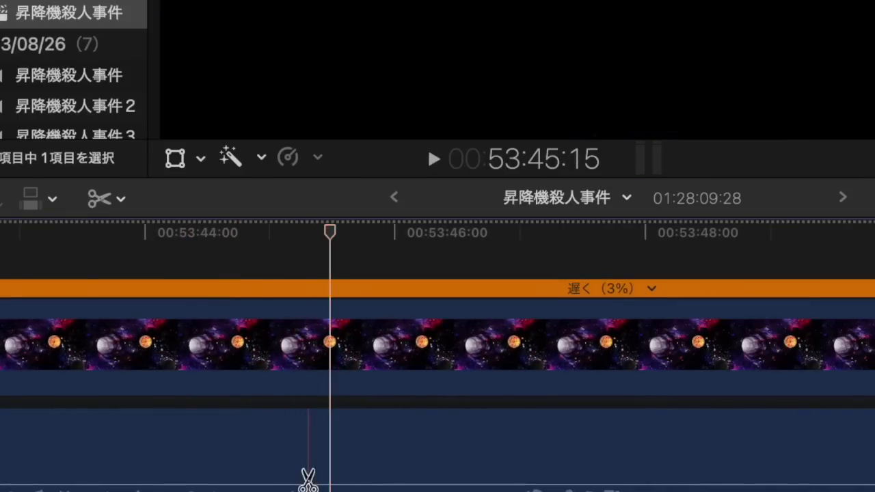
{"action": "left_click", "coordinate": [307, 475]}
{"action": "key", "text": "space"}
{"action": "left_click", "coordinate": [504, 464]}
{"action": "key", "text": "space"}
{"action": "key", "text": "a"}
{"action": "left_click", "coordinate": [450, 465]}
{"action": "key", "text": "Delete"}
{"action": "key", "text": "super+v"}
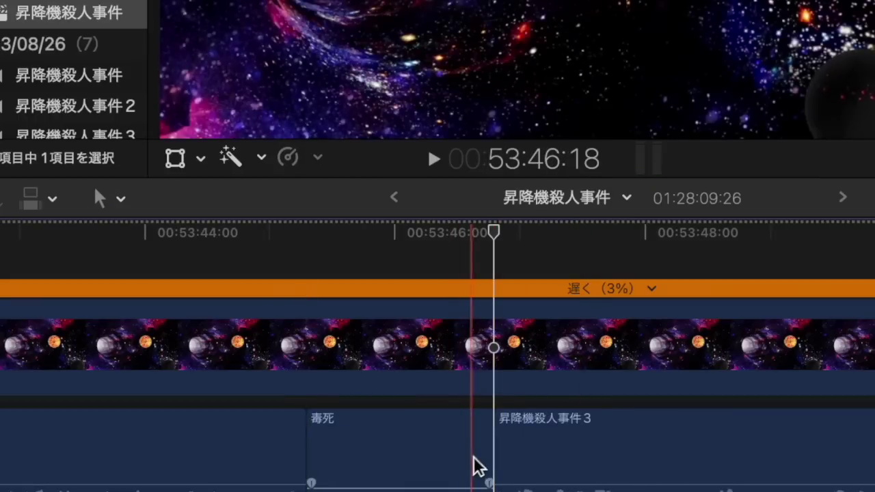
Step: Shorten the new 毒死 clip to end near 00:53:46:05 and play on to about 00:53:54:14
{"action": "left_click_drag", "start_coordinate": [488, 462], "coordinate": [409, 457]}
{"action": "key", "text": "space"}
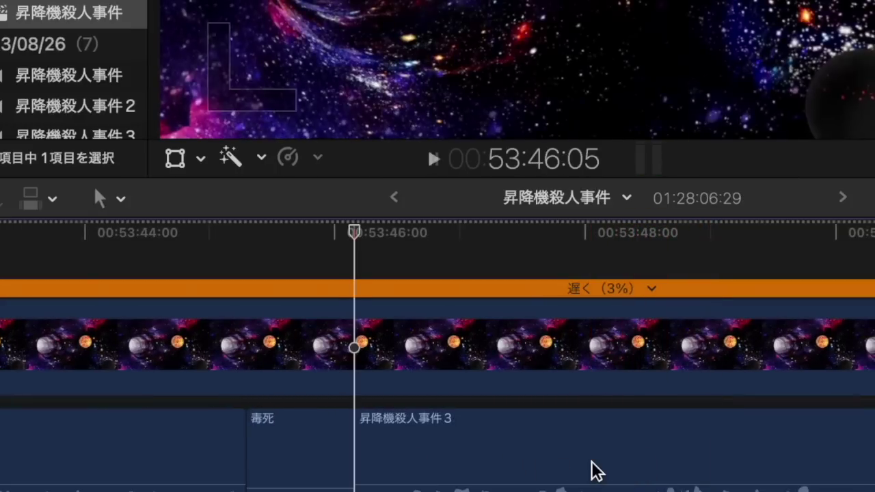
{"action": "key", "text": "space"}
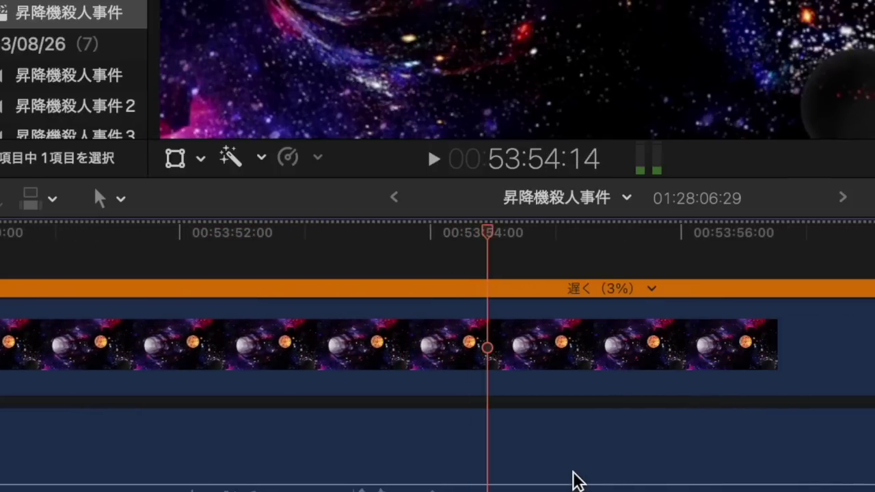
Step: Replace the narration between about 00:53:54:13 and 00:53:57:01 with the 毒死 clip and start playback
{"action": "key", "text": "space"}
{"action": "key", "text": "b"}
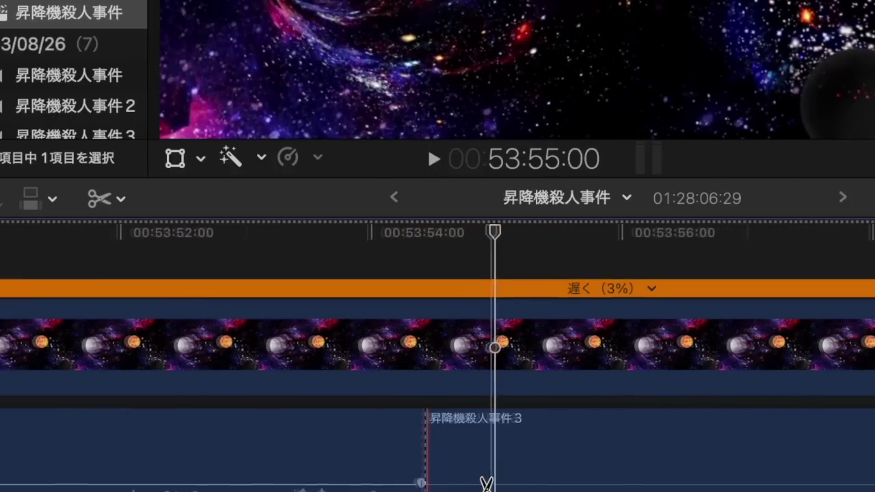
{"action": "left_click", "coordinate": [738, 469]}
{"action": "key", "text": "a"}
{"action": "left_click", "coordinate": [664, 473]}
{"action": "key", "text": "Delete"}
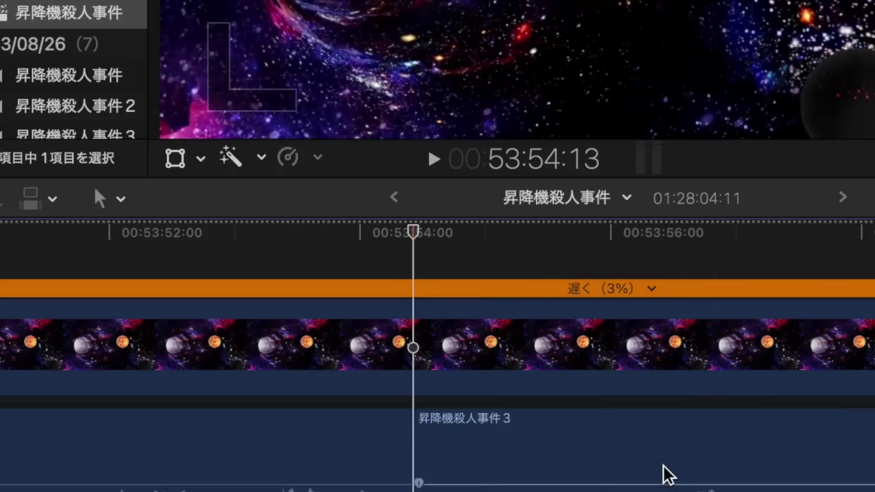
{"action": "key", "text": "space"}
Step: Delete the short narration passage directly after the newly inserted 毒死 clip and play on to about 00:54:00:00
{"action": "key", "text": "space"}
{"action": "key", "text": "b"}
{"action": "left_click", "coordinate": [643, 473]}
{"action": "key", "text": "a"}
{"action": "left_click", "coordinate": [606, 473]}
{"action": "key", "text": "Delete"}
{"action": "key", "text": "space"}
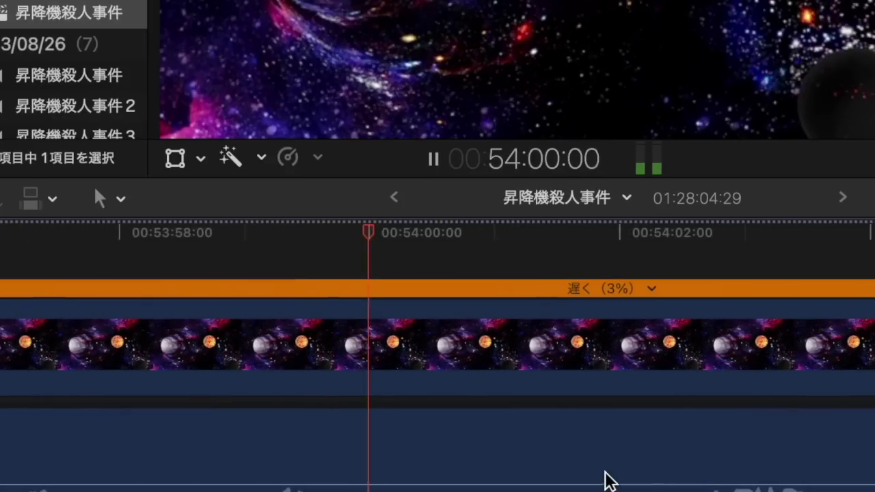
Step: Replace the narration between about 00:54:00:26 and 00:54:02:15 with the 毒死 clip
{"action": "key", "text": "space"}
{"action": "key", "text": "b"}
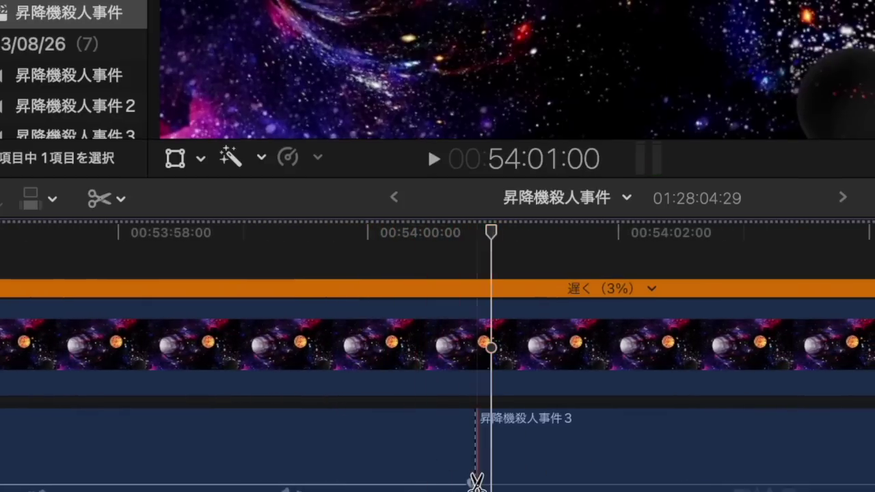
{"action": "left_click", "coordinate": [682, 472]}
{"action": "key", "text": "a"}
{"action": "left_click", "coordinate": [629, 471]}
{"action": "key", "text": "Delete"}
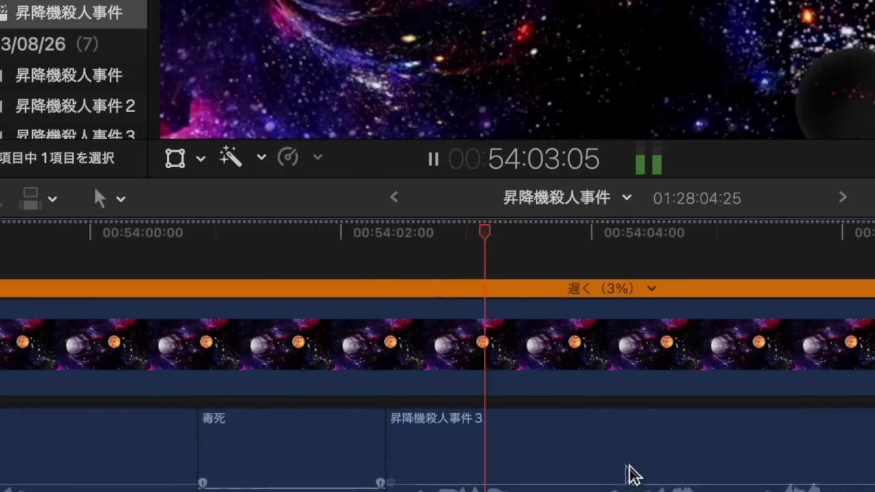
Step: Delete the narration from the end of the 毒死 clip to about 00:54:03:28 and play on to about 00:54:10:10
{"action": "key", "text": "space"}
{"action": "key", "text": "b"}
{"action": "left_click", "coordinate": [580, 470]}
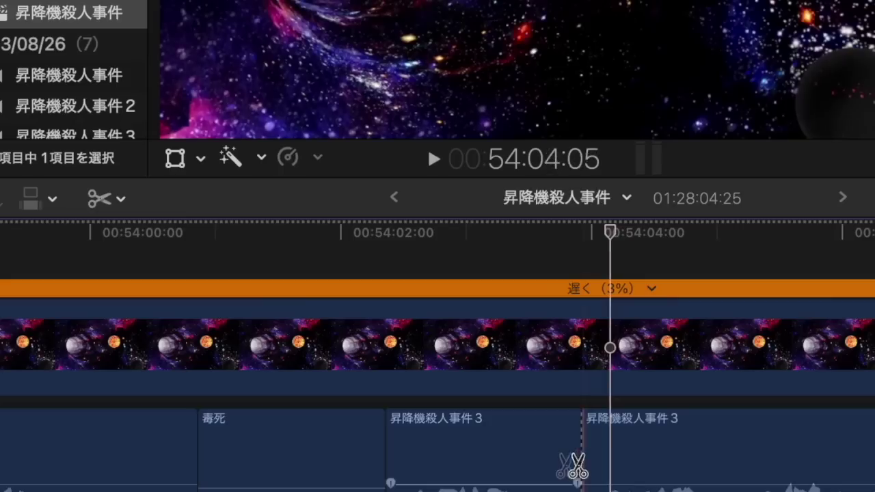
{"action": "key", "text": "a"}
{"action": "left_click", "coordinate": [544, 469]}
{"action": "key", "text": "Delete"}
{"action": "key", "text": "space"}
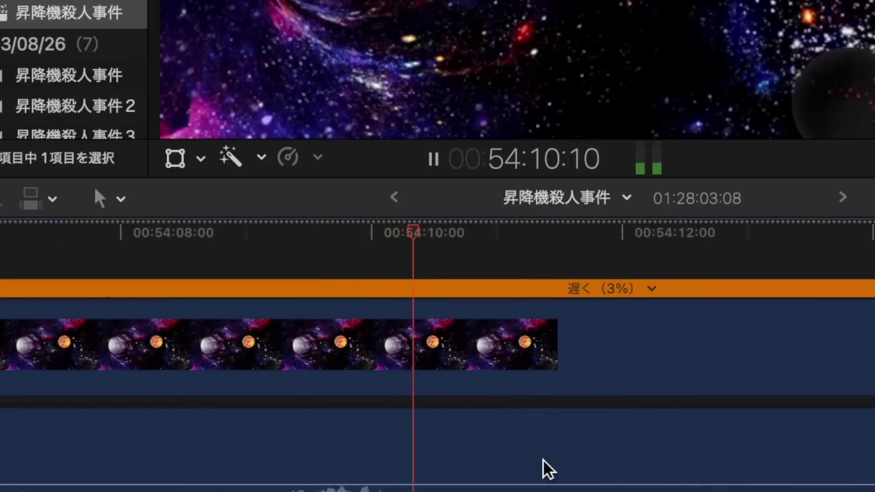
Step: Replace the narration between about 00:54:10:11 and 00:54:13:04 with the 毒死 clip and play across it
{"action": "key", "text": "b"}
{"action": "left_click", "coordinate": [416, 482]}
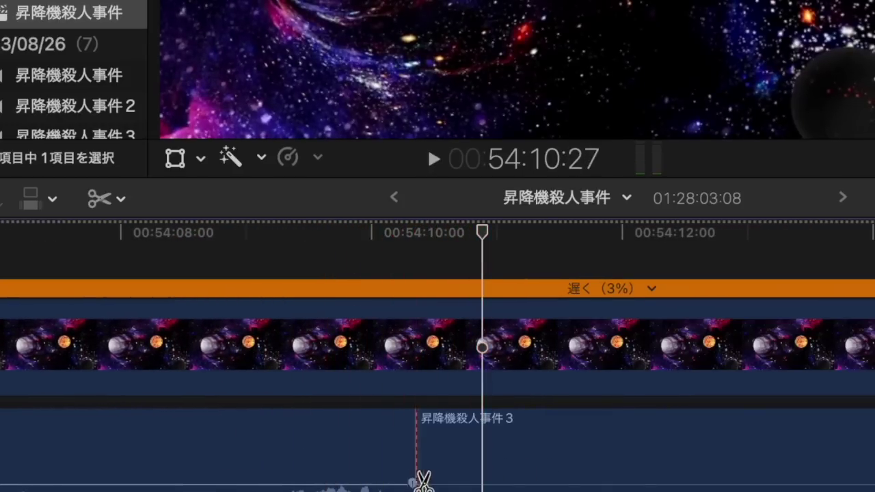
{"action": "left_click", "coordinate": [765, 472]}
{"action": "key", "text": "a"}
{"action": "left_click", "coordinate": [688, 470]}
{"action": "key", "text": "BackSpace"}
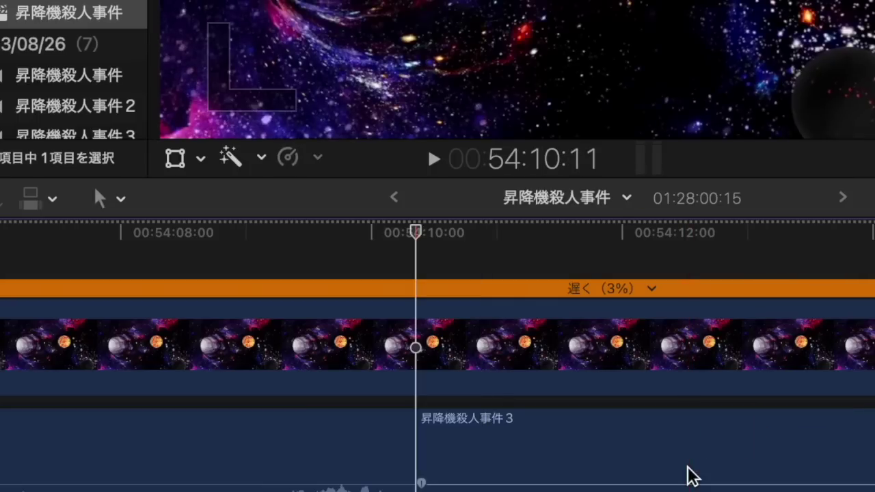
{"action": "key", "text": "super+v"}
{"action": "scroll", "coordinate": [688, 471], "scroll_direction": "right", "scroll_amount": 1}
{"action": "key", "text": "space"}
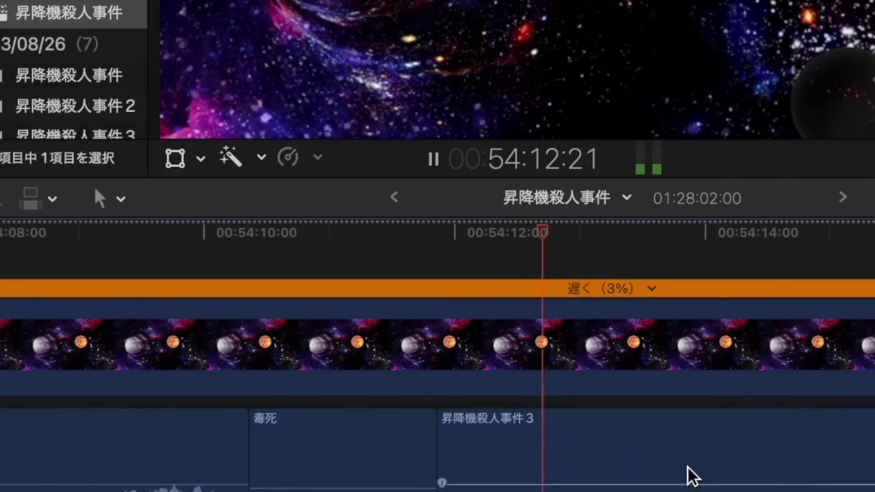
Step: Delete the narration from the end of that 毒死 clip to about 00:54:13:02 and play on
{"action": "key", "text": "space"}
{"action": "key", "text": "b"}
{"action": "left_click", "coordinate": [581, 473]}
{"action": "key", "text": "a"}
{"action": "left_click", "coordinate": [552, 473]}
{"action": "key", "text": "Delete"}
{"action": "key", "text": "space"}
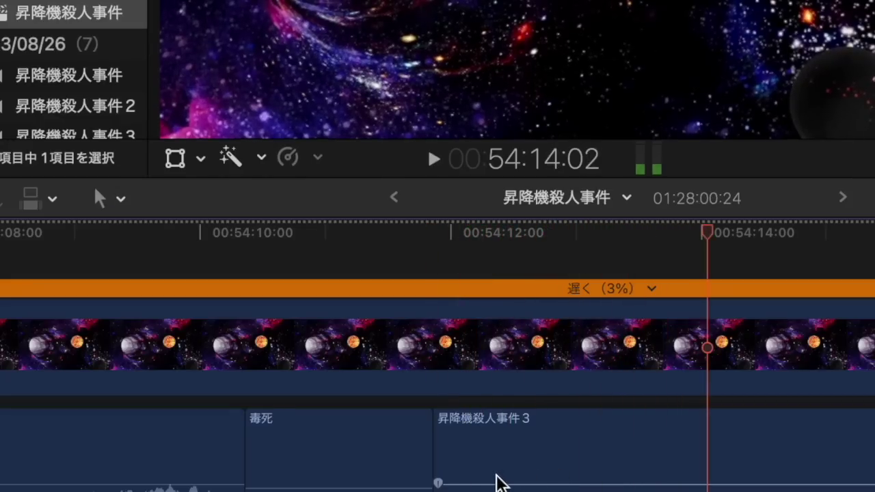
Step: Replace the narration between about 00:54:12:11 and 00:54:12:26 with the 毒死 clip, shorten it by about one second, and play on
{"action": "key", "text": "b"}
{"action": "left_click", "coordinate": [496, 479]}
{"action": "key", "text": "space"}
{"action": "key", "text": "space"}
{"action": "key", "text": "a"}
{"action": "left_click", "coordinate": [541, 452]}
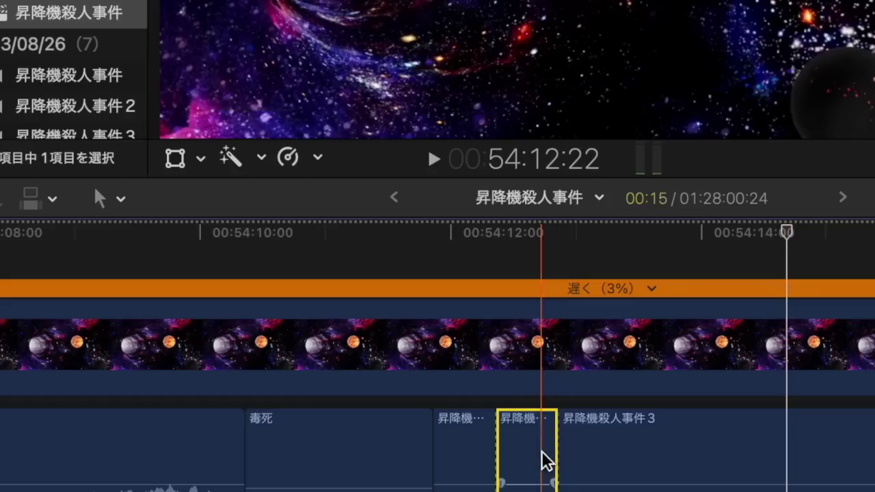
{"action": "key", "text": "Delete"}
{"action": "key", "text": "Down"}
{"action": "left_click_drag", "start_coordinate": [675, 453], "coordinate": [549, 453]}
{"action": "key", "text": "space"}
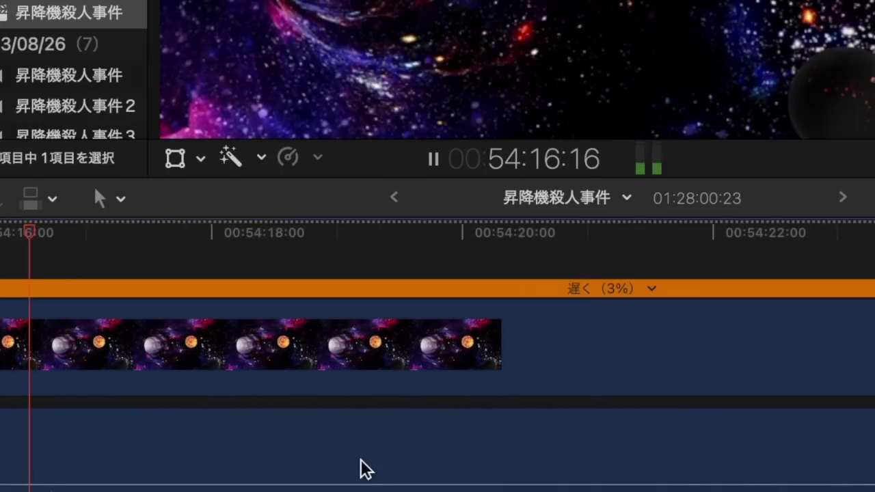
Step: Replace the narration between about 00:54:17:14 and 00:54:21:14 with the 毒死 clip and play on to about 00:54:26:04
{"action": "key", "text": "space"}
{"action": "key", "text": "b"}
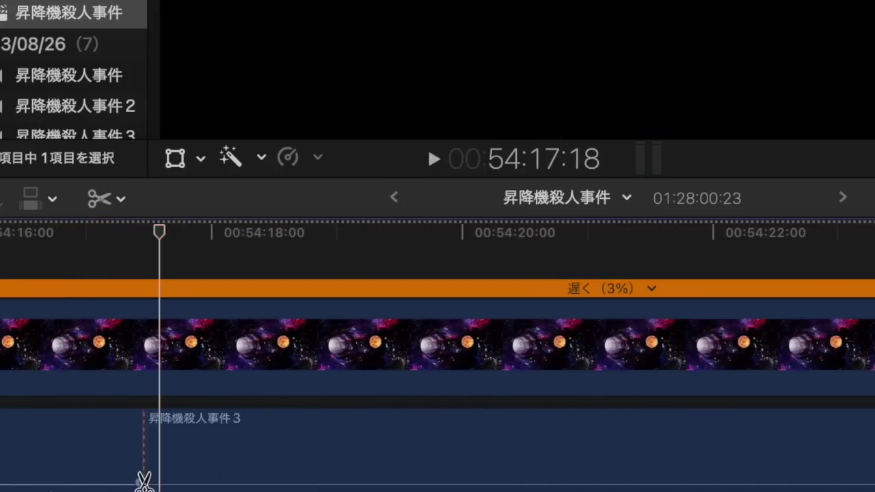
{"action": "left_click", "coordinate": [648, 464]}
{"action": "key", "text": "a"}
{"action": "left_click", "coordinate": [604, 459]}
{"action": "key", "text": "BackSpace"}
{"action": "key", "text": "super+v"}
{"action": "key", "text": "space"}
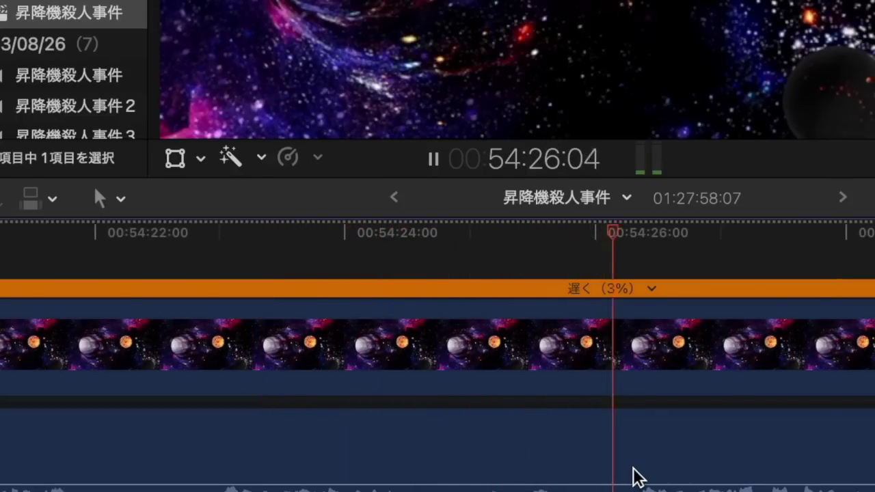
Step: Cut out the section of the 昇降機殺人事件3 clip between about 54:22:26 and 54:26:08, closing the gap
{"action": "key", "text": "space"}
{"action": "key", "text": "b"}
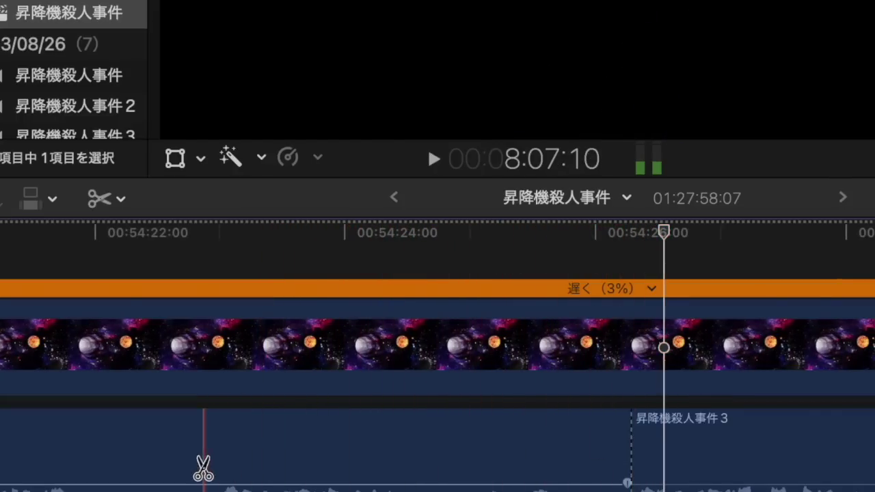
{"action": "left_click", "coordinate": [204, 468]}
{"action": "key", "text": "a"}
{"action": "left_click", "coordinate": [244, 469]}
{"action": "key", "text": "Delete"}
{"action": "key", "text": "space"}
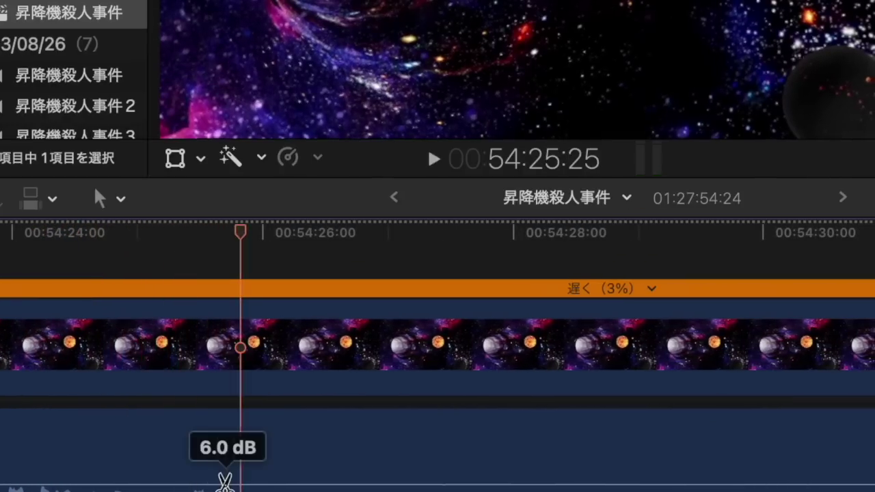
Step: Replace the 昇降機殺人事件3 section from about 54:25:21 to 54:28:27 with the copied 毒死 clip
{"action": "key", "text": "b"}
{"action": "left_click", "coordinate": [625, 477]}
{"action": "key", "text": "a"}
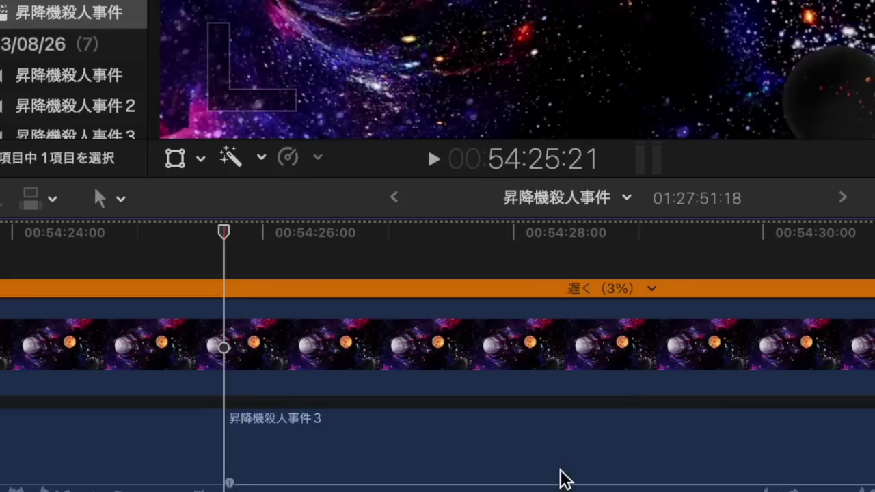
{"action": "key", "text": "space"}
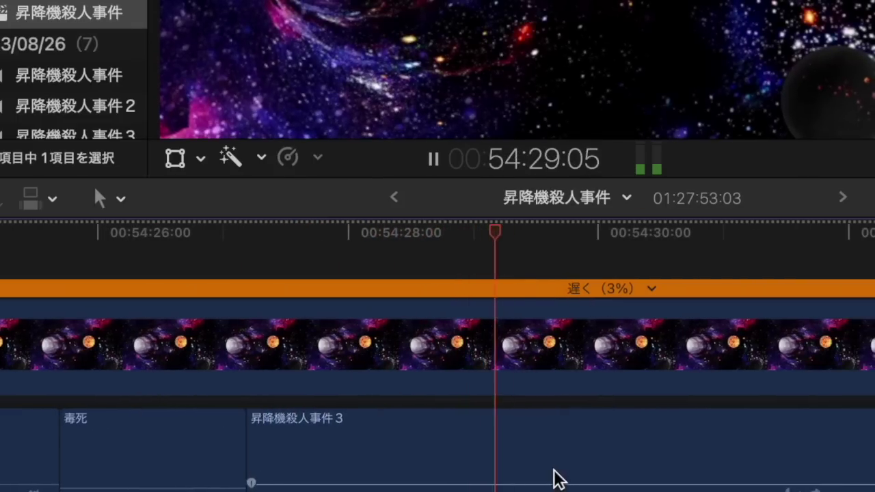
Step: Replace the 昇降機殺人事件3 section between about 54:29:25 and 54:31:11 with the copied 毒死 clip
{"action": "key", "text": "space"}
{"action": "key", "text": "b"}
{"action": "left_click", "coordinate": [576, 477]}
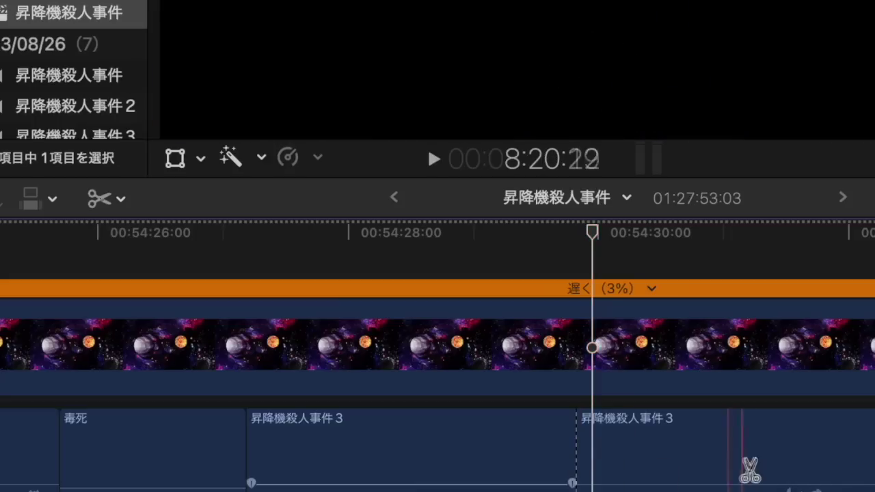
{"action": "left_click", "coordinate": [768, 470]}
{"action": "key", "text": "a"}
{"action": "left_click", "coordinate": [722, 472]}
{"action": "key", "text": "Delete"}
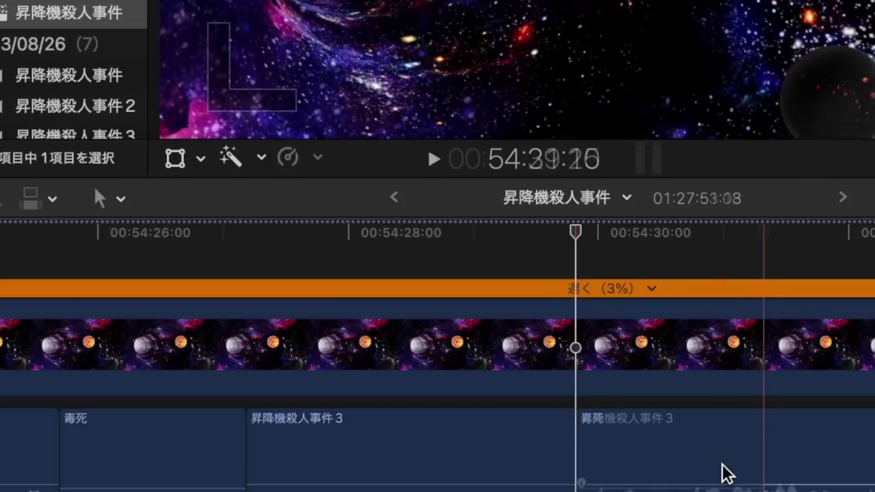
{"action": "key", "text": "space"}
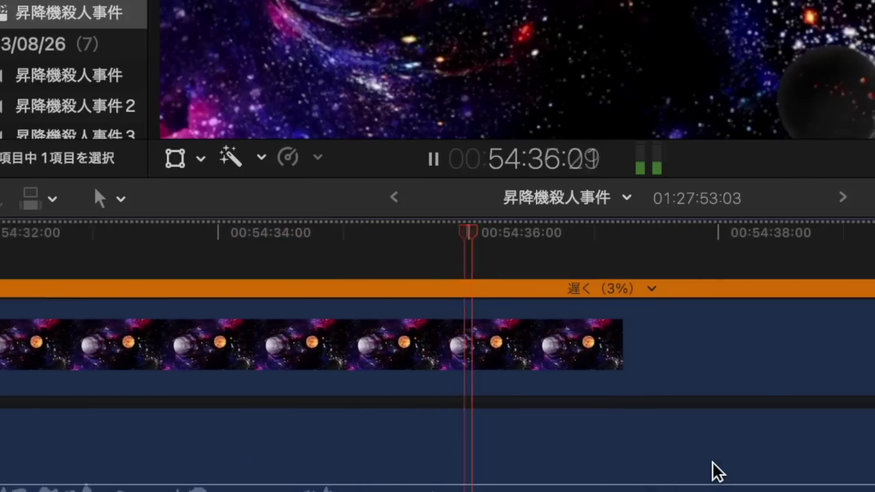
Step: Replace the 昇降機殺人事件3 section from about 54:36:12 to 54:38:28 with the copied 毒死 clip
{"action": "key", "text": "space"}
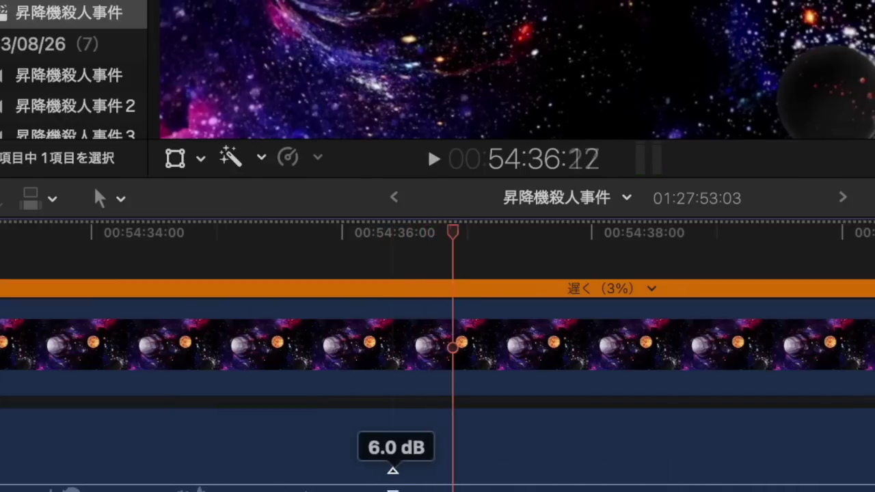
{"action": "key", "text": "b"}
{"action": "left_click", "coordinate": [709, 467]}
{"action": "key", "text": "a"}
{"action": "left_click", "coordinate": [667, 465]}
{"action": "key", "text": "Delete"}
{"action": "key", "text": "space"}
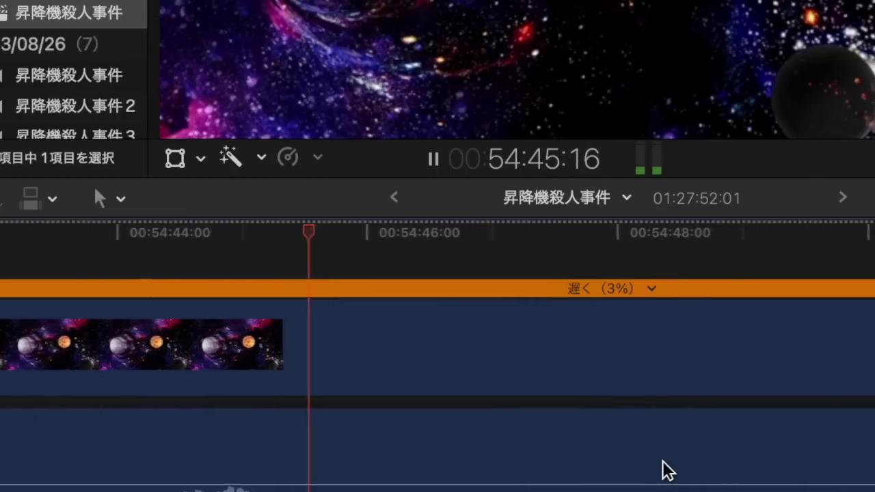
Step: Replace the 昇降機殺人事件3 section from about 54:46:04 to 54:51:05 with the copied 毒死 clip
{"action": "key", "text": "space"}
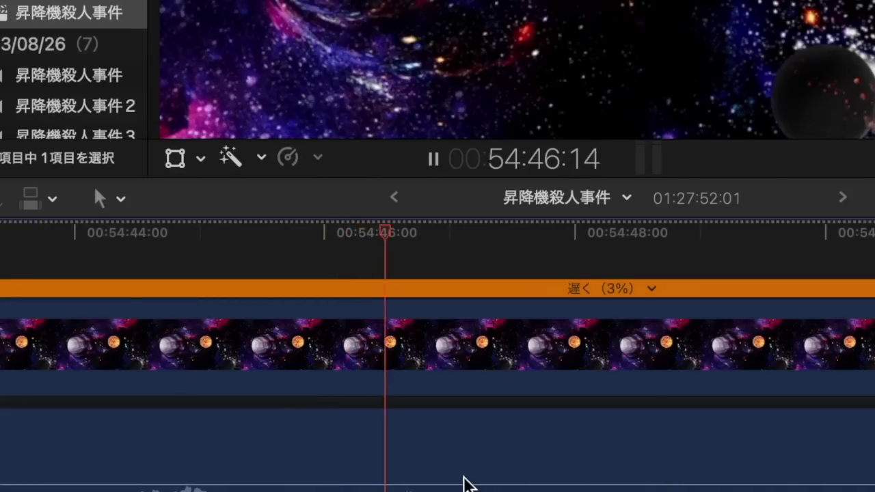
{"action": "key", "text": "space"}
{"action": "key", "text": "b"}
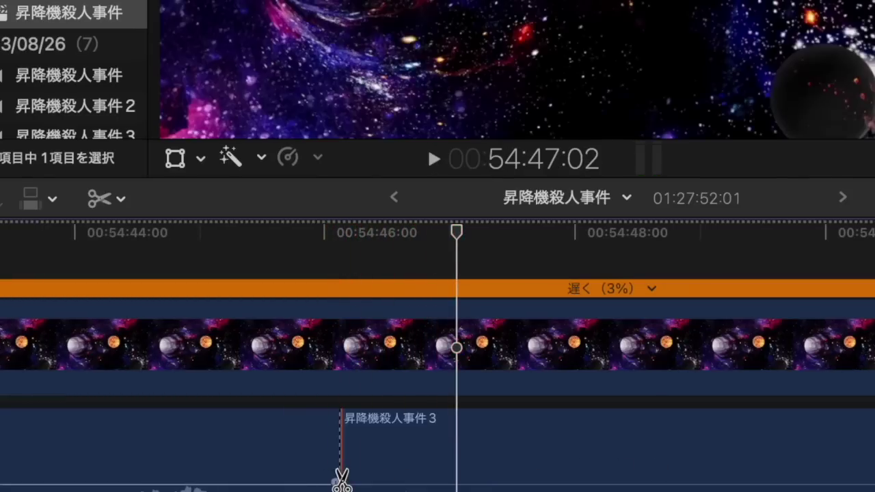
{"action": "scroll", "coordinate": [342, 478], "scroll_direction": "right", "scroll_amount": 10}
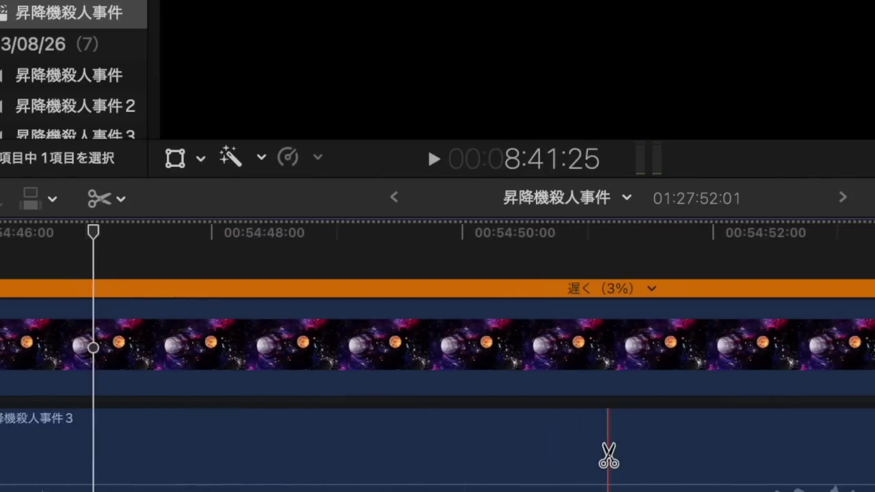
{"action": "left_click", "coordinate": [608, 456]}
{"action": "key", "text": "a"}
{"action": "left_click", "coordinate": [563, 459]}
{"action": "key", "text": "Delete"}
{"action": "key", "text": "space"}
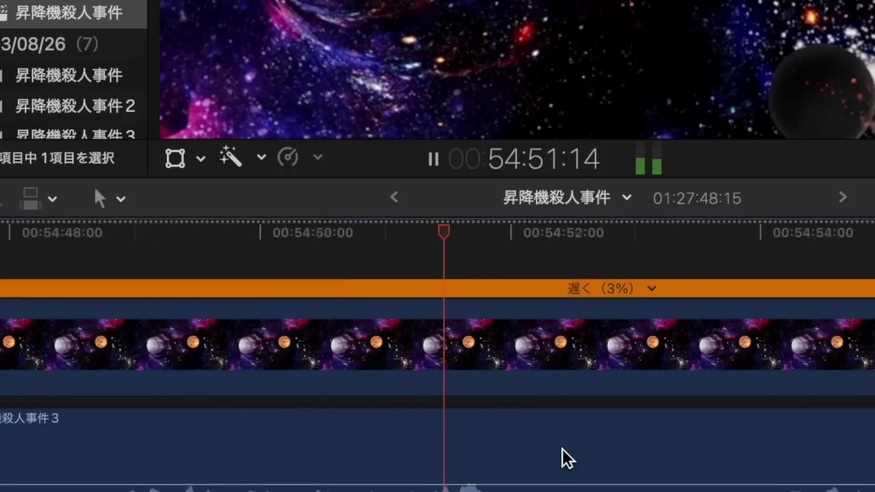
Step: At about 54:50:29, trim a few frames off the following clip's start, then insert the 毒死 clip there, shortened to about four frames
{"action": "key", "text": "space"}
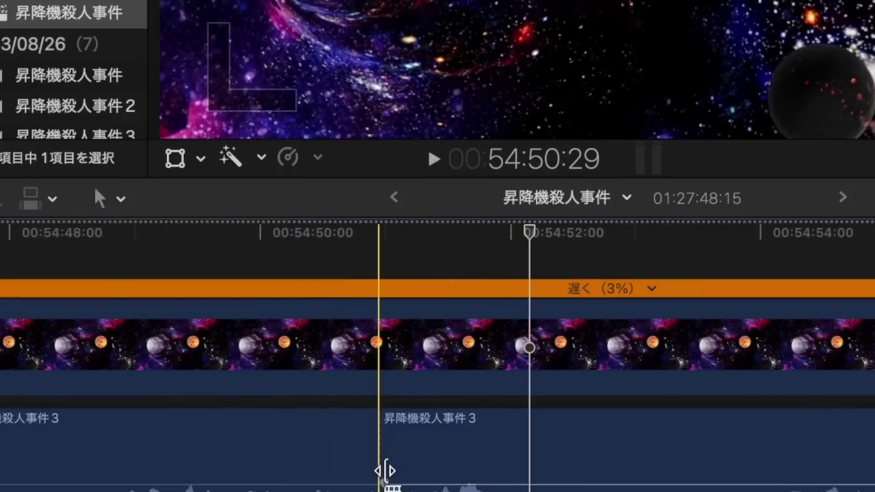
{"action": "left_click_drag", "start_coordinate": [385, 469], "coordinate": [398, 469]}
{"action": "key", "text": "super+v"}
{"action": "left_click_drag", "start_coordinate": [576, 442], "coordinate": [397, 443]}
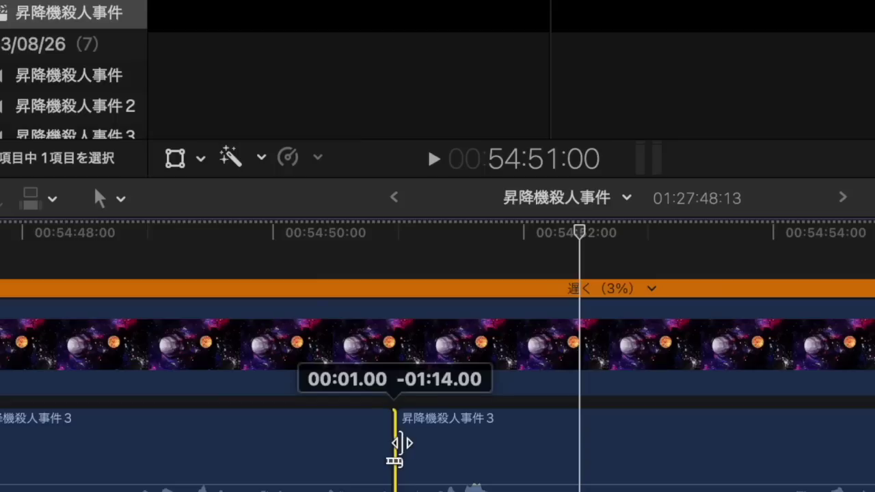
{"action": "left_click_drag", "start_coordinate": [401, 443], "coordinate": [404, 441]}
{"action": "key", "text": "space"}
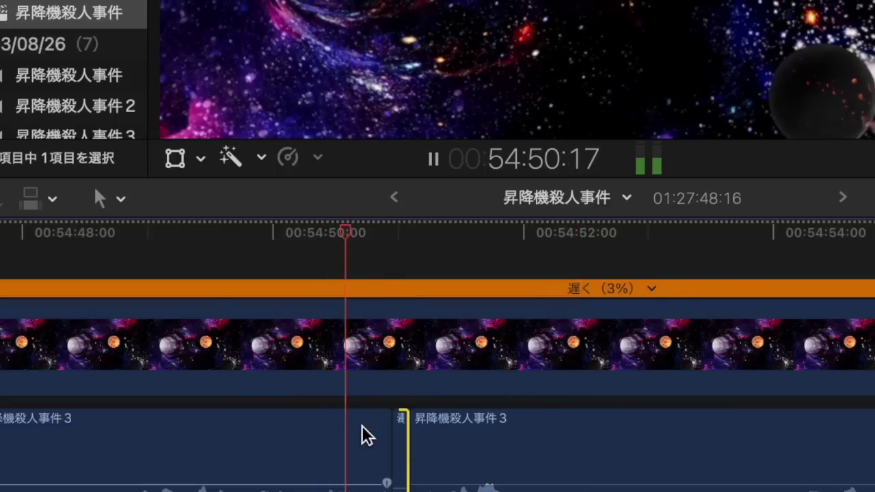
Step: Cut out the section of the 昇降機殺人事件3 clip between about 54:52:15 and 54:57:03, closing the gap
{"action": "scroll", "coordinate": [428, 468], "scroll_direction": "right", "scroll_amount": 2}
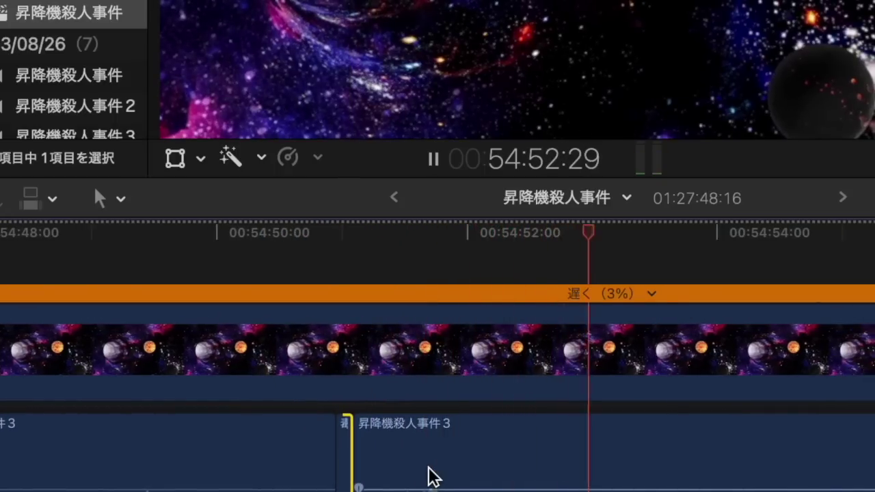
{"action": "scroll", "coordinate": [430, 476], "scroll_direction": "right", "scroll_amount": 6}
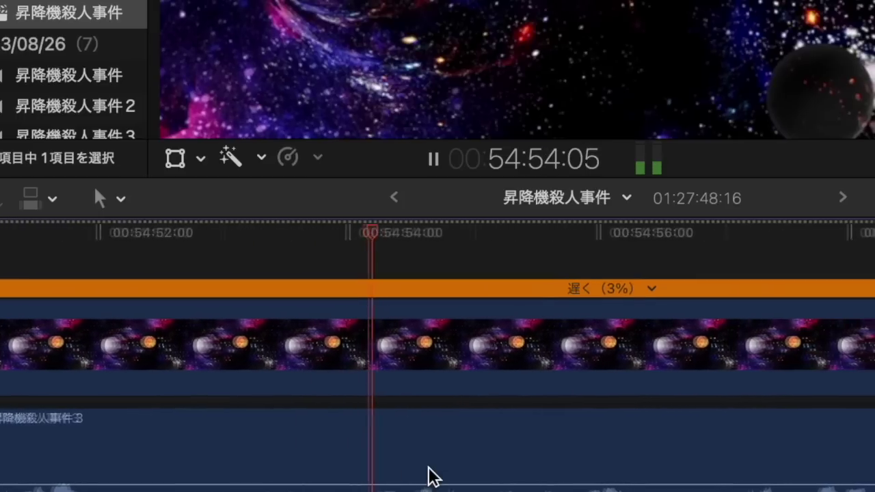
{"action": "left_click", "coordinate": [725, 244]}
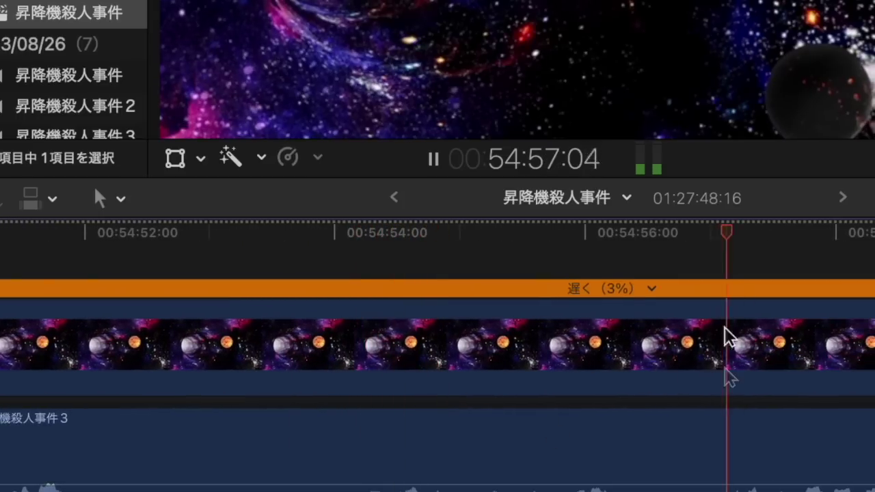
{"action": "key", "text": "space"}
{"action": "key", "text": "b"}
{"action": "left_click", "coordinate": [724, 451]}
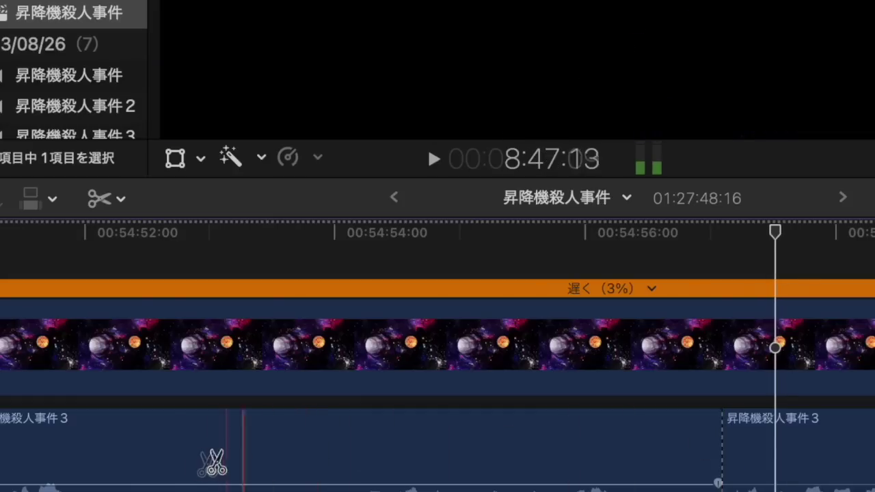
{"action": "left_click", "coordinate": [147, 468]}
{"action": "key", "text": "a"}
{"action": "left_click", "coordinate": [170, 470]}
{"action": "key", "text": "BackSpace"}
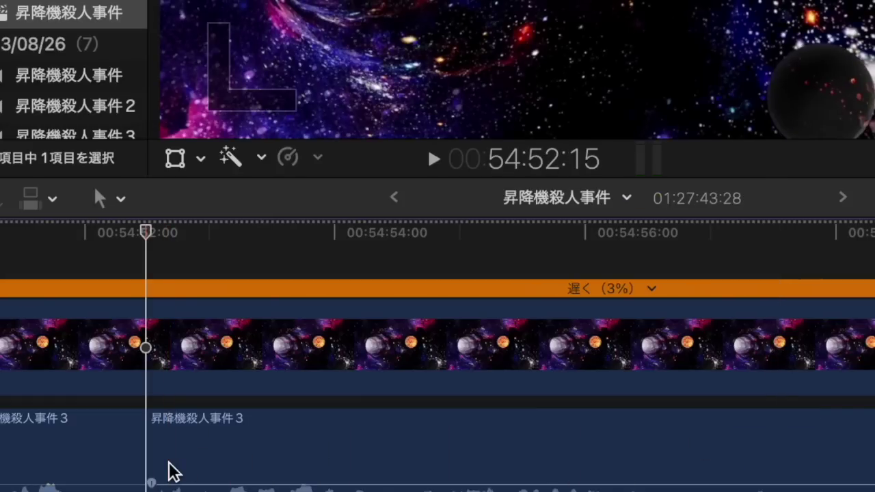
Step: Insert the copied 毒死 clip at 54:52:15 and shorten it to about 16 frames
{"action": "key", "text": "super+v"}
{"action": "left_click_drag", "start_coordinate": [326, 449], "coordinate": [204, 447]}
{"action": "key", "text": "space"}
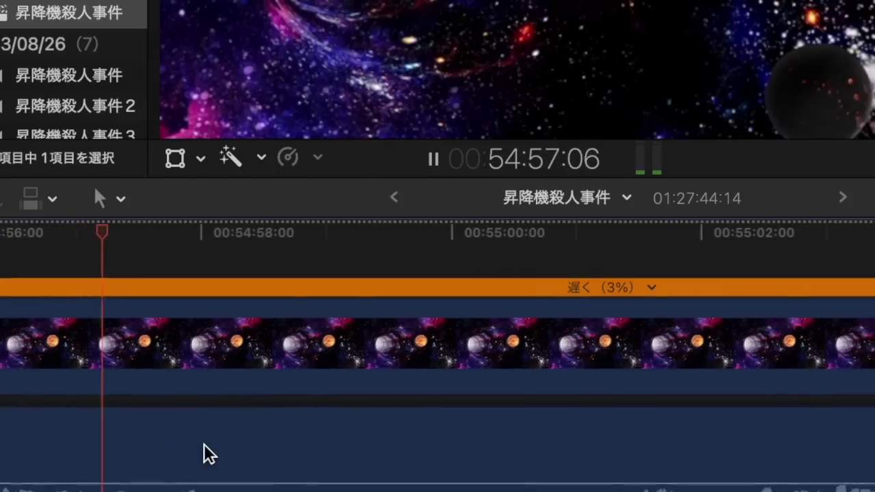
Step: Replace the 昇降機殺人事件3 section from about 54:58:18 to 55:01:02 with the copied 毒死 clip
{"action": "mouse_move", "coordinate": [266, 481]}
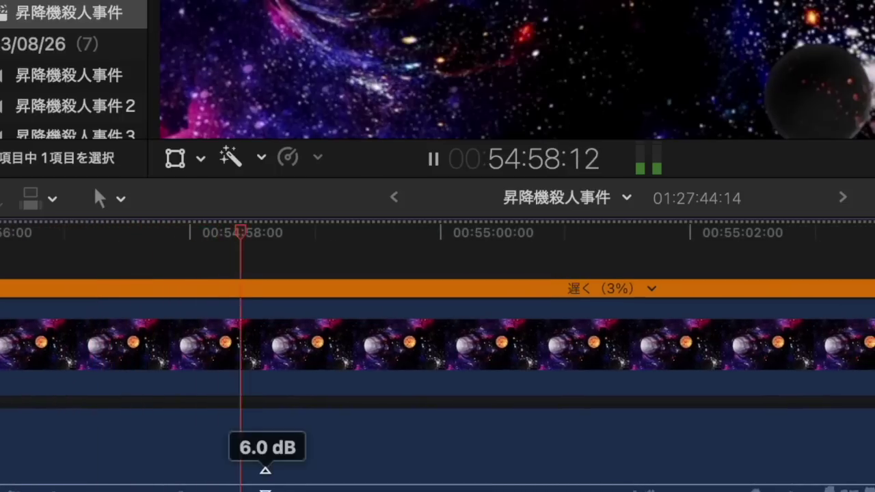
{"action": "key", "text": "space"}
{"action": "key", "text": "b"}
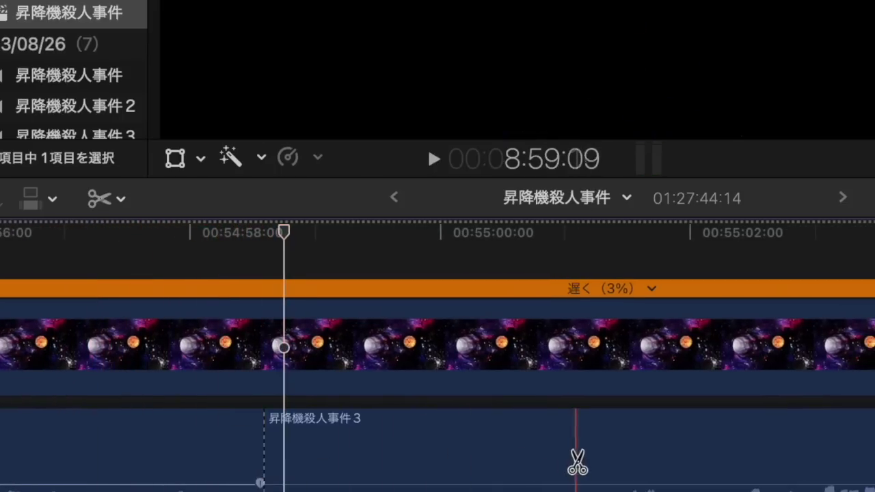
{"action": "left_click", "coordinate": [576, 461]}
{"action": "key", "text": "a"}
{"action": "left_click", "coordinate": [510, 457]}
{"action": "key", "text": "BackSpace"}
{"action": "key", "text": "super+v"}
{"action": "key", "text": "space"}
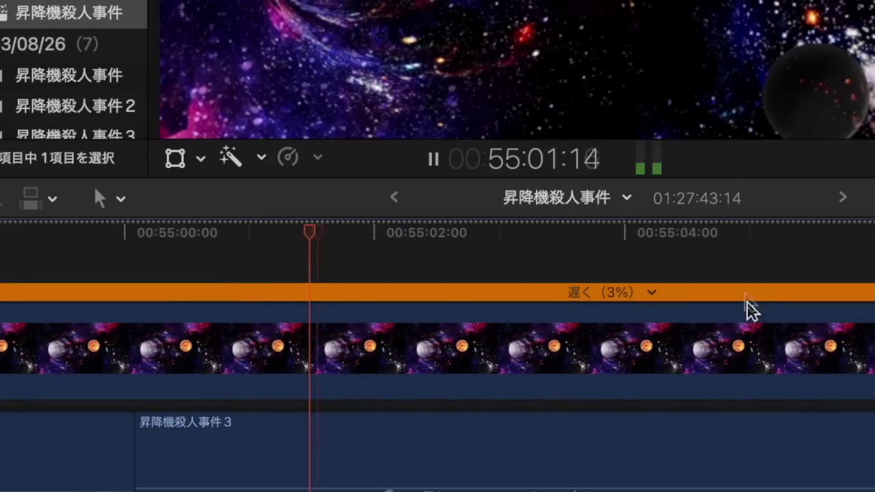
Step: Delete the 昇降機殺人事件3 section from about 55:00:02 to 55:04:25, and shorten the preceding 毒死 clip by about 10 frames
{"action": "key", "text": "space"}
{"action": "key", "text": "b"}
{"action": "left_click", "coordinate": [729, 471]}
{"action": "key", "text": "a"}
{"action": "left_click", "coordinate": [693, 472]}
{"action": "key", "text": "Delete"}
{"action": "key", "text": "space"}
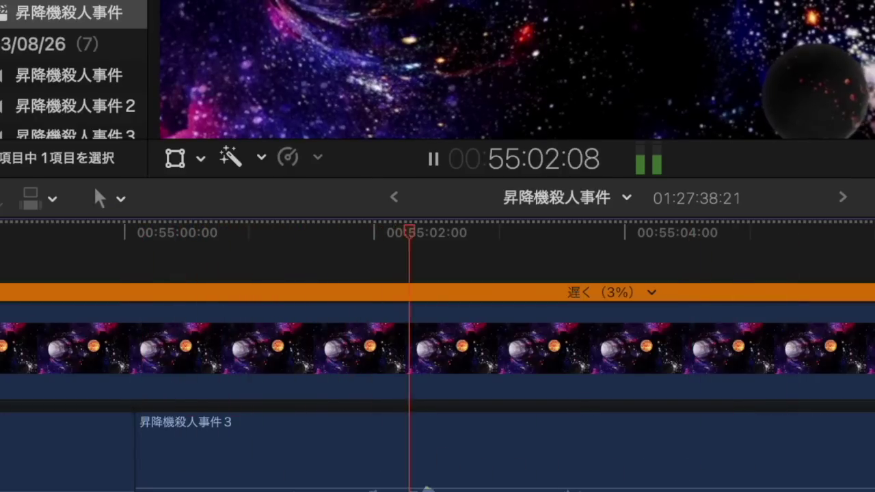
{"action": "left_click_drag", "start_coordinate": [134, 459], "coordinate": [93, 457]}
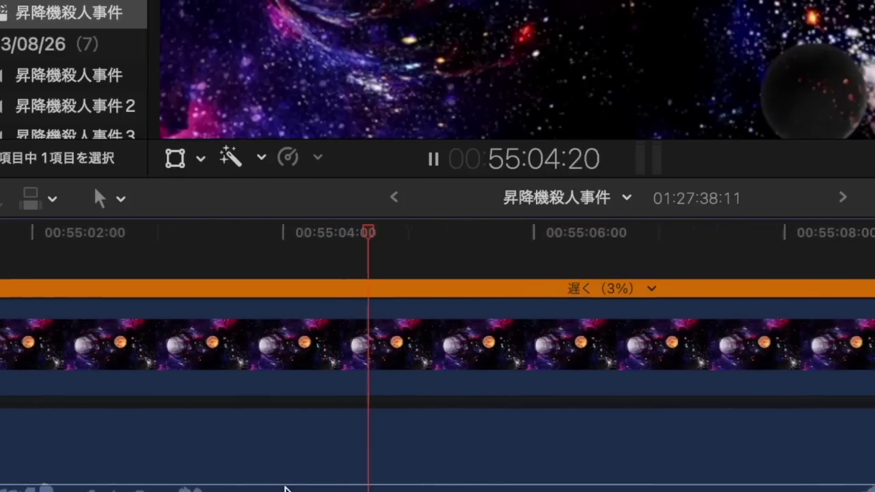
Step: Replace the 昇降機殺人事件3 section from about 55:03:22 to 55:08:15 with the copied 毒死 clip
{"action": "key", "text": "space"}
{"action": "key", "text": "b"}
{"action": "left_click", "coordinate": [244, 472]}
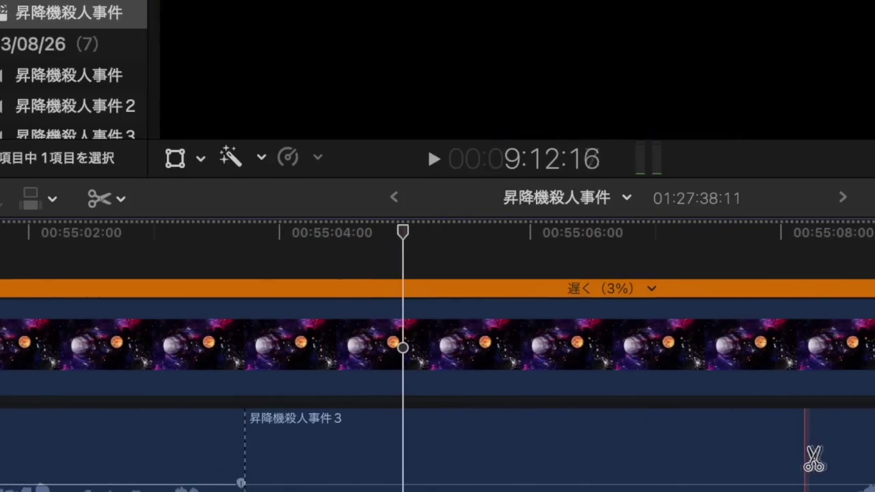
{"action": "left_click", "coordinate": [841, 457]}
{"action": "key", "text": "a"}
{"action": "left_click", "coordinate": [741, 451]}
{"action": "key", "text": "BackSpace"}
{"action": "key", "text": "super+v"}
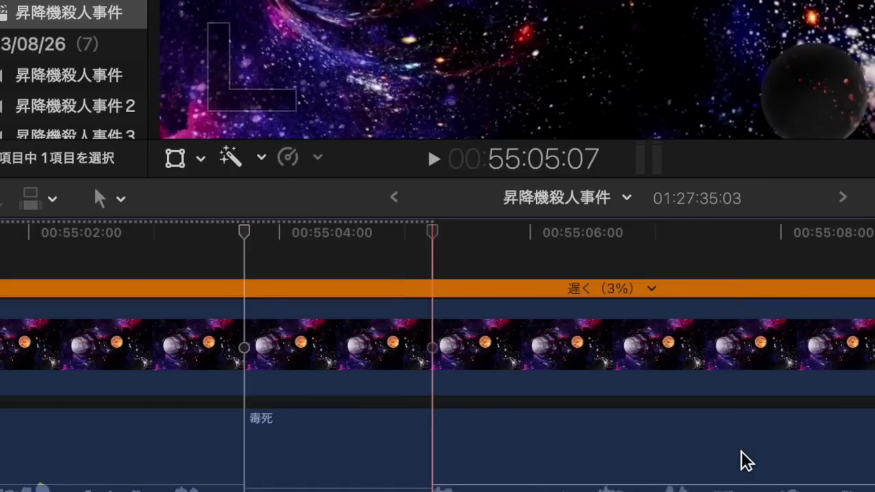
{"action": "key", "text": "space"}
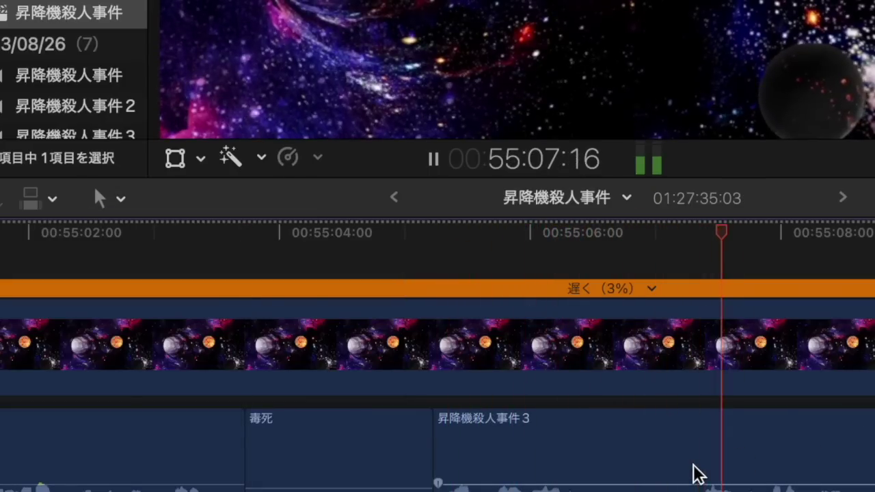
Step: Remove the opening part of the 昇降機殺人事件3 clip from about 55:05:07 to 55:07:09
{"action": "key", "text": "space"}
{"action": "key", "text": "super+b"}
{"action": "left_click", "coordinate": [654, 465]}
{"action": "key", "text": "Delete"}
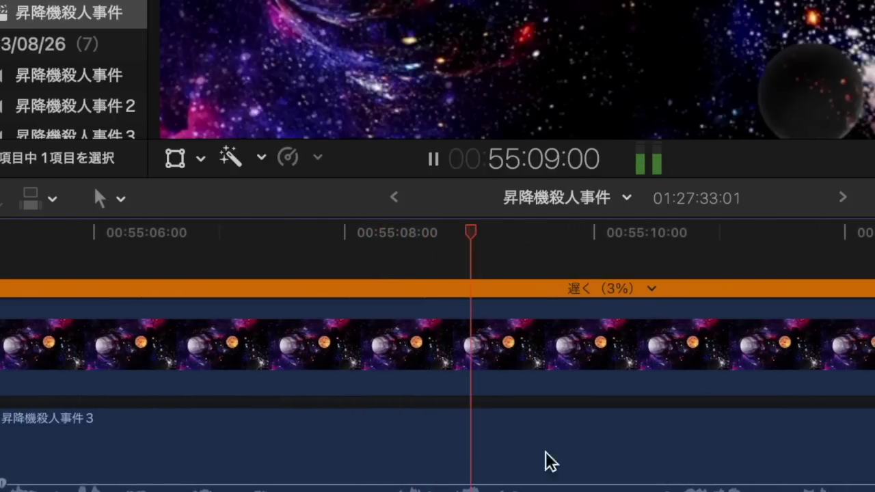
Step: Cut out the section of the 昇降機殺人事件3 clip between about 55:06:20 and 55:08:09, closing the gap
{"action": "key", "text": "b"}
{"action": "left_click", "coordinate": [381, 475]}
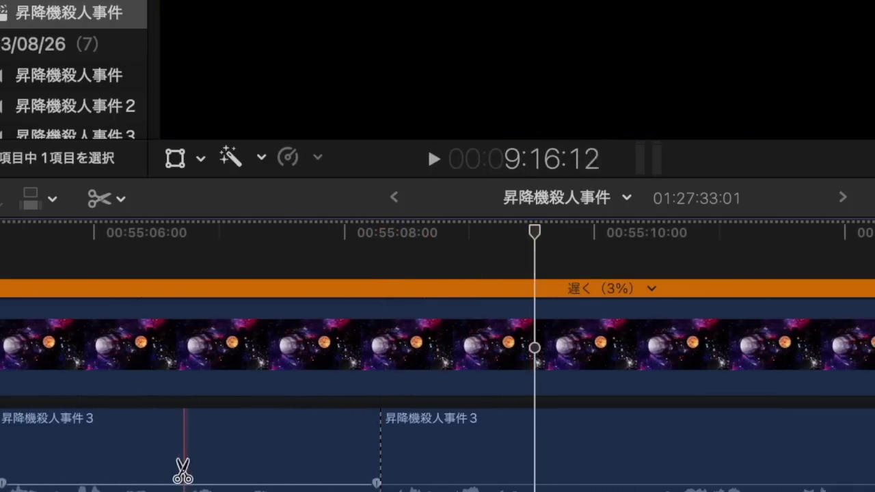
{"action": "left_click", "coordinate": [176, 472]}
{"action": "key", "text": "a"}
{"action": "left_click", "coordinate": [209, 472]}
{"action": "key", "text": "BackSpace"}
{"action": "key", "text": "space"}
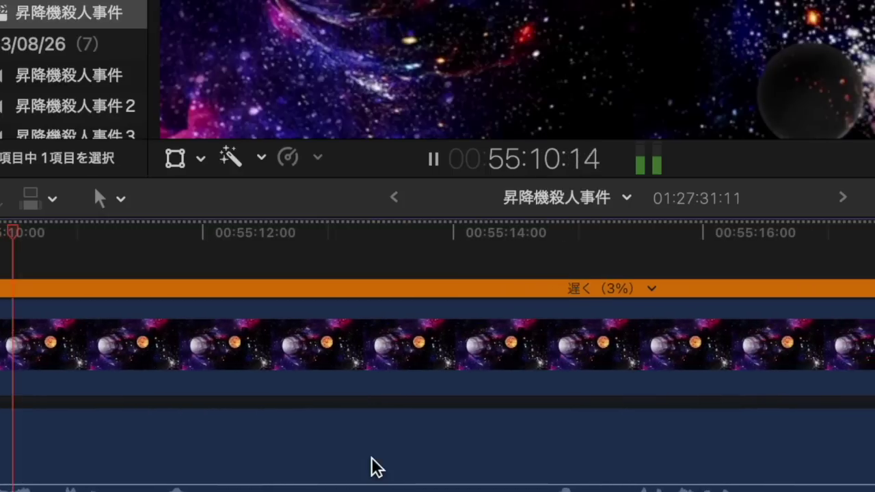
Step: Replace the 昇降機殺人事件3 section from about 55:12:03 to 55:14:22 with the copied 毒死 clip
{"action": "key", "text": "space"}
{"action": "key", "text": "b"}
{"action": "left_click", "coordinate": [215, 478]}
{"action": "left_click", "coordinate": [545, 467]}
{"action": "key", "text": "a"}
{"action": "left_click", "coordinate": [511, 459]}
{"action": "key", "text": "Delete"}
{"action": "key", "text": "space"}
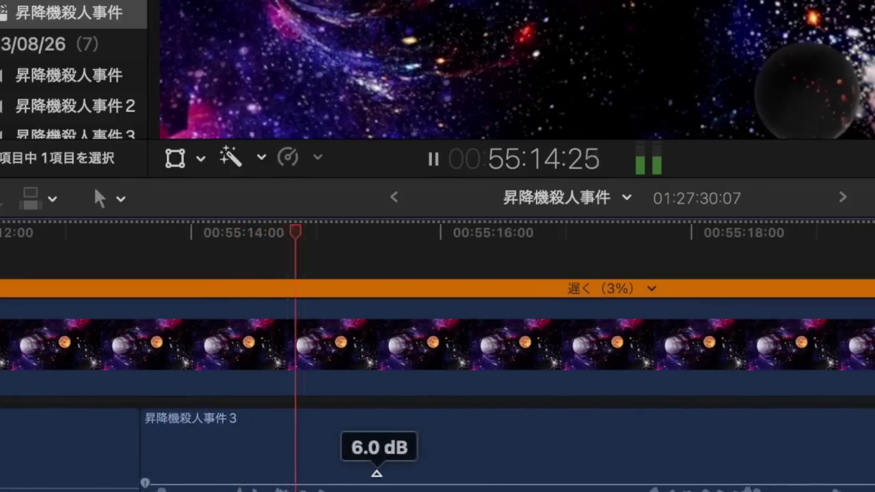
Step: Replace the 昇降機殺人事件3 section from about 55:15:08 to 55:17:17 with the copied 毒死 clip
{"action": "key", "text": "space"}
{"action": "key", "text": "b"}
{"action": "left_click", "coordinate": [351, 473]}
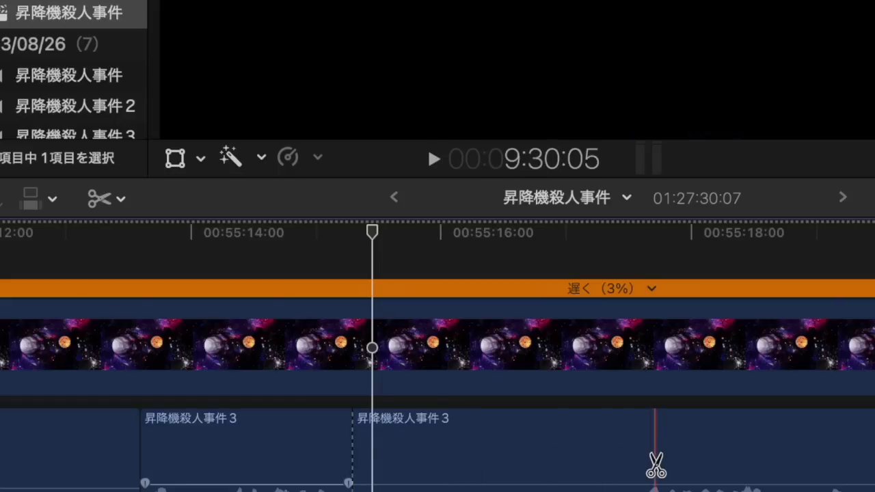
{"action": "left_click", "coordinate": [635, 467]}
{"action": "key", "text": "a"}
{"action": "left_click", "coordinate": [602, 469]}
{"action": "key", "text": "Delete"}
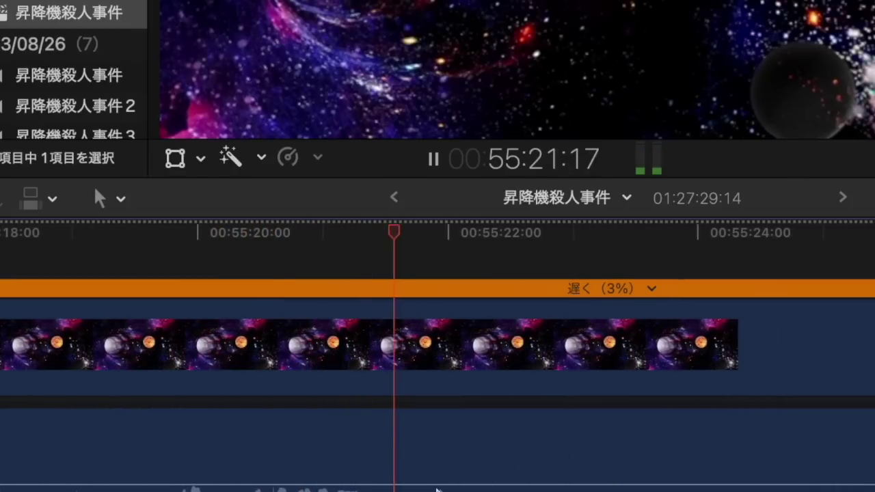
Step: Replace the 昇降機殺人事件3 section from about 55:21:20 to 55:24:02 with the copied 毒死 clip
{"action": "key", "text": "space"}
{"action": "key", "text": "b"}
{"action": "scroll", "coordinate": [403, 479], "scroll_direction": "right", "scroll_amount": 5}
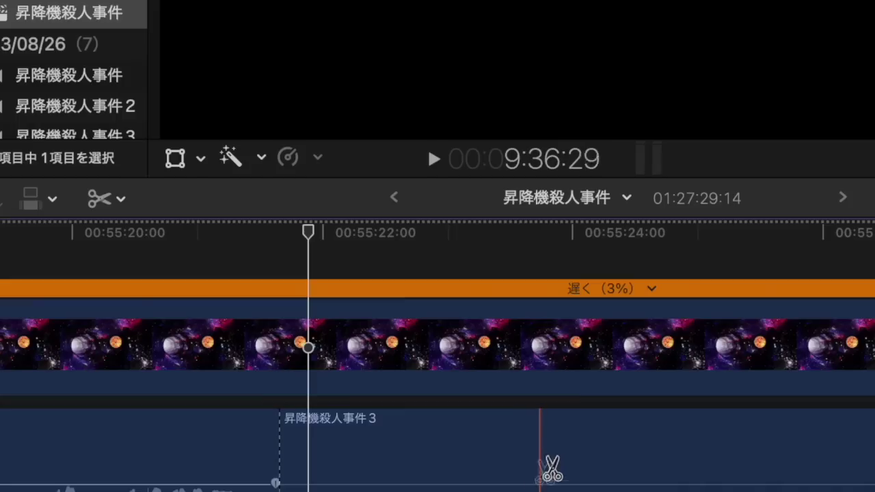
{"action": "key", "text": "space"}
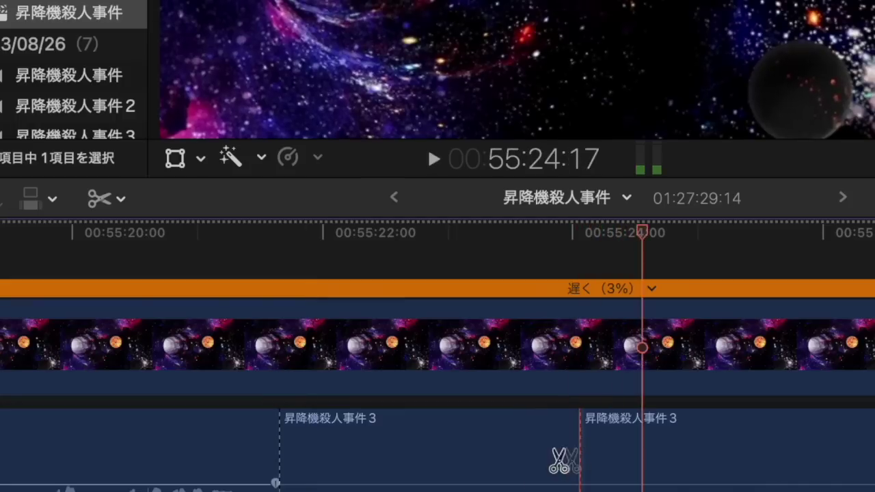
{"action": "key", "text": "a"}
{"action": "left_click", "coordinate": [524, 454]}
{"action": "key", "text": "BackSpace"}
{"action": "key", "text": "space"}
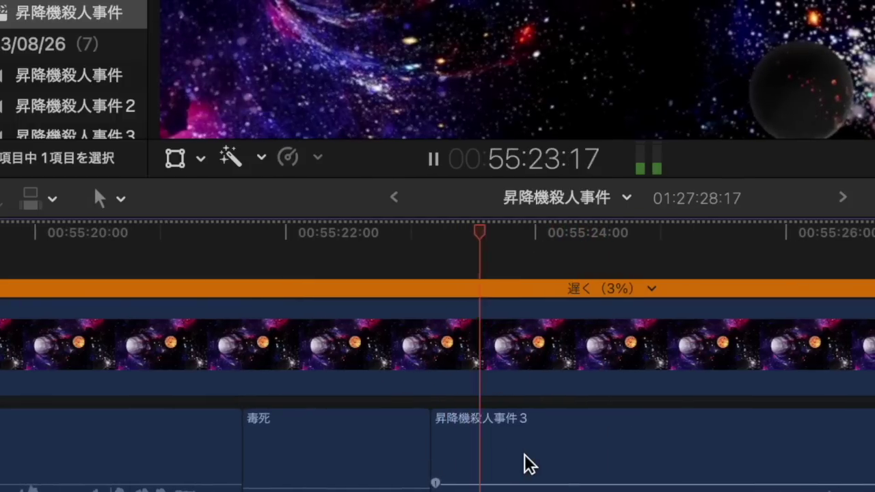
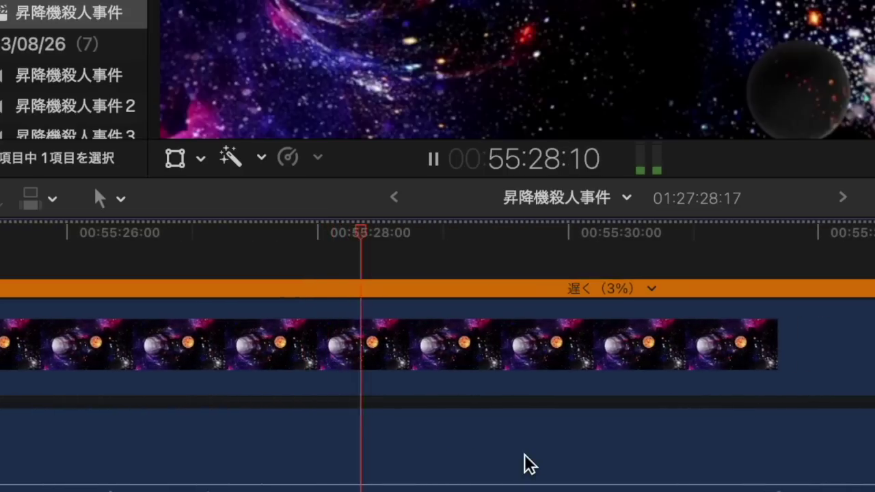
Step: Replace the 昇降機殺人事件3 section from about 55:29:20 to 55:31:14 with the copied 毒死 clip
{"action": "key", "text": "b"}
{"action": "left_click", "coordinate": [471, 482]}
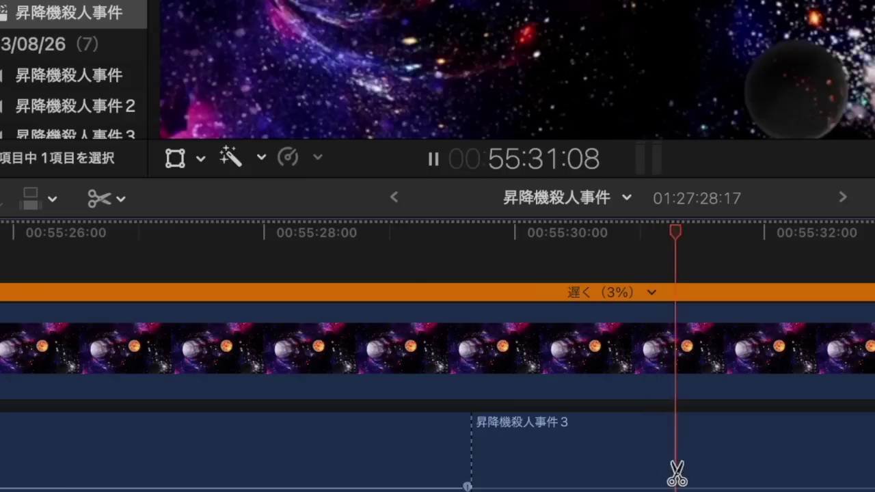
{"action": "left_click", "coordinate": [700, 469]}
{"action": "key", "text": "space"}
{"action": "key", "text": "a"}
{"action": "left_click", "coordinate": [629, 471]}
{"action": "key", "text": "BackSpace"}
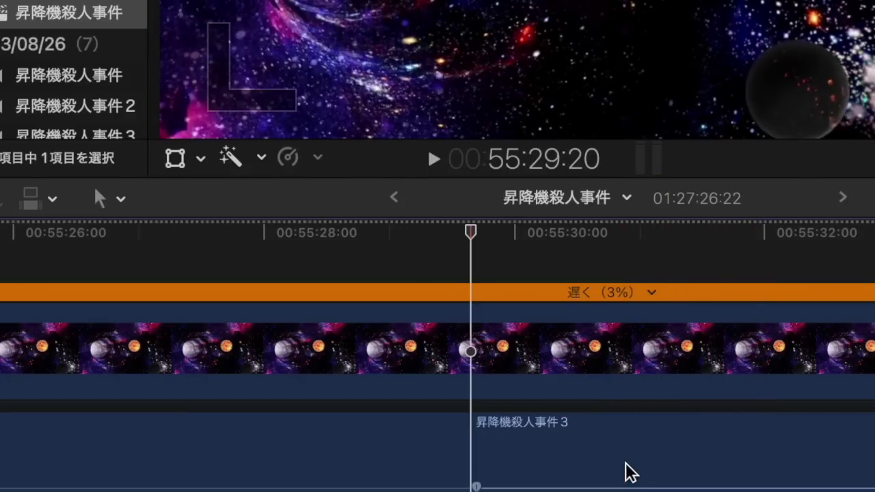
{"action": "key", "text": "super+v"}
Step: Shorten the 毒死 clip inserted at about 55:29:20 to about 27 frames by trimming its end, checking it in playback
{"action": "left_click_drag", "start_coordinate": [652, 455], "coordinate": [590, 455]}
{"action": "key", "text": "space"}
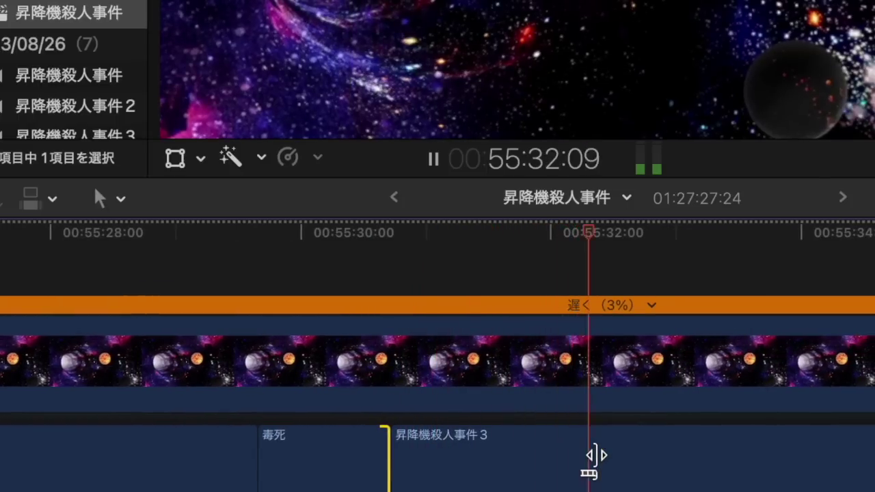
{"action": "scroll", "coordinate": [595, 455], "scroll_direction": "right", "scroll_amount": 5}
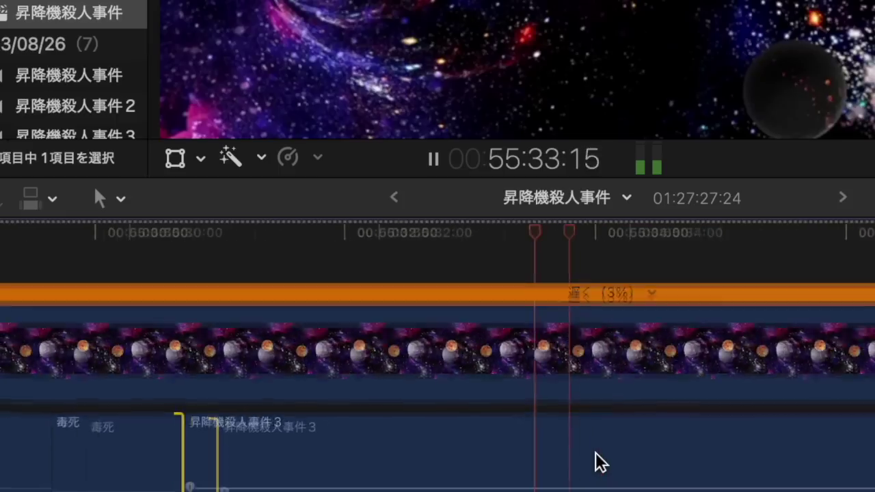
{"action": "left_click_drag", "start_coordinate": [79, 446], "coordinate": [58, 445]}
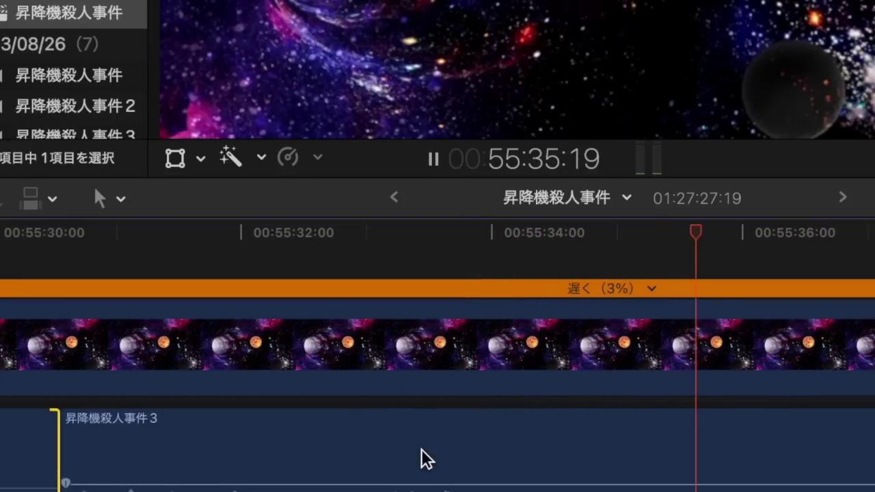
Step: Replace the 昇降機殺人事件3 section from about 55:34:10 to 55:37:26 with the copied 毒死 clip
{"action": "key", "text": "space"}
{"action": "key", "text": "b"}
{"action": "left_click", "coordinate": [531, 478]}
{"action": "scroll", "coordinate": [531, 479], "scroll_direction": "right", "scroll_amount": 10}
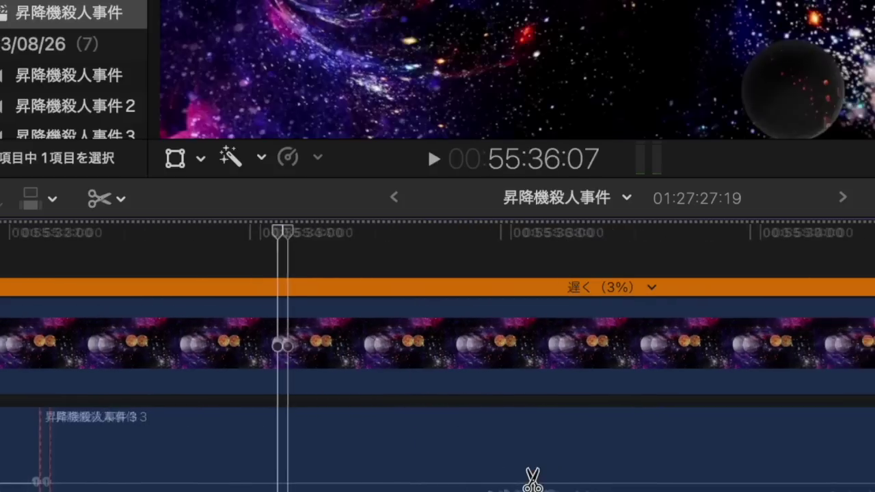
{"action": "key", "text": "a"}
{"action": "left_click", "coordinate": [385, 465]}
{"action": "key", "text": "Delete"}
{"action": "key", "text": "space"}
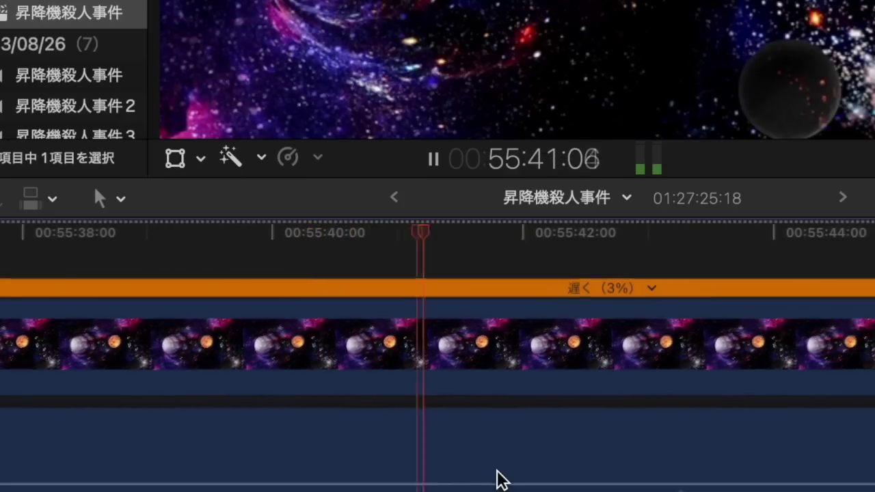
Step: Split the 昇降機殺人事件3 clip at about 55:43:01 and play back the section before the split
{"action": "left_click", "coordinate": [639, 396]}
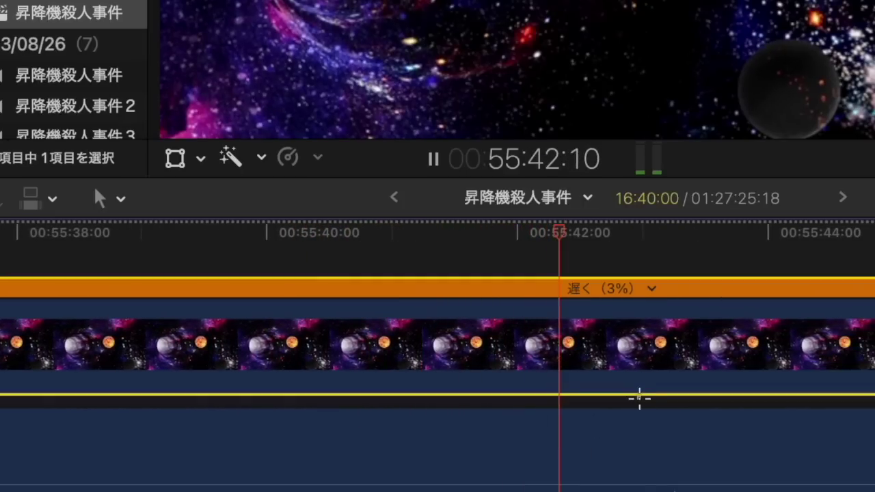
{"action": "key", "text": "space"}
{"action": "key", "text": "b"}
{"action": "left_click", "coordinate": [647, 462]}
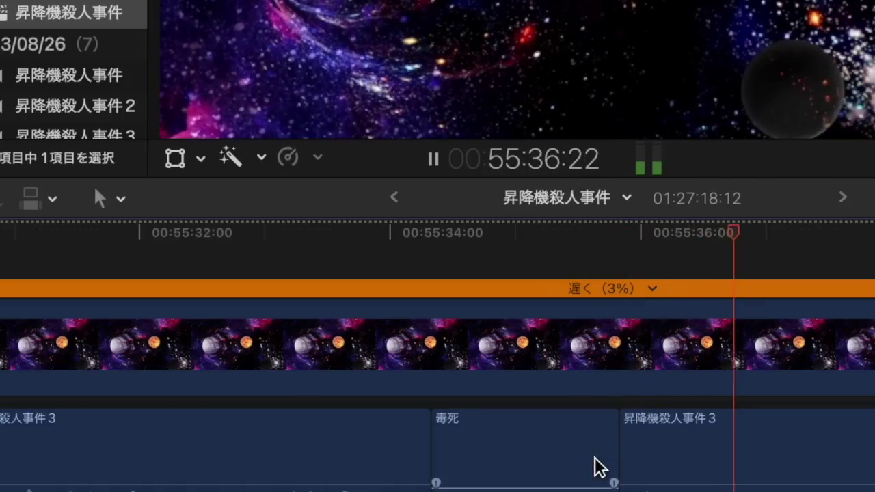
{"action": "key", "text": "space"}
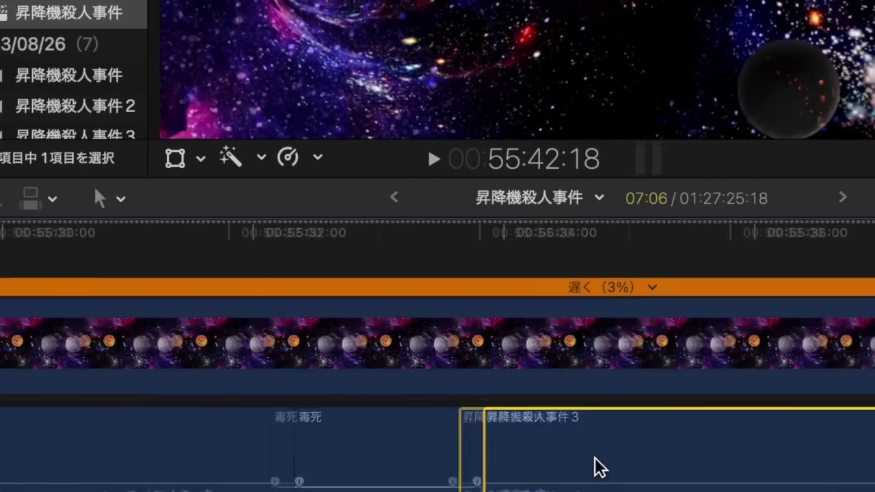
{"action": "scroll", "coordinate": [595, 458], "scroll_direction": "right", "scroll_amount": 5}
{"action": "key", "text": "space"}
{"action": "scroll", "coordinate": [690, 465], "scroll_direction": "right", "scroll_amount": 2}
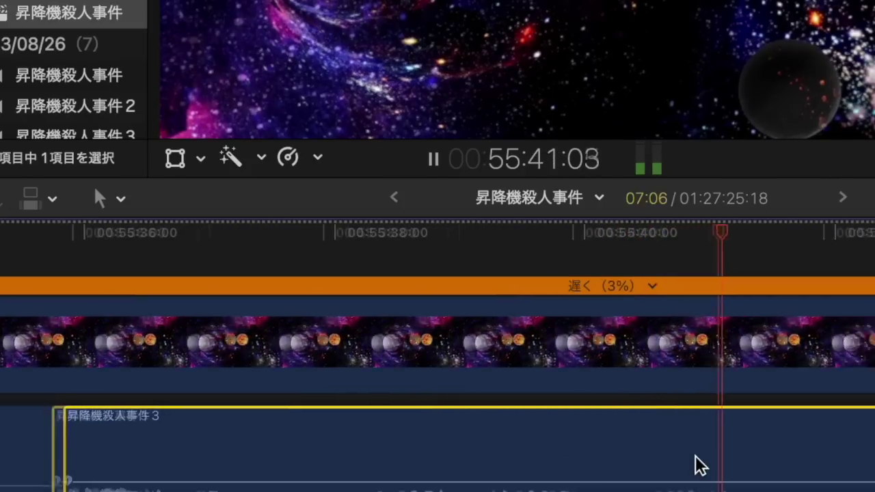
Step: Cut out the section of the 昇降機殺人事件3 clip between about 55:41:17 and 55:43:01, closing the gap
{"action": "scroll", "coordinate": [697, 466], "scroll_direction": "right", "scroll_amount": 2}
{"action": "key", "text": "space"}
{"action": "key", "text": "b"}
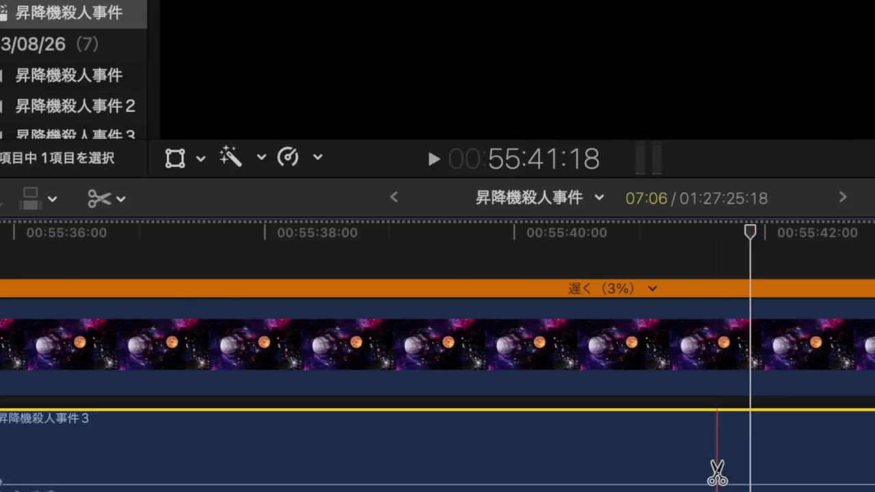
{"action": "left_click", "coordinate": [712, 472]}
{"action": "key", "text": "a"}
{"action": "key", "text": "Up"}
{"action": "key", "text": "space"}
Step: Replace the 昇降機殺人事件3 section from about 55:43:07 to 55:45:19 with the copied 毒死 clip
{"action": "scroll", "coordinate": [742, 469], "scroll_direction": "right", "scroll_amount": 3}
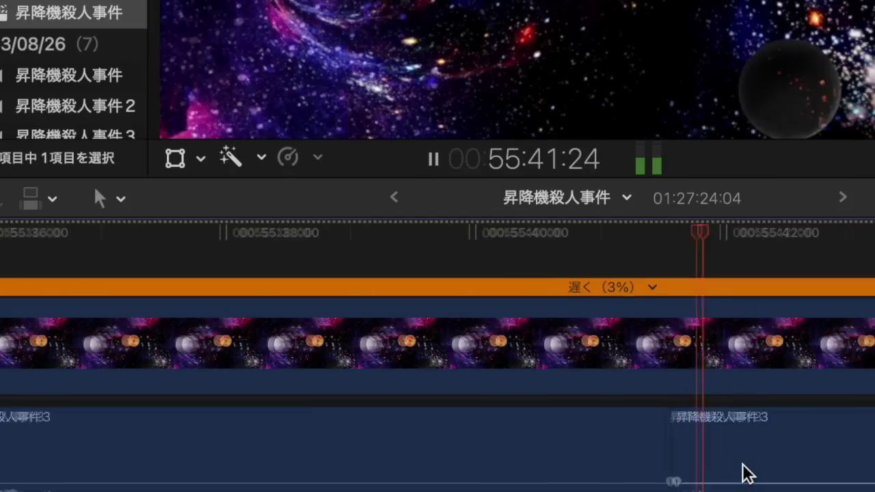
{"action": "scroll", "coordinate": [742, 473], "scroll_direction": "right", "scroll_amount": 3}
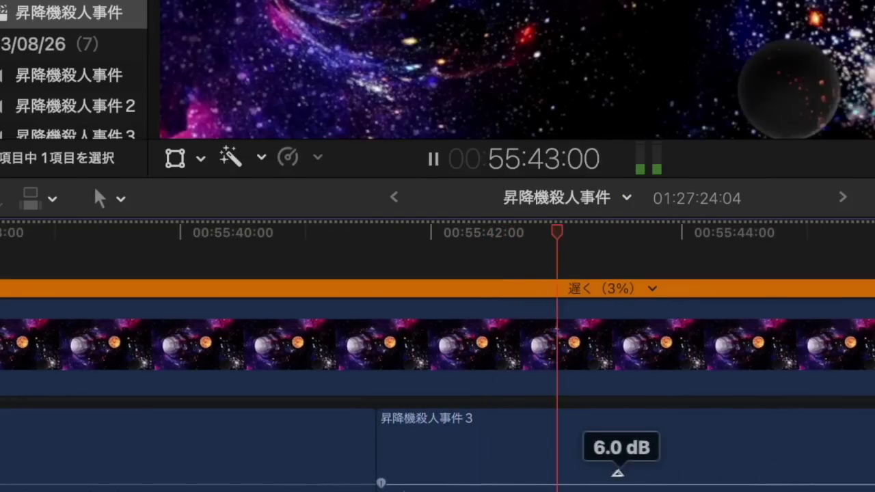
{"action": "key", "text": "space"}
{"action": "key", "text": "b"}
{"action": "left_click", "coordinate": [584, 475]}
{"action": "scroll", "coordinate": [582, 479], "scroll_direction": "right", "scroll_amount": 2}
{"action": "key", "text": "space"}
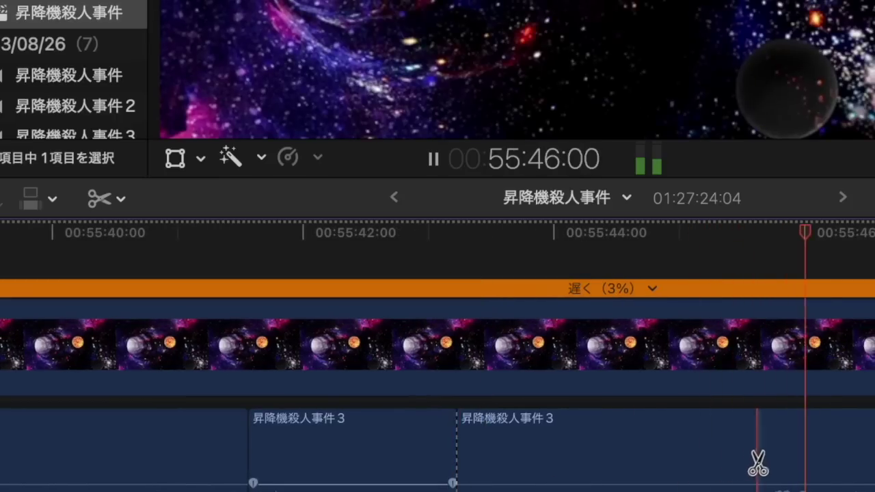
{"action": "key", "text": "space"}
{"action": "key", "text": "a"}
{"action": "key", "text": "Up"}
{"action": "key", "text": "super+v"}
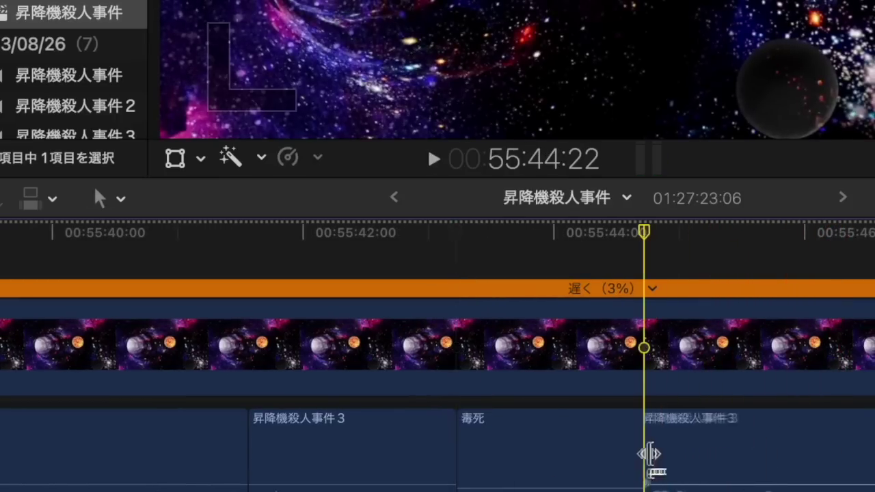
Step: Trim the end of the 毒死 clip inserted at about 55:43:07 so that it lasts about 21 frames
{"action": "left_click_drag", "start_coordinate": [632, 453], "coordinate": [397, 443]}
{"action": "key", "text": "space"}
{"action": "scroll", "coordinate": [397, 444], "scroll_direction": "right", "scroll_amount": 1}
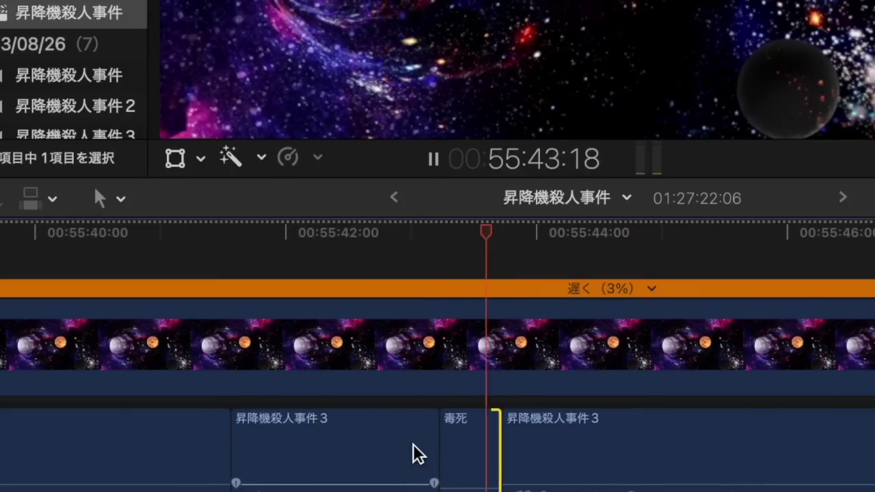
{"action": "left_click_drag", "start_coordinate": [495, 453], "coordinate": [520, 453]}
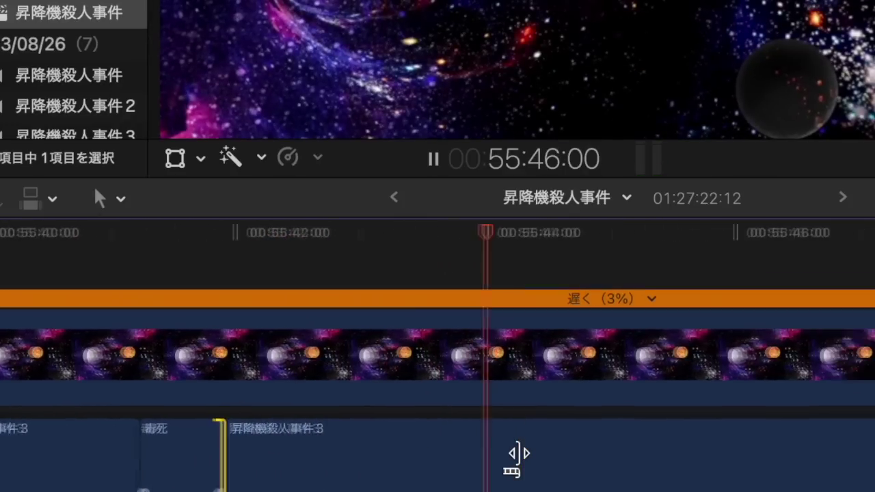
Step: Replace the 昇降機殺人事件3 section from about 55:48:19 to 55:51:29 with the copied 毒死 clip
{"action": "scroll", "coordinate": [519, 453], "scroll_direction": "right", "scroll_amount": 5}
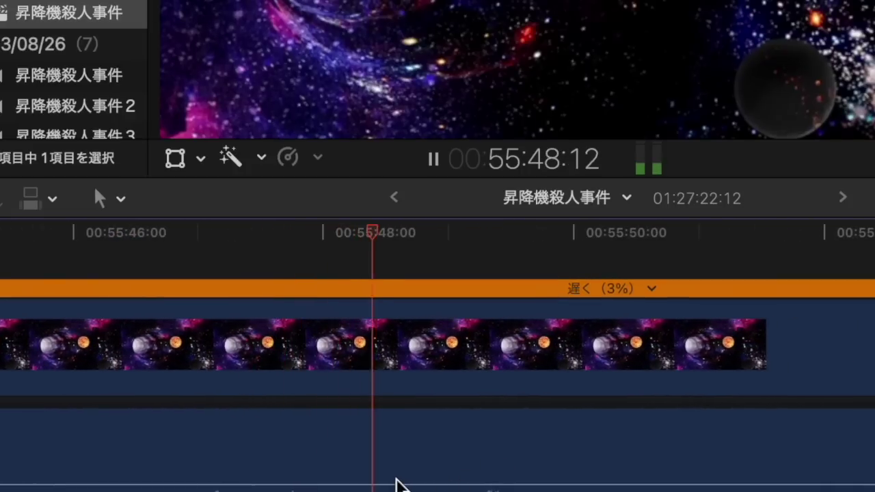
{"action": "key", "text": "space"}
{"action": "key", "text": "b"}
{"action": "scroll", "coordinate": [386, 479], "scroll_direction": "right", "scroll_amount": 10}
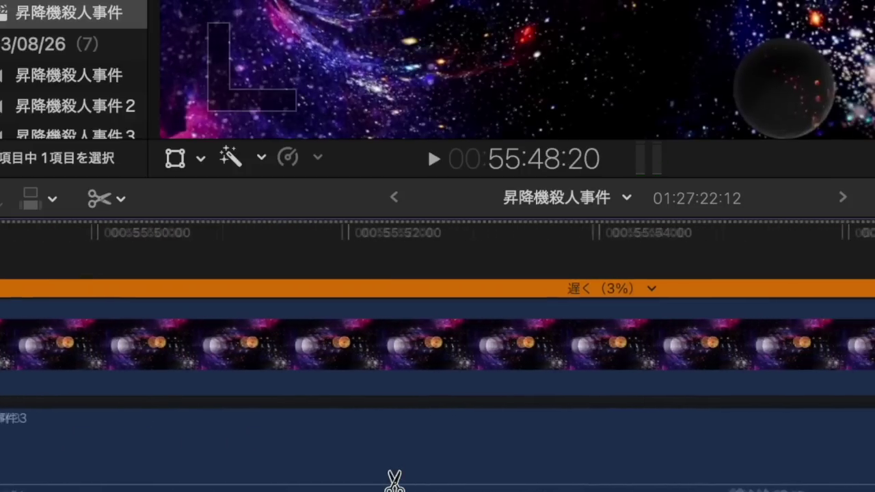
{"action": "left_click", "coordinate": [317, 470]}
{"action": "key", "text": "a"}
{"action": "left_click", "coordinate": [287, 472]}
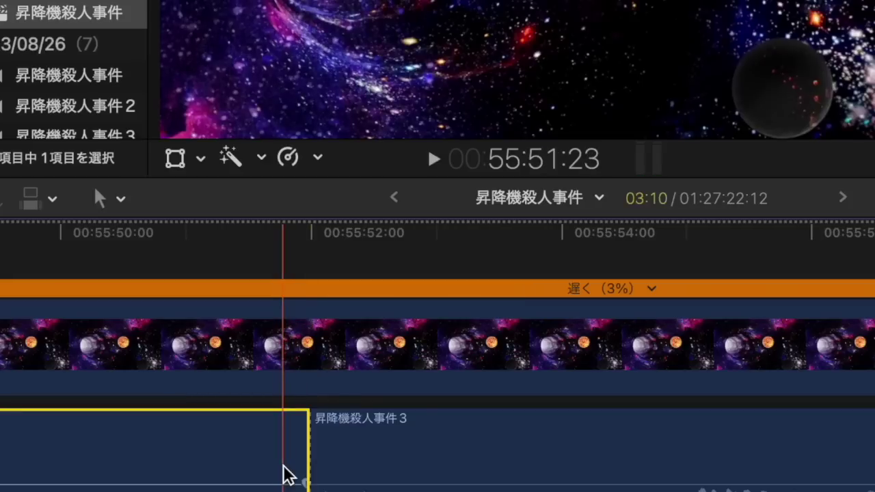
{"action": "key", "text": "Delete"}
{"action": "key", "text": "space"}
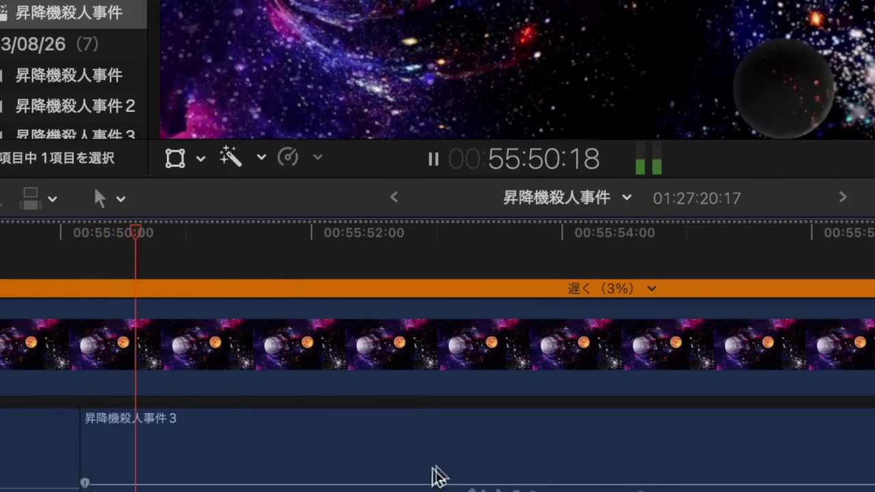
Step: Remove the opening part of the 昇降機殺人事件3 clip from about 55:50:04 to 55:53:05, closing the gap
{"action": "left_click", "coordinate": [455, 402]}
{"action": "key", "text": "space"}
{"action": "key", "text": "super+b"}
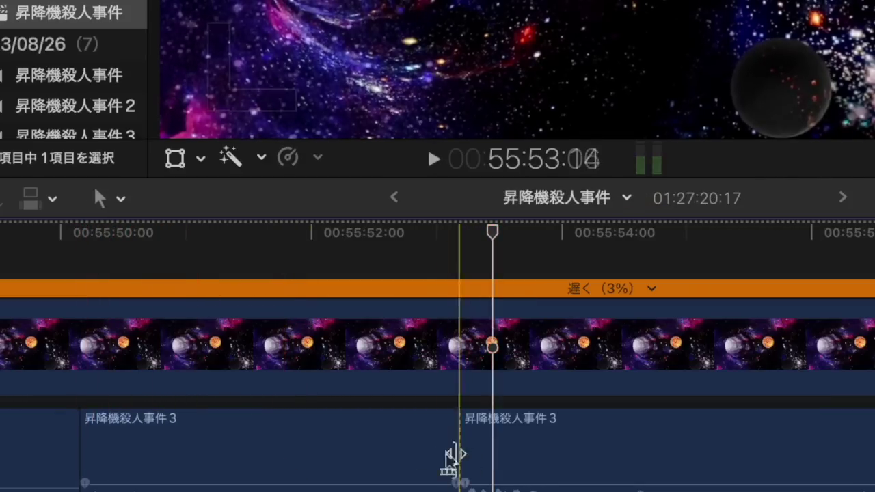
{"action": "left_click", "coordinate": [441, 457]}
{"action": "key", "text": "Delete"}
{"action": "key", "text": "space"}
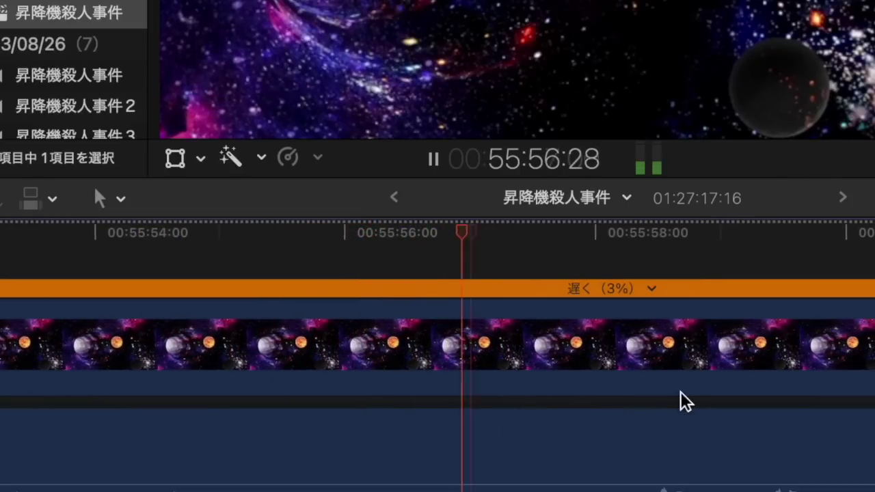
Step: Cut out the section of the 昇降機殺人事件3 clip between about 55:52:22 and 55:59:11, closing the gap
{"action": "key", "text": "space"}
{"action": "key", "text": "b"}
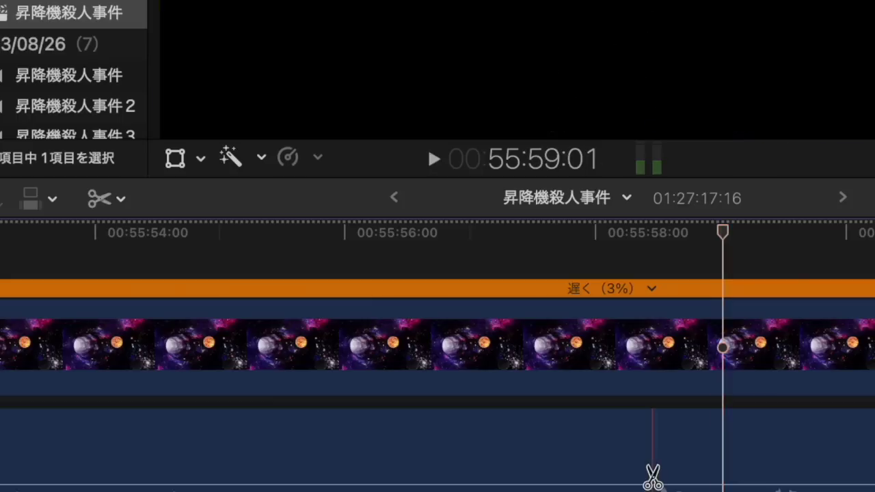
{"action": "key", "text": "space"}
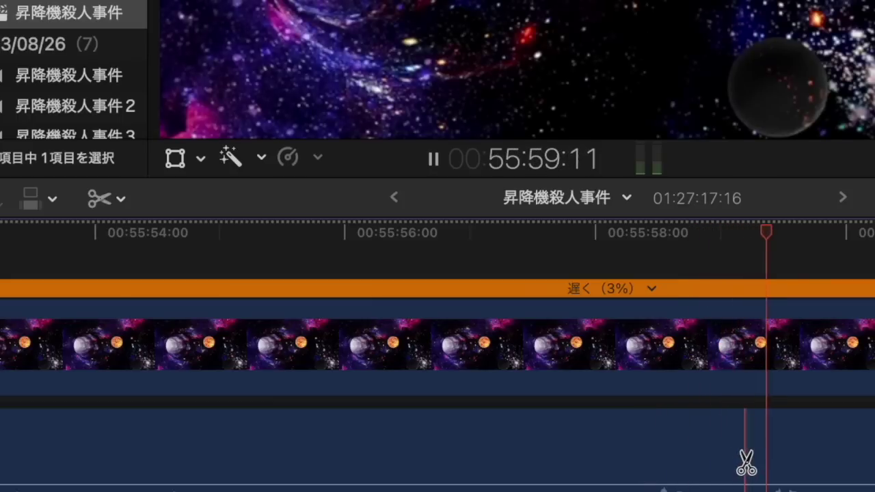
{"action": "key", "text": "space"}
{"action": "key", "text": "a"}
{"action": "scroll", "coordinate": [773, 455], "scroll_direction": "left", "scroll_amount": 5}
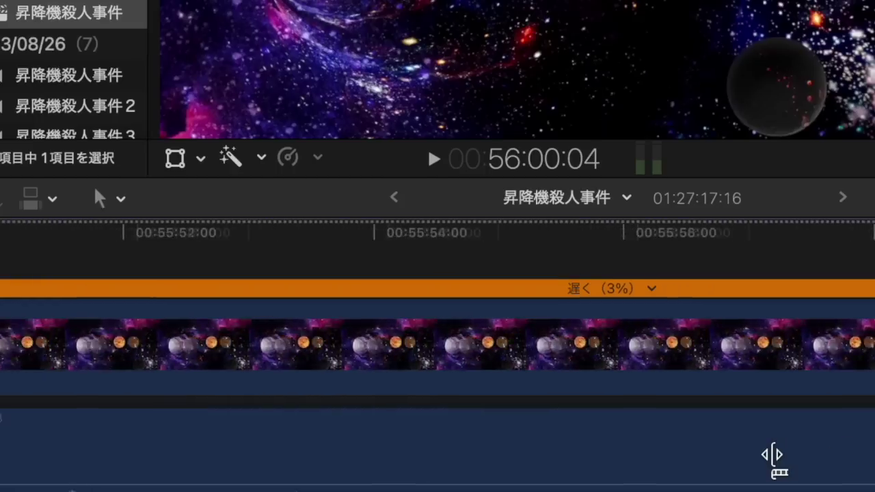
{"action": "key", "text": "space"}
{"action": "key", "text": "space"}
{"action": "key", "text": "b"}
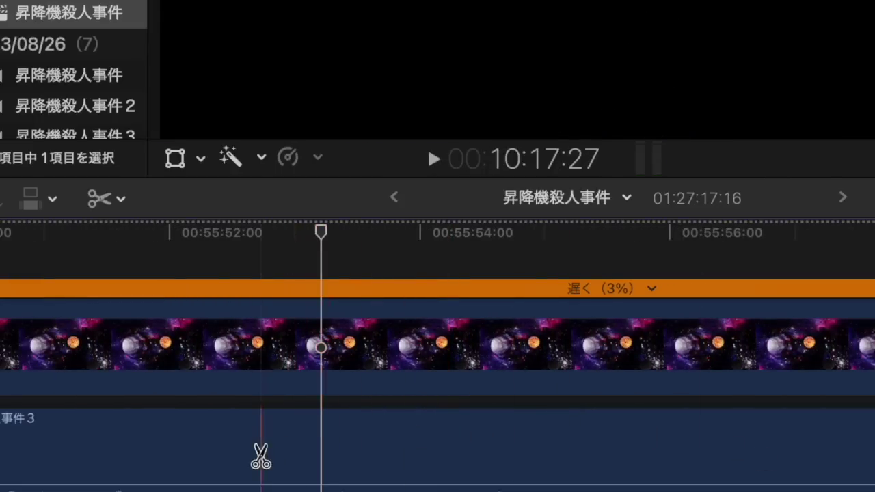
{"action": "left_click", "coordinate": [262, 448]}
{"action": "key", "text": "a"}
{"action": "key", "text": "space"}
{"action": "scroll", "coordinate": [304, 448], "scroll_direction": "right", "scroll_amount": 3}
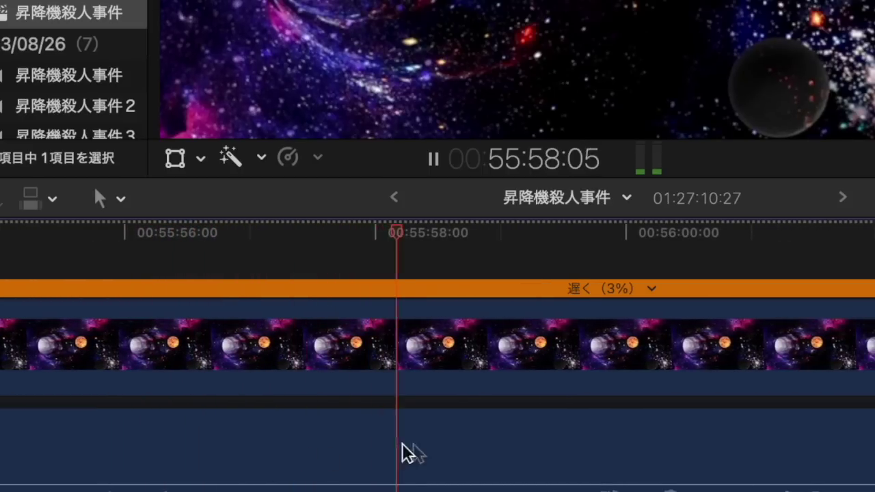
Step: Cut out the section of the 昇降機殺人事件3 clip between about 55:55:21 and 55:59:22, closing the gap
{"action": "key", "text": "space"}
{"action": "key", "text": "b"}
{"action": "left_click", "coordinate": [592, 472]}
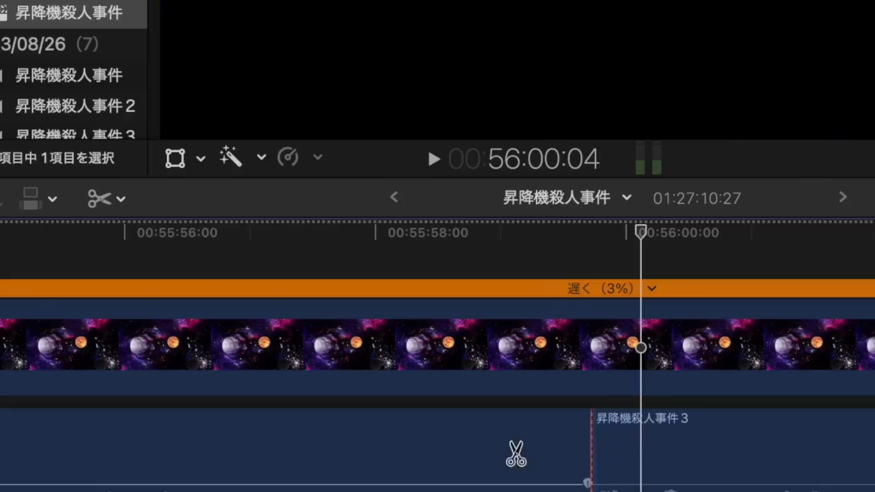
{"action": "key", "text": "a"}
{"action": "left_click", "coordinate": [91, 449]}
{"action": "key", "text": "b"}
{"action": "left_click", "coordinate": [90, 451]}
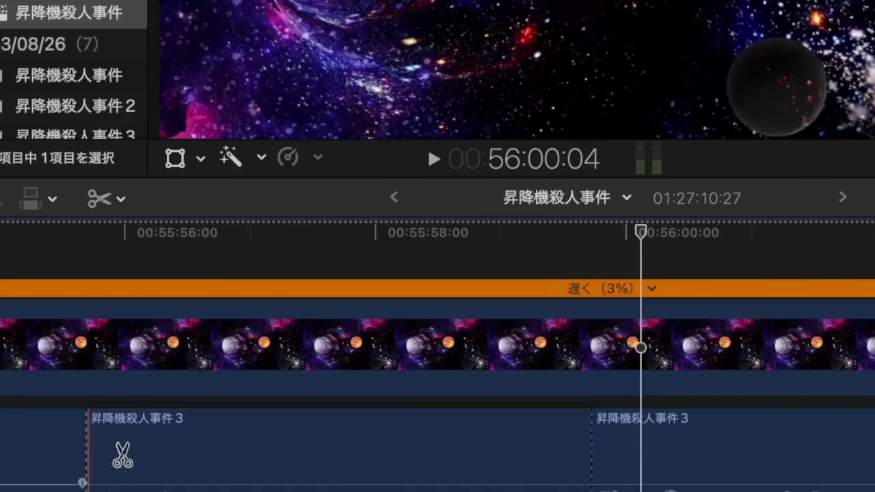
{"action": "key", "text": "a"}
{"action": "left_click", "coordinate": [135, 449]}
{"action": "key", "text": "Delete"}
Step: Replace the 昇降機殺人事件3 section from about 55:58:06 to 55:59:03 with the copied 毒死 clip, trimmed to about 21 frames
{"action": "key", "text": "space"}
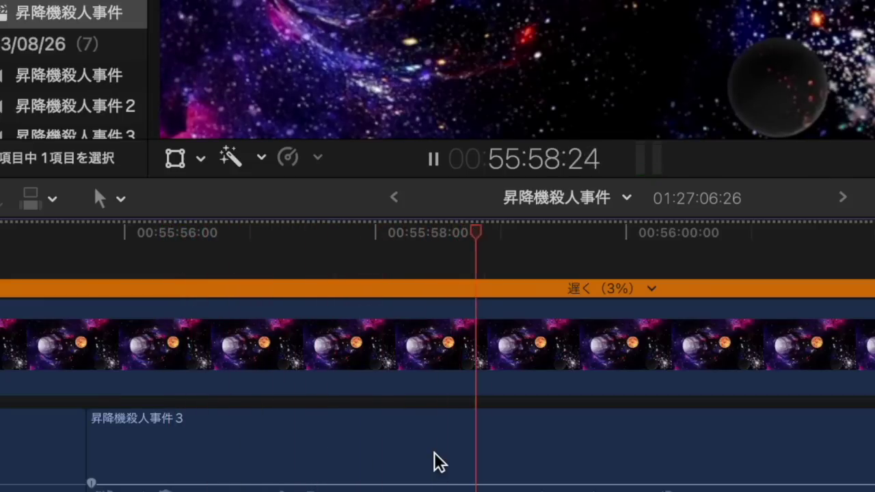
{"action": "key", "text": "space"}
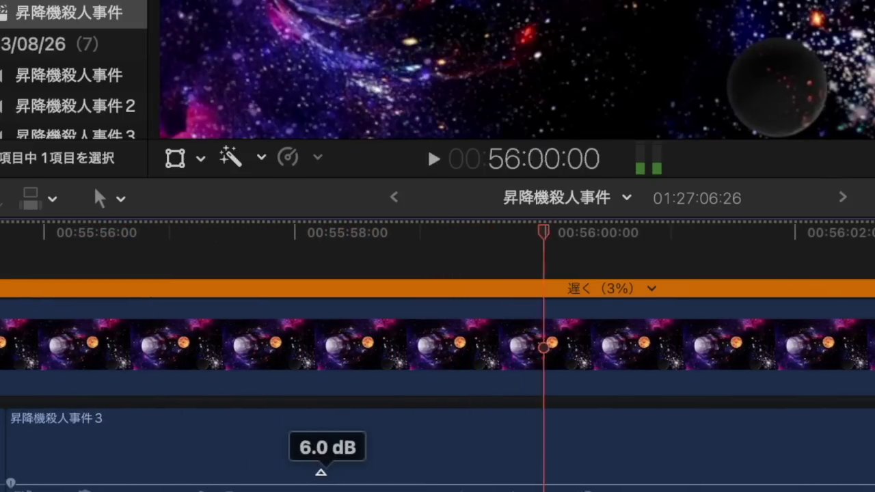
{"action": "key", "text": "b"}
{"action": "left_click", "coordinate": [320, 472]}
{"action": "key", "text": "space"}
{"action": "left_click", "coordinate": [435, 468]}
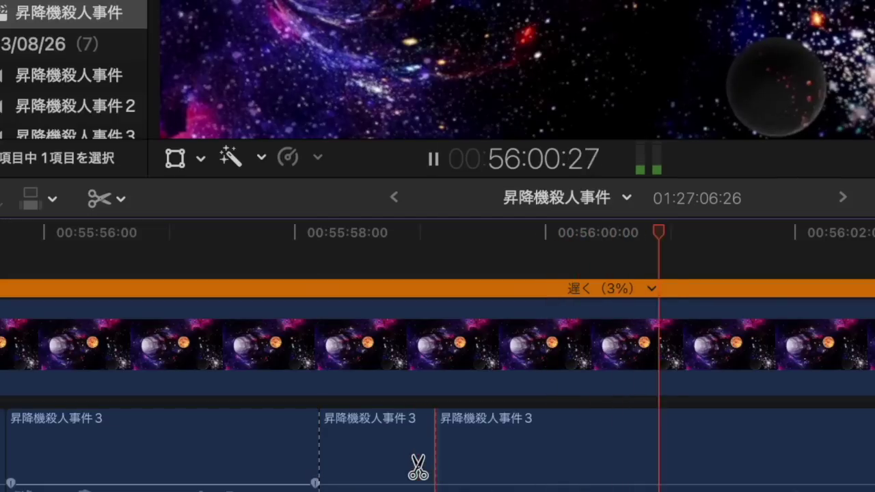
{"action": "key", "text": "space"}
{"action": "key", "text": "a"}
{"action": "left_click", "coordinate": [404, 469]}
{"action": "key", "text": "Delete"}
{"action": "key", "text": "w"}
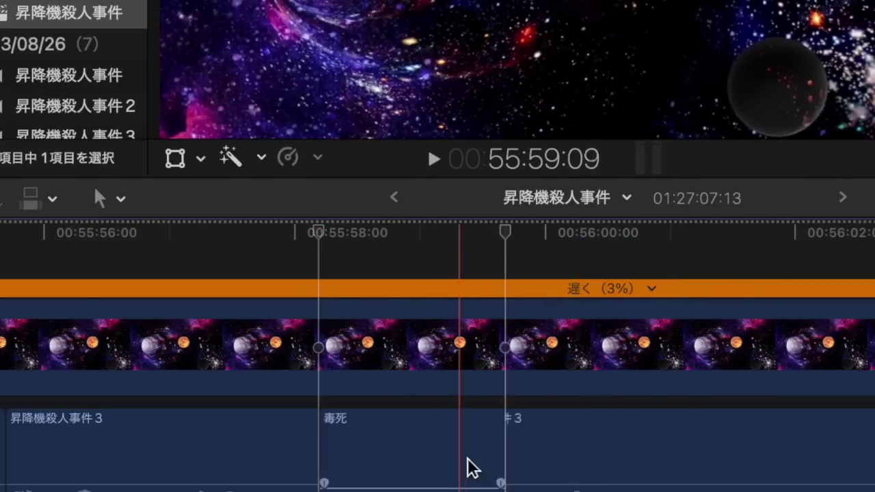
{"action": "left_click_drag", "start_coordinate": [494, 458], "coordinate": [399, 464]}
Step: Cut out about five seconds of the 昇降機殺人事件3 clip starting at 56:01:07, closing the gap
{"action": "key", "text": "space"}
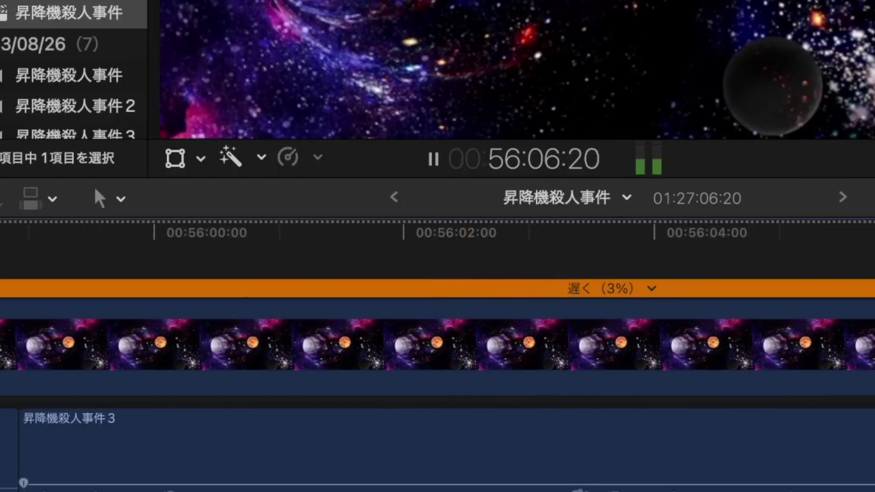
{"action": "key", "text": "space"}
{"action": "key", "text": "b"}
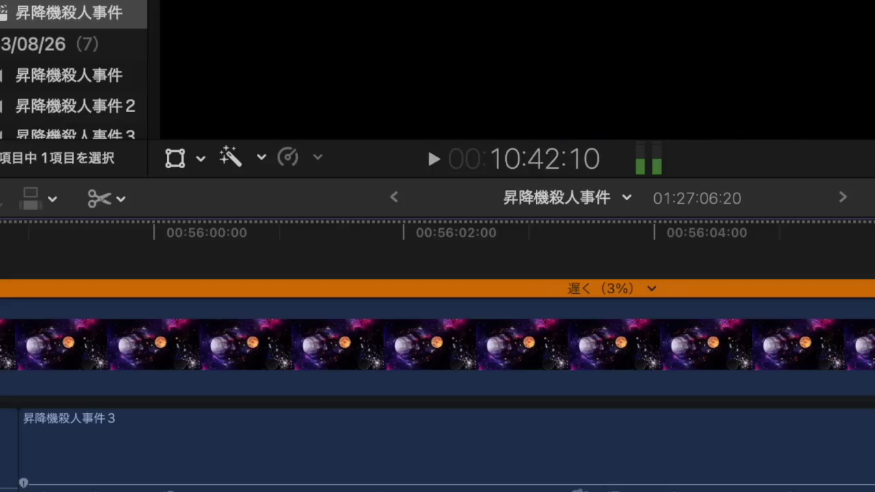
{"action": "left_click", "coordinate": [307, 475]}
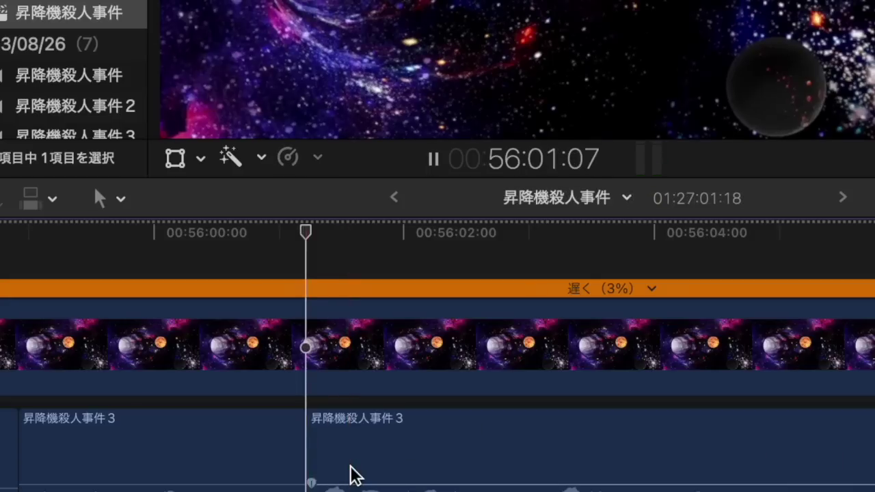
{"action": "key", "text": "a"}
Step: Remove the opening part of the 昇降機殺人事件3 clip from 56:01:07 to about 56:13:06, closing the gap
{"action": "key", "text": "space"}
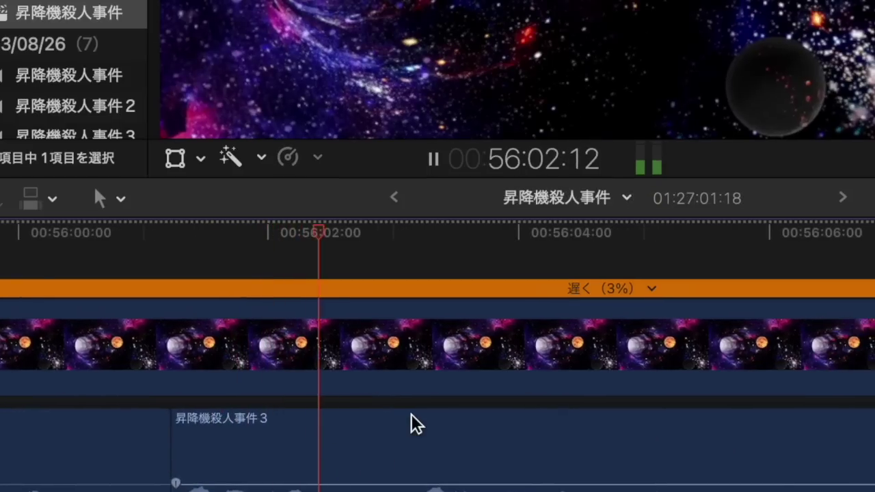
{"action": "key", "text": "space"}
{"action": "scroll", "coordinate": [616, 414], "scroll_direction": "right", "scroll_amount": 10}
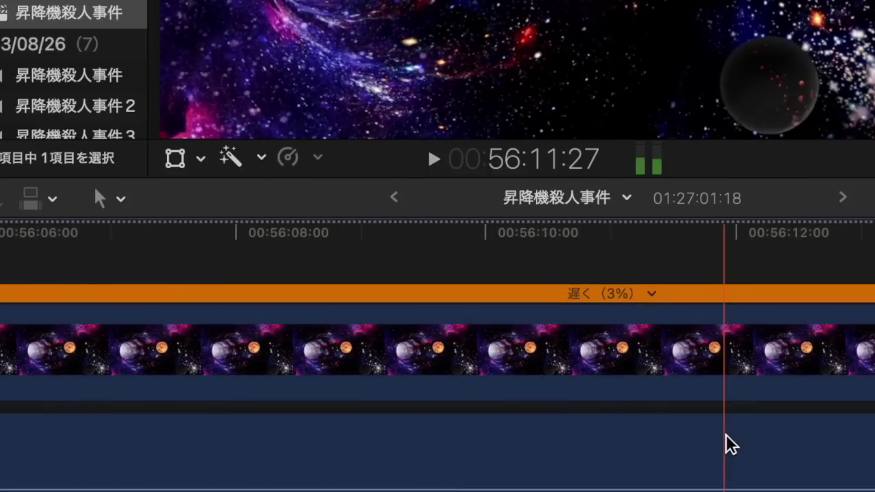
{"action": "scroll", "coordinate": [730, 437], "scroll_direction": "right", "scroll_amount": 3}
{"action": "key", "text": "space"}
{"action": "key", "text": "space"}
{"action": "key", "text": "b"}
{"action": "left_click", "coordinate": [782, 467]}
{"action": "key", "text": "a"}
{"action": "left_click", "coordinate": [740, 461]}
{"action": "key", "text": "BackSpace"}
Step: Play through the 昇降機殺人事件3 clip between about 56:01 and 56:25 to locate the next section to cut
{"action": "key", "text": "space"}
{"action": "scroll", "coordinate": [740, 461], "scroll_direction": "right", "scroll_amount": 1}
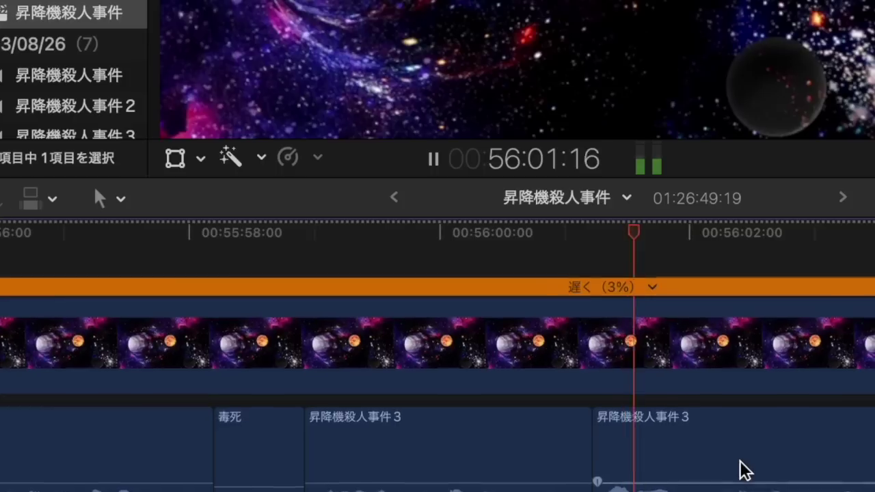
{"action": "scroll", "coordinate": [745, 470], "scroll_direction": "right", "scroll_amount": 10}
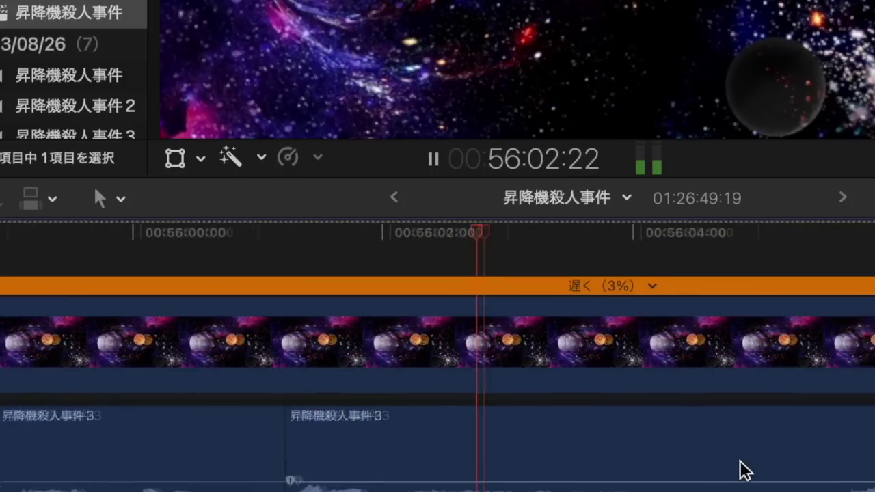
{"action": "scroll", "coordinate": [744, 470], "scroll_direction": "right", "scroll_amount": 2}
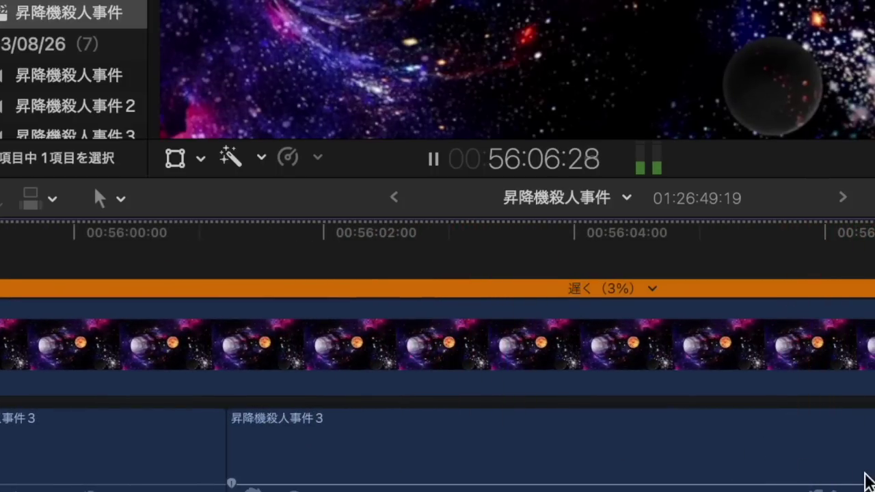
{"action": "scroll", "coordinate": [867, 479], "scroll_direction": "right", "scroll_amount": 6}
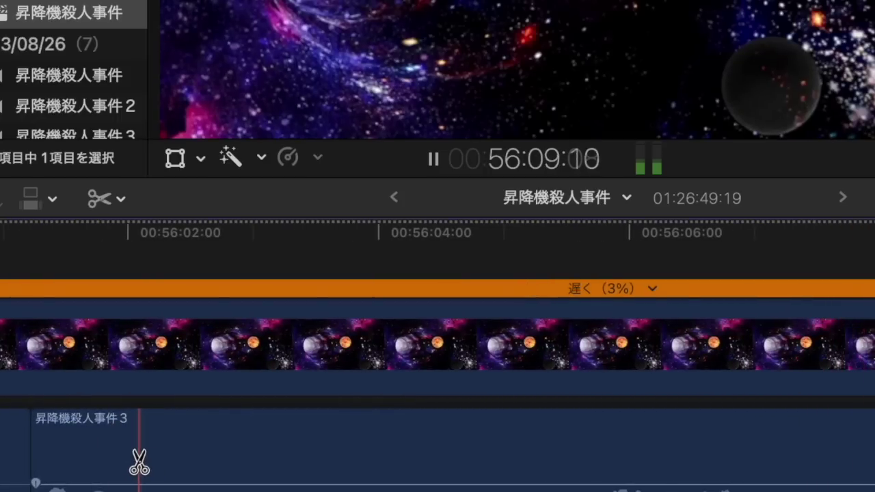
{"action": "scroll", "coordinate": [139, 463], "scroll_direction": "right", "scroll_amount": 20}
{"action": "key", "text": "space"}
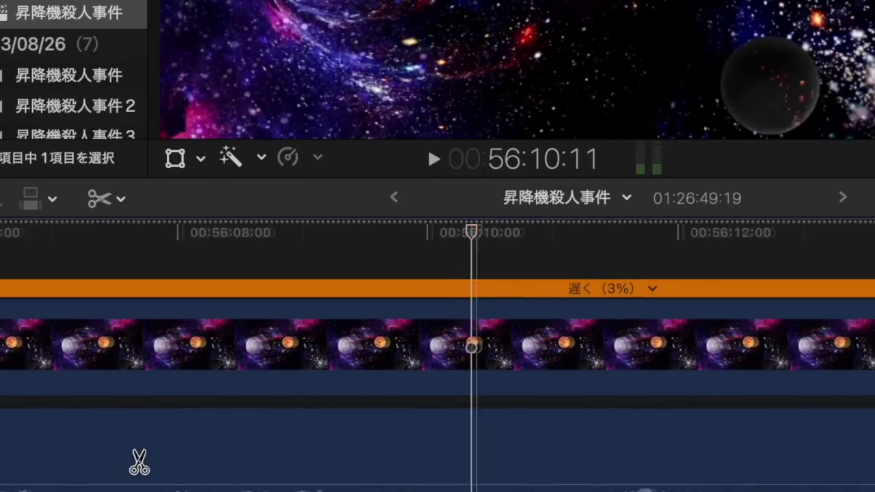
{"action": "key", "text": "space"}
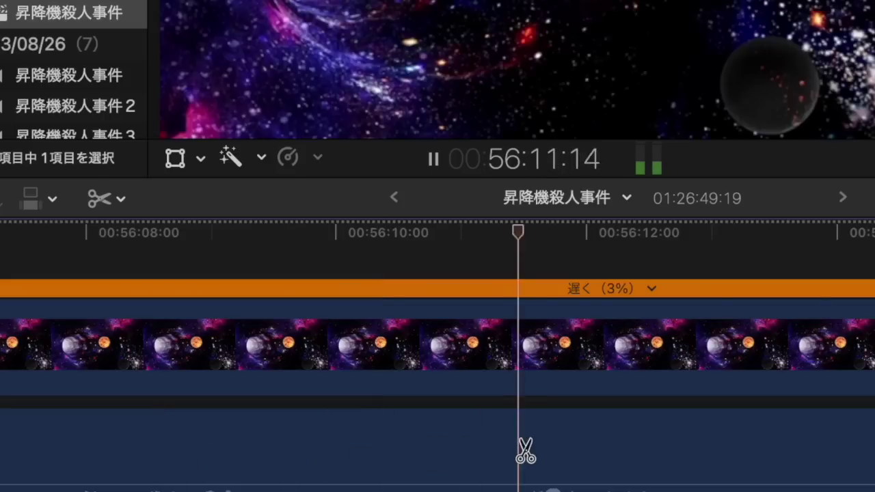
{"action": "scroll", "coordinate": [525, 450], "scroll_direction": "right", "scroll_amount": 20}
{"action": "key", "text": "space"}
{"action": "scroll", "coordinate": [525, 450], "scroll_direction": "right", "scroll_amount": 10}
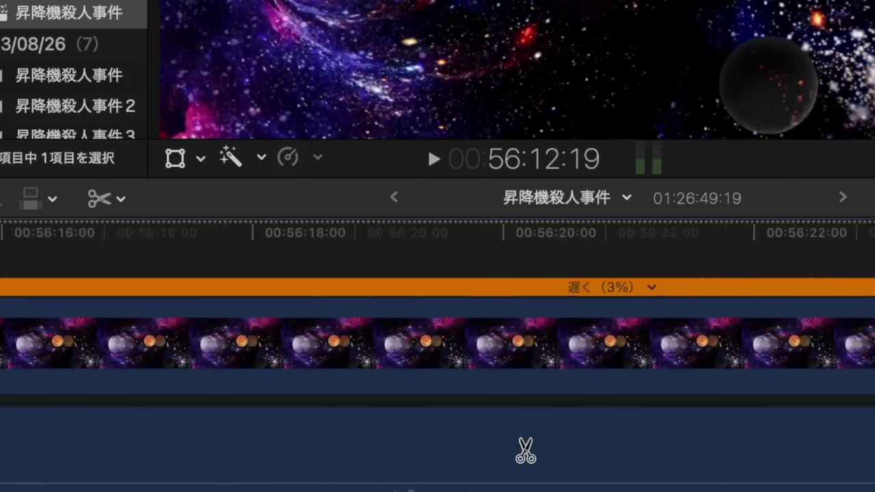
{"action": "key", "text": "space"}
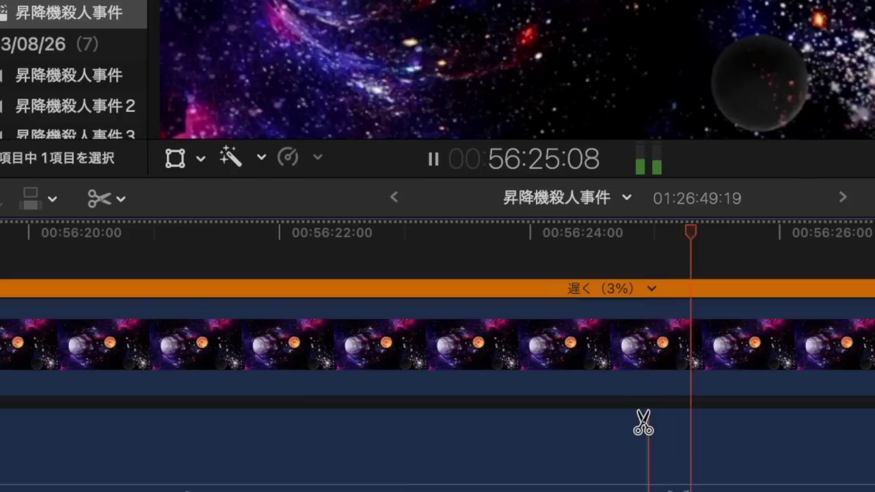
Step: Cut out the section of the 昇降機殺人事件3 clip between about 56:02:02 and 56:11:15, closing the gap
{"action": "scroll", "coordinate": [642, 423], "scroll_direction": "left", "scroll_amount": 15}
{"action": "key", "text": "space"}
{"action": "scroll", "coordinate": [642, 424], "scroll_direction": "left", "scroll_amount": 15}
{"action": "key", "text": "space"}
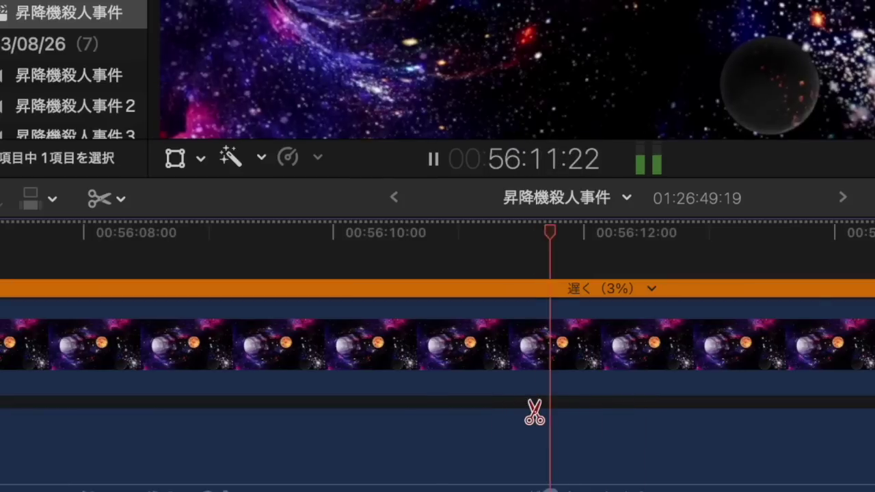
{"action": "scroll", "coordinate": [529, 434], "scroll_direction": "left", "scroll_amount": 5}
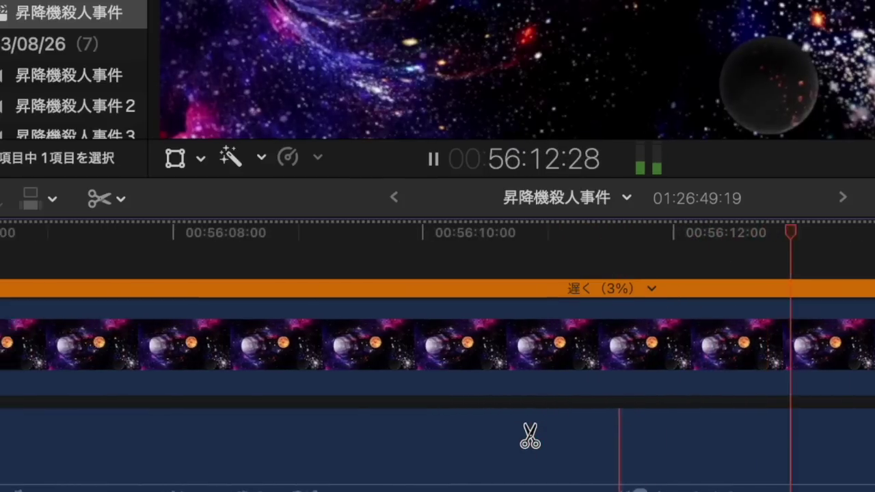
{"action": "left_click", "coordinate": [388, 409]}
{"action": "scroll", "coordinate": [397, 451], "scroll_direction": "right", "scroll_amount": 10}
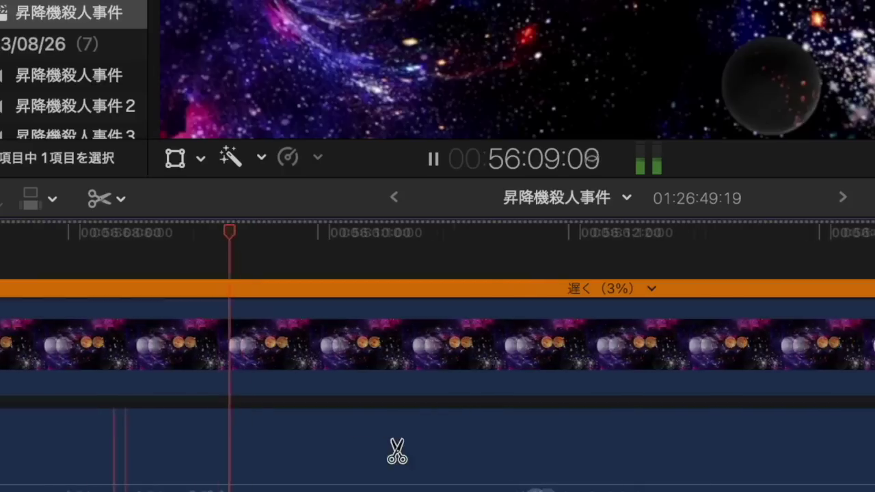
{"action": "left_click", "coordinate": [469, 399]}
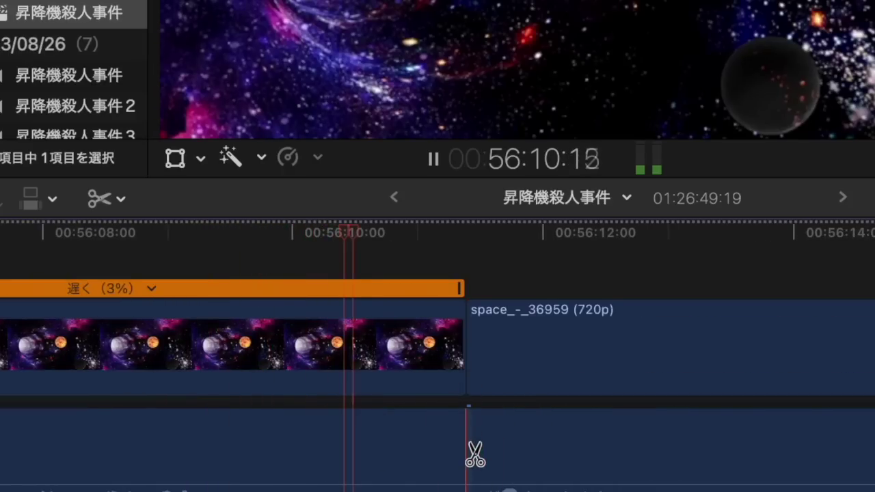
{"action": "key", "text": "a"}
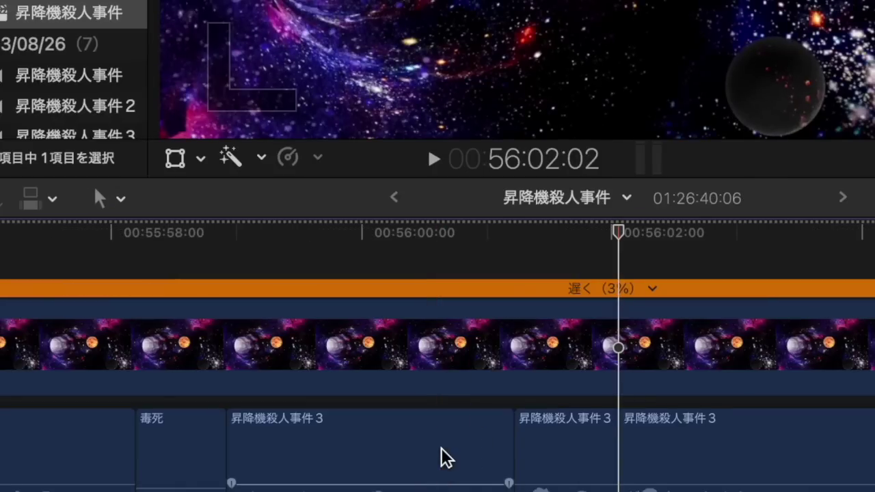
Step: Extend the end of the slowed-down (3%) space background clip past about 56:12
{"action": "key", "text": "space"}
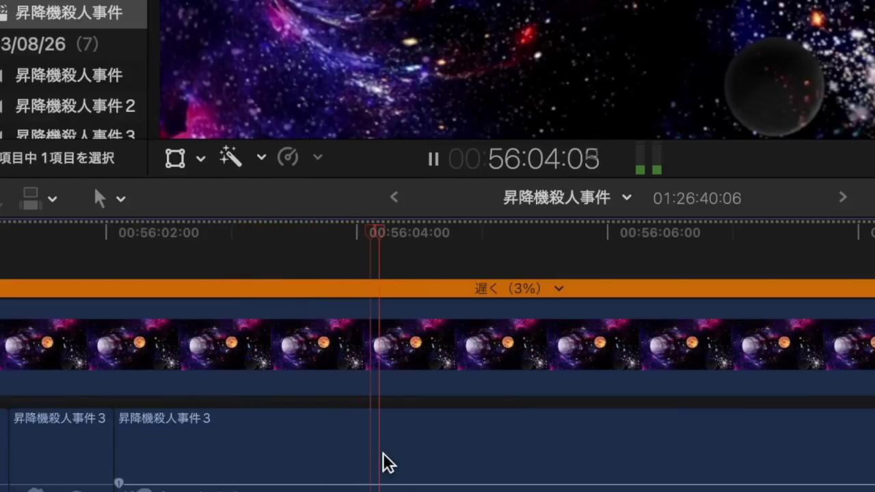
{"action": "key", "text": "space"}
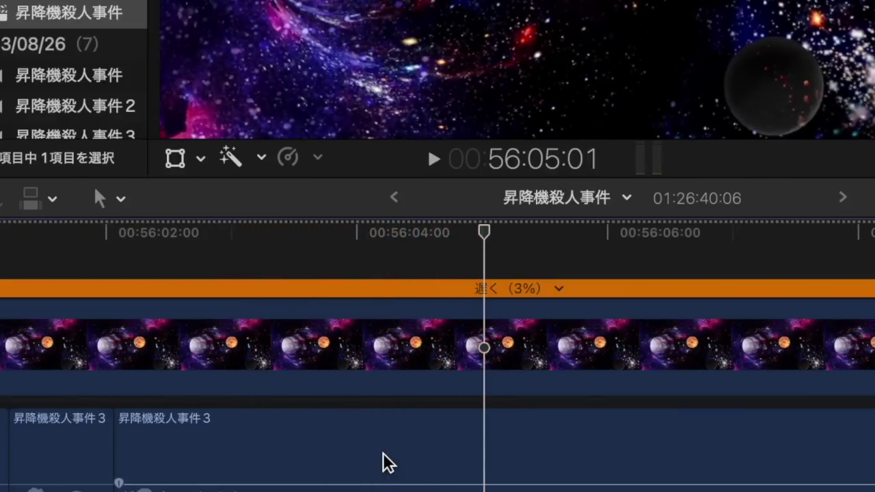
{"action": "key", "text": "super+minus"}
{"action": "key", "text": "super+minus"}
{"action": "key", "text": "super+minus"}
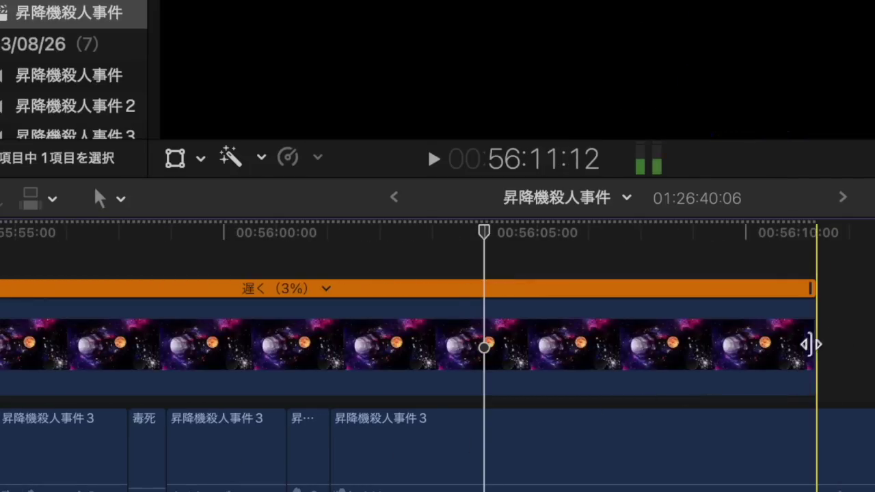
{"action": "left_click_drag", "start_coordinate": [806, 345], "coordinate": [874, 345]}
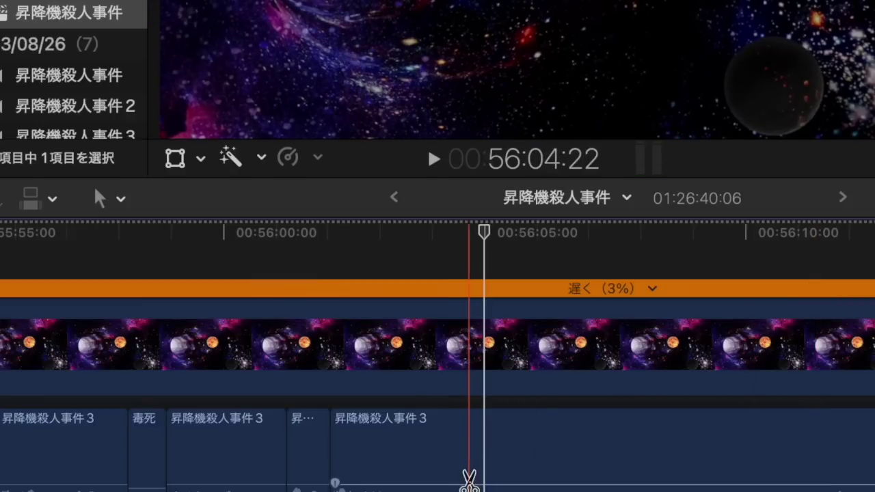
Step: Replace the 昇降機殺人事件3 section from 56:04:22 to about 56:11:17 with the copied 毒死 clip
{"action": "key", "text": "b"}
{"action": "left_click", "coordinate": [469, 474]}
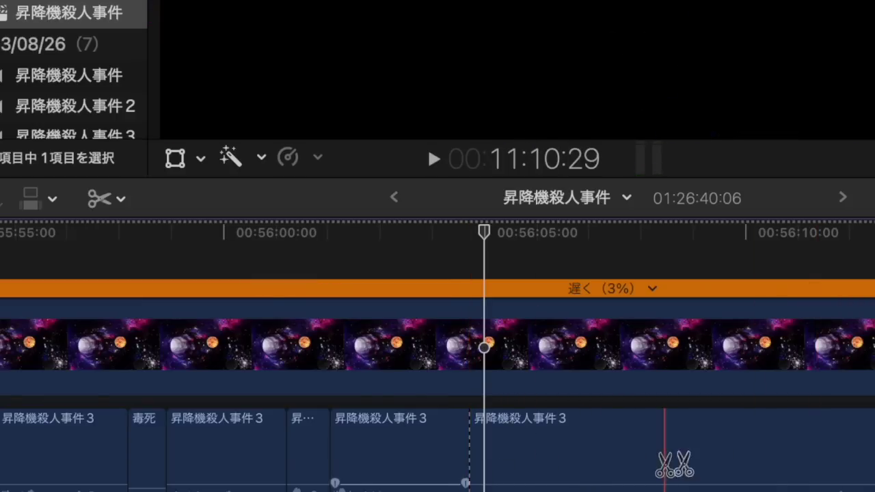
{"action": "key", "text": "a"}
{"action": "left_click", "coordinate": [771, 461]}
{"action": "key", "text": "Delete"}
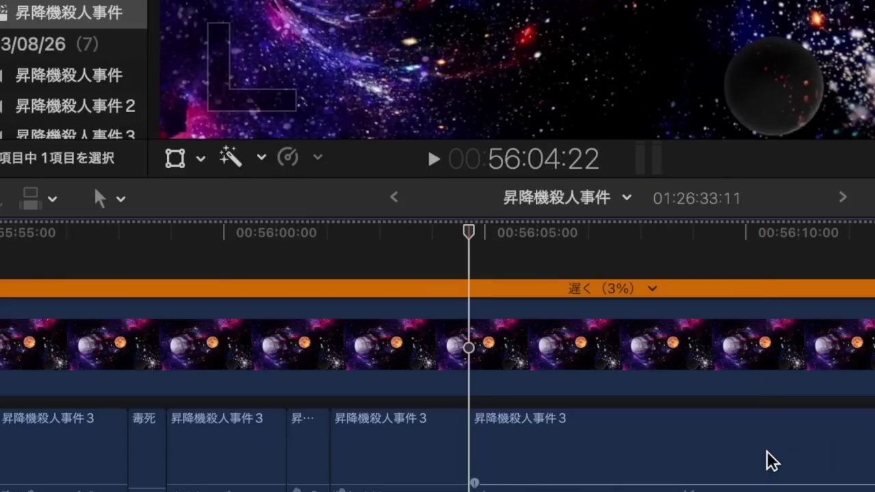
{"action": "key", "text": "super+v"}
Step: Extend the end of the 毒死 clip inserted at 56:04:22 to 56:08:22 and place a marker there on the space background clip
{"action": "key", "text": "space"}
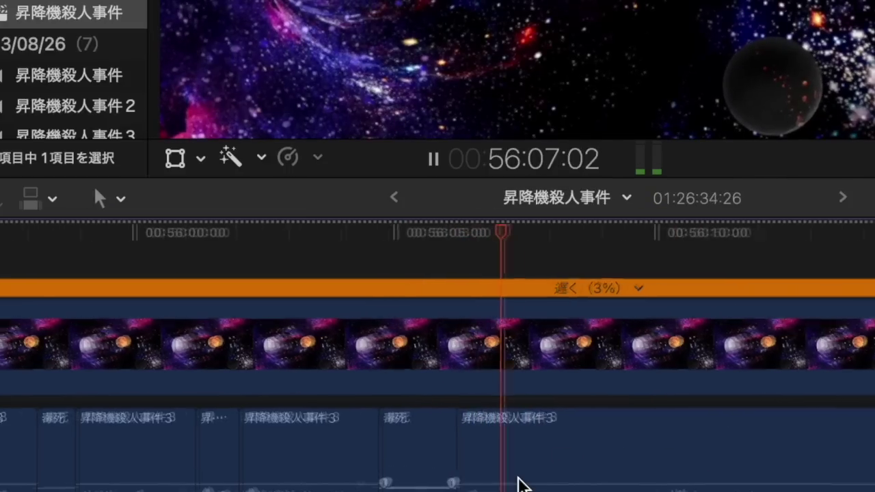
{"action": "key", "text": "space"}
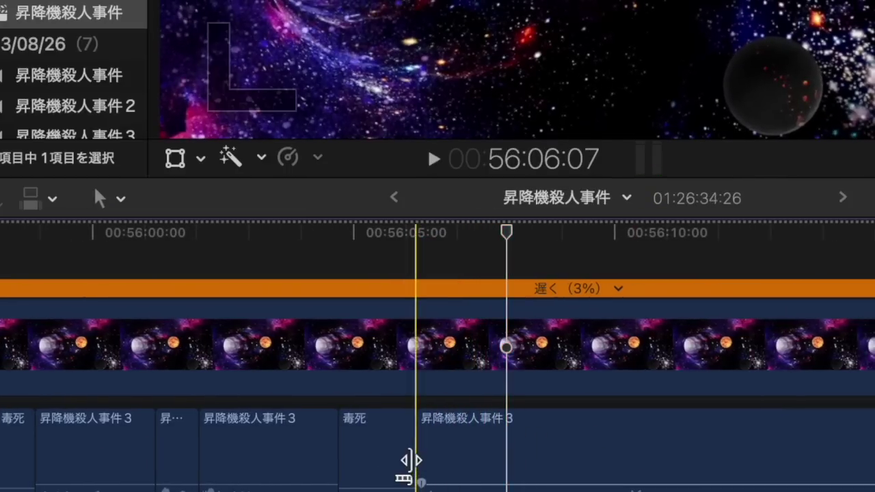
{"action": "left_click_drag", "start_coordinate": [410, 459], "coordinate": [539, 462]}
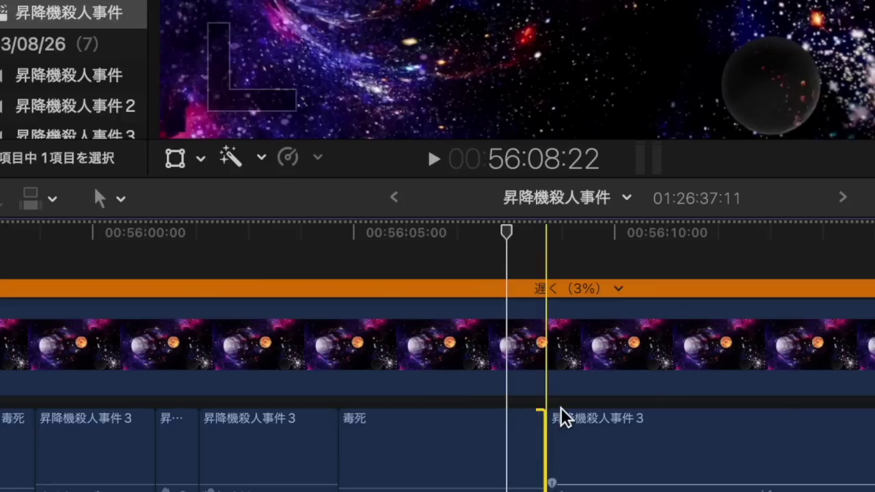
{"action": "left_click", "coordinate": [549, 401]}
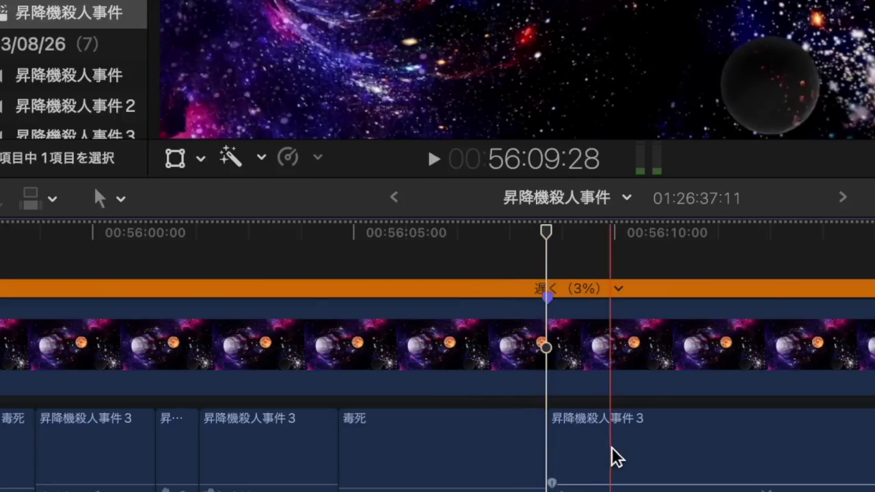
Step: Split the 昇降機殺人事件3 clip at 56:10:00 and place a marker at the start of the short piece beginning at 56:08:22
{"action": "key", "text": "b"}
{"action": "left_click", "coordinate": [613, 472]}
{"action": "scroll", "coordinate": [616, 476], "scroll_direction": "right", "scroll_amount": 5}
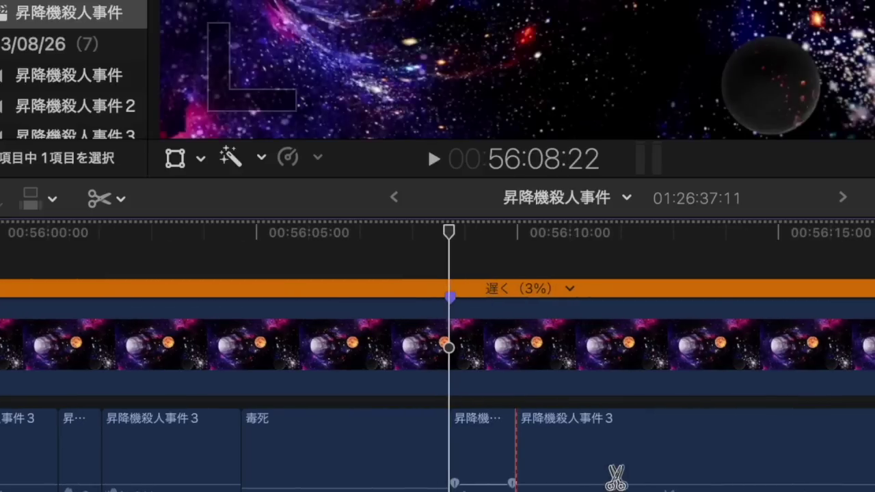
{"action": "key", "text": "a"}
{"action": "left_click", "coordinate": [480, 454]}
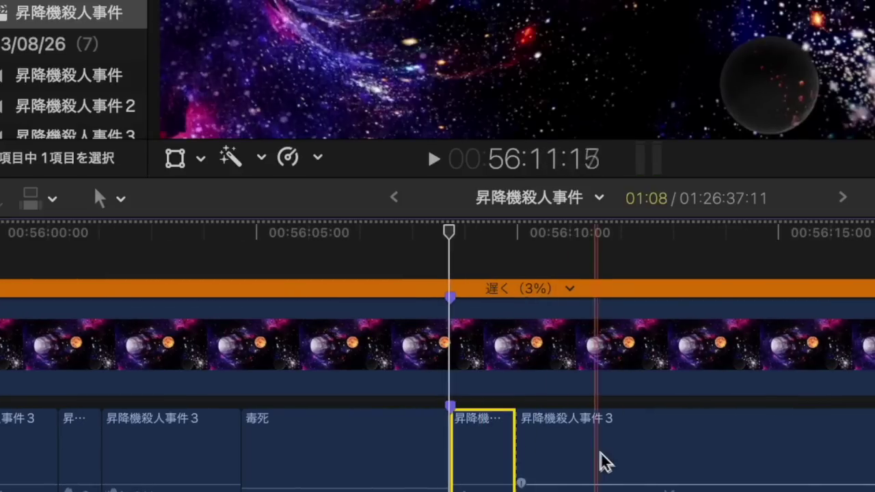
Step: Replace the 昇降機殺人事件3 section from 56:10:00 to about 56:12:17 with the copied 毒死 clip, extending its end to 56:14:00
{"action": "key", "text": "b"}
{"action": "left_click", "coordinate": [648, 472]}
{"action": "key", "text": "a"}
{"action": "left_click", "coordinate": [584, 475]}
{"action": "key", "text": "BackSpace"}
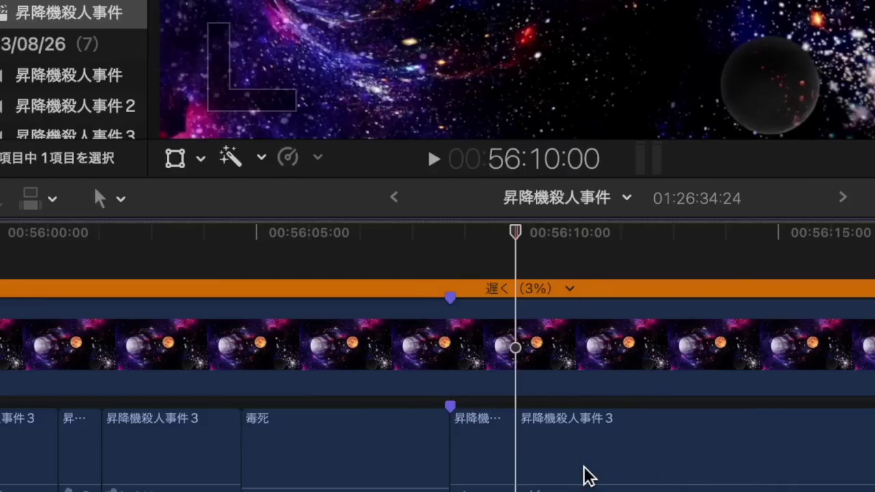
{"action": "key", "text": "super+v"}
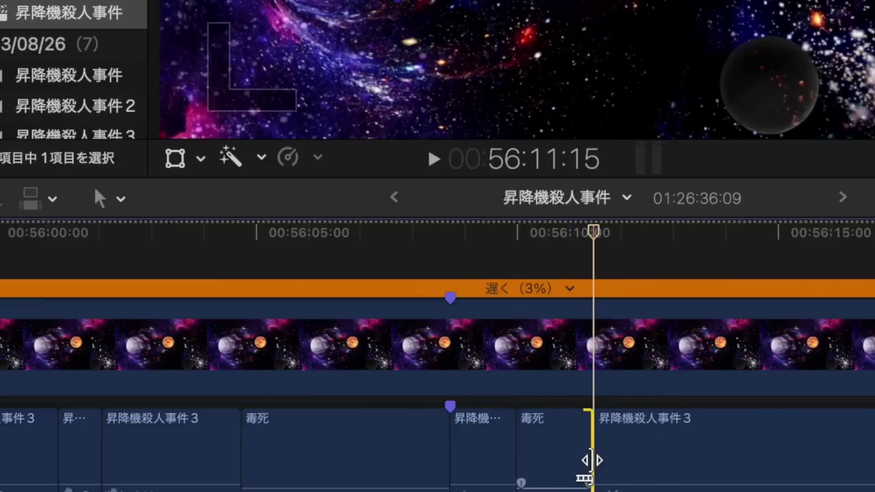
{"action": "left_click_drag", "start_coordinate": [592, 460], "coordinate": [720, 455]}
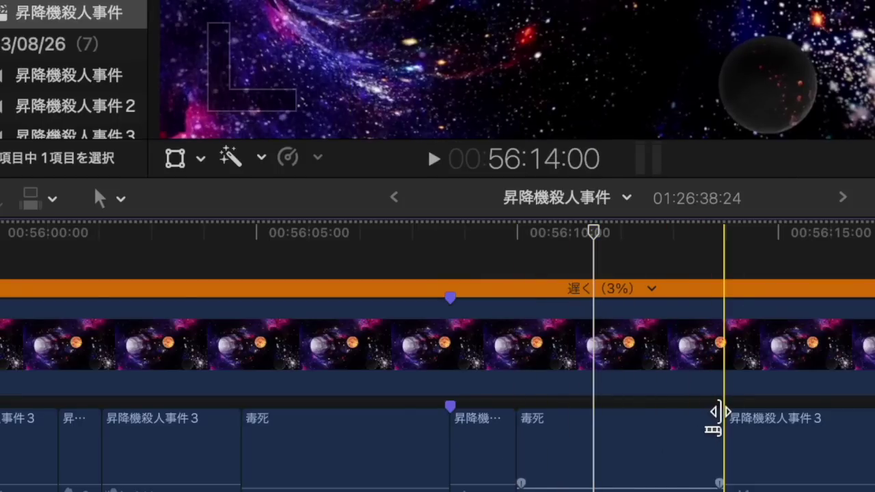
Step: Replace the 昇降機殺人事件3 section between about 56:17:01 and 56:18:25 with the copied 毒死 clip
{"action": "key", "text": "space"}
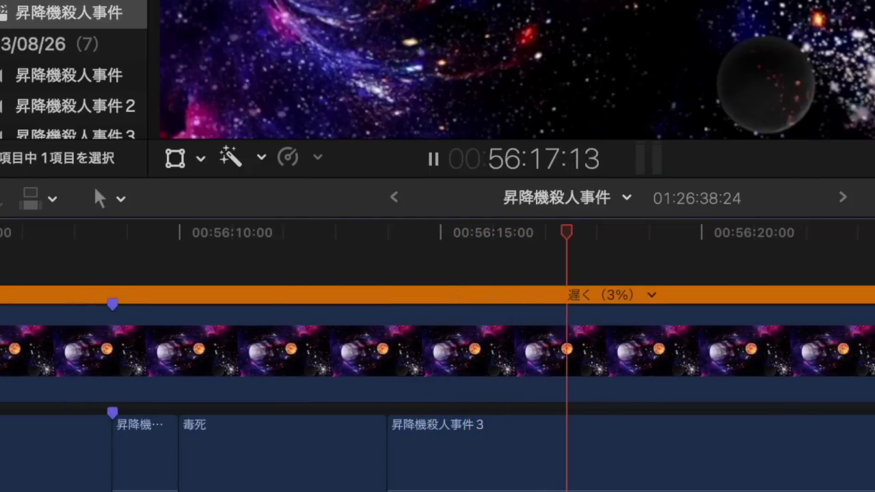
{"action": "key", "text": "space"}
{"action": "key", "text": "b"}
{"action": "left_click", "coordinate": [547, 479]}
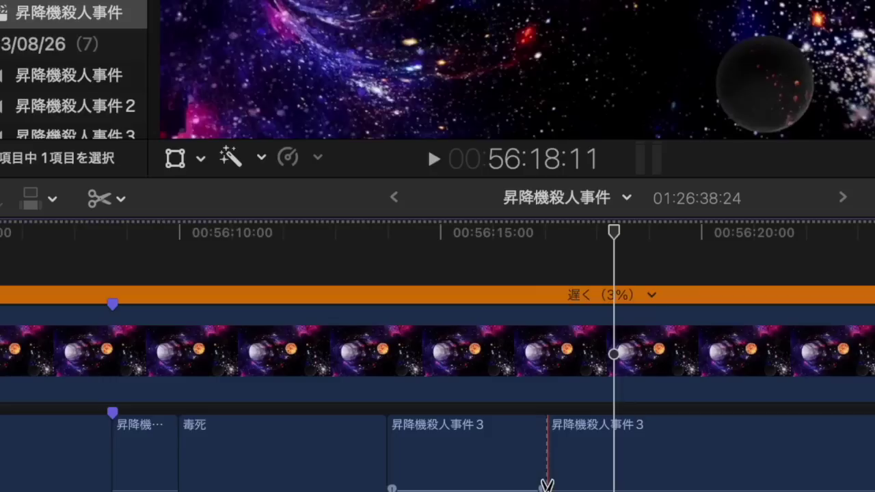
{"action": "left_click", "coordinate": [642, 472]}
{"action": "key", "text": "a"}
{"action": "left_click", "coordinate": [567, 472]}
{"action": "key", "text": "BackSpace"}
{"action": "key", "text": "super+v"}
{"action": "scroll", "coordinate": [567, 473], "scroll_direction": "right", "scroll_amount": 1}
Step: Split the 昇降機殺人事件3 clip at about 56:23:11 and delete the piece before the cut, back to the 毒死 clip
{"action": "key", "text": "space"}
{"action": "scroll", "coordinate": [567, 471], "scroll_direction": "right", "scroll_amount": 2}
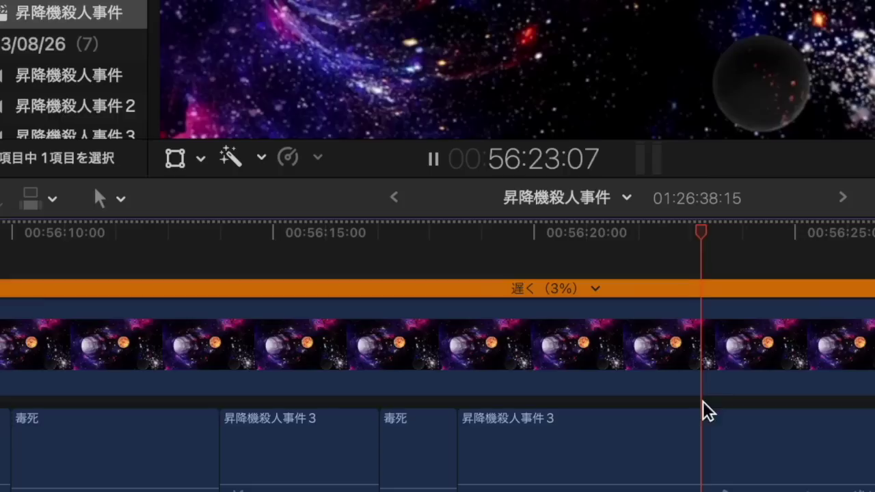
{"action": "key", "text": "space"}
{"action": "key", "text": "super+b"}
{"action": "left_click", "coordinate": [658, 472]}
{"action": "key", "text": "BackSpace"}
Step: Split the 昇降機殺人事件3 clip at about 56:31:13 and delete the piece before the cut, closing the gap
{"action": "key", "text": "space"}
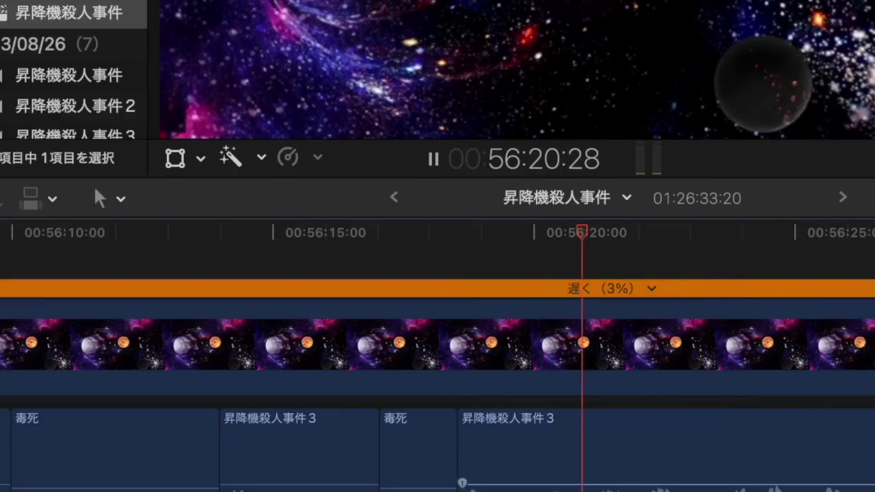
{"action": "mouse_move", "coordinate": [634, 482]}
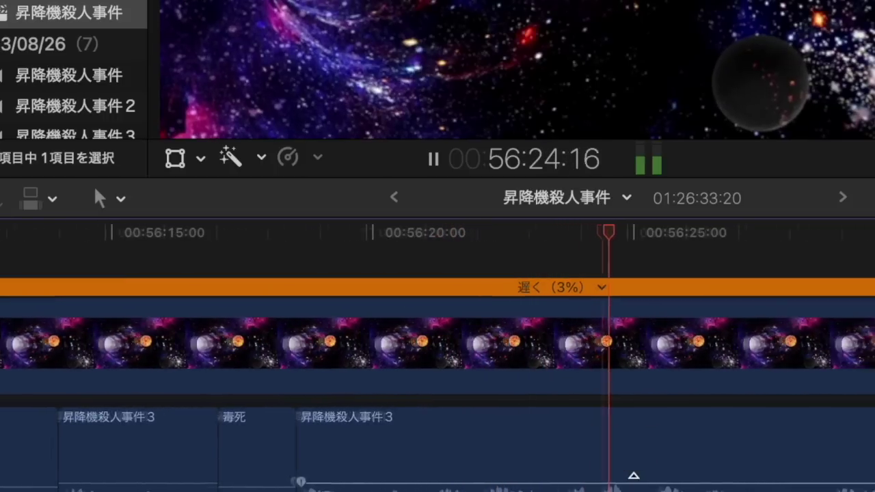
{"action": "scroll", "coordinate": [634, 476], "scroll_direction": "right", "scroll_amount": 1}
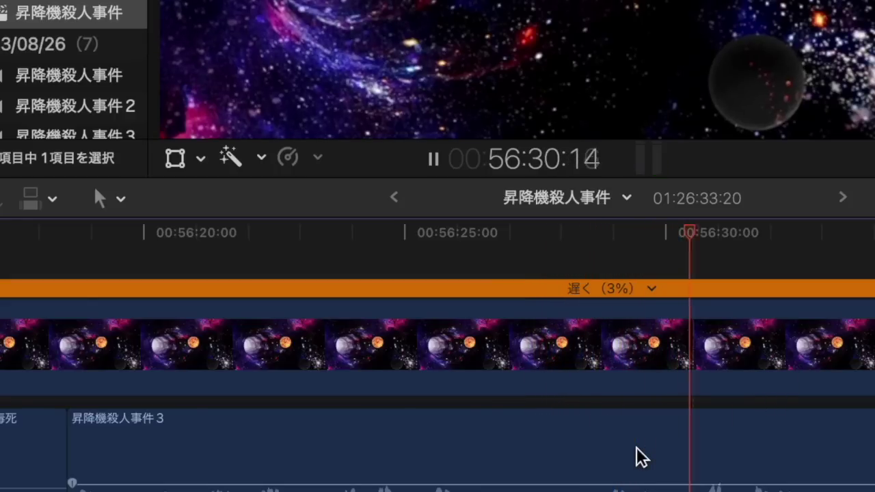
{"action": "scroll", "coordinate": [663, 453], "scroll_direction": "right", "scroll_amount": 3}
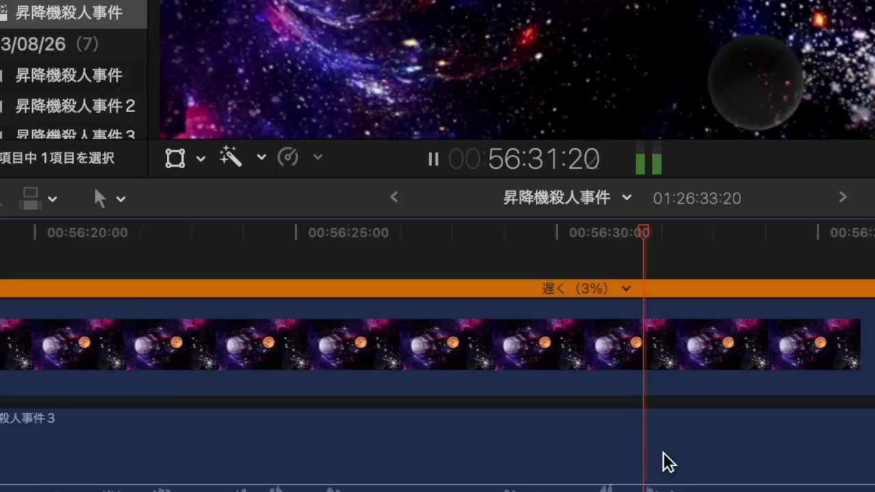
{"action": "scroll", "coordinate": [663, 452], "scroll_direction": "right", "scroll_amount": 2}
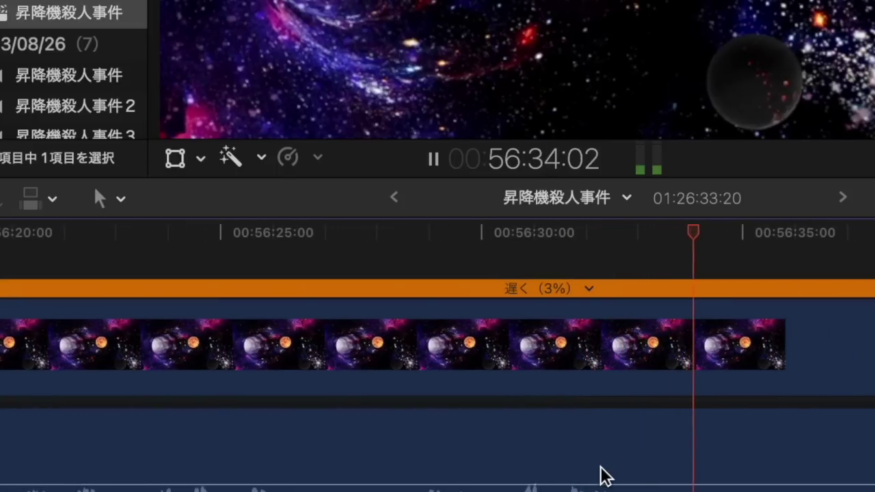
{"action": "key", "text": "space"}
{"action": "key", "text": "b"}
{"action": "left_click", "coordinate": [558, 470]}
{"action": "key", "text": "a"}
{"action": "left_click", "coordinate": [501, 469]}
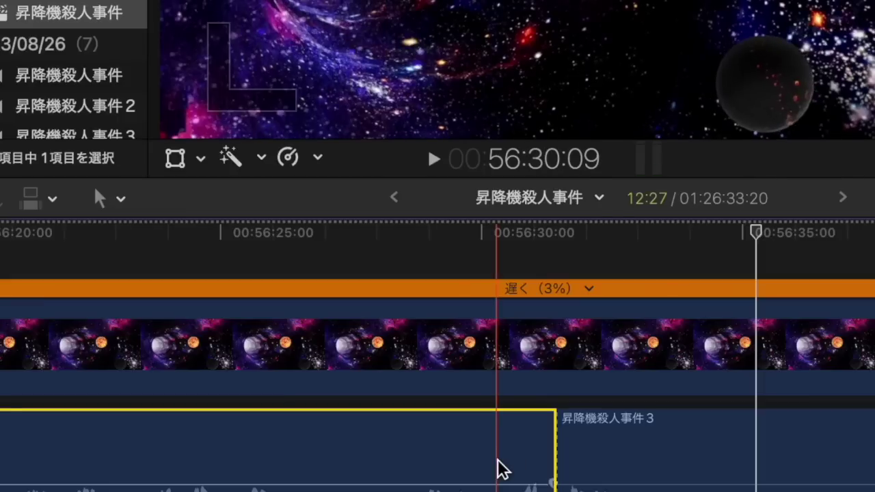
{"action": "key", "text": "Delete"}
Step: Extend the end of the slowed-down (3%) space background clip
{"action": "scroll", "coordinate": [501, 468], "scroll_direction": "left", "scroll_amount": 5}
{"action": "scroll", "coordinate": [531, 454], "scroll_direction": "right", "scroll_amount": 10}
{"action": "scroll", "coordinate": [531, 453], "scroll_direction": "left", "scroll_amount": 2}
{"action": "right_click", "coordinate": [532, 443]}
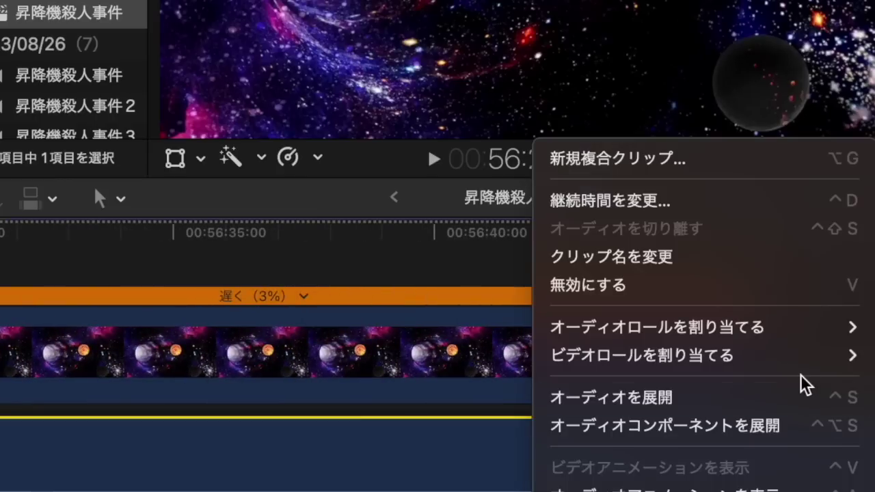
{"action": "key", "text": "Escape"}
{"action": "left_click_drag", "start_coordinate": [770, 361], "coordinate": [874, 358]}
Step: Delete the 毒死 clip at 56:04:22, the short 昇降機殺人事件3 clip after it and the following 毒死 clip
{"action": "scroll", "coordinate": [606, 364], "scroll_direction": "left", "scroll_amount": 15}
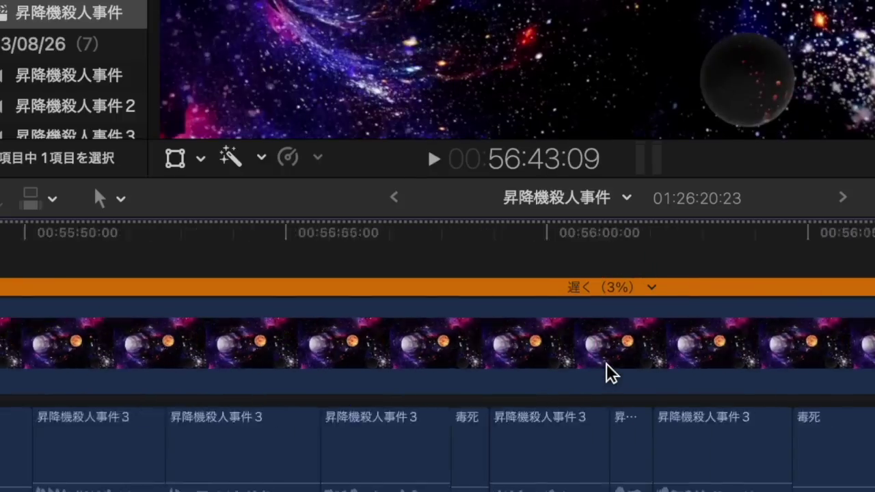
{"action": "scroll", "coordinate": [607, 364], "scroll_direction": "right", "scroll_amount": 10}
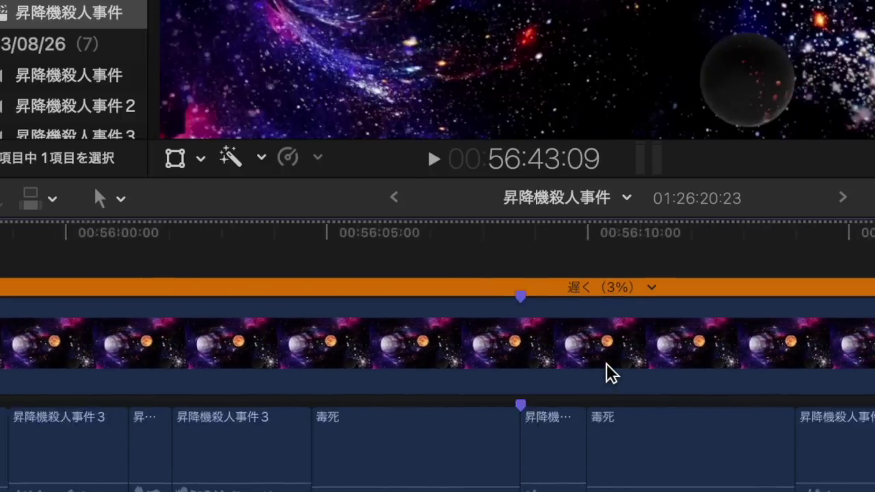
{"action": "left_click_drag", "start_coordinate": [581, 478], "coordinate": [304, 457]}
{"action": "key", "text": "Delete"}
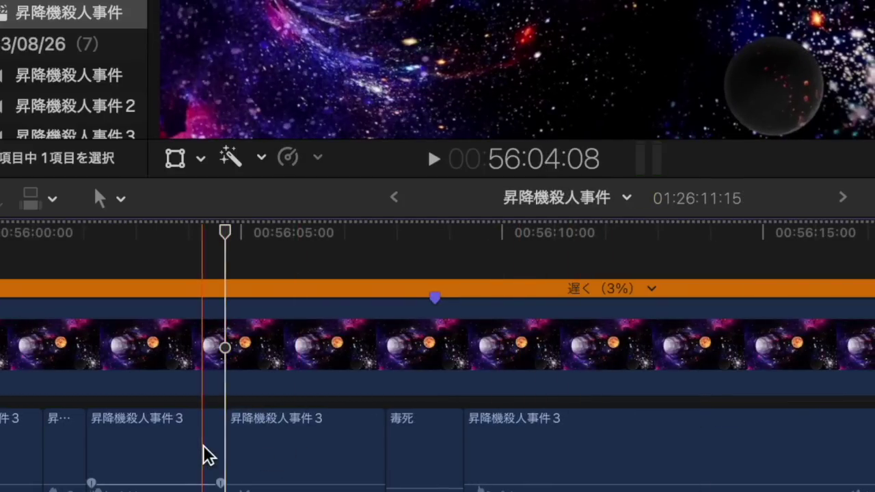
Step: Play back the joined section and delete the 昇降機殺人事件3 clip at about 56:04:22 together with the 毒死 clip following it
{"action": "key", "text": "space"}
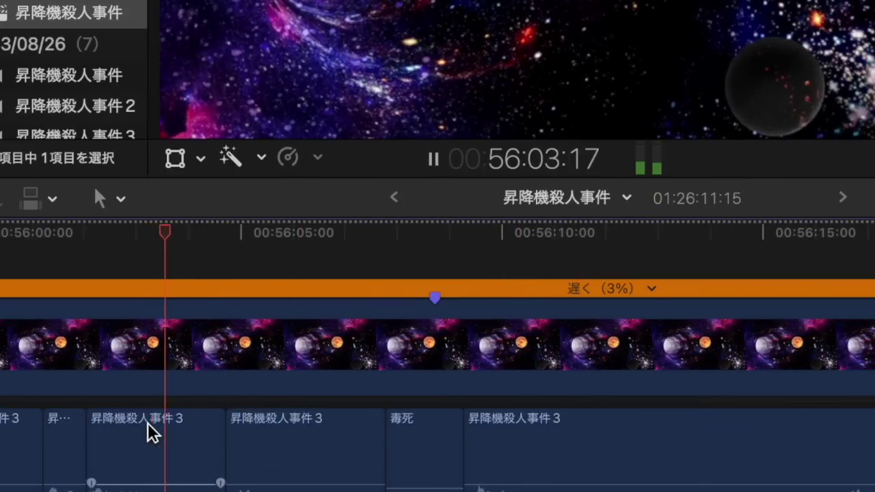
{"action": "scroll", "coordinate": [147, 423], "scroll_direction": "left", "scroll_amount": 2}
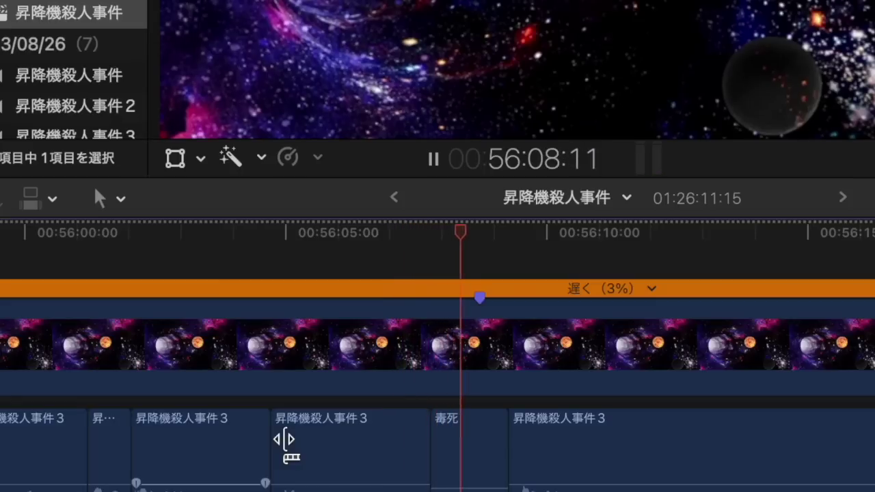
{"action": "scroll", "coordinate": [284, 440], "scroll_direction": "left", "scroll_amount": 5}
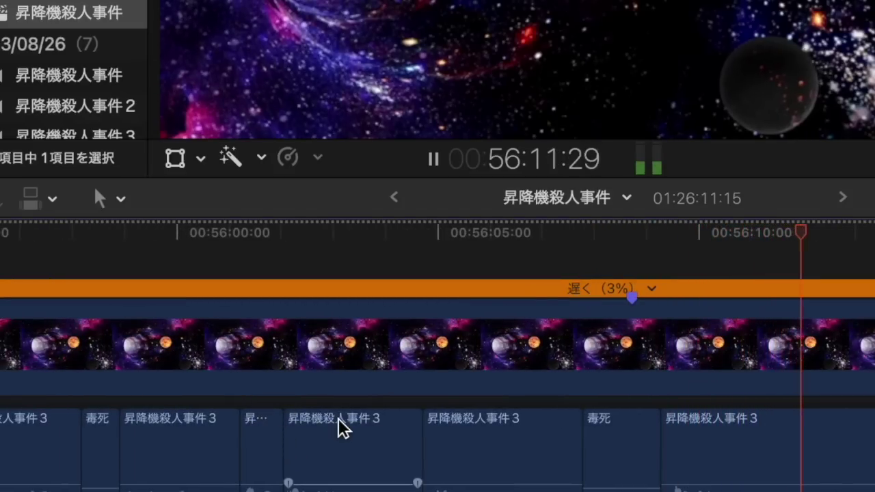
{"action": "scroll", "coordinate": [338, 418], "scroll_direction": "right", "scroll_amount": 1}
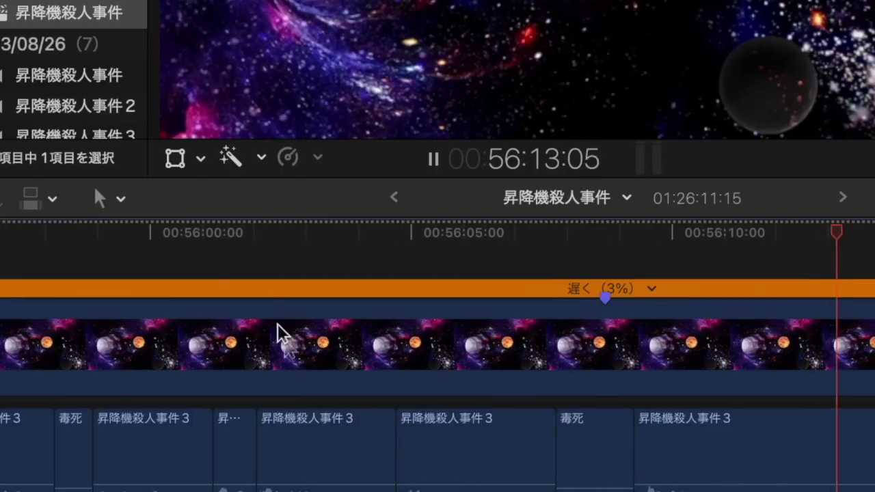
{"action": "left_click", "coordinate": [236, 241]}
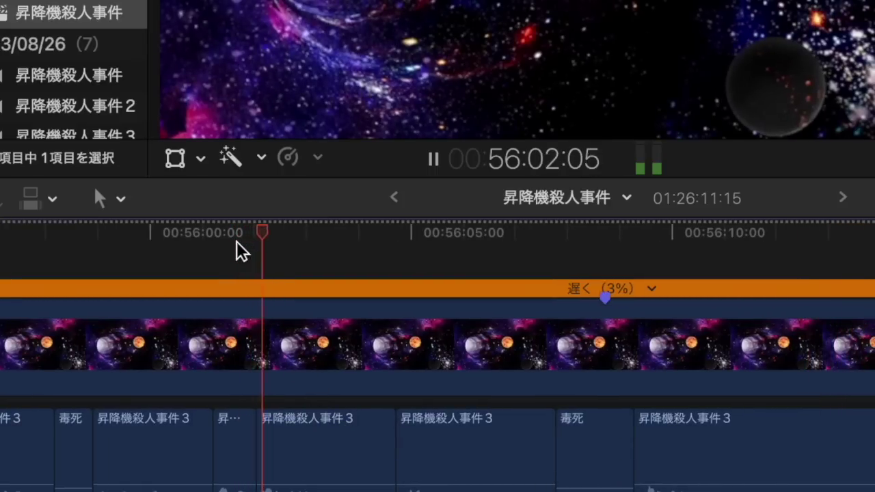
{"action": "scroll", "coordinate": [237, 242], "scroll_direction": "left", "scroll_amount": 1}
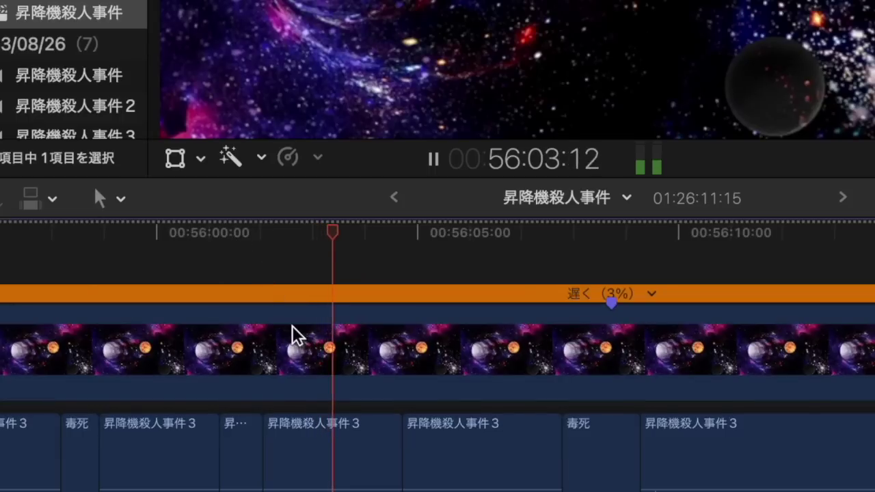
{"action": "left_click", "coordinate": [474, 484]}
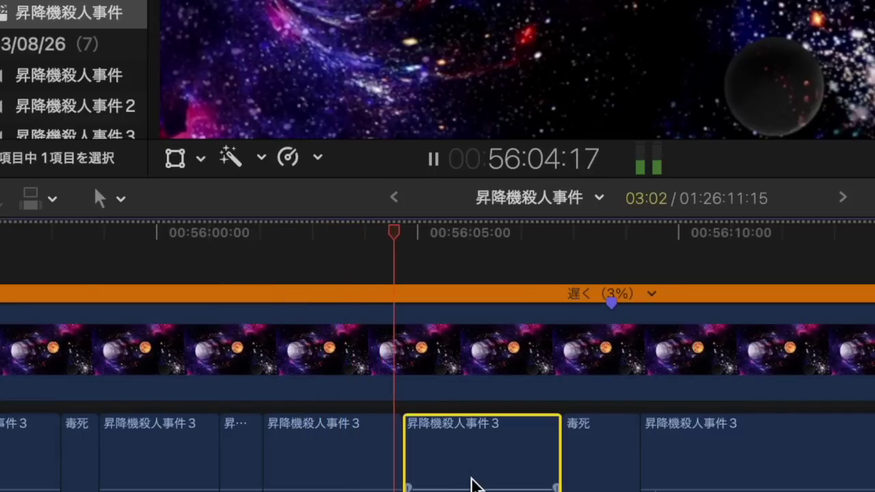
{"action": "key", "text": "Delete"}
{"action": "left_click", "coordinate": [454, 478]}
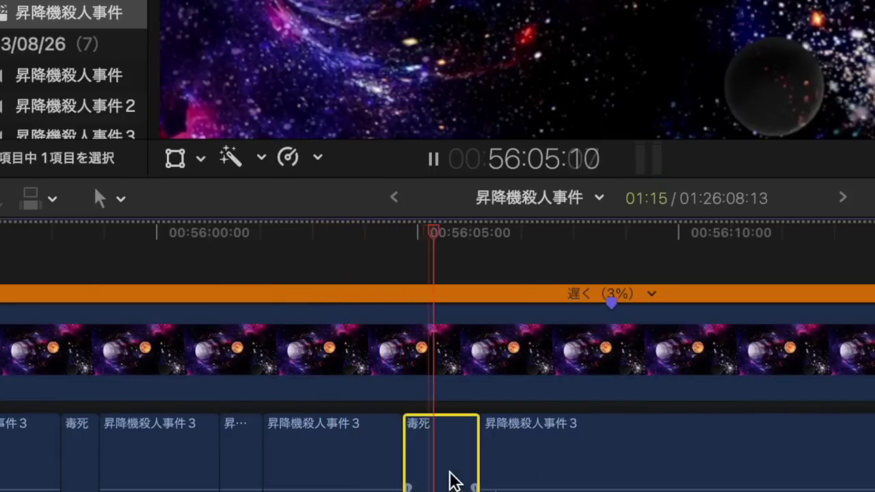
{"action": "key", "text": "Delete"}
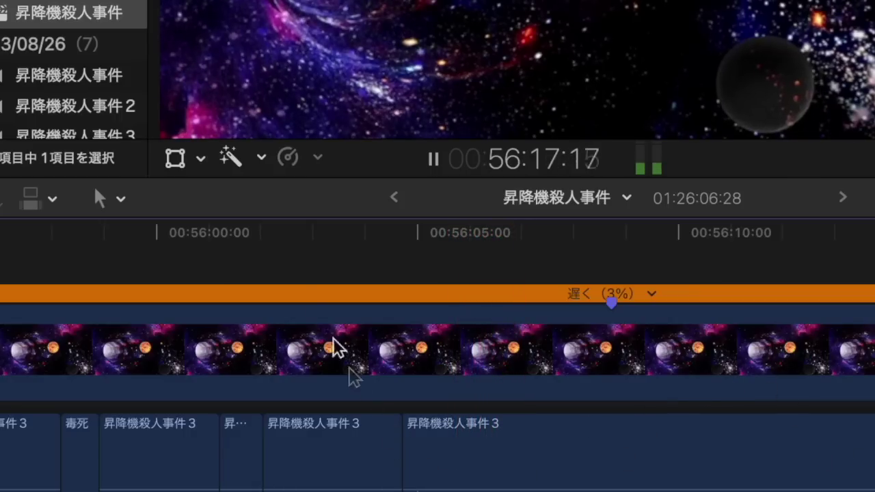
Step: Compare the passages around 56:02 and 56:05 and delete the 昇降機殺人事件3 clip between about 56:02:02 and 56:04:22
{"action": "left_click", "coordinate": [265, 233]}
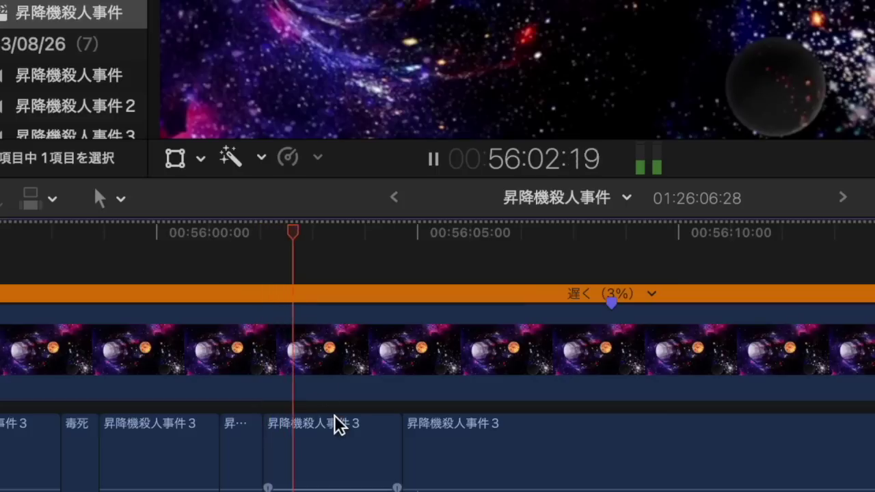
{"action": "left_click", "coordinate": [420, 232]}
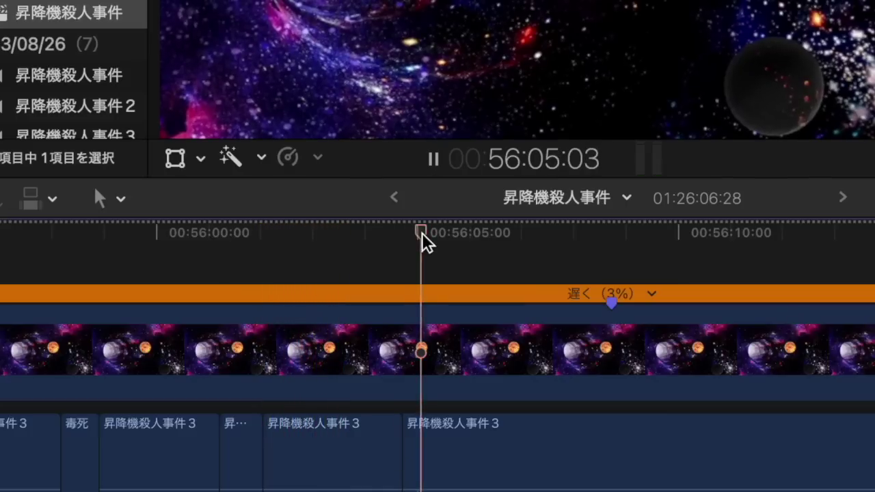
{"action": "left_click", "coordinate": [363, 453]}
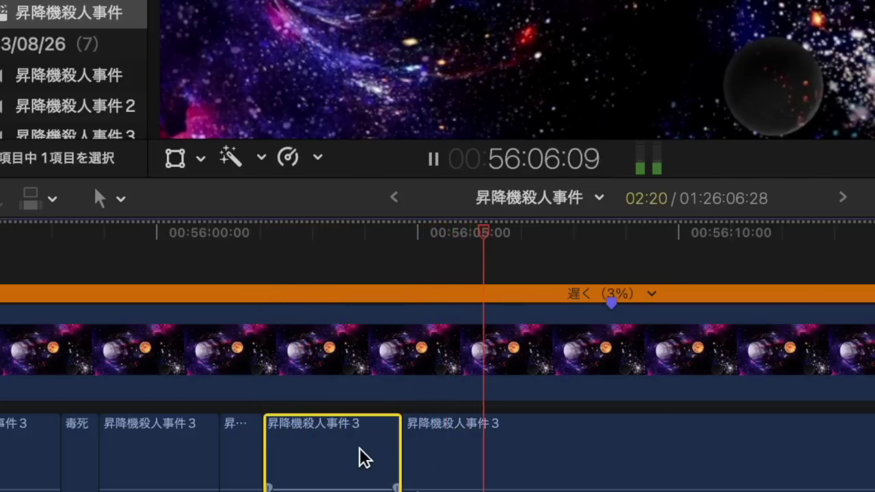
{"action": "key", "text": "BackSpace"}
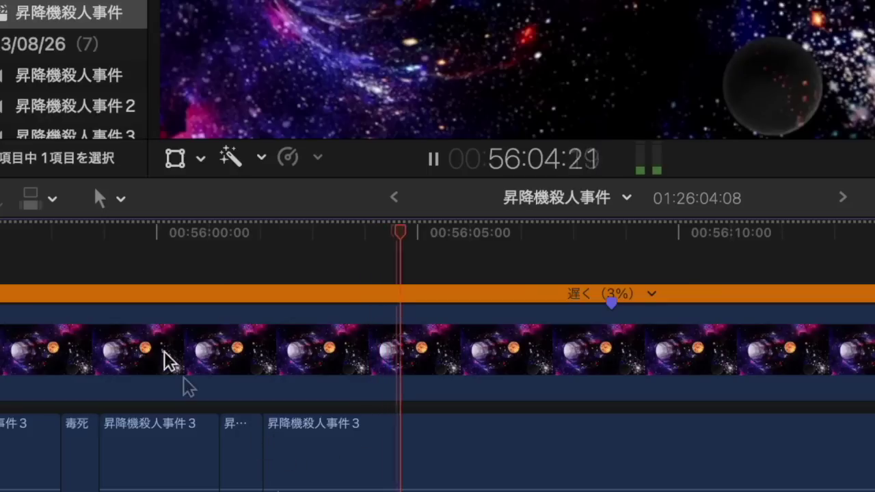
Step: Insert the copied 毒死 clip at 56:01:07, before the short 昇降機殺人事件3 clip, and trim its end to a 12-frame duration
{"action": "left_click", "coordinate": [96, 247]}
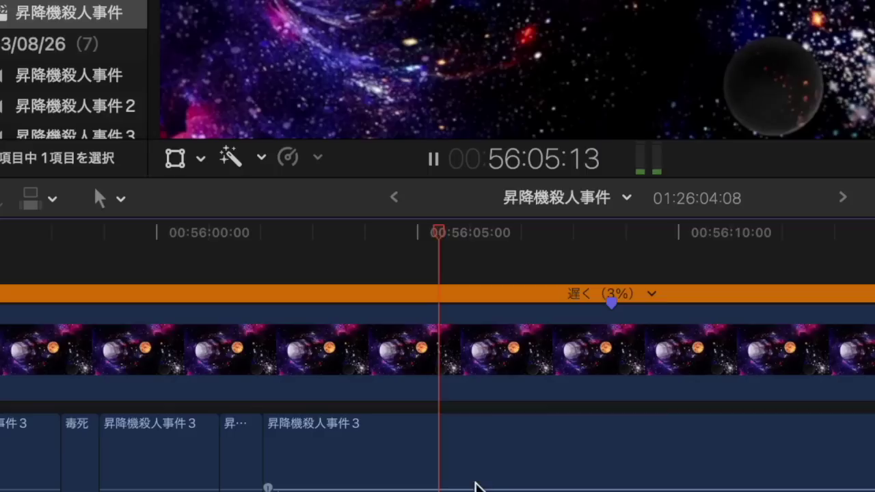
{"action": "key", "text": "space"}
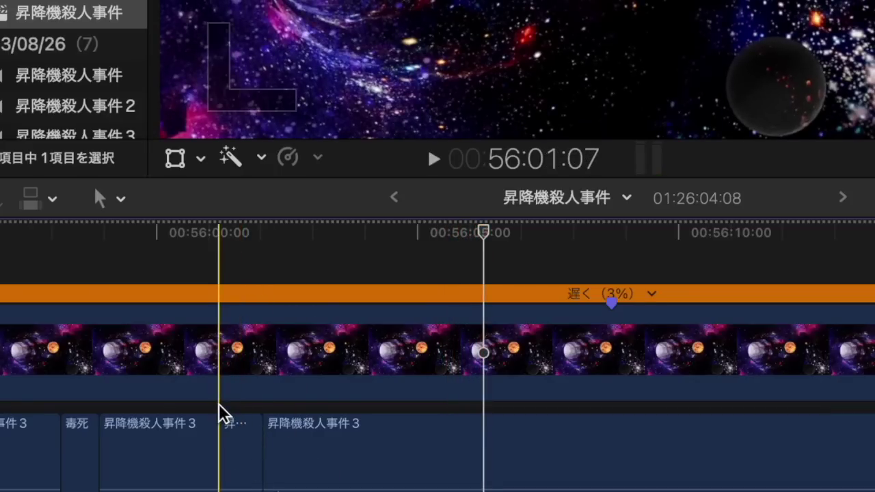
{"action": "key", "text": "super+v"}
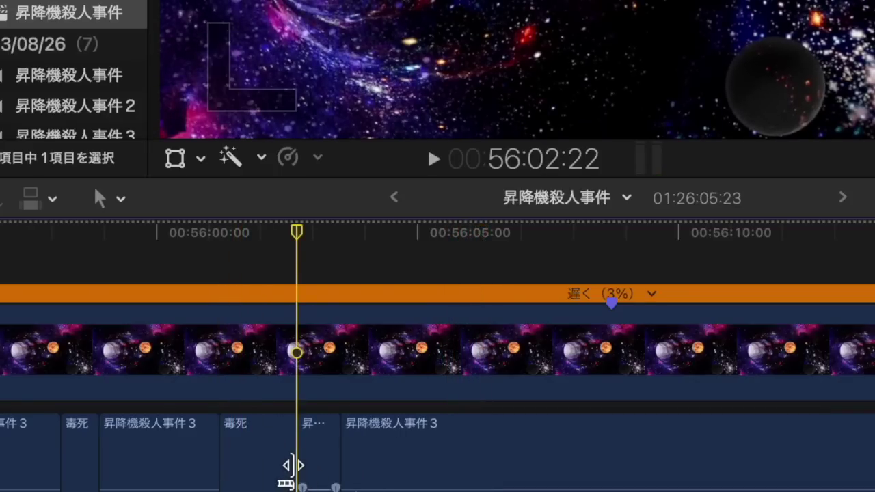
{"action": "left_click_drag", "start_coordinate": [279, 465], "coordinate": [235, 465]}
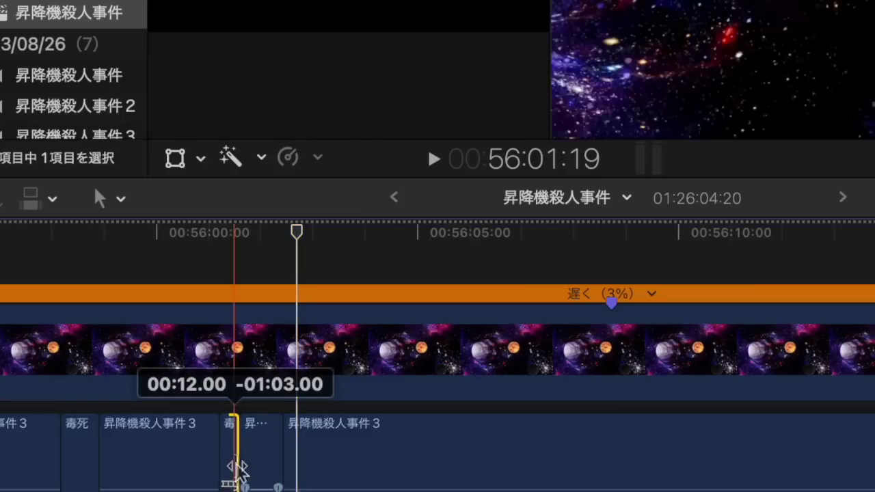
Step: Delete the section of the 昇降機殺人事件3 clip between about 56:06:08 and 56:09:24
{"action": "key", "text": "b"}
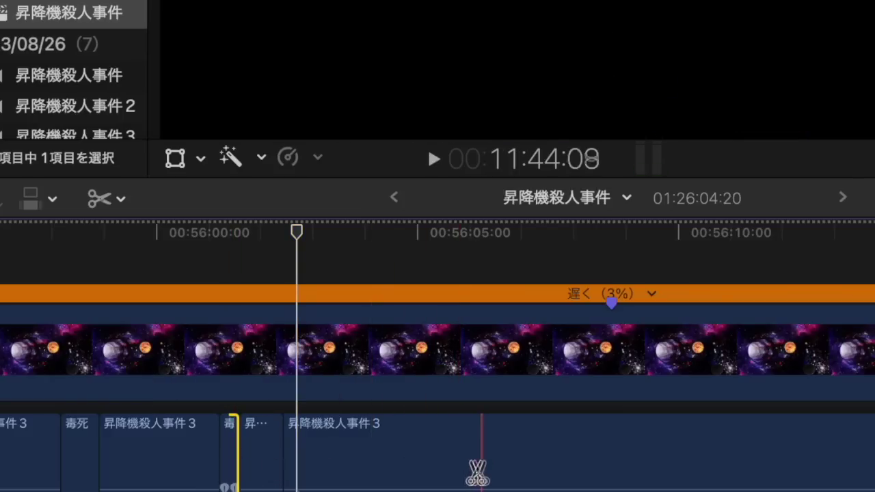
{"action": "key", "text": "space"}
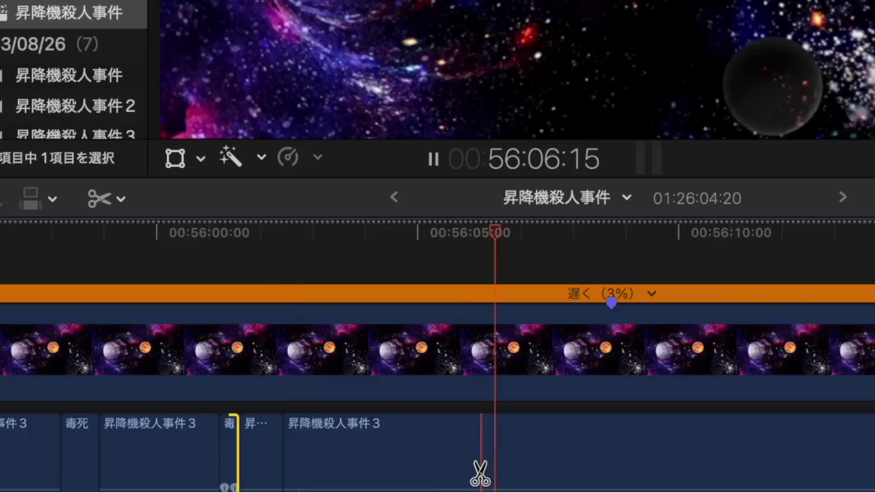
{"action": "left_click", "coordinate": [484, 471]}
{"action": "key", "text": "space"}
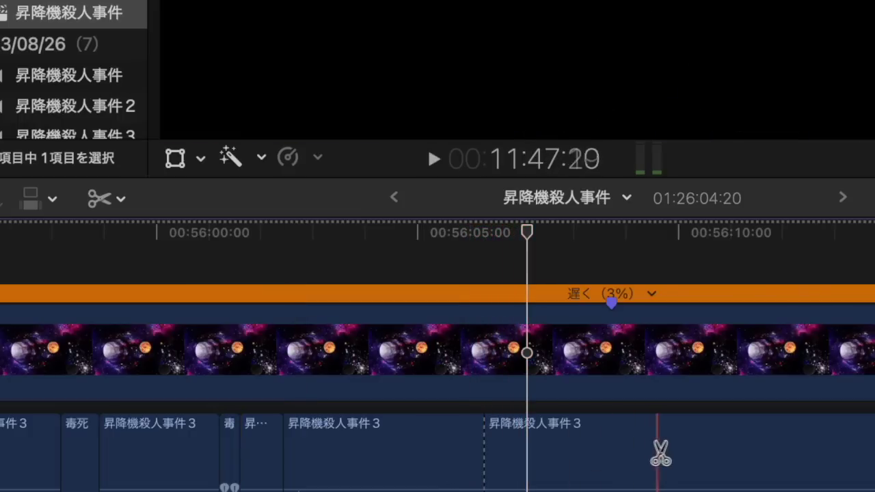
{"action": "left_click", "coordinate": [667, 455]}
{"action": "key", "text": "a"}
{"action": "left_click", "coordinate": [609, 449]}
{"action": "key", "text": "space"}
{"action": "key", "text": "BackSpace"}
Step: Insert the copied 毒死 clip at the cut at 56:06:09 and extend its end to a duration of 4 seconds
{"action": "key", "text": "super+v"}
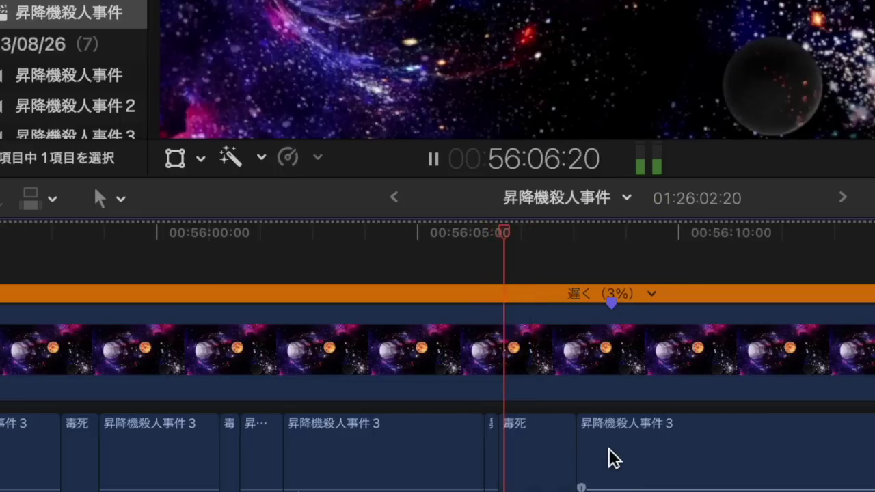
{"action": "key", "text": "space"}
{"action": "key", "text": "super+z"}
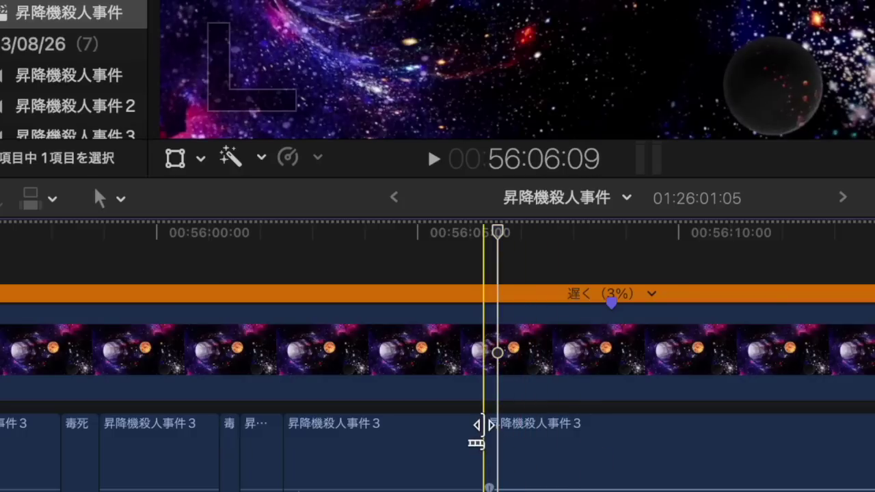
{"action": "key", "text": "super+v"}
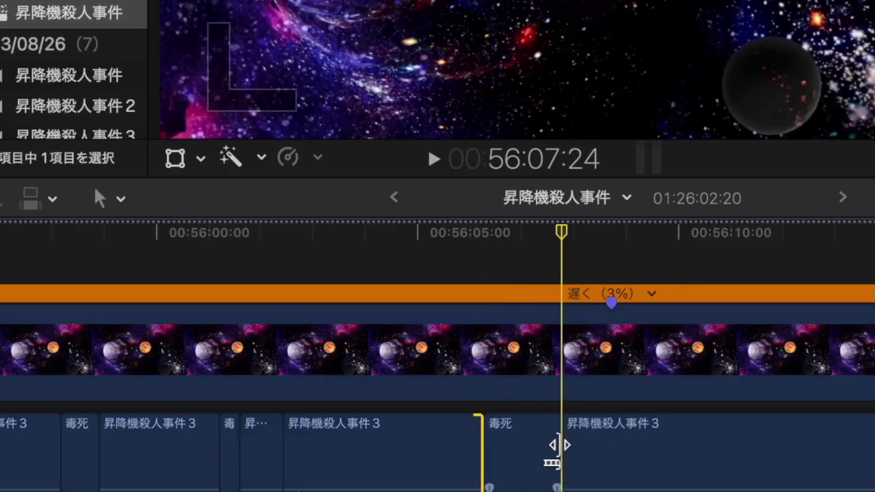
{"action": "left_click_drag", "start_coordinate": [557, 445], "coordinate": [687, 439]}
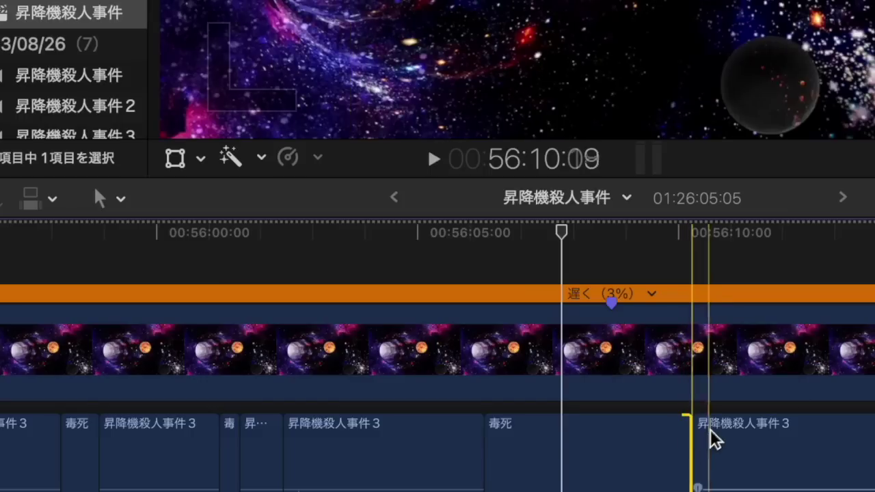
Step: Add a marker at the start of the clip after the 毒死 clip and delete its section between 56:11:17 and about 56:13:21
{"action": "left_click", "coordinate": [710, 429]}
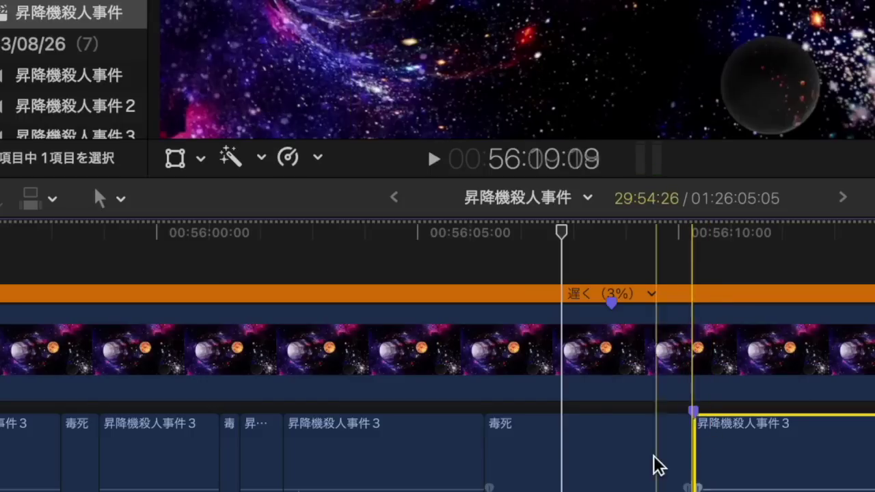
{"action": "key", "text": "b"}
{"action": "scroll", "coordinate": [651, 463], "scroll_direction": "right", "scroll_amount": 6}
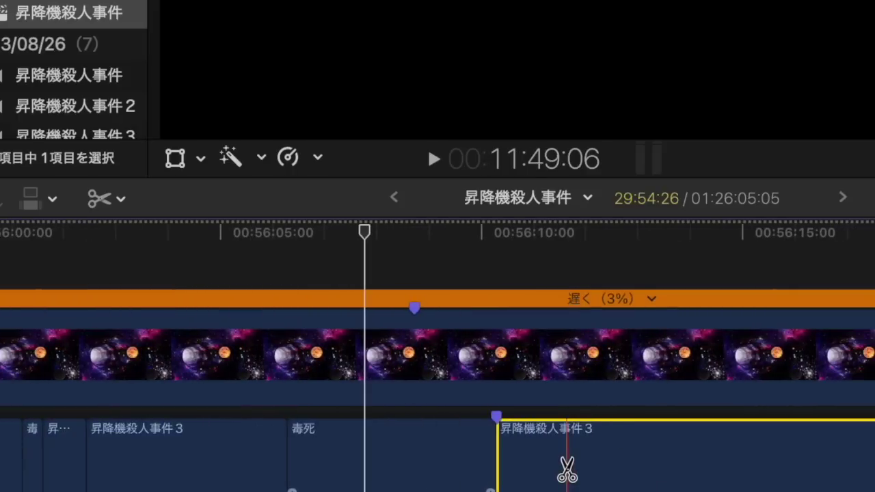
{"action": "left_click", "coordinate": [561, 471]}
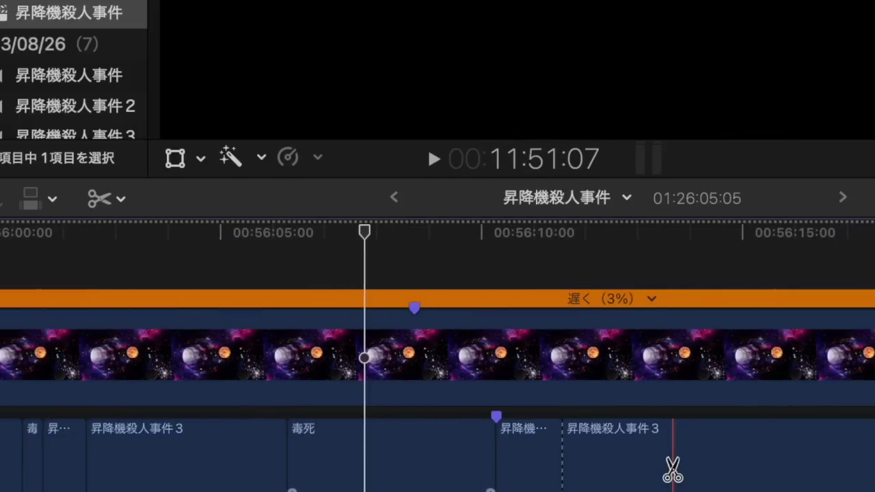
{"action": "left_click", "coordinate": [673, 470]}
{"action": "key", "text": "a"}
{"action": "left_click", "coordinate": [635, 472]}
{"action": "key", "text": "Delete"}
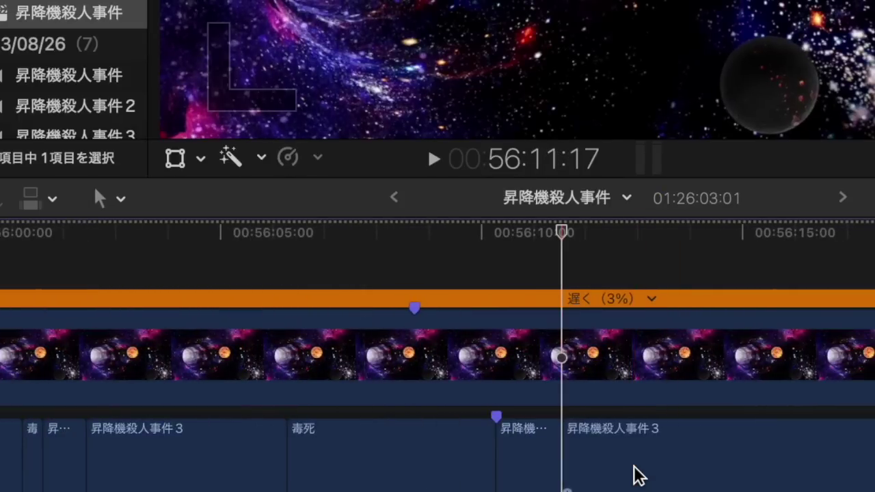
Step: Insert the copied 毒死 clip at 56:11:17 and extend its end to a duration of 4 seconds
{"action": "key", "text": "super+v"}
{"action": "key", "text": "space"}
{"action": "key", "text": "space"}
{"action": "left_click_drag", "start_coordinate": [635, 467], "coordinate": [764, 468]}
{"action": "scroll", "coordinate": [764, 467], "scroll_direction": "right", "scroll_amount": 2}
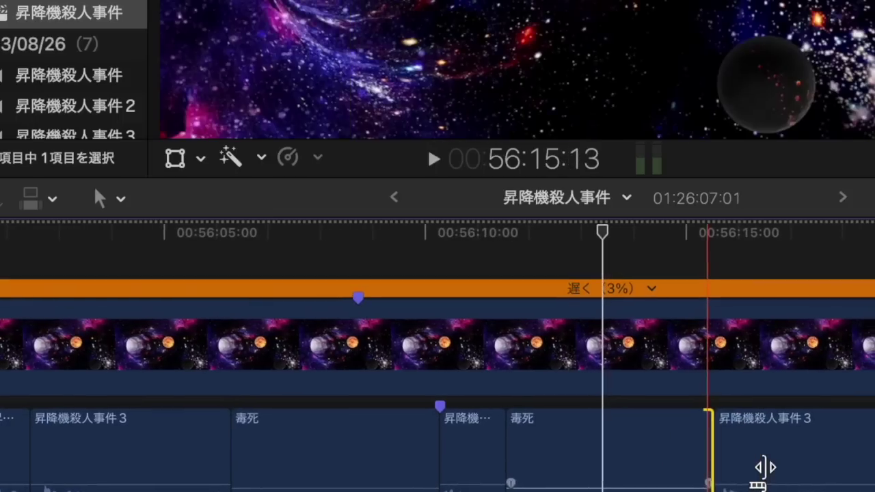
Step: Play through the following passage and delete the 昇降機殺人事件3 section between about 56:21:17 and 56:22:26
{"action": "key", "text": "space"}
{"action": "scroll", "coordinate": [711, 431], "scroll_direction": "right", "scroll_amount": 3}
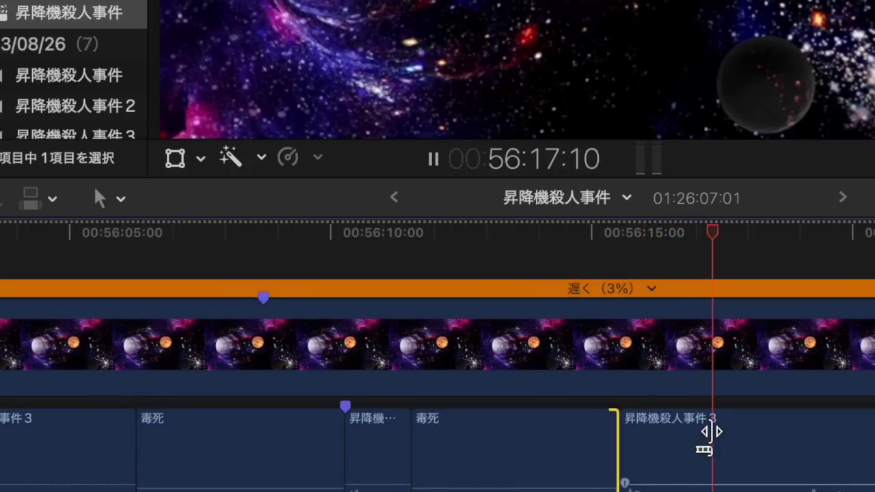
{"action": "scroll", "coordinate": [711, 431], "scroll_direction": "right", "scroll_amount": 3}
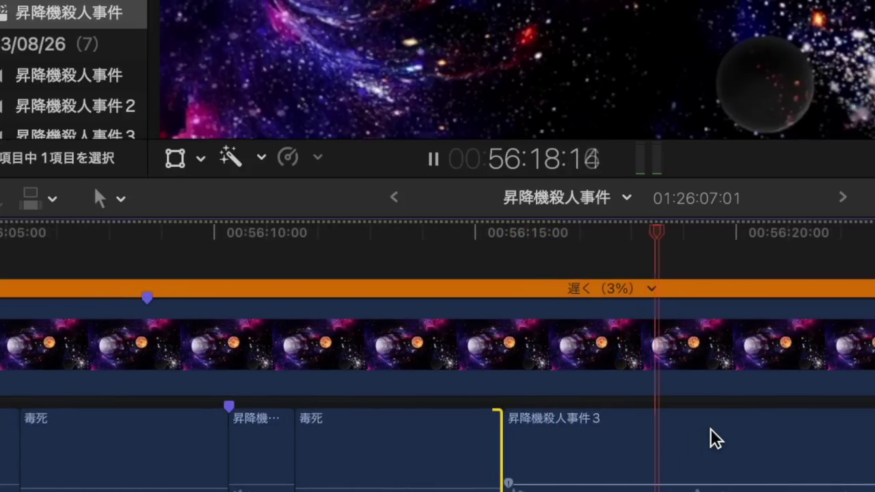
{"action": "scroll", "coordinate": [710, 428], "scroll_direction": "right", "scroll_amount": 2}
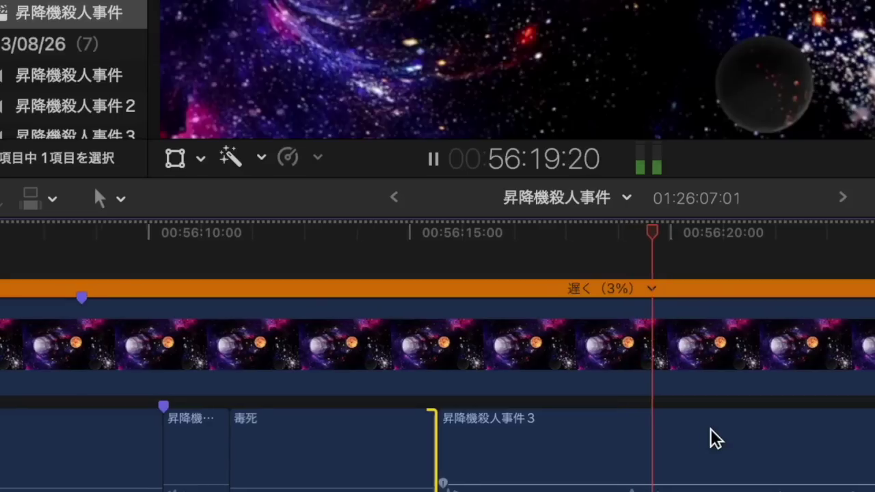
{"action": "scroll", "coordinate": [710, 428], "scroll_direction": "right", "scroll_amount": 3}
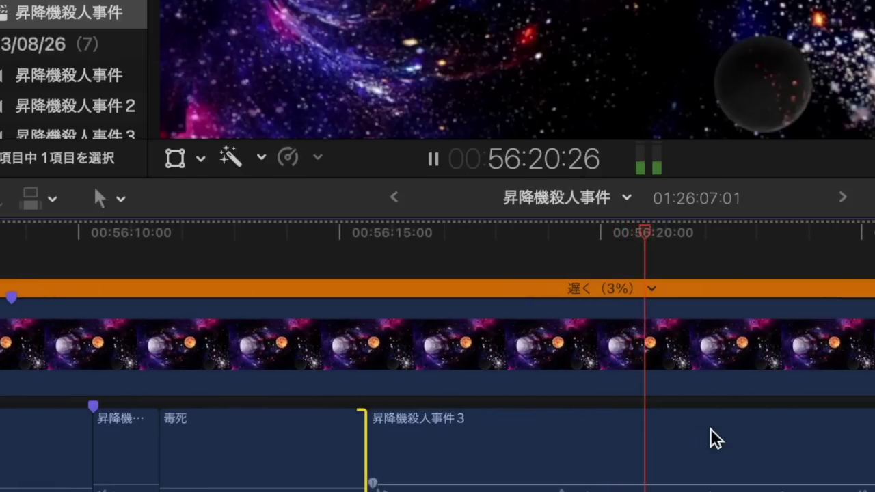
{"action": "key", "text": "space"}
{"action": "key", "text": "b"}
{"action": "left_click", "coordinate": [745, 472]}
{"action": "left_click", "coordinate": [678, 470]}
{"action": "key", "text": "a"}
{"action": "left_click", "coordinate": [706, 469]}
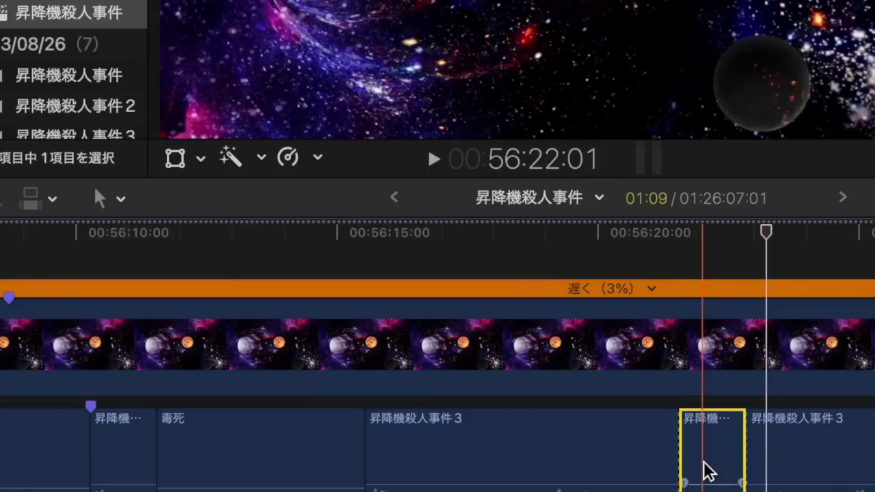
{"action": "key", "text": "Delete"}
Step: Play back from the new cut and delete the 昇降機殺人事件3 section from about 56:21:17 to 56:24:09
{"action": "key", "text": "space"}
{"action": "scroll", "coordinate": [707, 470], "scroll_direction": "right", "scroll_amount": 3}
{"action": "scroll", "coordinate": [709, 471], "scroll_direction": "right", "scroll_amount": 1}
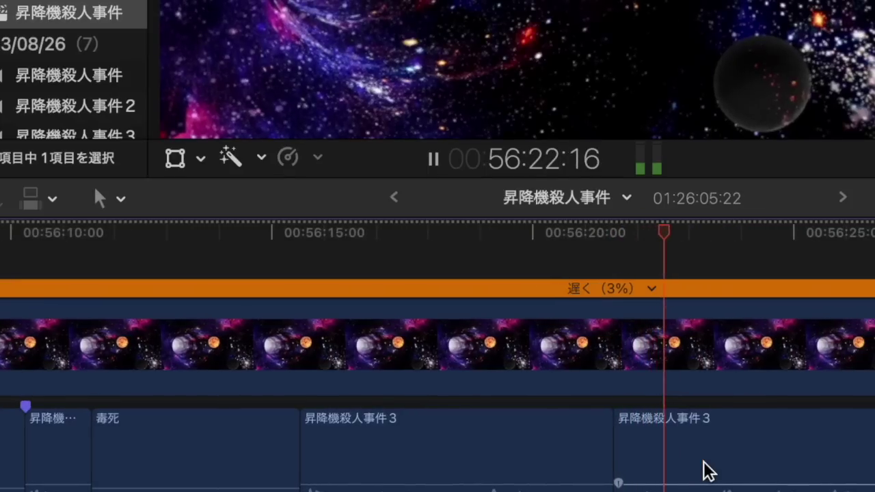
{"action": "scroll", "coordinate": [707, 472], "scroll_direction": "right", "scroll_amount": 4}
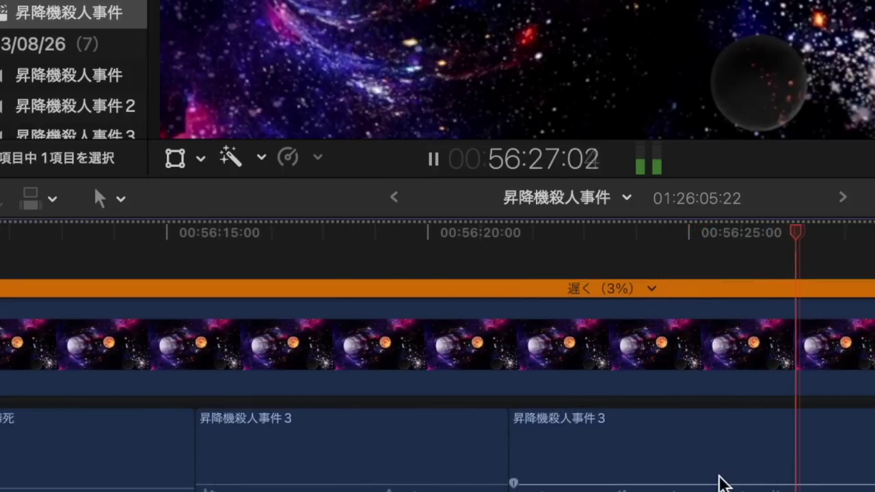
{"action": "left_click", "coordinate": [647, 388]}
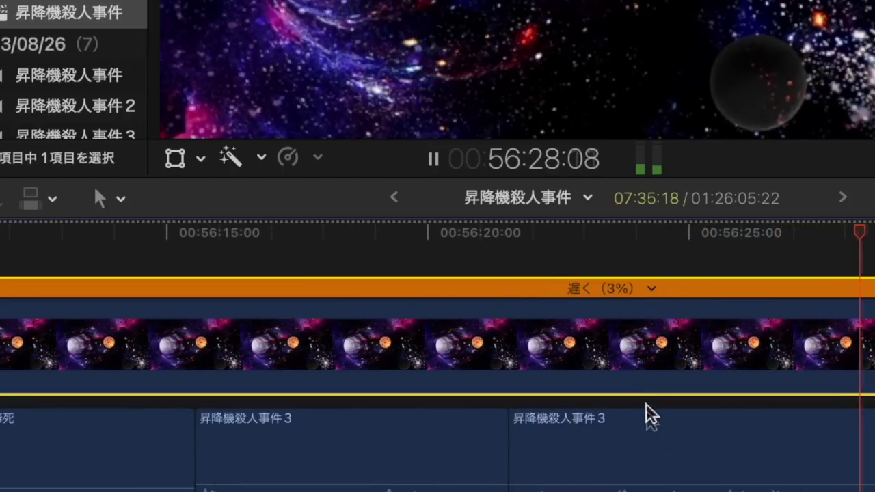
{"action": "key", "text": "space"}
{"action": "key", "text": "b"}
{"action": "left_click", "coordinate": [651, 461]}
{"action": "key", "text": "a"}
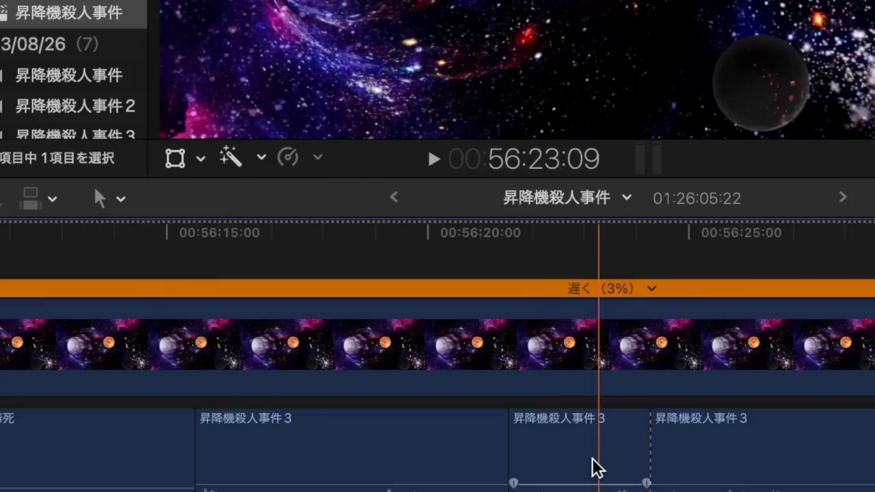
{"action": "left_click", "coordinate": [593, 460]}
{"action": "key", "text": "BackSpace"}
Step: Play back the joined passage and delete the one-second 昇降機殺人事件3 section between about 56:22:25 and 56:23:25
{"action": "key", "text": "space"}
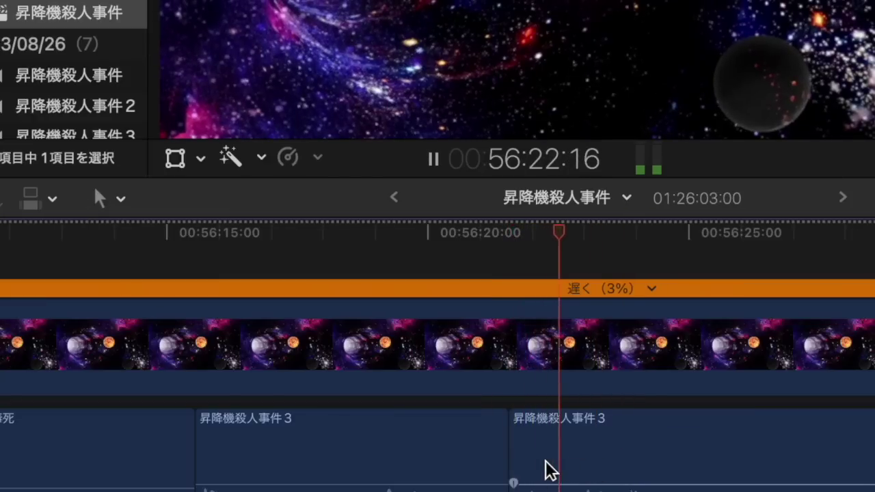
{"action": "key", "text": "space"}
{"action": "key", "text": "b"}
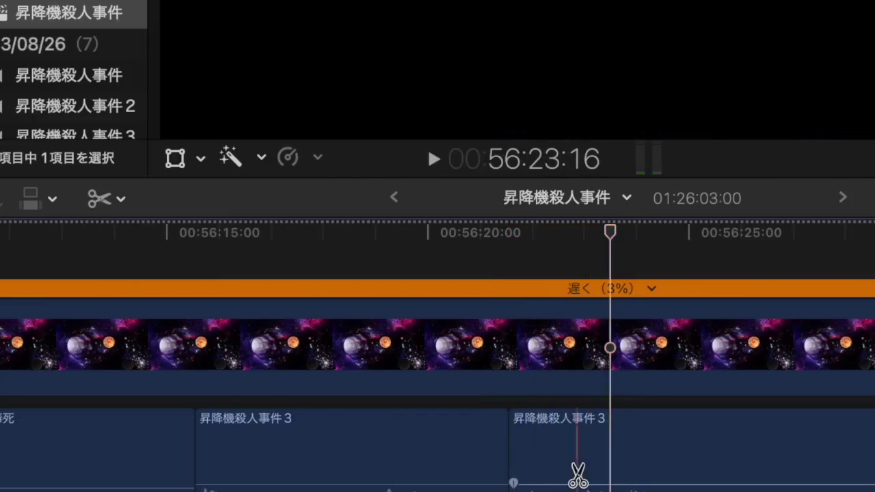
{"action": "left_click", "coordinate": [576, 472]}
{"action": "key", "text": "space"}
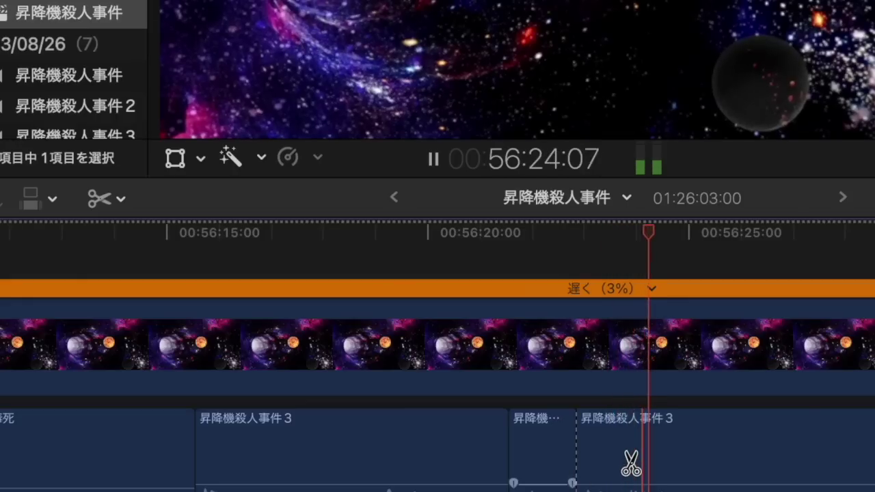
{"action": "key", "text": "space"}
{"action": "left_click", "coordinate": [628, 466]}
{"action": "key", "text": "a"}
{"action": "left_click", "coordinate": [615, 468]}
{"action": "key", "text": "BackSpace"}
Step: Delete the long 昇降機殺人事件3 section from 56:25:05 to about 56:49:06
{"action": "key", "text": "space"}
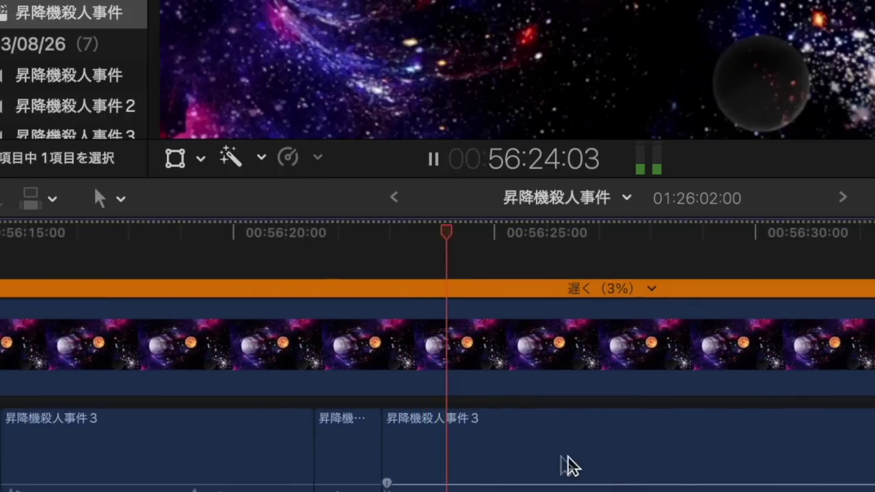
{"action": "key", "text": "space"}
{"action": "scroll", "coordinate": [503, 481], "scroll_direction": "right", "scroll_amount": 10}
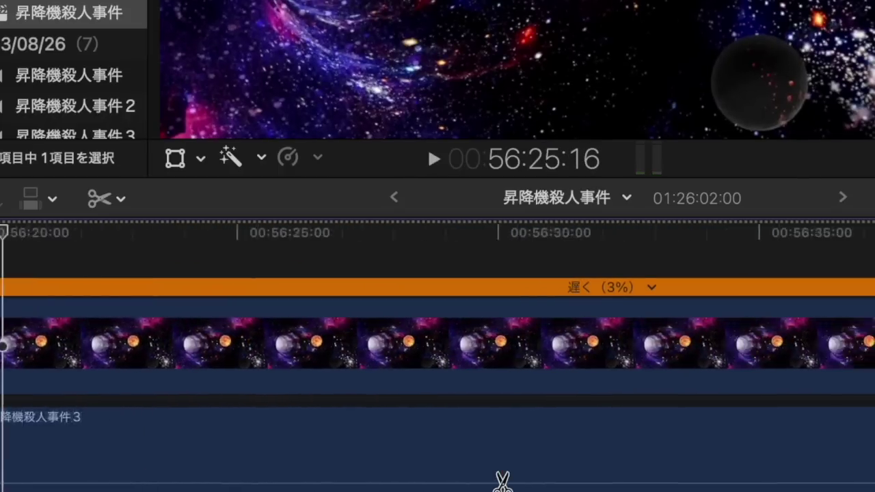
{"action": "scroll", "coordinate": [503, 482], "scroll_direction": "right", "scroll_amount": 4}
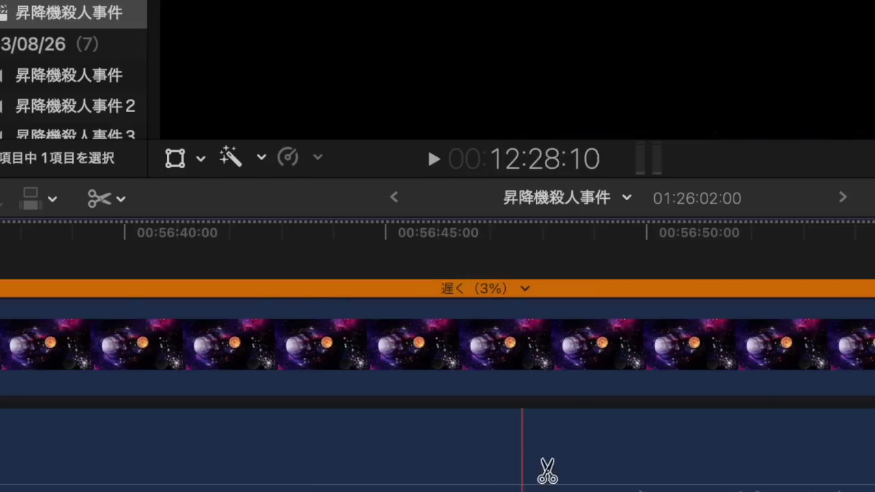
{"action": "left_click", "coordinate": [603, 463]}
{"action": "key", "text": "a"}
{"action": "left_click", "coordinate": [550, 465]}
{"action": "key", "text": "Delete"}
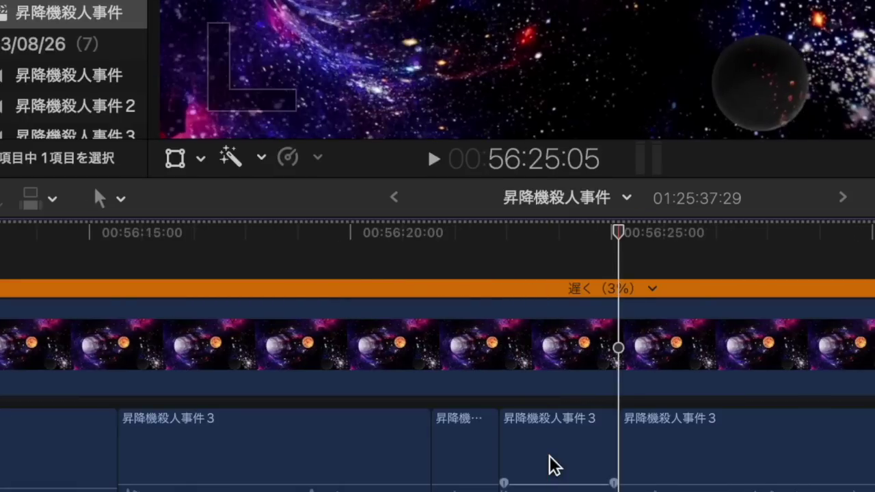
Step: Insert the copied 毒死 clip at 56:25:05 and play back the transition into the following clip
{"action": "key", "text": "super+v"}
{"action": "key", "text": "space"}
{"action": "scroll", "coordinate": [550, 457], "scroll_direction": "right", "scroll_amount": 3}
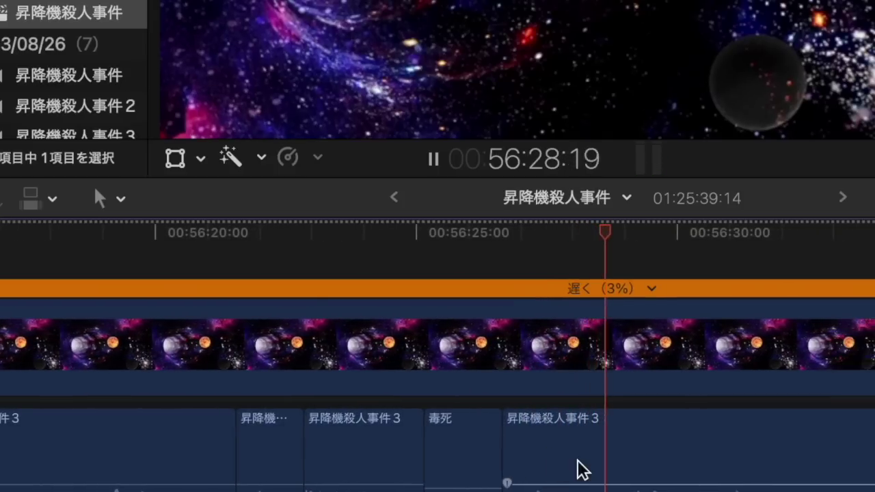
Step: Delete the section of the 昇降機殺人事件3 clip from the end of the 毒死 clip to about 56:28:25
{"action": "key", "text": "space"}
{"action": "key", "text": "super+b"}
{"action": "left_click_drag", "start_coordinate": [606, 462], "coordinate": [605, 462]}
{"action": "left_click", "coordinate": [550, 462]}
{"action": "key", "text": "Delete"}
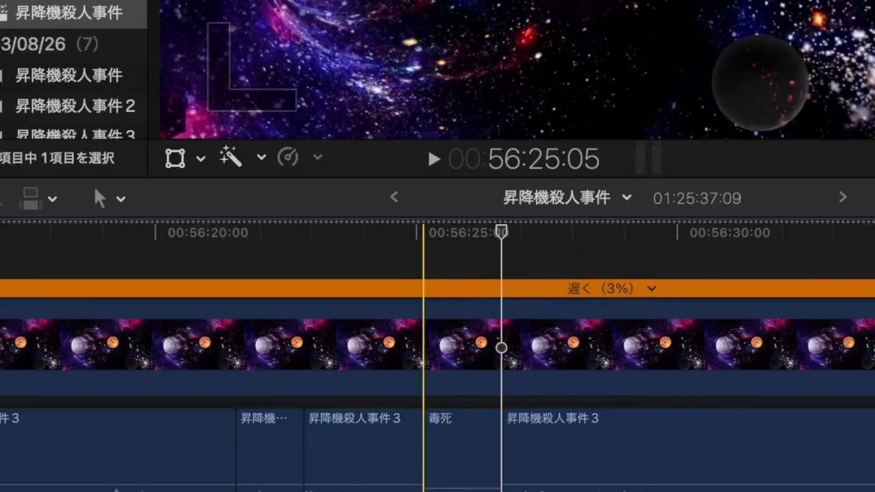
Step: Delete the 毒死 clip at 56:25:05 together with the two short 昇降機殺人事件3 clips before it, and play back the join
{"action": "left_click_drag", "start_coordinate": [445, 491], "coordinate": [287, 491]}
{"action": "key", "text": "Delete"}
{"action": "key", "text": "space"}
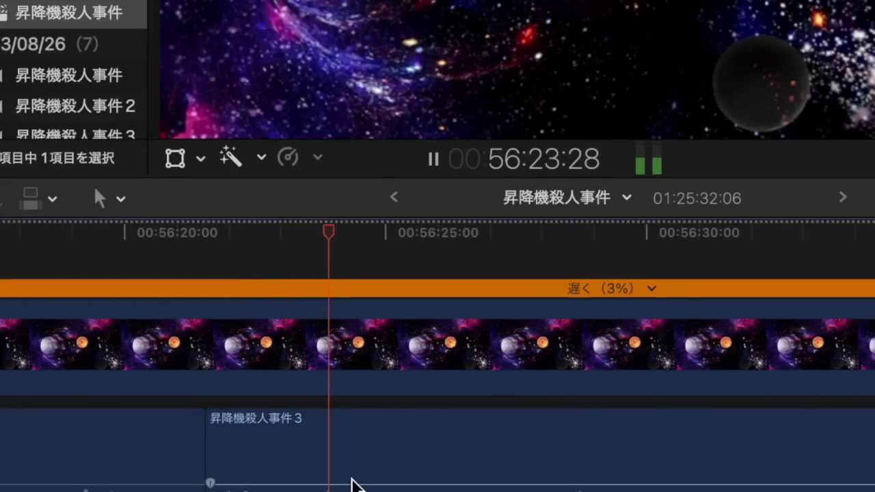
Step: Split the 昇降機殺人事件3 clip at 56:23:06, trim 3 frames off the end of its first part and play back the cut
{"action": "key", "text": "space"}
{"action": "key", "text": "b"}
{"action": "left_click", "coordinate": [290, 479]}
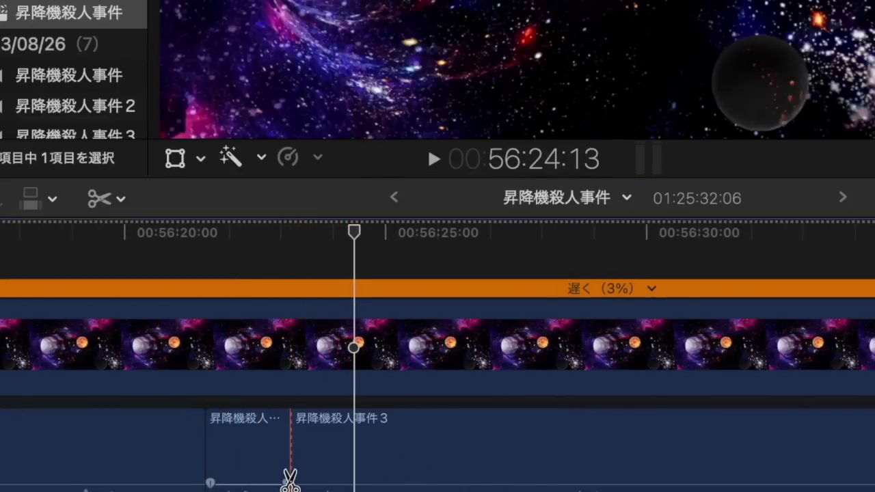
{"action": "key", "text": "a"}
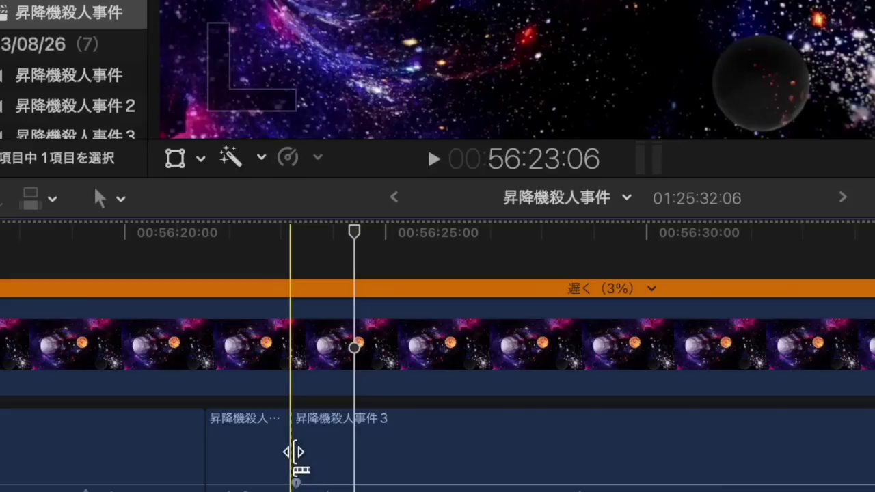
{"action": "left_click", "coordinate": [294, 452]}
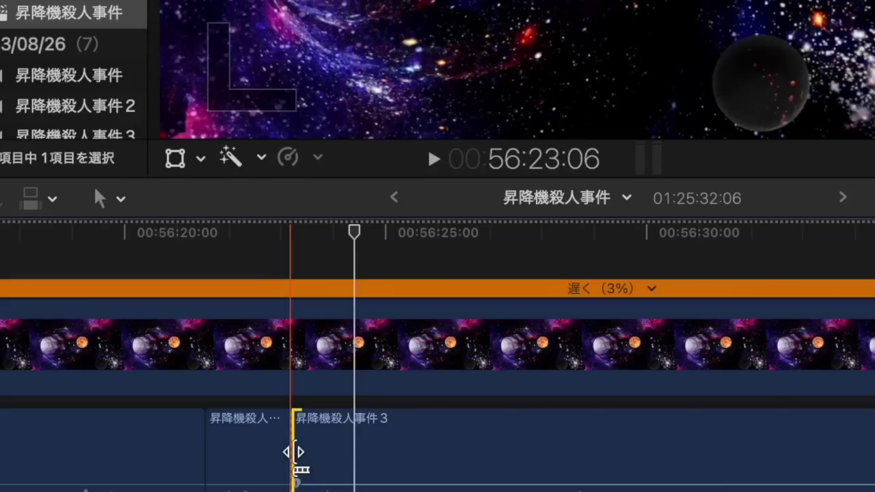
{"action": "left_click_drag", "start_coordinate": [287, 452], "coordinate": [280, 451]}
{"action": "key", "text": "space"}
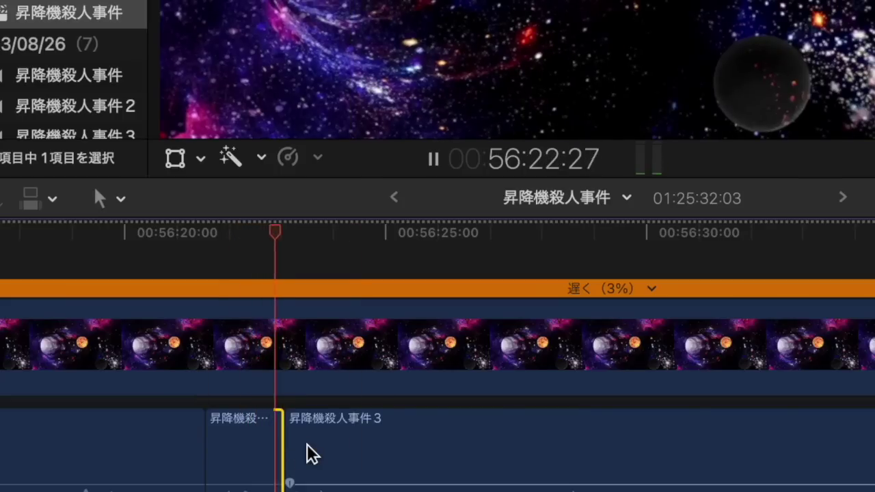
Step: Replace the 昇降機殺人事件3 section from 56:25:09 to about 56:27:09 with the copied 毒死 clip and play back the transition
{"action": "scroll", "coordinate": [329, 447], "scroll_direction": "right", "scroll_amount": 1}
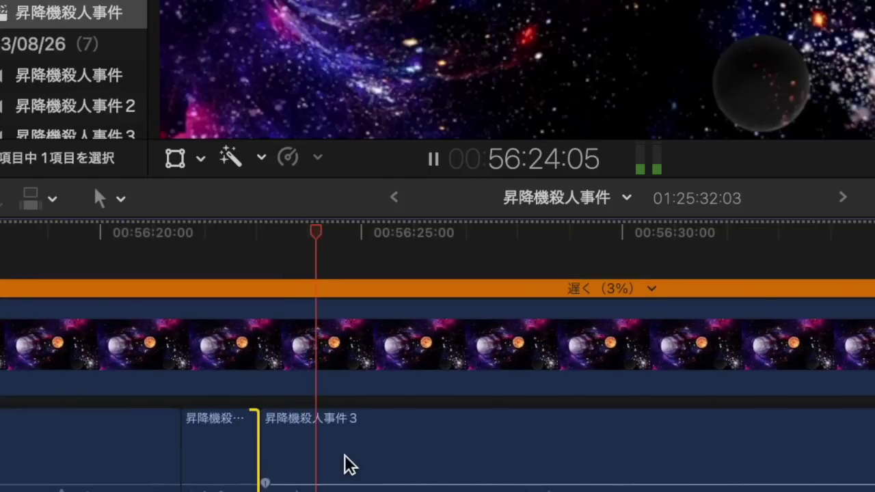
{"action": "mouse_move", "coordinate": [376, 483]}
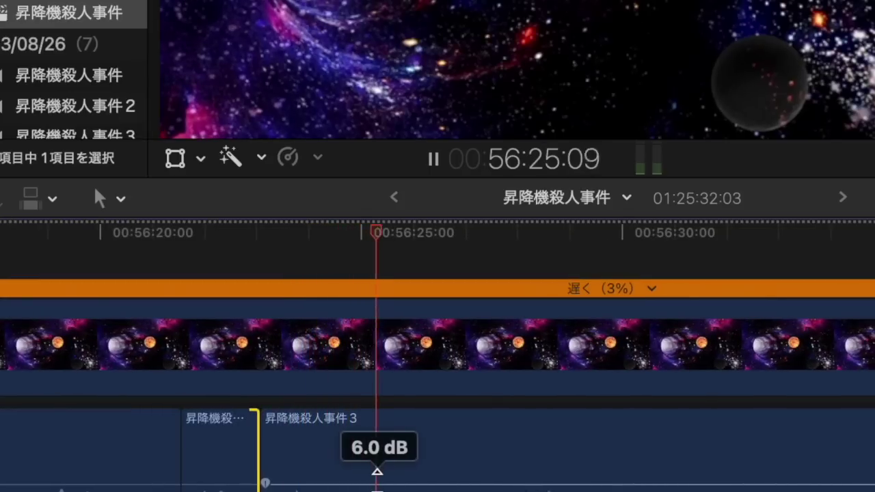
{"action": "key", "text": "space"}
{"action": "key", "text": "b"}
{"action": "left_click", "coordinate": [375, 478]}
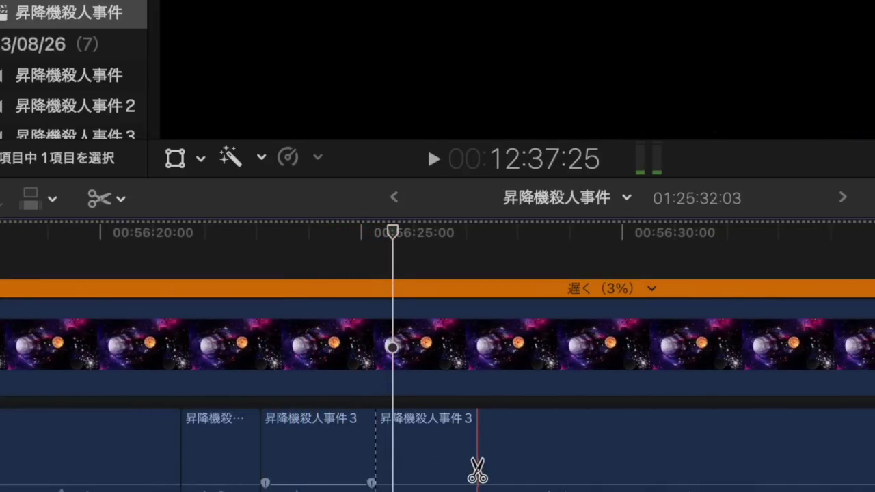
{"action": "left_click", "coordinate": [482, 470]}
{"action": "key", "text": "a"}
{"action": "left_click", "coordinate": [439, 466]}
{"action": "key", "text": "BackSpace"}
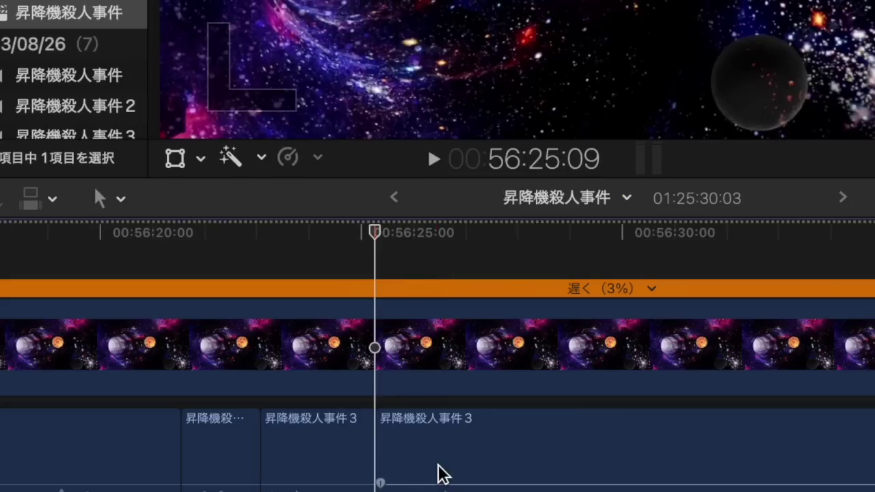
{"action": "key", "text": "w"}
{"action": "key", "text": "space"}
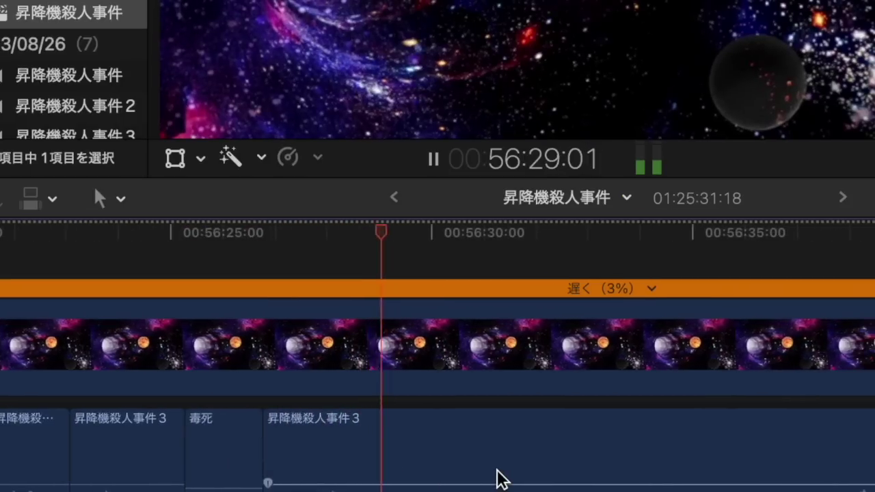
Step: Replace the 昇降機殺人事件3 section from about 56:32:16 to 56:38:00 with the copied 毒死 clip and play it back
{"action": "scroll", "coordinate": [497, 470], "scroll_direction": "right", "scroll_amount": 3}
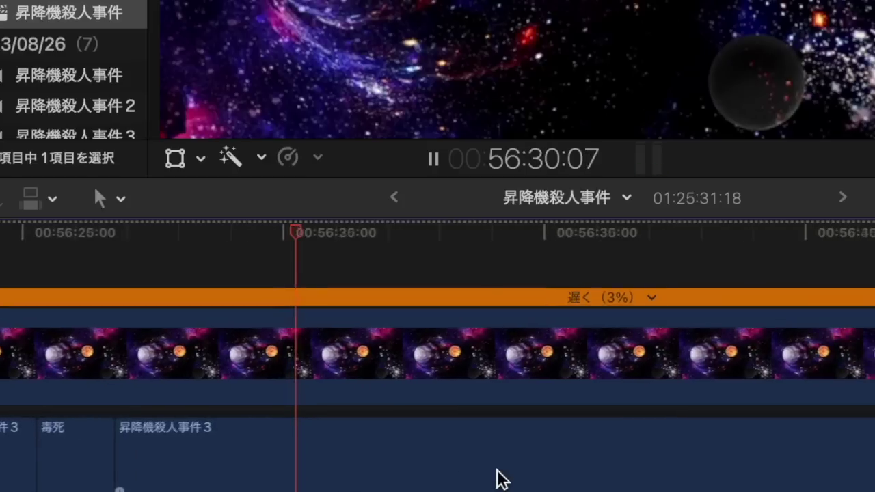
{"action": "scroll", "coordinate": [390, 484], "scroll_direction": "down", "scroll_amount": 1}
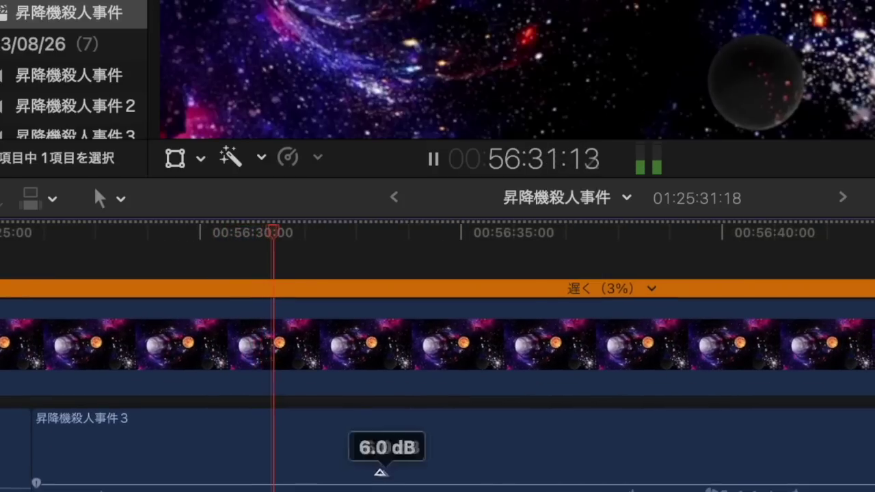
{"action": "left_click_drag", "start_coordinate": [367, 485], "coordinate": [347, 488]}
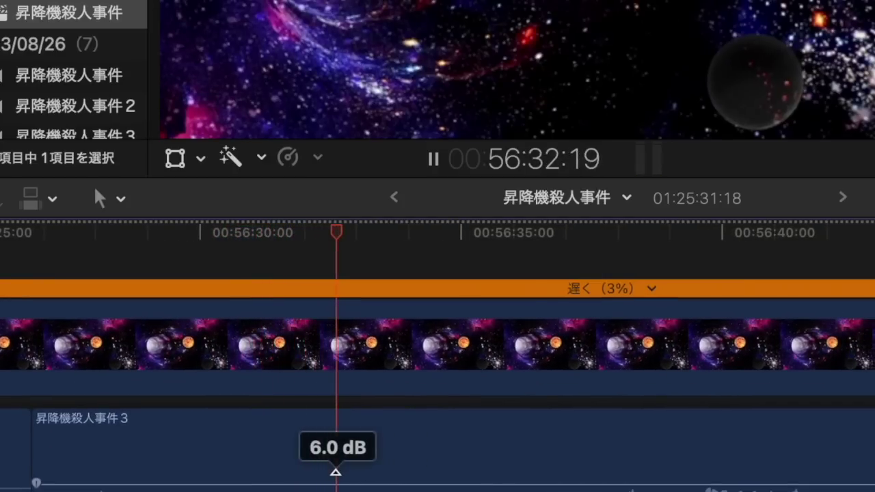
{"action": "key", "text": "b"}
{"action": "left_click", "coordinate": [333, 478]}
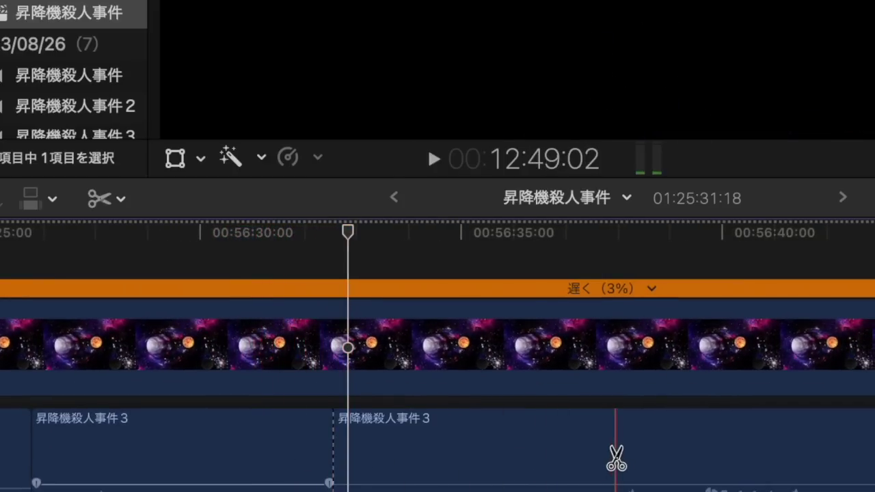
{"action": "left_click", "coordinate": [618, 458]}
{"action": "key", "text": "a"}
{"action": "left_click", "coordinate": [574, 456]}
{"action": "key", "text": "BackSpace"}
{"action": "key", "text": "super+v"}
{"action": "key", "text": "space"}
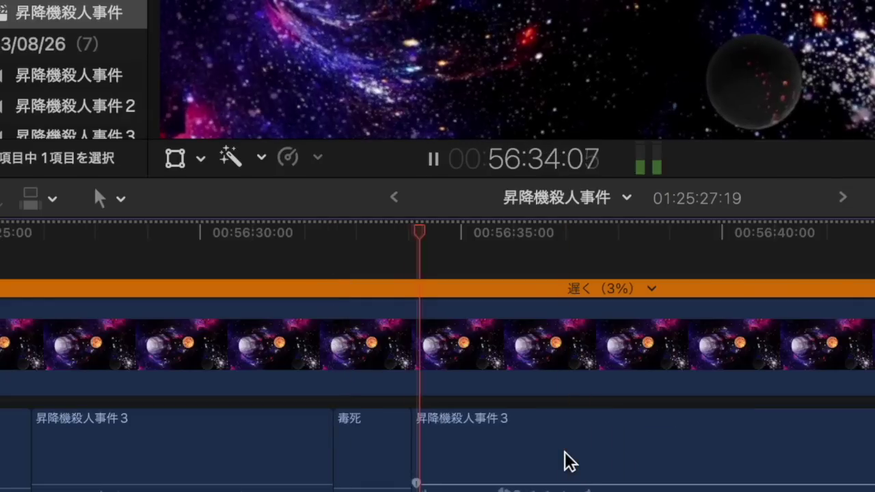
Step: Delete the start of the 昇降機殺人事件3 clip following the new 毒死 clip, up to about 56:35:18, and play back the join
{"action": "key", "text": "space"}
{"action": "key", "text": "super+b"}
{"action": "left_click", "coordinate": [476, 475]}
{"action": "key", "text": "BackSpace"}
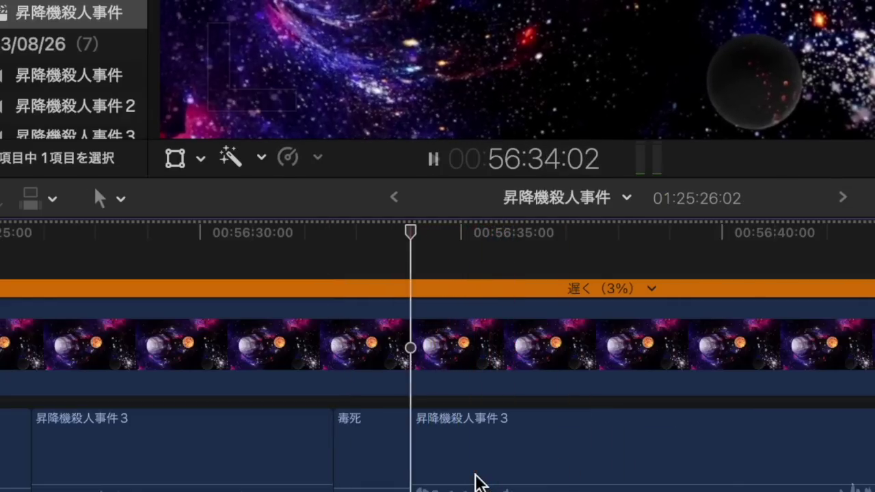
{"action": "key", "text": "space"}
Step: Replace the 昇降機殺人事件3 section from about 56:37:02 to 56:42:00 with the copied 毒死 clip
{"action": "scroll", "coordinate": [476, 475], "scroll_direction": "right", "scroll_amount": 3}
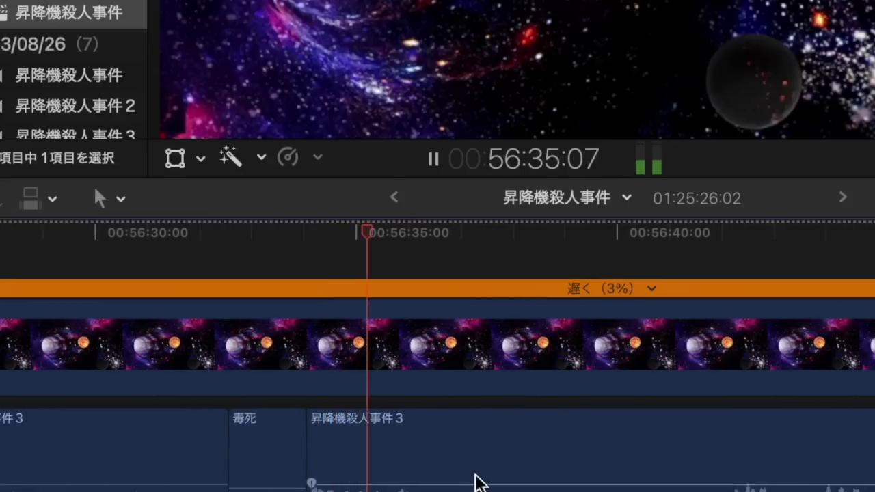
{"action": "scroll", "coordinate": [477, 482], "scroll_direction": "right", "scroll_amount": 2}
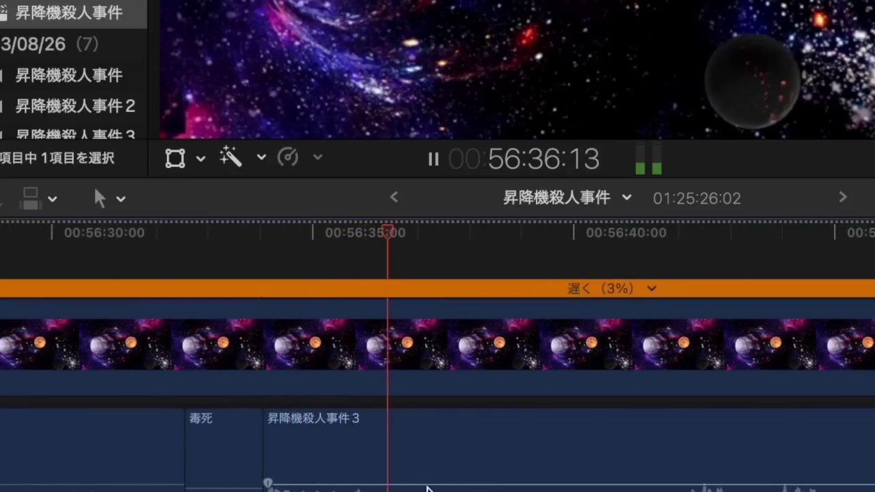
{"action": "key", "text": "space"}
{"action": "key", "text": "b"}
{"action": "left_click", "coordinate": [421, 483]}
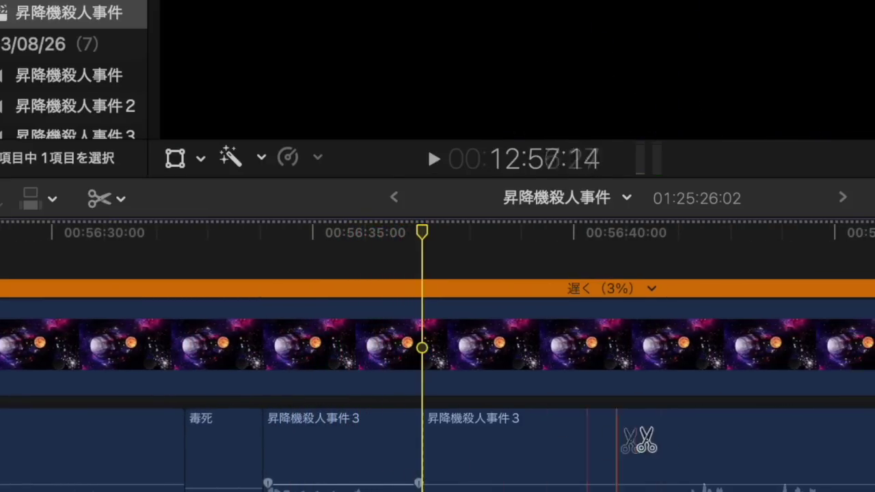
{"action": "left_click", "coordinate": [674, 441]}
{"action": "key", "text": "a"}
{"action": "left_click", "coordinate": [617, 437]}
{"action": "key", "text": "Delete"}
{"action": "key", "text": "super+v"}
Step: Cut off the opening of the 昇降機殺人事件3 clip after the latest 毒死 clip, up to about 56:40:14, and play back the join
{"action": "key", "text": "super+minus"}
{"action": "key", "text": "super+minus"}
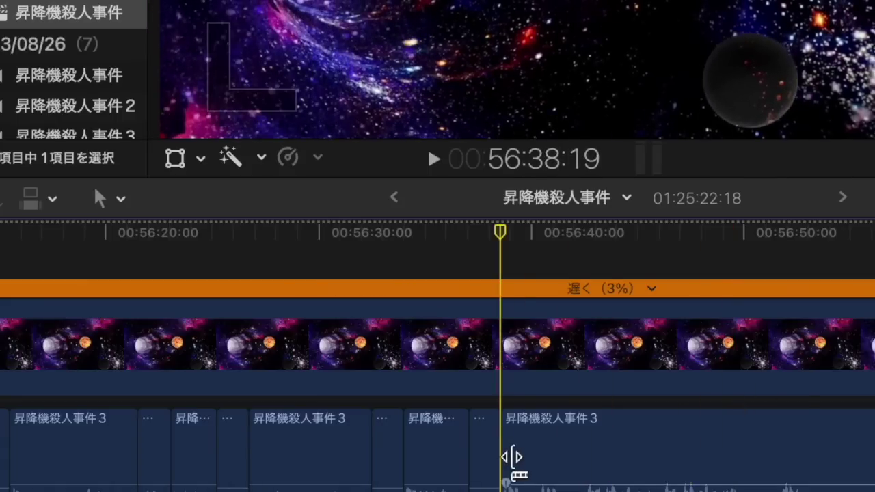
{"action": "key", "text": "super+equal"}
{"action": "key", "text": "super+equal"}
{"action": "key", "text": "super+equal"}
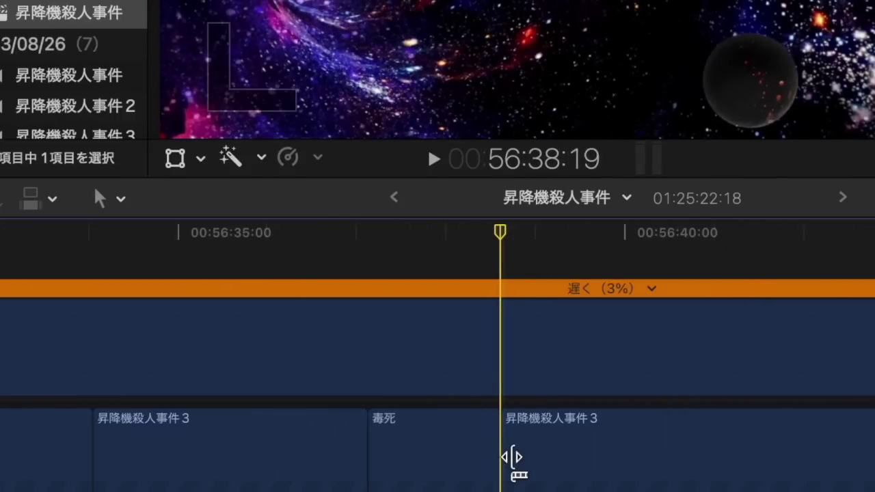
{"action": "key", "text": "space"}
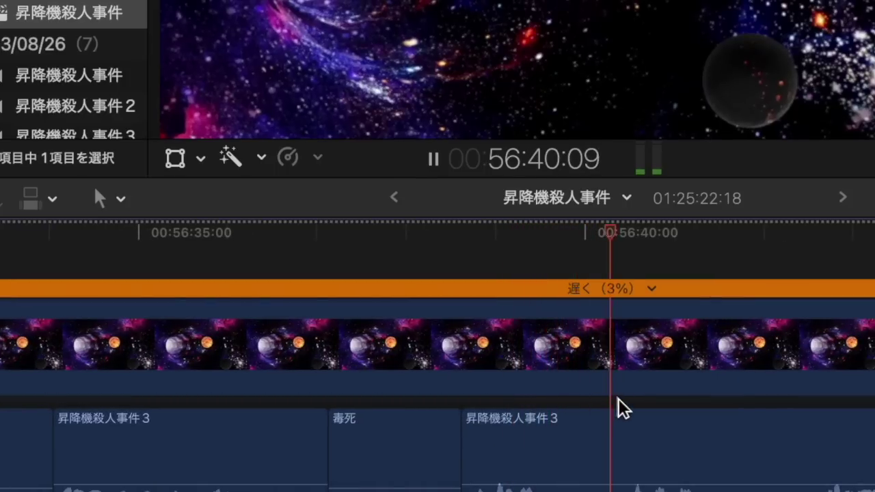
{"action": "key", "text": "space"}
{"action": "key", "text": "super+b"}
{"action": "left_click", "coordinate": [580, 448]}
{"action": "key", "text": "BackSpace"}
{"action": "key", "text": "space"}
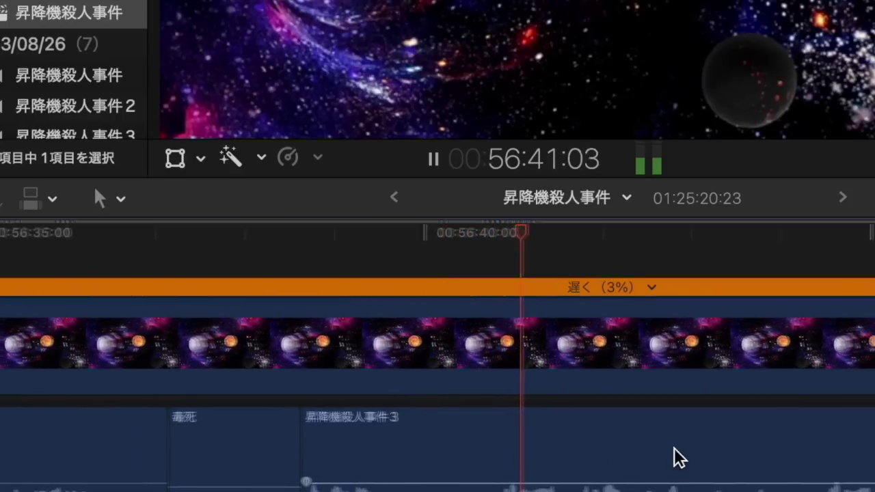
Step: Delete the 昇降機殺人事件3 section from about 56:40:12 to 56:44:12, then extend the end of the part before the cut by 12 frames
{"action": "left_click", "coordinate": [789, 408]}
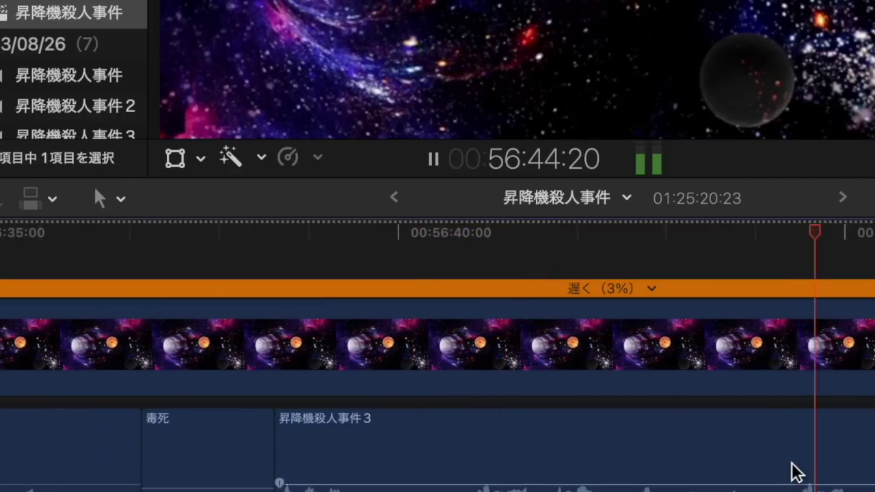
{"action": "key", "text": "space"}
{"action": "key", "text": "b"}
{"action": "left_click", "coordinate": [438, 465]}
{"action": "key", "text": "a"}
{"action": "left_click", "coordinate": [475, 469]}
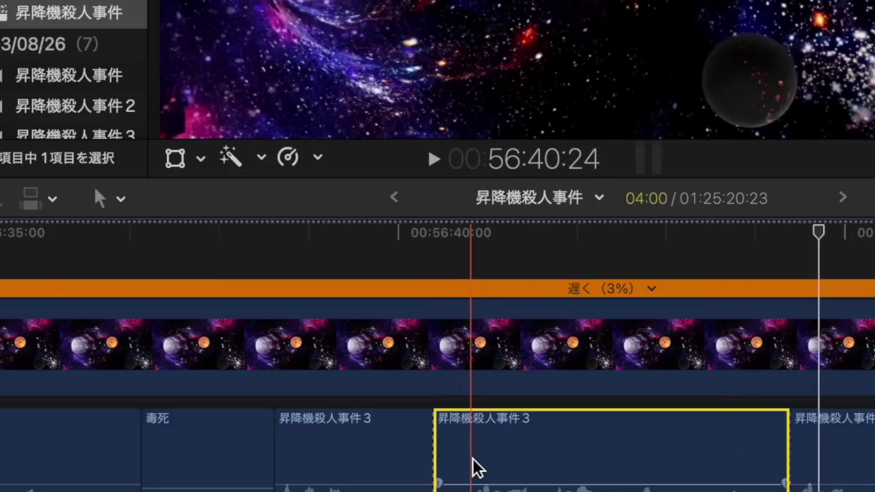
{"action": "key", "text": "Delete"}
{"action": "key", "text": "space"}
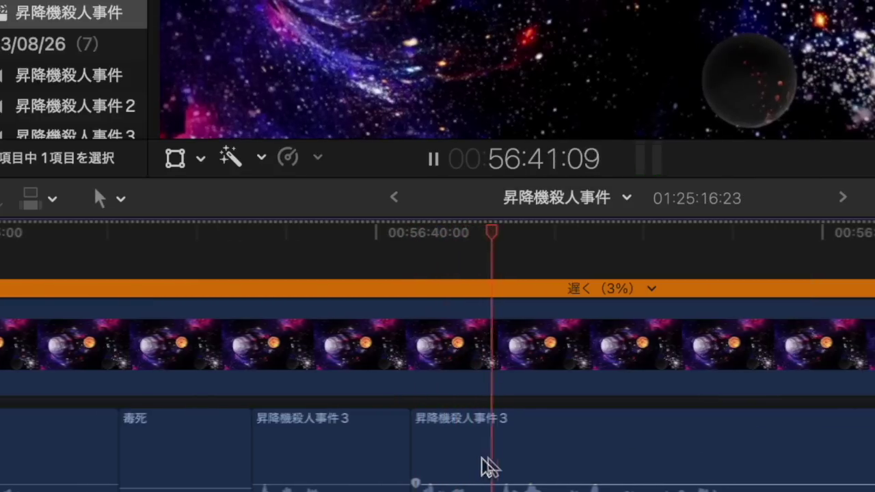
{"action": "left_click_drag", "start_coordinate": [408, 458], "coordinate": [443, 459]}
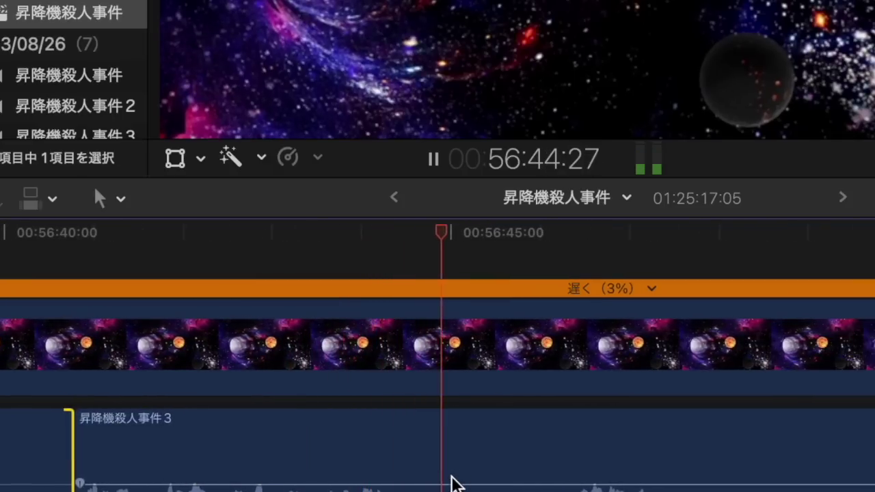
Step: Replace the 昇降機殺人事件3 section from about 56:44:28 to 56:46:07 with the 毒死 clip and shorten that clip's end by 24 frames
{"action": "key", "text": "space"}
{"action": "key", "text": "b"}
{"action": "left_click", "coordinate": [447, 482]}
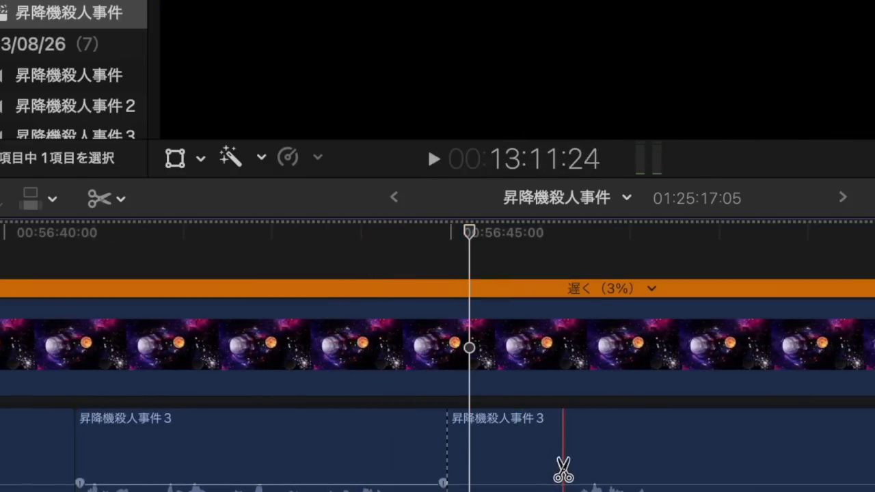
{"action": "left_click", "coordinate": [562, 470]}
{"action": "key", "text": "a"}
{"action": "left_click", "coordinate": [503, 471]}
{"action": "key", "text": "BackSpace"}
{"action": "key", "text": "Up"}
{"action": "key", "text": "super+v"}
{"action": "key", "text": "space"}
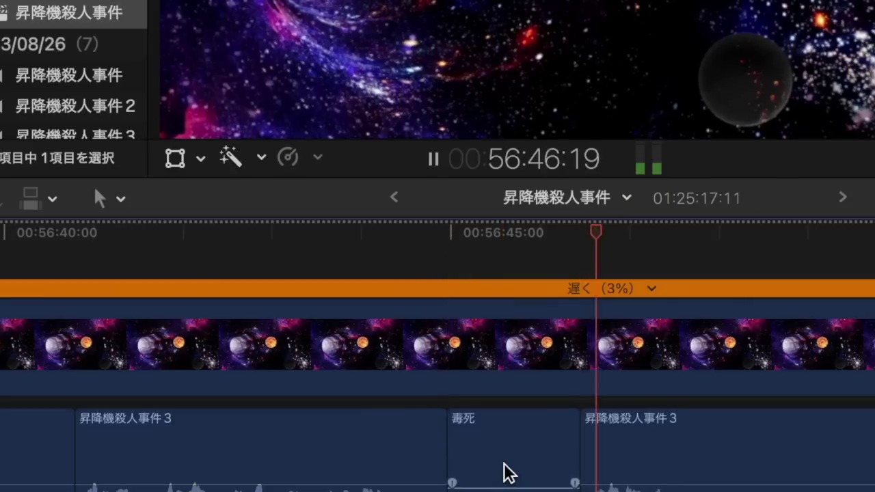
{"action": "key", "text": "space"}
{"action": "left_click_drag", "start_coordinate": [576, 460], "coordinate": [504, 461]}
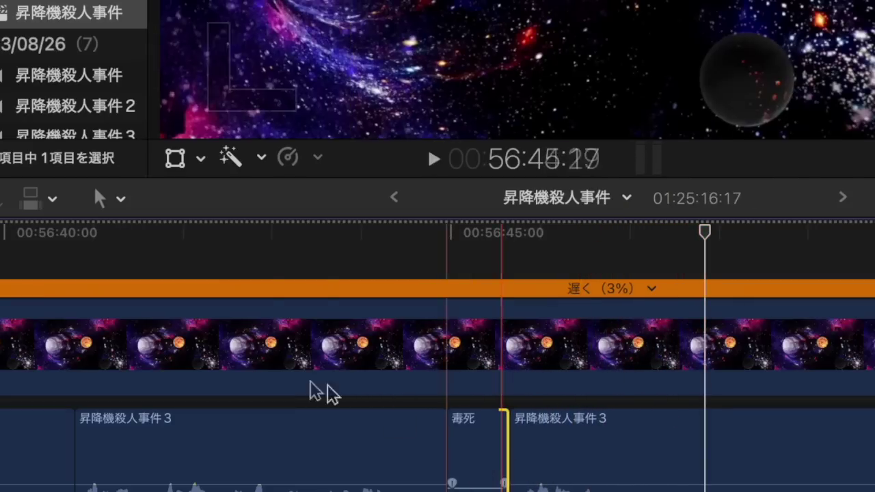
Step: Extend the space background clip to a duration of 08:38:24
{"action": "left_click", "coordinate": [181, 353]}
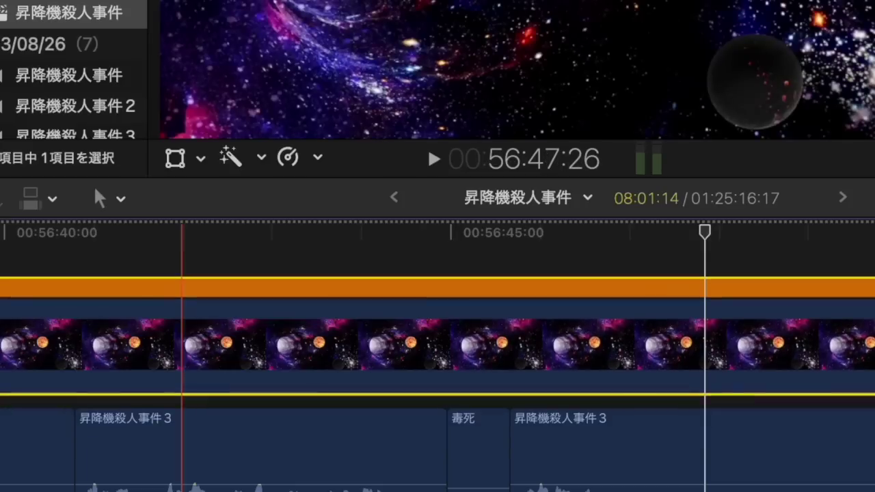
{"action": "key", "text": "super+minus"}
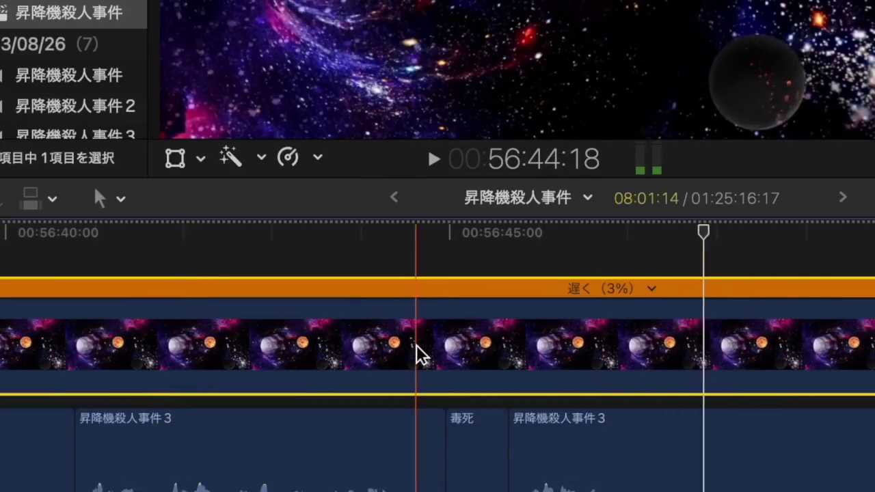
{"action": "key", "text": "super+minus"}
{"action": "key", "text": "super+minus"}
{"action": "key", "text": "super+minus"}
{"action": "key", "text": "super+minus"}
{"action": "key", "text": "super+minus"}
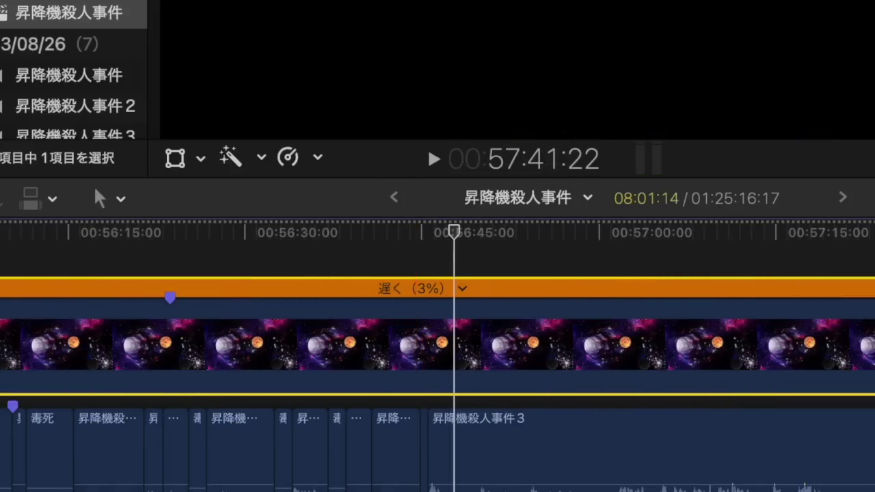
{"action": "key", "text": "super+shift+a"}
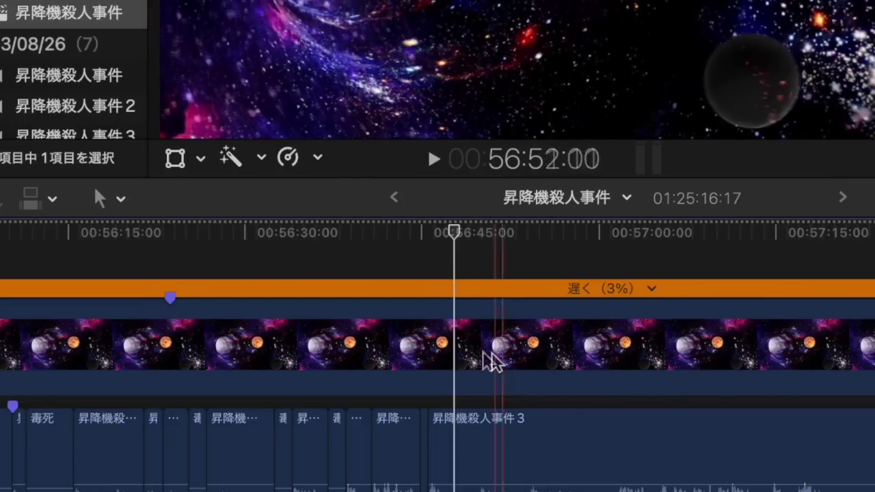
{"action": "left_click", "coordinate": [485, 354]}
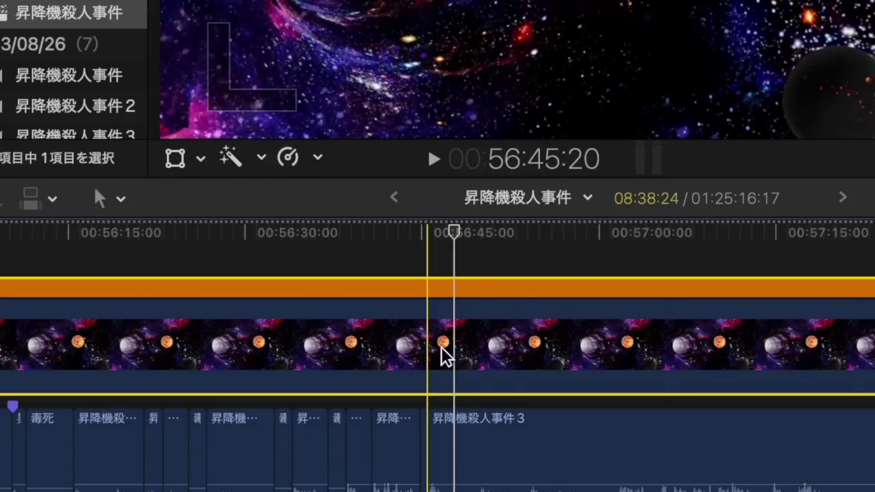
Step: Replace the 昇降機殺人事件3 section from about 56:47:05 to 56:49:29 with the copied 毒死 clip and play back the result
{"action": "key", "text": "super+="}
{"action": "key", "text": "super+equal"}
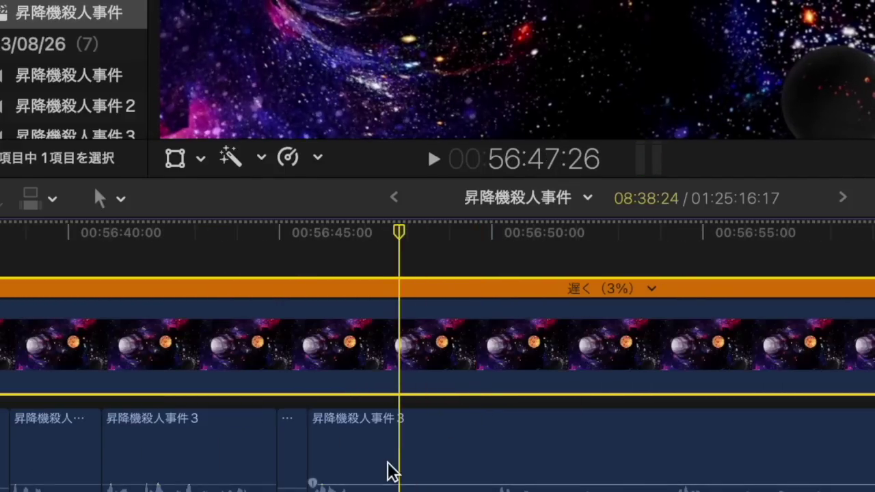
{"action": "key", "text": "super+equal"}
{"action": "key", "text": "space"}
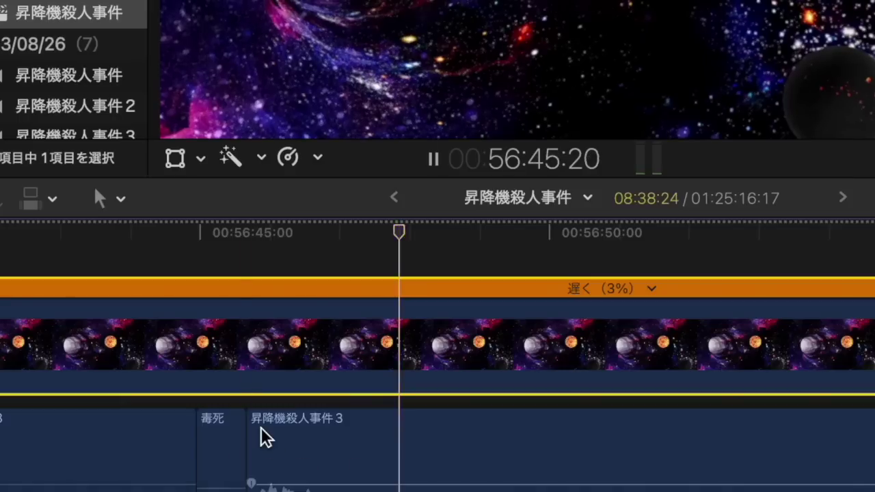
{"action": "key", "text": "space"}
{"action": "key", "text": "b"}
{"action": "left_click", "coordinate": [350, 470]}
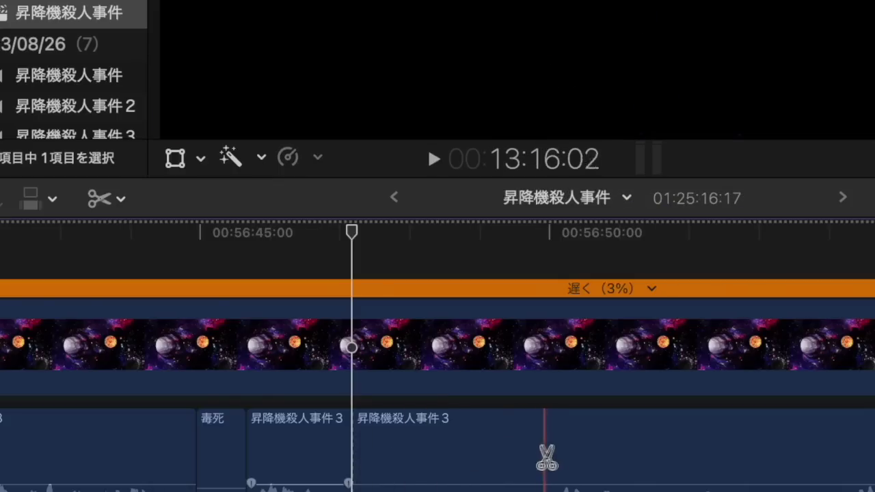
{"action": "left_click", "coordinate": [547, 458]}
{"action": "key", "text": "a"}
{"action": "left_click", "coordinate": [468, 461]}
{"action": "key", "text": "Delete"}
{"action": "key", "text": "space"}
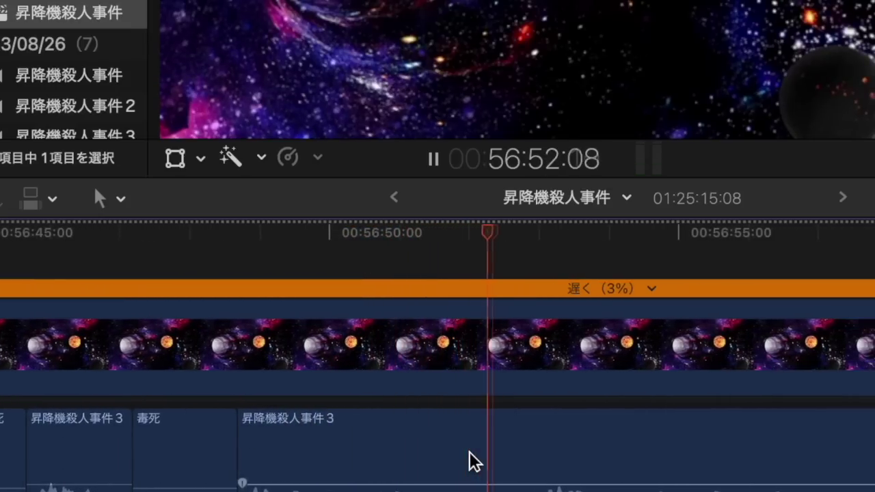
Step: Replace the 昇降機殺人事件3 section from about 56:51:23 to 56:53:03 with the copied 毒死 clip and play back the result
{"action": "key", "text": "space"}
{"action": "key", "text": "b"}
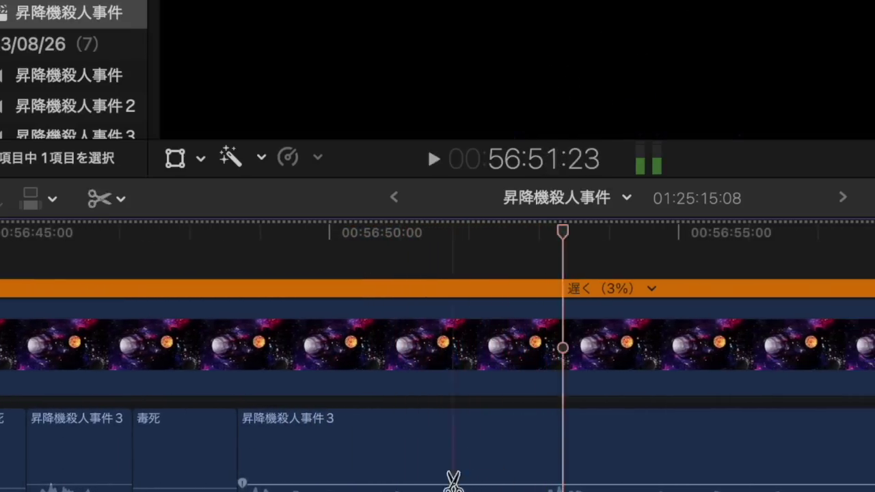
{"action": "left_click", "coordinate": [453, 478]}
{"action": "key", "text": "space"}
{"action": "left_click", "coordinate": [543, 475]}
{"action": "key", "text": "space"}
{"action": "key", "text": "a"}
{"action": "left_click", "coordinate": [497, 478]}
{"action": "key", "text": "Delete"}
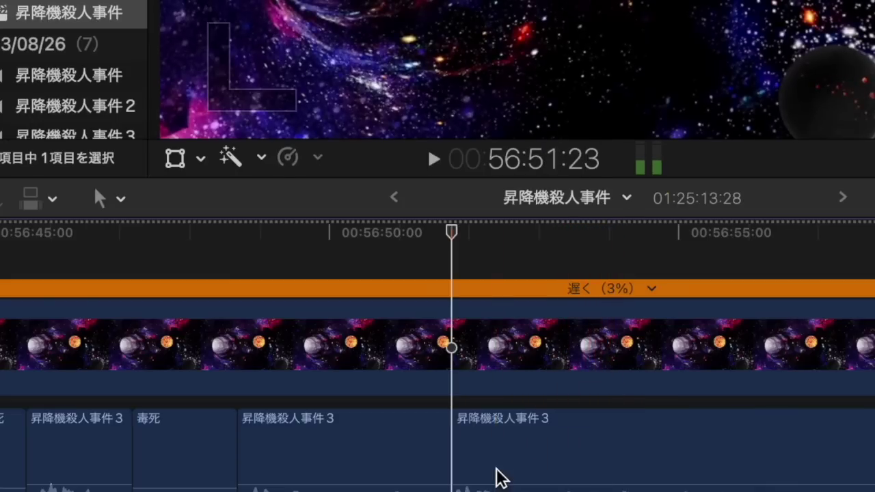
{"action": "key", "text": "super+v"}
{"action": "key", "text": "space"}
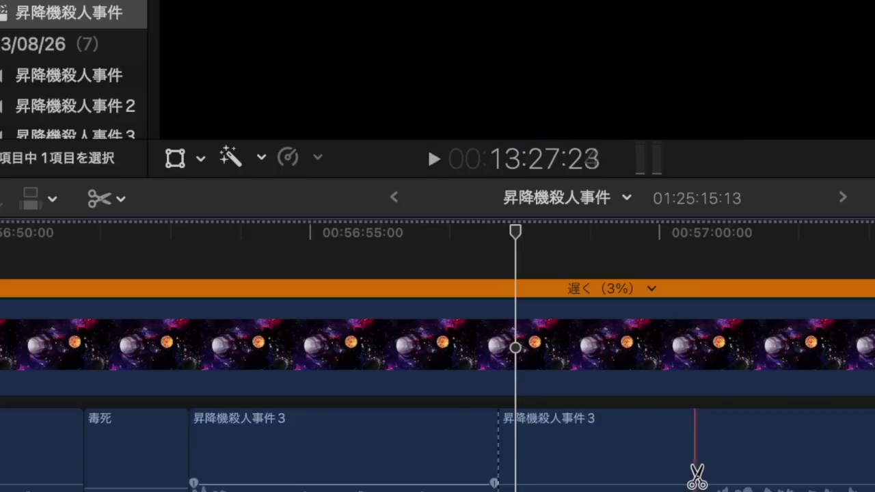
Step: Replace the 昇降機殺人事件3 section from about 56:57:21 to 57:00:15 with the copied 毒死 clip and continue playback
{"action": "left_click", "coordinate": [694, 477]}
{"action": "key", "text": "a"}
{"action": "left_click", "coordinate": [645, 470]}
{"action": "key", "text": "BackSpace"}
{"action": "key", "text": "super+v"}
{"action": "key", "text": "space"}
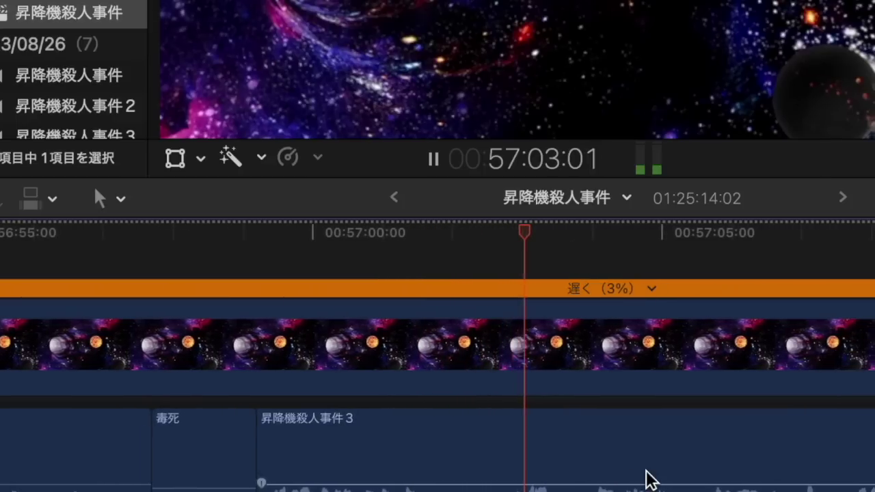
Step: Cut out the 昇降機殺人事件3 section from about 57:02:18 to 57:03:22 and play back the join
{"action": "key", "text": "space"}
{"action": "key", "text": "b"}
{"action": "left_click", "coordinate": [572, 477]}
{"action": "left_click", "coordinate": [512, 477]}
{"action": "key", "text": "a"}
{"action": "left_click", "coordinate": [523, 472]}
{"action": "key", "text": "Delete"}
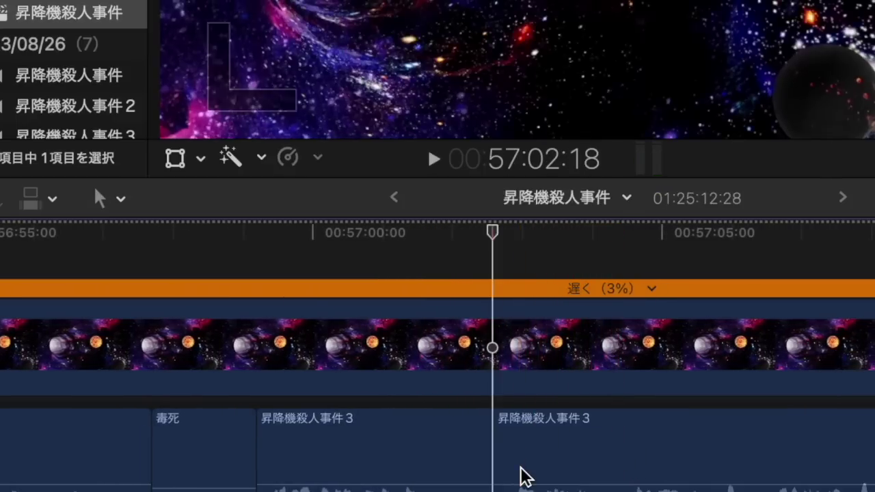
{"action": "key", "text": "space"}
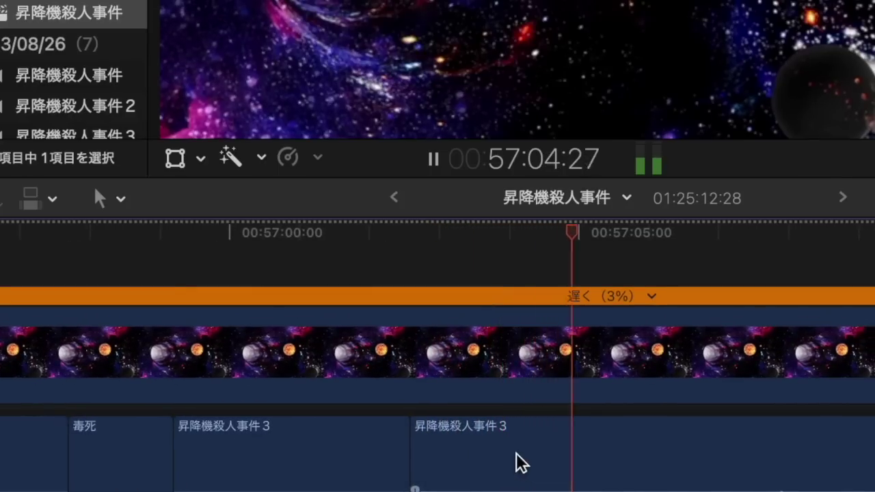
Step: Split 昇降機殺人事件3 at about 57:04:15 and delete the part between 57:02:18 and that cut
{"action": "key", "text": "space"}
{"action": "key", "text": "b"}
{"action": "left_click", "coordinate": [544, 469]}
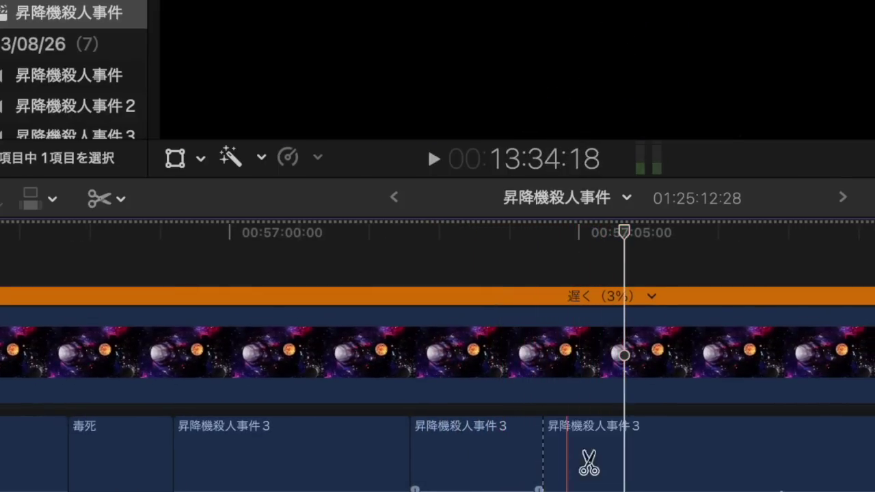
{"action": "scroll", "coordinate": [585, 463], "scroll_direction": "right", "scroll_amount": 5}
{"action": "key", "text": "space"}
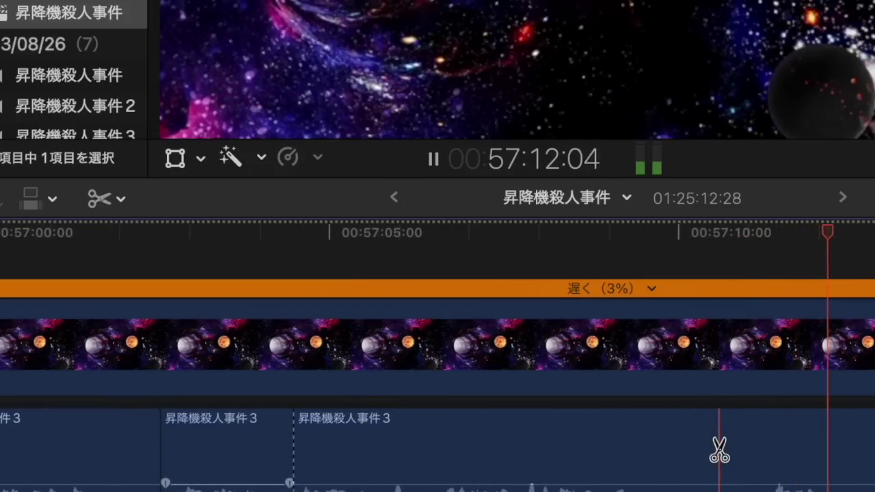
{"action": "left_click", "coordinate": [253, 439]}
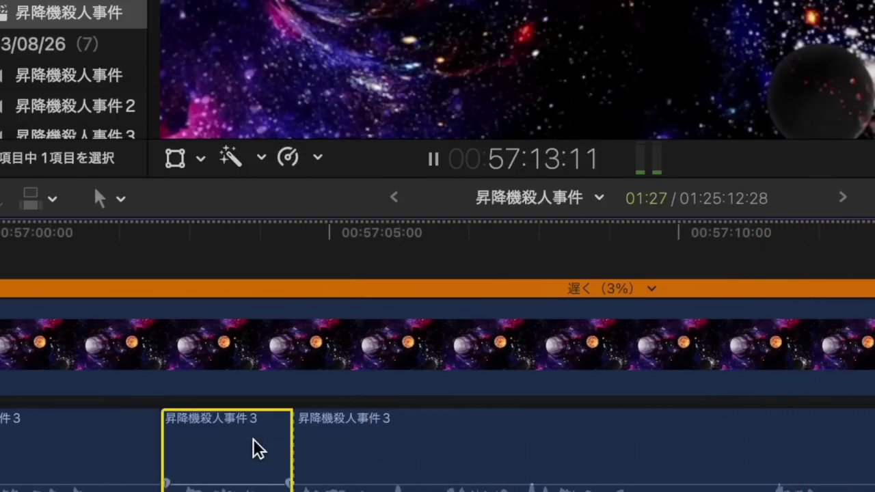
{"action": "key", "text": "Delete"}
{"action": "key", "text": "space"}
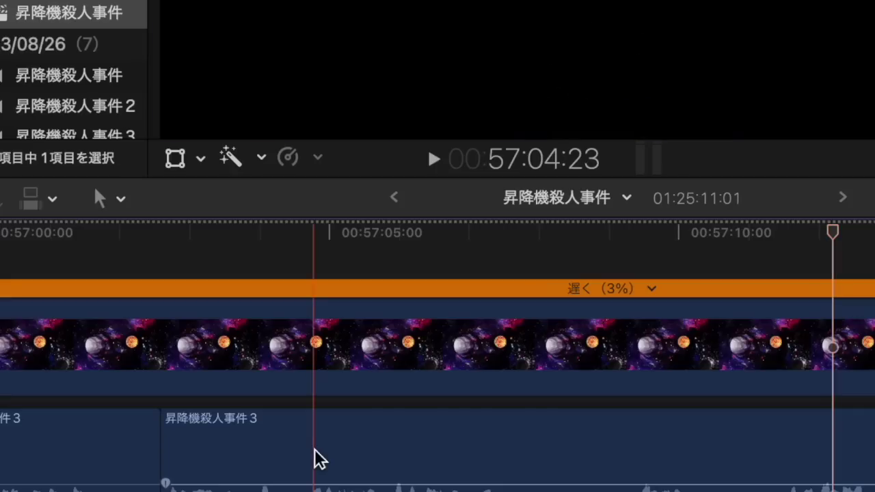
Step: Split 昇降機殺人事件3 at about 57:04:23 and delete the part between 57:02:18 and that cut
{"action": "key", "text": "b"}
{"action": "left_click", "coordinate": [311, 456]}
{"action": "key", "text": "a"}
{"action": "left_click", "coordinate": [244, 458]}
{"action": "key", "text": "space"}
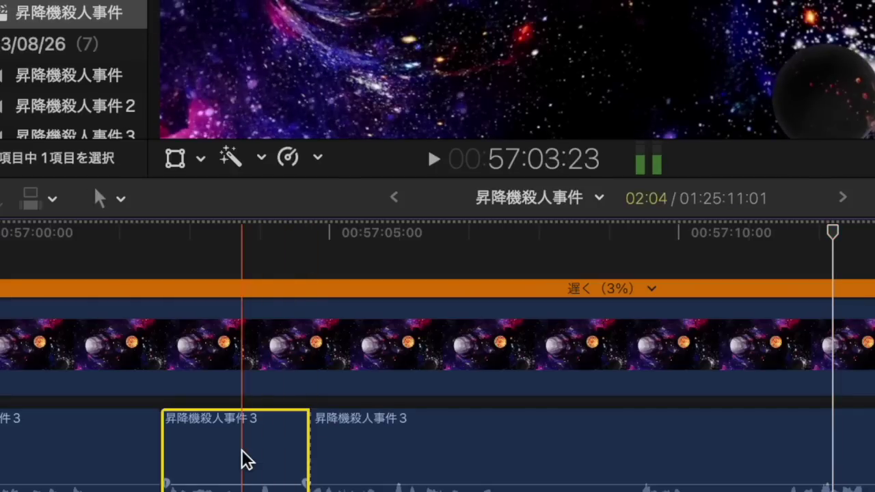
{"action": "key", "text": "Delete"}
Step: Delete the long 昇降機殺人事件3 section from 57:05:18 to about 57:35:11
{"action": "scroll", "coordinate": [246, 460], "scroll_direction": "right", "scroll_amount": 1}
{"action": "scroll", "coordinate": [246, 460], "scroll_direction": "right", "scroll_amount": 3}
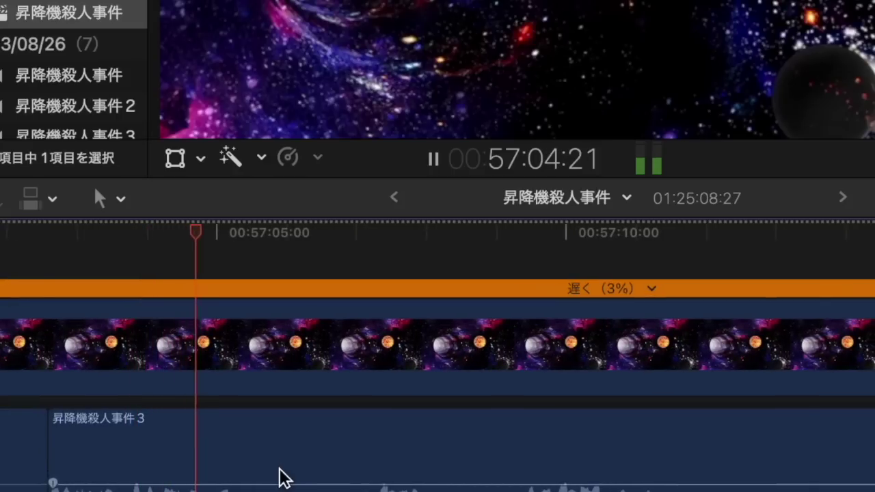
{"action": "key", "text": "b"}
{"action": "left_click", "coordinate": [252, 475]}
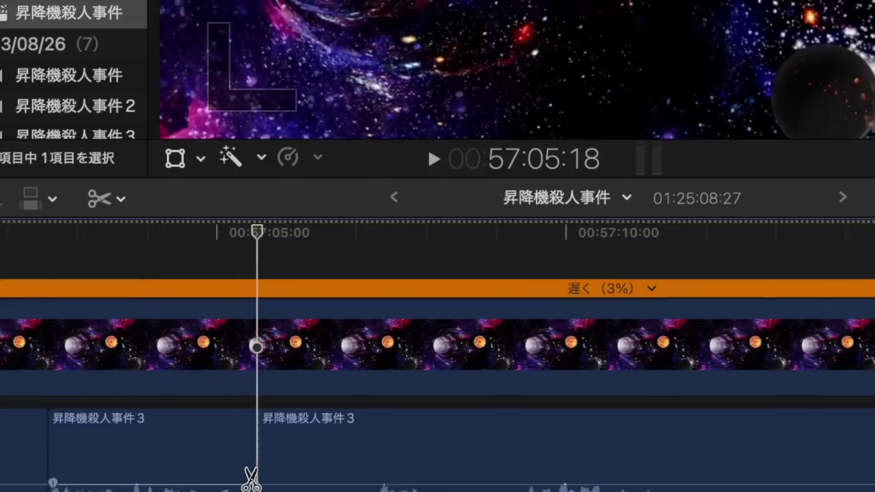
{"action": "scroll", "coordinate": [456, 468], "scroll_direction": "down", "scroll_amount": 2}
{"action": "scroll", "coordinate": [456, 468], "scroll_direction": "down", "scroll_amount": 3}
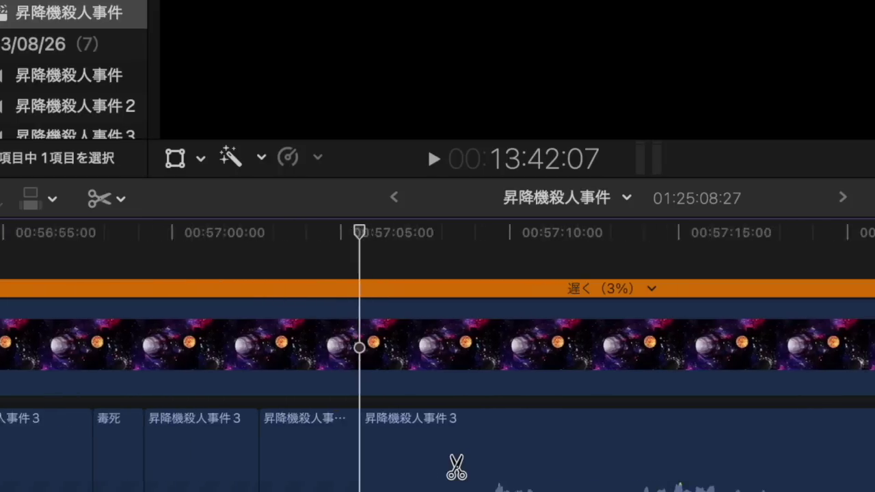
{"action": "scroll", "coordinate": [457, 468], "scroll_direction": "right", "scroll_amount": 4}
{"action": "scroll", "coordinate": [820, 478], "scroll_direction": "right", "scroll_amount": 3}
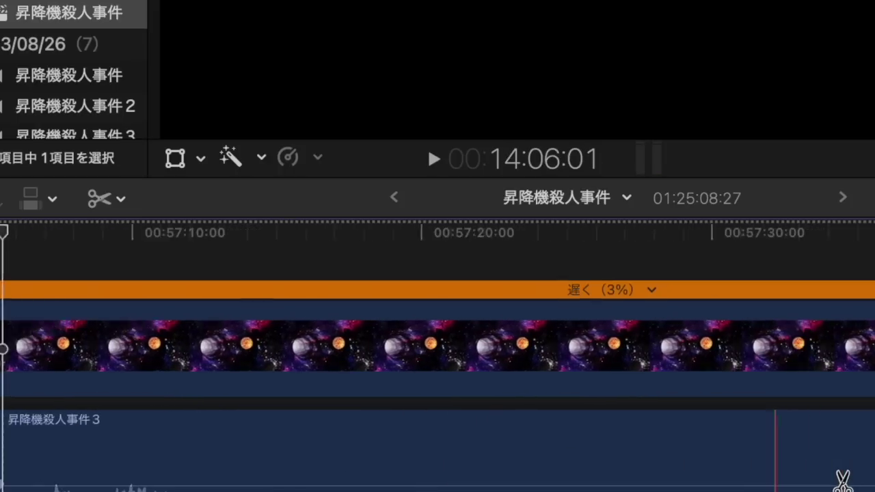
{"action": "key", "text": "space"}
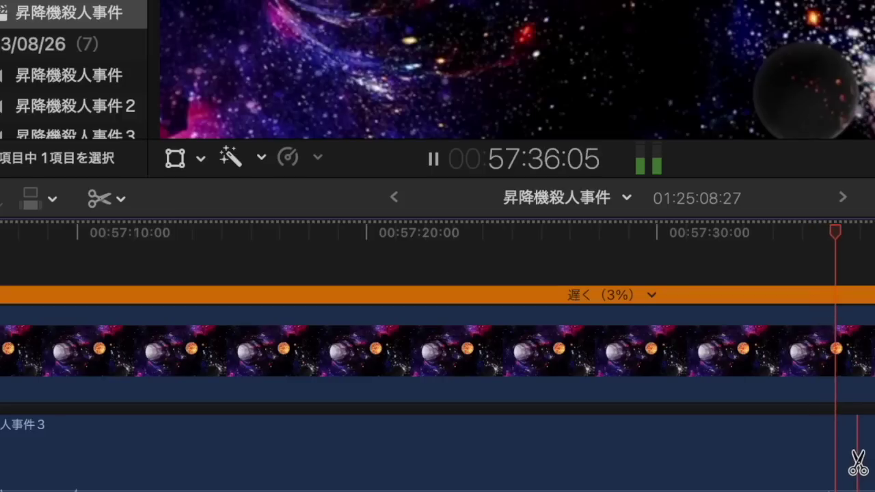
{"action": "left_click", "coordinate": [812, 470]}
{"action": "key", "text": "a"}
{"action": "left_click", "coordinate": [721, 464]}
{"action": "key", "text": "BackSpace"}
Step: Delete the remaining short 昇降機殺人事件3 part from about 57:02:18 to 57:05:18 and play back the join
{"action": "scroll", "coordinate": [721, 463], "scroll_direction": "left", "scroll_amount": 4}
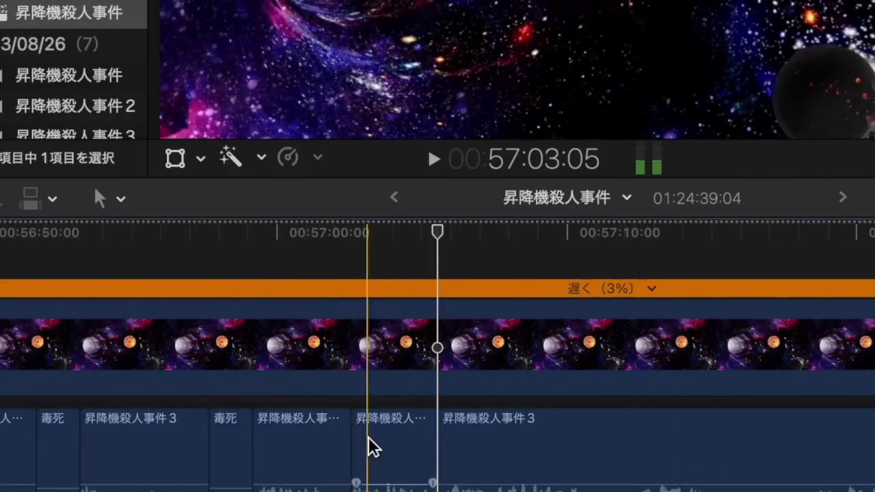
{"action": "left_click", "coordinate": [368, 445]}
{"action": "key", "text": "BackSpace"}
{"action": "key", "text": "space"}
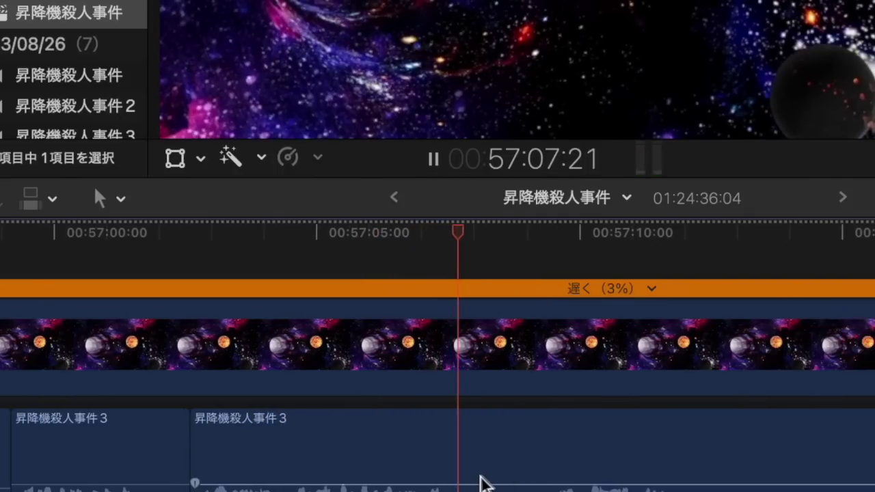
Step: Replace the 昇降機殺人事件3 section from about 57:07:19 to 57:09:09 with the copied 毒死 clip and play back the result
{"action": "key", "text": "space"}
{"action": "key", "text": "b"}
{"action": "left_click", "coordinate": [453, 483]}
{"action": "key", "text": "space"}
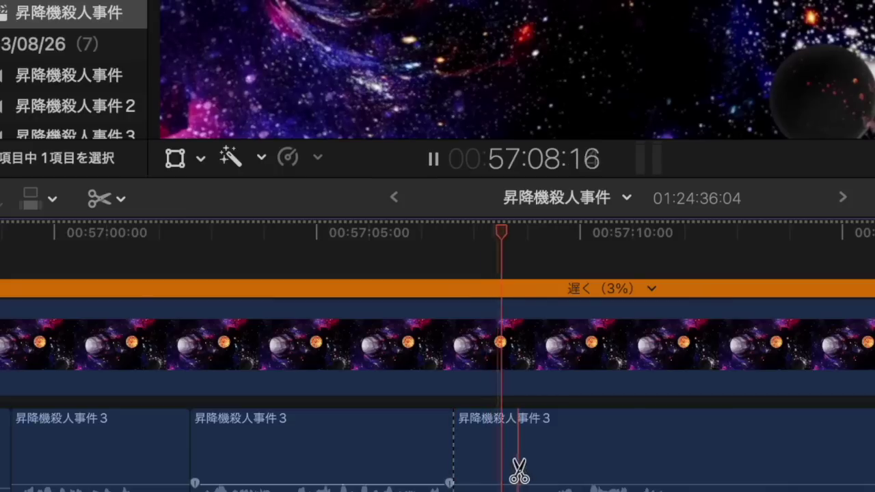
{"action": "key", "text": "space"}
{"action": "left_click", "coordinate": [542, 469]}
{"action": "key", "text": "a"}
{"action": "left_click", "coordinate": [506, 463]}
{"action": "key", "text": "Delete"}
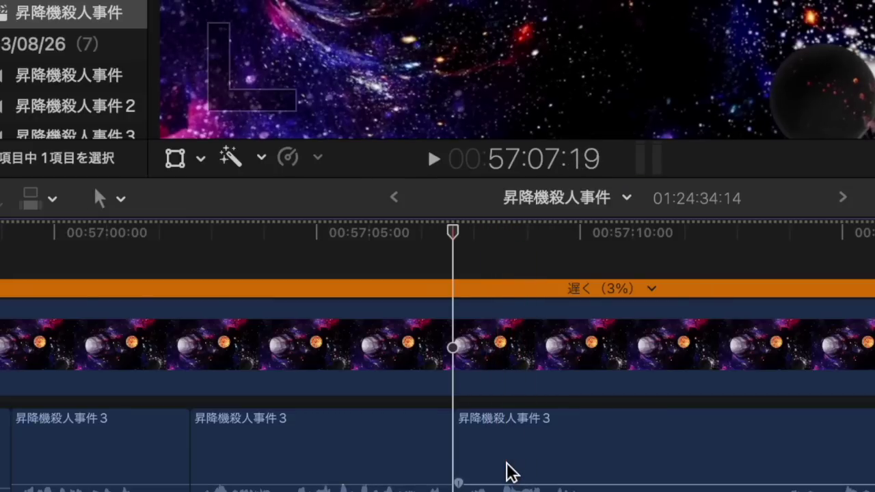
{"action": "key", "text": "super+v"}
{"action": "key", "text": "space"}
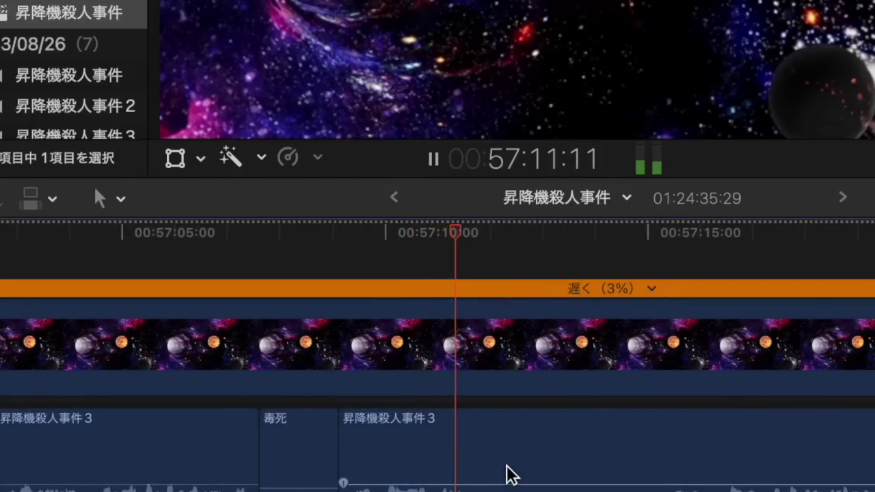
Step: Replace the 昇降機殺人事件3 section from about 57:12:09 to 57:15:11 with the copied 毒死 clip and play back the result
{"action": "mouse_move", "coordinate": [497, 472]}
{"action": "key", "text": "space"}
{"action": "key", "text": "b"}
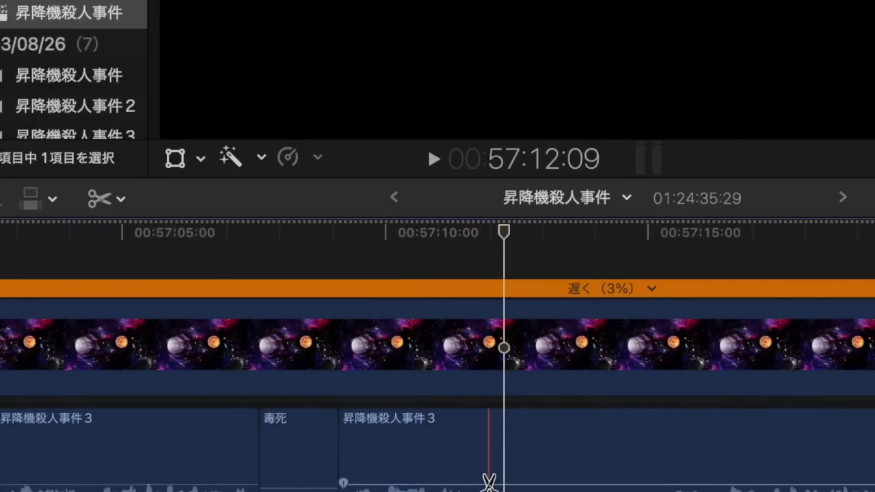
{"action": "left_click", "coordinate": [503, 475]}
{"action": "left_click", "coordinate": [663, 469]}
{"action": "key", "text": "a"}
{"action": "left_click", "coordinate": [623, 470]}
{"action": "key", "text": "Delete"}
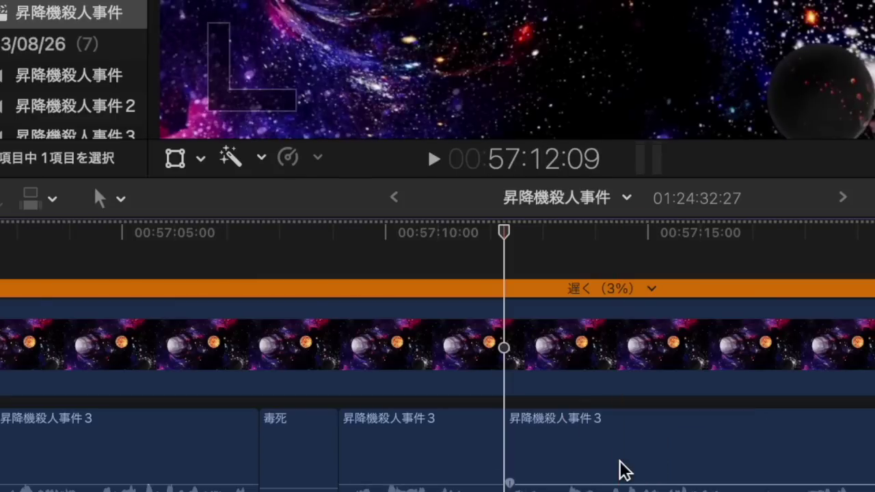
{"action": "key", "text": "super+v"}
{"action": "key", "text": "space"}
Step: Shorten the end of the part before the pasted 毒死 clip by about 6 frames, and delete the section following that clip up to about 57:14:19
{"action": "left_click_drag", "start_coordinate": [500, 462], "coordinate": [490, 463]}
{"action": "key", "text": "space"}
{"action": "key", "text": "b"}
{"action": "left_click", "coordinate": [628, 469]}
{"action": "key", "text": "a"}
{"action": "left_click", "coordinate": [611, 469]}
{"action": "key", "text": "Delete"}
{"action": "key", "text": "Up"}
{"action": "key", "text": "space"}
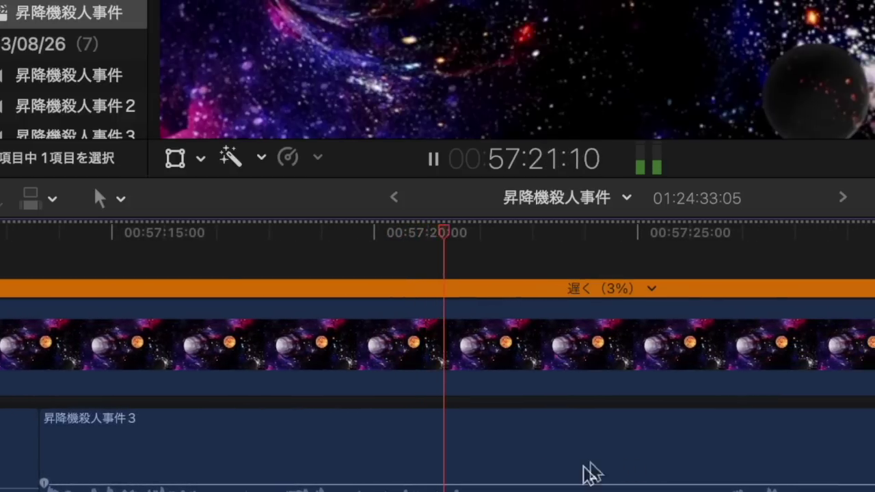
Step: Replace the 昇降機殺人事件3 section from about 57:22:17 to 57:26:15 with the copied 毒死 clip and play back the result
{"action": "mouse_move", "coordinate": [506, 481]}
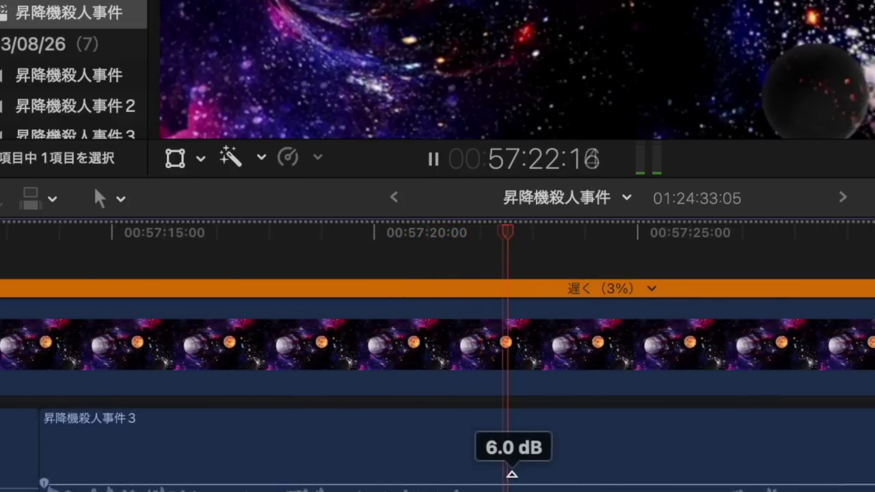
{"action": "key", "text": "space"}
{"action": "key", "text": "b"}
{"action": "left_click", "coordinate": [510, 478]}
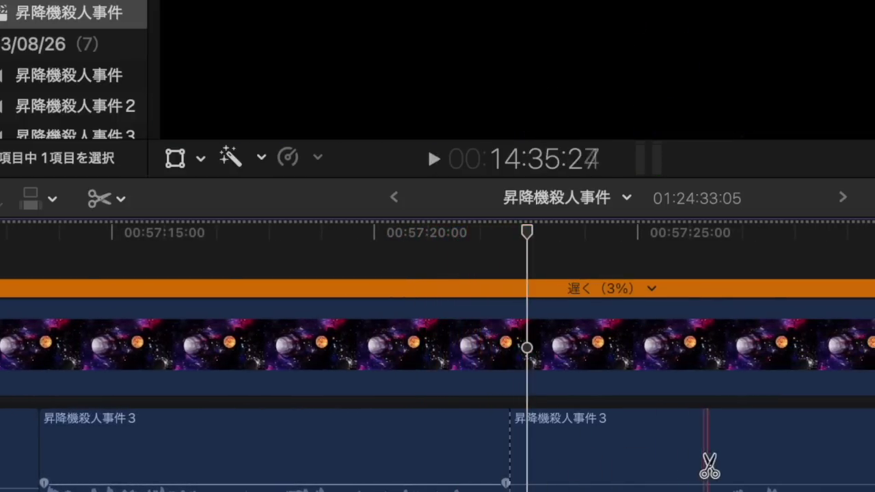
{"action": "left_click", "coordinate": [709, 466]}
{"action": "key", "text": "a"}
{"action": "left_click", "coordinate": [672, 468]}
{"action": "key", "text": "Delete"}
{"action": "key", "text": "space"}
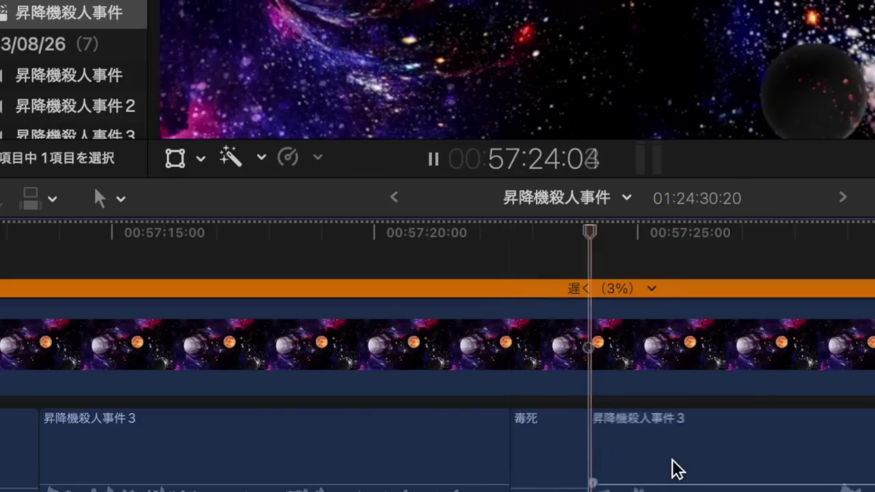
{"action": "scroll", "coordinate": [629, 454], "scroll_direction": "right", "scroll_amount": 3}
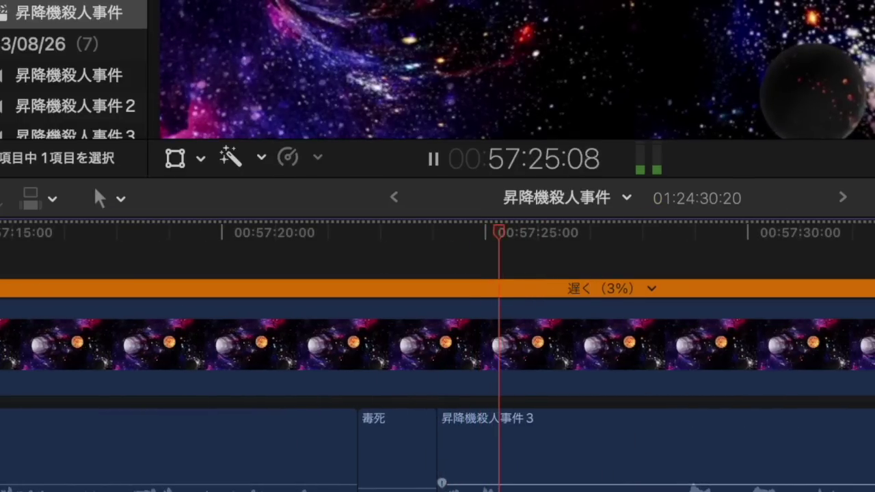
Step: Replace the 昇降機殺人事件3 section from 57:26:02 to about 57:30:04 with the copied 毒死 clip, then extend the following part's start by about 4 frames
{"action": "key", "text": "space"}
{"action": "key", "text": "b"}
{"action": "left_click", "coordinate": [539, 479]}
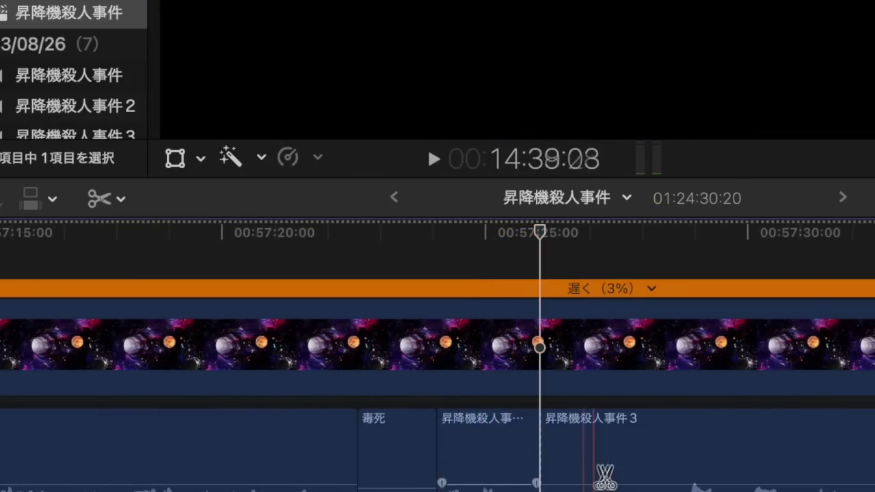
{"action": "key", "text": "space"}
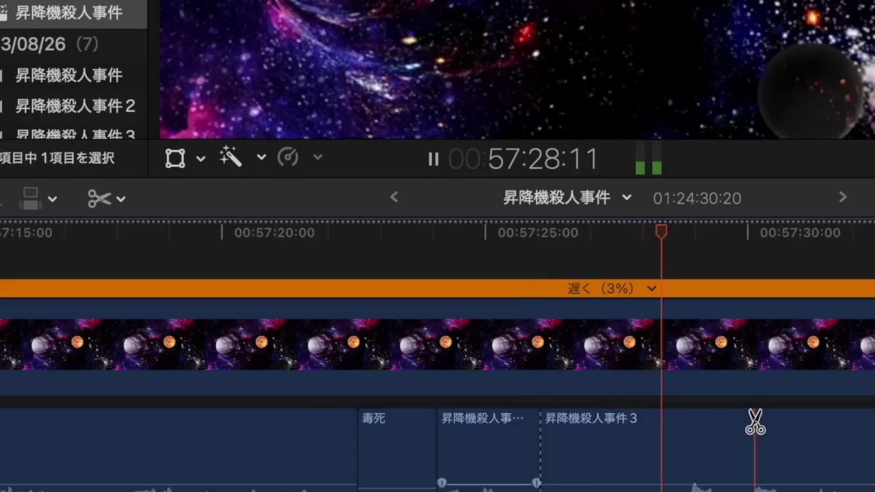
{"action": "key", "text": "space"}
{"action": "key", "text": "a"}
{"action": "left_click", "coordinate": [722, 462]}
{"action": "key", "text": "Delete"}
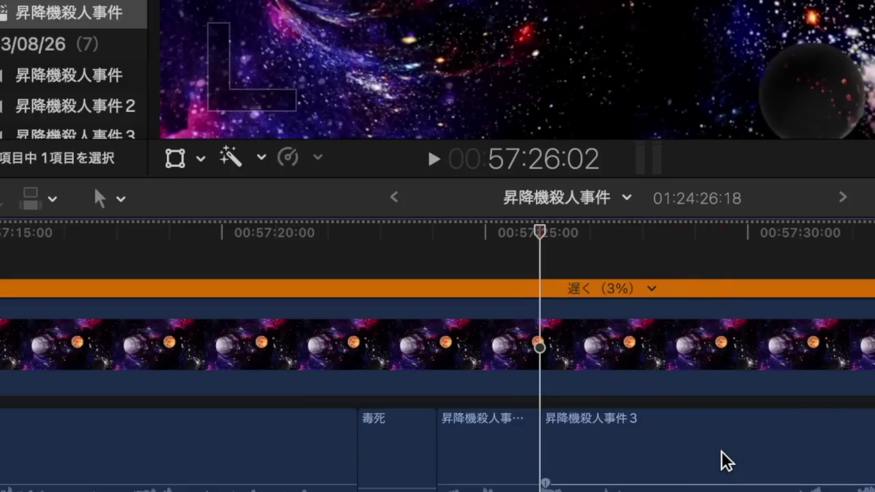
{"action": "key", "text": "super+v"}
{"action": "key", "text": "space"}
{"action": "left_click_drag", "start_coordinate": [622, 457], "coordinate": [616, 456]}
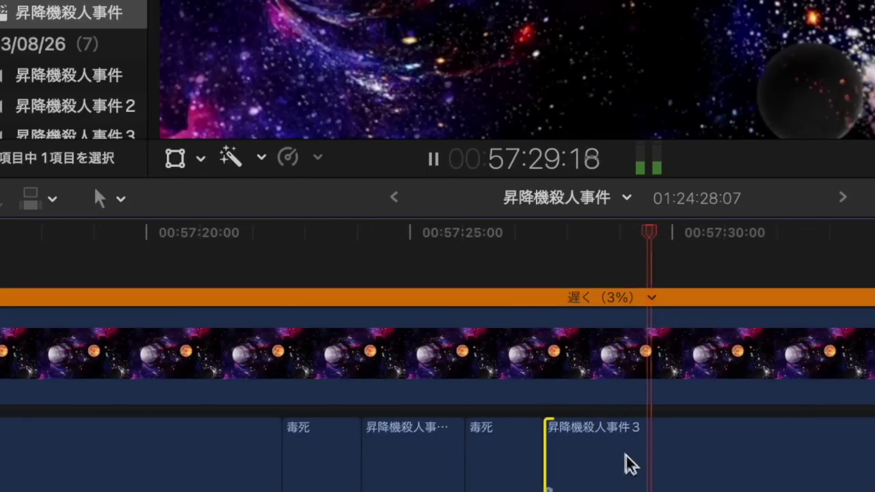
Step: Replace the 昇降機殺人事件3 section from about 57:29:22 to 57:32:13 with the copied 毒死 clip and play back the result
{"action": "key", "text": "space"}
{"action": "key", "text": "b"}
{"action": "left_click", "coordinate": [659, 478]}
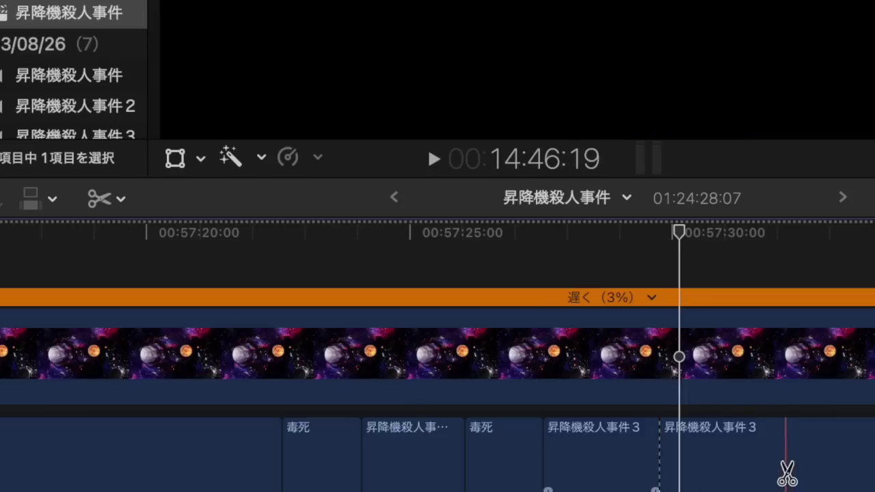
{"action": "left_click", "coordinate": [801, 471]}
{"action": "key", "text": "a"}
{"action": "left_click", "coordinate": [773, 474]}
{"action": "key", "text": "BackSpace"}
{"action": "key", "text": "space"}
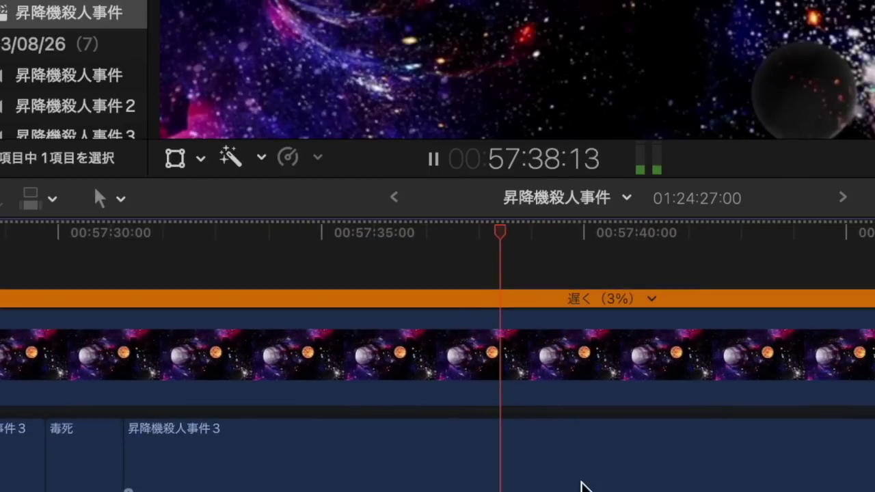
Step: Replace the 昇降機殺人事件3 section from about 57:38:21 to 57:40:05 with the copied 毒死 clip and play back the result
{"action": "key", "text": "space"}
{"action": "key", "text": "b"}
{"action": "left_click", "coordinate": [518, 487]}
{"action": "left_click", "coordinate": [592, 479]}
{"action": "key", "text": "a"}
{"action": "left_click", "coordinate": [574, 481]}
{"action": "key", "text": "BackSpace"}
{"action": "key", "text": "super+v"}
{"action": "key", "text": "space"}
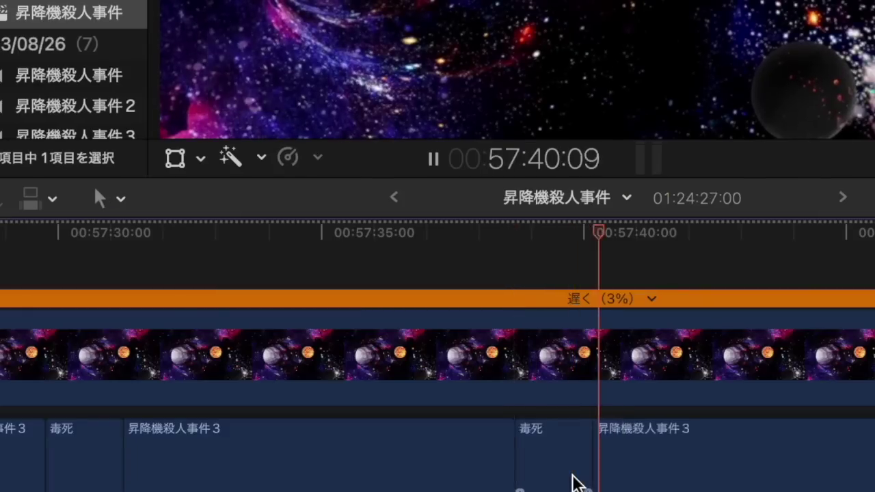
Step: Delete the 昇降機殺人事件3 section from about 57:42:13 to 57:47:15, then trim 1 frame off the preceding part's end
{"action": "scroll", "coordinate": [572, 481], "scroll_direction": "down", "scroll_amount": 1}
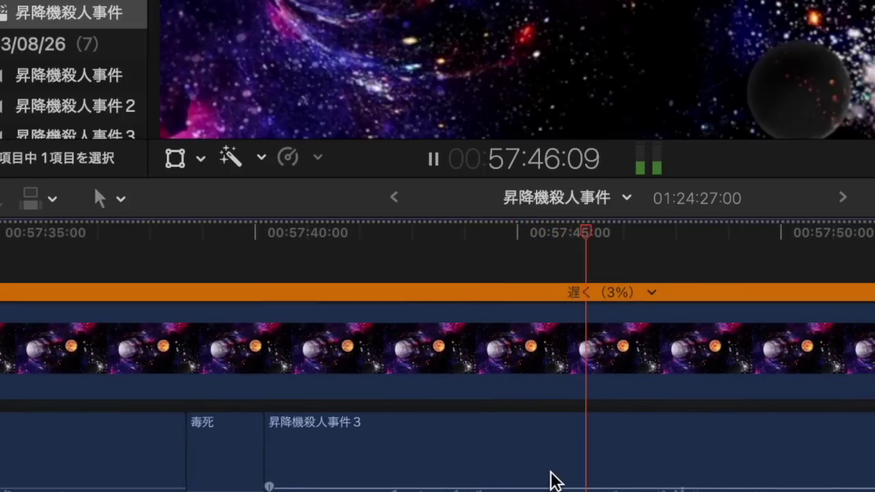
{"action": "key", "text": "b"}
{"action": "left_click", "coordinate": [648, 468]}
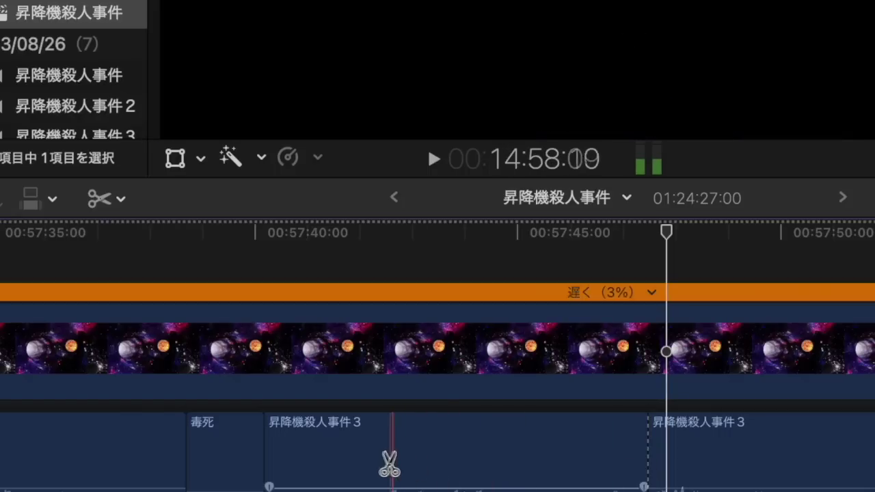
{"action": "left_click", "coordinate": [382, 465]}
{"action": "key", "text": "a"}
{"action": "left_click", "coordinate": [420, 462]}
{"action": "key", "text": "Delete"}
{"action": "key", "text": "space"}
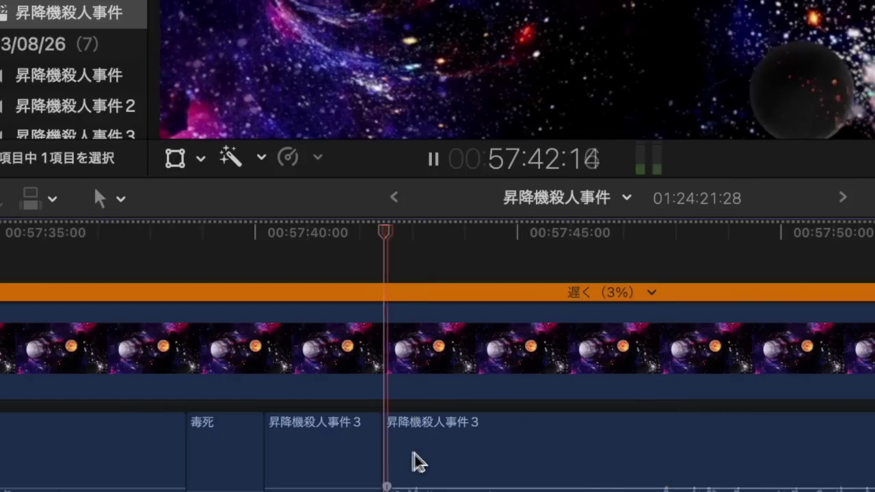
{"action": "left_click_drag", "start_coordinate": [380, 458], "coordinate": [377, 458]}
{"action": "scroll", "coordinate": [377, 458], "scroll_direction": "right", "scroll_amount": 3}
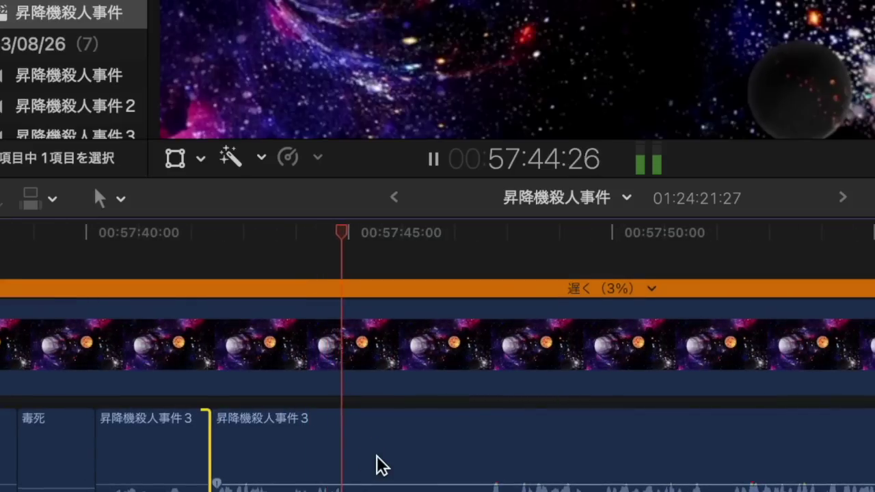
Step: Replace the 昇降機殺人事件3 section from 57:46:00 to about 57:49:24 with the copied 毒死 clip and play back the result
{"action": "key", "text": "space"}
{"action": "key", "text": "b"}
{"action": "left_click", "coordinate": [401, 478]}
{"action": "key", "text": "space"}
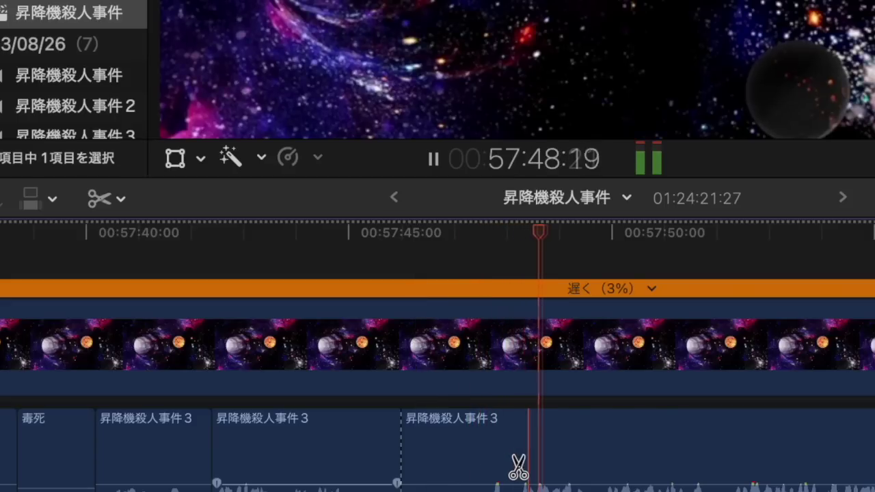
{"action": "key", "text": "space"}
{"action": "left_click", "coordinate": [600, 466]}
{"action": "key", "text": "a"}
{"action": "left_click", "coordinate": [563, 460]}
{"action": "key", "text": "BackSpace"}
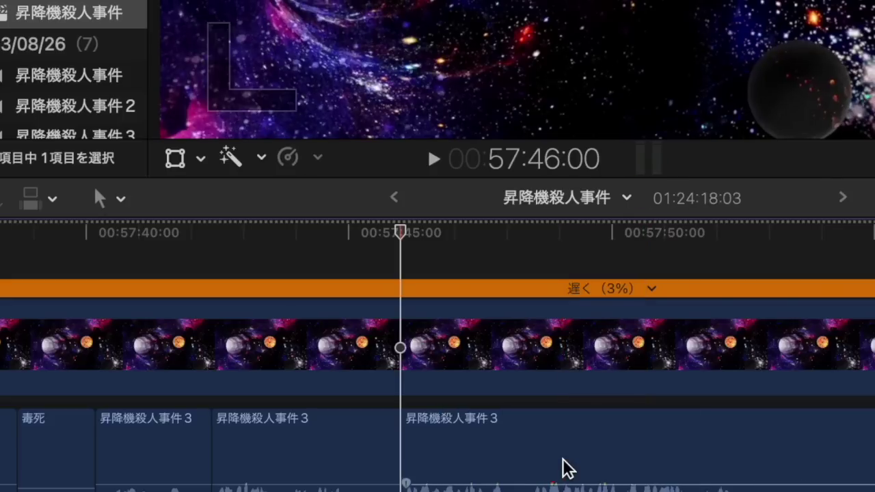
{"action": "key", "text": "super+v"}
{"action": "key", "text": "space"}
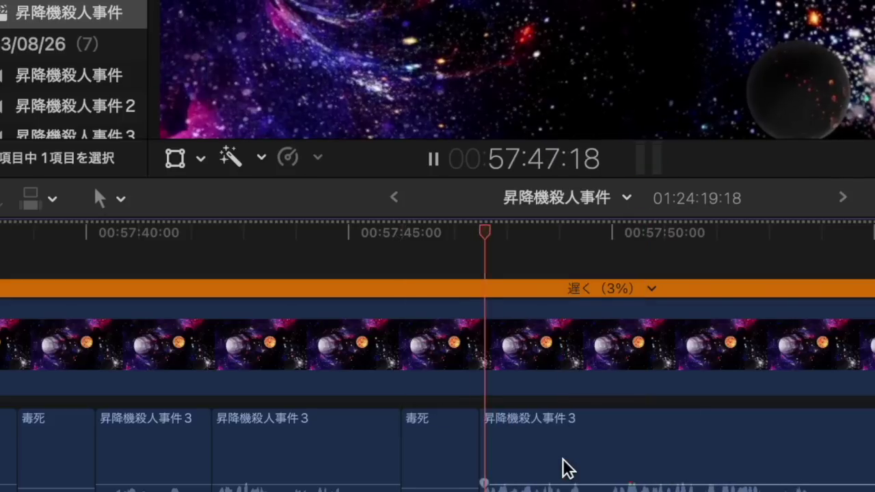
Step: Delete the 昇降機殺人事件3 section from about 57:47:15 to 57:50:00, then trim 10 frames off the end of the preceding 毒死 clip
{"action": "key", "text": "space"}
{"action": "key", "text": "b"}
{"action": "left_click", "coordinate": [609, 475]}
{"action": "key", "text": "a"}
{"action": "left_click", "coordinate": [581, 475]}
{"action": "key", "text": "Delete"}
{"action": "key", "text": "space"}
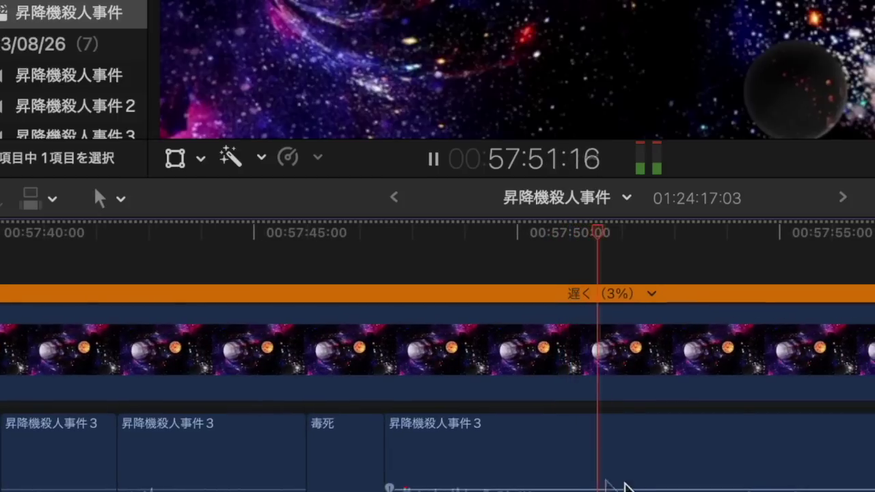
{"action": "key", "text": "space"}
{"action": "left_click_drag", "start_coordinate": [378, 455], "coordinate": [361, 456]}
Step: Replace the 昇降機殺人事件3 section from 57:51:14 to about 57:53:18 with the copied 毒死 clip and play back the result
{"action": "key", "text": "b"}
{"action": "left_click", "coordinate": [594, 474]}
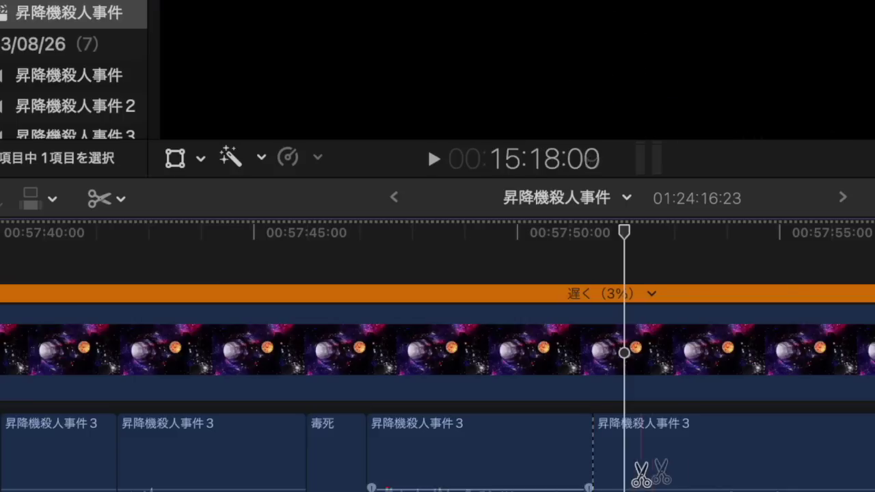
{"action": "left_click", "coordinate": [706, 472]}
{"action": "key", "text": "a"}
{"action": "left_click", "coordinate": [679, 470]}
{"action": "key", "text": "BackSpace"}
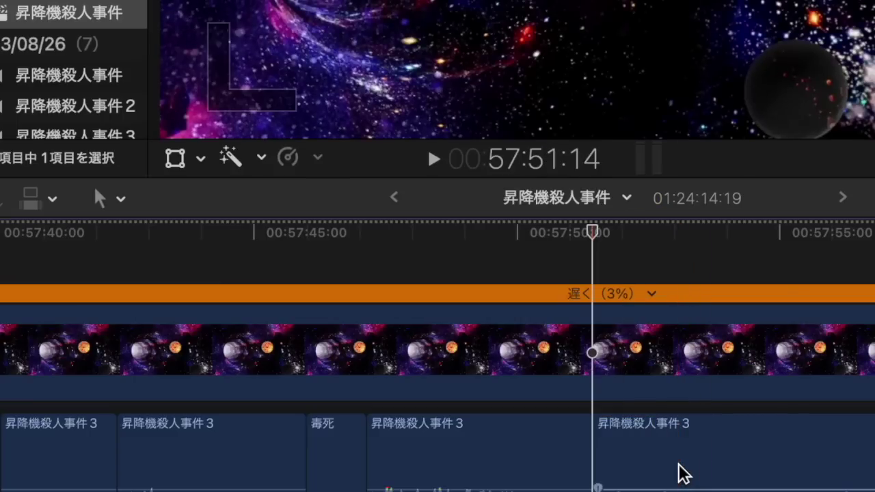
{"action": "key", "text": "super+v"}
{"action": "key", "text": "space"}
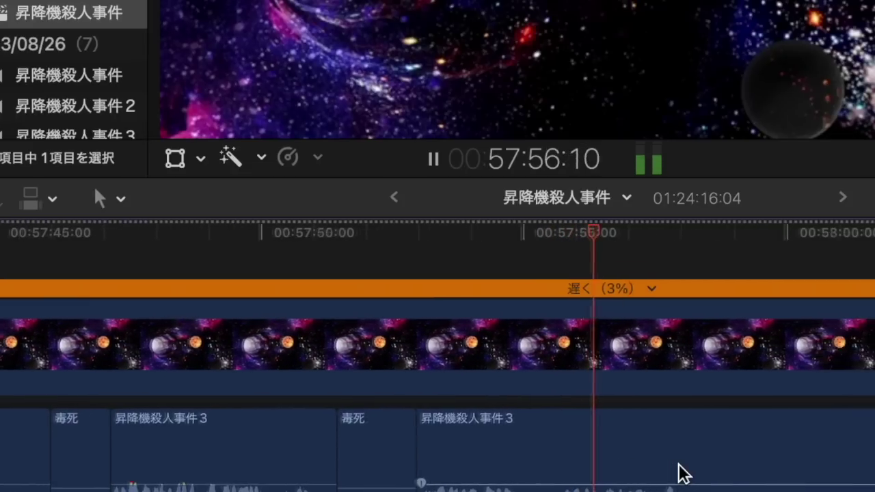
Step: Replace the 昇降機殺人事件3 section from about 57:58:03 to 58:03:02 with the copied 毒死 clip and play back the result
{"action": "scroll", "coordinate": [679, 464], "scroll_direction": "right", "scroll_amount": 1}
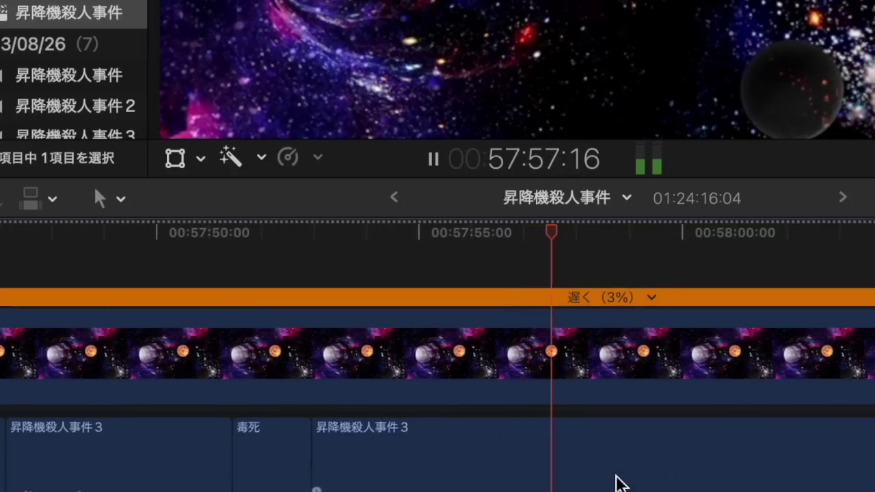
{"action": "scroll", "coordinate": [614, 475], "scroll_direction": "right", "scroll_amount": 1}
{"action": "key", "text": "b"}
{"action": "left_click", "coordinate": [548, 482]}
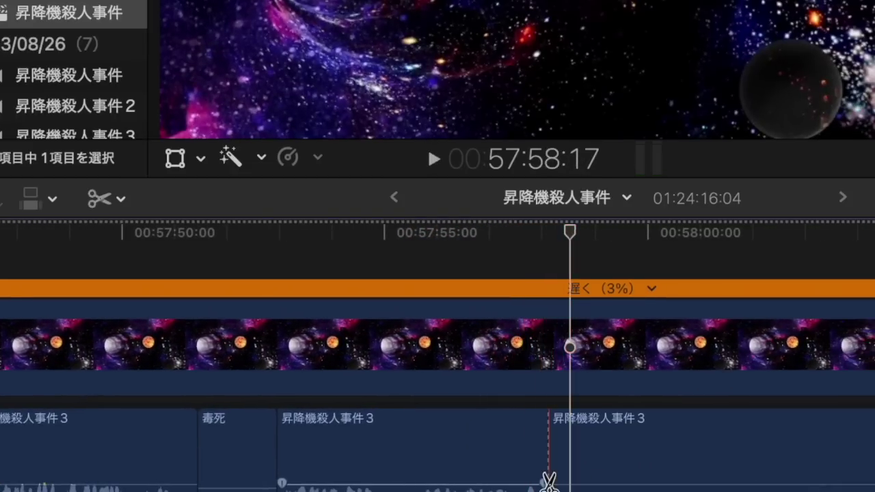
{"action": "key", "text": "a"}
{"action": "left_click", "coordinate": [768, 474]}
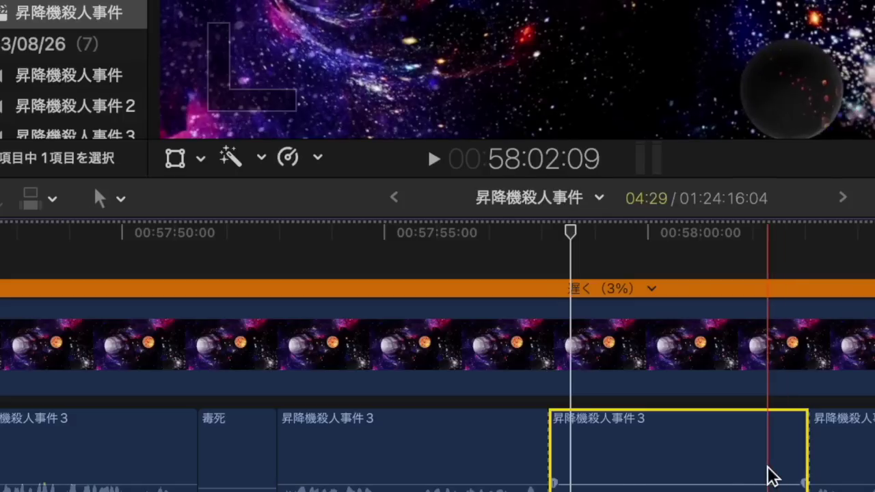
{"action": "key", "text": "BackSpace"}
{"action": "key", "text": "space"}
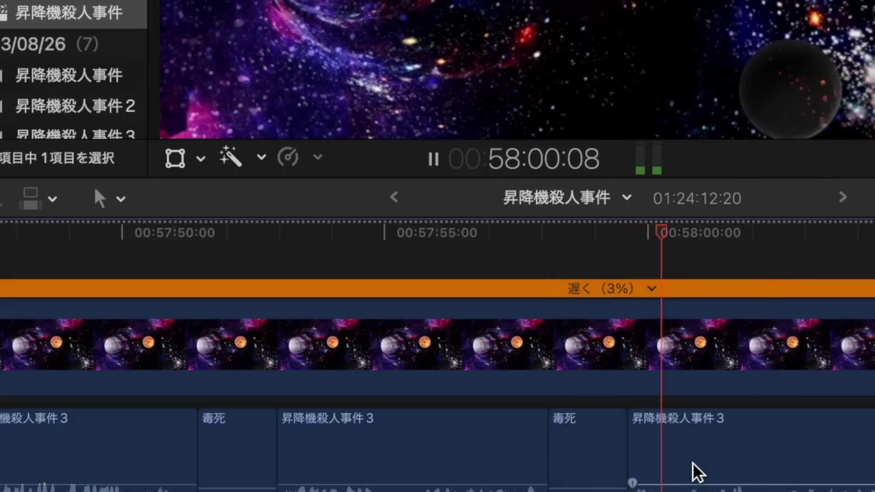
Step: Cut 昇降機殺人事件3 at about 58:00:18 and delete the one-second piece between the 毒死 clip and the cut
{"action": "key", "text": "space"}
{"action": "key", "text": "super+b"}
{"action": "left_click", "coordinate": [665, 466]}
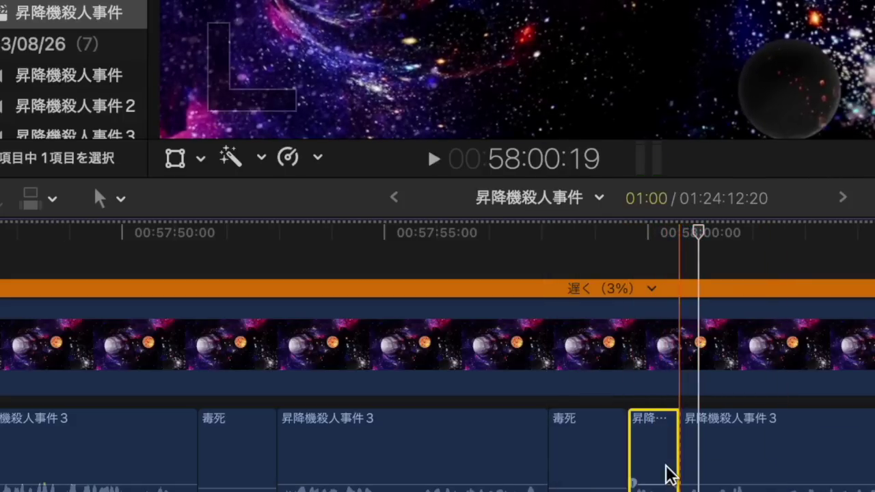
{"action": "key", "text": "space"}
{"action": "scroll", "coordinate": [665, 466], "scroll_direction": "right", "scroll_amount": 1}
{"action": "key", "text": "BackSpace"}
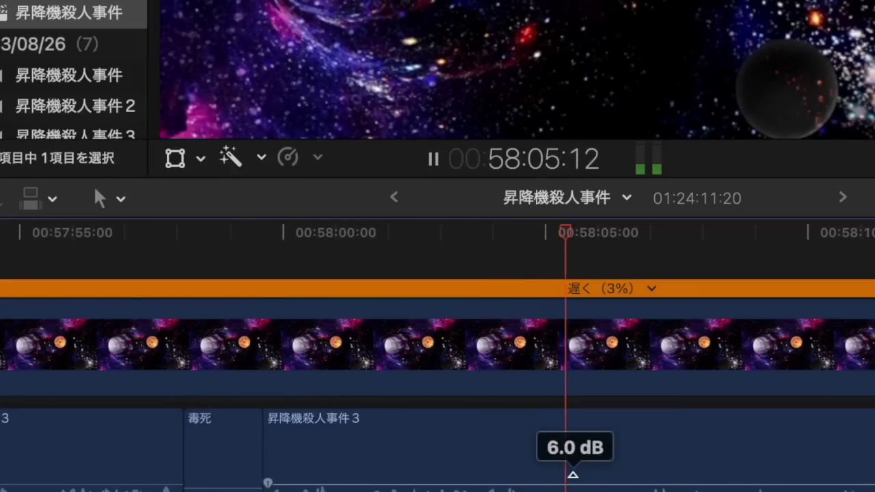
Step: Replace the 昇降機殺人事件3 section from 58:05:16 to about 58:07:00 with the copied 毒死 clip and play back the result
{"action": "key", "text": "space"}
{"action": "key", "text": "b"}
{"action": "left_click", "coordinate": [573, 474]}
{"action": "key", "text": "space"}
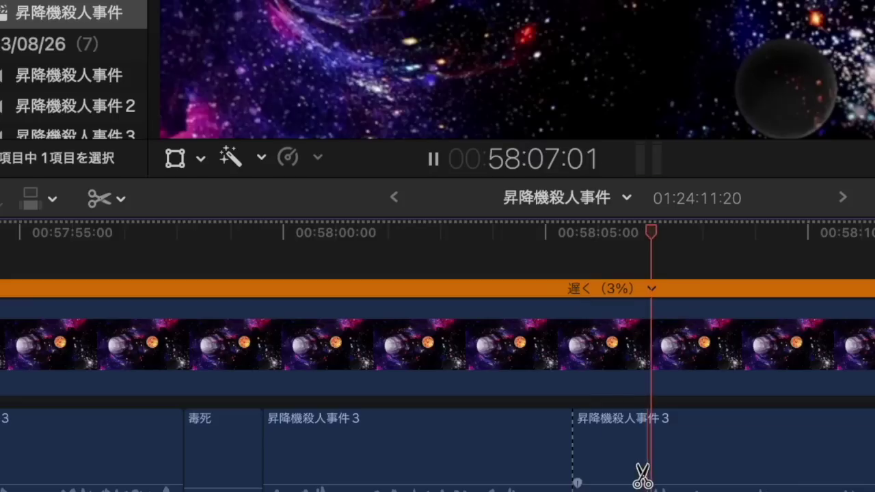
{"action": "key", "text": "a"}
{"action": "left_click", "coordinate": [621, 474]}
{"action": "key", "text": "BackSpace"}
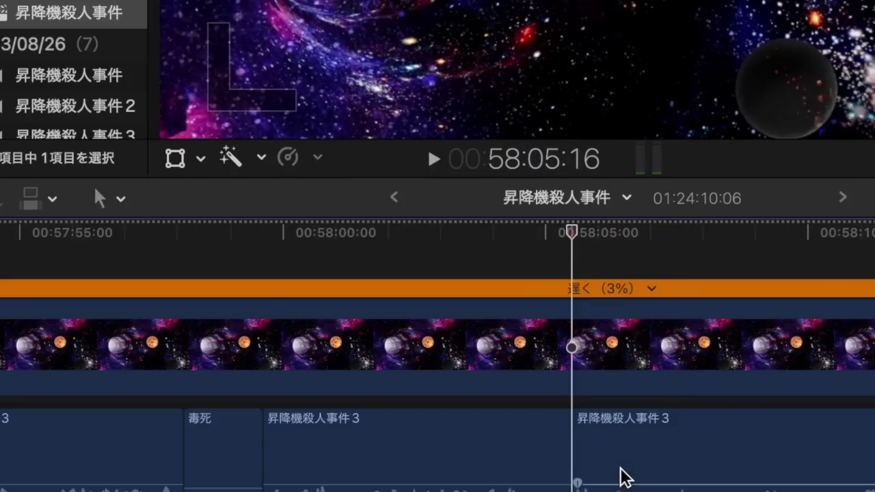
{"action": "key", "text": "space"}
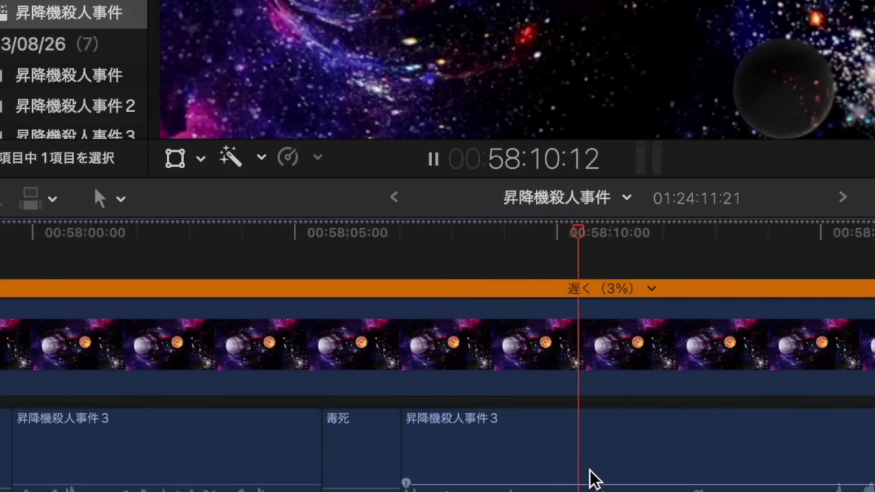
Step: Delete the 昇降機殺人事件3 section from the end of the 毒死 clip to about 58:10:16 and play back the join
{"action": "key", "text": "space"}
{"action": "key", "text": "super+b"}
{"action": "left_click", "coordinate": [558, 469]}
{"action": "key", "text": "BackSpace"}
{"action": "key", "text": "space"}
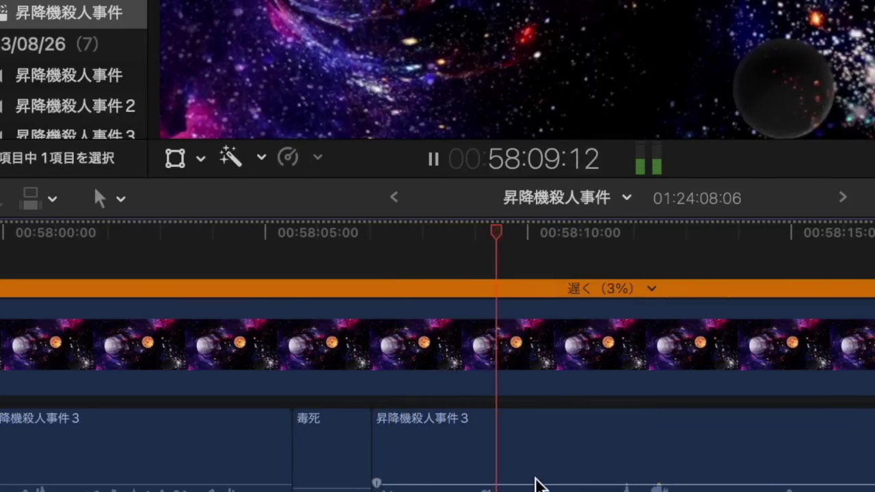
Step: Replace the 昇降機殺人事件3 section from about 58:10:02 to 58:11:18 with the copied 毒死 clip and play back the result
{"action": "key", "text": "b"}
{"action": "left_click", "coordinate": [532, 475]}
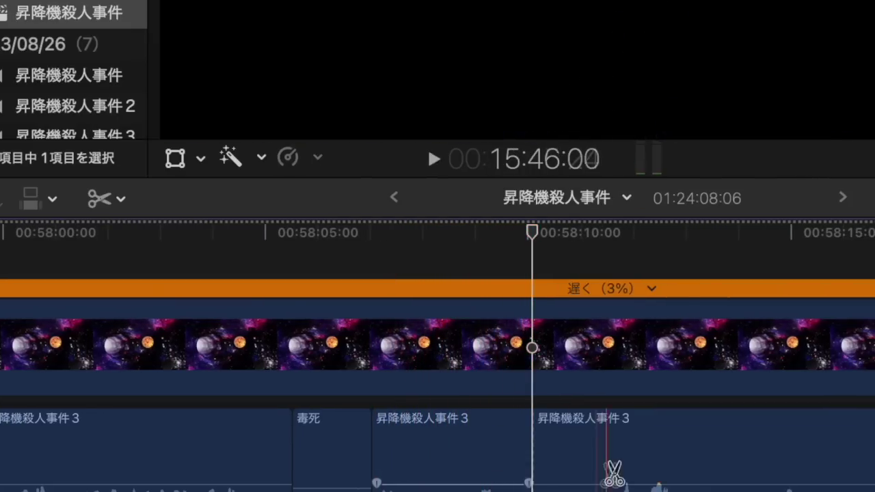
{"action": "key", "text": "space"}
{"action": "key", "text": "space"}
{"action": "left_click", "coordinate": [613, 470]}
{"action": "key", "text": "a"}
{"action": "left_click", "coordinate": [572, 467]}
{"action": "key", "text": "BackSpace"}
{"action": "key", "text": "super+v"}
{"action": "key", "text": "space"}
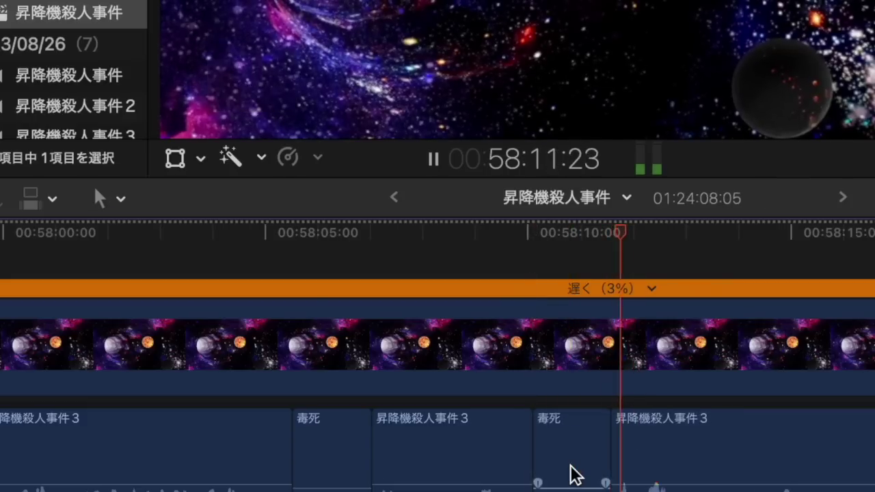
Step: Replace the 昇降機殺人事件3 section from about 58:13:00 to 58:14:22 with the copied 毒死 clip and play back the result
{"action": "key", "text": "space"}
{"action": "key", "text": "b"}
{"action": "left_click", "coordinate": [686, 479]}
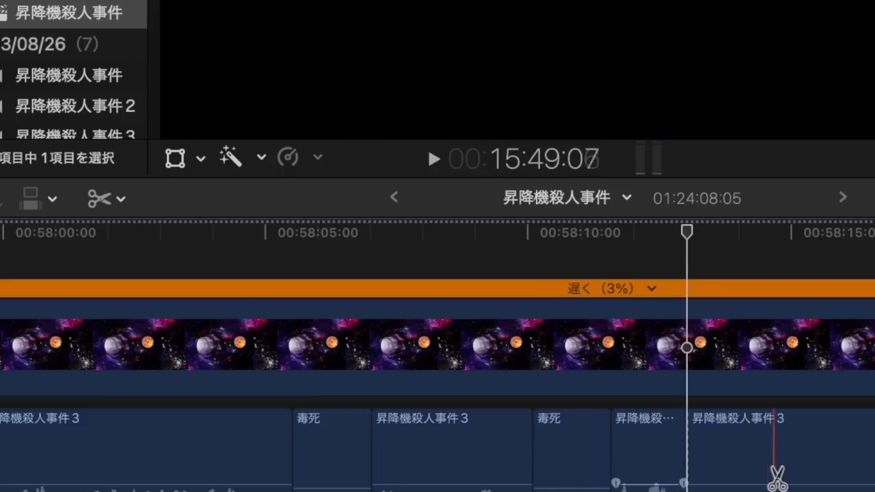
{"action": "left_click", "coordinate": [780, 478]}
{"action": "key", "text": "a"}
{"action": "left_click", "coordinate": [734, 478]}
{"action": "key", "text": "Delete"}
{"action": "key", "text": "space"}
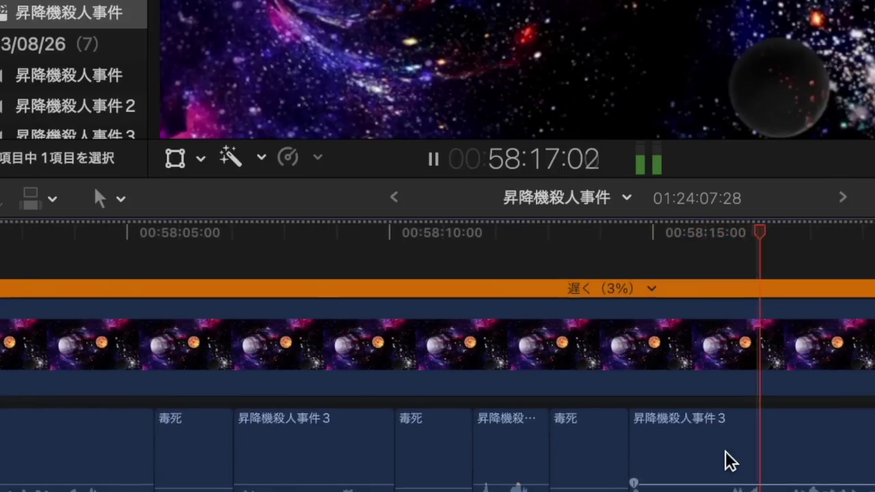
Step: Cut 昇降機殺人事件3 at about 58:15:29, trim about 13 frames off the following part's start and play back the result
{"action": "key", "text": "space"}
{"action": "key", "text": "b"}
{"action": "left_click", "coordinate": [704, 468]}
{"action": "key", "text": "a"}
{"action": "left_click_drag", "start_coordinate": [717, 461], "coordinate": [731, 460]}
{"action": "key", "text": "space"}
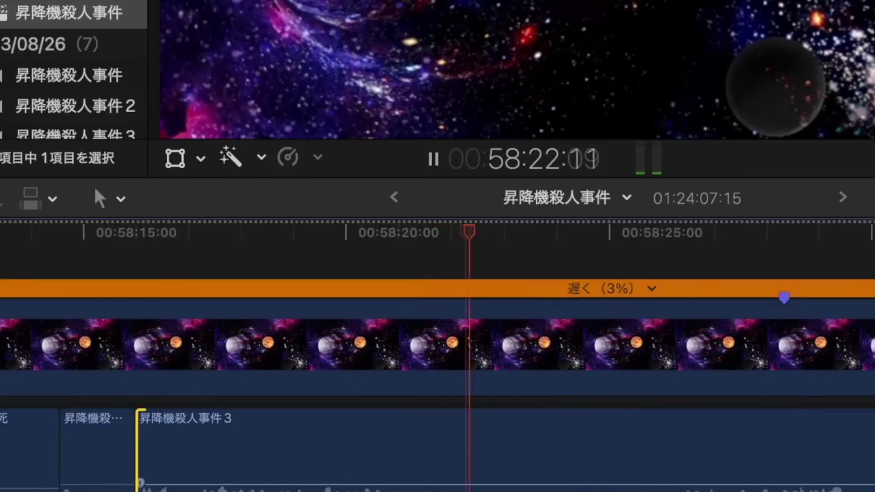
Step: Replace the 昇降機殺人事件3 section from about 58:22:10 to 58:24:13 with the copied 毒死 clip and play back the result
{"action": "key", "text": "space"}
{"action": "key", "text": "b"}
{"action": "left_click", "coordinate": [469, 483]}
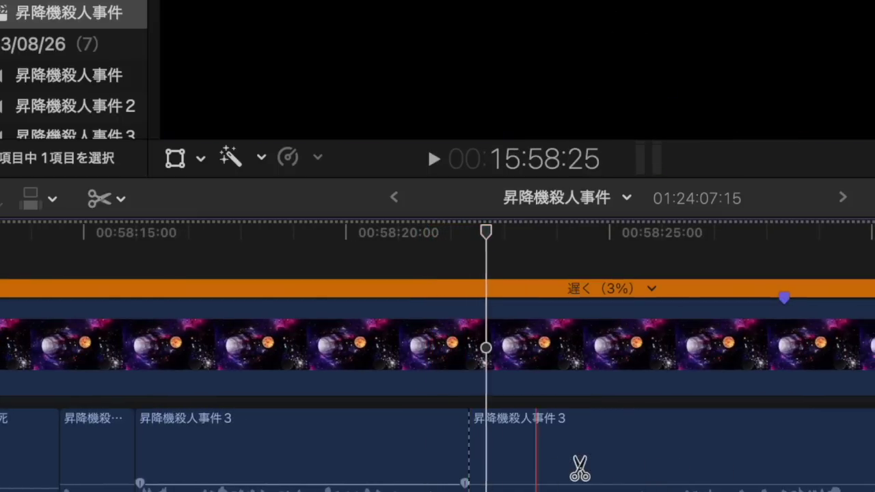
{"action": "left_click", "coordinate": [580, 468]}
{"action": "key", "text": "a"}
{"action": "left_click", "coordinate": [557, 472]}
{"action": "key", "text": "BackSpace"}
{"action": "key", "text": "super+v"}
{"action": "key", "text": "space"}
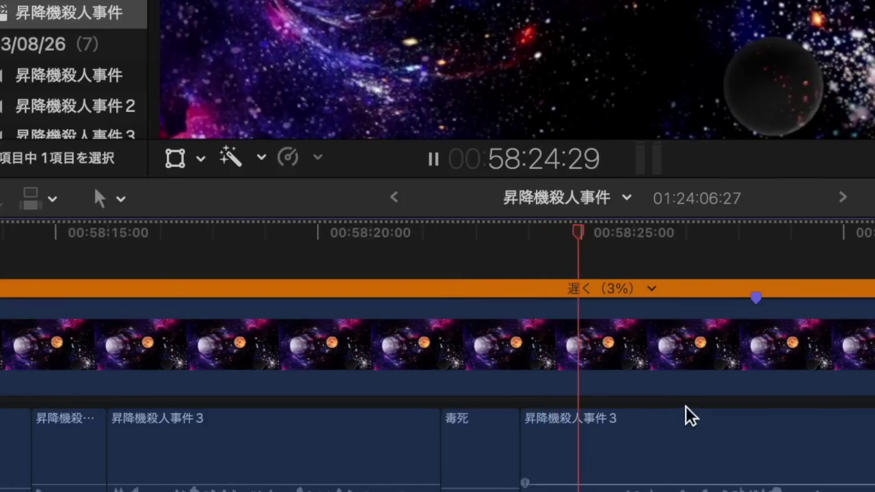
Step: Delete the 昇降機殺人事件3 section from about 58:24:28 to 58:26:25 and play back the join
{"action": "key", "text": "space"}
{"action": "key", "text": "b"}
{"action": "left_click", "coordinate": [677, 472]}
{"action": "left_click", "coordinate": [577, 470]}
{"action": "key", "text": "a"}
{"action": "left_click", "coordinate": [599, 472]}
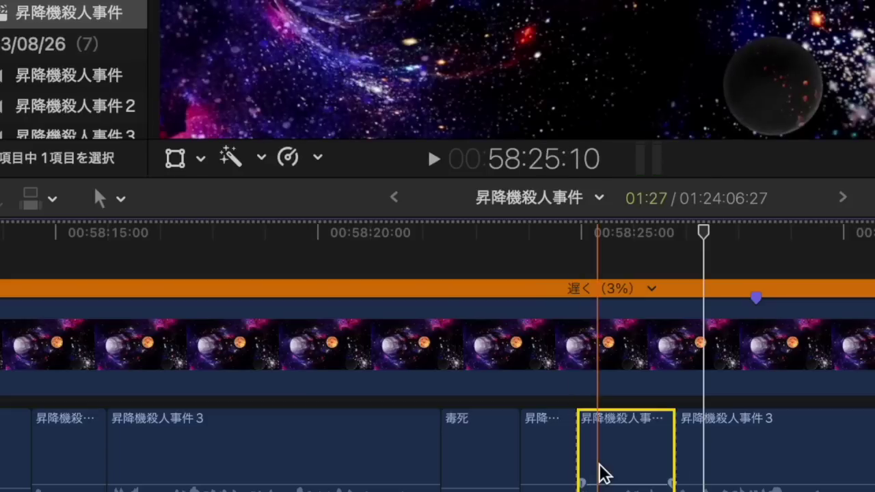
{"action": "key", "text": "BackSpace"}
{"action": "key", "text": "space"}
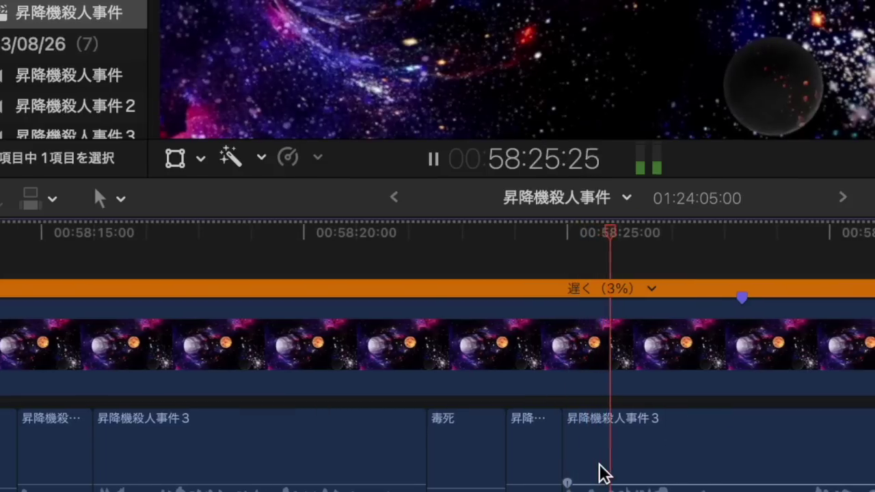
{"action": "scroll", "coordinate": [599, 470], "scroll_direction": "right", "scroll_amount": 2}
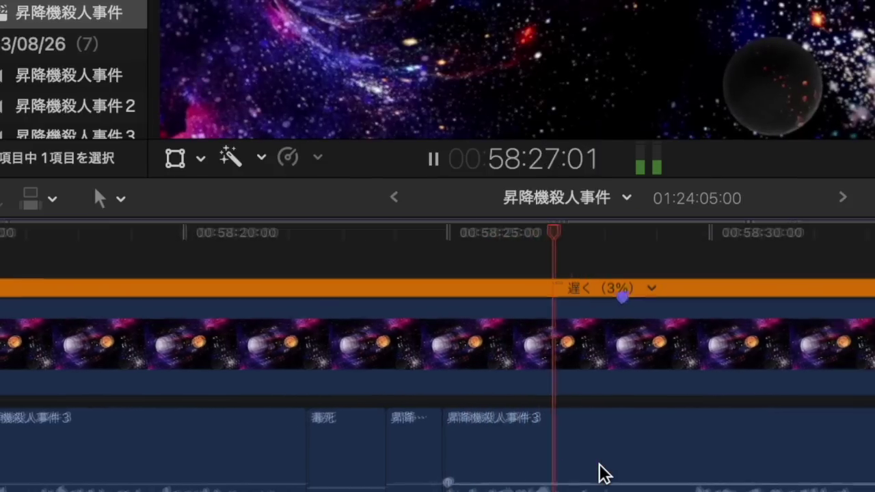
Step: Cut out the 昇降機殺人事件3 section from about 58:28:00 to 58:29:20, then remove the 毒死 clip pasted there and play back the join
{"action": "key", "text": "space"}
{"action": "key", "text": "b"}
{"action": "left_click", "coordinate": [592, 475]}
{"action": "key", "text": "space"}
{"action": "key", "text": "space"}
{"action": "key", "text": "a"}
{"action": "left_click", "coordinate": [646, 475]}
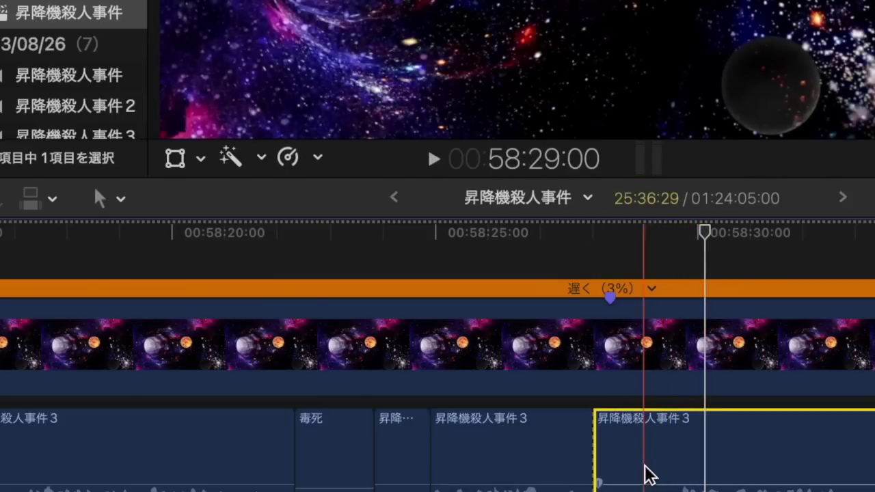
{"action": "key", "text": "b"}
{"action": "left_click", "coordinate": [679, 467]}
{"action": "key", "text": "a"}
{"action": "left_click", "coordinate": [640, 464]}
{"action": "key", "text": "BackSpace"}
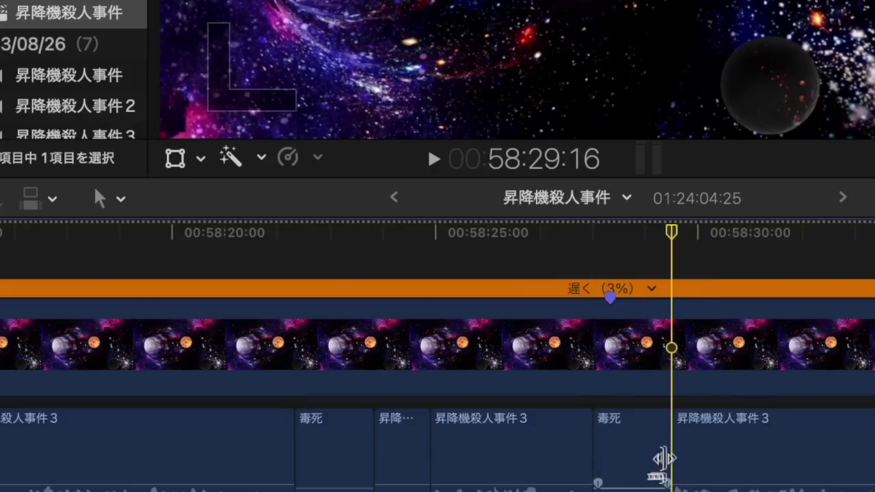
{"action": "left_click", "coordinate": [664, 462]}
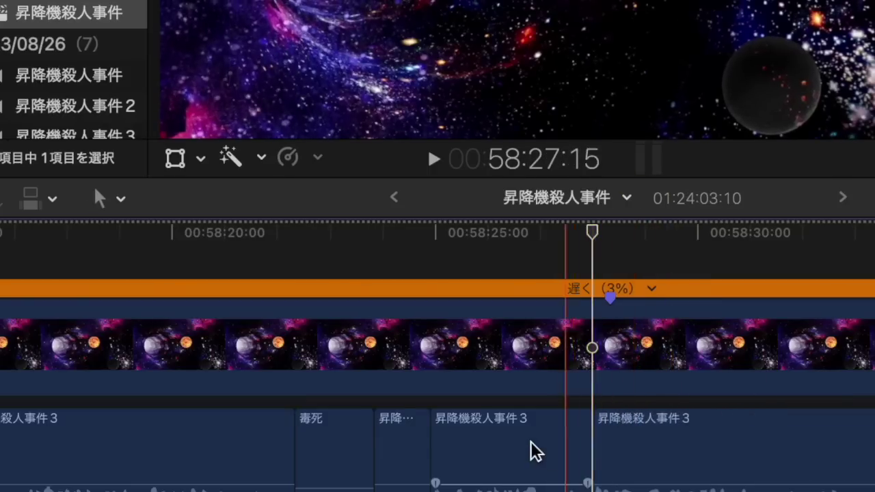
{"action": "key", "text": "space"}
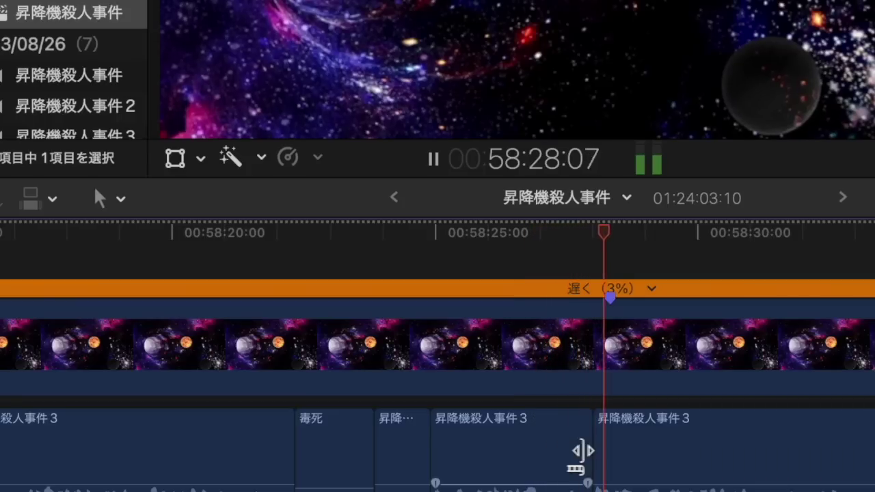
Step: Paste the copied 毒死 clip at about 58:28:00, shorten its end by about 26 frames and play back the result
{"action": "key", "text": "space"}
{"action": "key", "text": "super+v"}
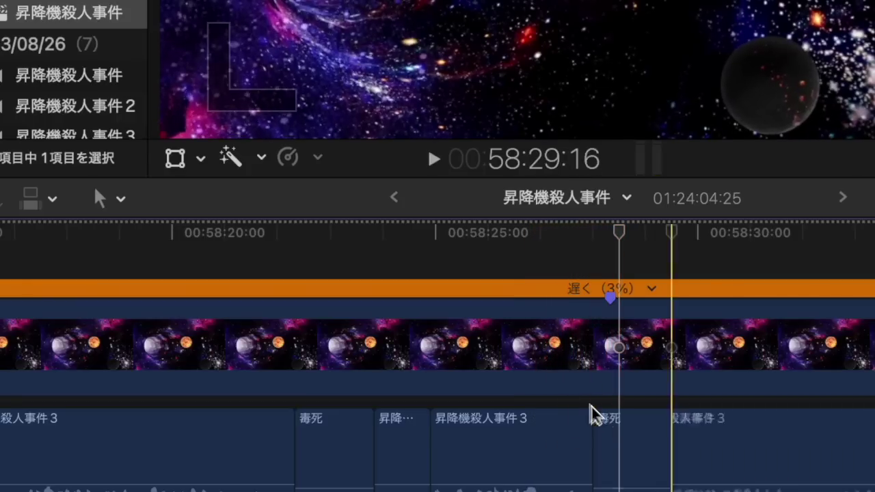
{"action": "left_click_drag", "start_coordinate": [666, 448], "coordinate": [611, 444]}
{"action": "key", "text": "space"}
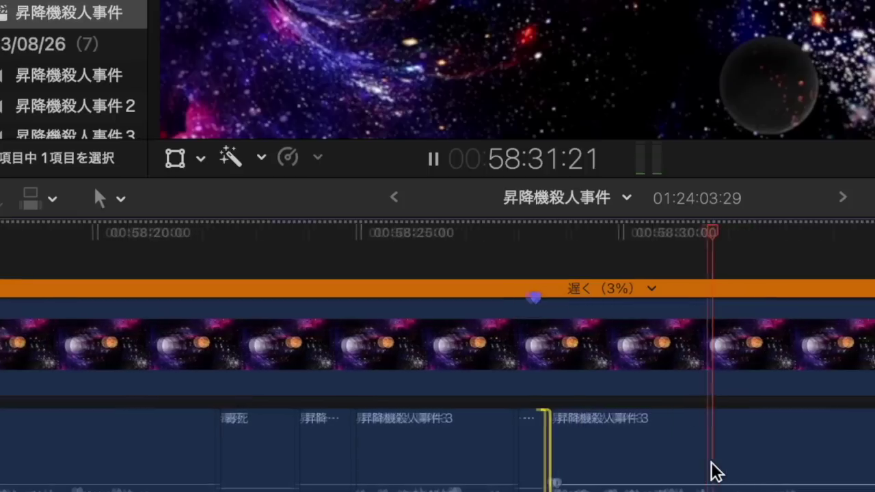
{"action": "scroll", "coordinate": [711, 462], "scroll_direction": "right", "scroll_amount": 2}
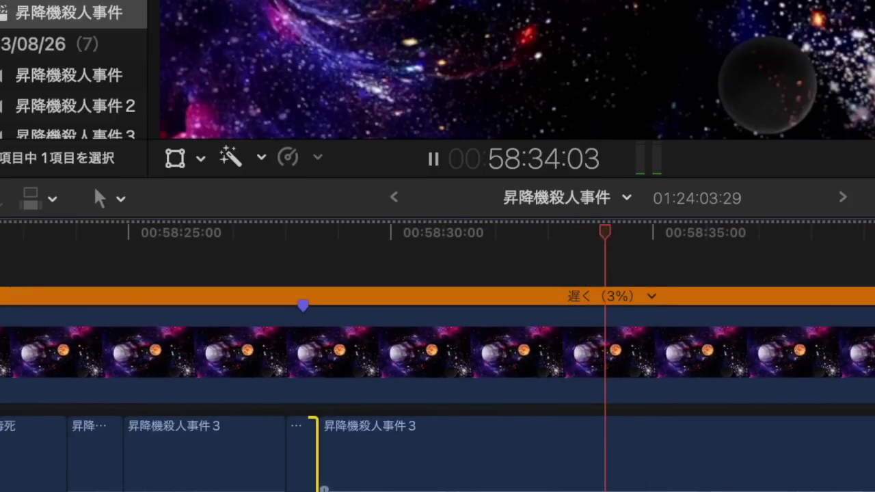
Step: Replace the 昇降機殺人事件3 section from about 58:34:04 to 58:36:01 with the copied 毒死 clip and play back the result
{"action": "key", "text": "space"}
{"action": "key", "text": "b"}
{"action": "left_click", "coordinate": [607, 475]}
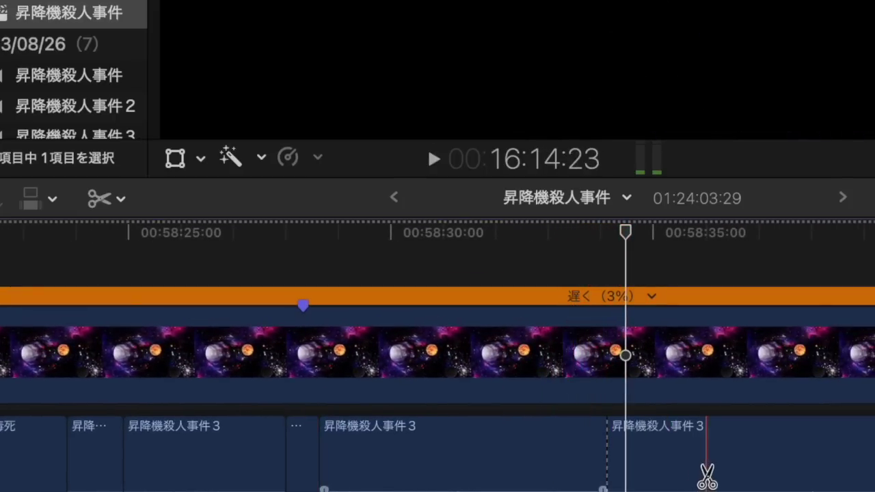
{"action": "left_click", "coordinate": [707, 477]}
{"action": "key", "text": "a"}
{"action": "left_click", "coordinate": [685, 477]}
{"action": "key", "text": "BackSpace"}
{"action": "key", "text": "super+v"}
{"action": "key", "text": "space"}
{"action": "scroll", "coordinate": [685, 472], "scroll_direction": "down", "scroll_amount": 1}
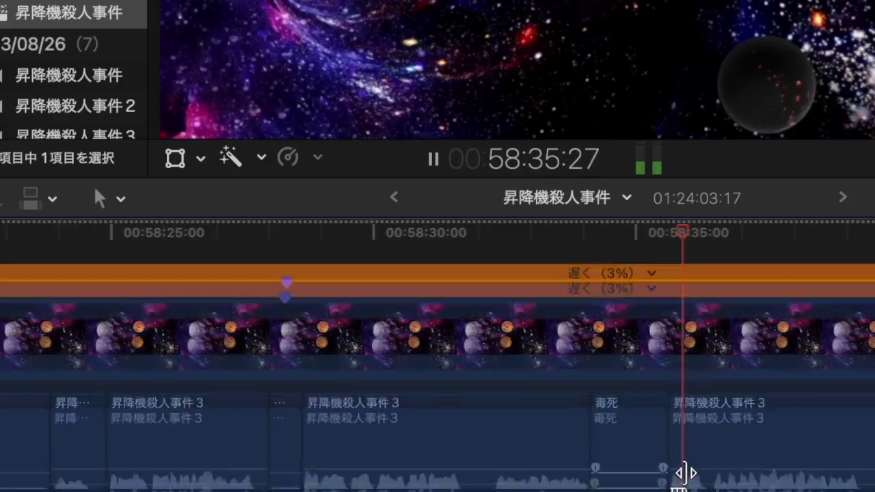
{"action": "scroll", "coordinate": [686, 473], "scroll_direction": "right", "scroll_amount": 2}
{"action": "scroll", "coordinate": [686, 470], "scroll_direction": "right", "scroll_amount": 1}
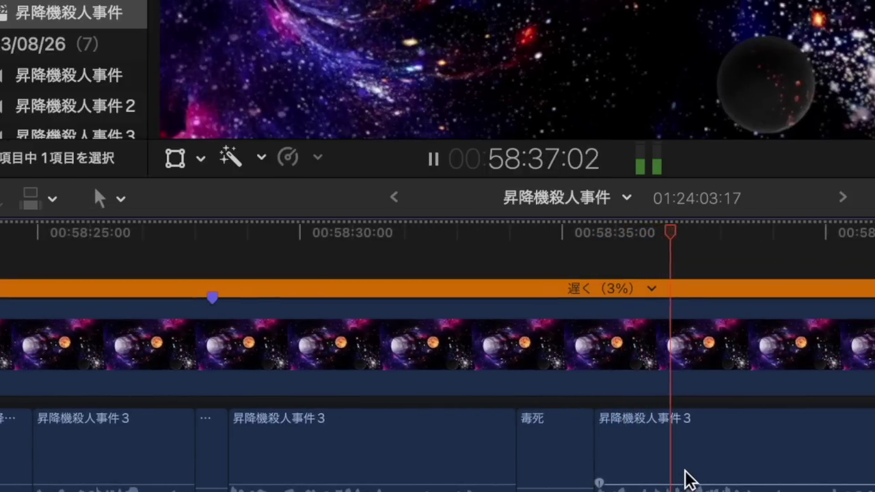
Step: Replace the 昇降機殺人事件3 section from about 58:43:07 to 58:43:19 with a 毒死 clip shortened to about 12 frames and play it back
{"action": "scroll", "coordinate": [687, 478], "scroll_direction": "right", "scroll_amount": 2}
{"action": "scroll", "coordinate": [687, 478], "scroll_direction": "right", "scroll_amount": 3}
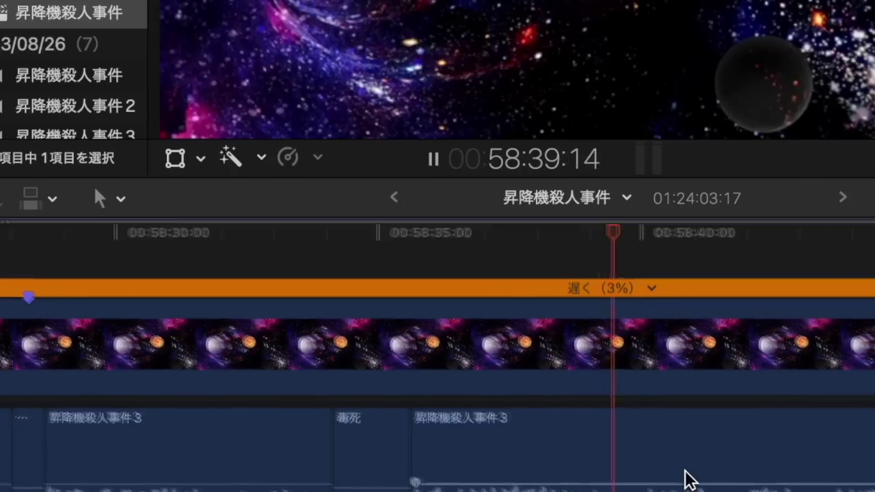
{"action": "scroll", "coordinate": [687, 478], "scroll_direction": "right", "scroll_amount": 4}
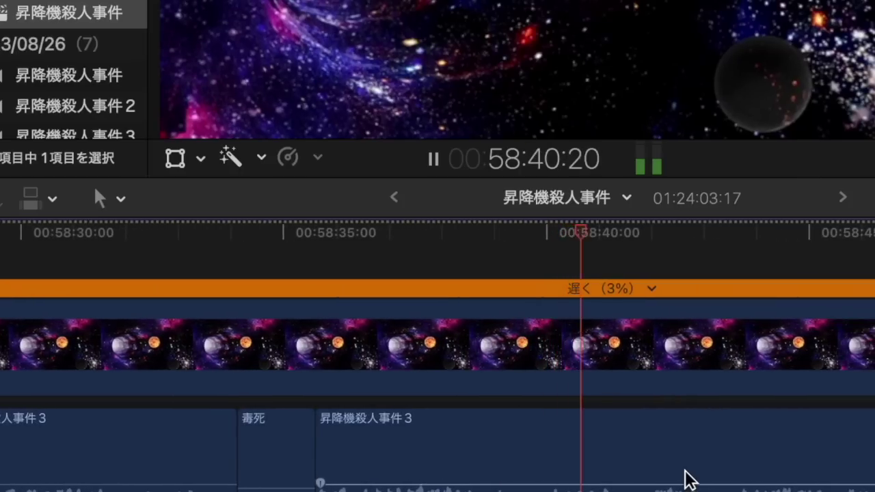
{"action": "scroll", "coordinate": [687, 478], "scroll_direction": "right", "scroll_amount": 1}
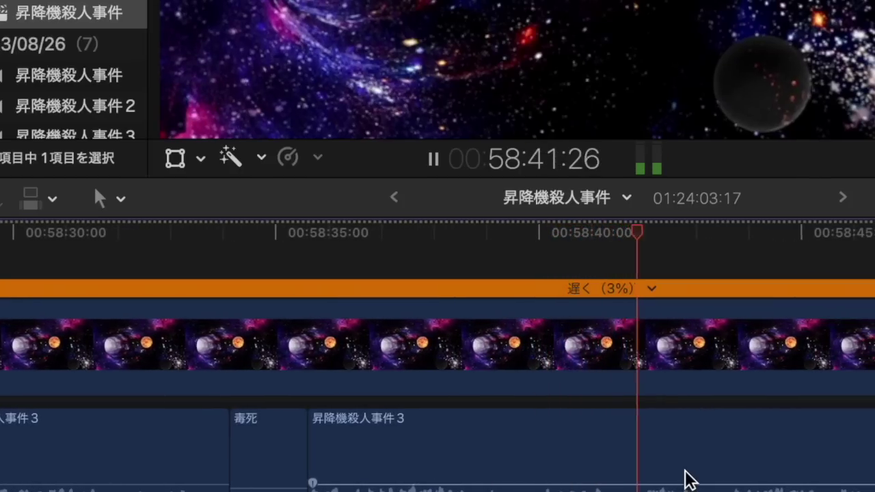
{"action": "scroll", "coordinate": [687, 478], "scroll_direction": "right", "scroll_amount": 4}
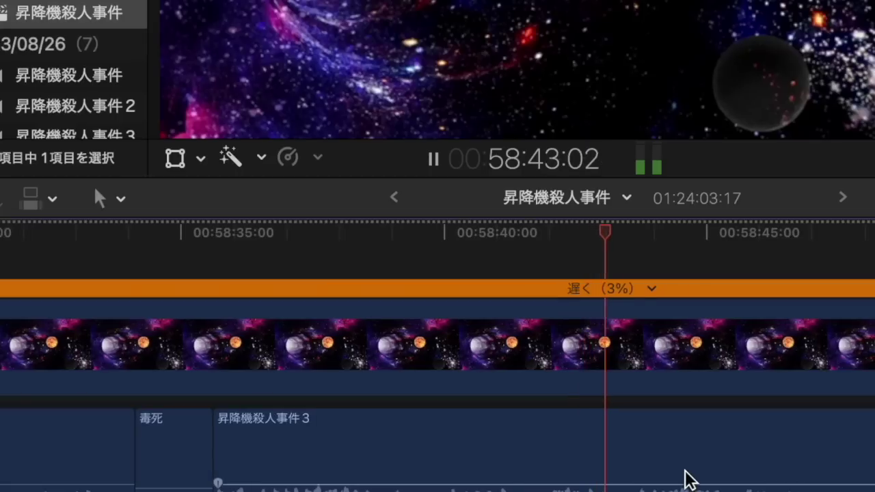
{"action": "scroll", "coordinate": [687, 478], "scroll_direction": "right", "scroll_amount": 1}
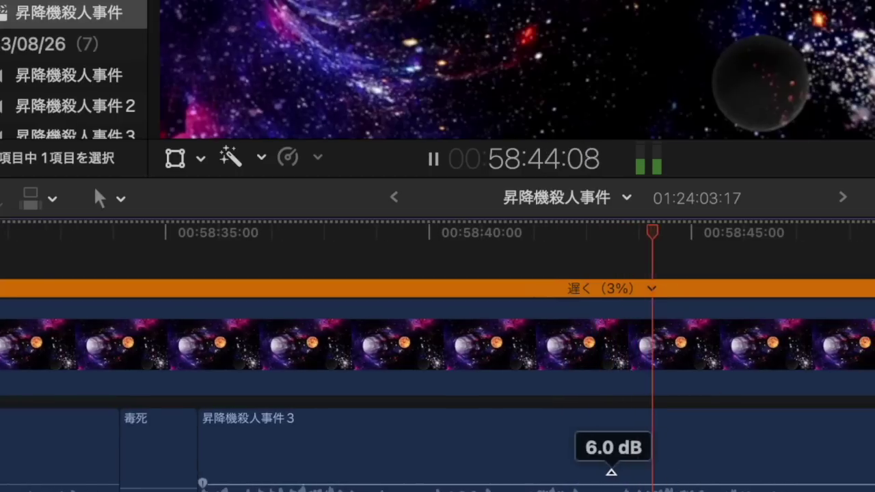
{"action": "key", "text": "b"}
{"action": "left_click", "coordinate": [599, 479]}
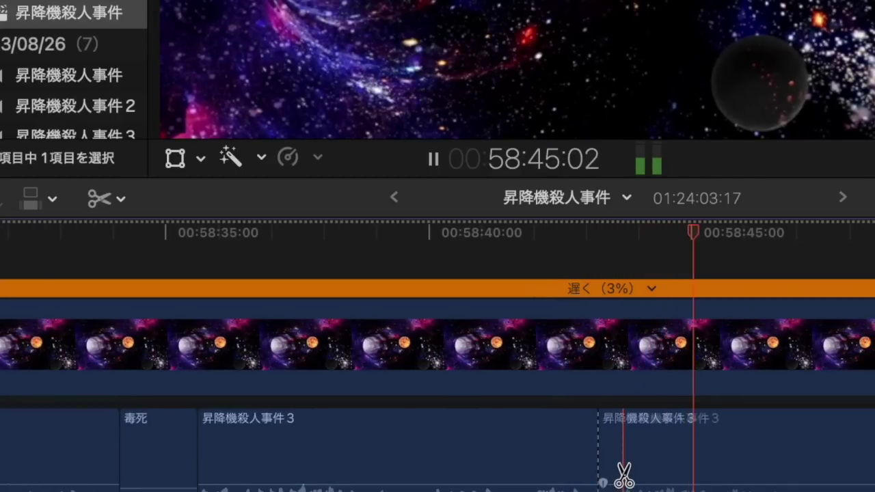
{"action": "left_click", "coordinate": [620, 479]}
{"action": "key", "text": "a"}
{"action": "key", "text": "space"}
{"action": "left_click", "coordinate": [610, 478]}
{"action": "key", "text": "Delete"}
{"action": "key", "text": "super+v"}
{"action": "left_click_drag", "start_coordinate": [674, 448], "coordinate": [617, 447]}
{"action": "key", "text": "space"}
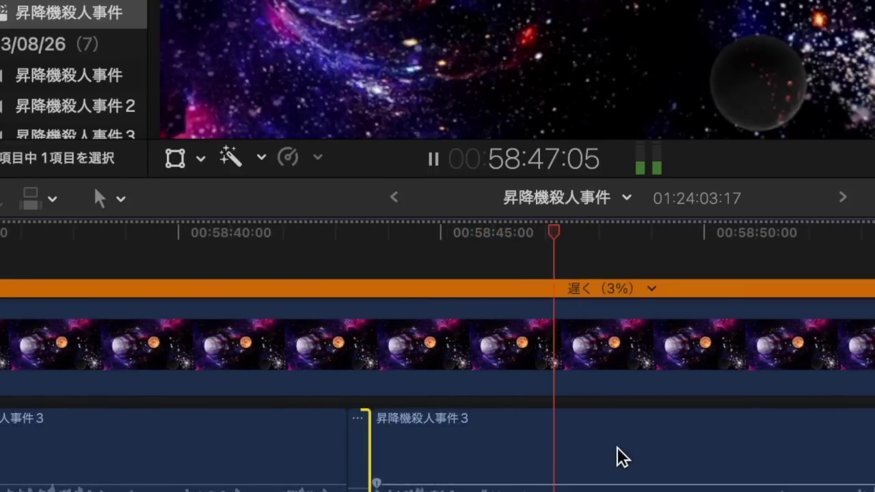
Step: Replace the 昇降機殺人事件3 section from about 58:47:25 to 58:51:12 with the copied 毒死 clip and play back the result
{"action": "key", "text": "b"}
{"action": "left_click", "coordinate": [587, 476]}
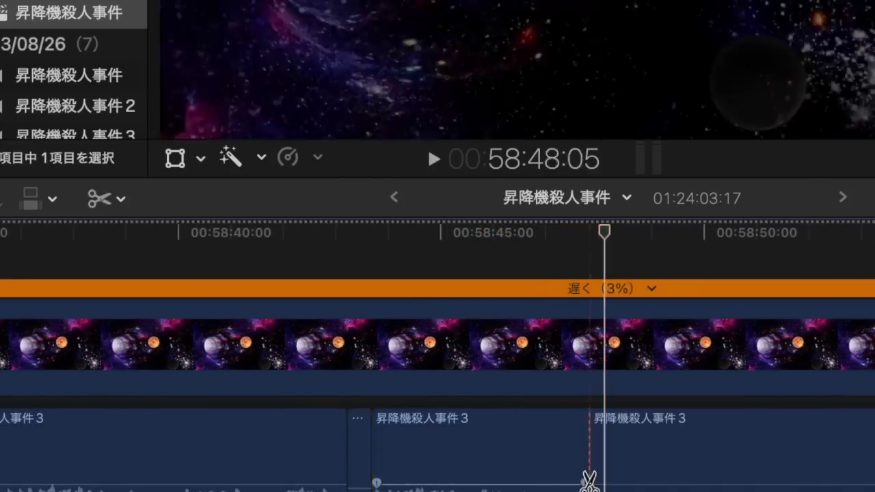
{"action": "left_click", "coordinate": [776, 462]}
{"action": "key", "text": "a"}
{"action": "left_click", "coordinate": [725, 455]}
{"action": "key", "text": "BackSpace"}
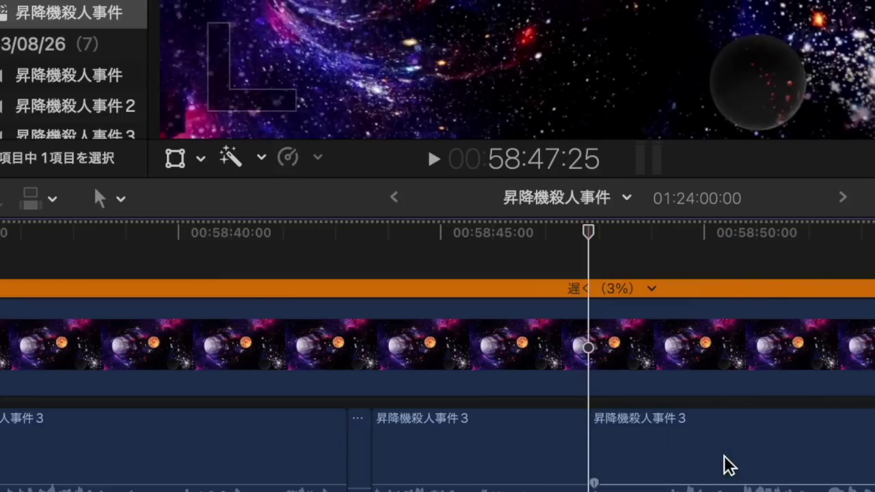
{"action": "key", "text": "super+v"}
{"action": "key", "text": "space"}
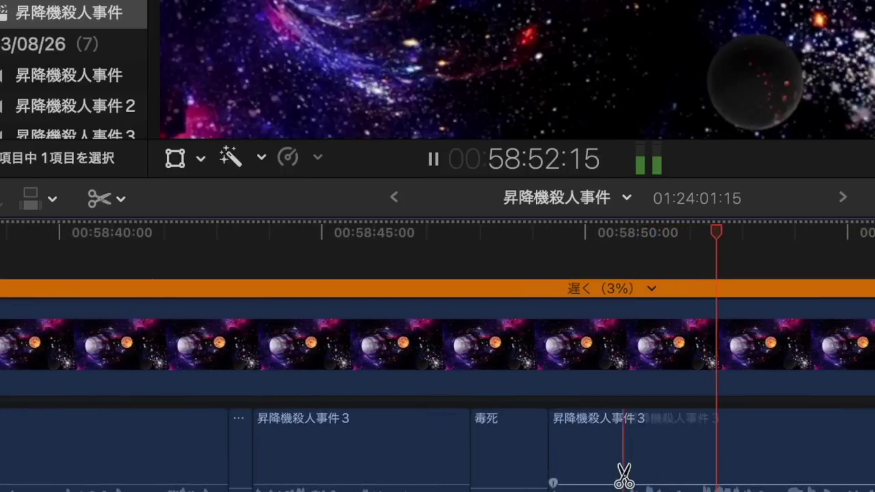
Step: Cut 昇降機殺人事件3 at about 58:50:22 and delete the section between the new 毒死 clip and the cut
{"action": "left_click", "coordinate": [623, 476]}
{"action": "key", "text": "a"}
{"action": "left_click", "coordinate": [600, 473]}
{"action": "key", "text": "BackSpace"}
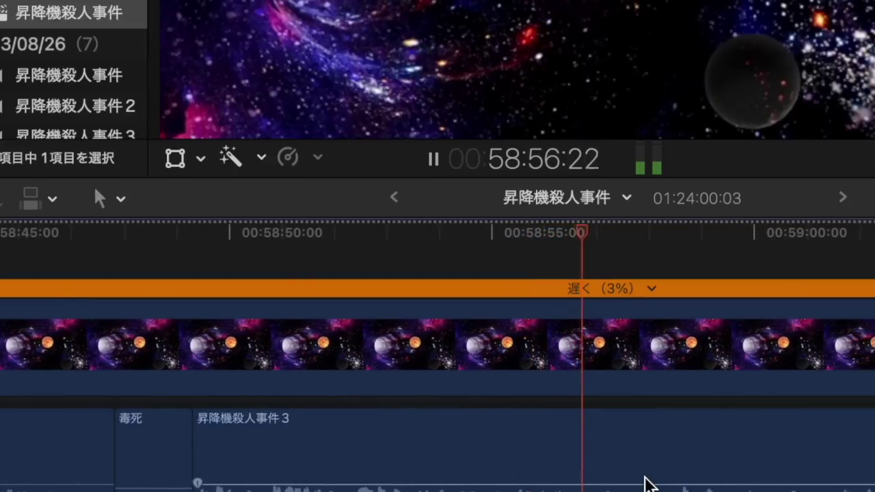
Step: Replace the 昇降機殺人事件3 section from about 58:57:10 to 58:58:14 with a 毒死 clip, trim about 17 frames off its end and play back
{"action": "mouse_move", "coordinate": [617, 483]}
{"action": "key", "text": "b"}
{"action": "key", "text": "space"}
{"action": "left_click", "coordinate": [614, 476]}
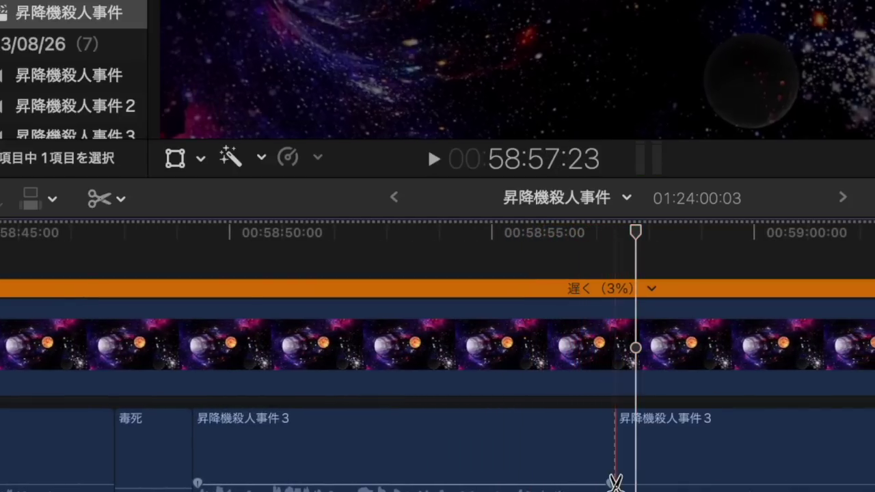
{"action": "key", "text": "space"}
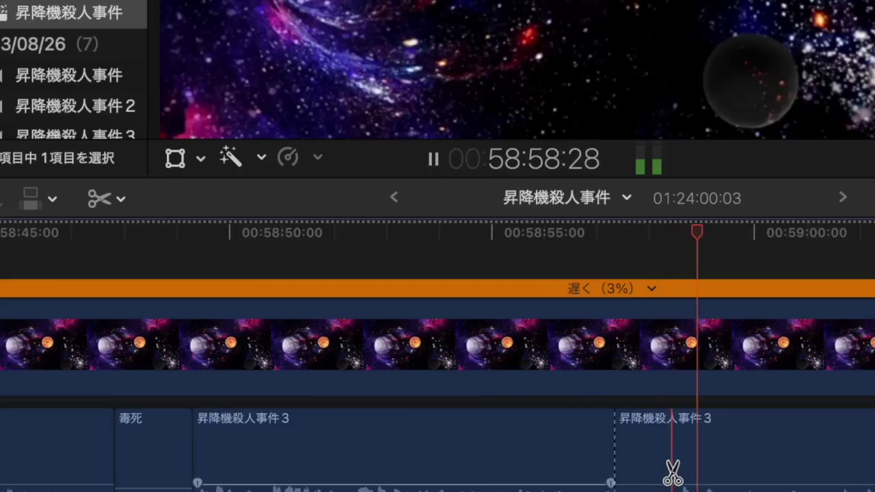
{"action": "key", "text": "a"}
{"action": "left_click", "coordinate": [642, 469]}
{"action": "key", "text": "Delete"}
{"action": "key", "text": "super+v"}
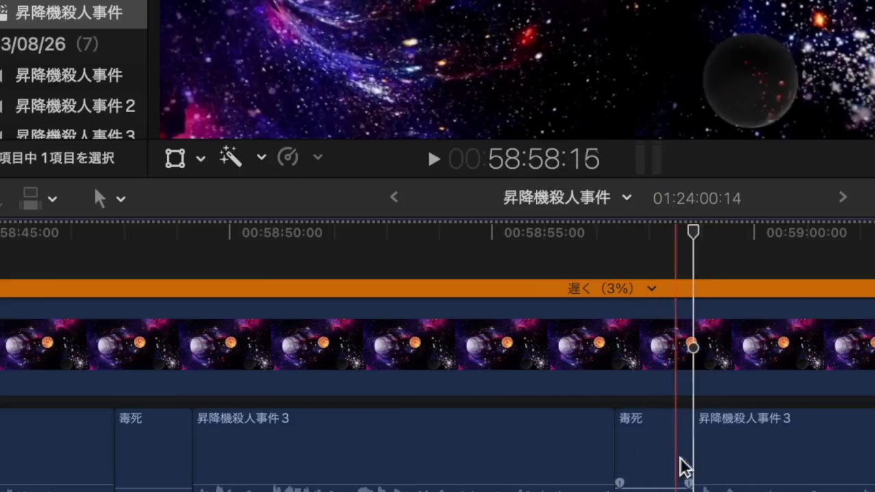
{"action": "left_click_drag", "start_coordinate": [692, 457], "coordinate": [663, 457]}
{"action": "key", "text": "space"}
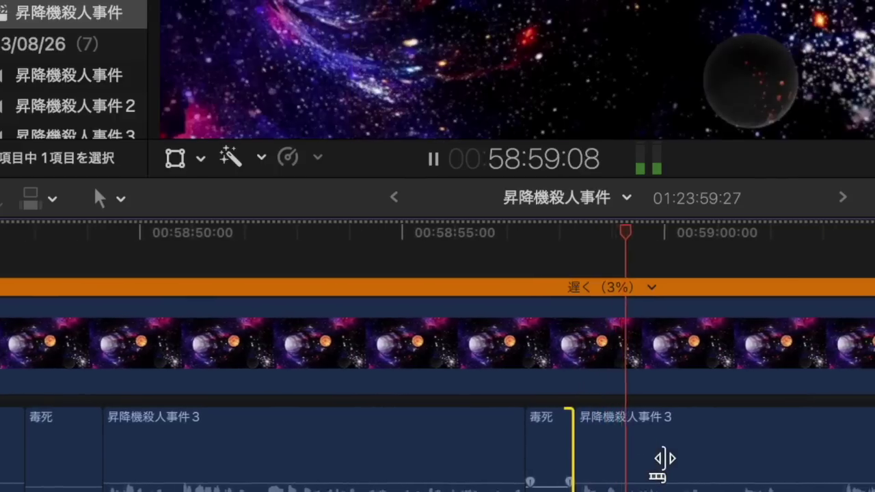
{"action": "left_click", "coordinate": [703, 403]}
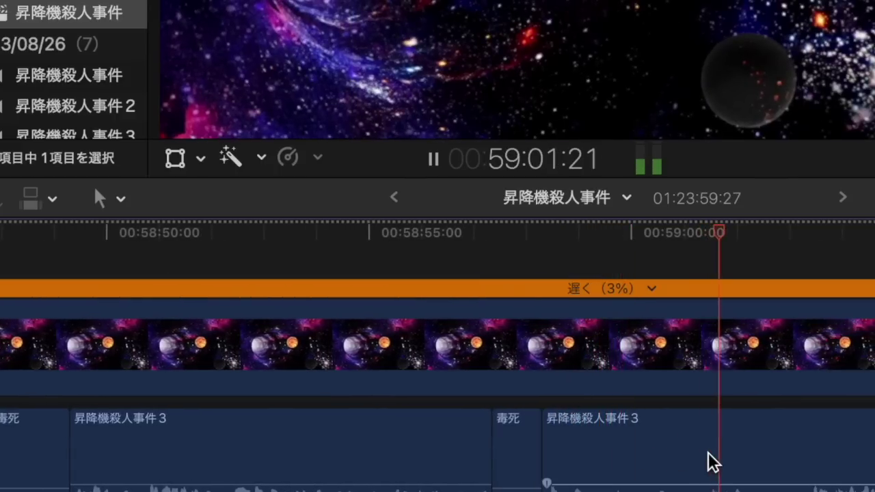
Step: Trim the start of the 昇降機殺人事件3 part after the 毒死 clip to about 59:01:14 and play back the join
{"action": "key", "text": "space"}
{"action": "key", "text": "alt+["}
{"action": "key", "text": "space"}
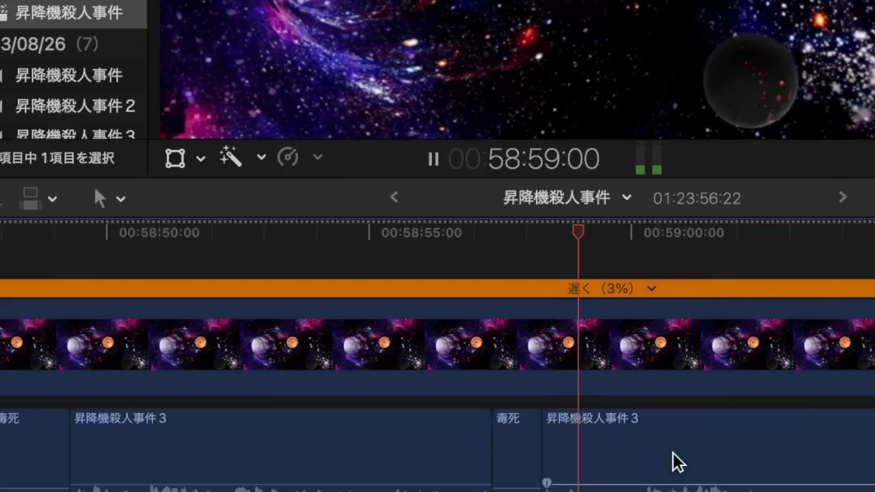
{"action": "scroll", "coordinate": [673, 454], "scroll_direction": "right", "scroll_amount": 1}
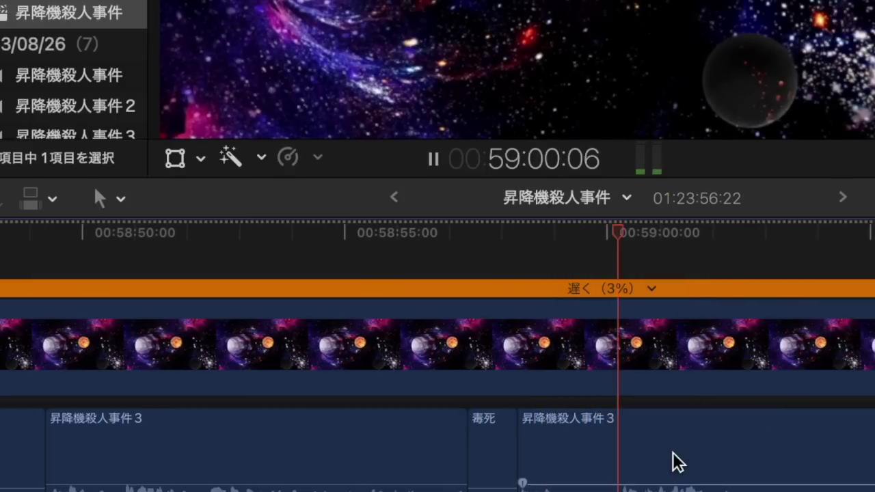
Step: Cut 昇降機殺人事件3 at about 58:59:20, trim one frame off each side of the cut and play back the join
{"action": "mouse_move", "coordinate": [588, 481]}
{"action": "key", "text": "b"}
{"action": "left_click", "coordinate": [587, 471]}
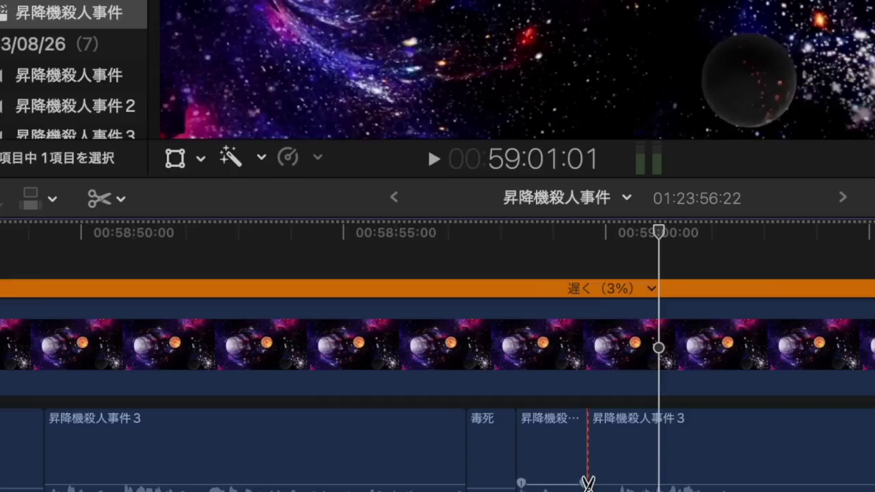
{"action": "key", "text": "a"}
{"action": "left_click_drag", "start_coordinate": [589, 459], "coordinate": [590, 458]}
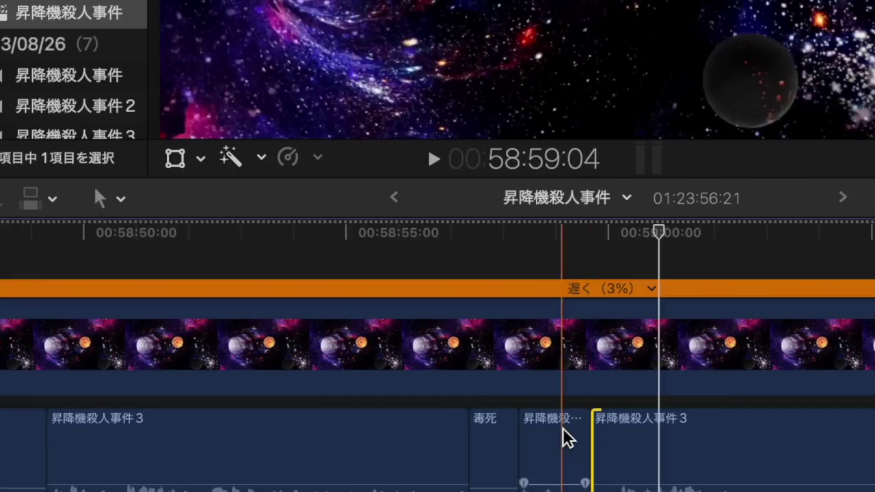
{"action": "key", "text": "space"}
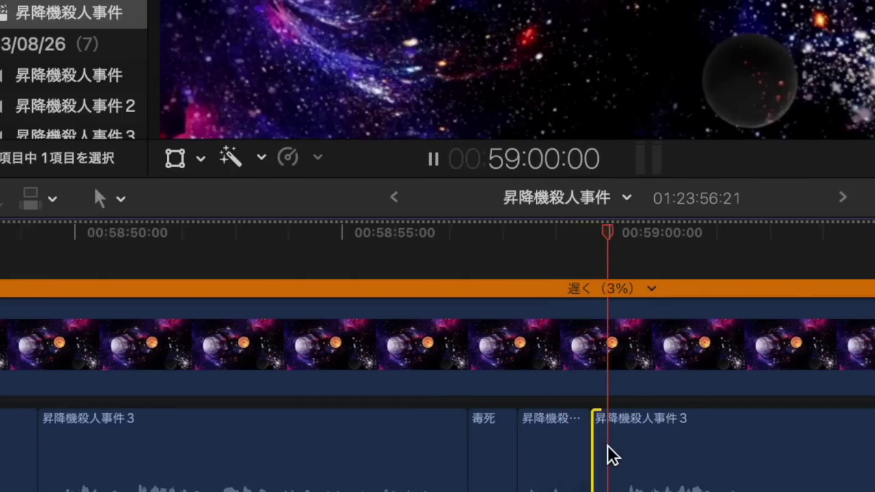
{"action": "key", "text": "super+equal"}
{"action": "key", "text": "super+equal"}
{"action": "key", "text": "space"}
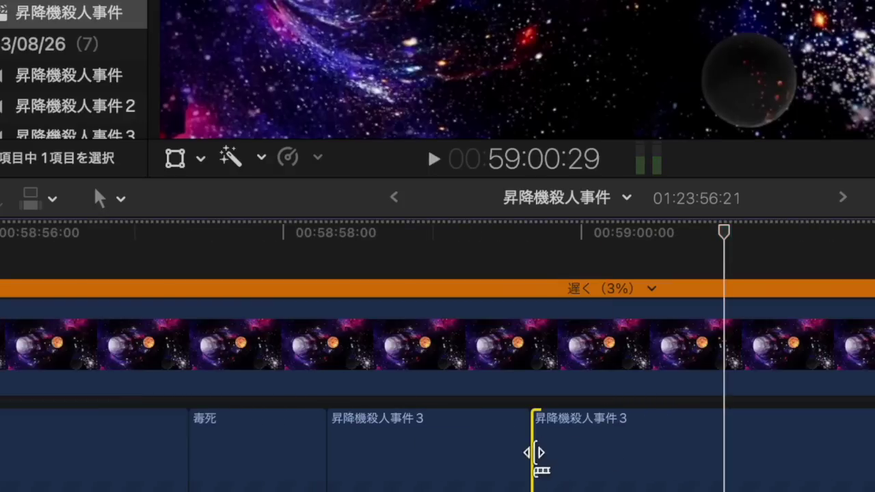
{"action": "left_click_drag", "start_coordinate": [526, 455], "coordinate": [519, 453]}
{"action": "key", "text": "space"}
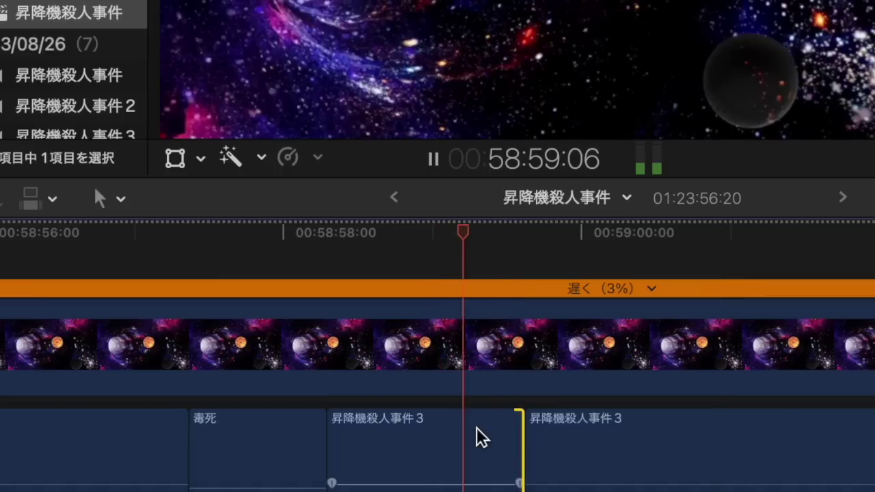
{"action": "scroll", "coordinate": [561, 447], "scroll_direction": "right", "scroll_amount": 3}
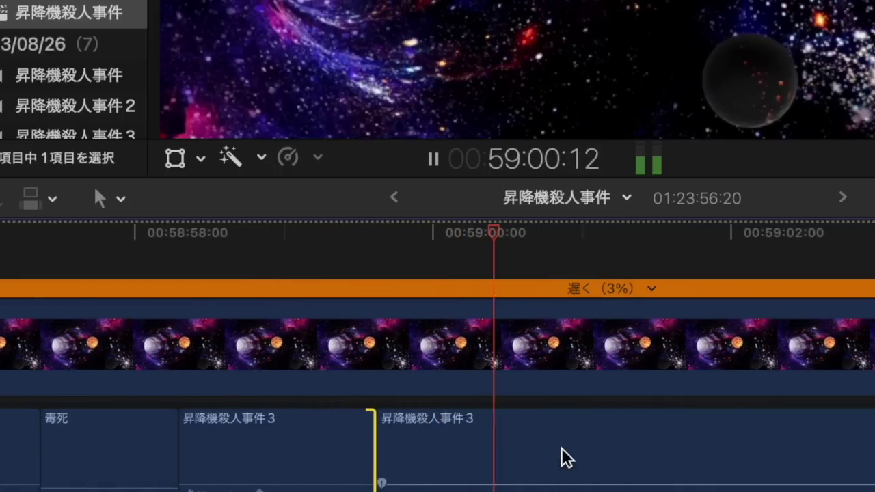
Step: Replace the 昇降機殺人事件3 section from about 59:03:21 to 59:07:19 with a 毒死 clip and trim 4 frames off the preceding part's end
{"action": "scroll", "coordinate": [561, 454], "scroll_direction": "right", "scroll_amount": 8}
{"action": "scroll", "coordinate": [561, 449], "scroll_direction": "right", "scroll_amount": 3}
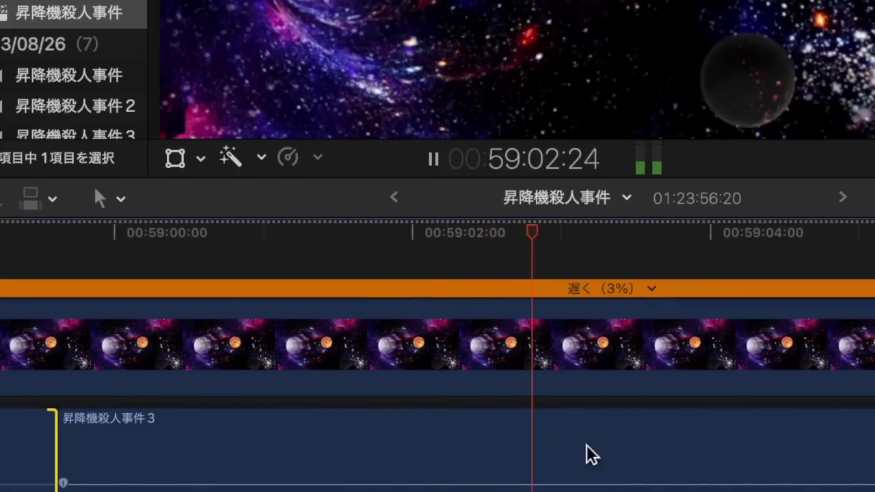
{"action": "scroll", "coordinate": [663, 444], "scroll_direction": "right", "scroll_amount": 5}
{"action": "key", "text": "space"}
{"action": "key", "text": "b"}
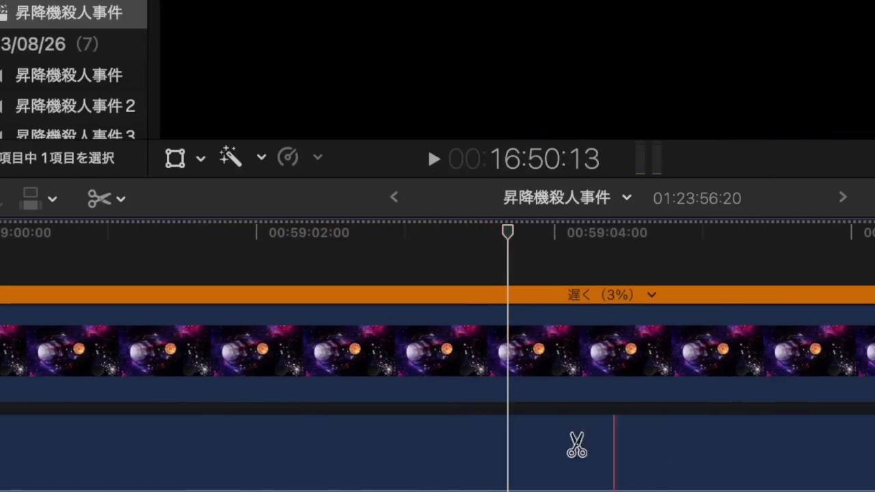
{"action": "left_click", "coordinate": [511, 451]}
{"action": "scroll", "coordinate": [511, 454], "scroll_direction": "right", "scroll_amount": 4}
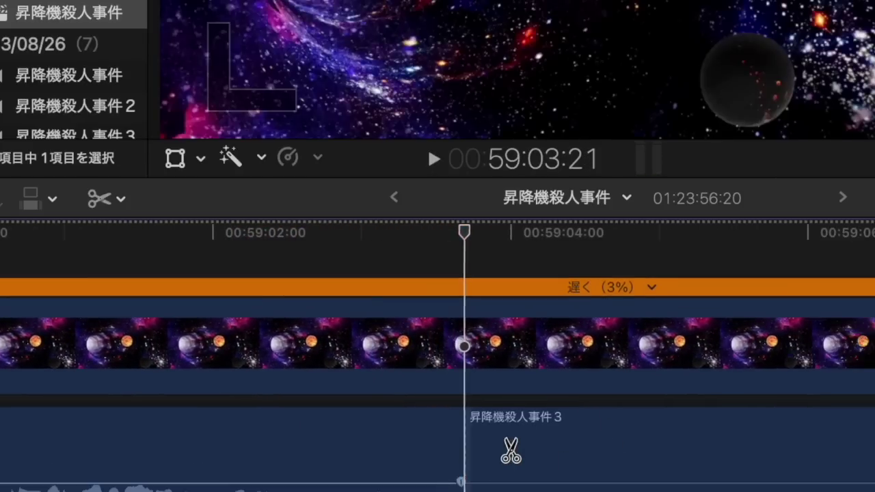
{"action": "key", "text": "a"}
{"action": "left_click", "coordinate": [855, 460]}
{"action": "key", "text": "BackSpace"}
{"action": "key", "text": "super+v"}
{"action": "key", "text": "space"}
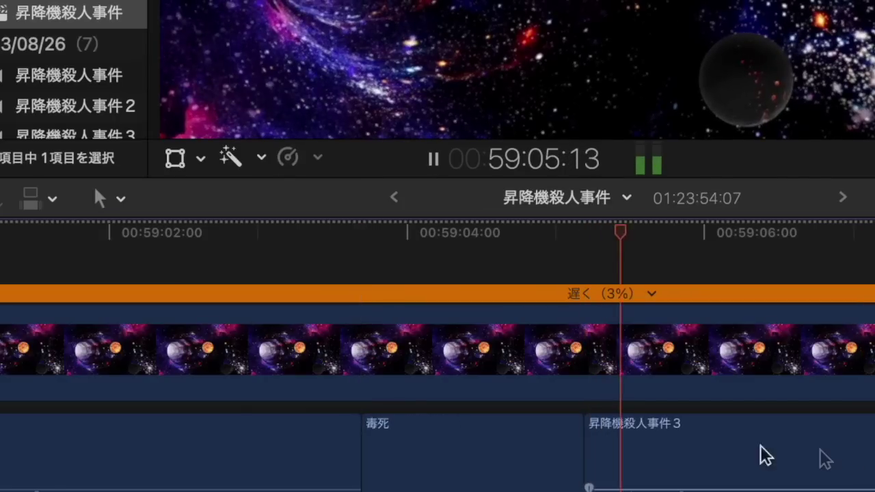
{"action": "left_click_drag", "start_coordinate": [358, 470], "coordinate": [336, 470]}
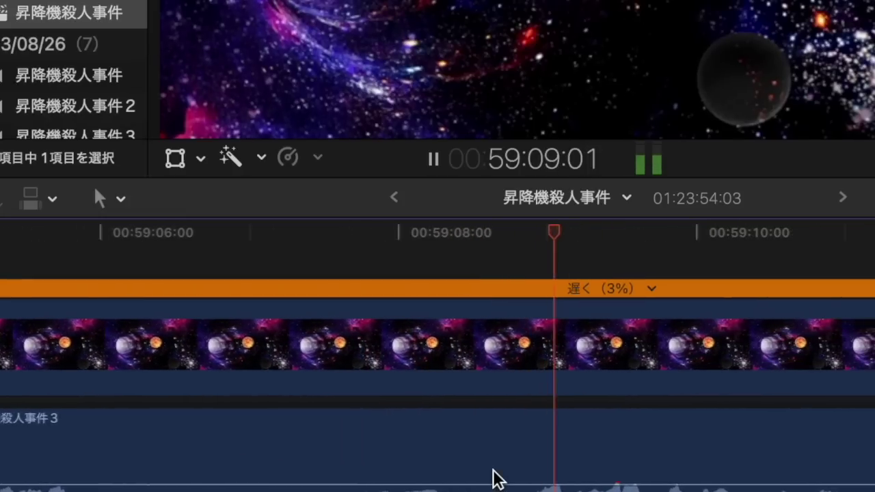
Step: Replace the 昇降機殺人事件3 section from about 59:15:05 to 59:16:25 with a 毒死 clip and play back
{"action": "key", "text": "super+minus"}
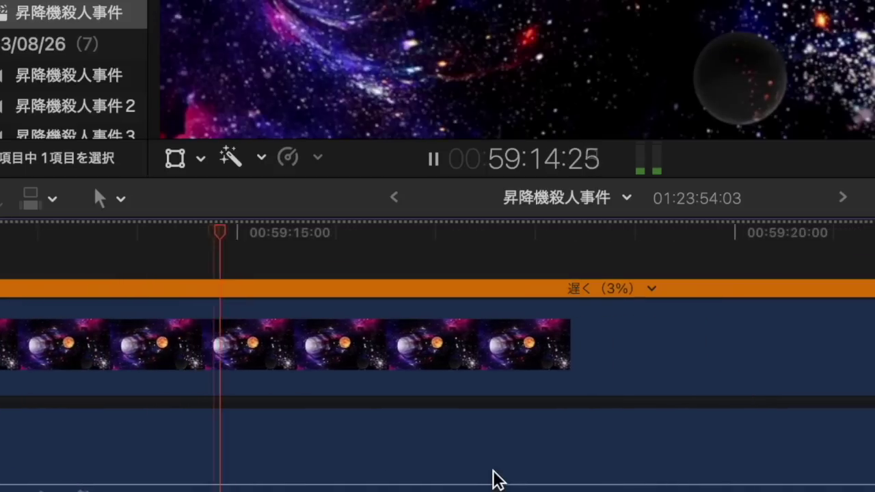
{"action": "key", "text": "space"}
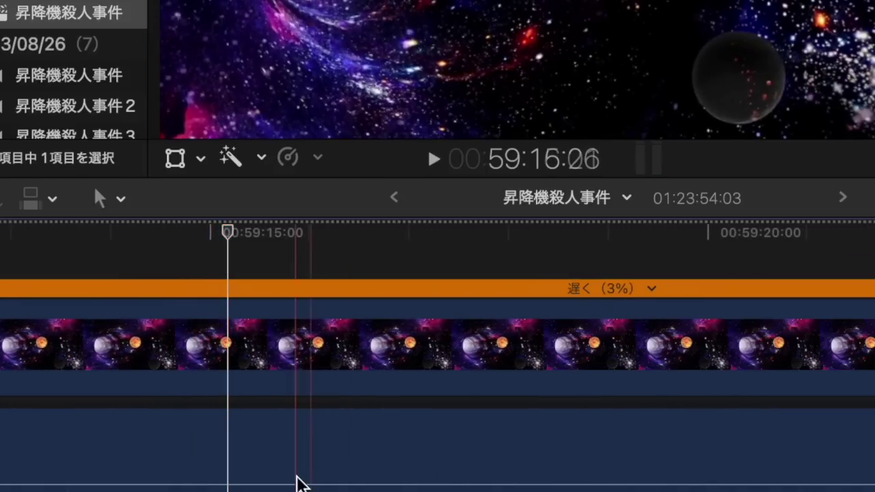
{"action": "key", "text": "b"}
{"action": "left_click", "coordinate": [228, 462]}
{"action": "key", "text": "space"}
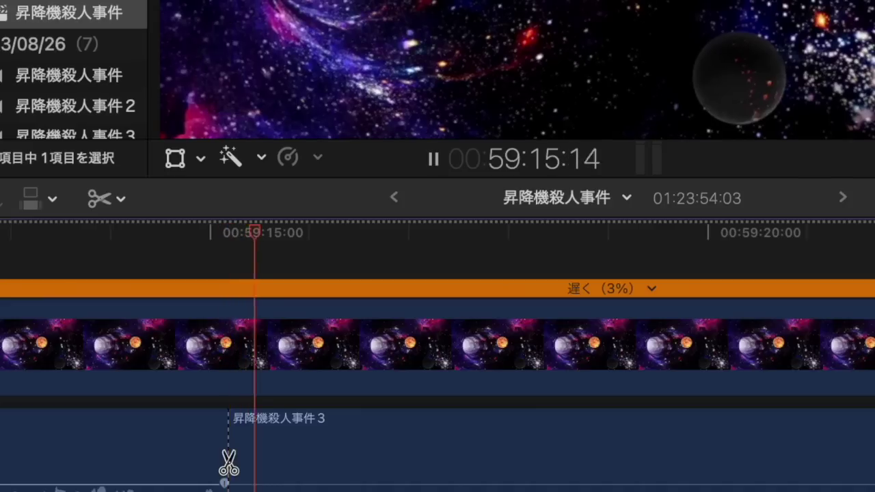
{"action": "key", "text": "space"}
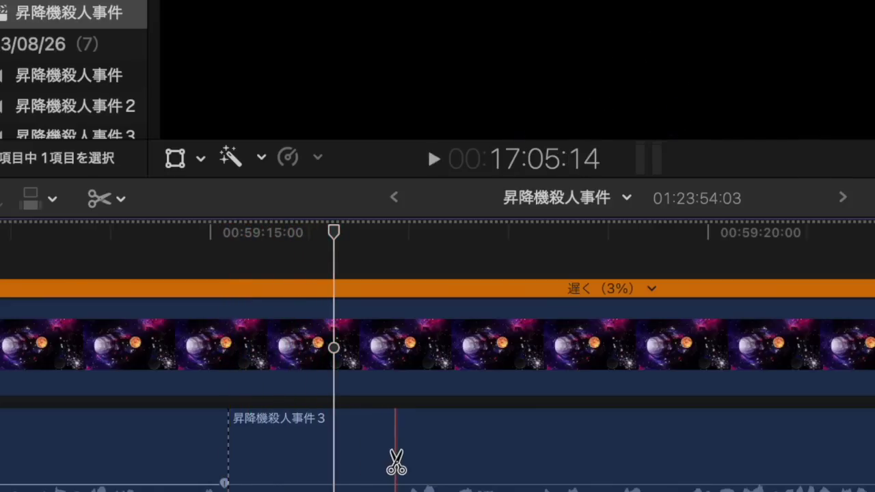
{"action": "left_click", "coordinate": [392, 463]}
{"action": "key", "text": "a"}
{"action": "left_click", "coordinate": [355, 462]}
{"action": "key", "text": "Delete"}
{"action": "key", "text": "super+v"}
{"action": "key", "text": "space"}
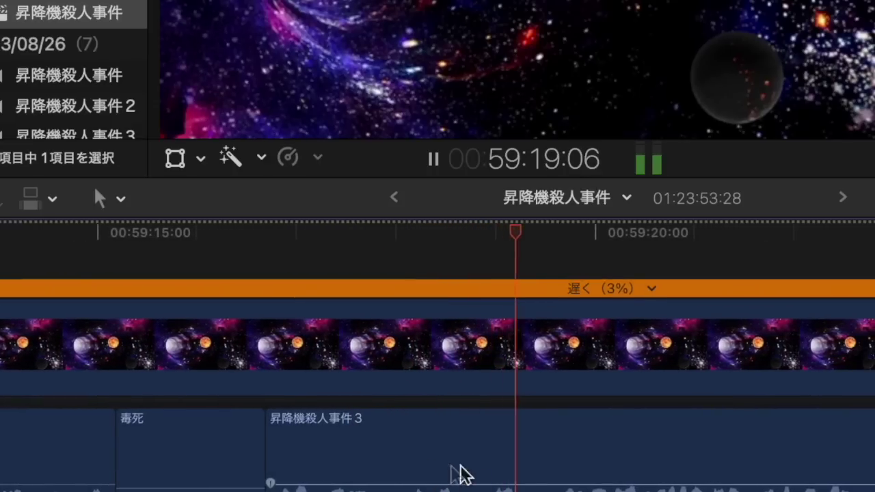
Step: Cut out the 20-frame 昇降機殺人事件3 section starting at about 59:18:28 and play back the join
{"action": "key", "text": "space"}
{"action": "key", "text": "b"}
{"action": "left_click", "coordinate": [552, 475]}
{"action": "left_click", "coordinate": [488, 474]}
{"action": "left_click", "coordinate": [502, 471]}
{"action": "key", "text": "space"}
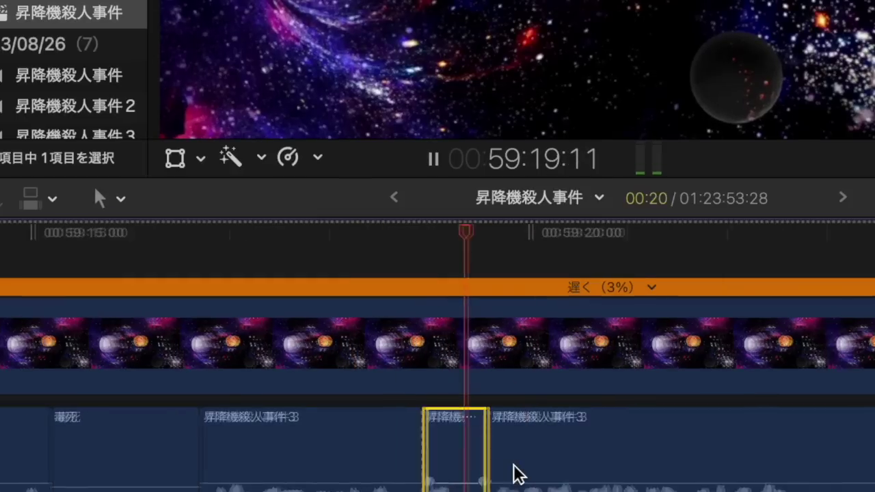
{"action": "key", "text": "Delete"}
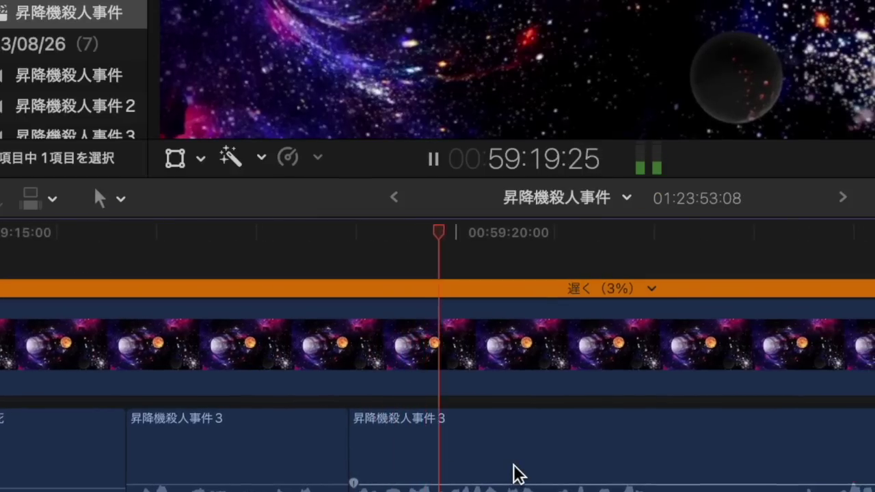
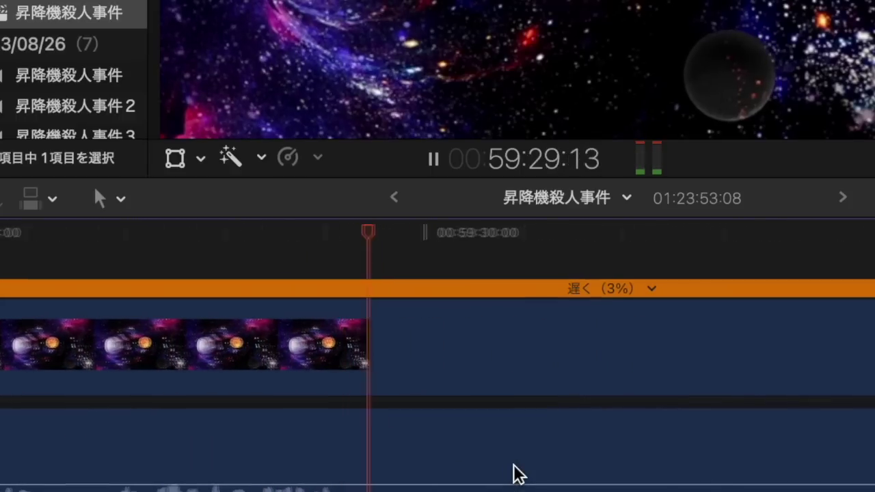
Step: Delete the 昇降機殺人事件3 section from about 59:26:24 to 59:29:16 and play back the join
{"action": "key", "text": "space"}
{"action": "key", "text": "space"}
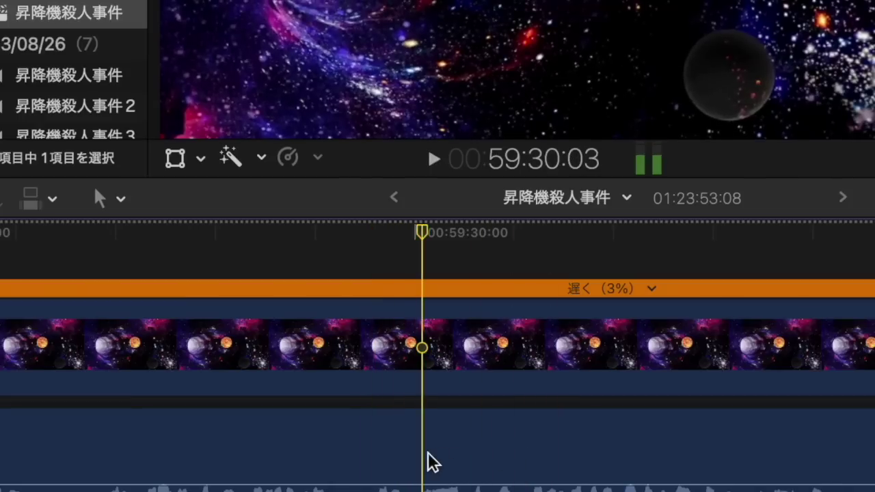
{"action": "key", "text": "b"}
{"action": "left_click", "coordinate": [370, 469]}
{"action": "left_click", "coordinate": [95, 469]}
{"action": "key", "text": "a"}
{"action": "left_click", "coordinate": [129, 470]}
{"action": "key", "text": "Delete"}
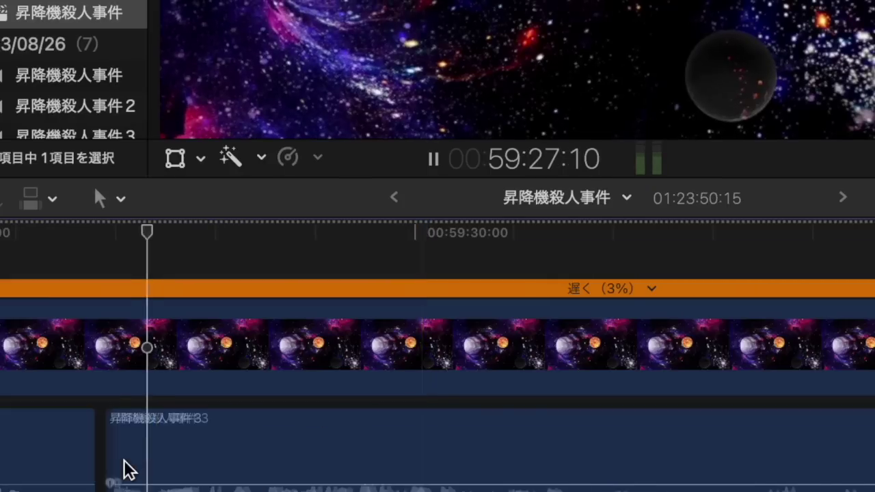
{"action": "key", "text": "space"}
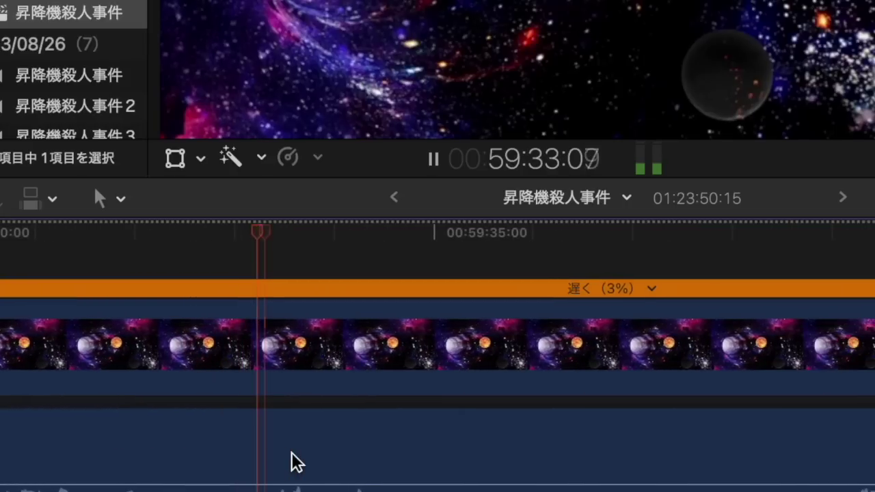
Step: Replace the 昇降機殺人事件3 section from about 59:34:24 to 59:39:05 with a 毒死 clip and play back
{"action": "key", "text": "space"}
{"action": "key", "text": "b"}
{"action": "left_click", "coordinate": [419, 480]}
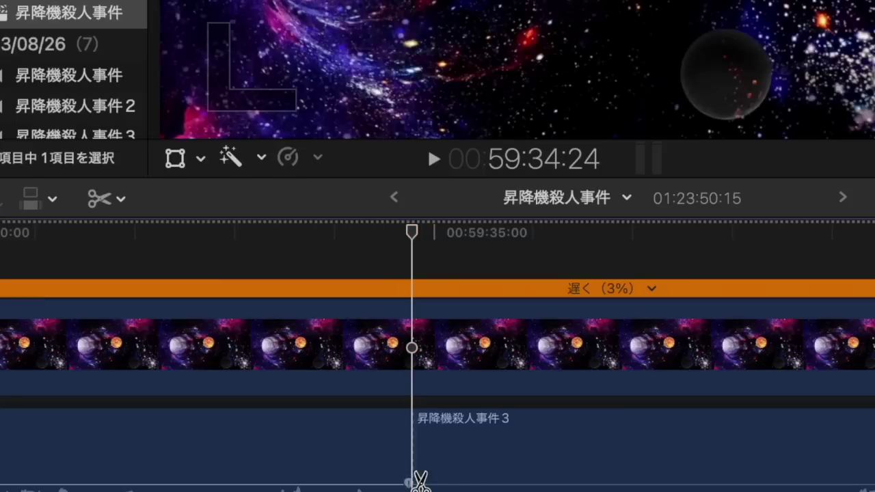
{"action": "left_click", "coordinate": [849, 472]}
{"action": "key", "text": "a"}
{"action": "left_click", "coordinate": [760, 453]}
{"action": "key", "text": "Delete"}
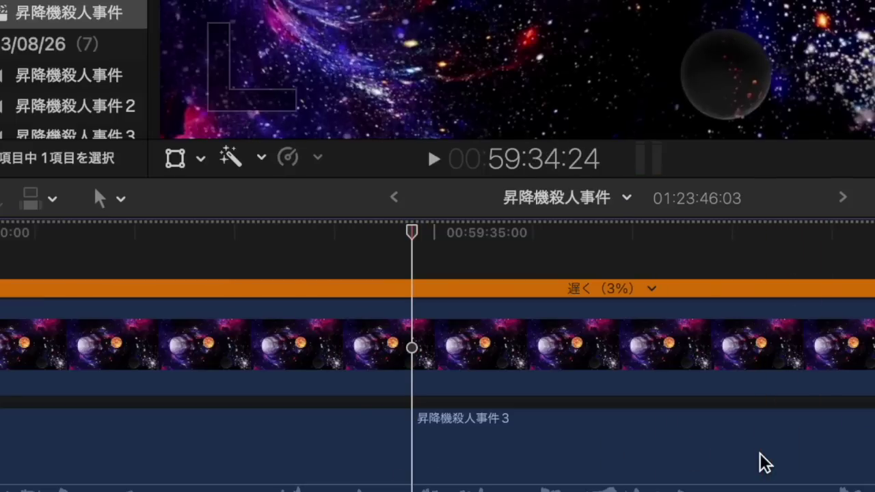
{"action": "key", "text": "super+v"}
{"action": "key", "text": "space"}
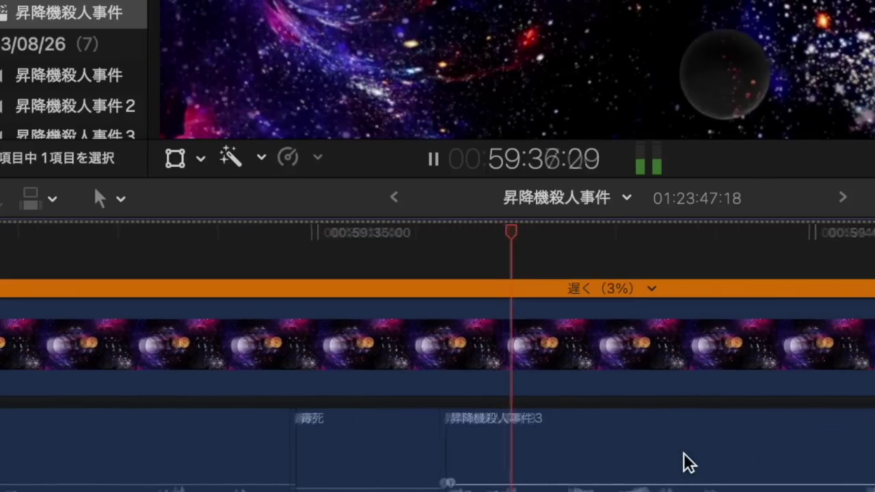
Step: Delete about the first 4 seconds 6 frames of the 昇降機殺人事件3 part right after the 毒死 clip and play on
{"action": "key", "text": "space"}
{"action": "key", "text": "b"}
{"action": "left_click", "coordinate": [684, 462]}
{"action": "key", "text": "a"}
{"action": "left_click", "coordinate": [650, 458]}
{"action": "key", "text": "space"}
{"action": "key", "text": "Delete"}
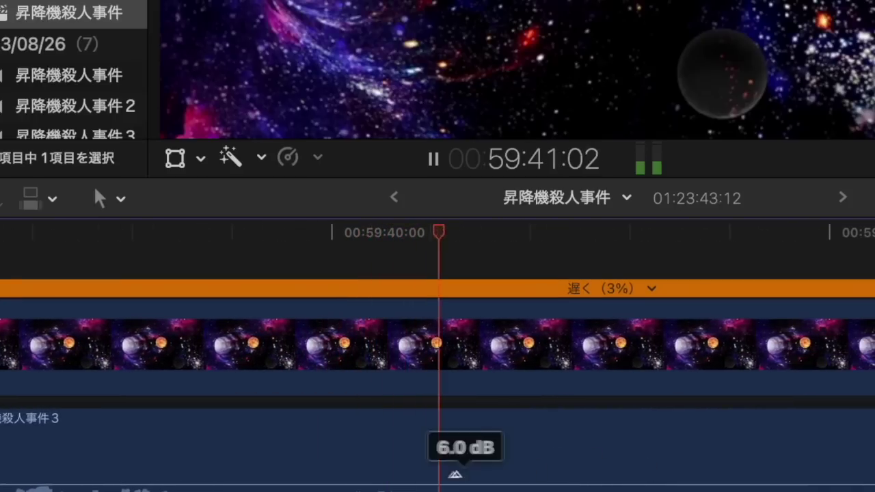
Step: Replace the 昇降機殺人事件3 section from about 59:41:06 to 59:45:29 with a 毒死 clip and play back
{"action": "key", "text": "space"}
{"action": "key", "text": "b"}
{"action": "scroll", "coordinate": [445, 479], "scroll_direction": "right", "scroll_amount": 5}
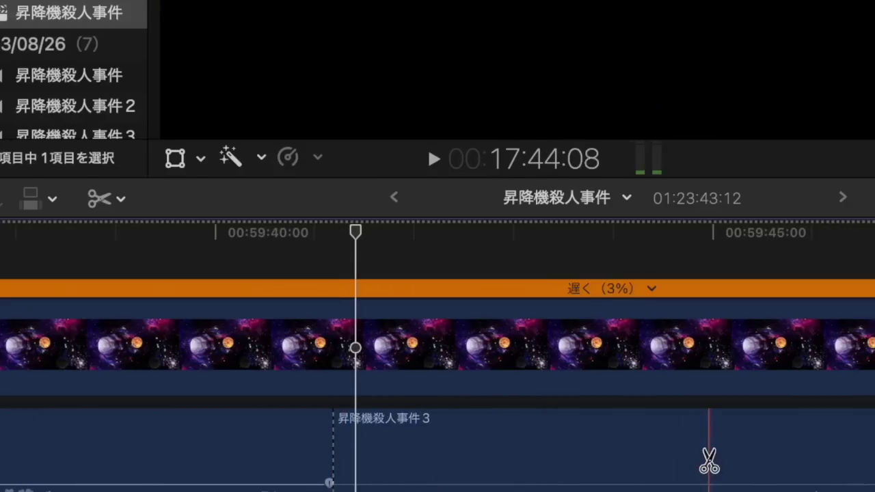
{"action": "left_click", "coordinate": [808, 459]}
{"action": "key", "text": "a"}
{"action": "left_click", "coordinate": [729, 452]}
{"action": "key", "text": "BackSpace"}
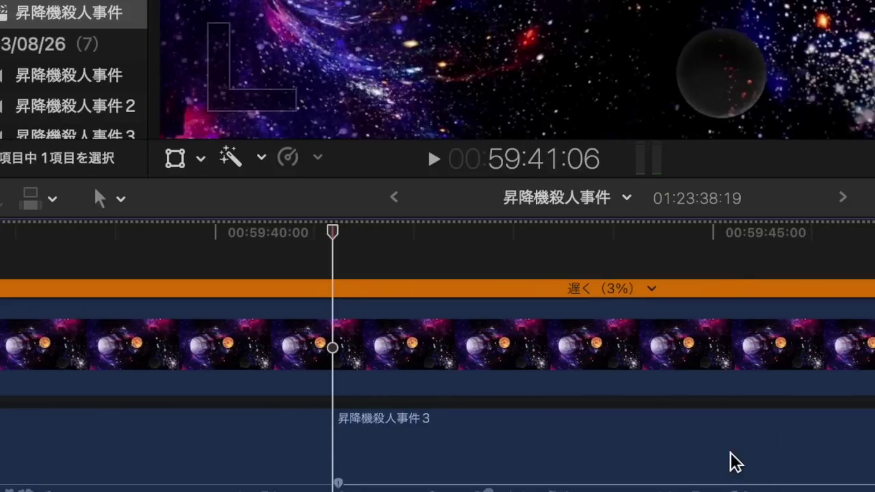
{"action": "key", "text": "super+z"}
{"action": "key", "text": "space"}
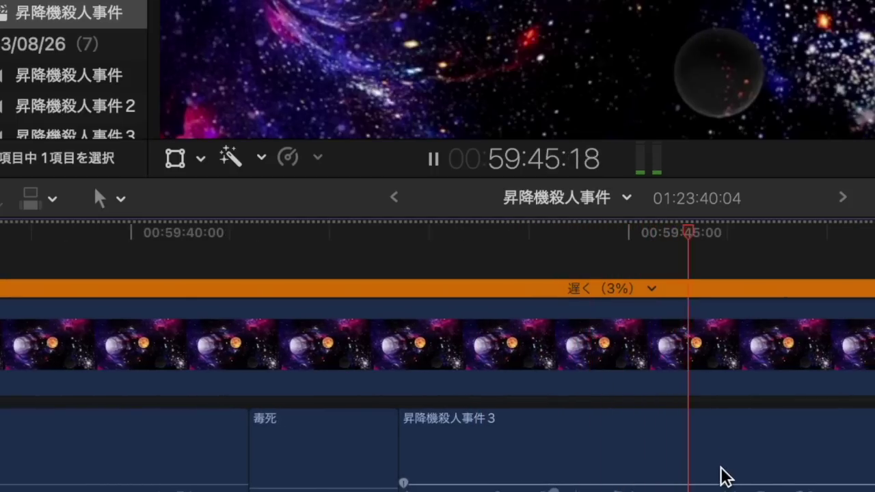
Step: Delete the 昇降機殺人事件3 section from about 59:44:13 to 59:45:26 and play back the join
{"action": "key", "text": "b"}
{"action": "left_click", "coordinate": [716, 472]}
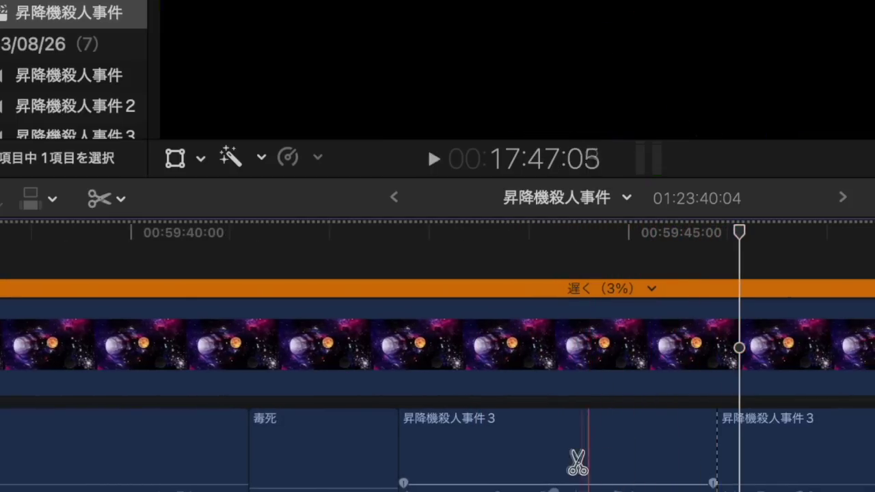
{"action": "key", "text": "space"}
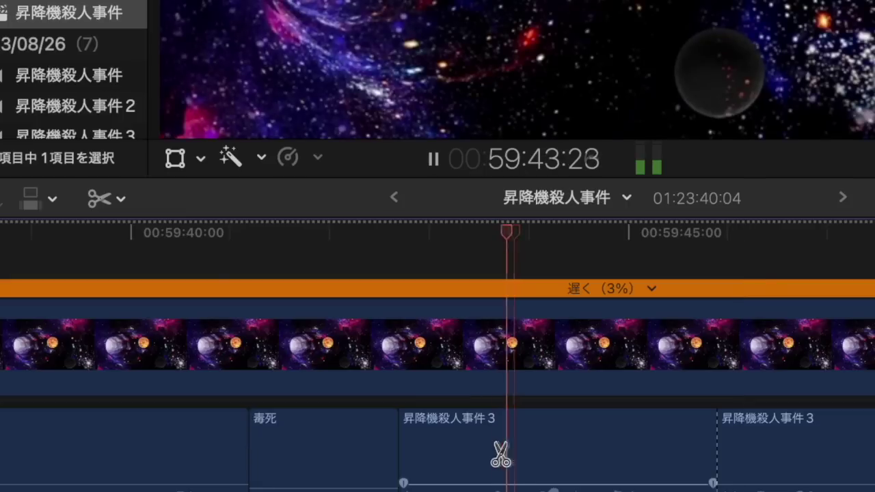
{"action": "left_click", "coordinate": [572, 451]}
{"action": "key", "text": "space"}
{"action": "key", "text": "a"}
{"action": "left_click", "coordinate": [588, 455]}
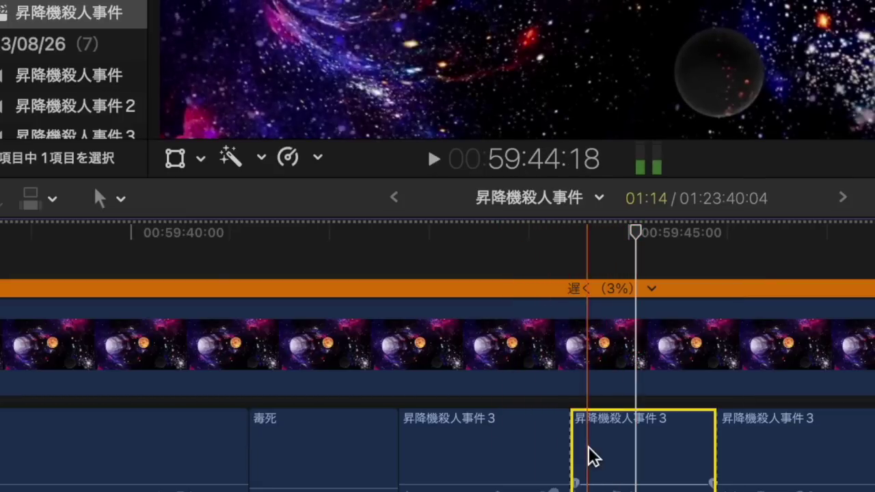
{"action": "key", "text": "Delete"}
{"action": "left_click", "coordinate": [503, 434]}
{"action": "key", "text": "space"}
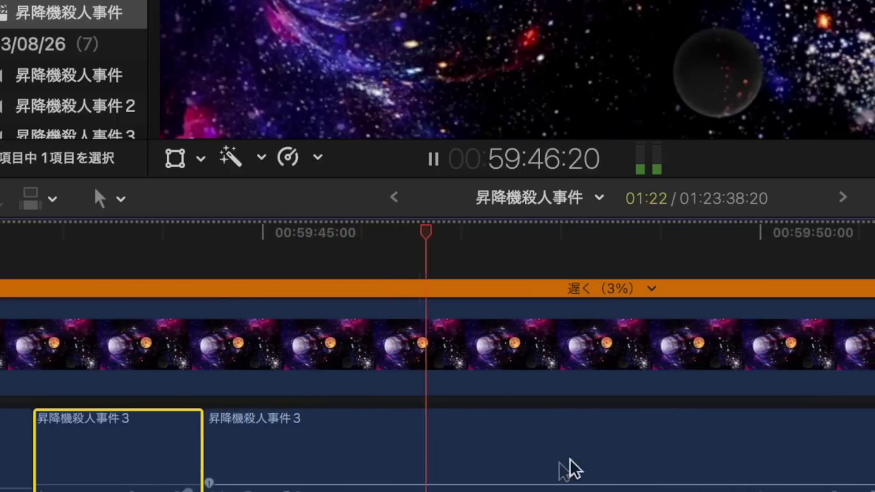
Step: Cut 昇降機殺人事件3 at about 59:48:28, delete the two parts between the 毒死 clip and this cut, and play back
{"action": "left_click", "coordinate": [650, 421]}
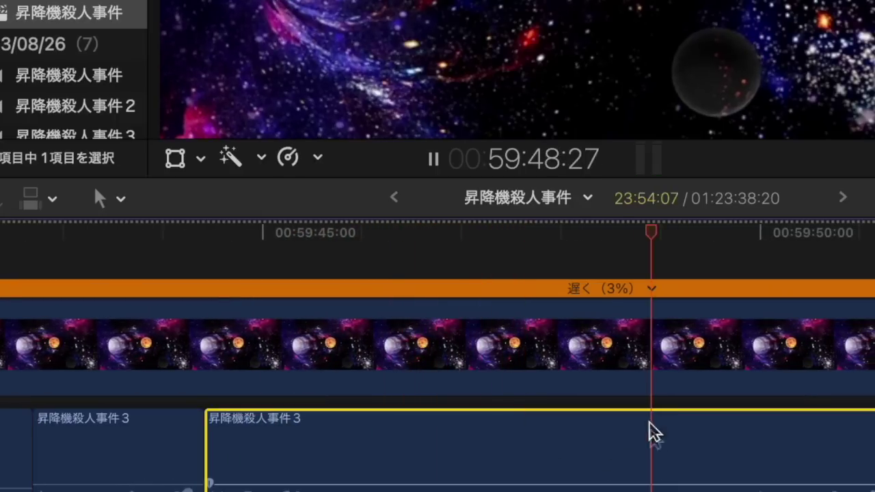
{"action": "key", "text": "space"}
{"action": "key", "text": "b"}
{"action": "left_click", "coordinate": [653, 454]}
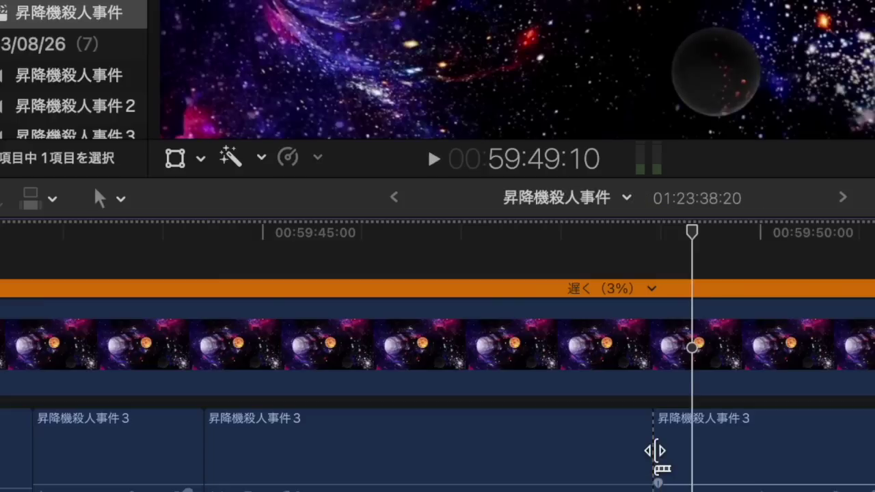
{"action": "key", "text": "space"}
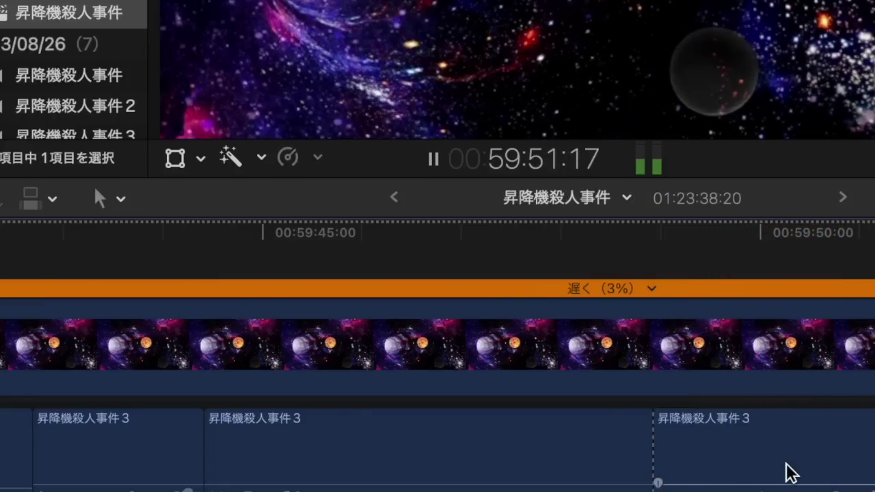
{"action": "key", "text": "space"}
{"action": "key", "text": "space"}
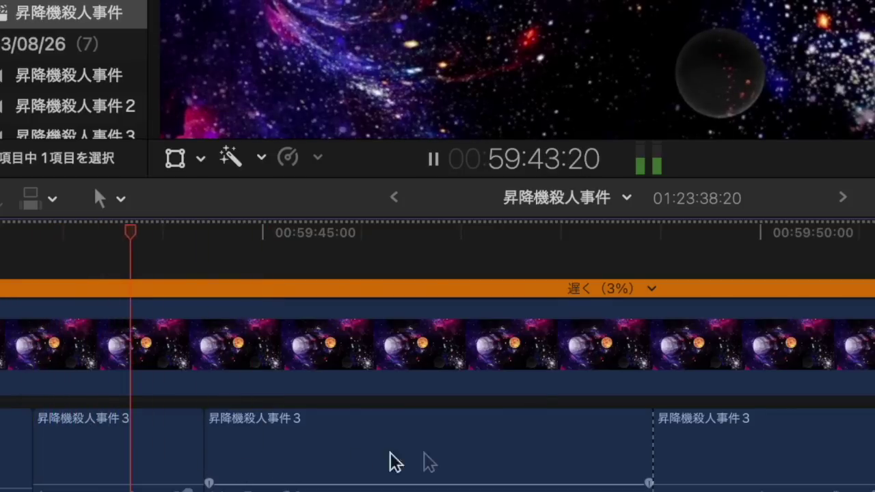
{"action": "left_click", "coordinate": [663, 401]}
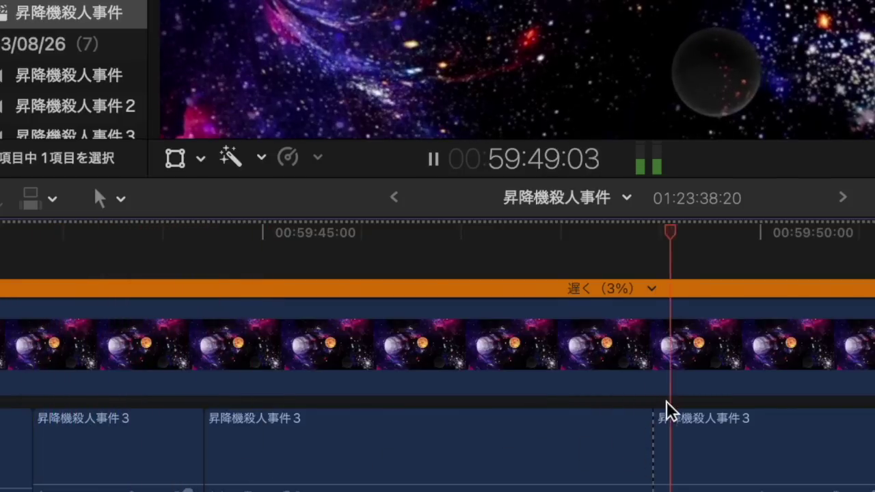
{"action": "key", "text": "space"}
{"action": "left_click_drag", "start_coordinate": [287, 491], "coordinate": [154, 491]}
{"action": "key", "text": "BackSpace"}
{"action": "key", "text": "space"}
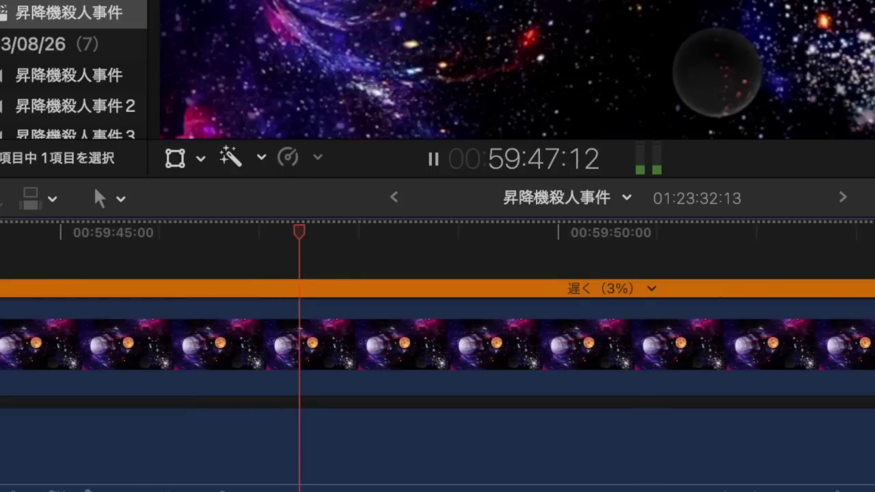
Step: Replace the 昇降機殺人事件3 section from about 59:48:10 to 59:51:07 with a 毒死 clip and play back
{"action": "key", "text": "space"}
{"action": "key", "text": "b"}
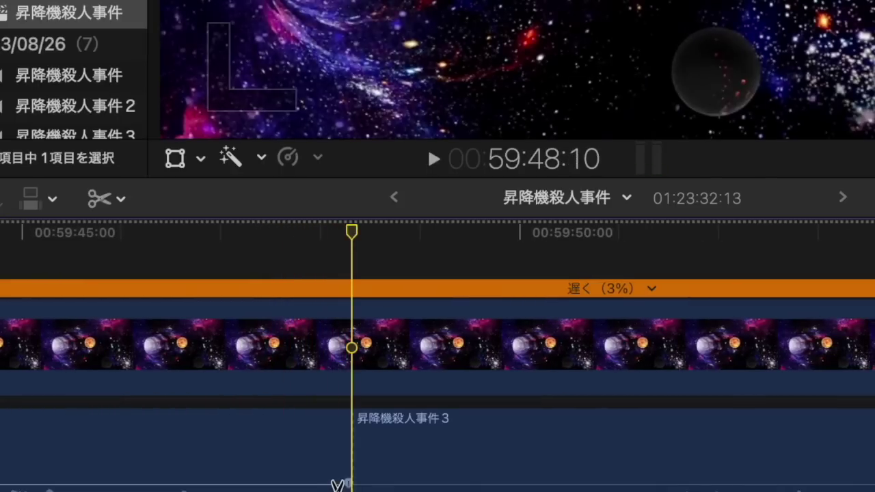
{"action": "key", "text": "space"}
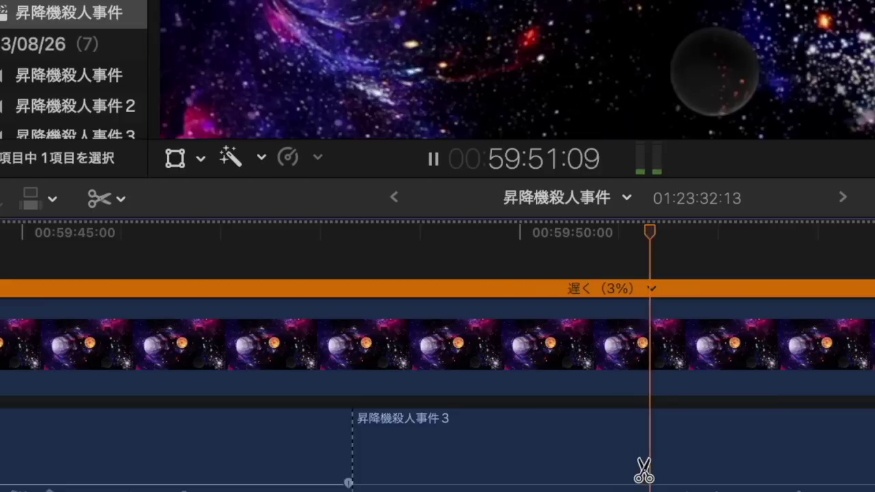
{"action": "key", "text": "space"}
{"action": "left_click", "coordinate": [642, 470]}
{"action": "key", "text": "a"}
{"action": "left_click", "coordinate": [615, 465]}
{"action": "key", "text": "BackSpace"}
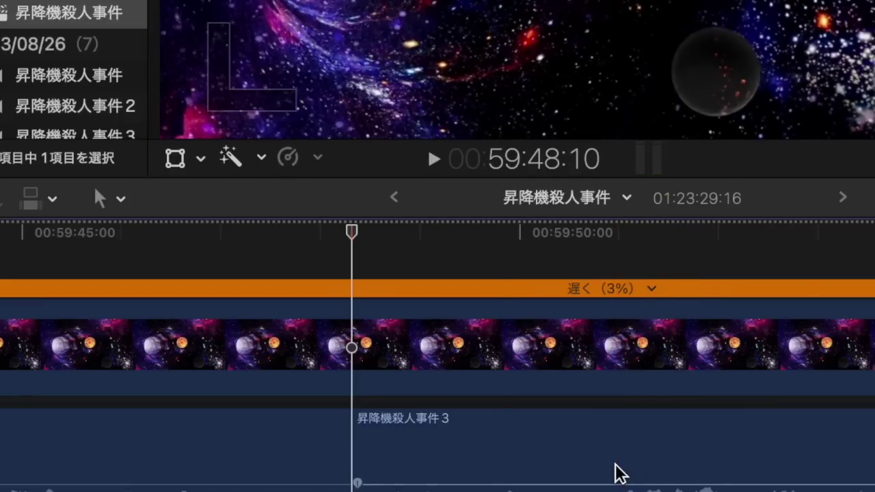
{"action": "key", "text": "super+v"}
{"action": "key", "text": "space"}
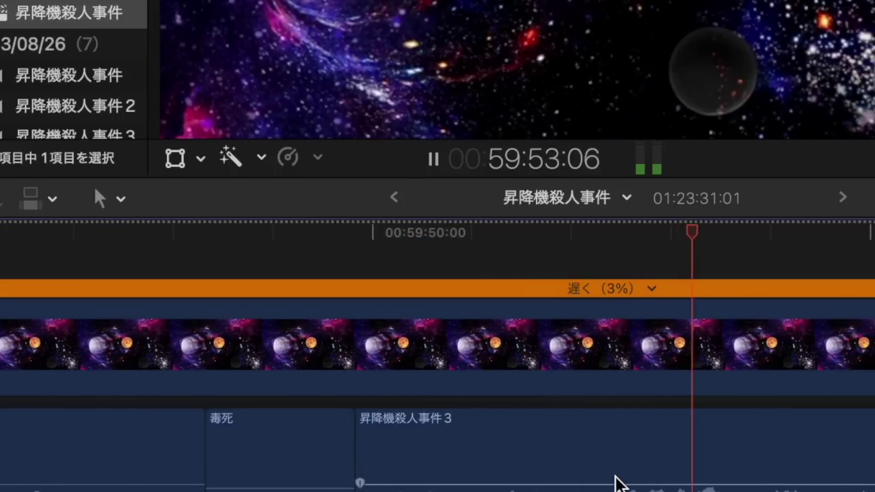
Step: Cut 昇降機殺人事件3 shortly after the 毒死 clip, trim 2 frames there and play on to about 1:00:01
{"action": "key", "text": "space"}
{"action": "key", "text": "super+b"}
{"action": "left_click_drag", "start_coordinate": [608, 466], "coordinate": [615, 464]}
{"action": "key", "text": "space"}
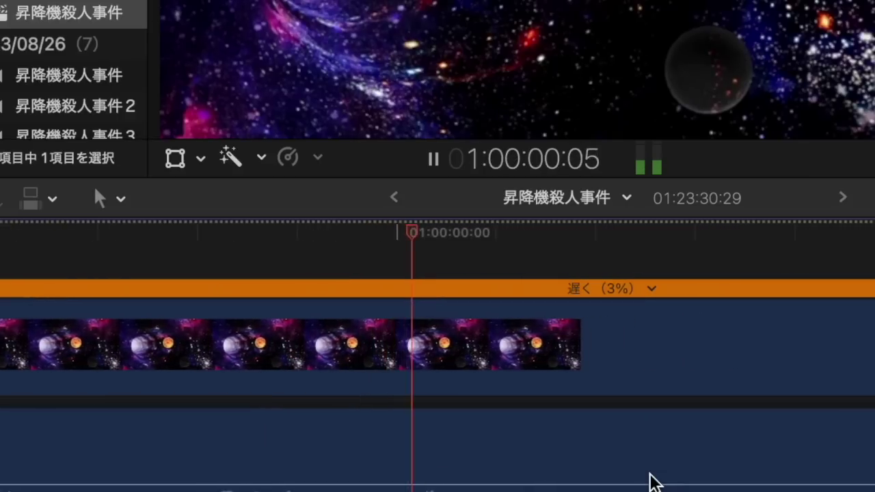
{"action": "key", "text": "space"}
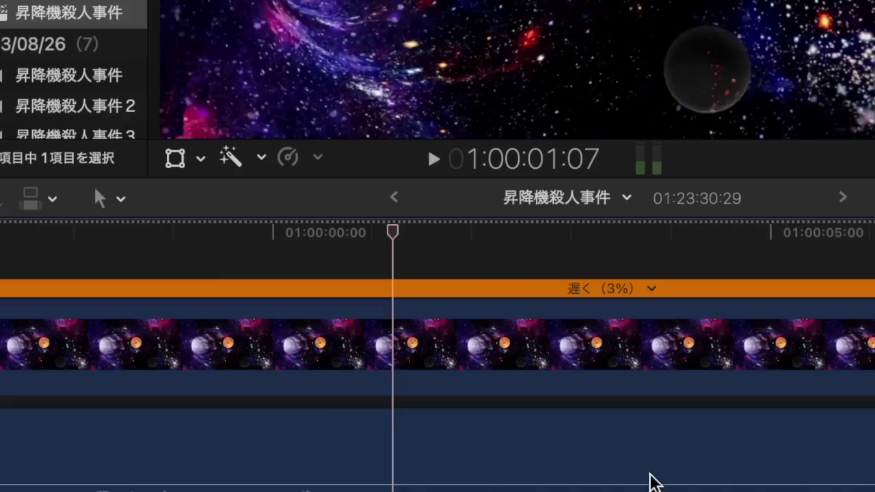
{"action": "key", "text": "space"}
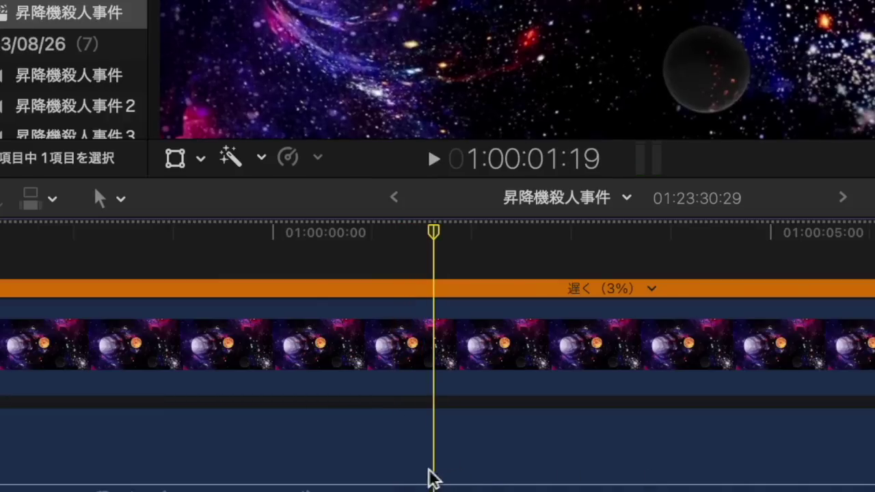
Step: Replace the 昇降機殺人事件3 section from about 1:00:01:08 to 1:00:02:28 with a 毒死 clip and play back
{"action": "key", "text": "space"}
{"action": "key", "text": "space"}
{"action": "key", "text": "b"}
{"action": "left_click", "coordinate": [398, 478]}
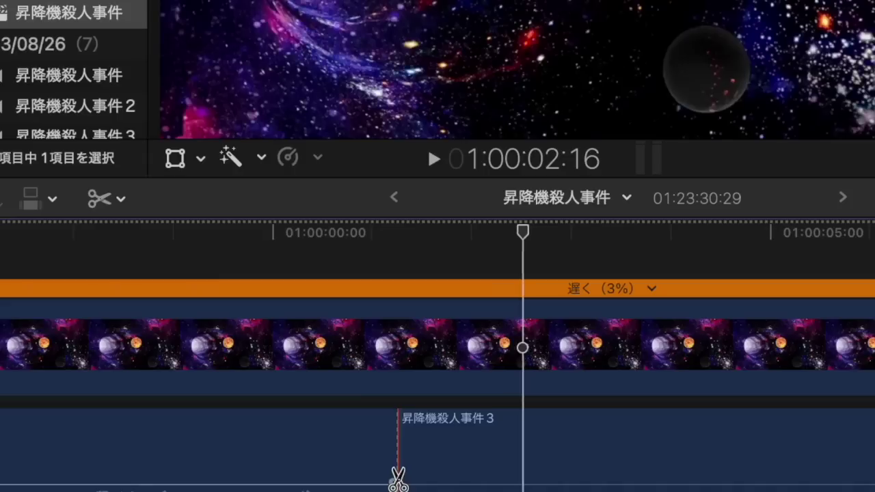
{"action": "scroll", "coordinate": [399, 478], "scroll_direction": "right", "scroll_amount": 5}
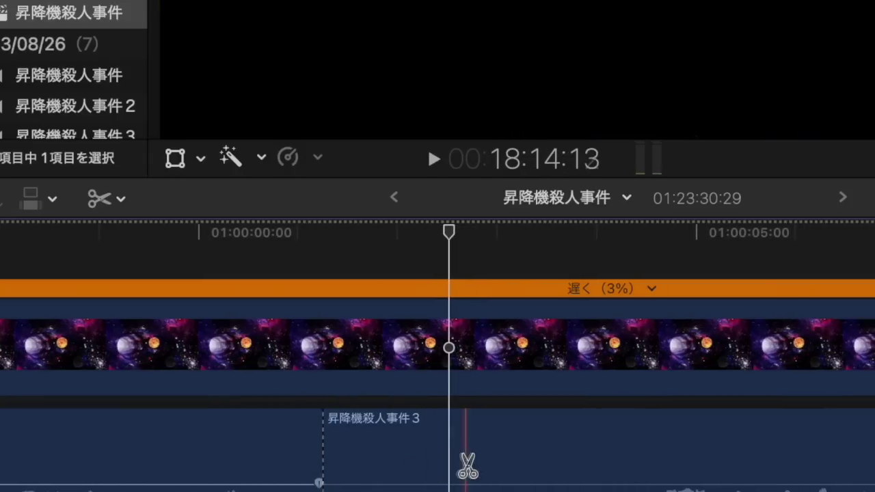
{"action": "left_click", "coordinate": [490, 464]}
{"action": "key", "text": "a"}
{"action": "left_click", "coordinate": [453, 469]}
{"action": "key", "text": "BackSpace"}
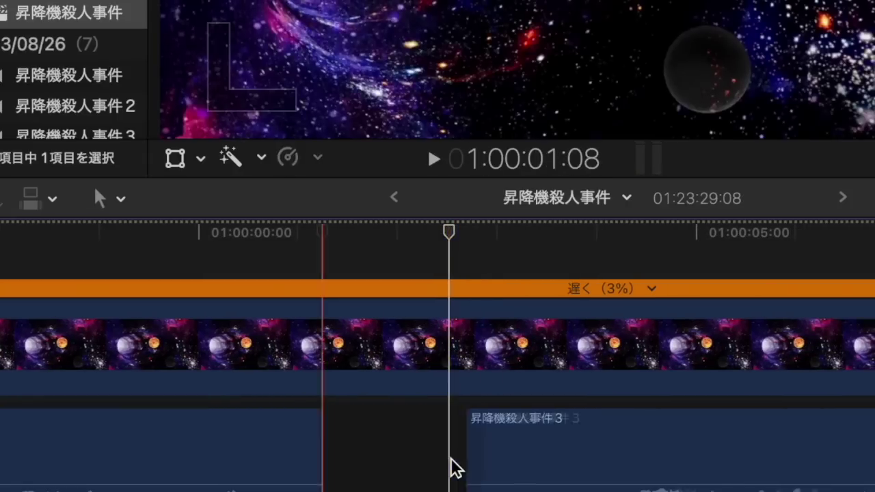
{"action": "key", "text": "super+v"}
{"action": "key", "text": "space"}
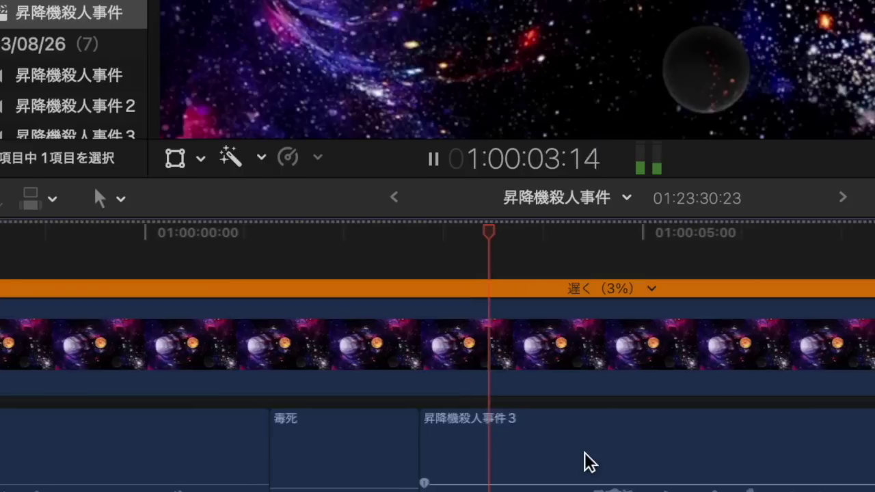
Step: Replace the 昇降機殺人事件3 section from about 1:00:03:23 to 1:00:04:11 with a 毒死 clip, shorten it to about 17 frames and play back
{"action": "key", "text": "space"}
{"action": "key", "text": "b"}
{"action": "left_click", "coordinate": [504, 478]}
{"action": "key", "text": "space"}
{"action": "left_click", "coordinate": [565, 479]}
{"action": "key", "text": "space"}
{"action": "key", "text": "a"}
{"action": "left_click", "coordinate": [537, 475]}
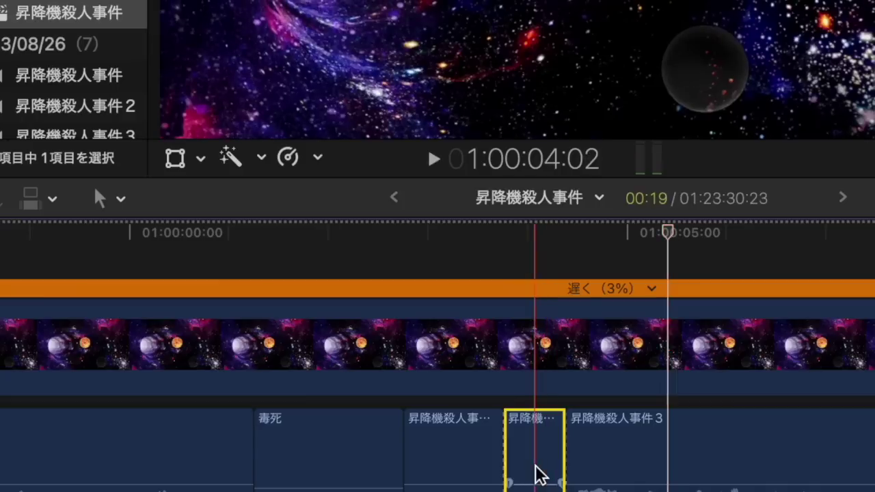
{"action": "key", "text": "BackSpace"}
{"action": "key", "text": "super+v"}
{"action": "left_click_drag", "start_coordinate": [644, 453], "coordinate": [551, 457]}
{"action": "key", "text": "space"}
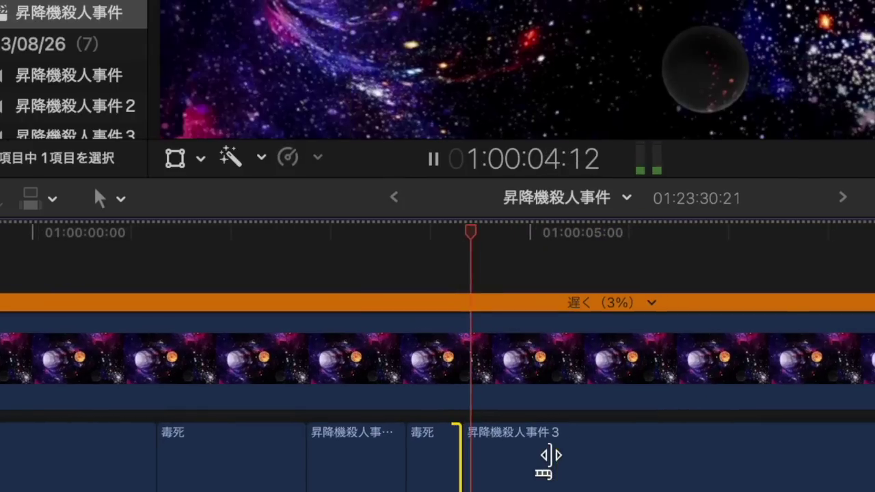
Step: Replace the 昇降機殺人事件3 section from about 1:00:07:04 to 1:00:10:11 with a 毒死 clip and play back
{"action": "scroll", "coordinate": [550, 452], "scroll_direction": "right", "scroll_amount": 4}
{"action": "scroll", "coordinate": [550, 452], "scroll_direction": "right", "scroll_amount": 3}
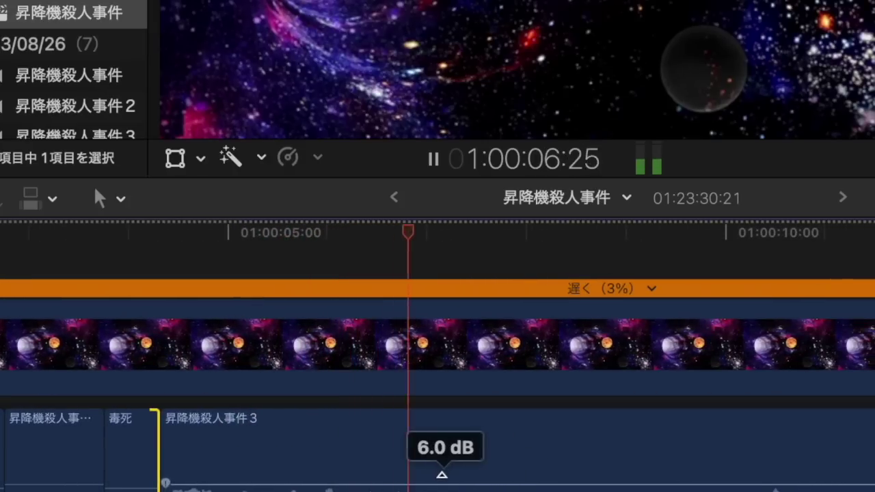
{"action": "key", "text": "space"}
{"action": "key", "text": "b"}
{"action": "left_click", "coordinate": [439, 472]}
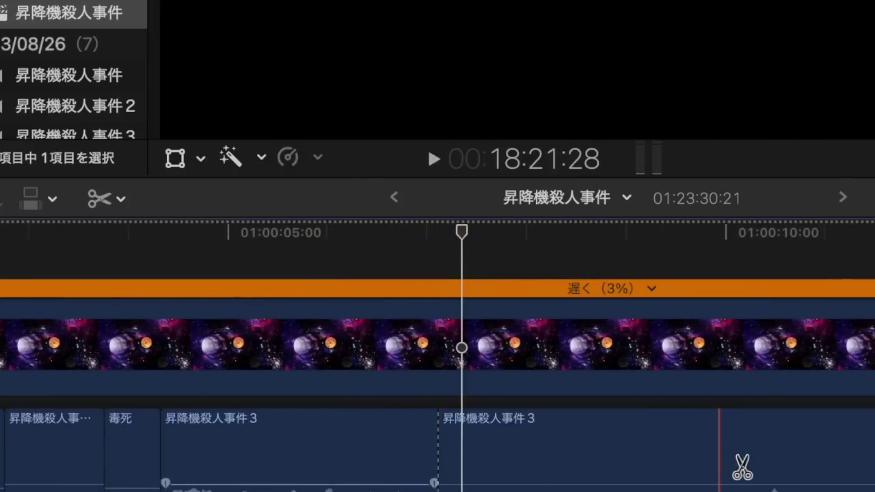
{"action": "left_click", "coordinate": [759, 471]}
{"action": "key", "text": "a"}
{"action": "left_click", "coordinate": [711, 471]}
{"action": "key", "text": "Delete"}
{"action": "key", "text": "super+v"}
{"action": "key", "text": "space"}
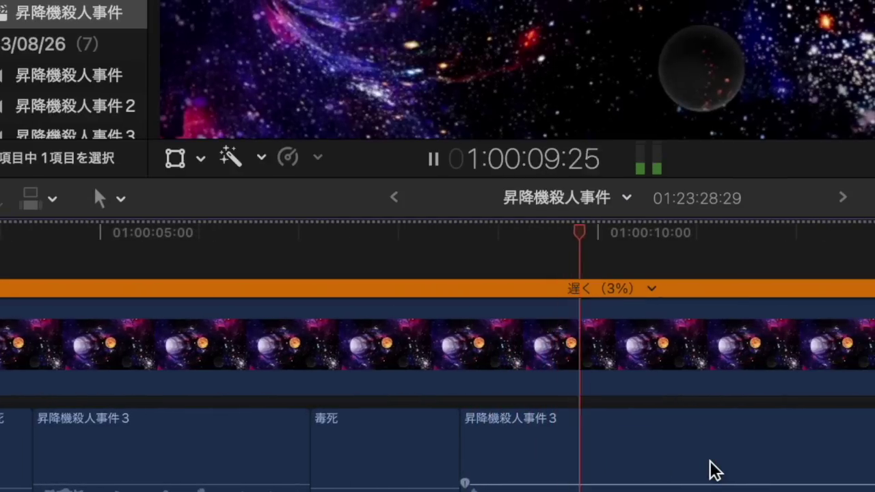
Step: Cut 昇降機殺人事件3 at about 1:00:10:03 and 1:00:13:15 and replace the section between with a 毒死 clip
{"action": "key", "text": "space"}
{"action": "key", "text": "b"}
{"action": "left_click", "coordinate": [606, 475]}
{"action": "key", "text": "space"}
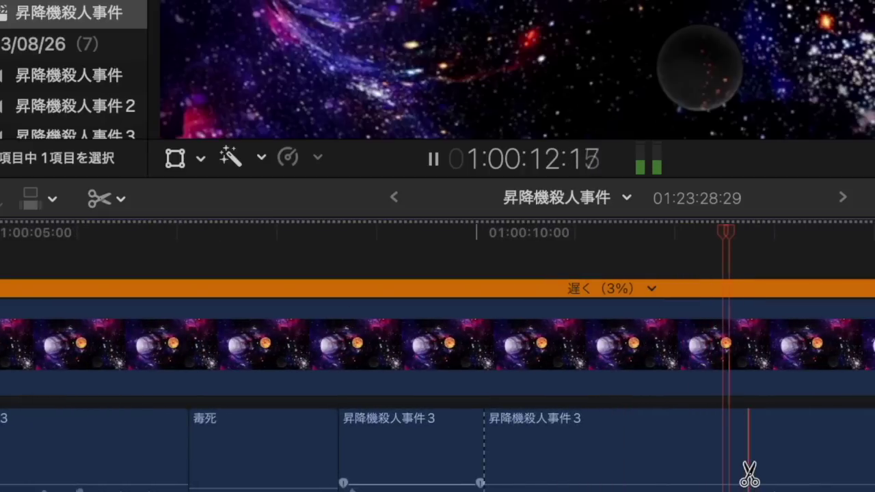
{"action": "left_click", "coordinate": [826, 470]}
{"action": "key", "text": "space"}
{"action": "key", "text": "a"}
{"action": "left_click", "coordinate": [768, 465]}
{"action": "key", "text": "BackSpace"}
{"action": "key", "text": "super+v"}
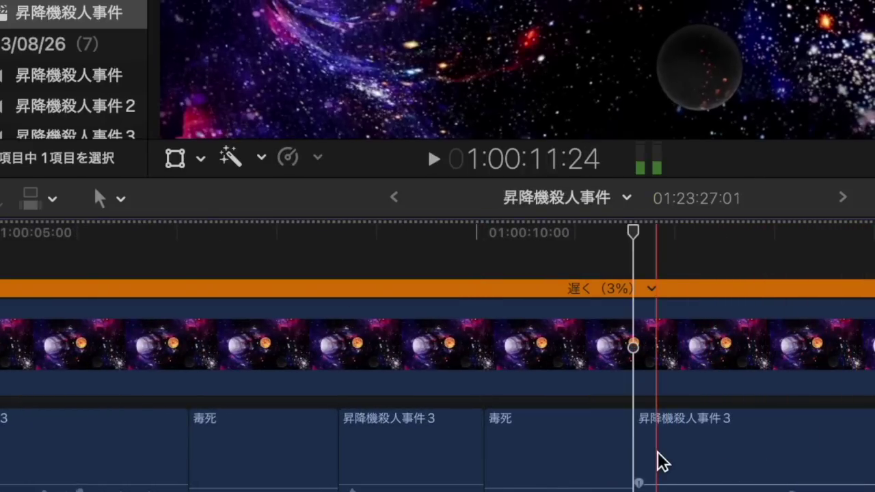
Step: Shorten the 毒死 clip starting at about 1:00:10:03 to about 18 frames and play back the join
{"action": "left_click_drag", "start_coordinate": [625, 455], "coordinate": [554, 455]}
{"action": "key", "text": "space"}
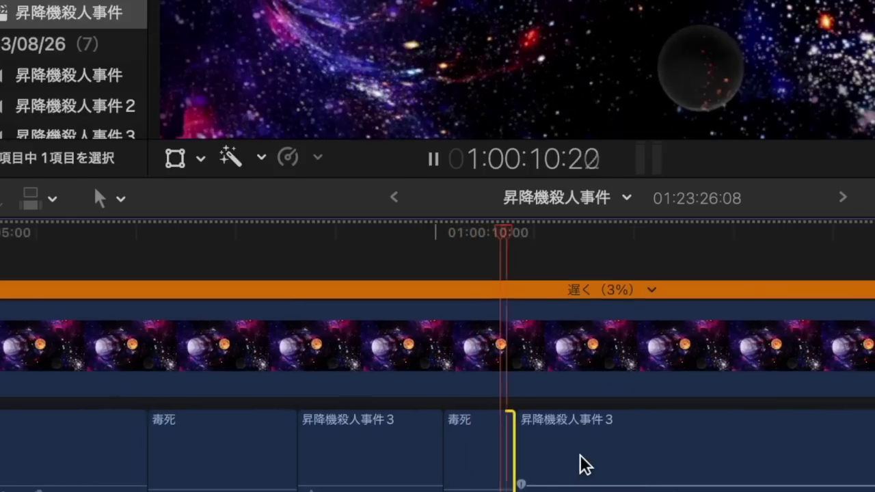
{"action": "left_click_drag", "start_coordinate": [471, 455], "coordinate": [466, 455]}
Step: Replace the 昇降機殺人事件3 section from about 1:00:13:27 to 1:00:16:04 with a 毒死 clip and play on
{"action": "scroll", "coordinate": [467, 454], "scroll_direction": "right", "scroll_amount": 5}
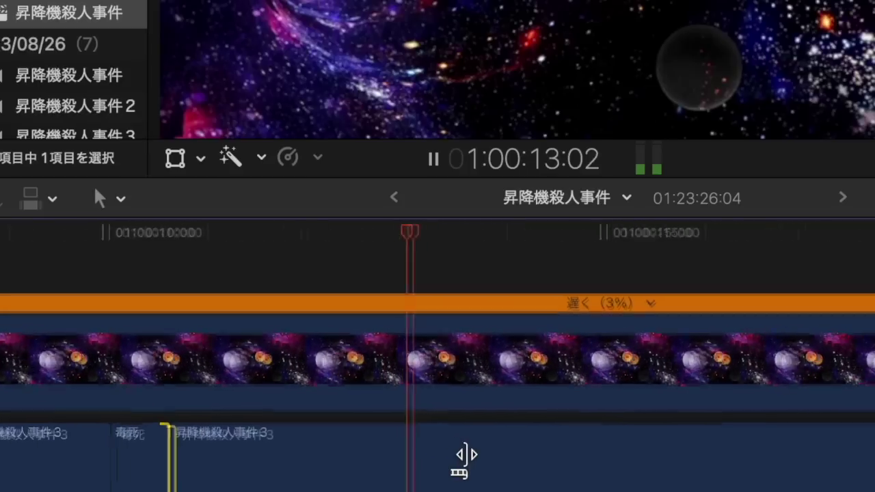
{"action": "key", "text": "space"}
{"action": "key", "text": "b"}
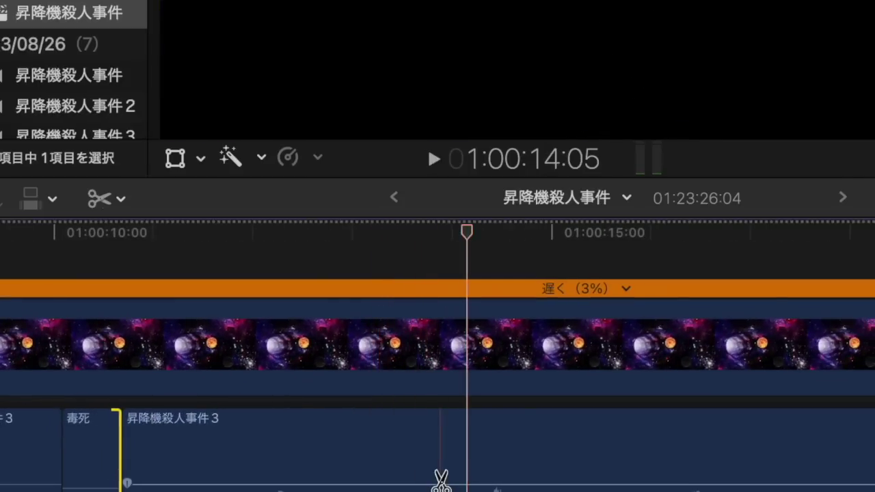
{"action": "left_click", "coordinate": [442, 473]}
{"action": "left_click", "coordinate": [661, 470]}
{"action": "key", "text": "a"}
{"action": "left_click", "coordinate": [572, 475]}
{"action": "key", "text": "Delete"}
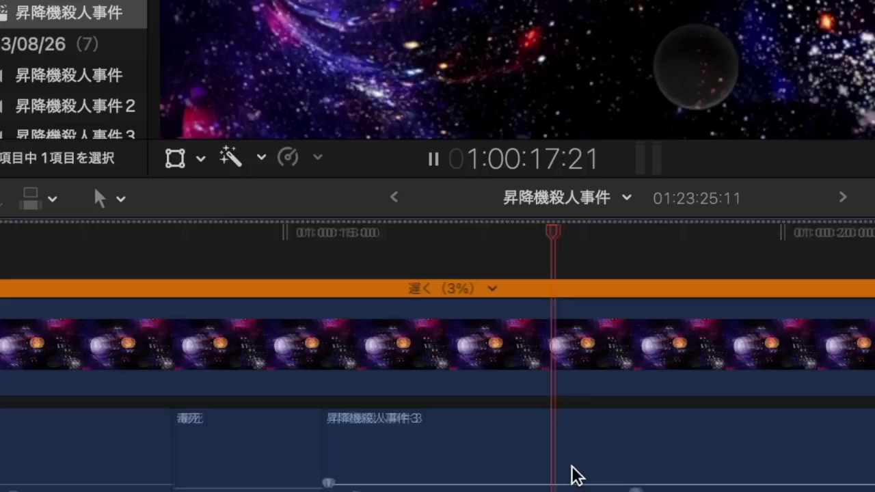
Step: Extend the slowed space background beyond about 1:00:25 over the 昇降機殺人事件3 footage and play back from about 1:00:15:12
{"action": "key", "text": "super+minus"}
{"action": "key", "text": "super+minus"}
{"action": "key", "text": "super+minus"}
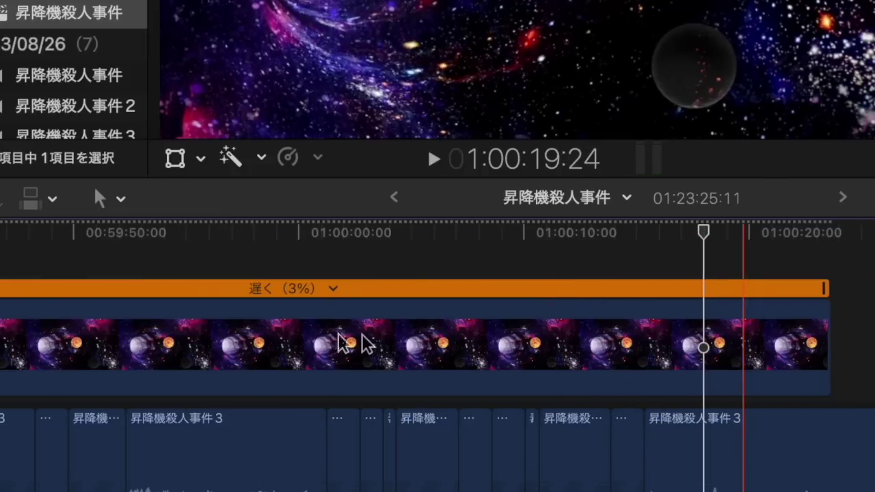
{"action": "left_click", "coordinate": [362, 341]}
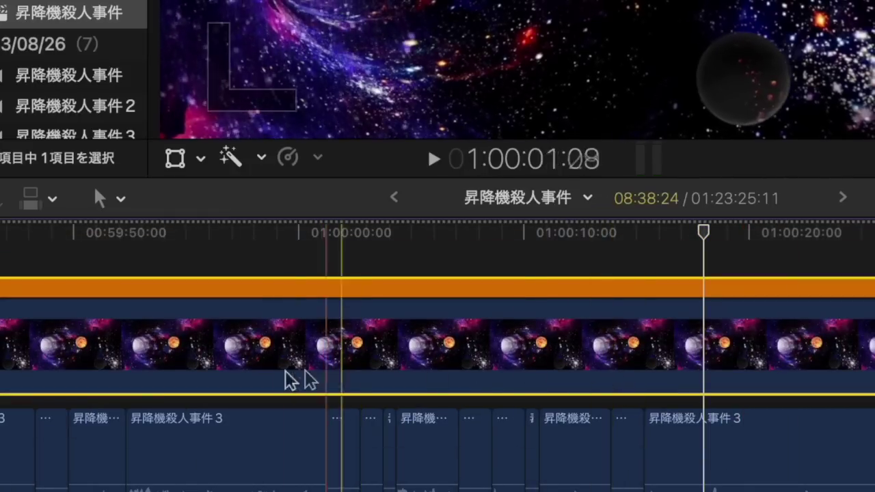
{"action": "key", "text": "super+z"}
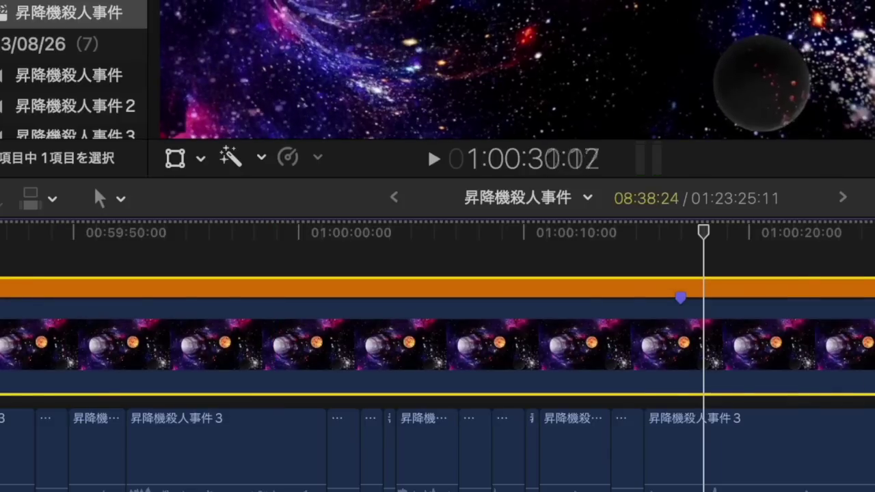
{"action": "key", "text": "super+z"}
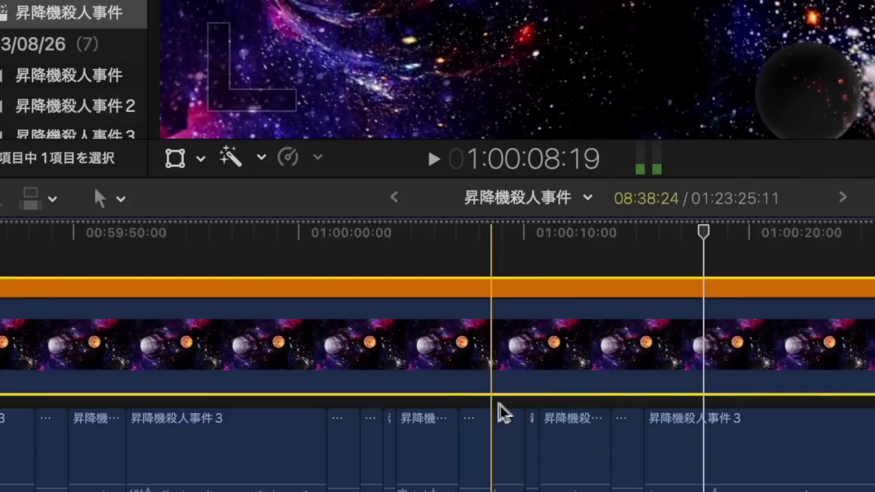
{"action": "key", "text": "super+z"}
{"action": "left_click_drag", "start_coordinate": [551, 378], "coordinate": [874, 362]}
{"action": "left_click_drag", "start_coordinate": [558, 355], "coordinate": [874, 369]}
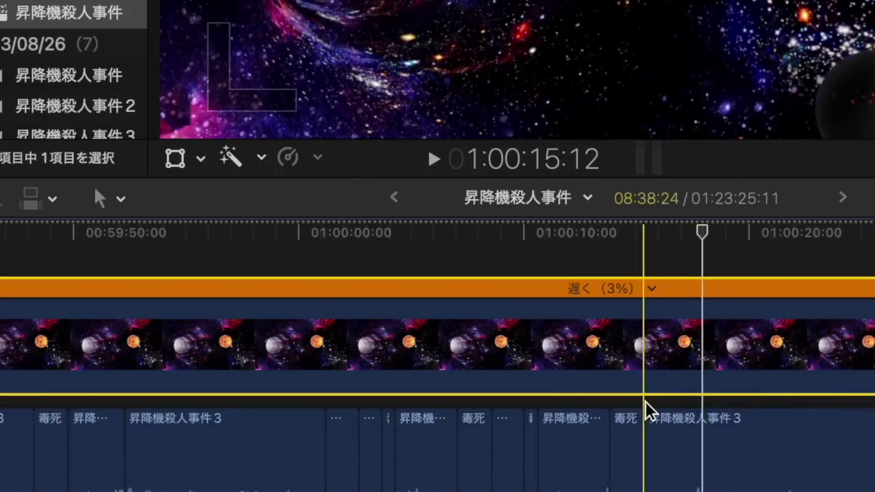
{"action": "scroll", "coordinate": [645, 401], "scroll_direction": "up", "scroll_amount": 5}
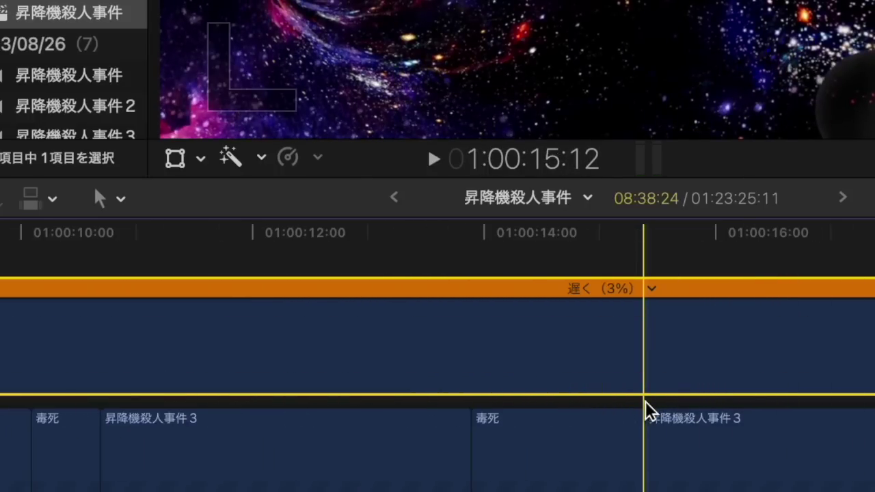
{"action": "key", "text": "space"}
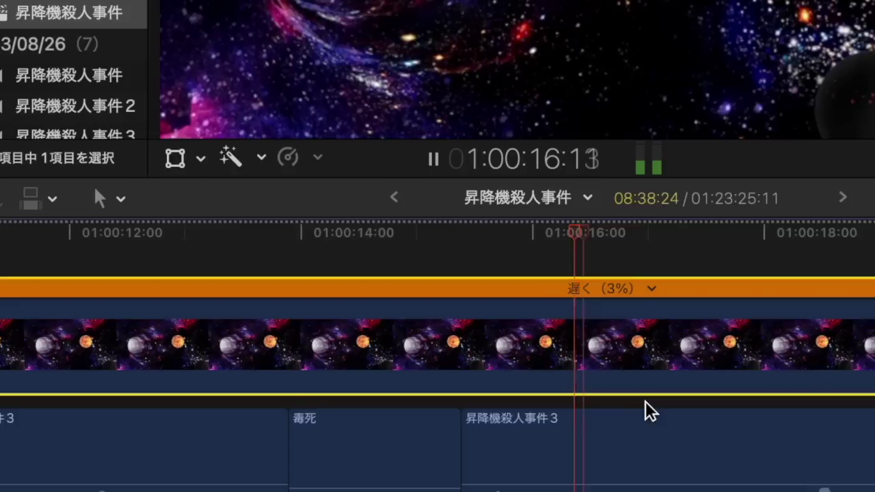